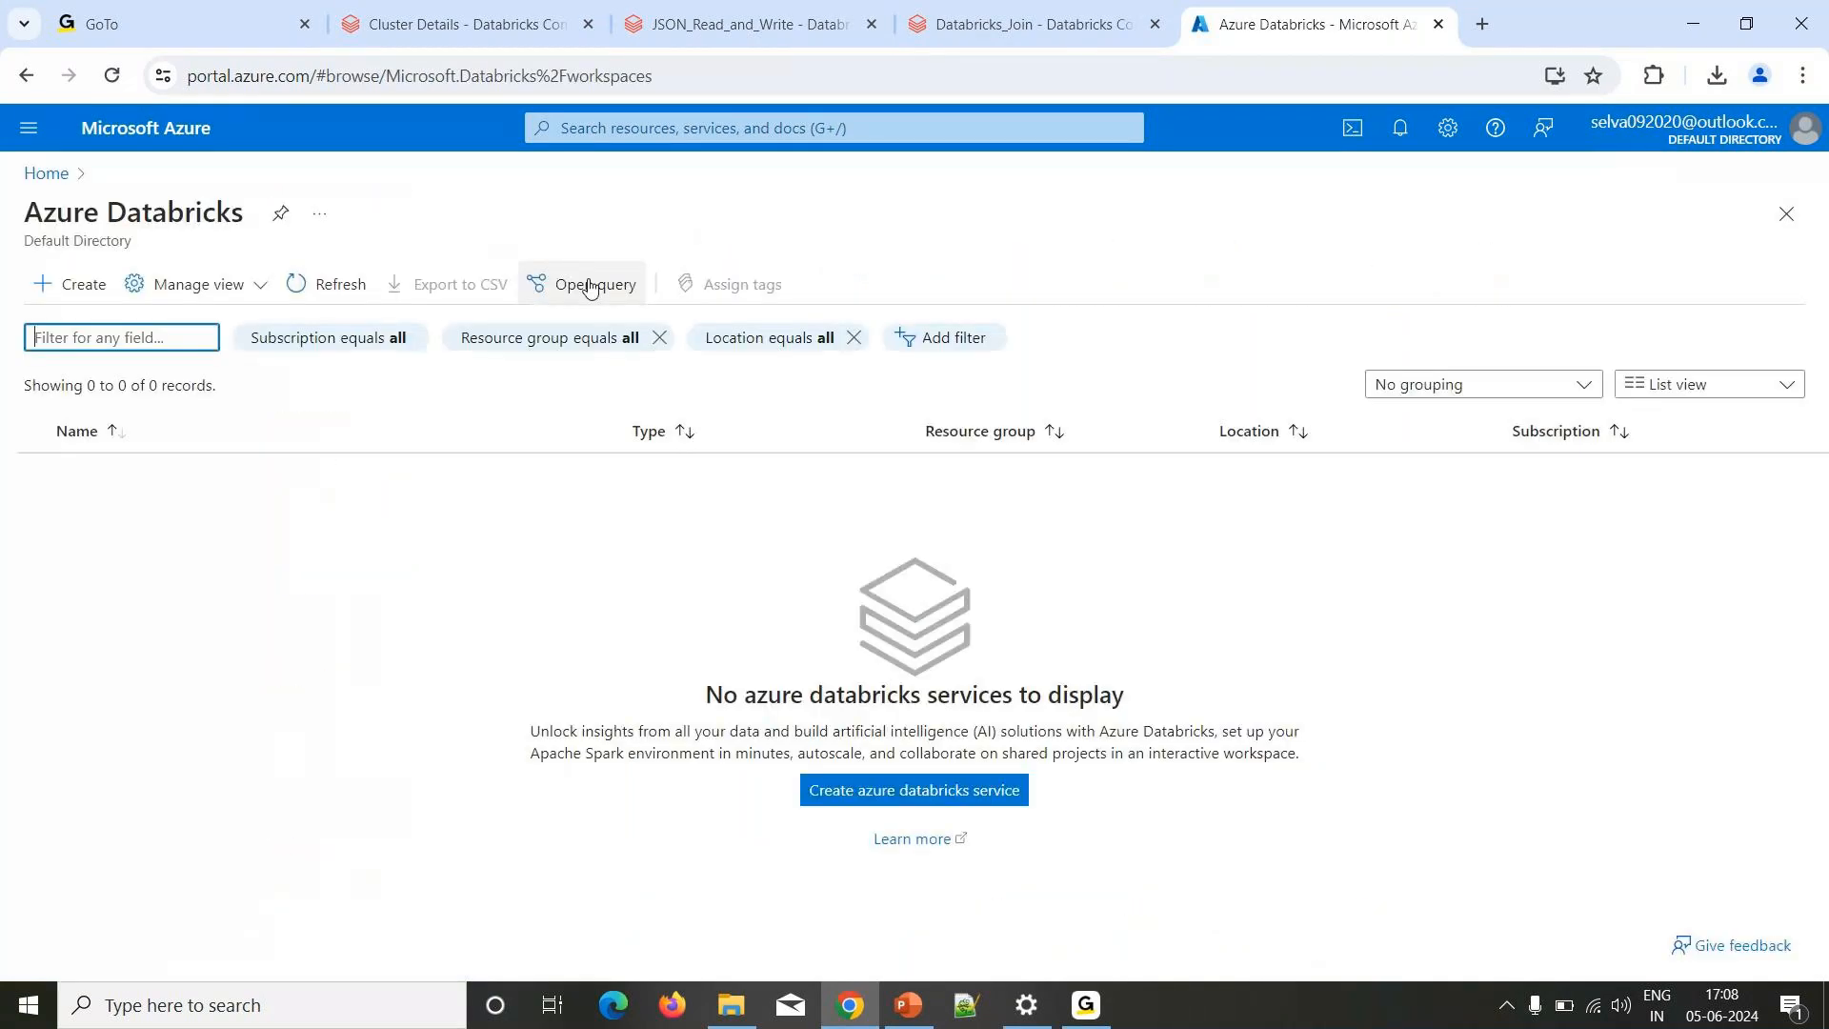
Start a new Azure Databricks workspace and create a resource group named RG for it.
click(874, 793)
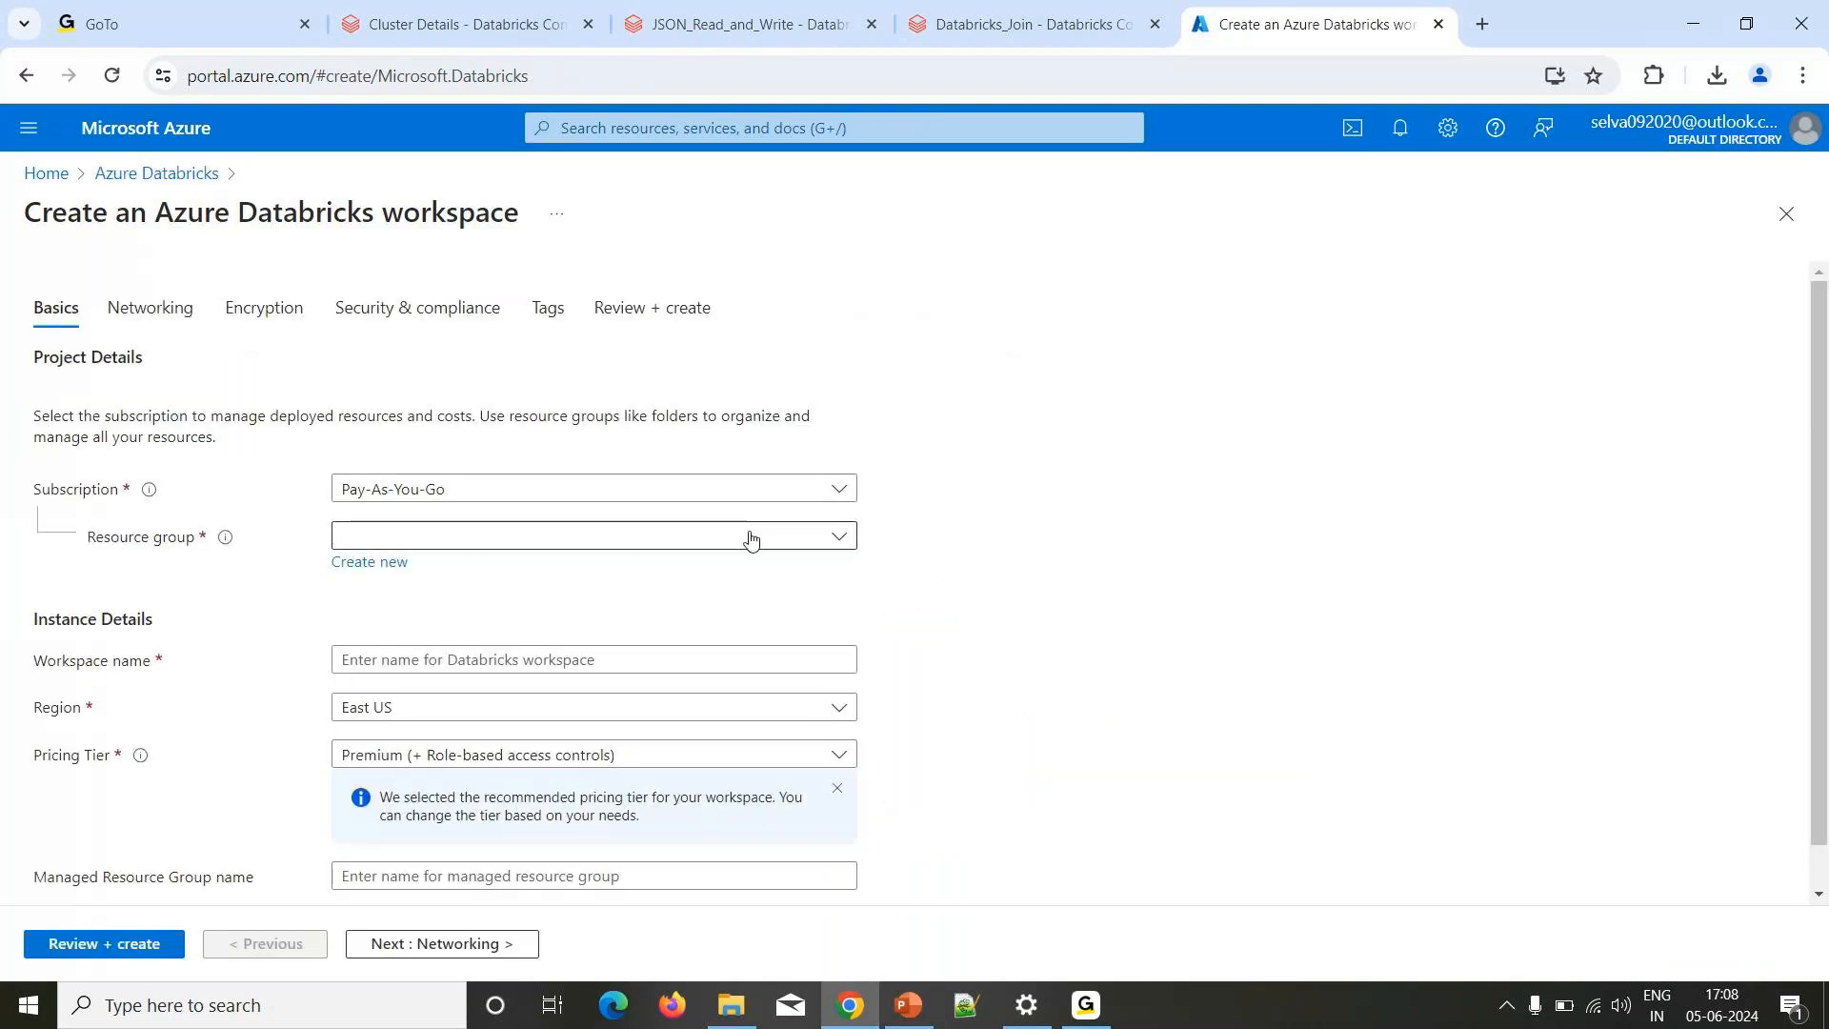
click(397, 566)
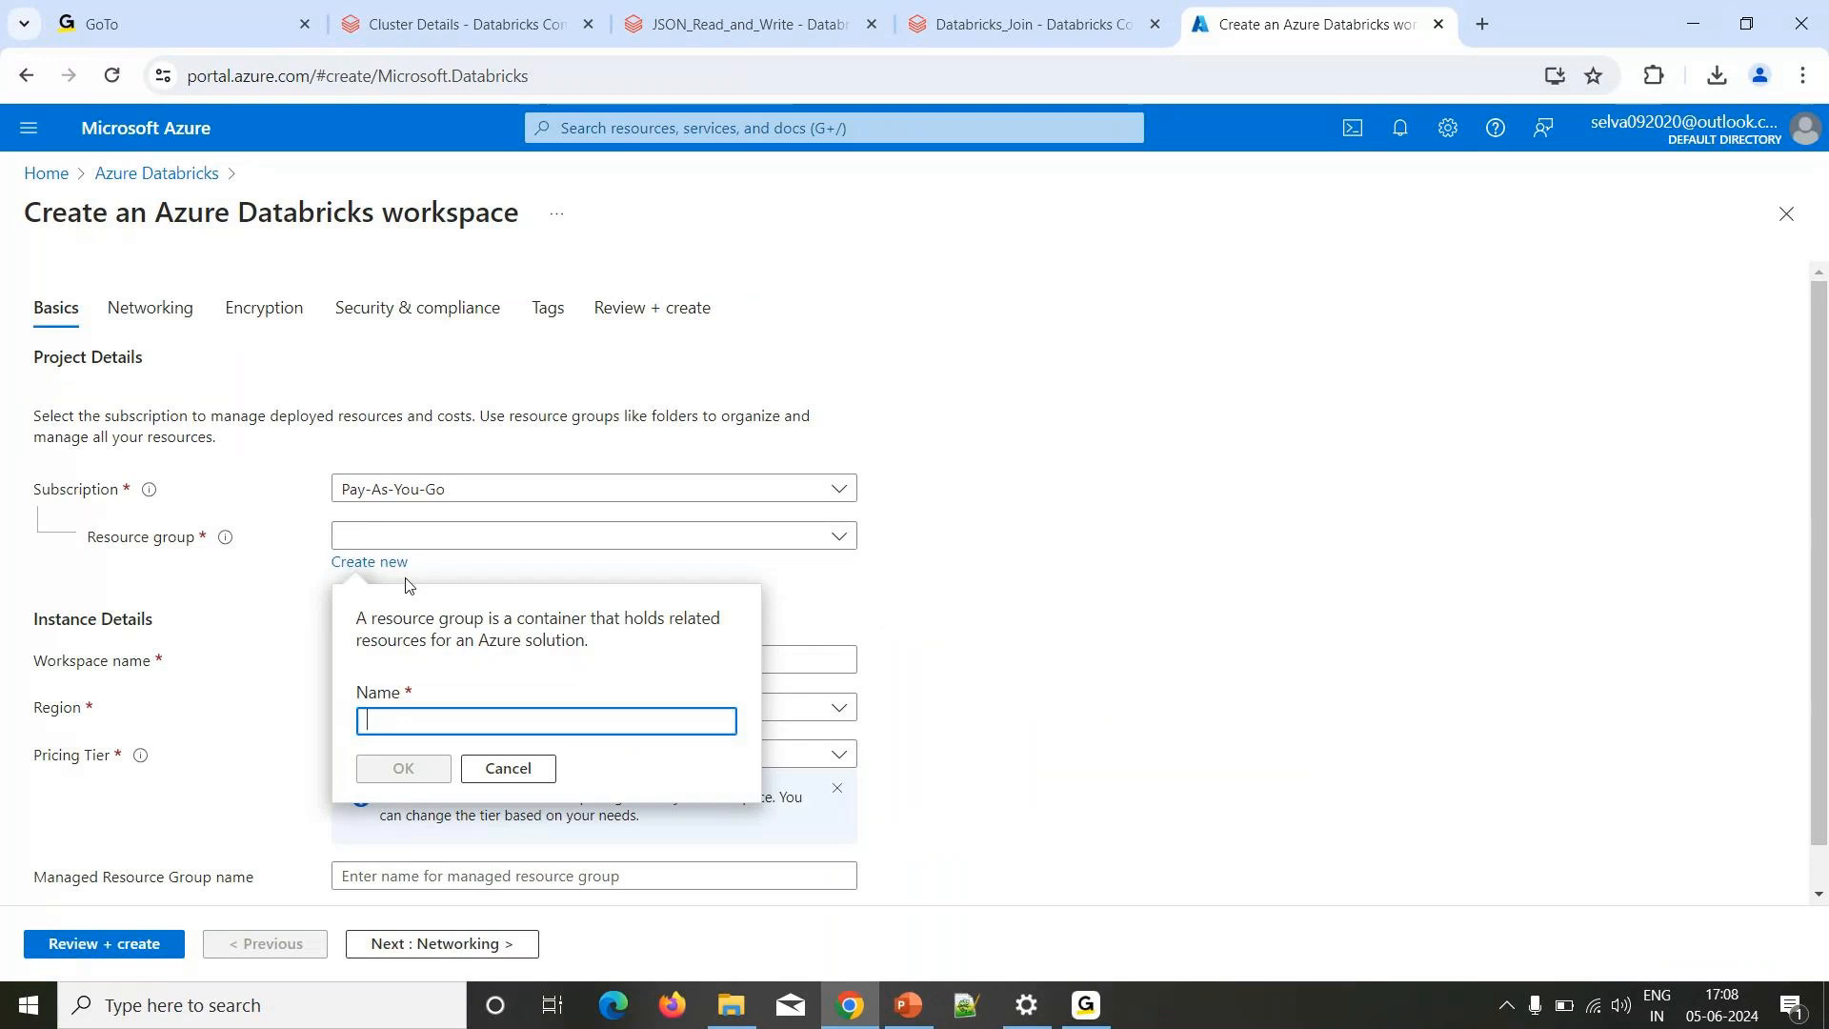
text(RG)
click(410, 770)
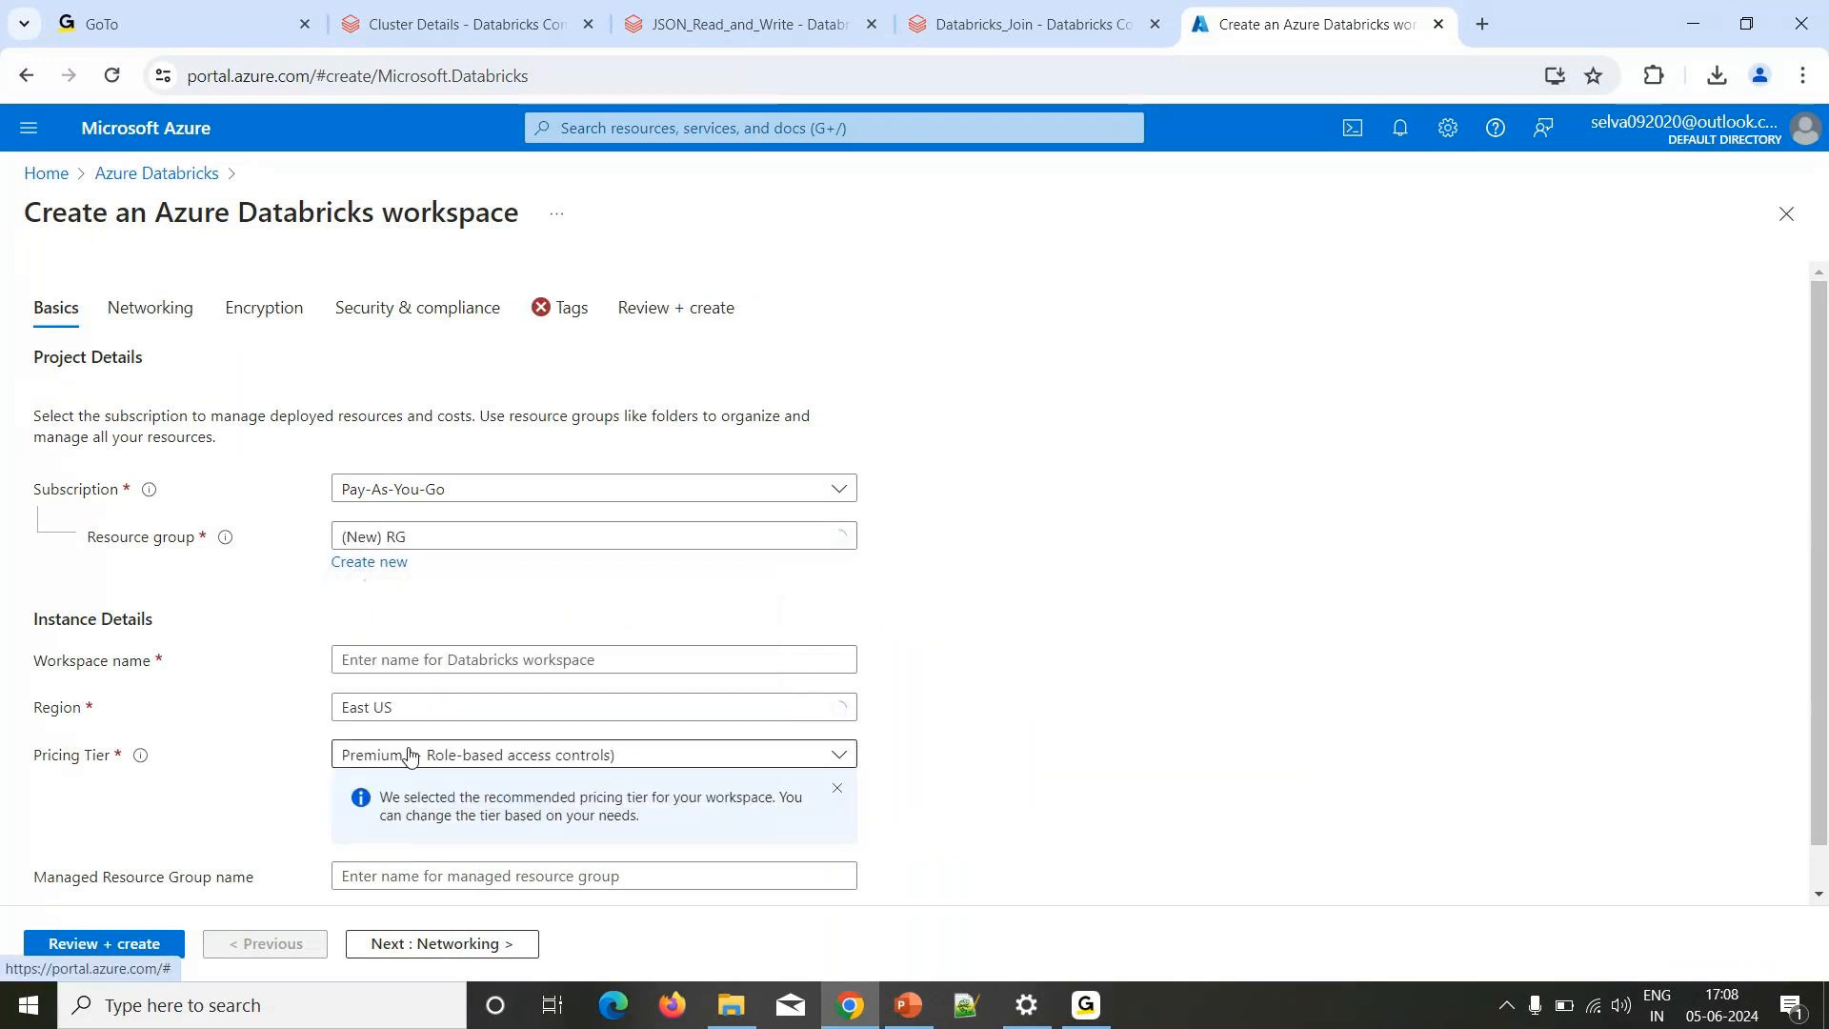
Set the workspace's pricing tier to Trial (Premium - 14-Days Free DBUs) and send the configuration for review.
click(442, 754)
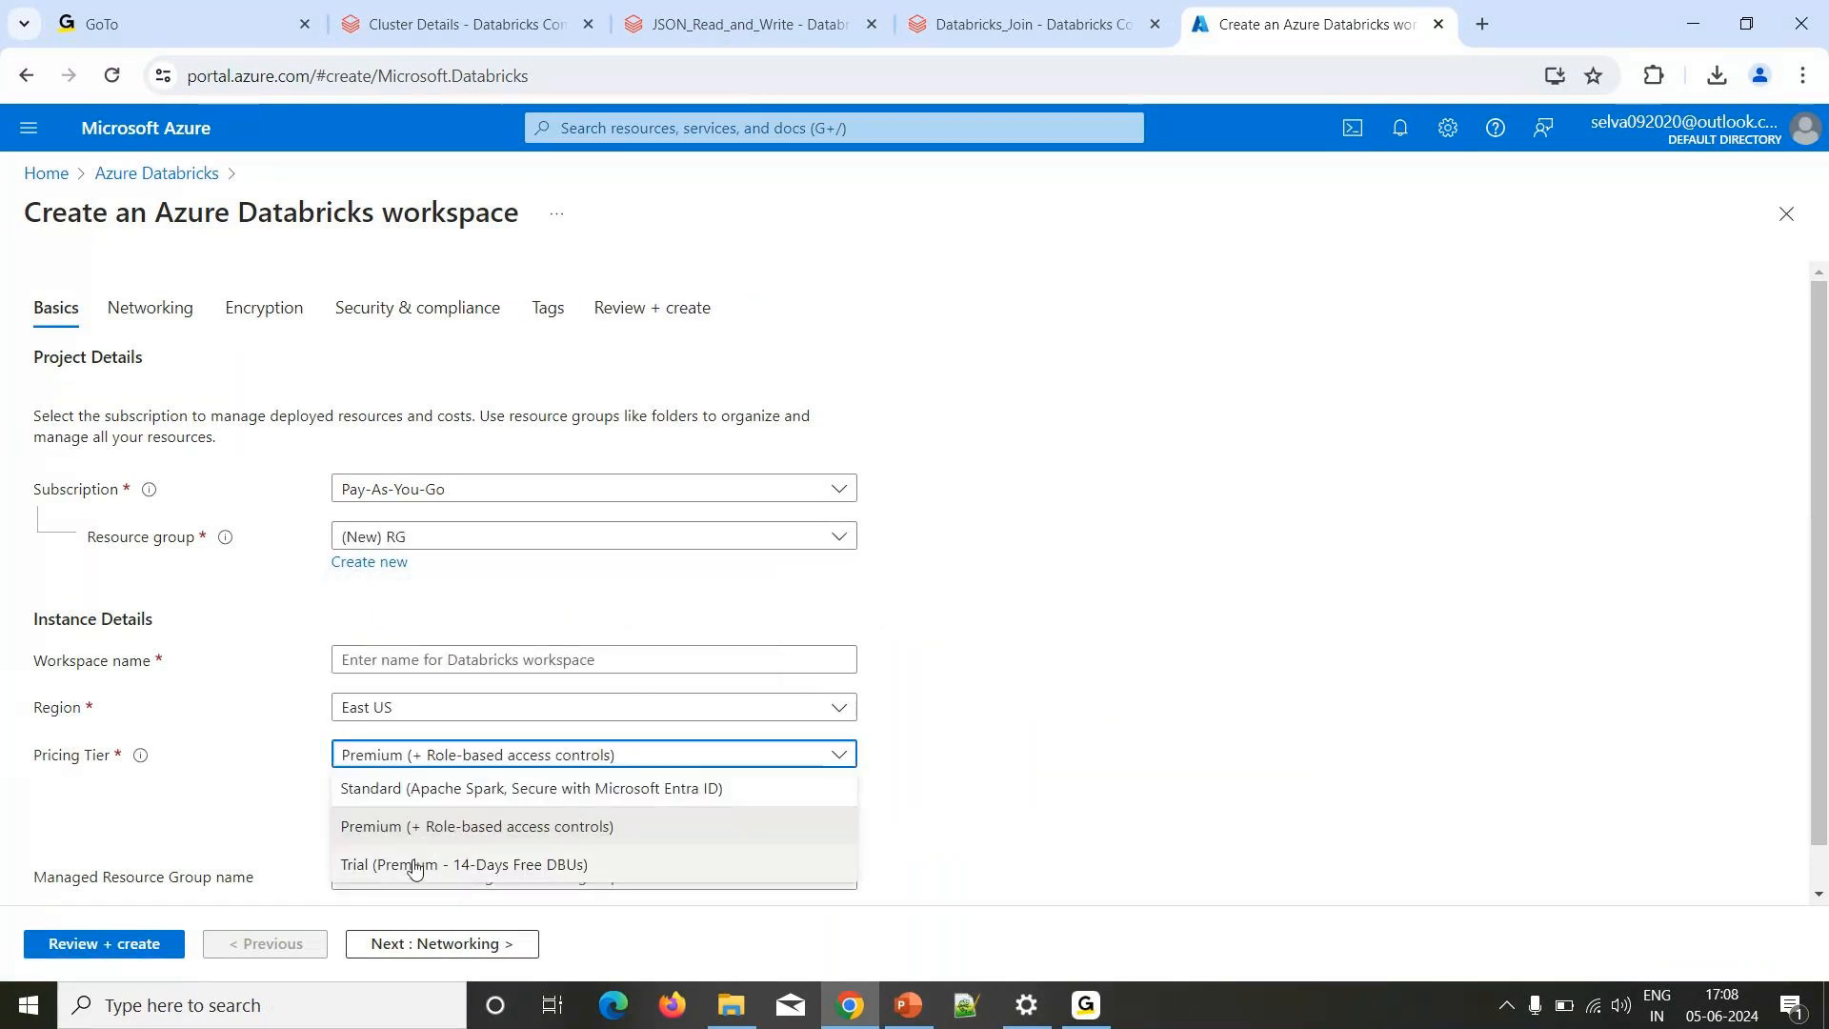
click(476, 861)
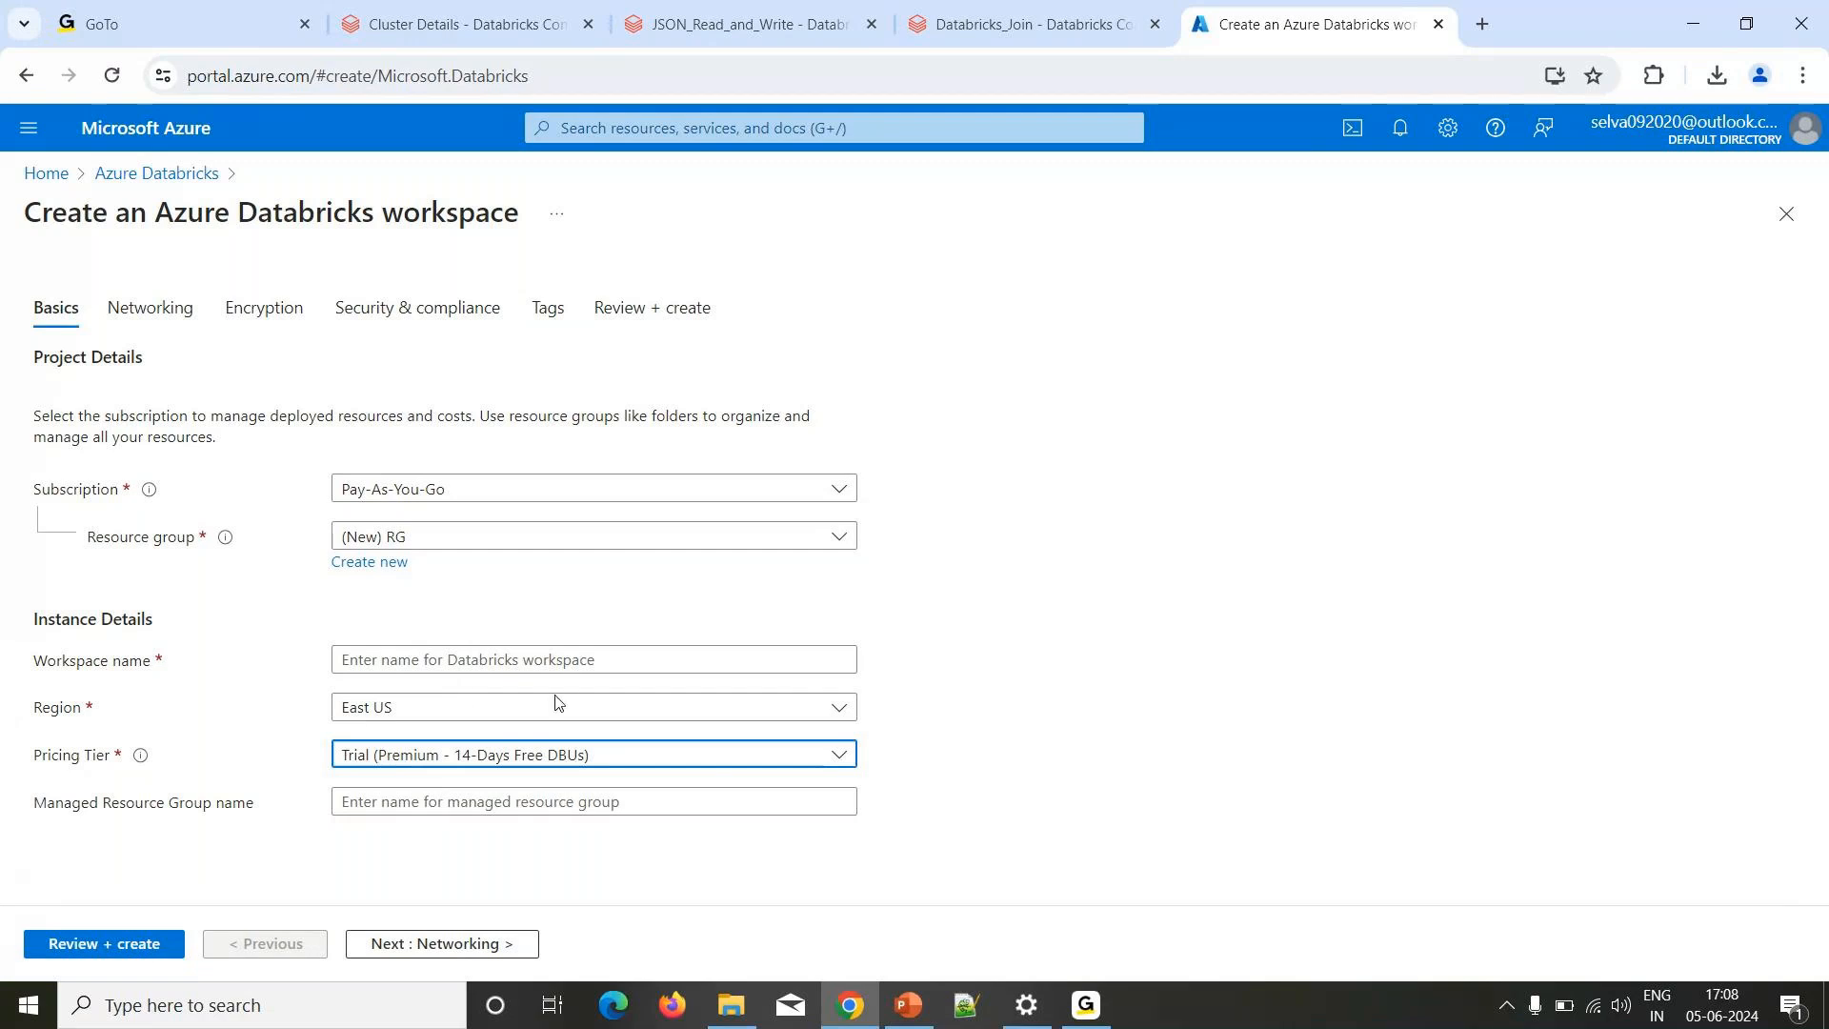
click(105, 942)
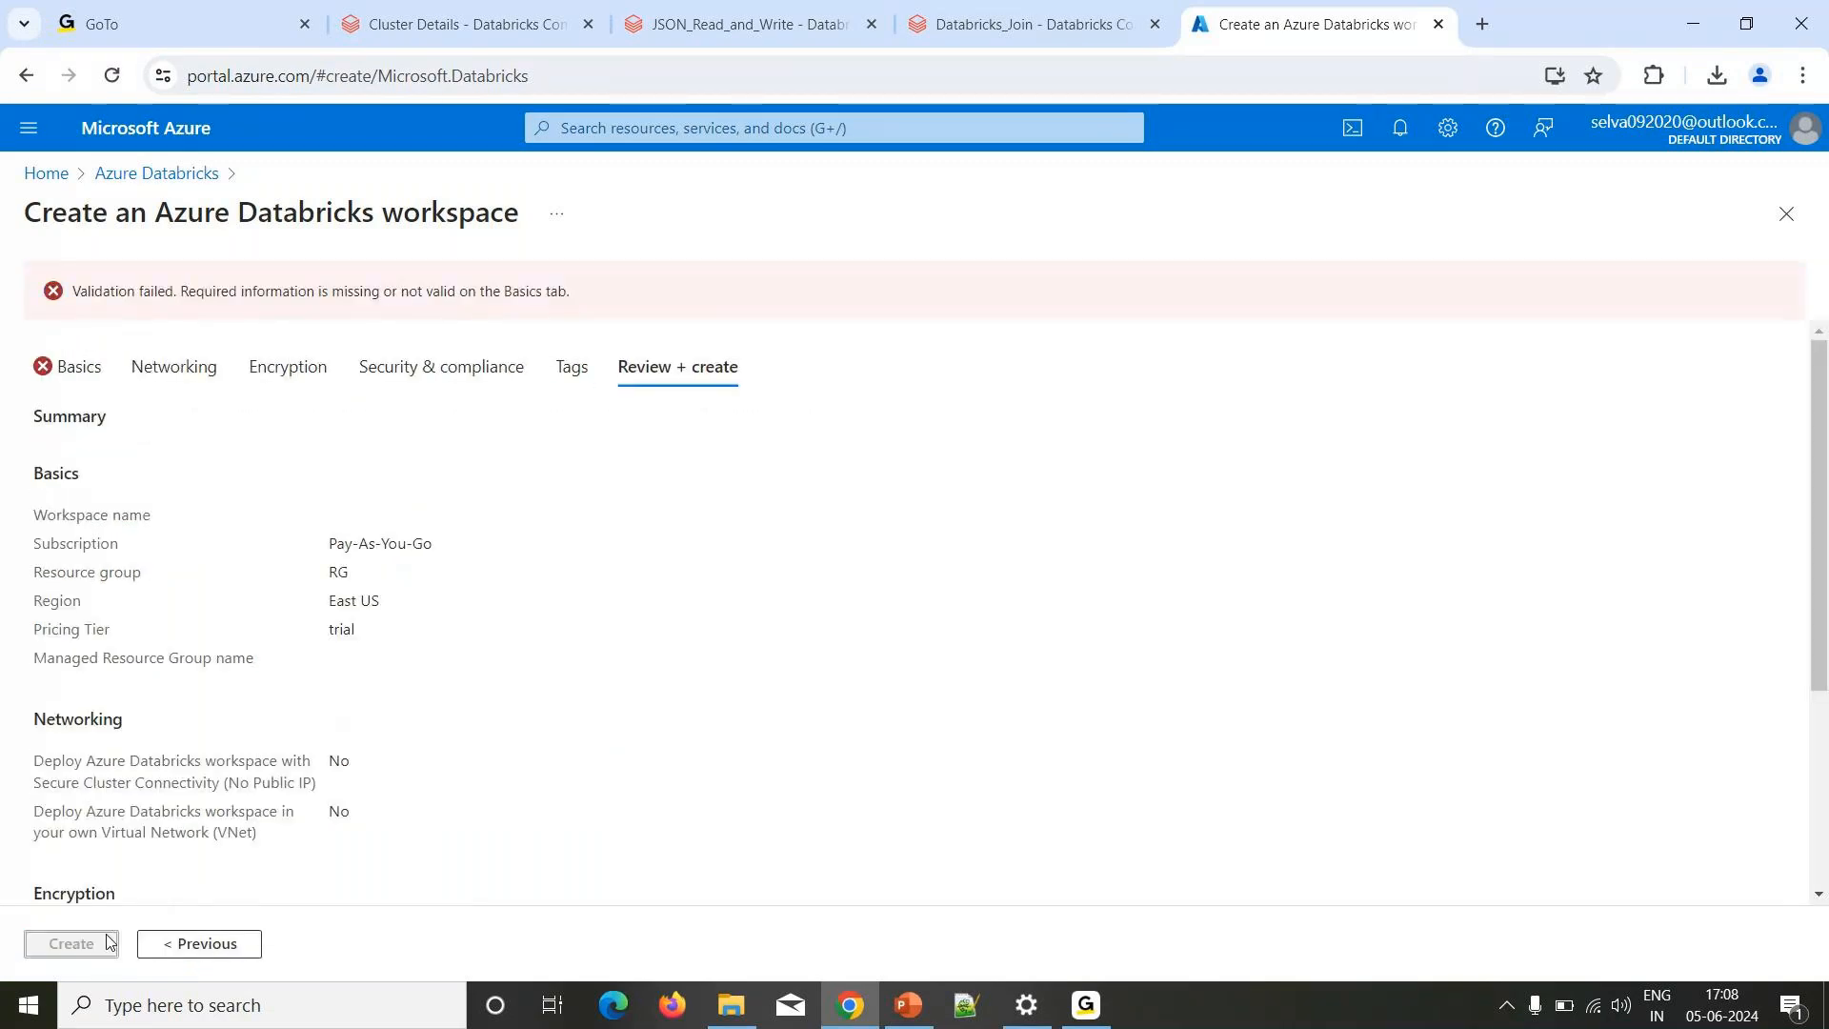
Return to the workspace's basic settings and name the workspace adbWS.
click(193, 943)
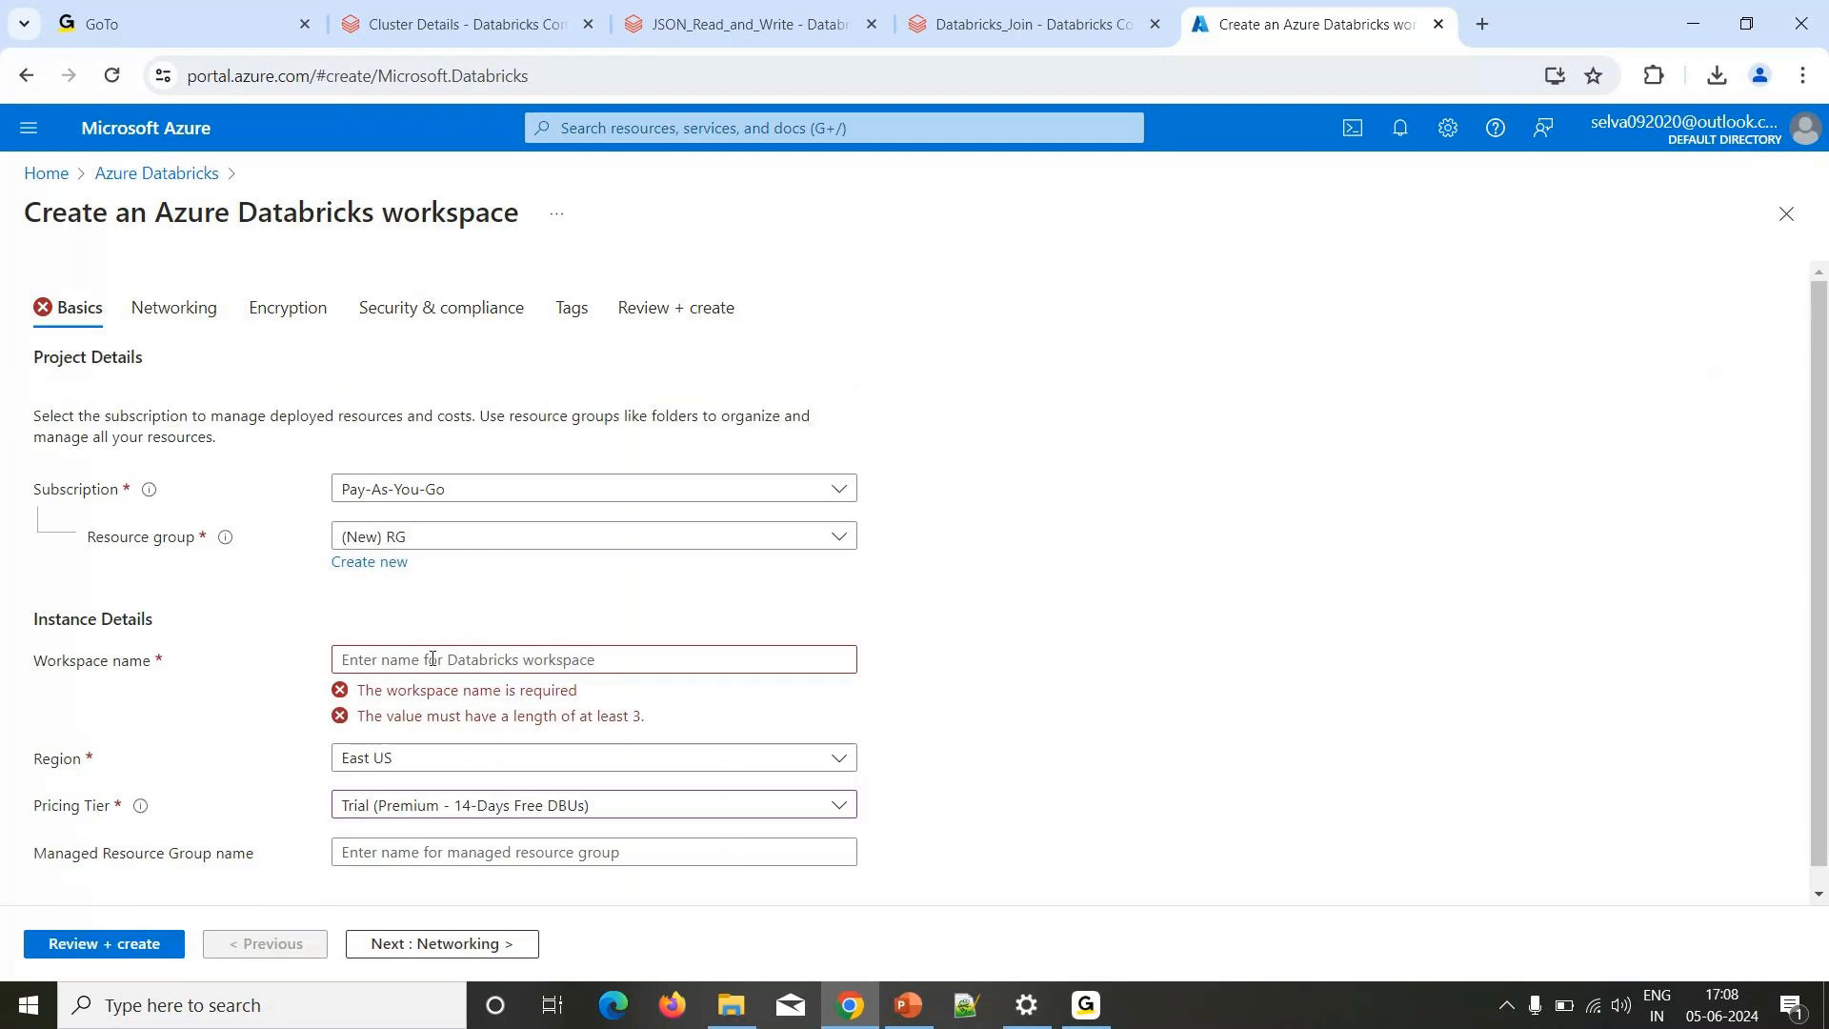
click(425, 657)
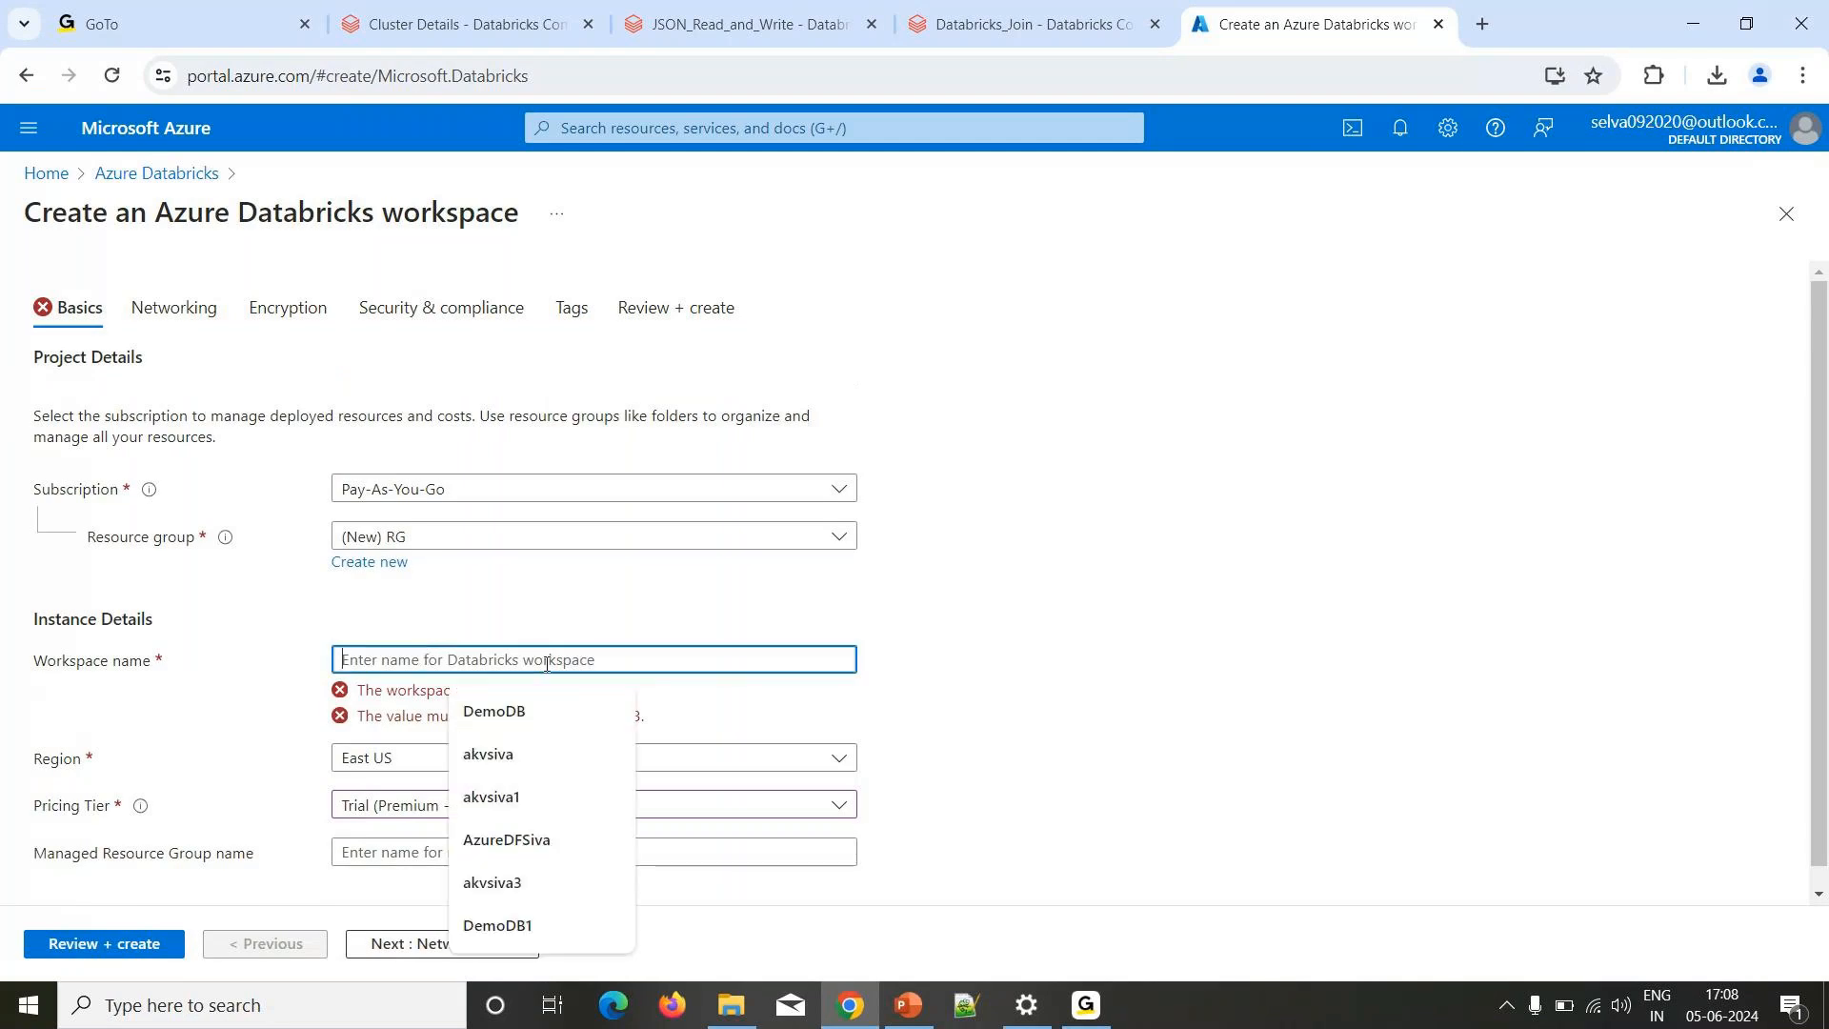
text(adbWS)
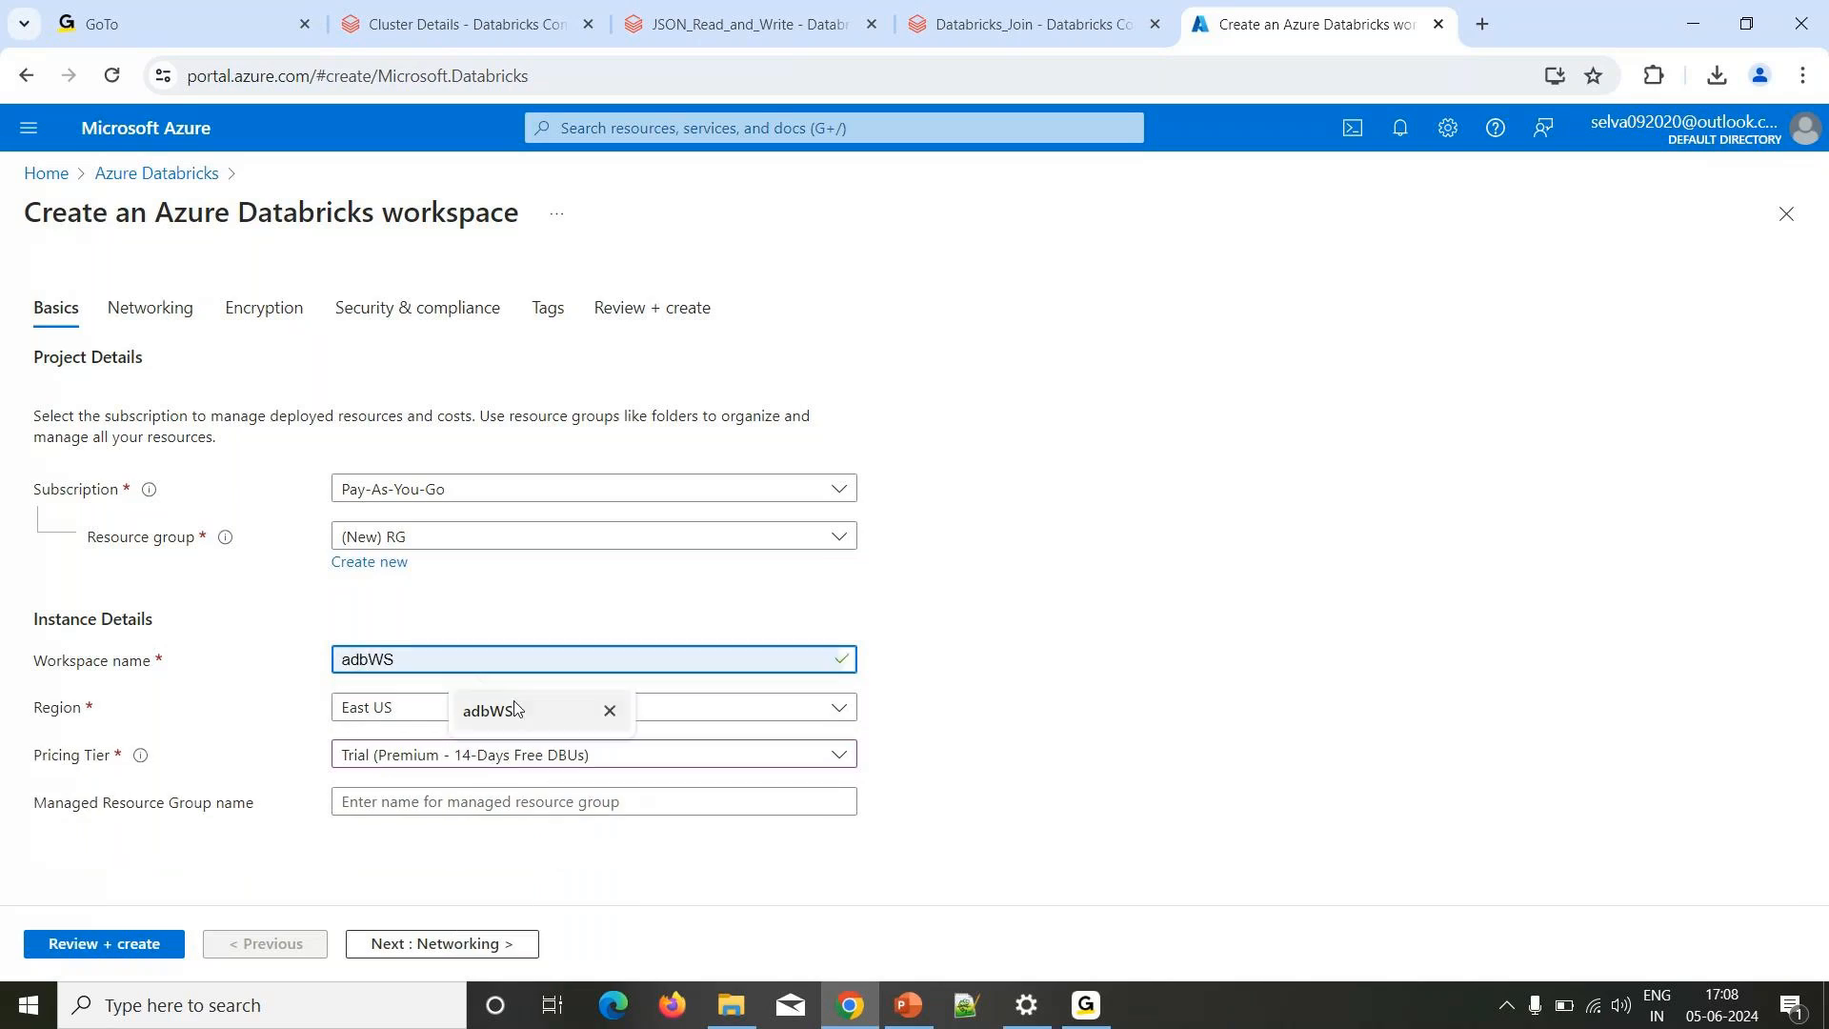
click(495, 711)
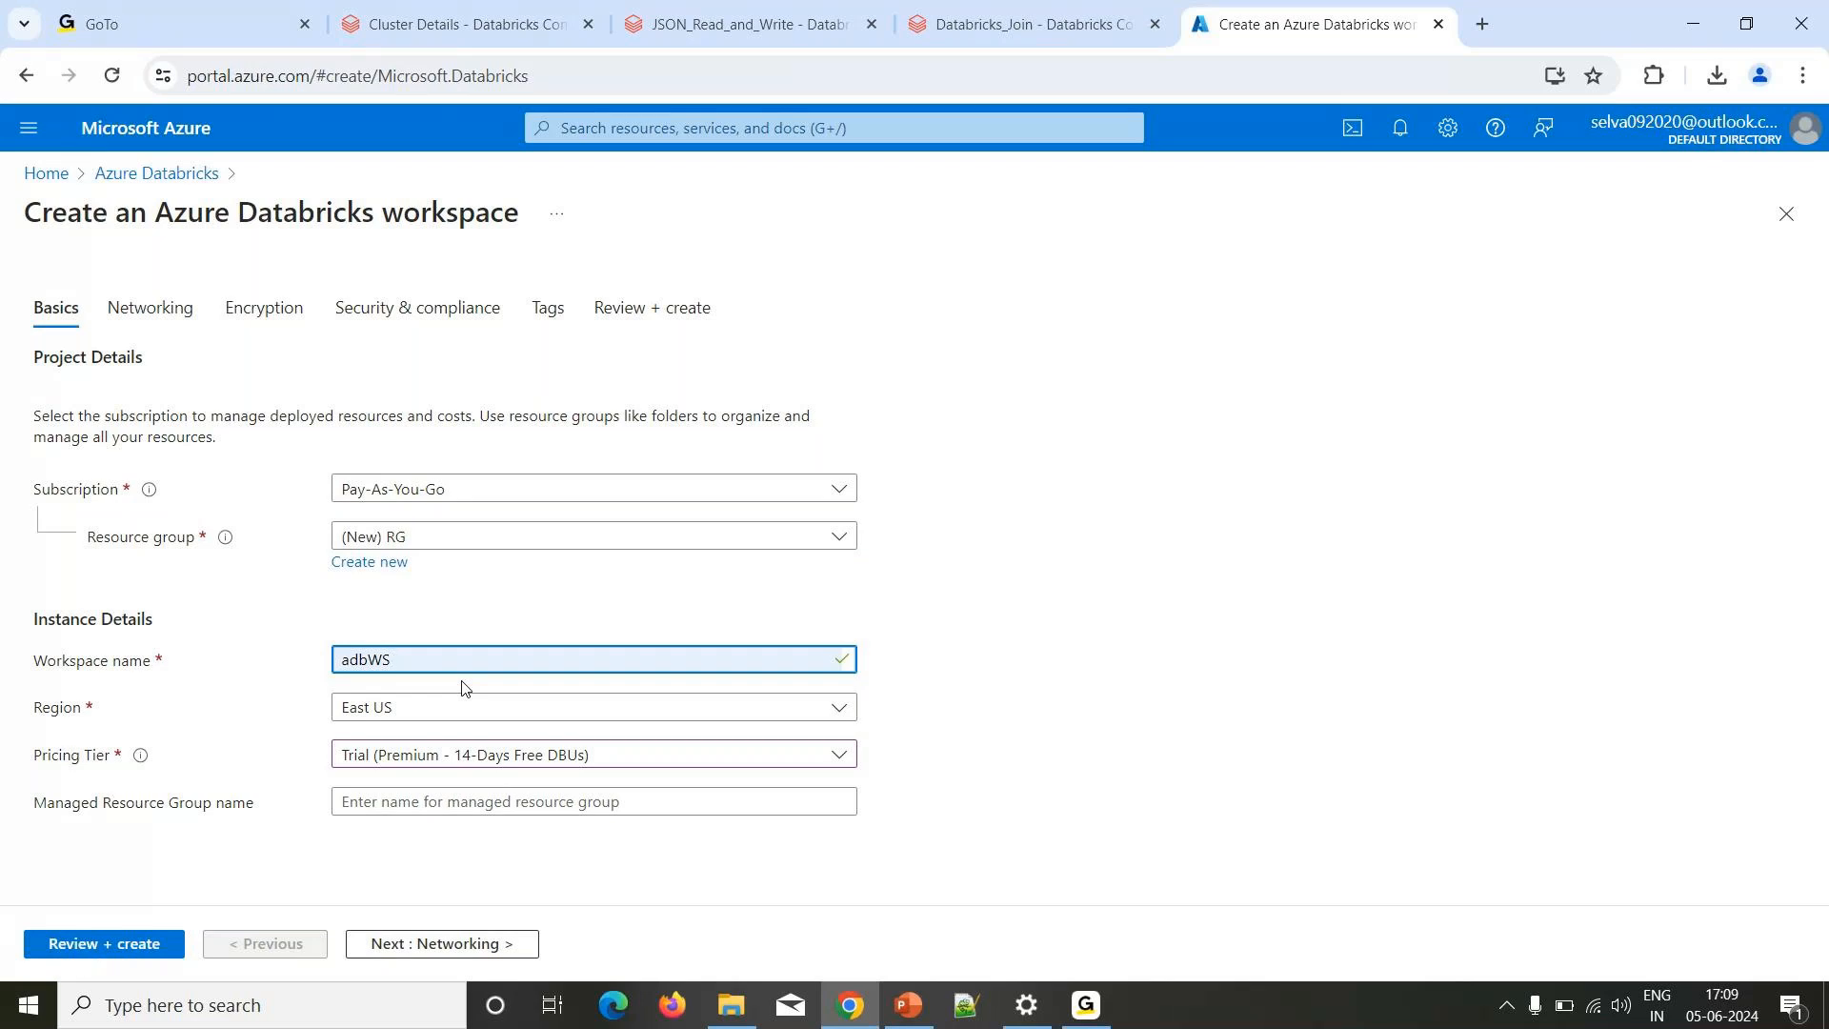
Review the adbWS workspace's summary and submit it for deployment.
click(143, 944)
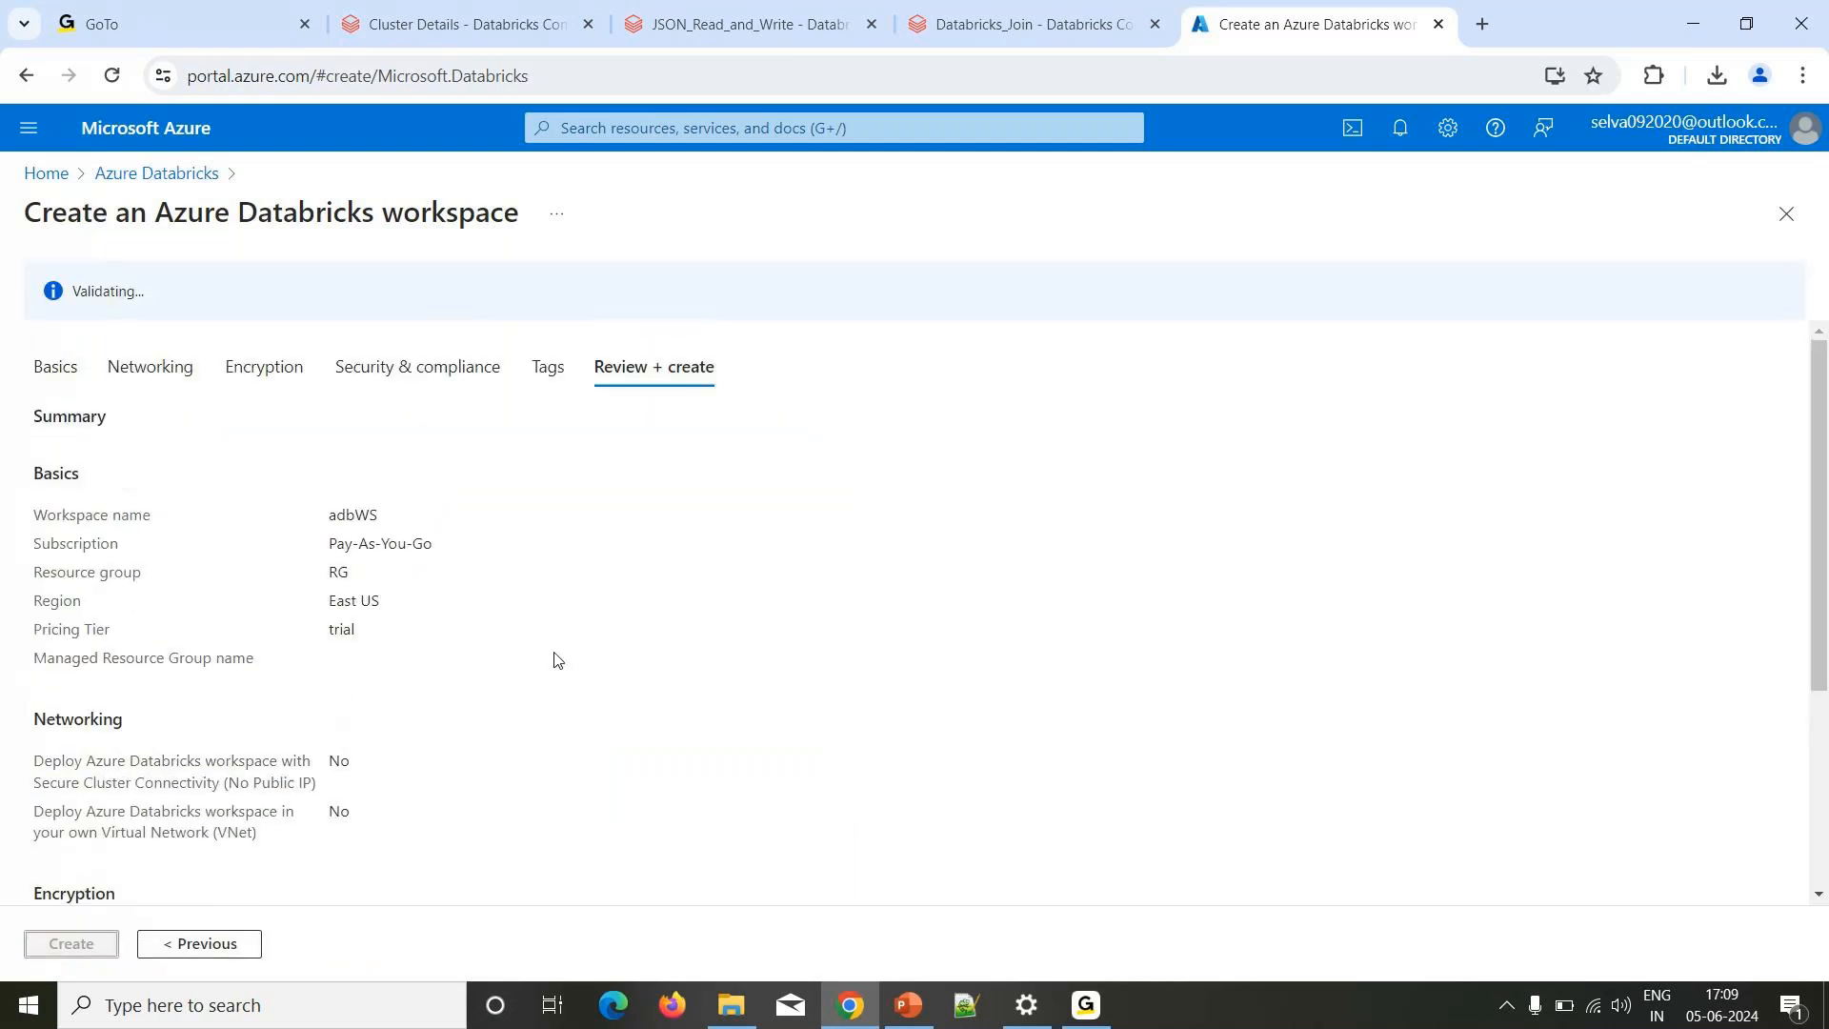
scroll(558, 660, down, 3)
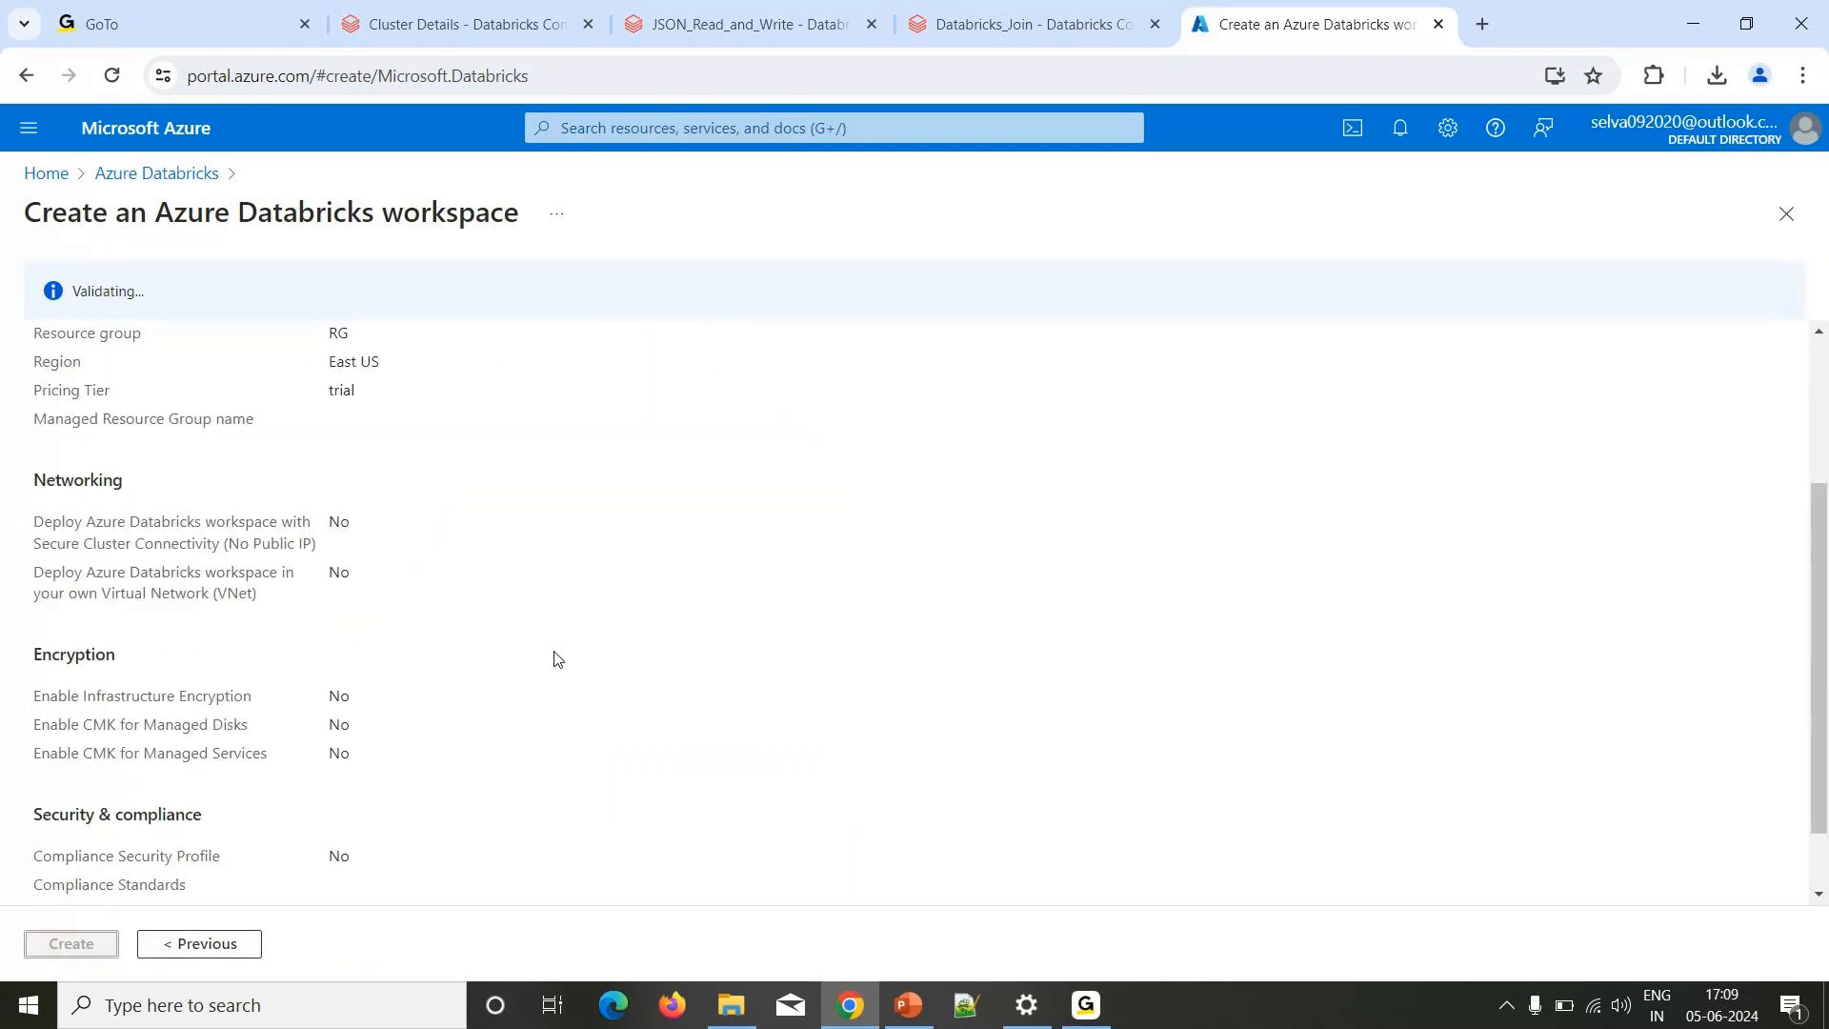
scroll(556, 657, up, 3)
scroll(553, 657, down, 3)
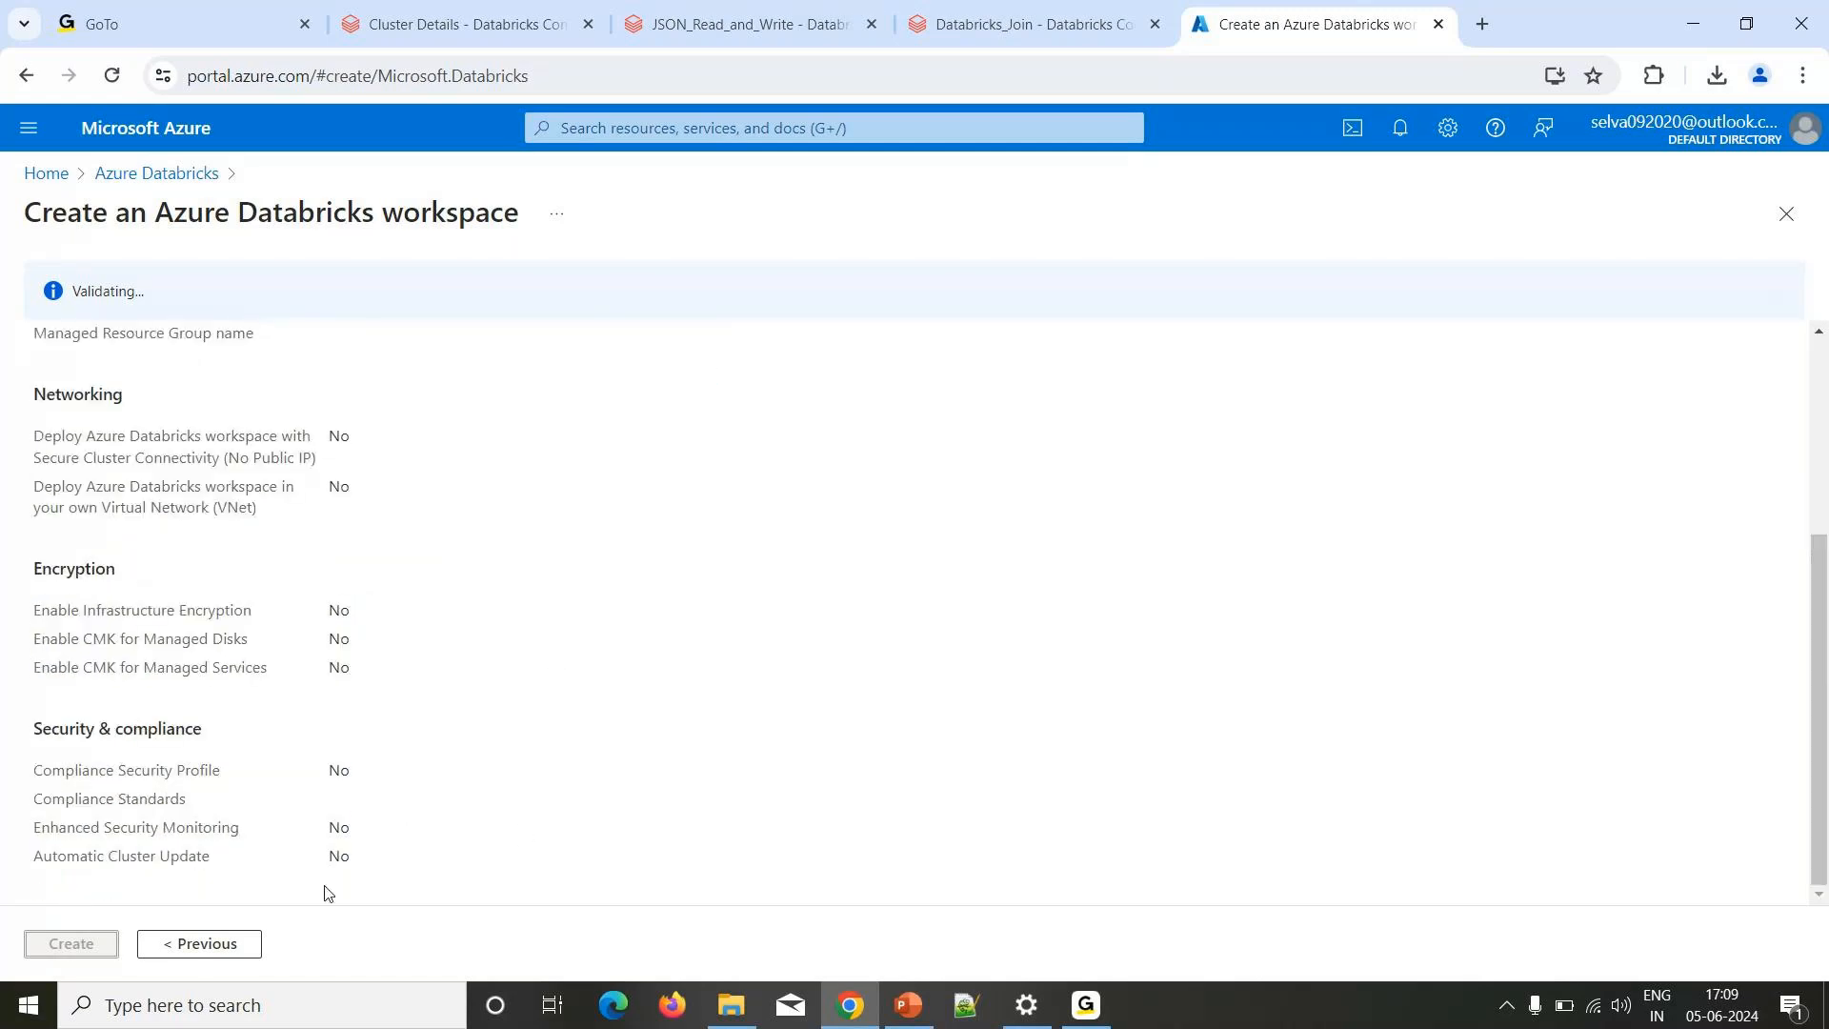
click(88, 946)
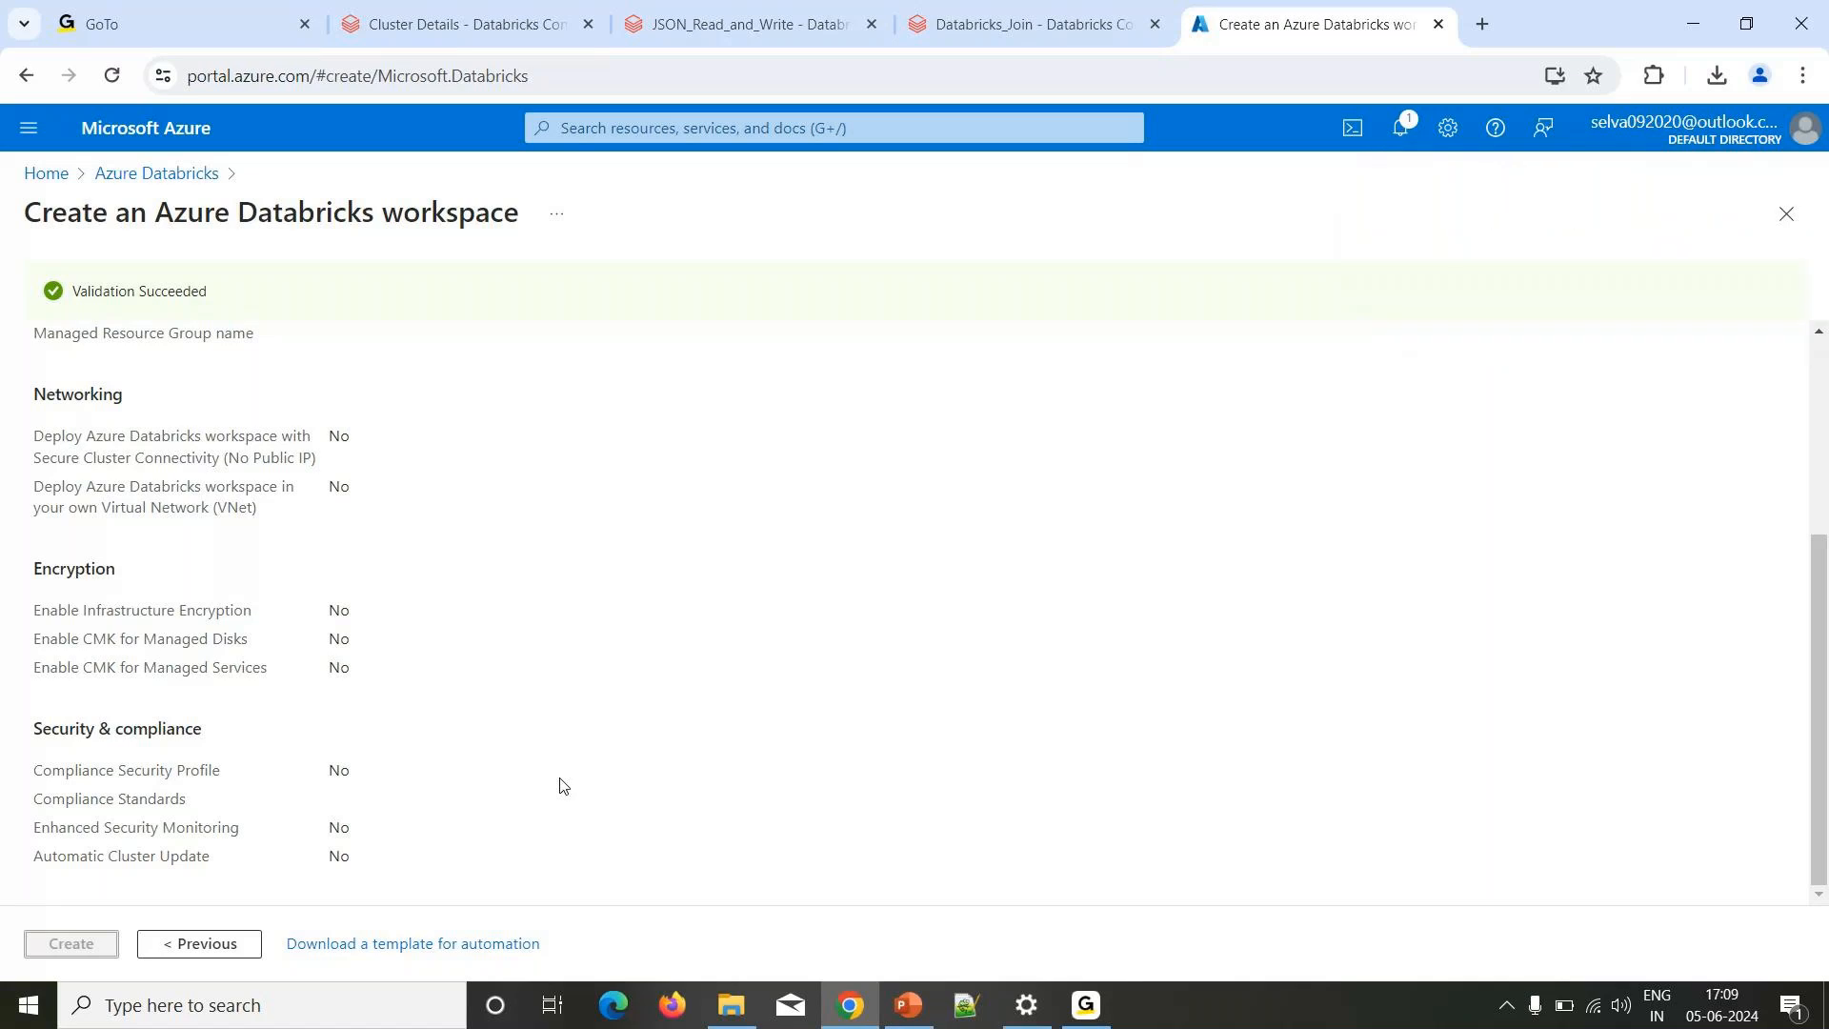
Open the Azure home page in a separate browser tab and start creating a SQL database there.
right_click(48, 175)
click(105, 197)
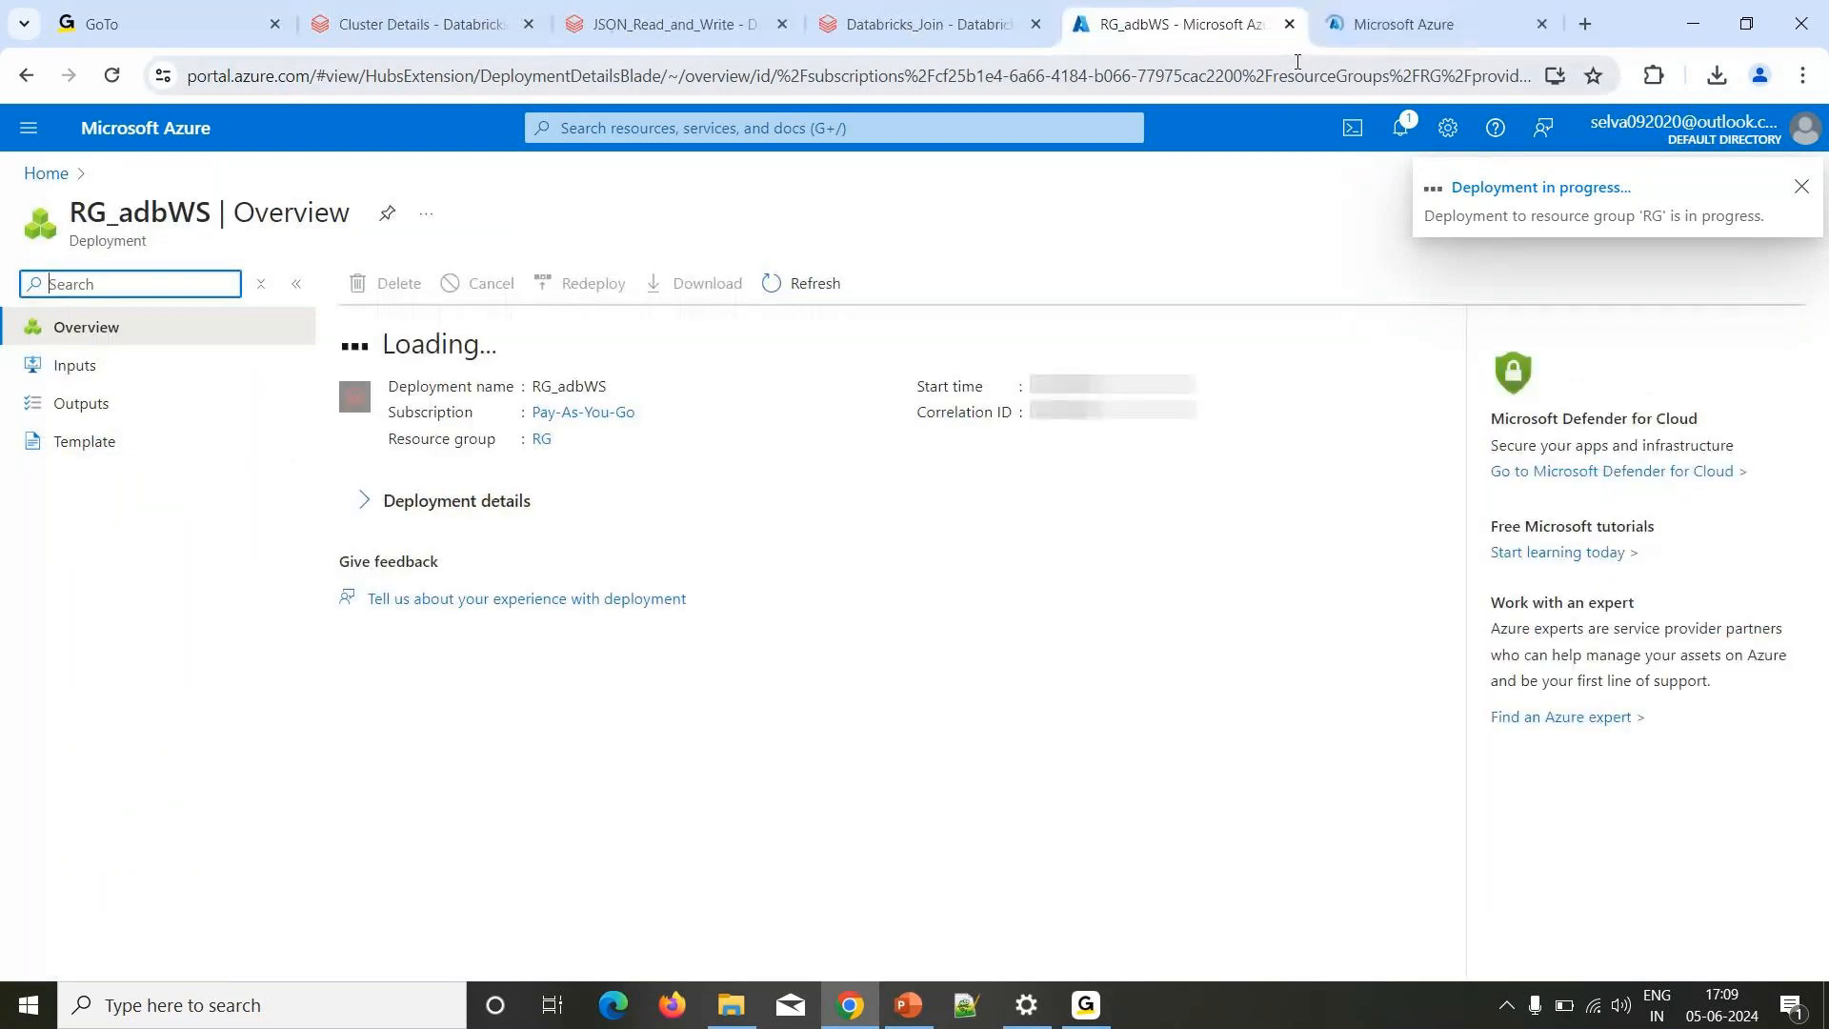
click(1428, 23)
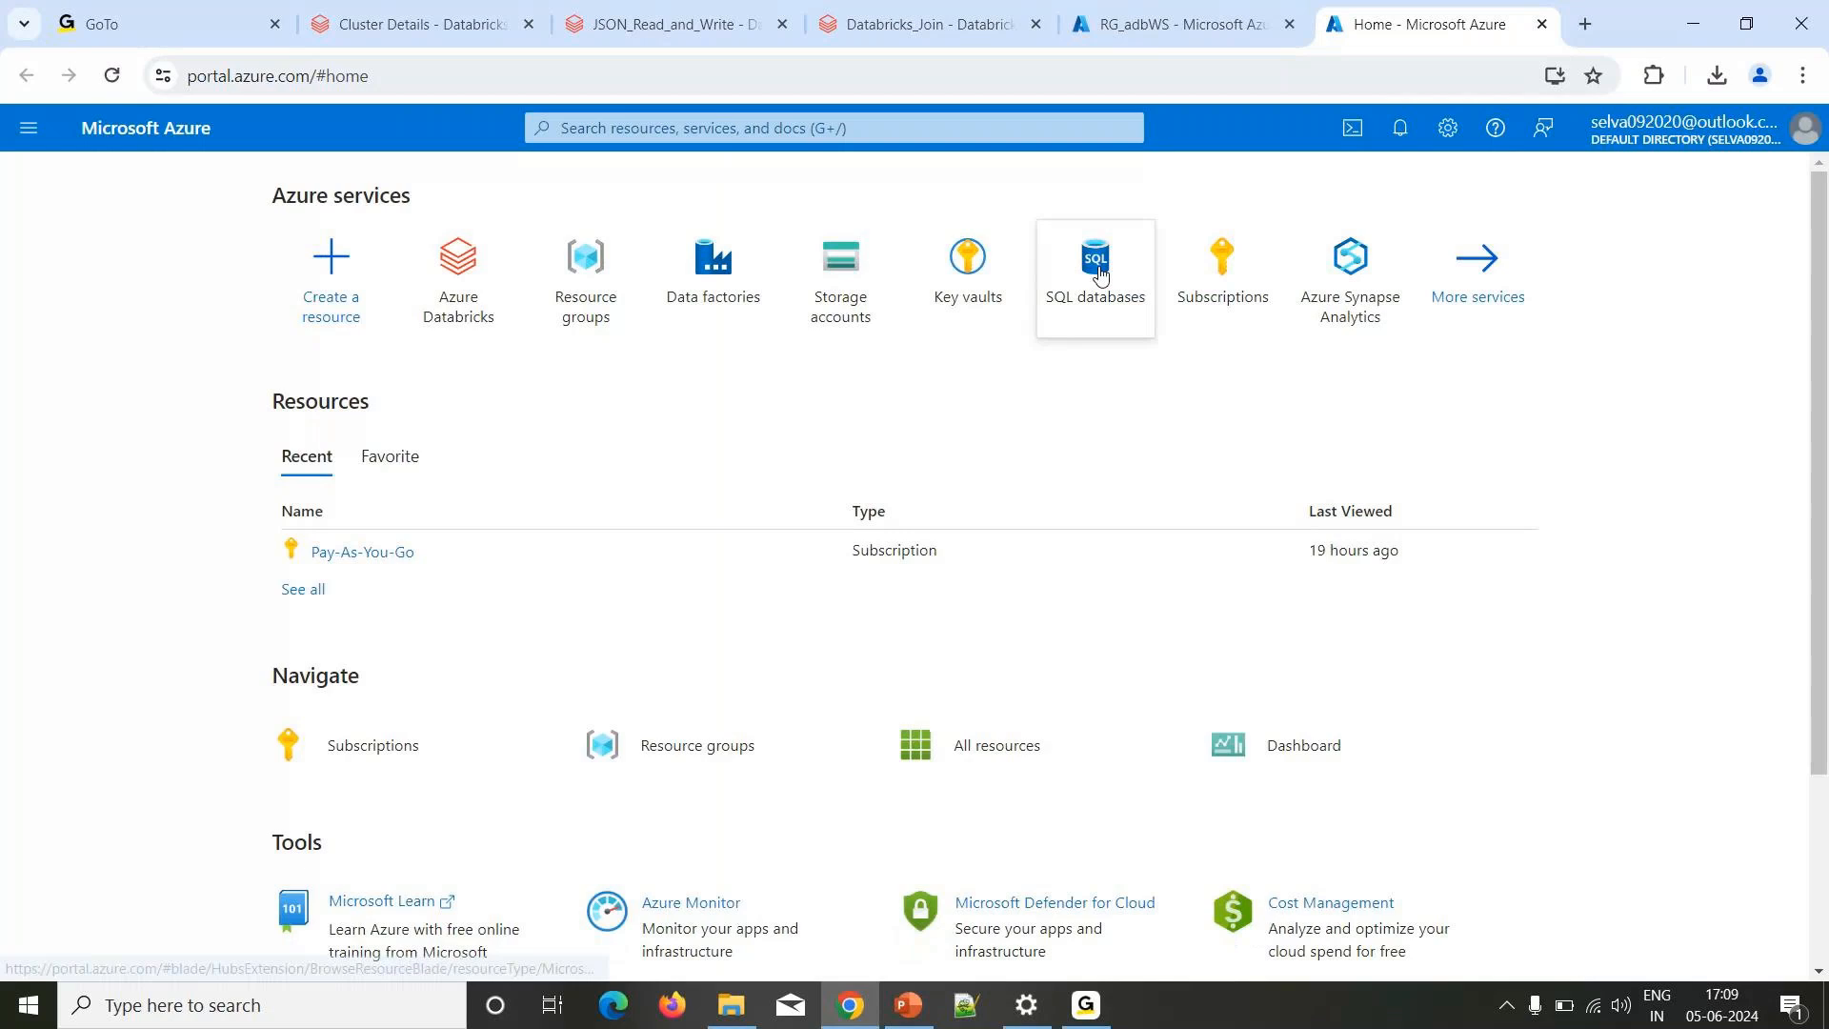
click(1097, 274)
click(924, 775)
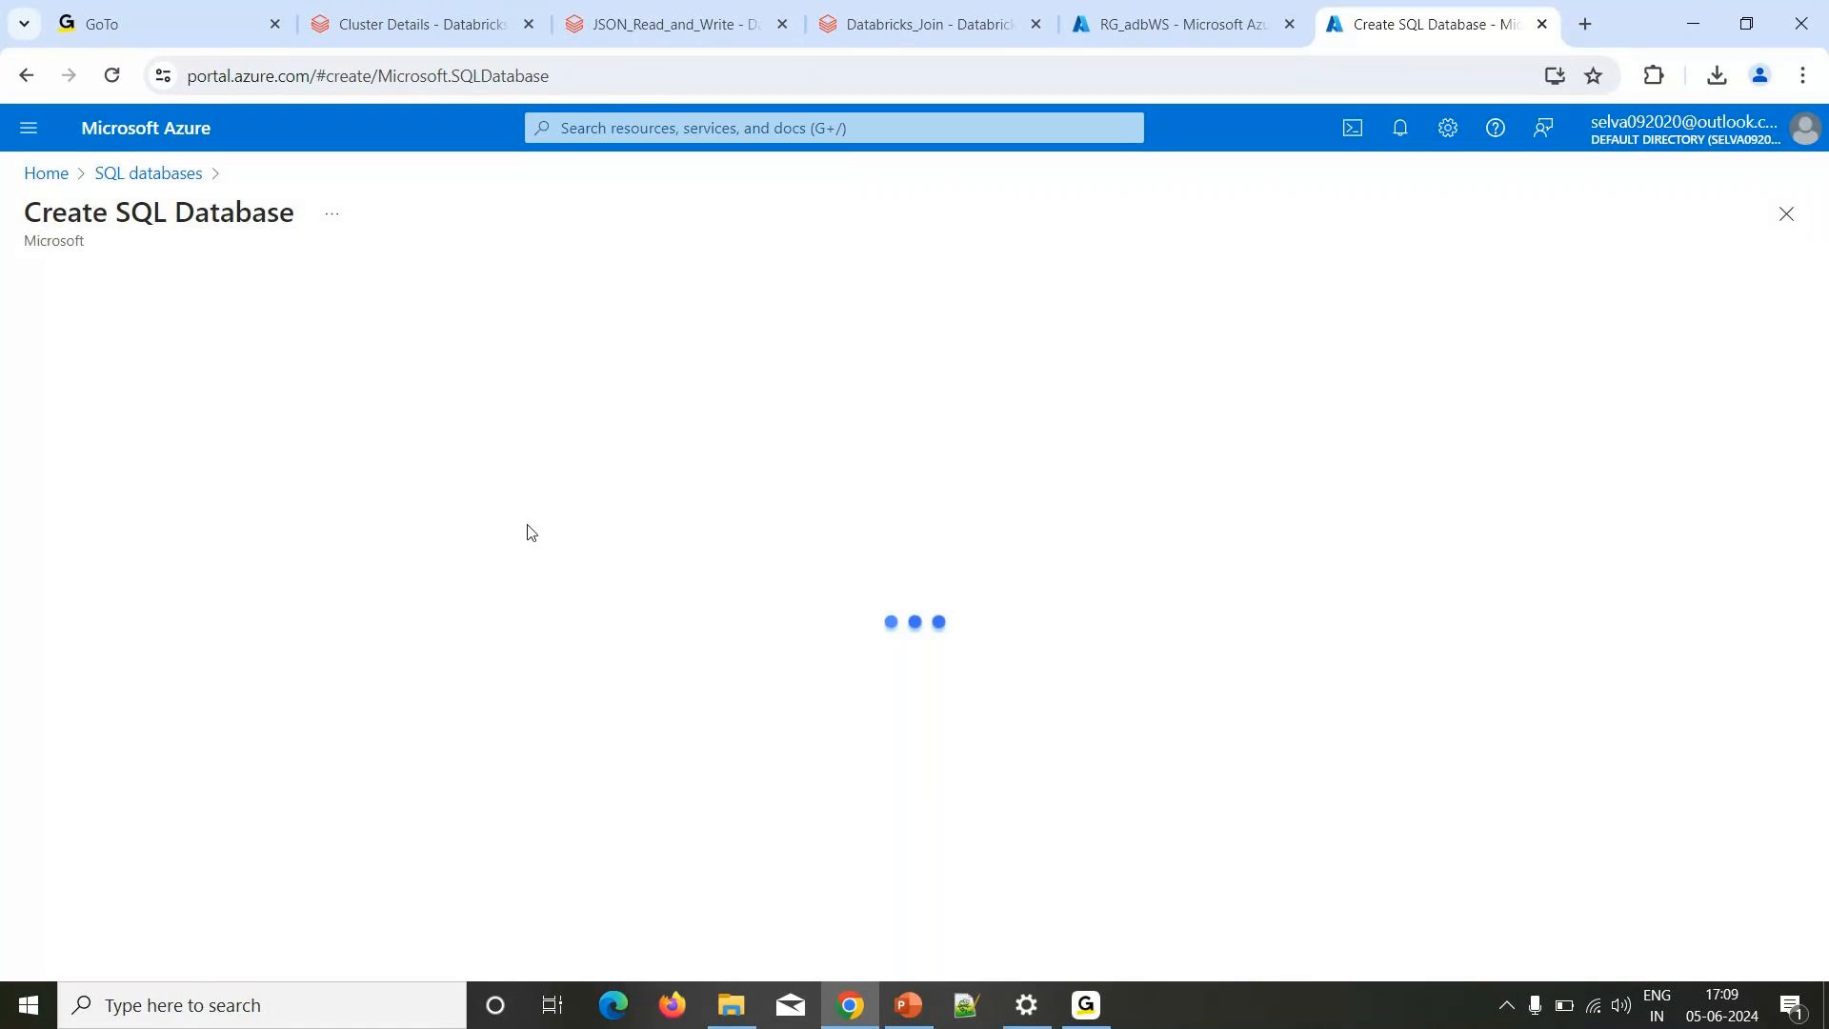
Apply the free database offer, assign resource group RG and name the database DemoDB.
click(728, 510)
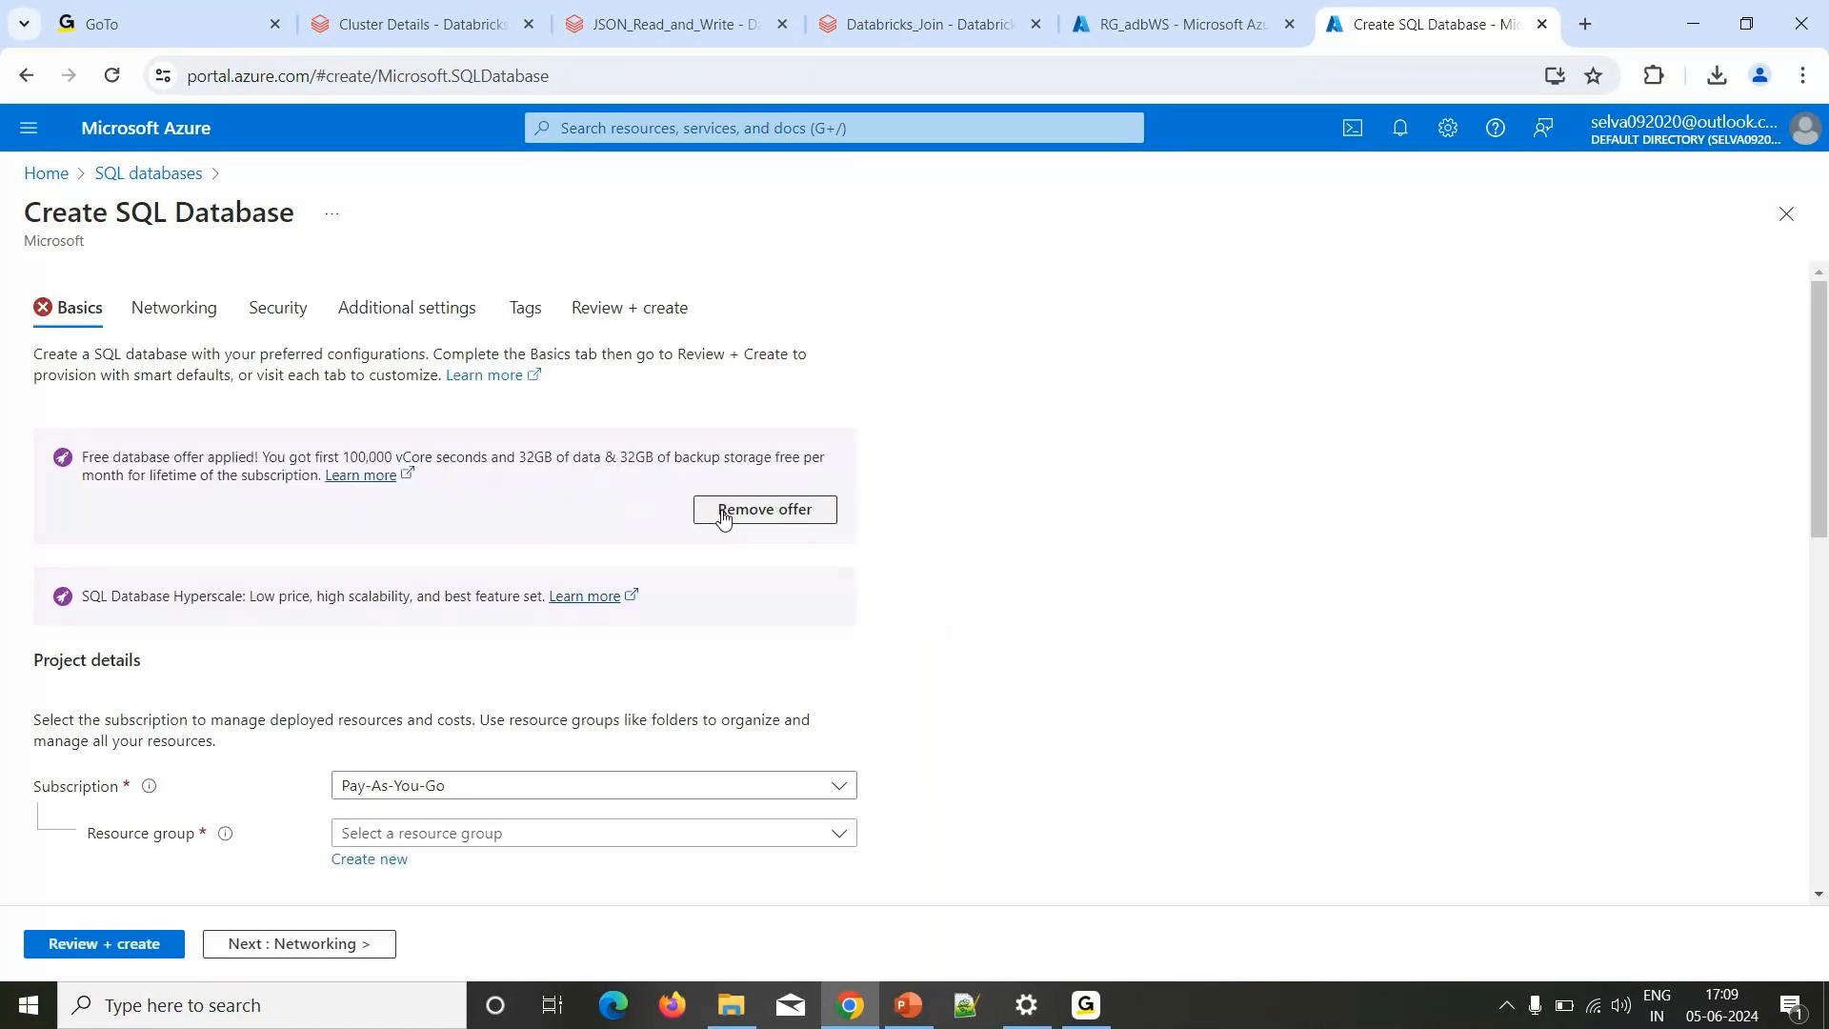
scroll(571, 719, down, 5)
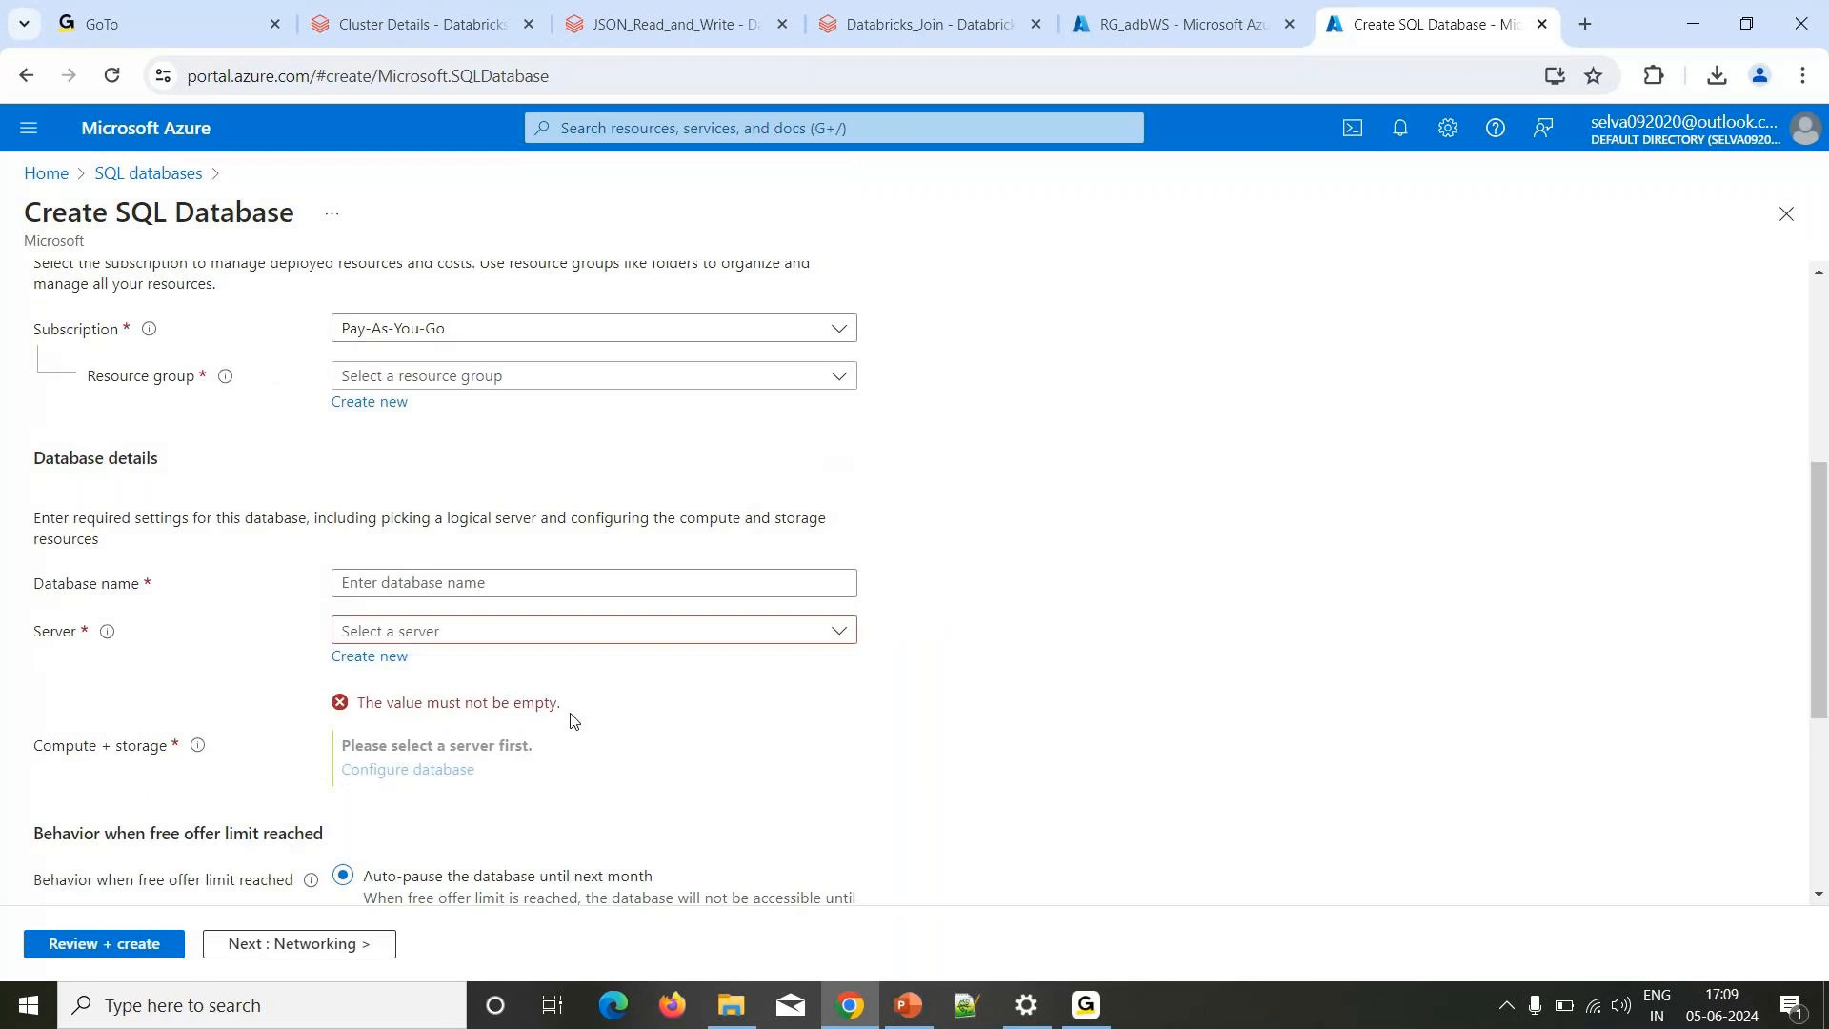
click(491, 357)
click(479, 440)
click(457, 563)
text(DemoDB)
Add a new SQL server for the database with the server name sqlserversiva.
click(388, 646)
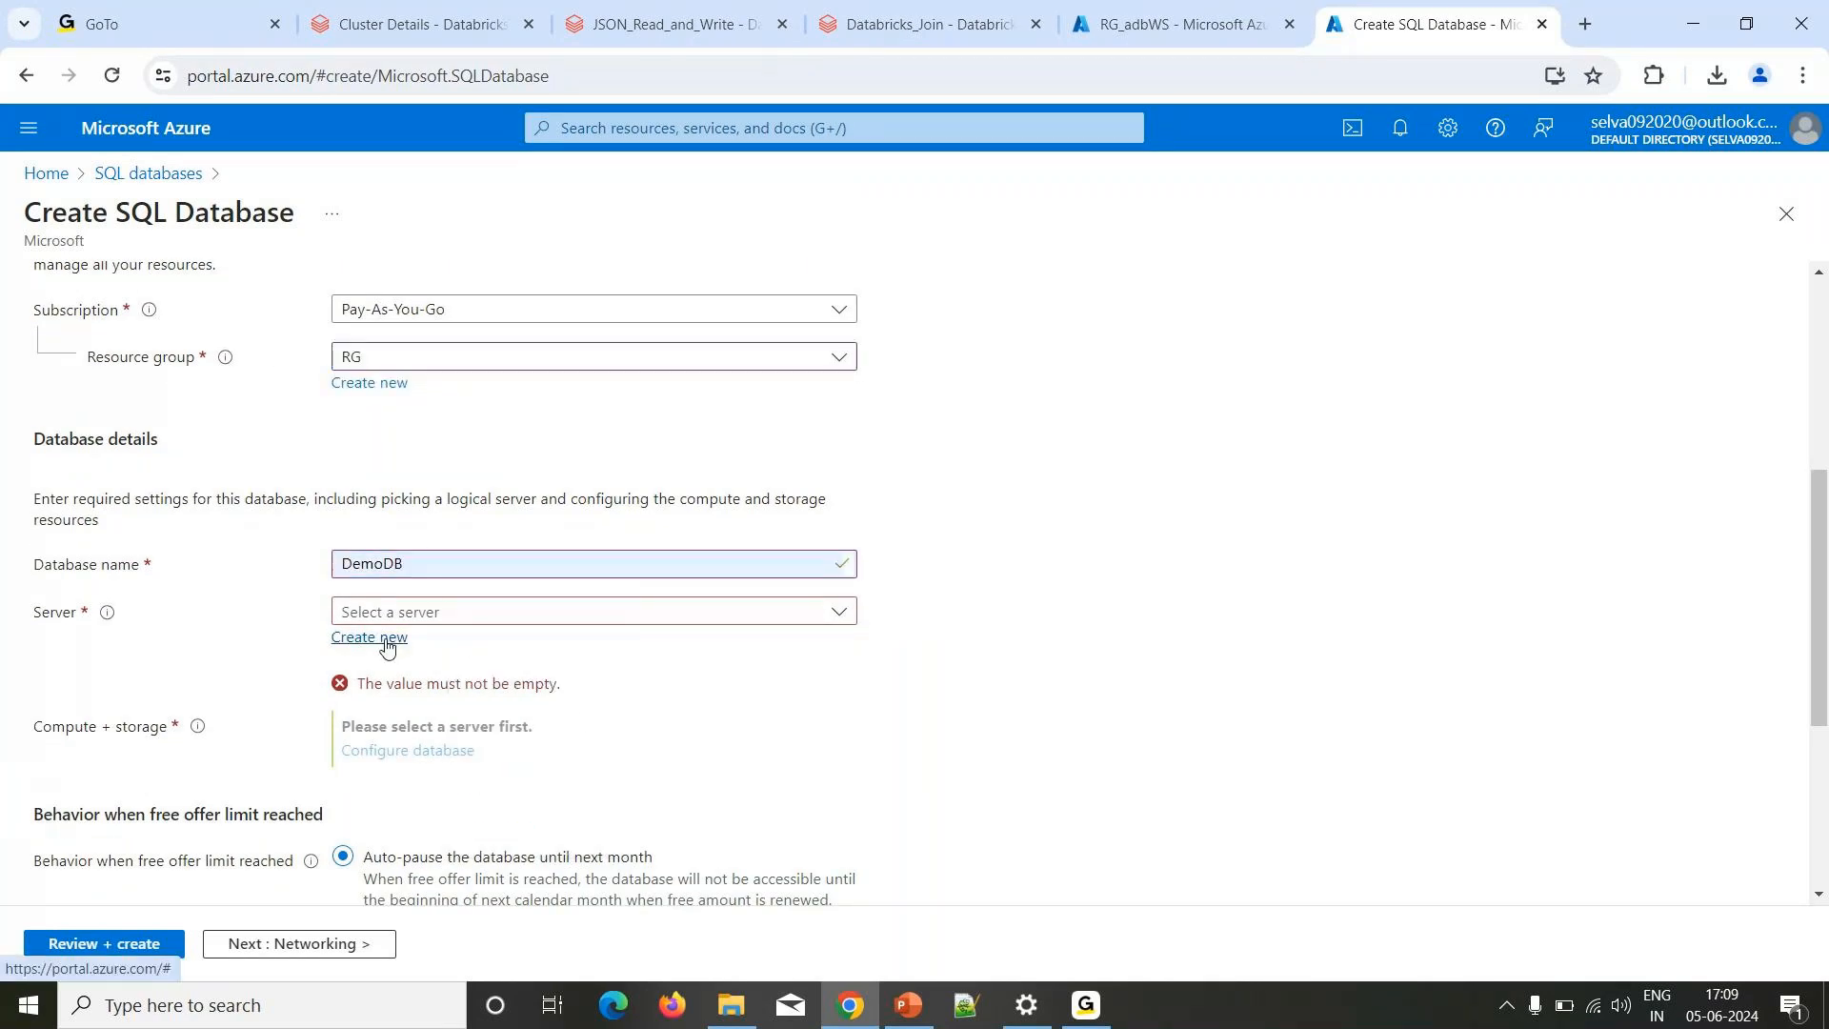
text(s)
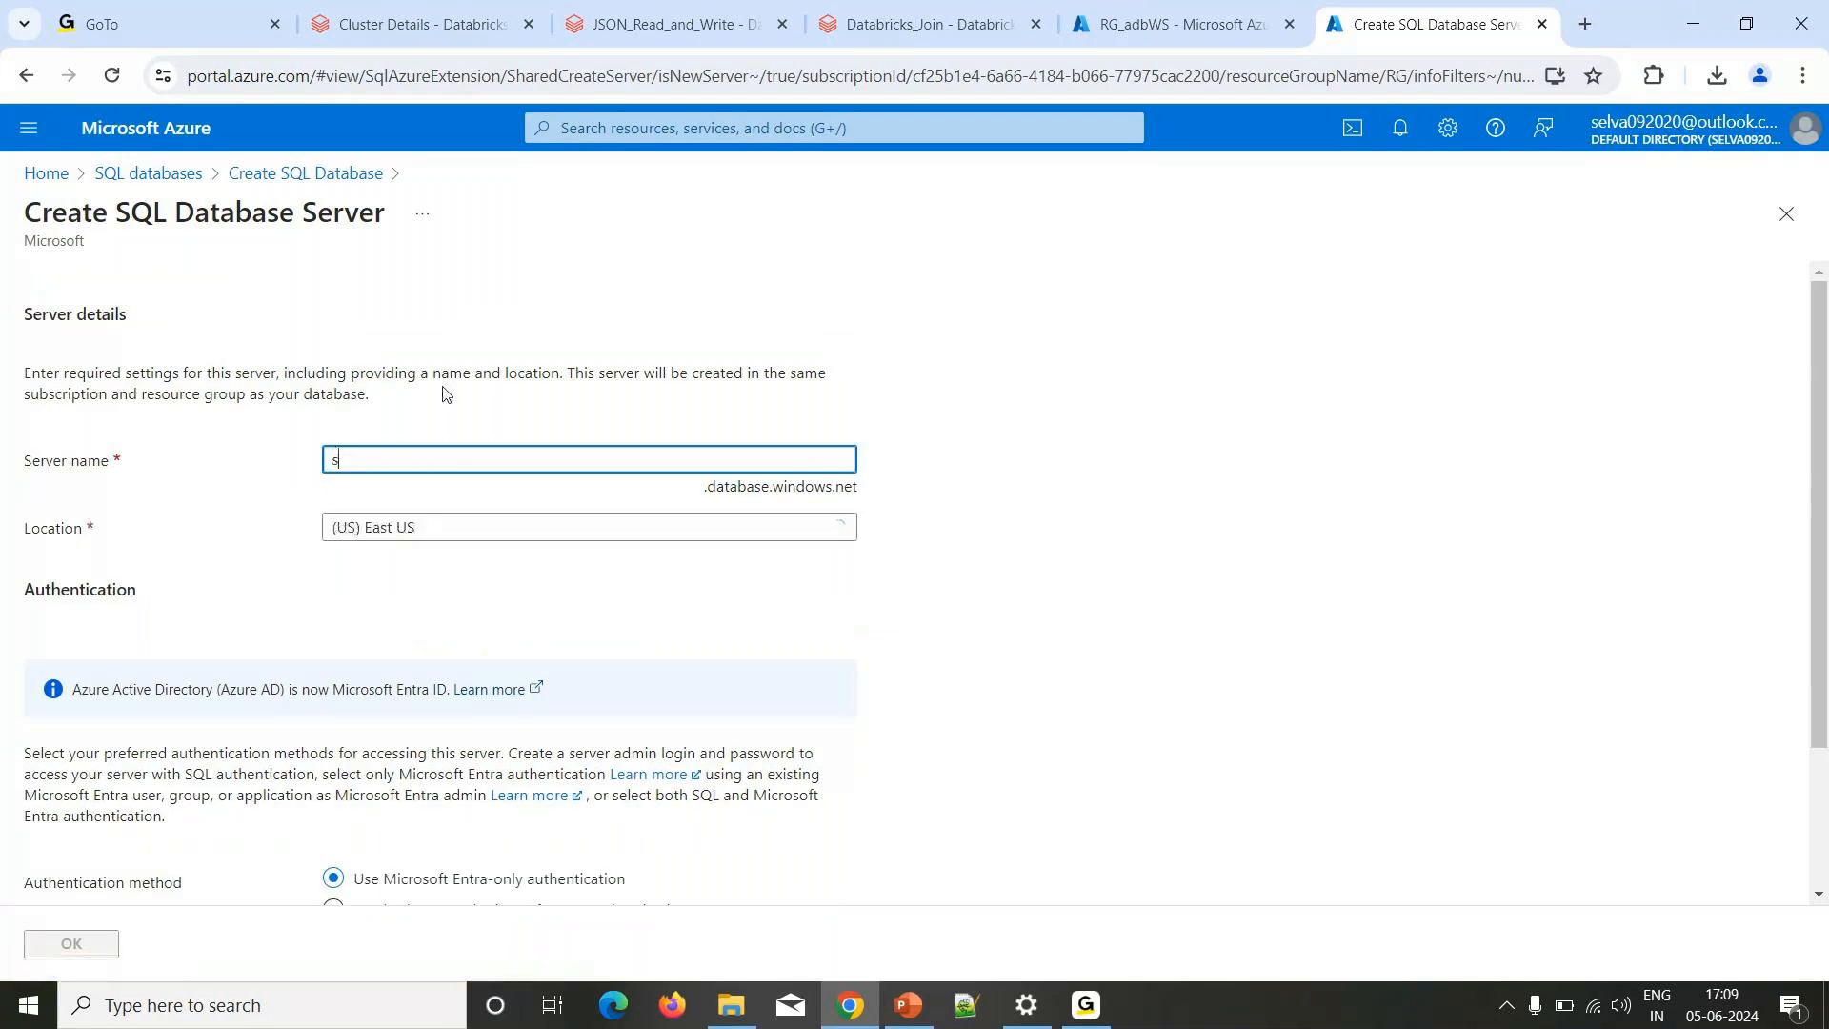
text(qlserversiva)
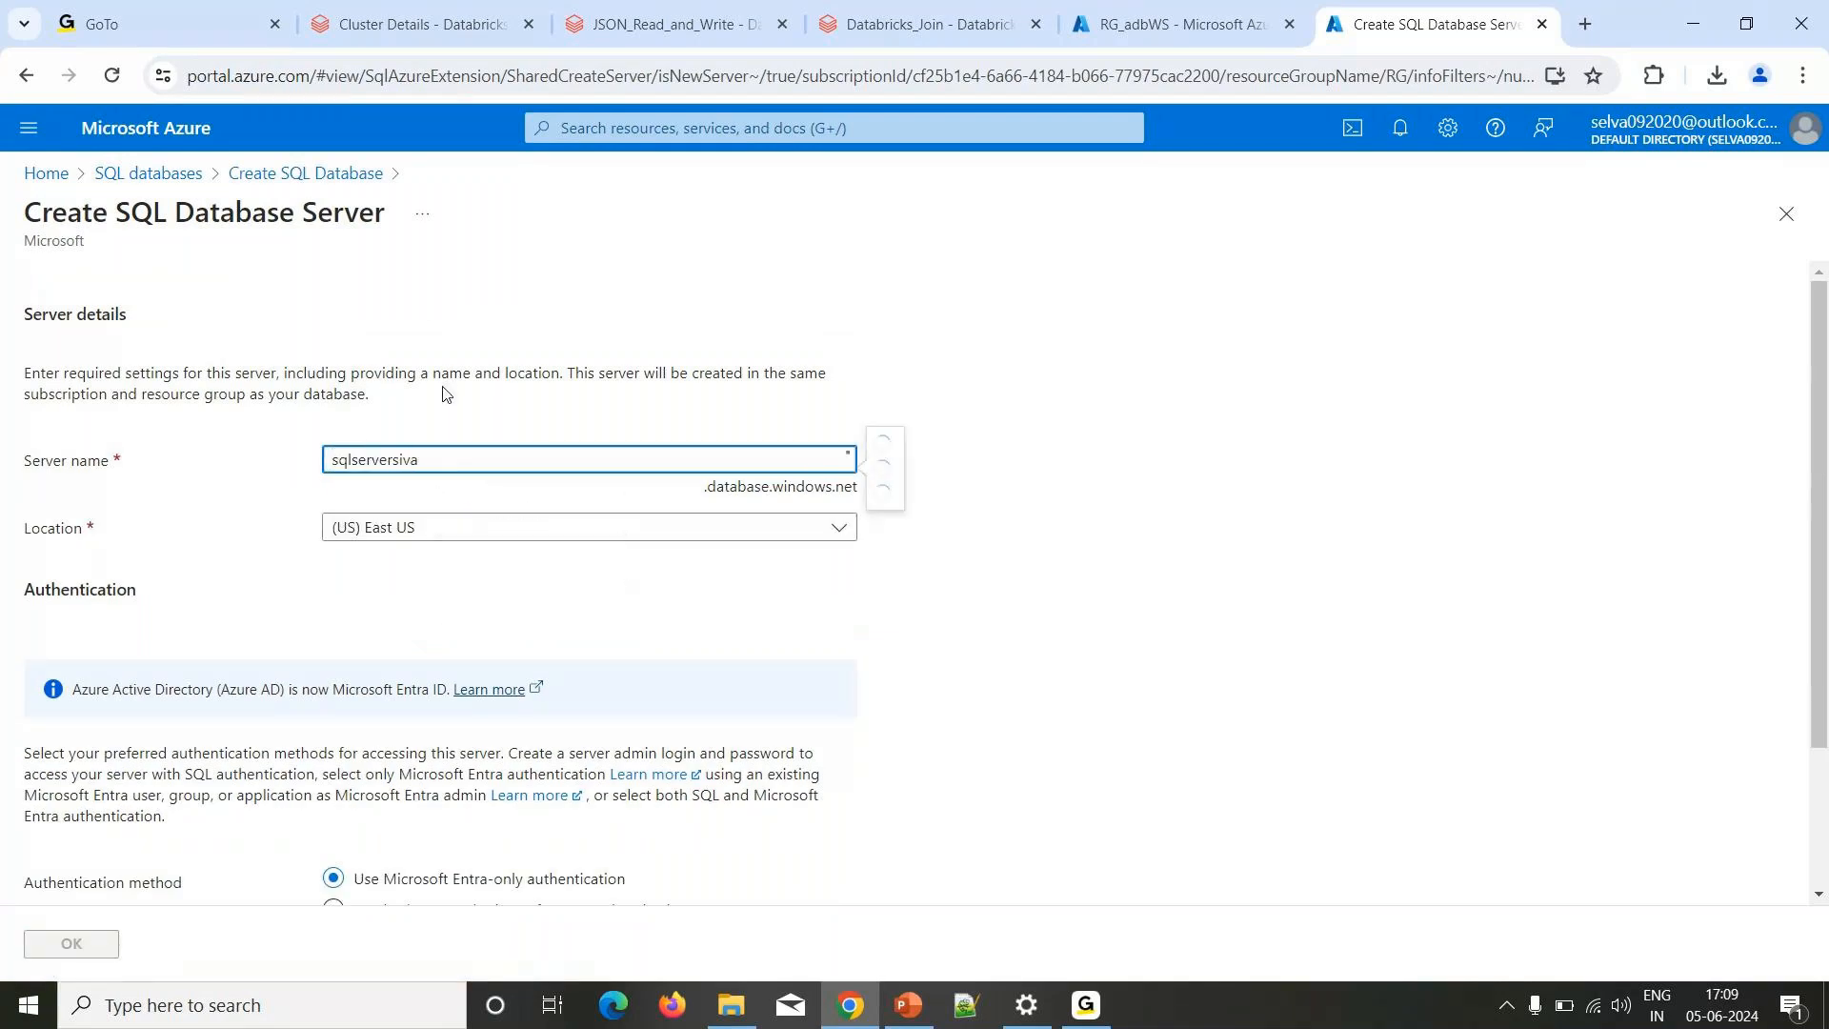
Choose SQL authentication for the new server and fill in the server admin login.
scroll(455, 546, down, 2)
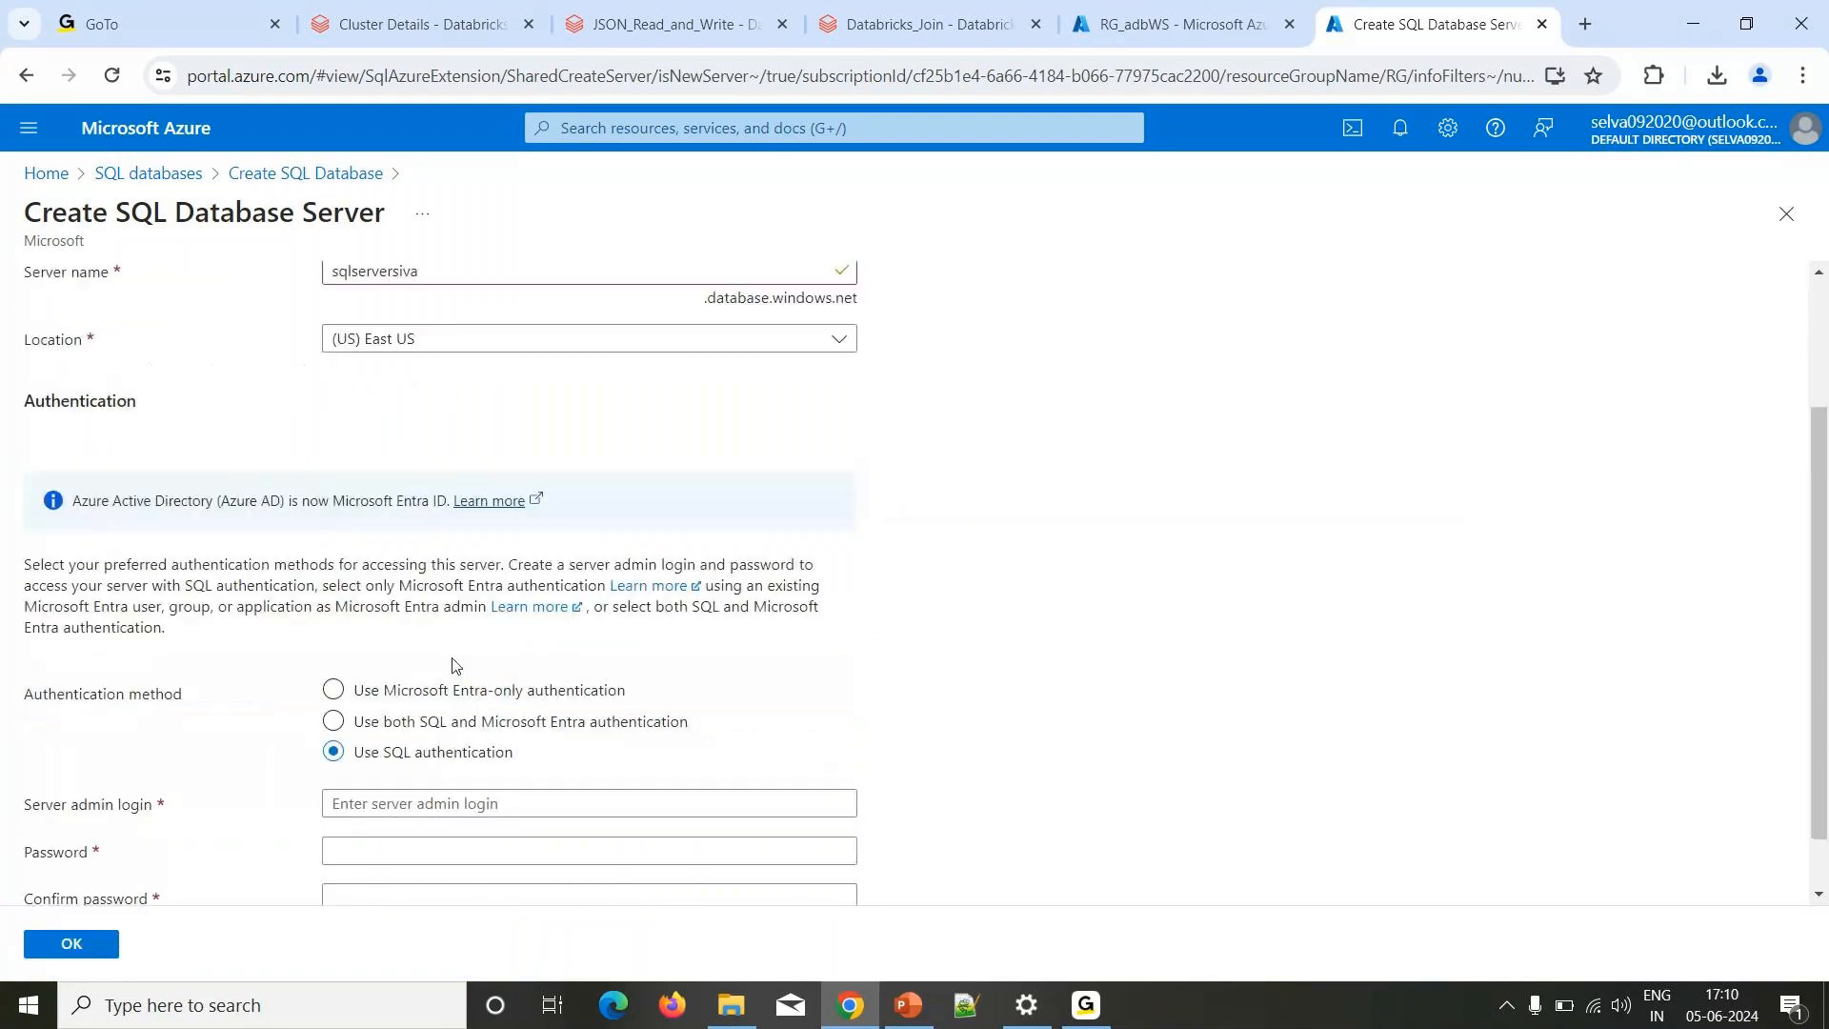
scroll(455, 664, down, 1)
click(457, 735)
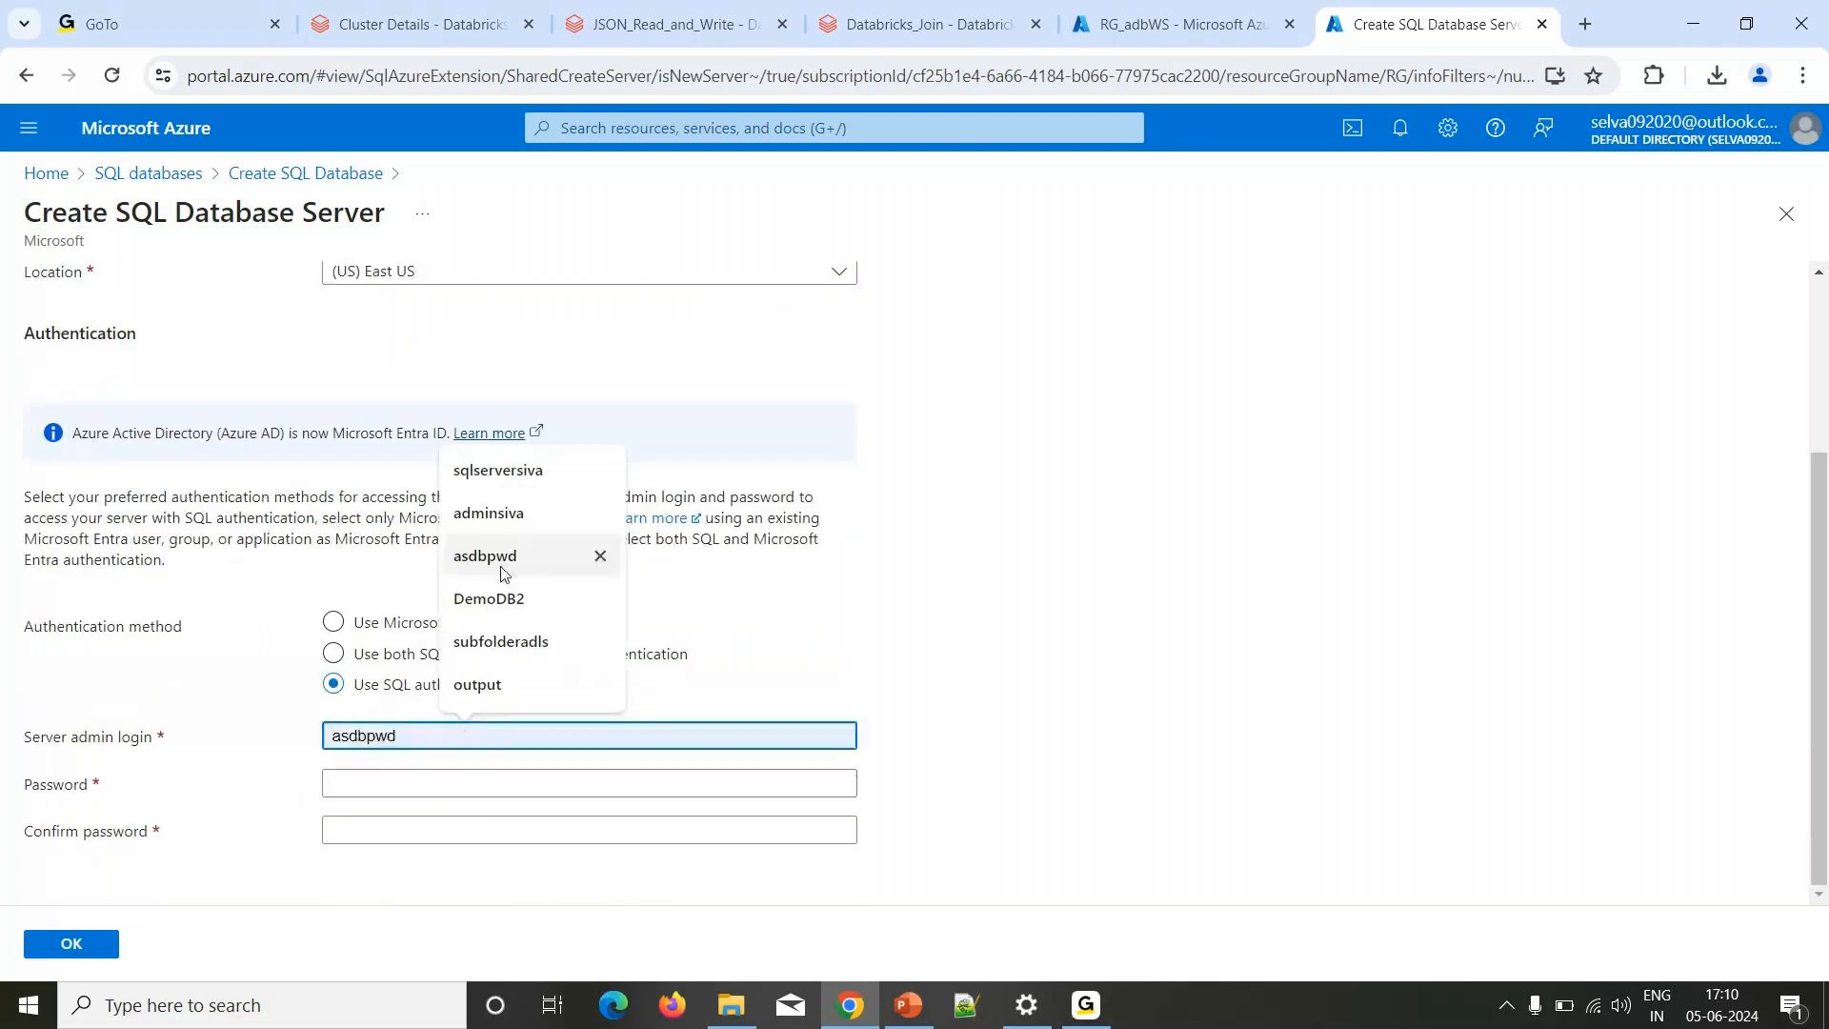
click(502, 515)
key(Tab)
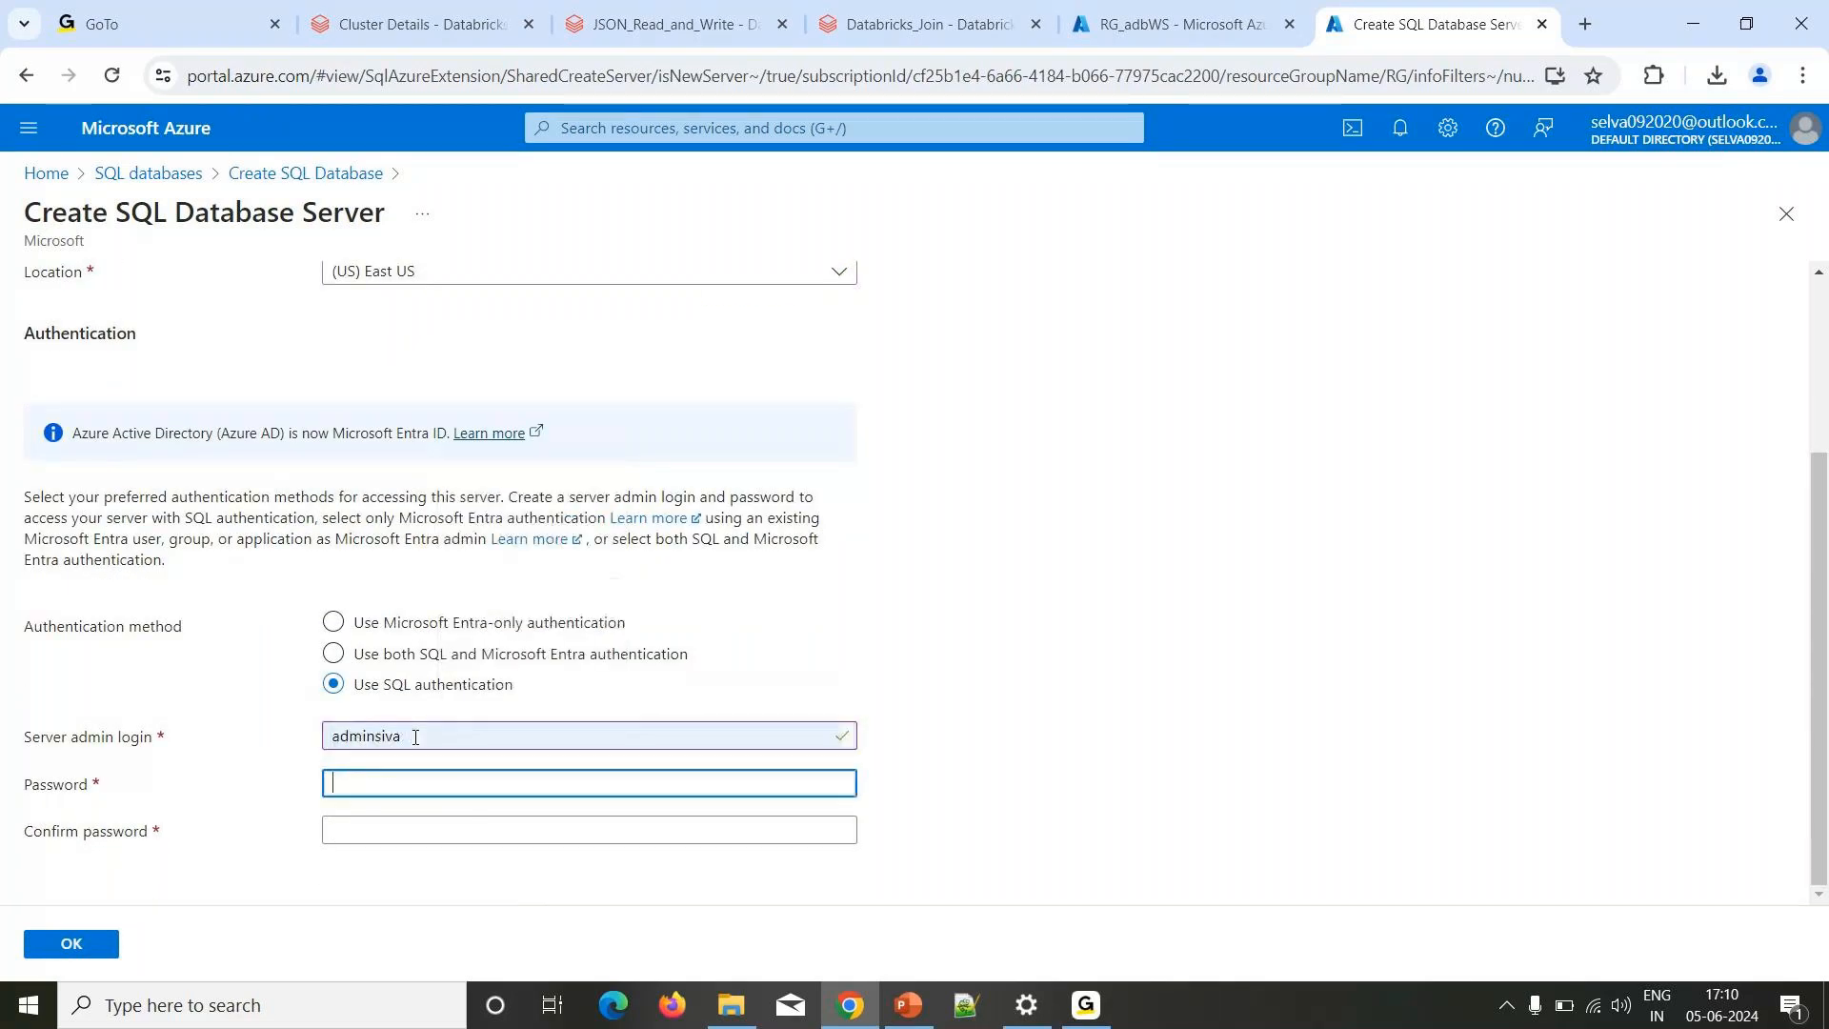
Enter and confirm the server admin password, then accept the new server's settings.
text(***********)
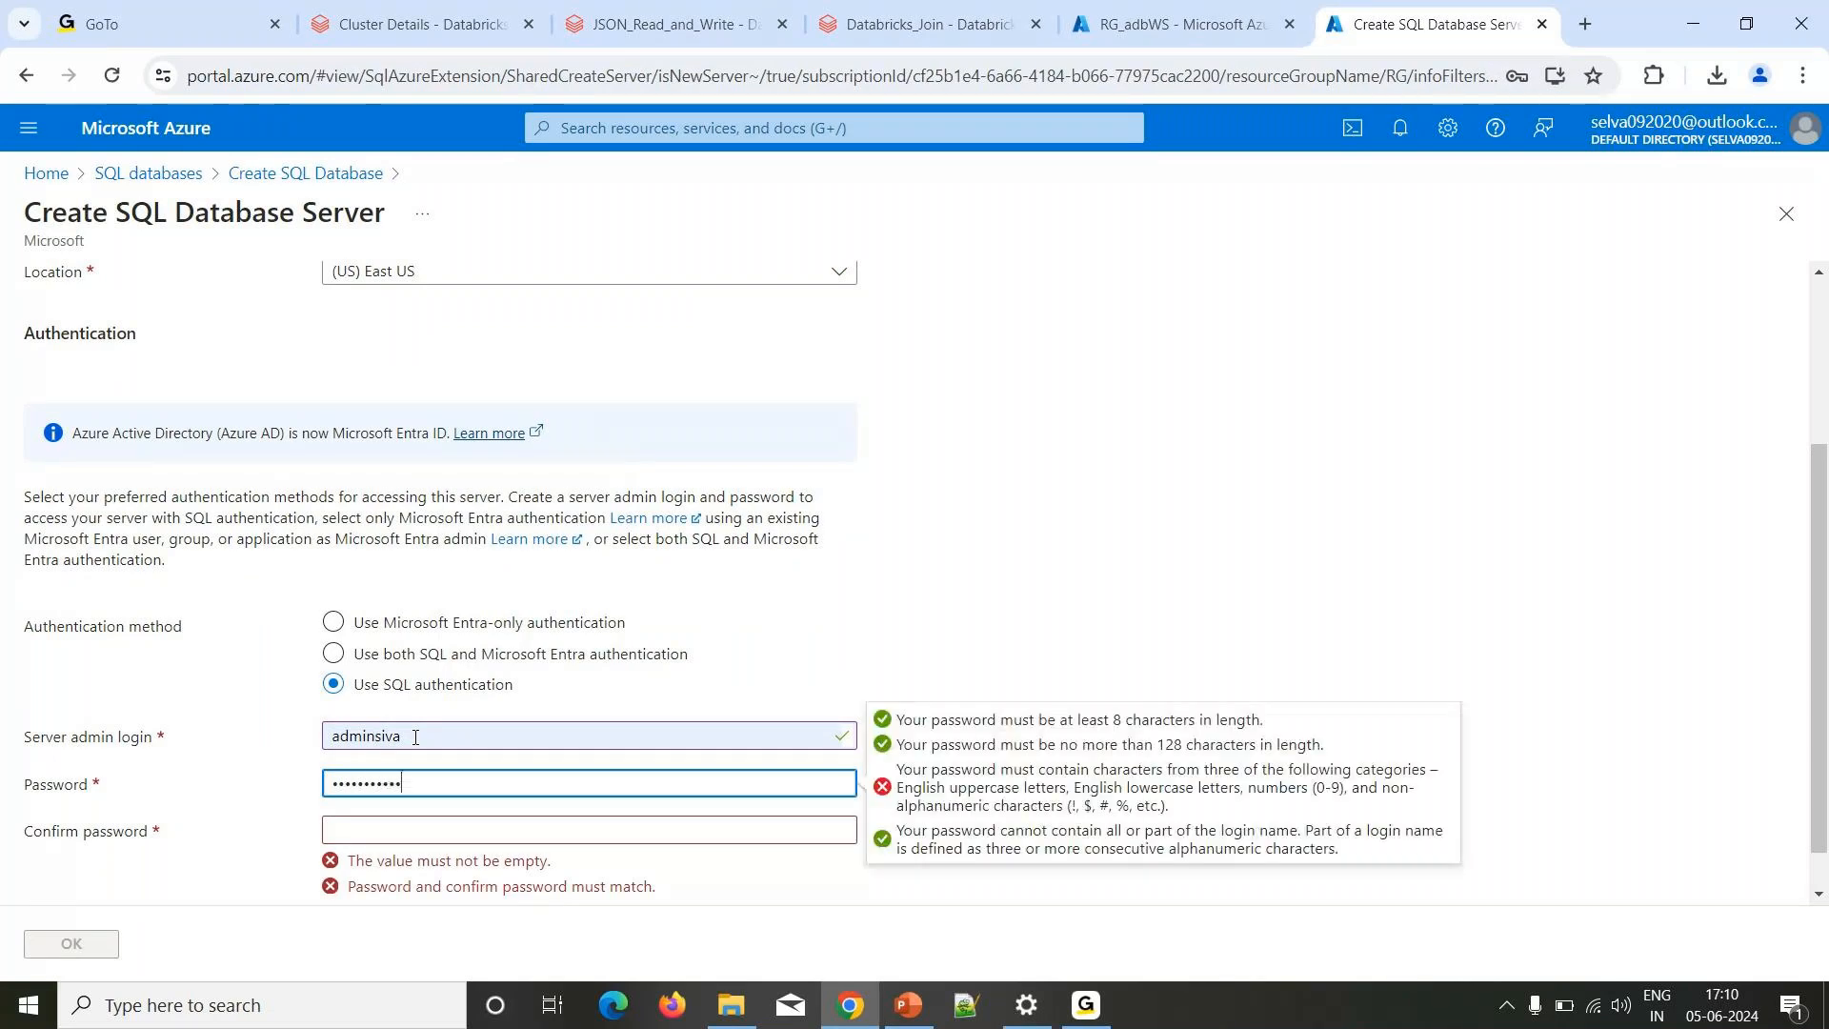
text(*)
key(Tab)
text(********)
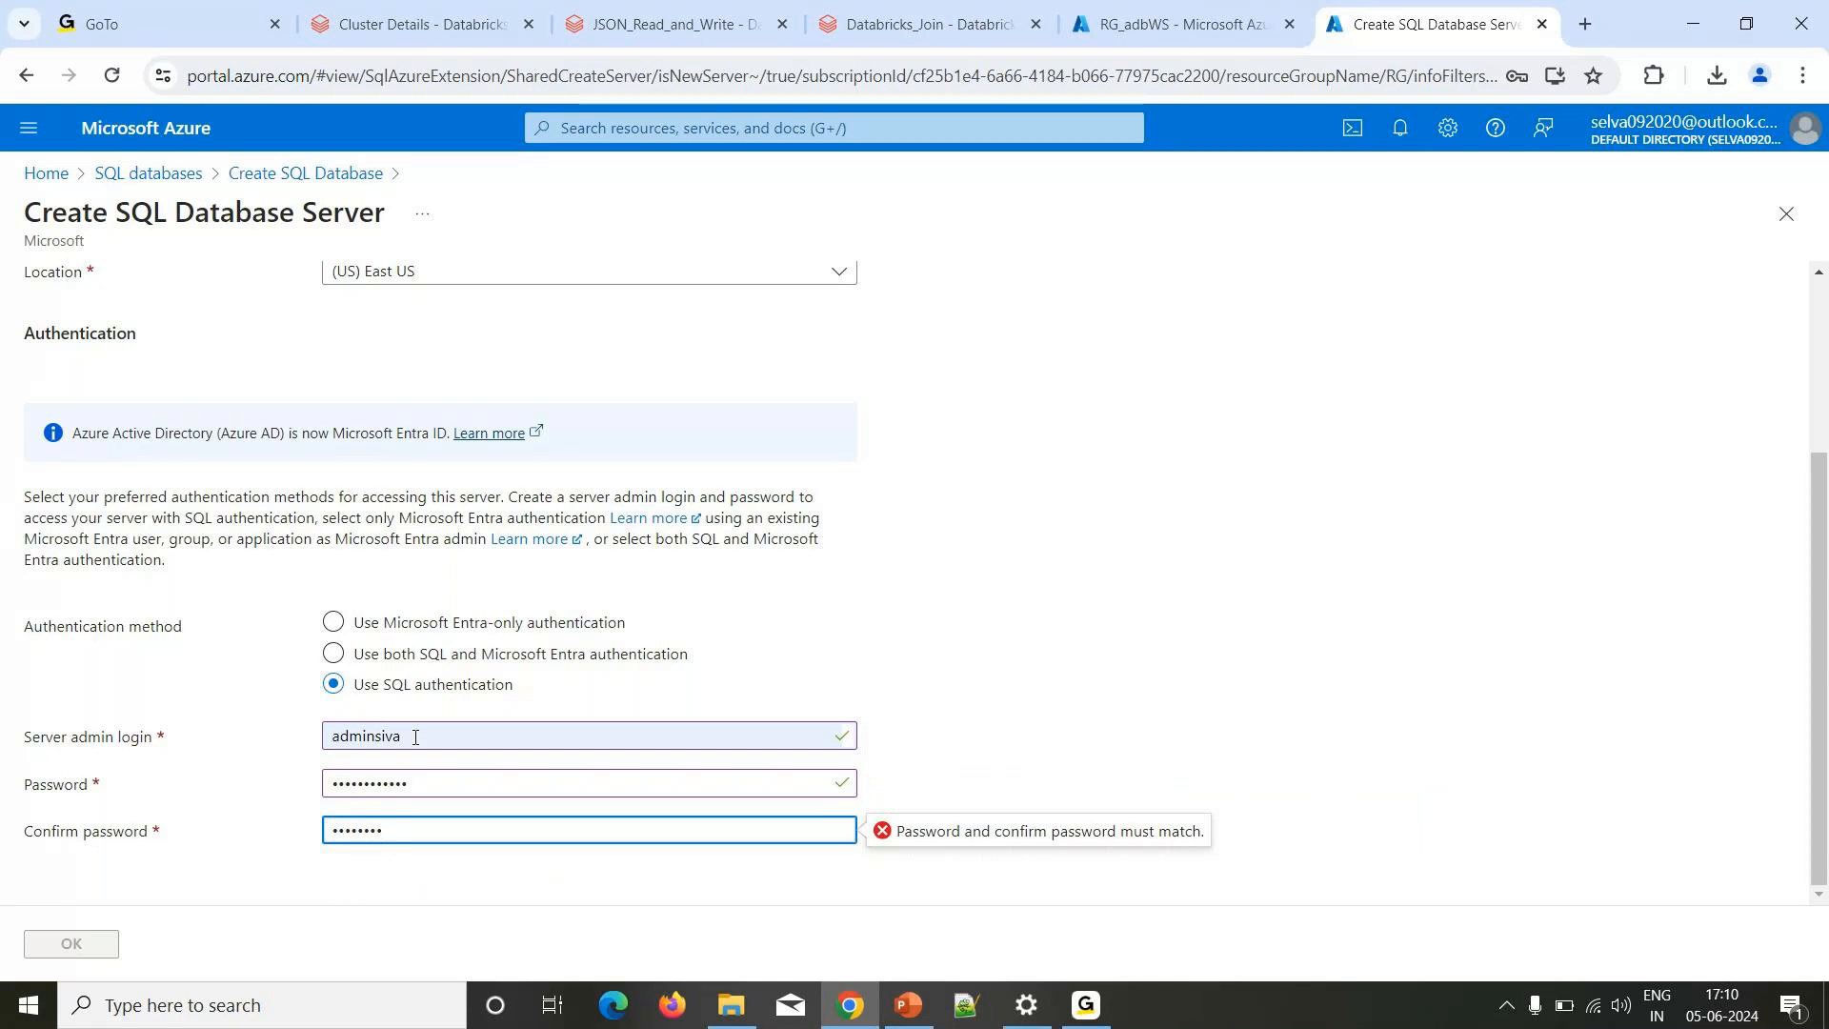
key(BackSpace)
key(BackSpace)
key(BackSpace)
key(BackSpace)
key(BackSpace)
key(BackSpace)
text(************)
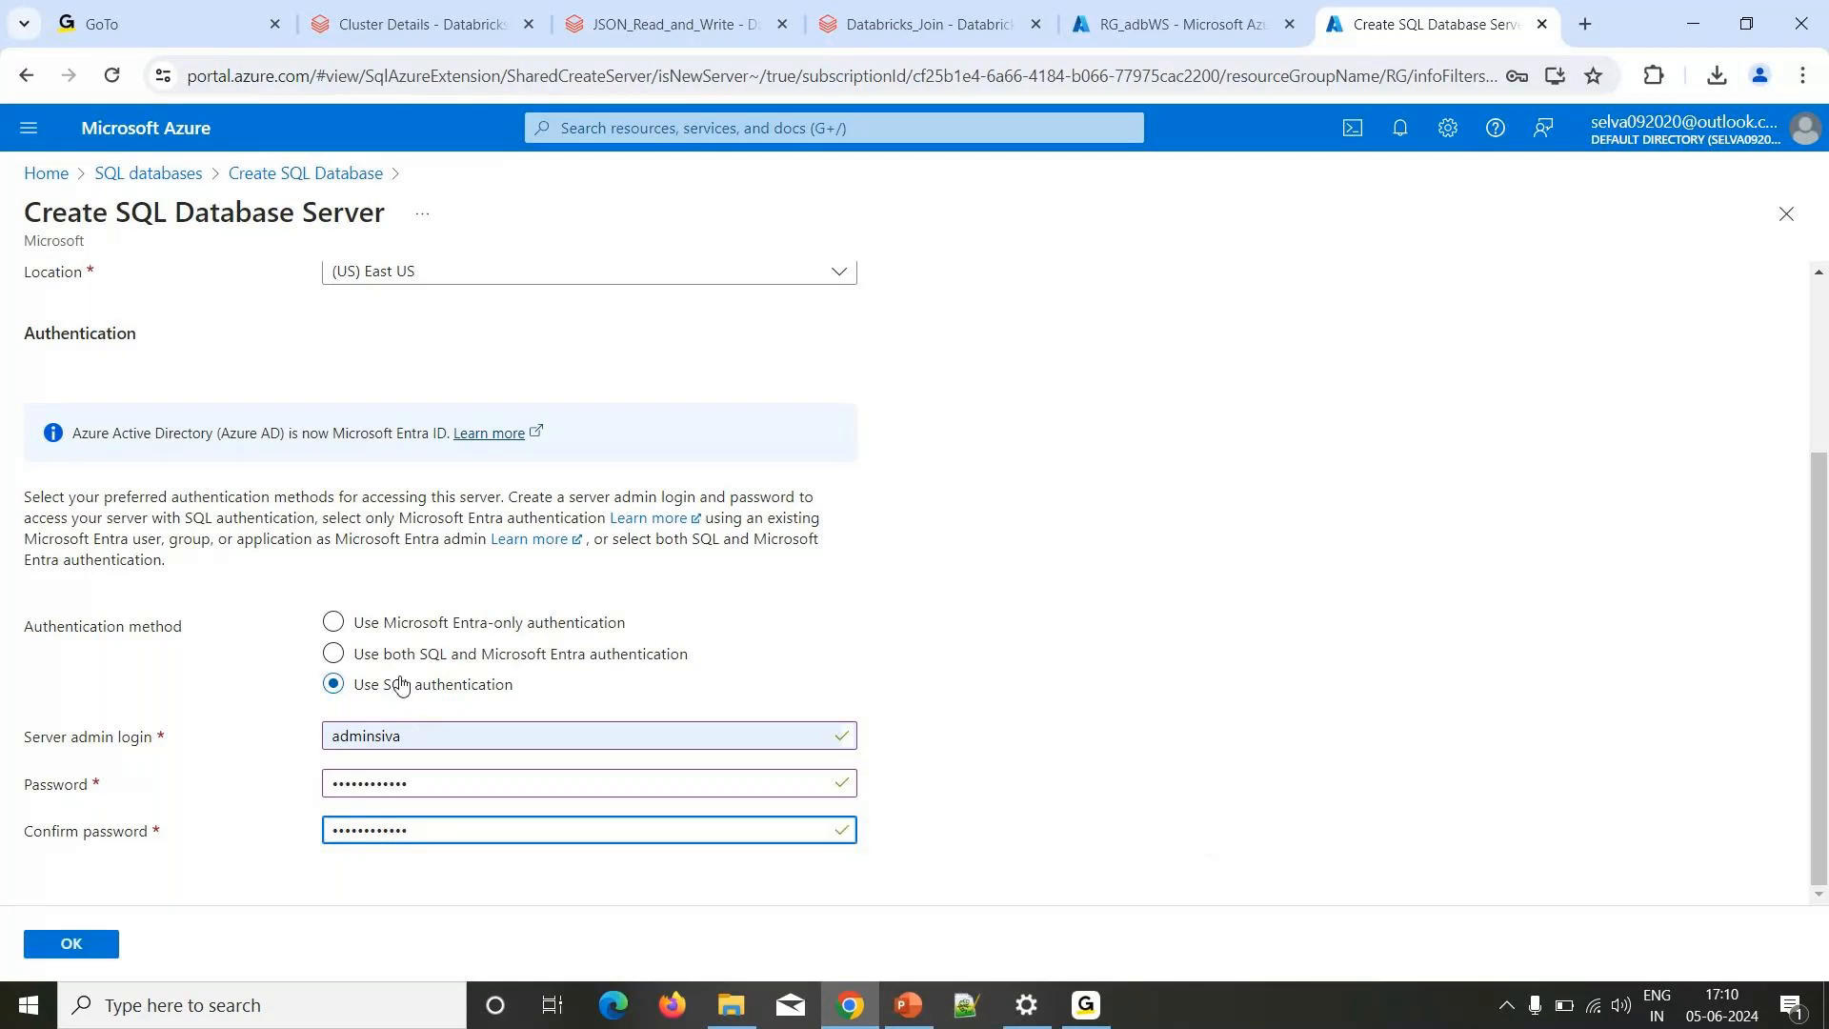
click(76, 945)
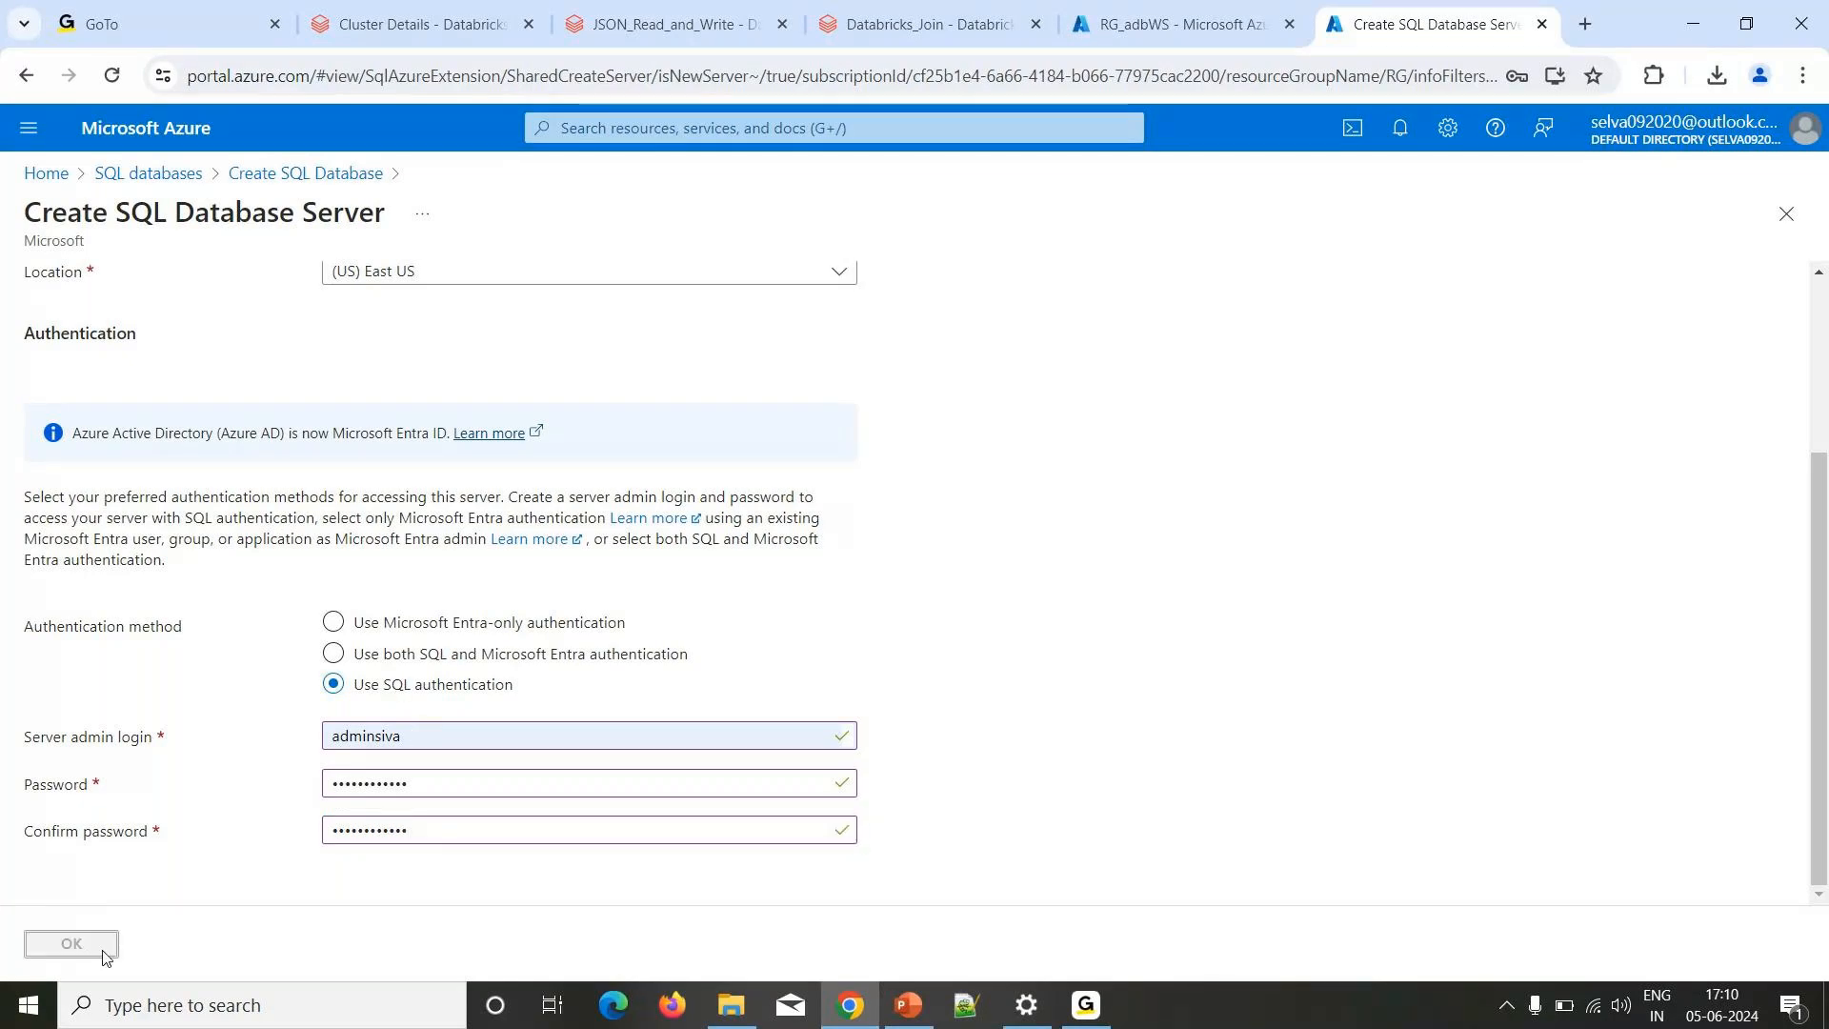
Review and submit the DemoDB database for deployment, refreshing the Databricks workspace deployment's status during validation.
scroll(495, 696, down, 5)
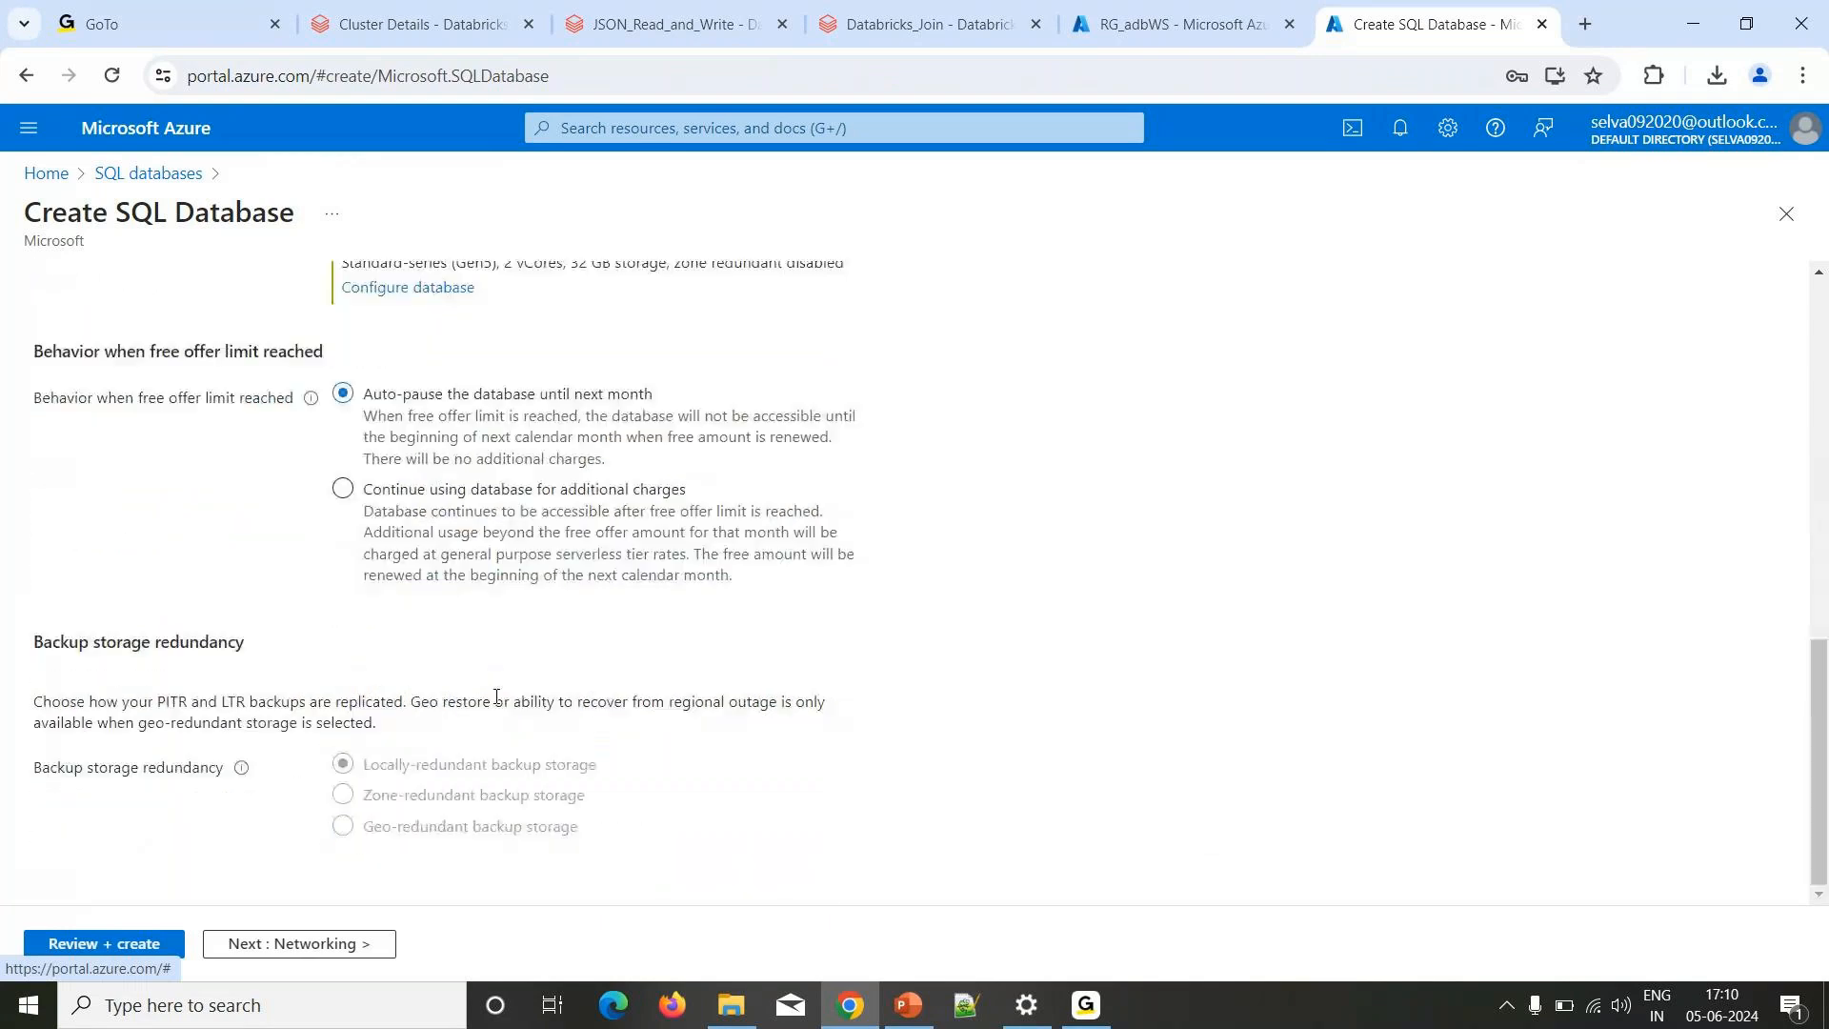
click(128, 952)
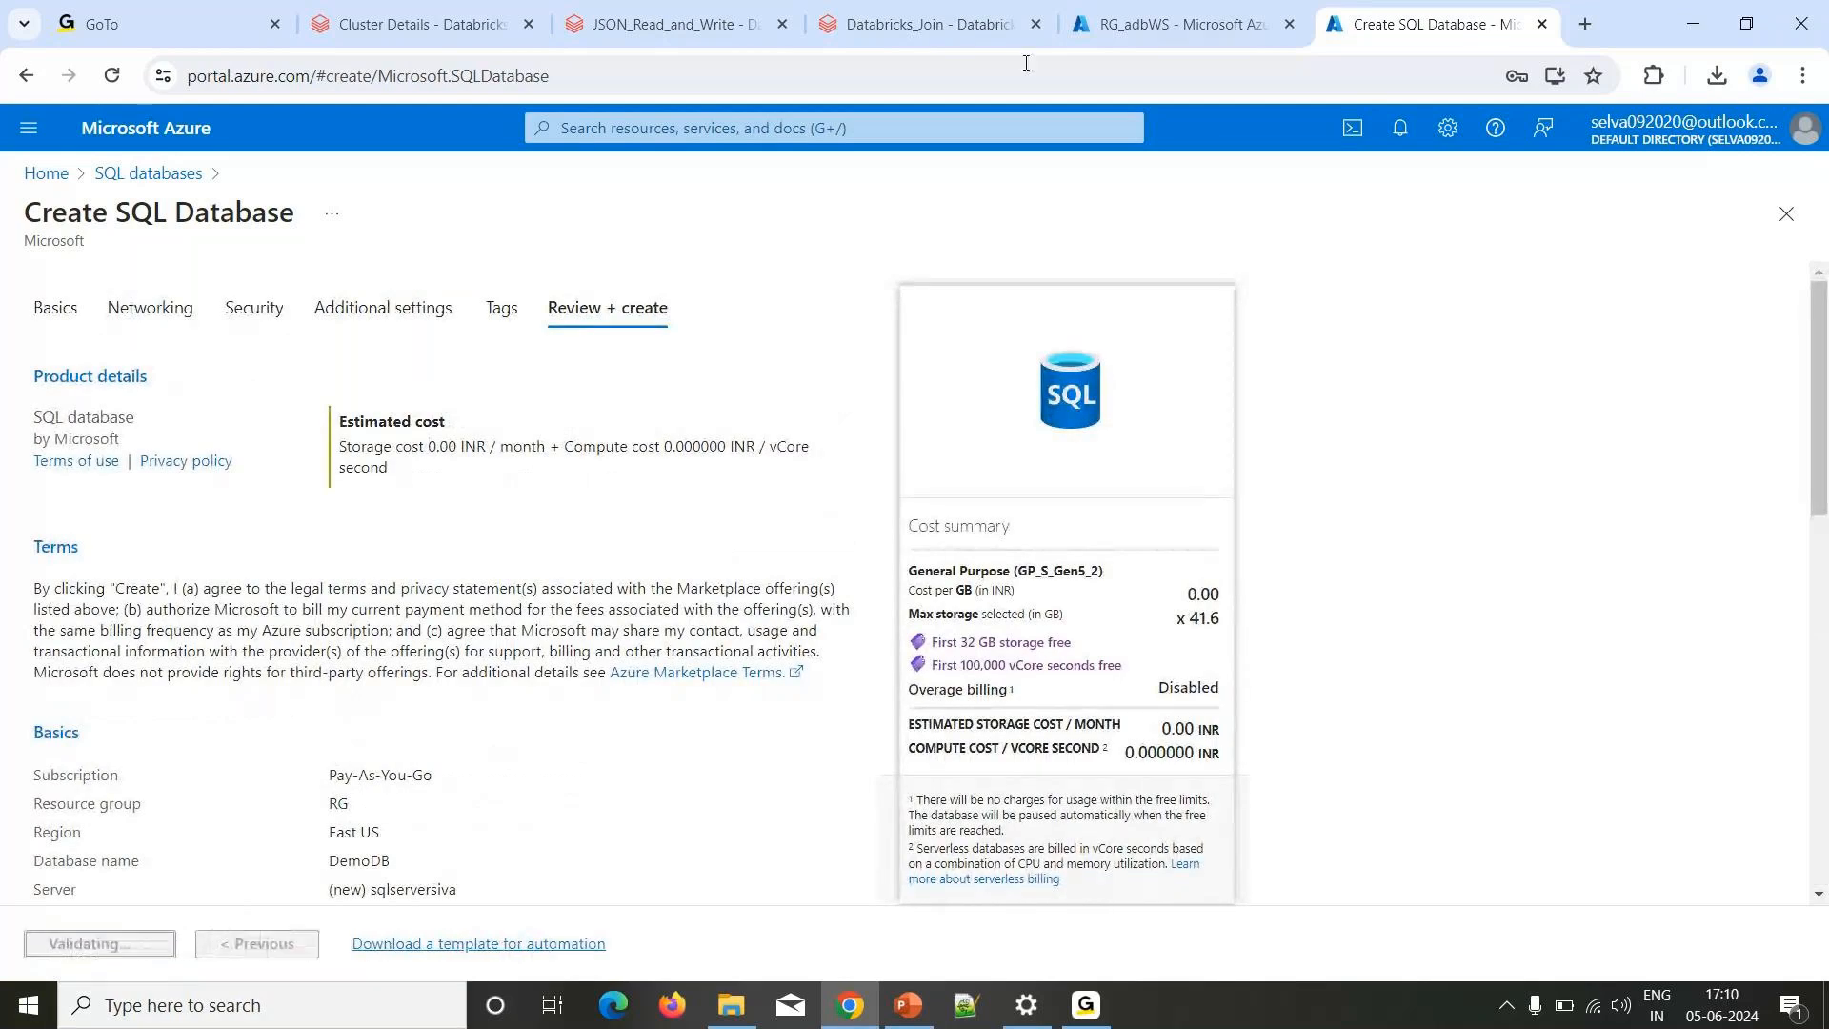
click(1172, 24)
click(812, 286)
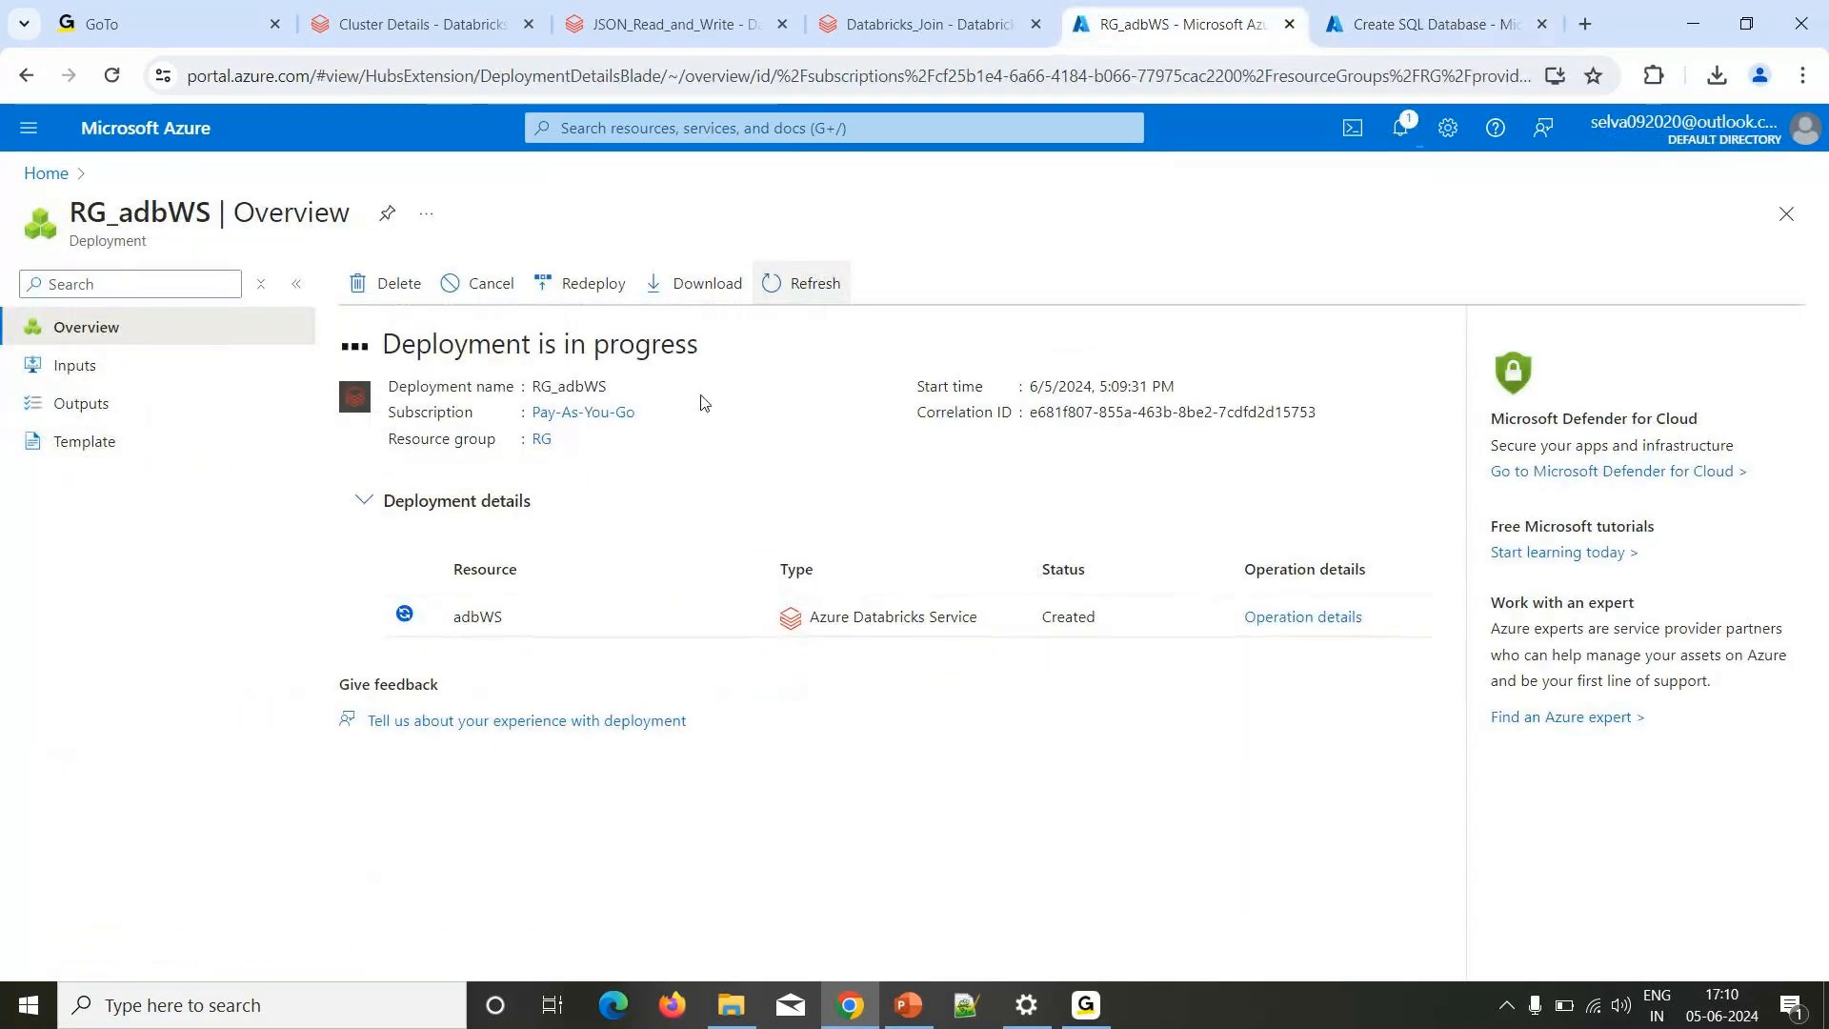
click(1396, 32)
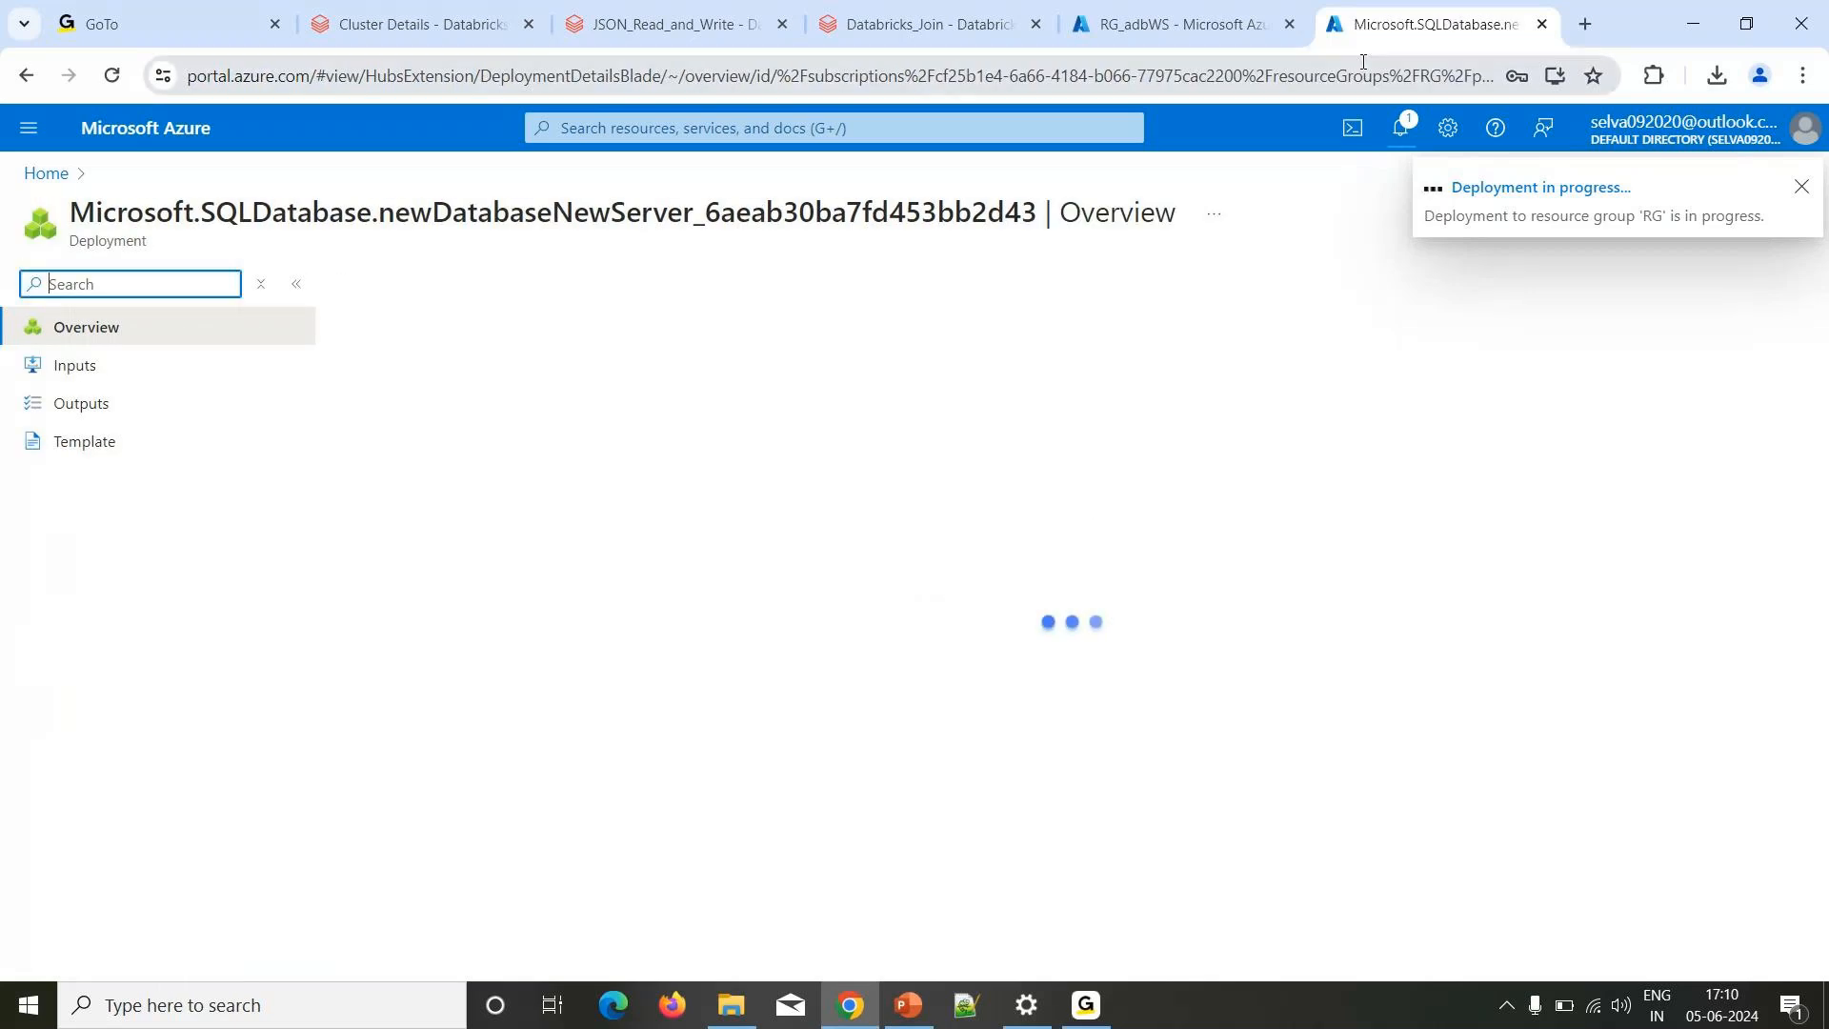
Refresh the RG_adbWS deployment's status and go back to the SQL database deployment.
click(1155, 26)
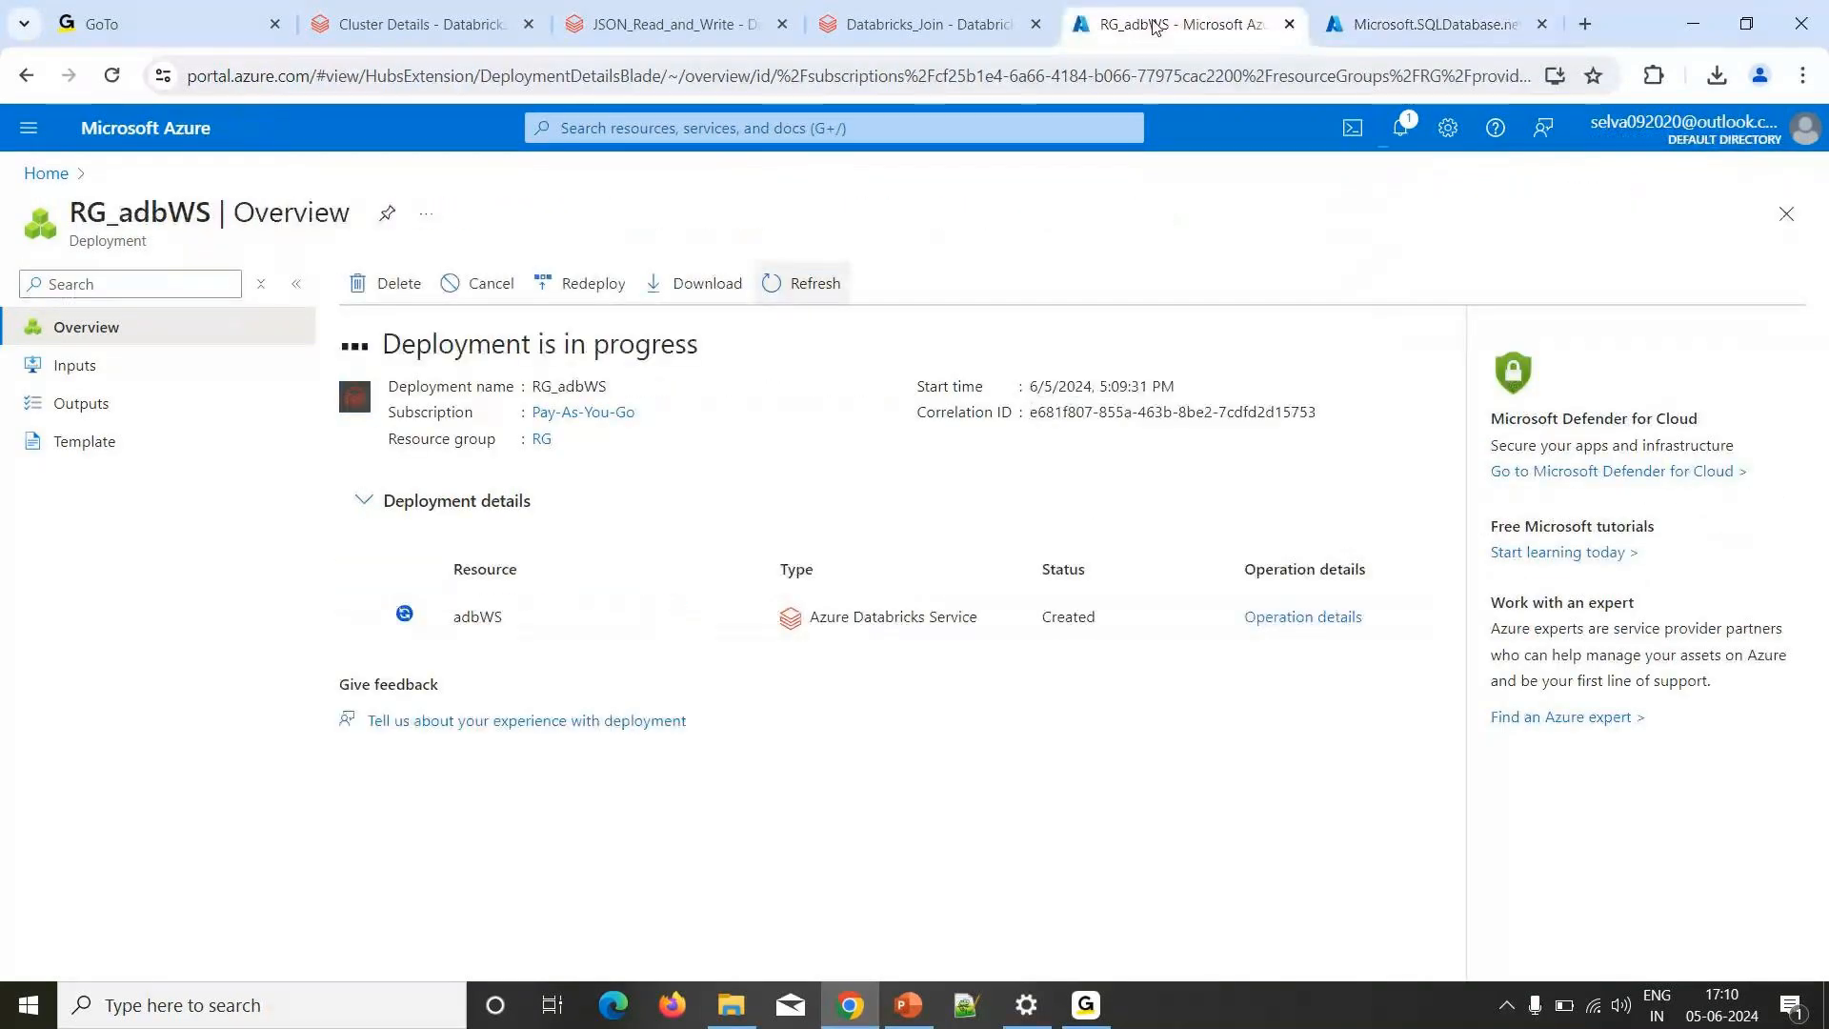
click(798, 286)
click(1394, 24)
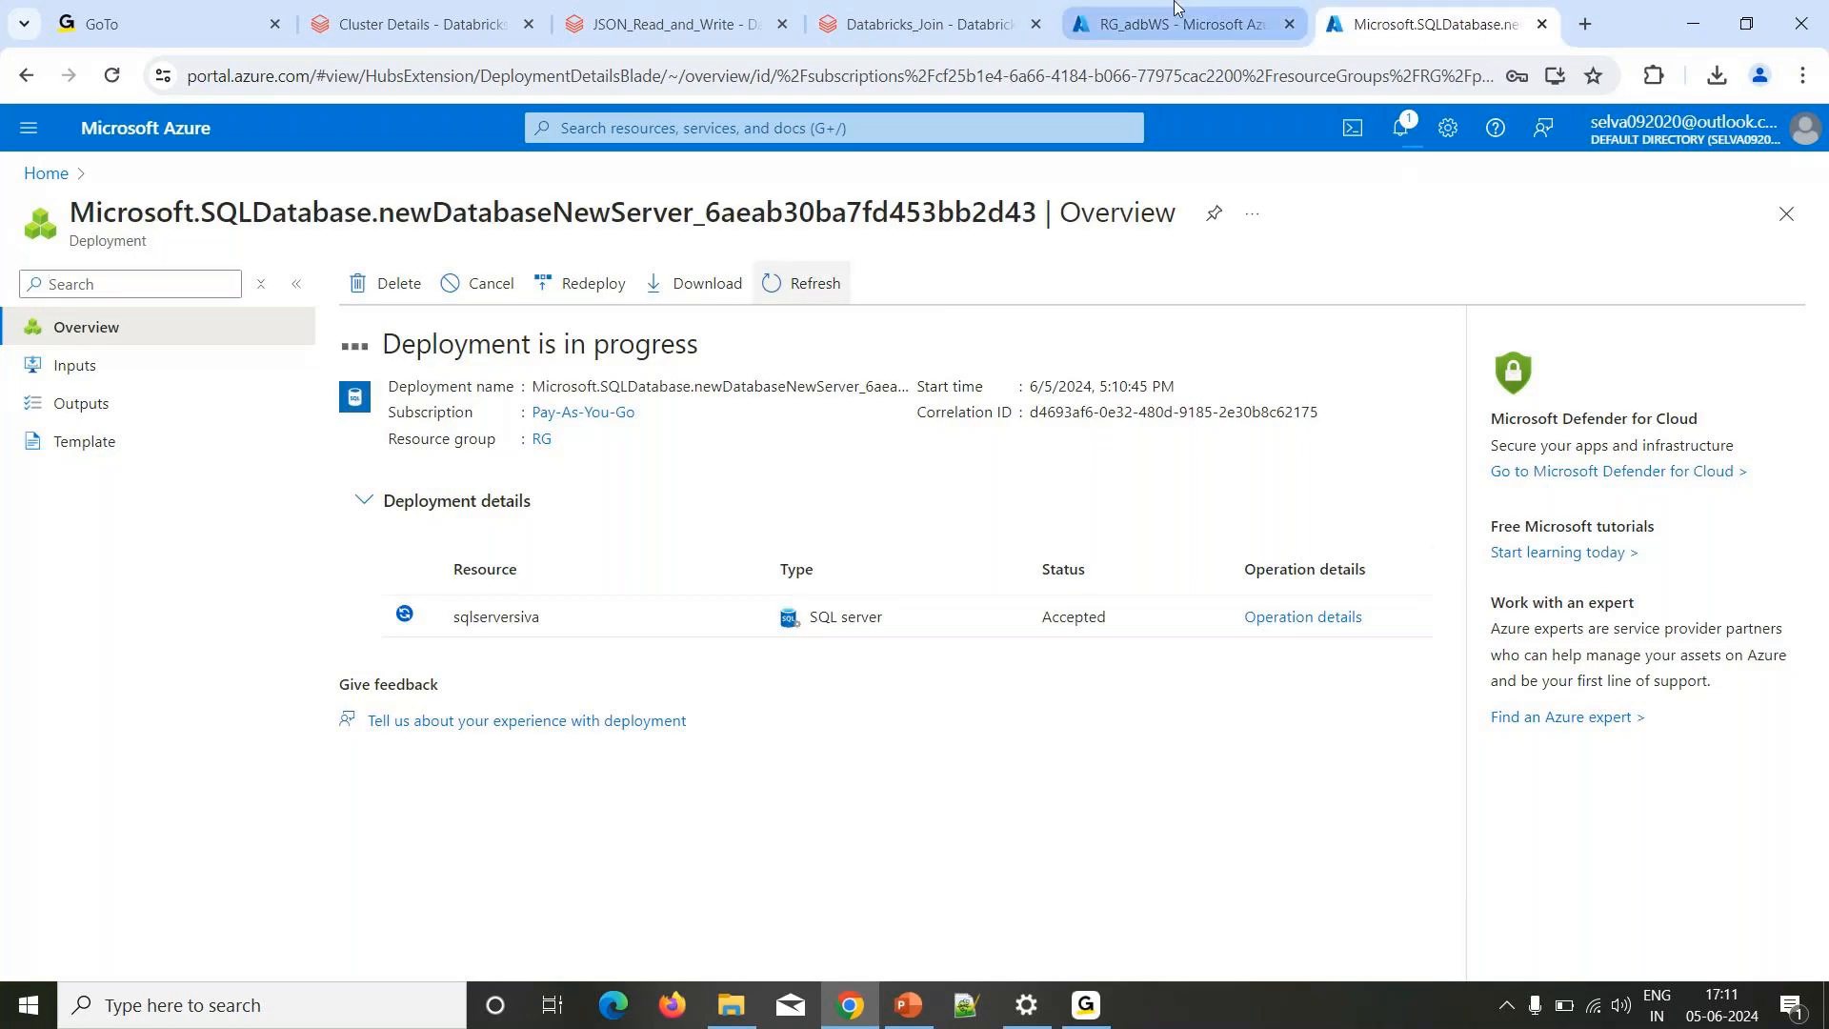
Check the progress of the RG_adbWS deployment and refresh the SQL database deployment's status.
click(1140, 13)
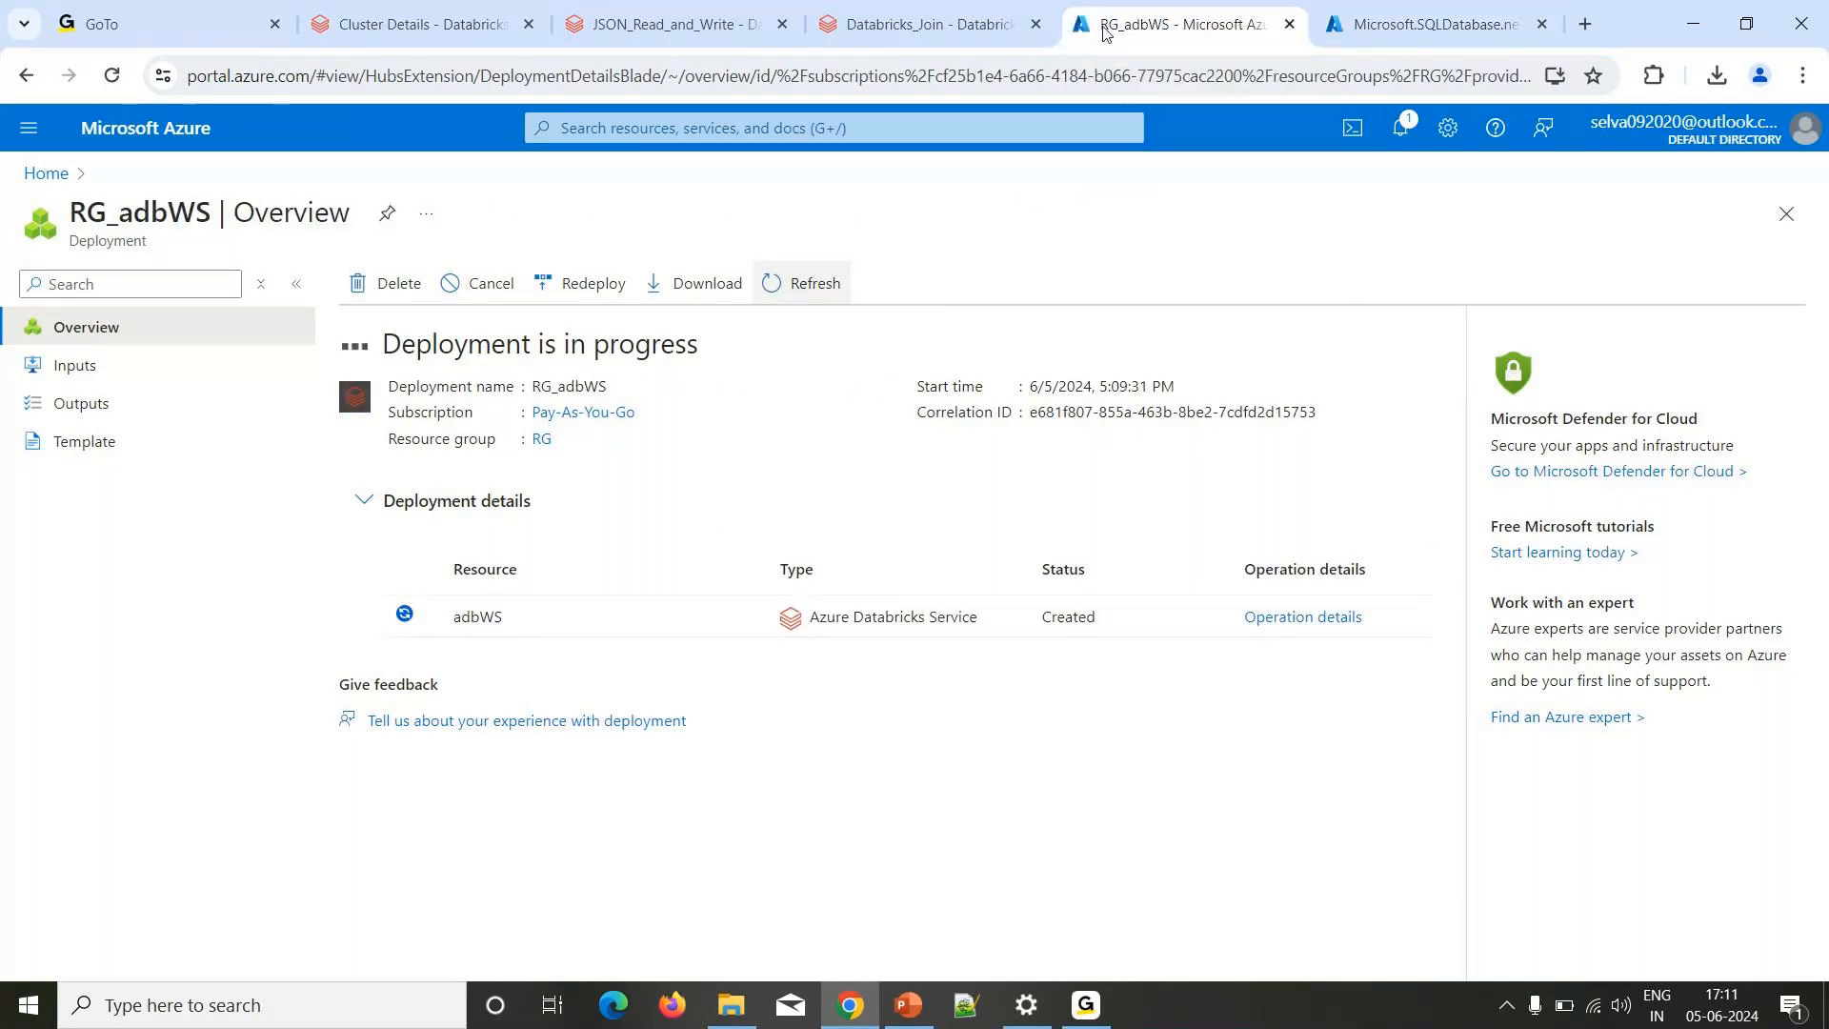
click(1432, 26)
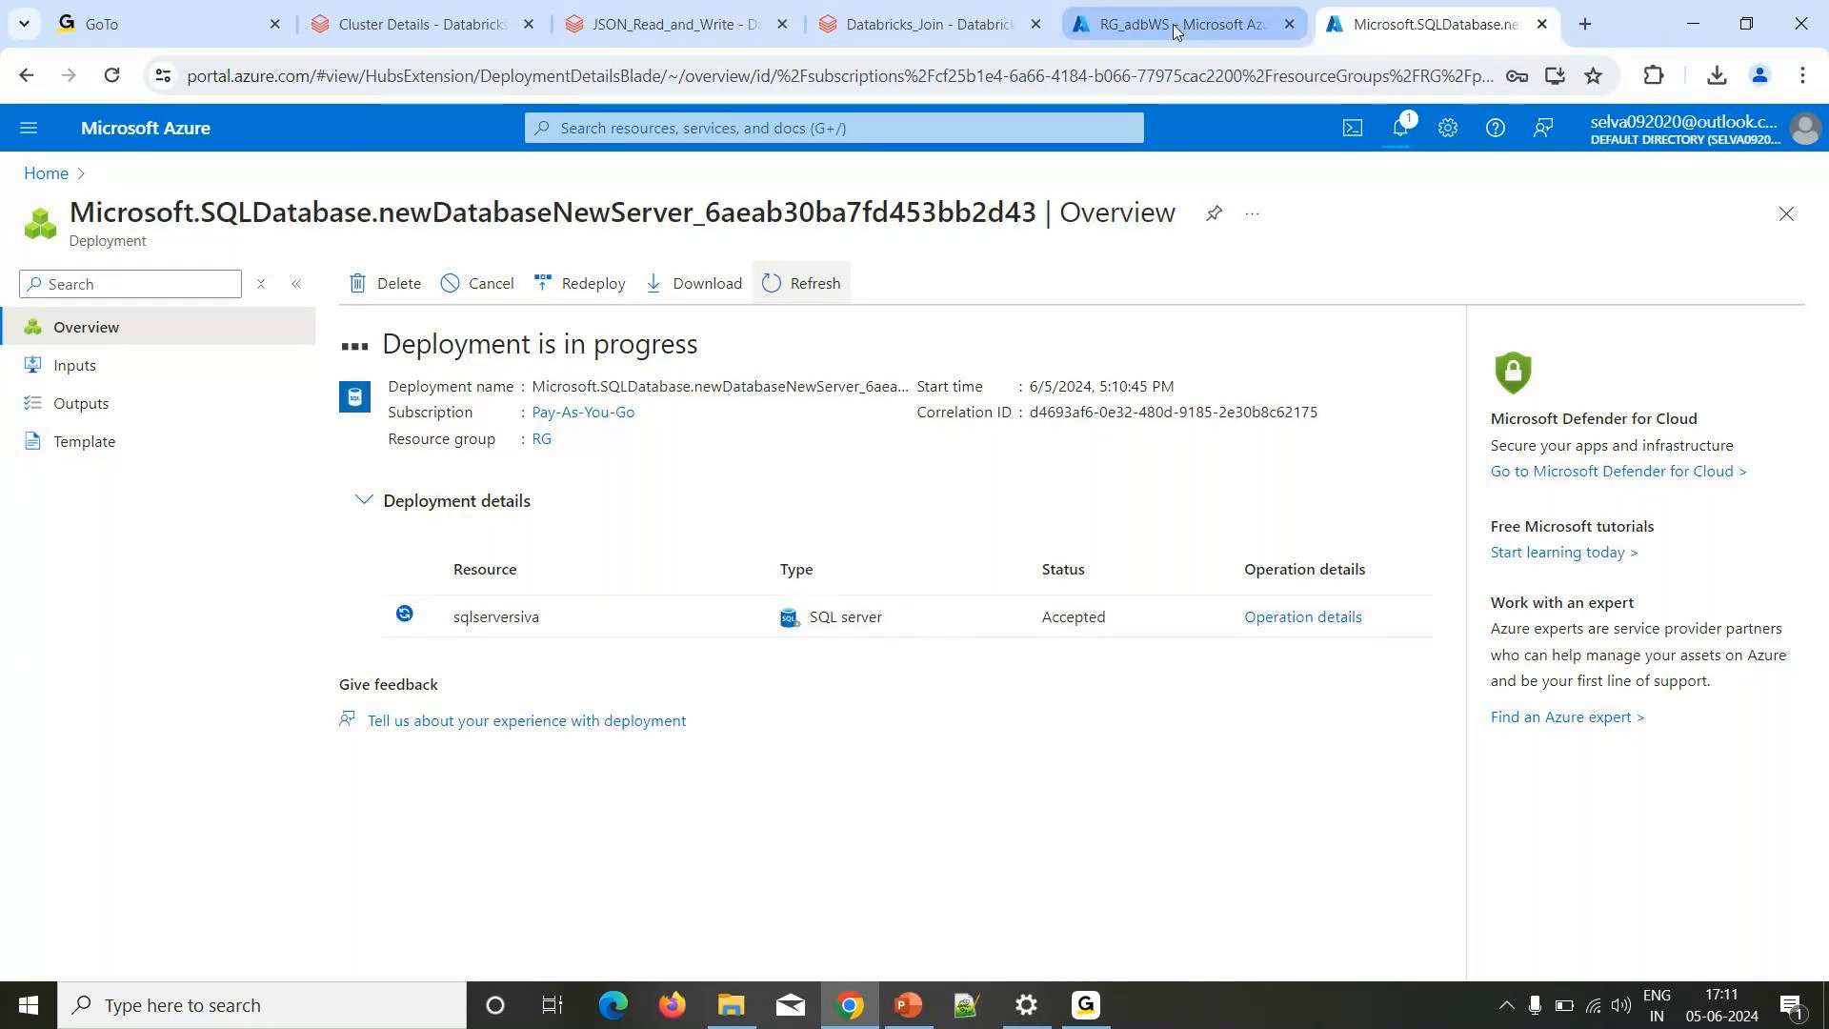
click(1181, 28)
click(1413, 35)
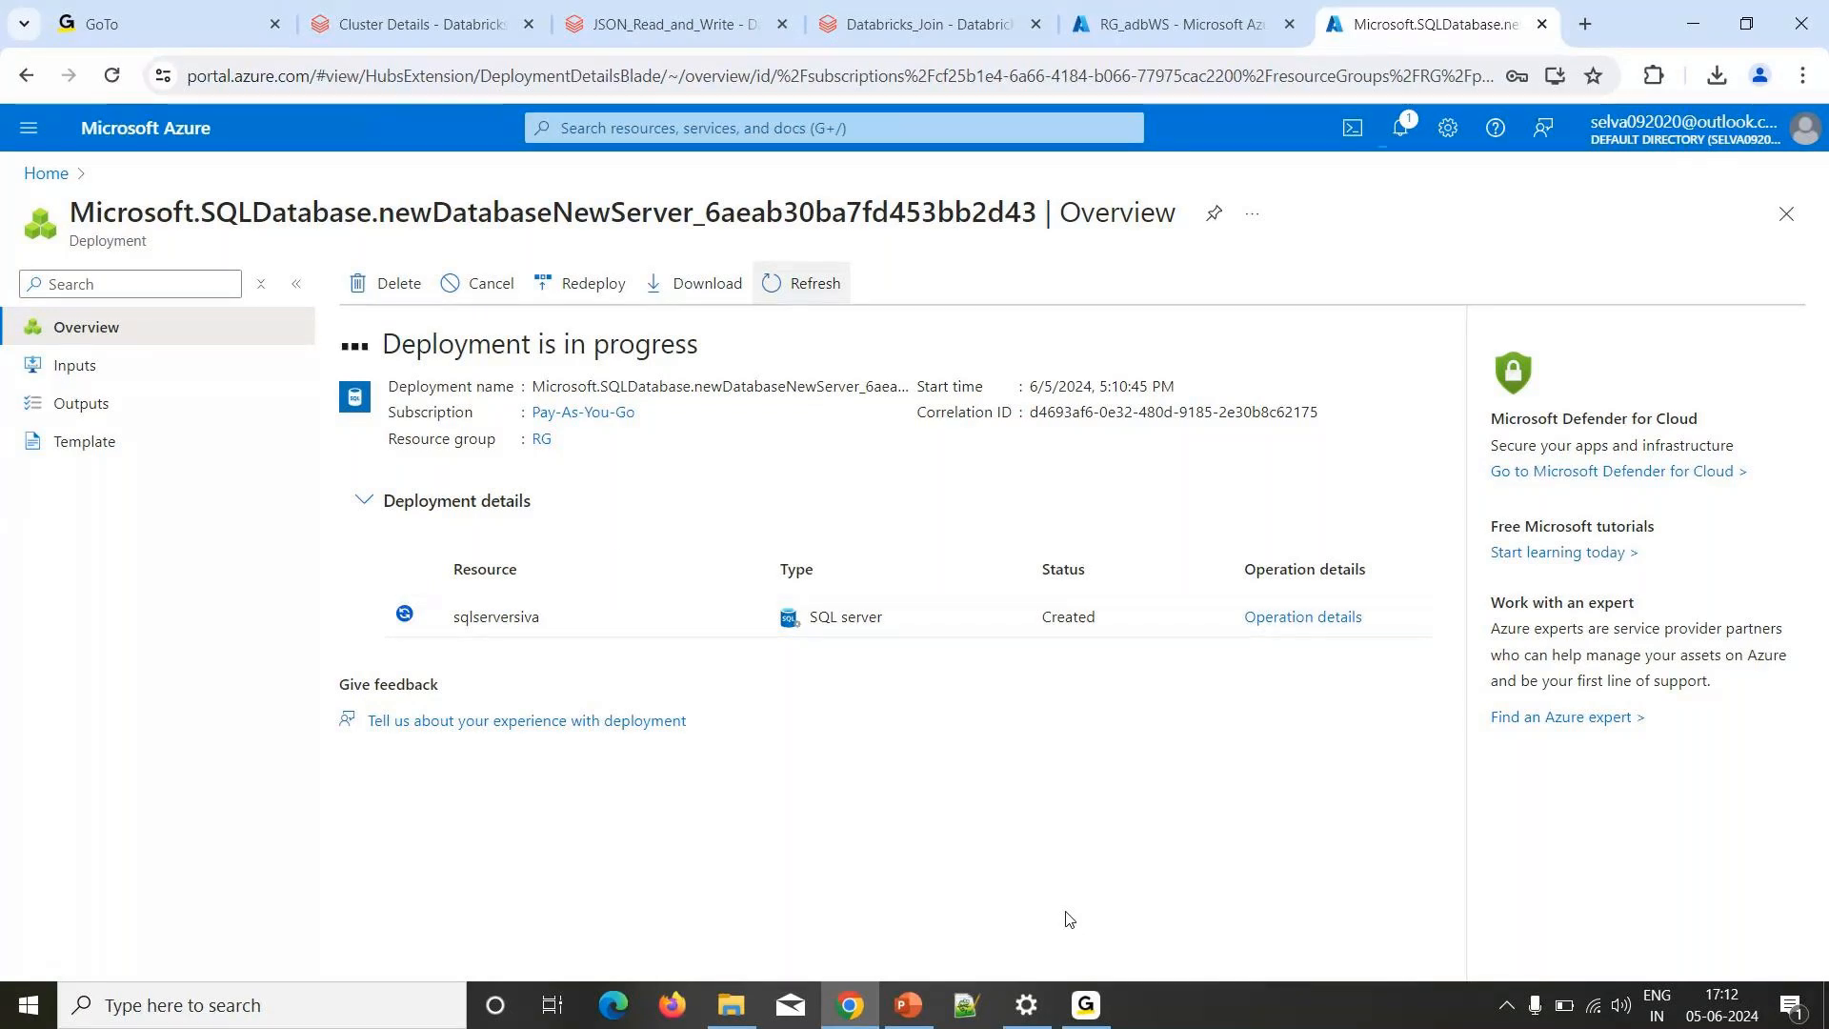
click(810, 283)
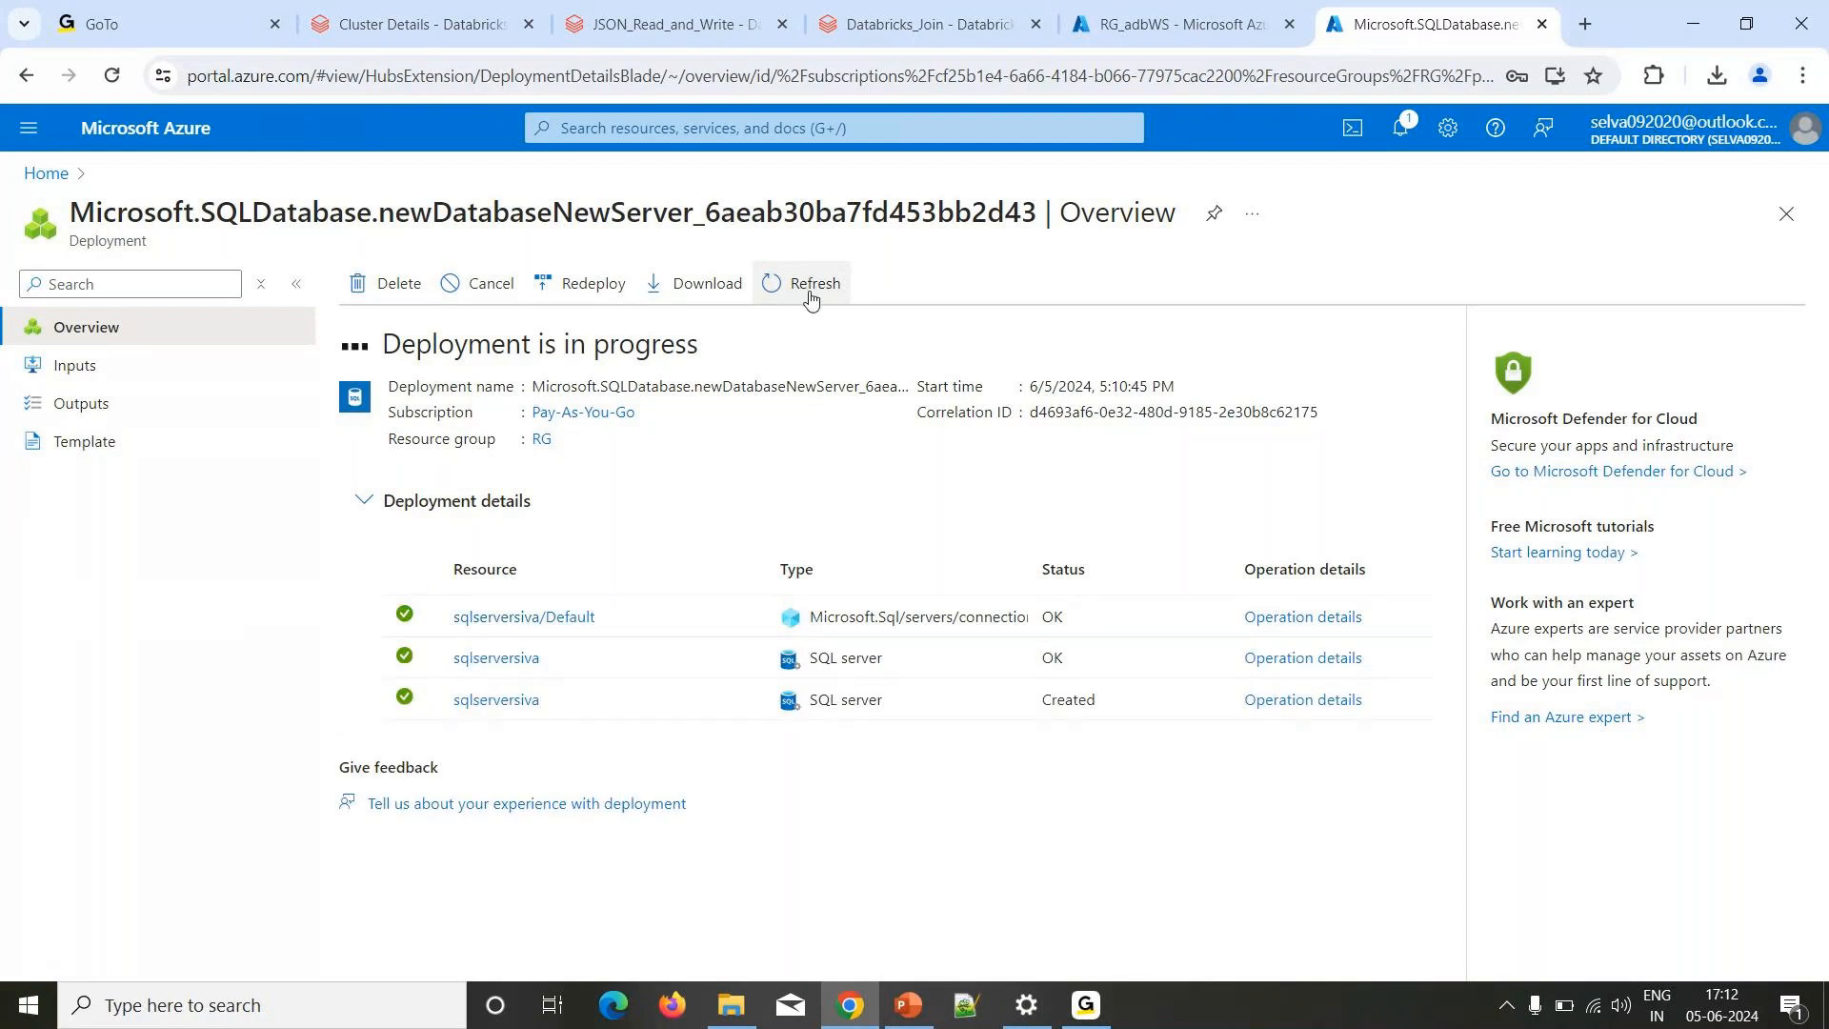
click(1130, 19)
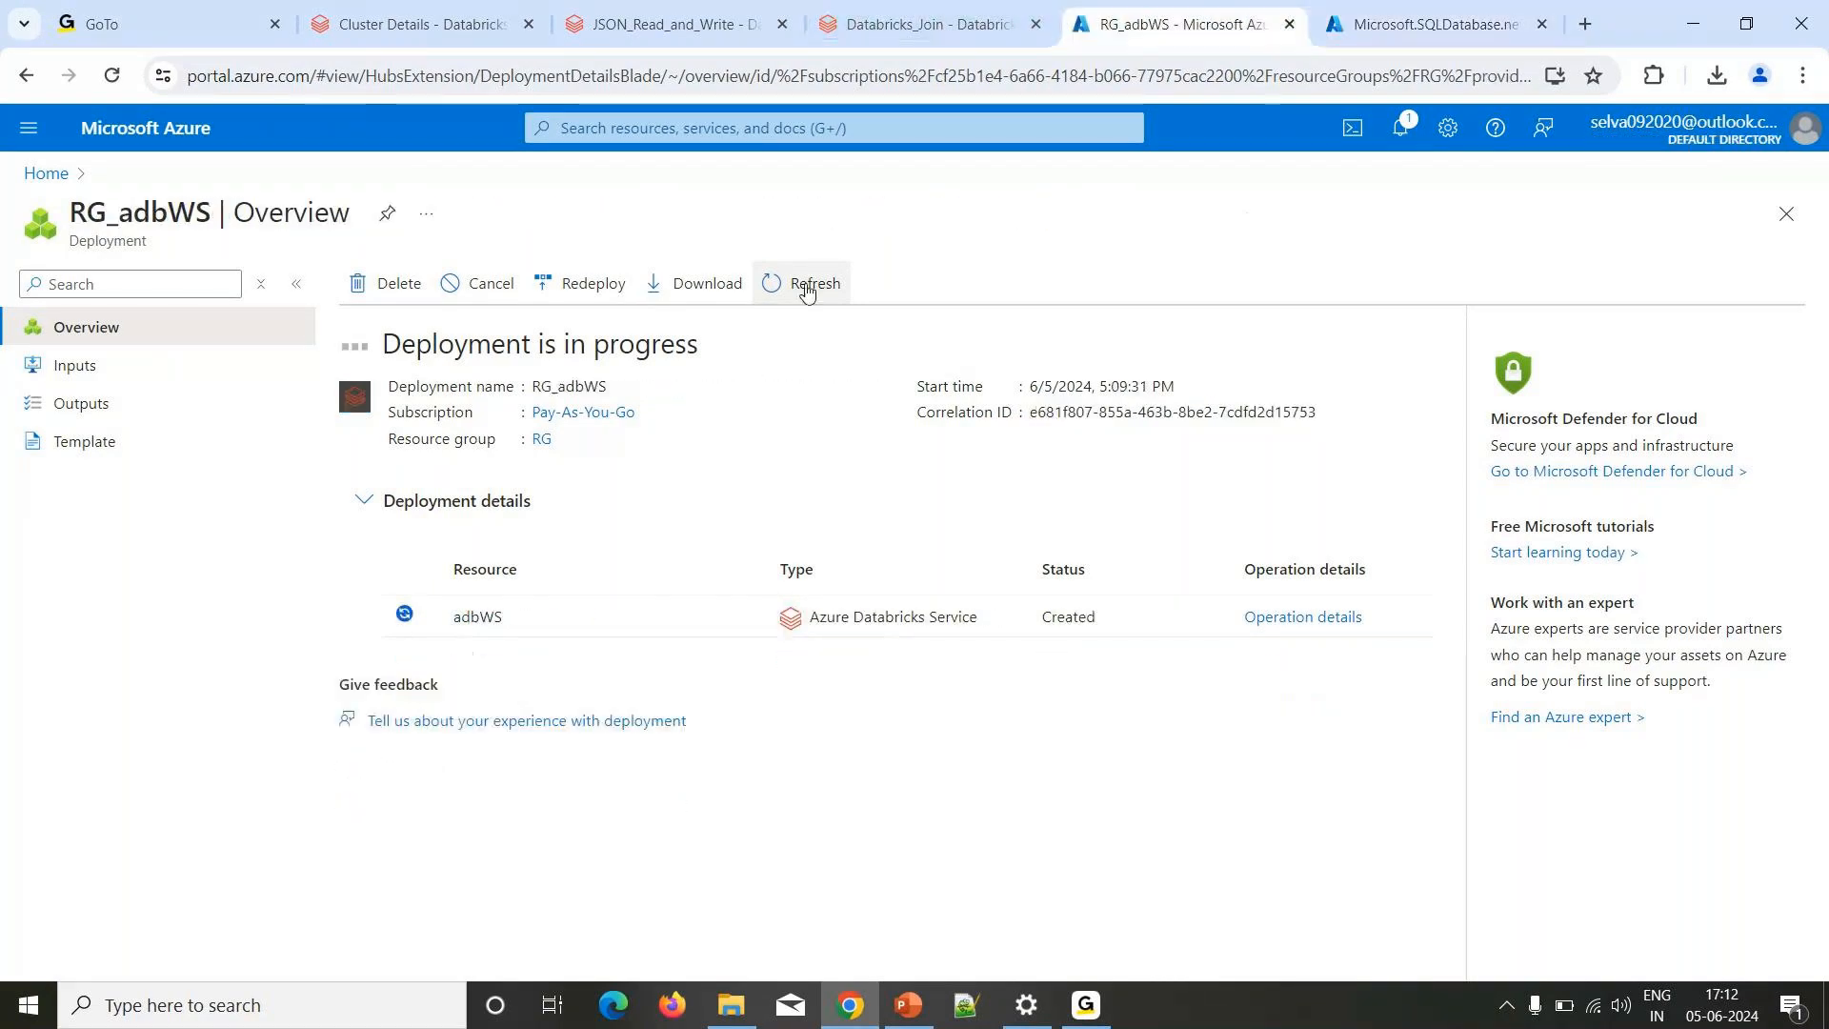
click(1381, 24)
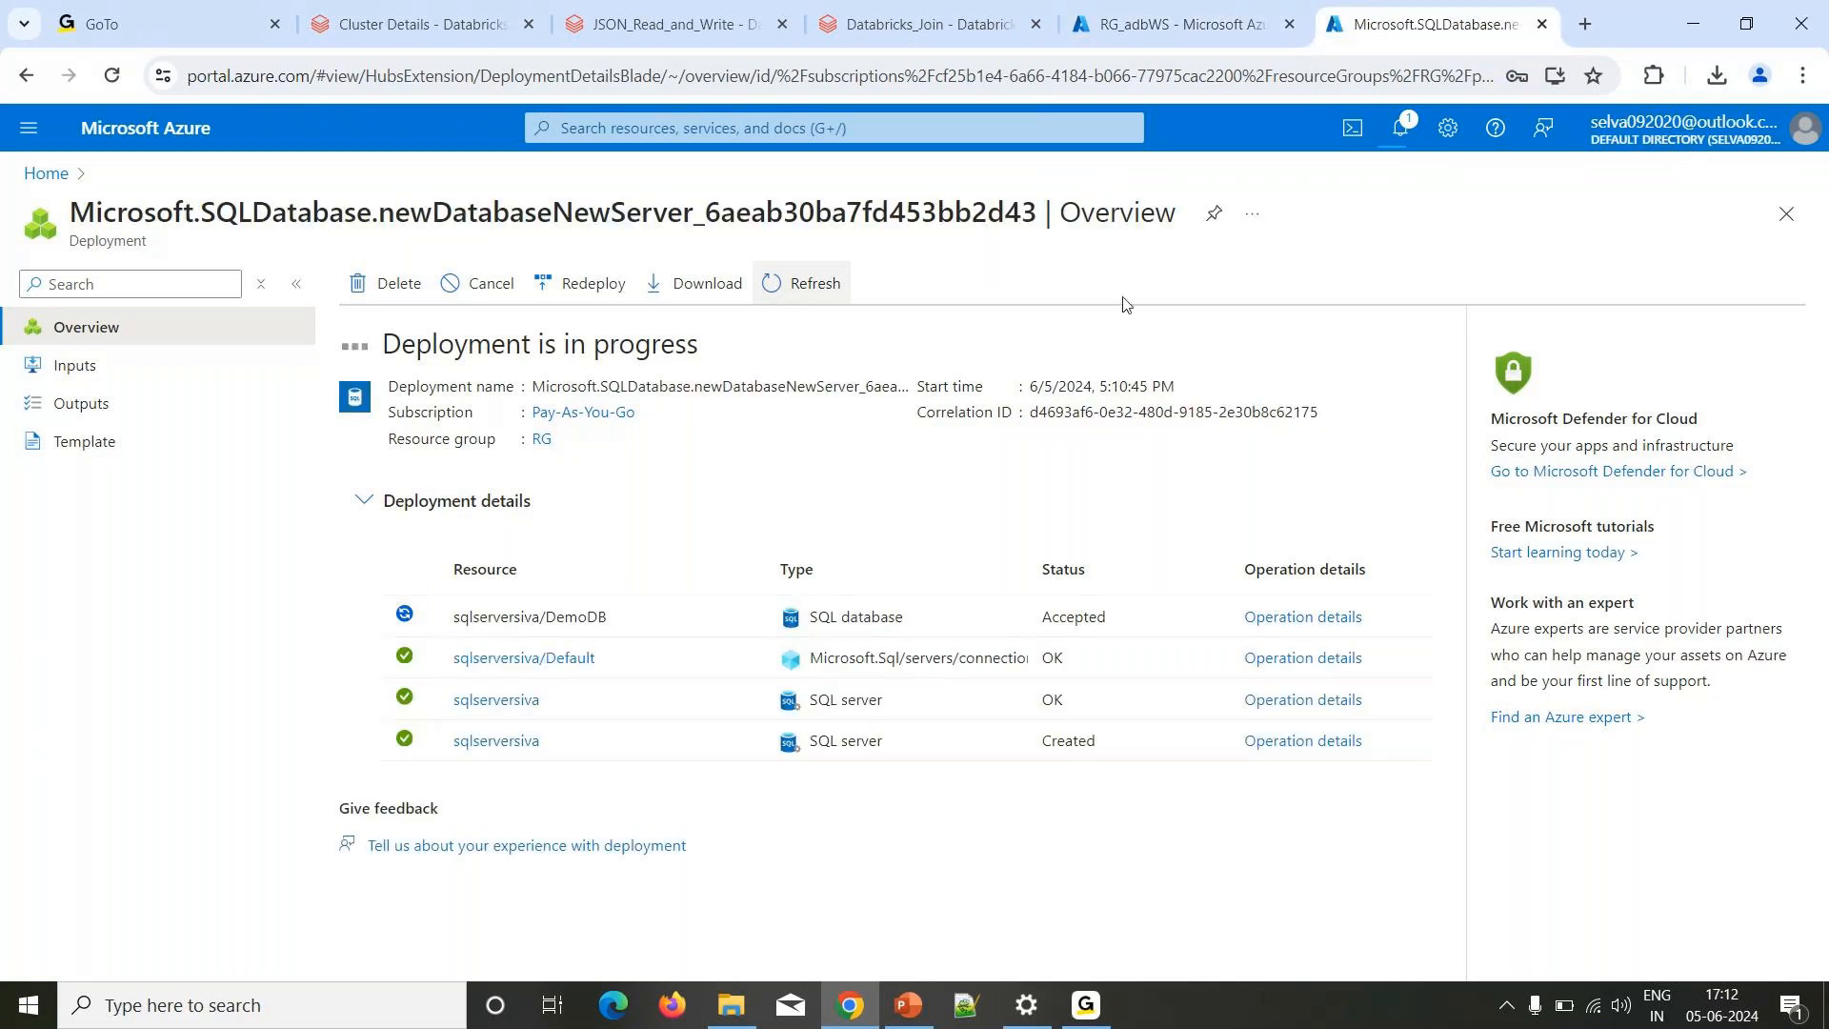
click(831, 303)
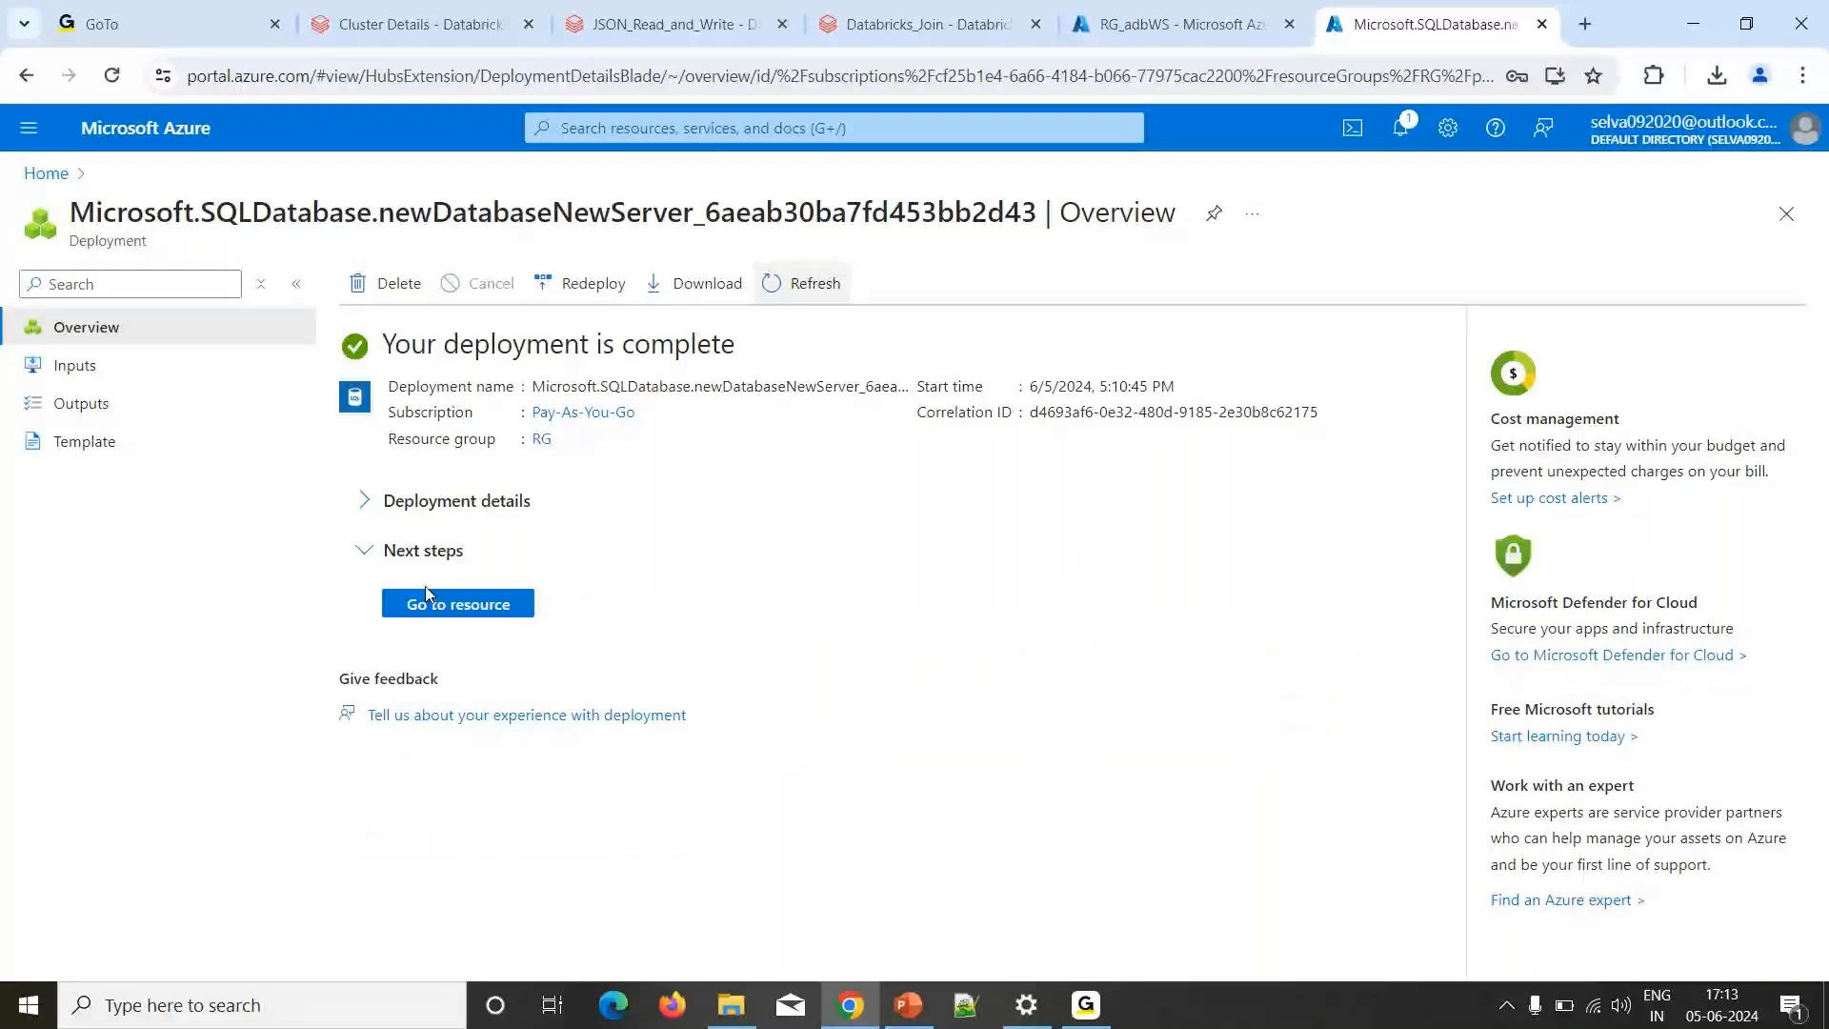
Open the deployed DemoDB database's server firewall settings and set public network access to Selected networks.
click(482, 609)
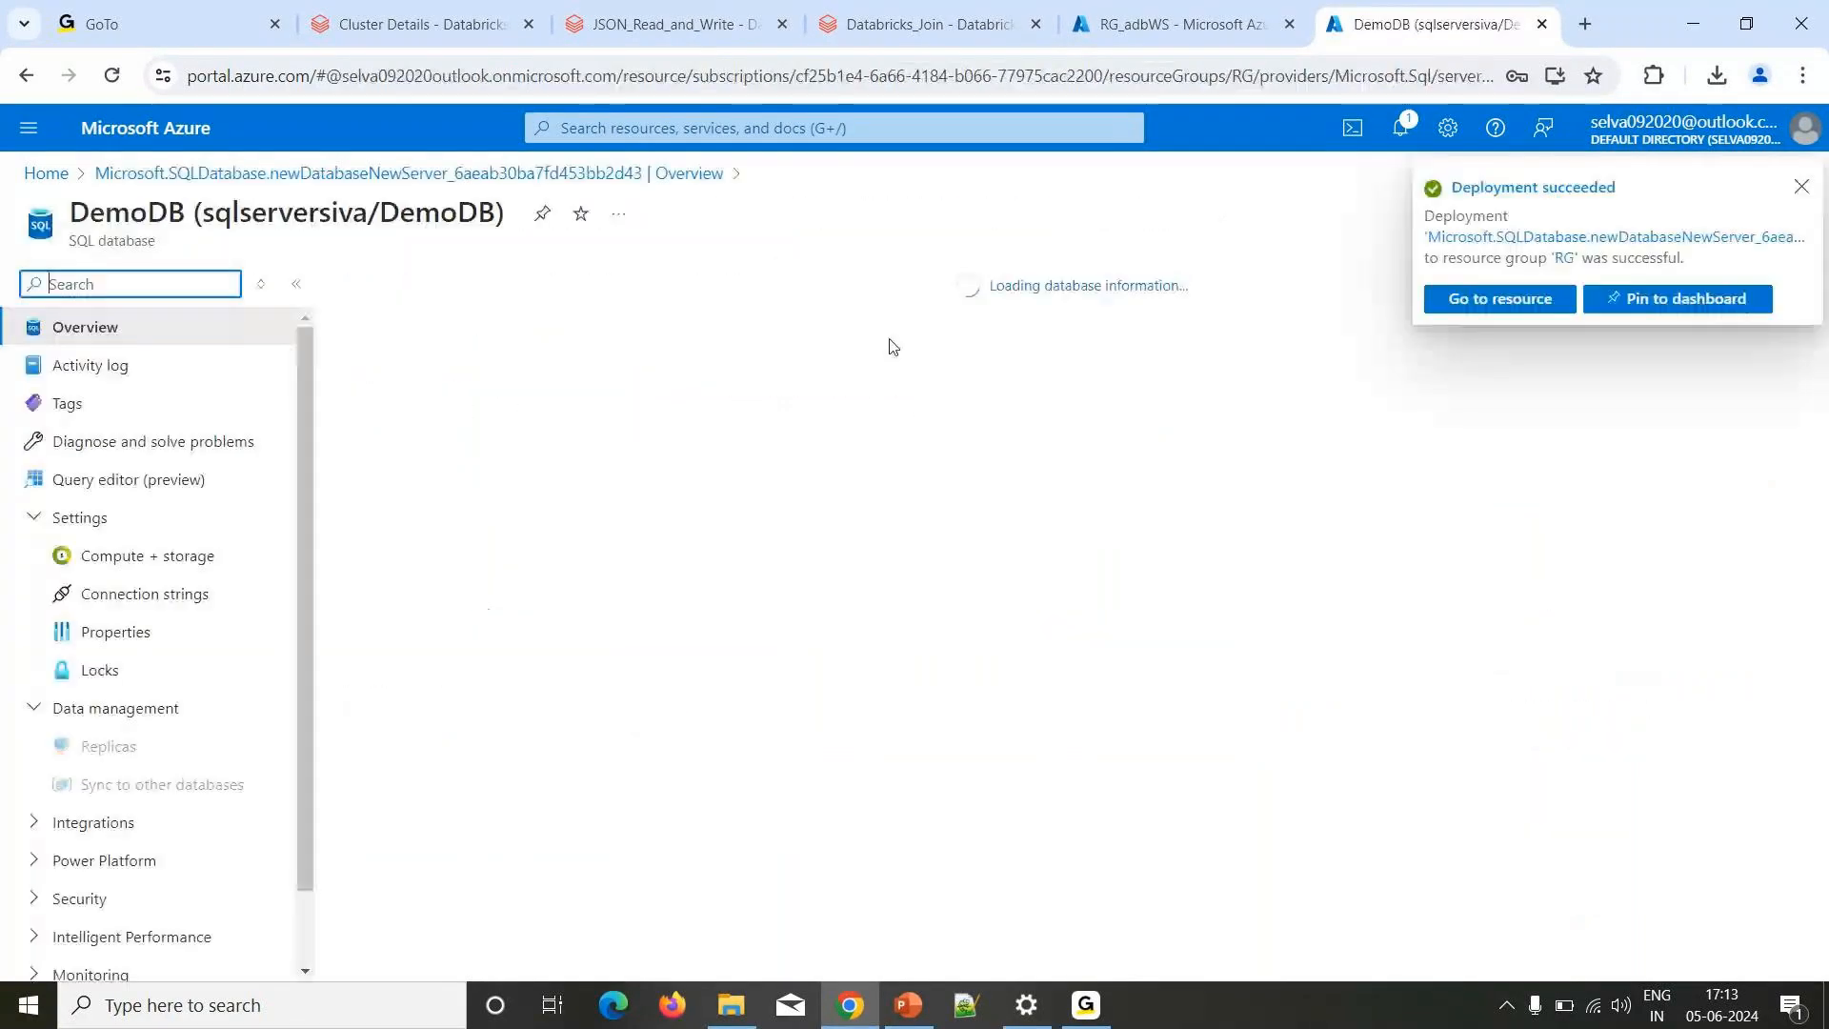
click(732, 283)
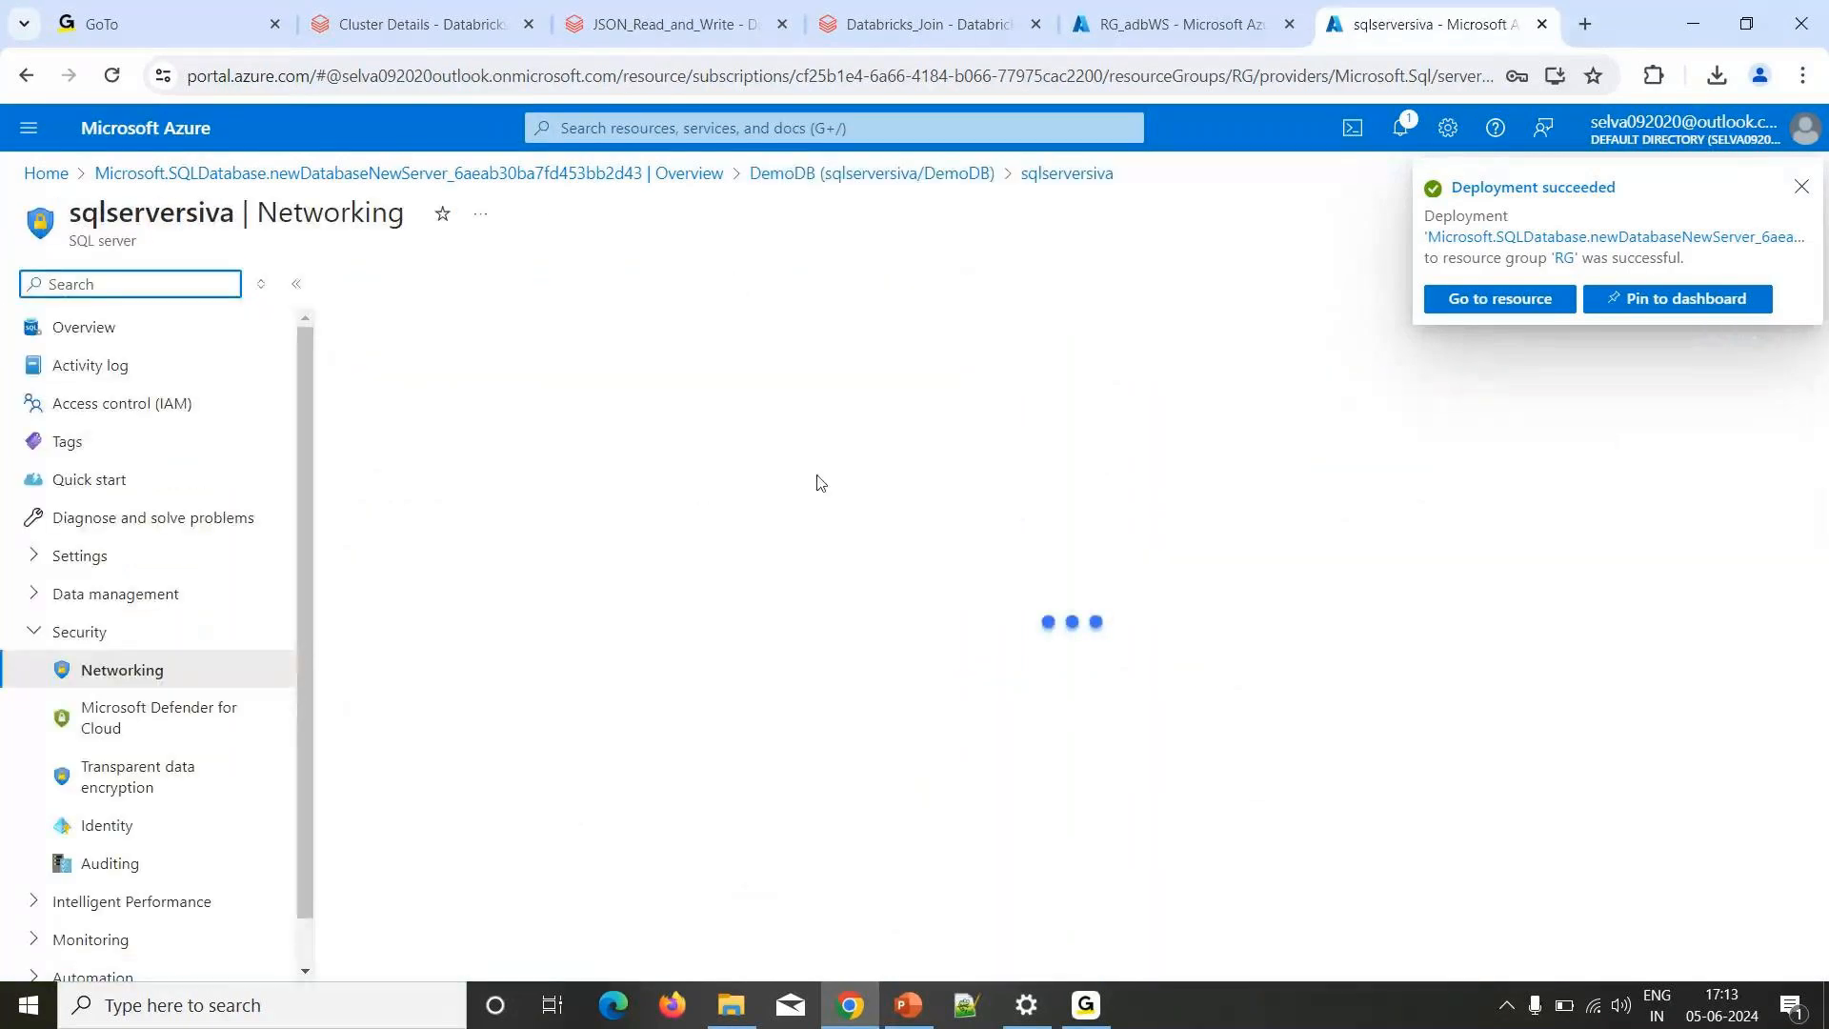
click(695, 549)
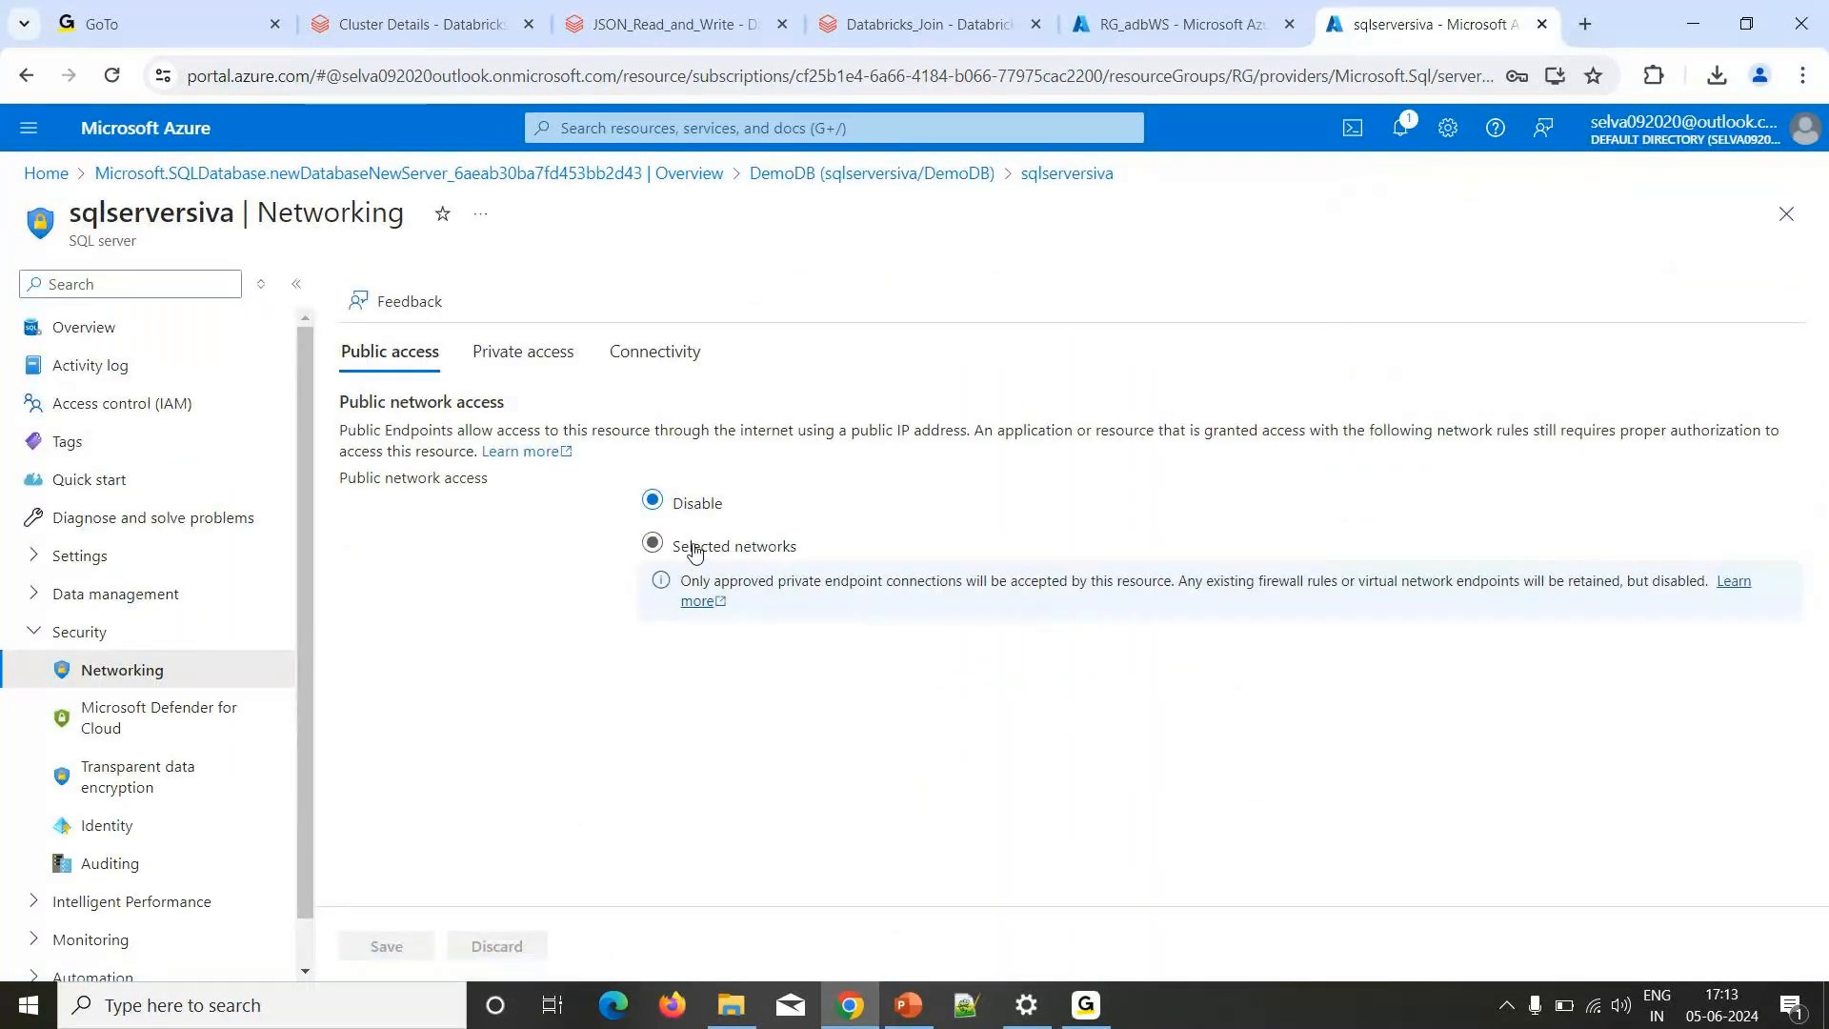
Add a firewall rule for the client IPv4 address, allow Azure services and resources to access the server, and save the networking settings.
scroll(557, 530, down, 3)
click(515, 671)
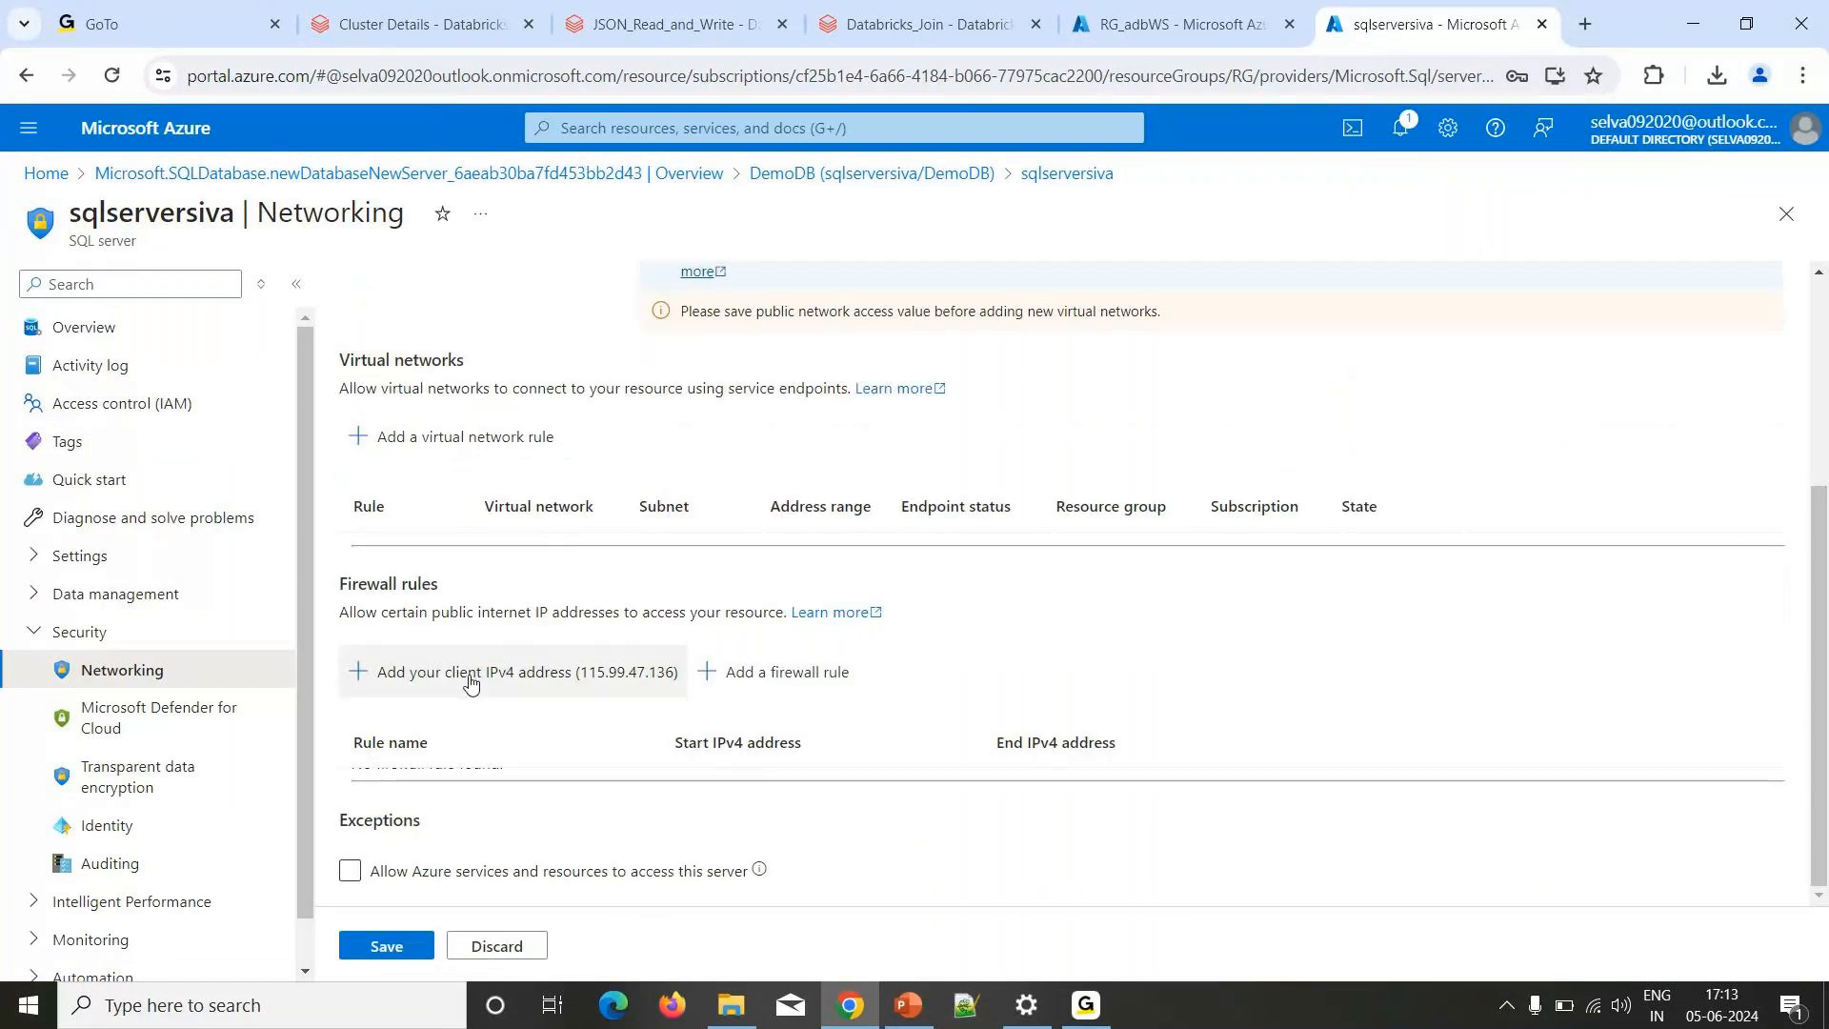
scroll(461, 837, down, 1)
click(439, 878)
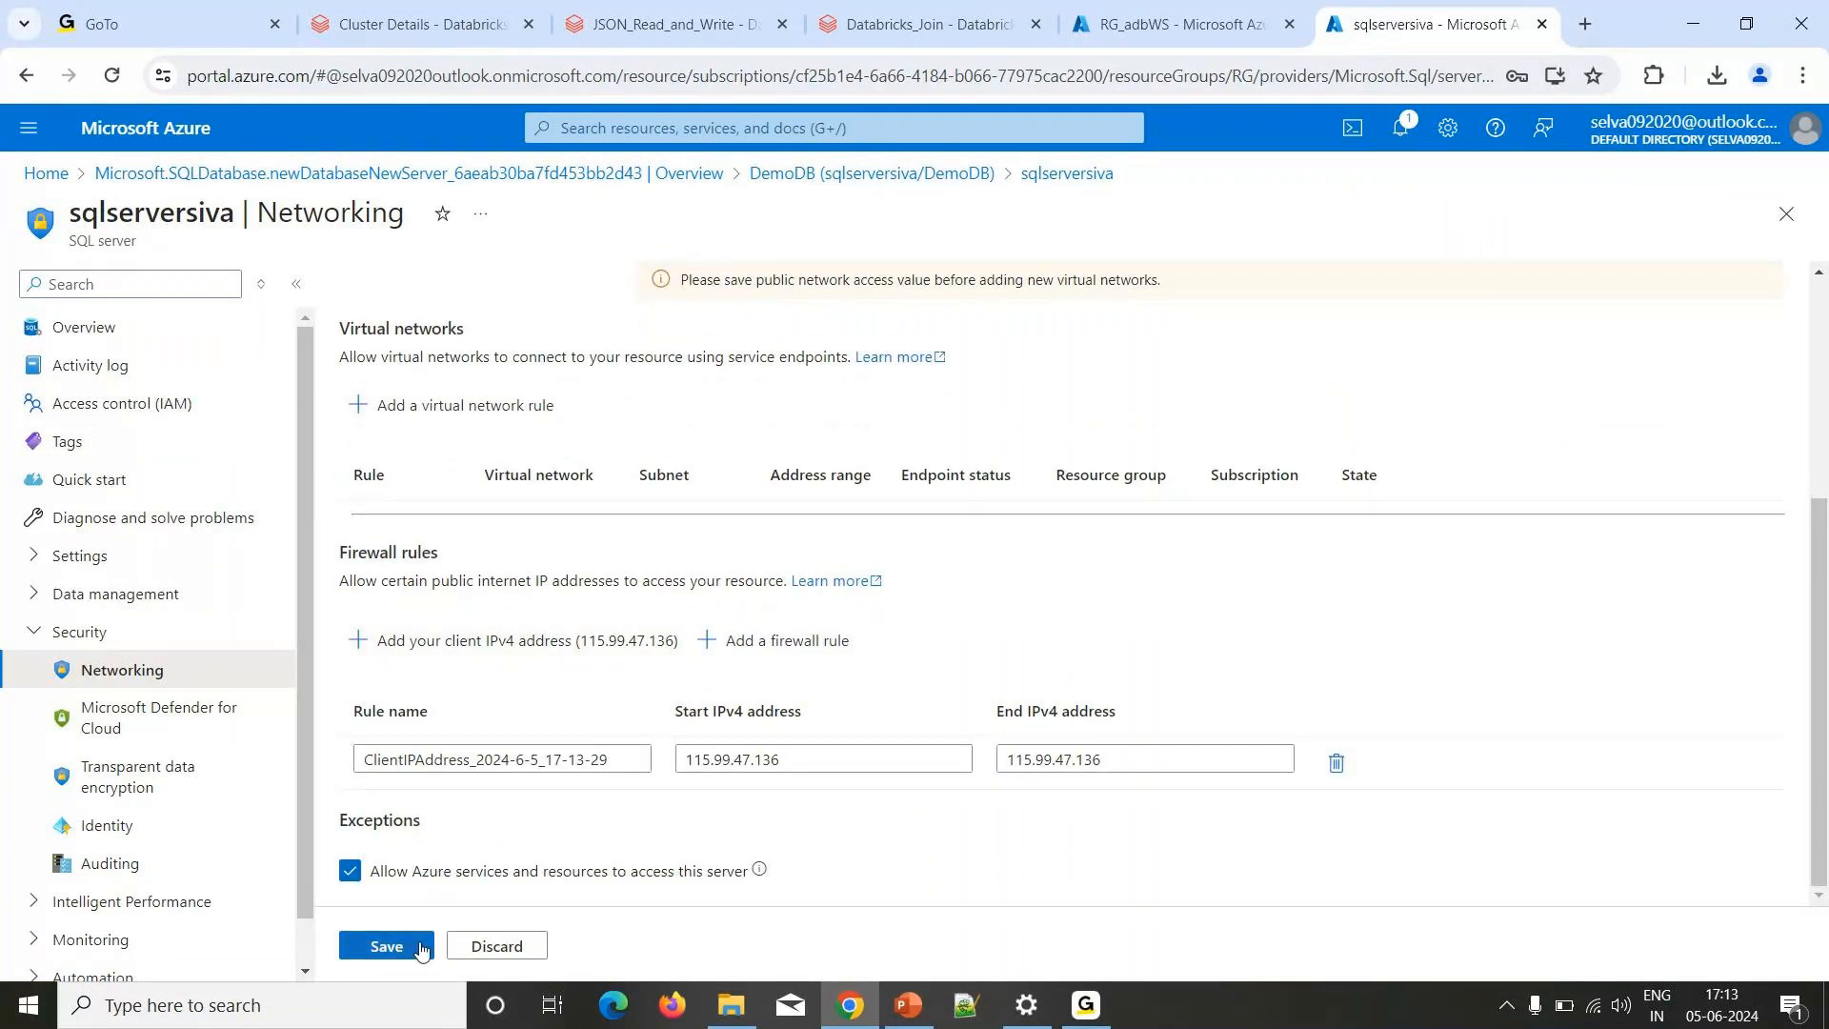
click(420, 946)
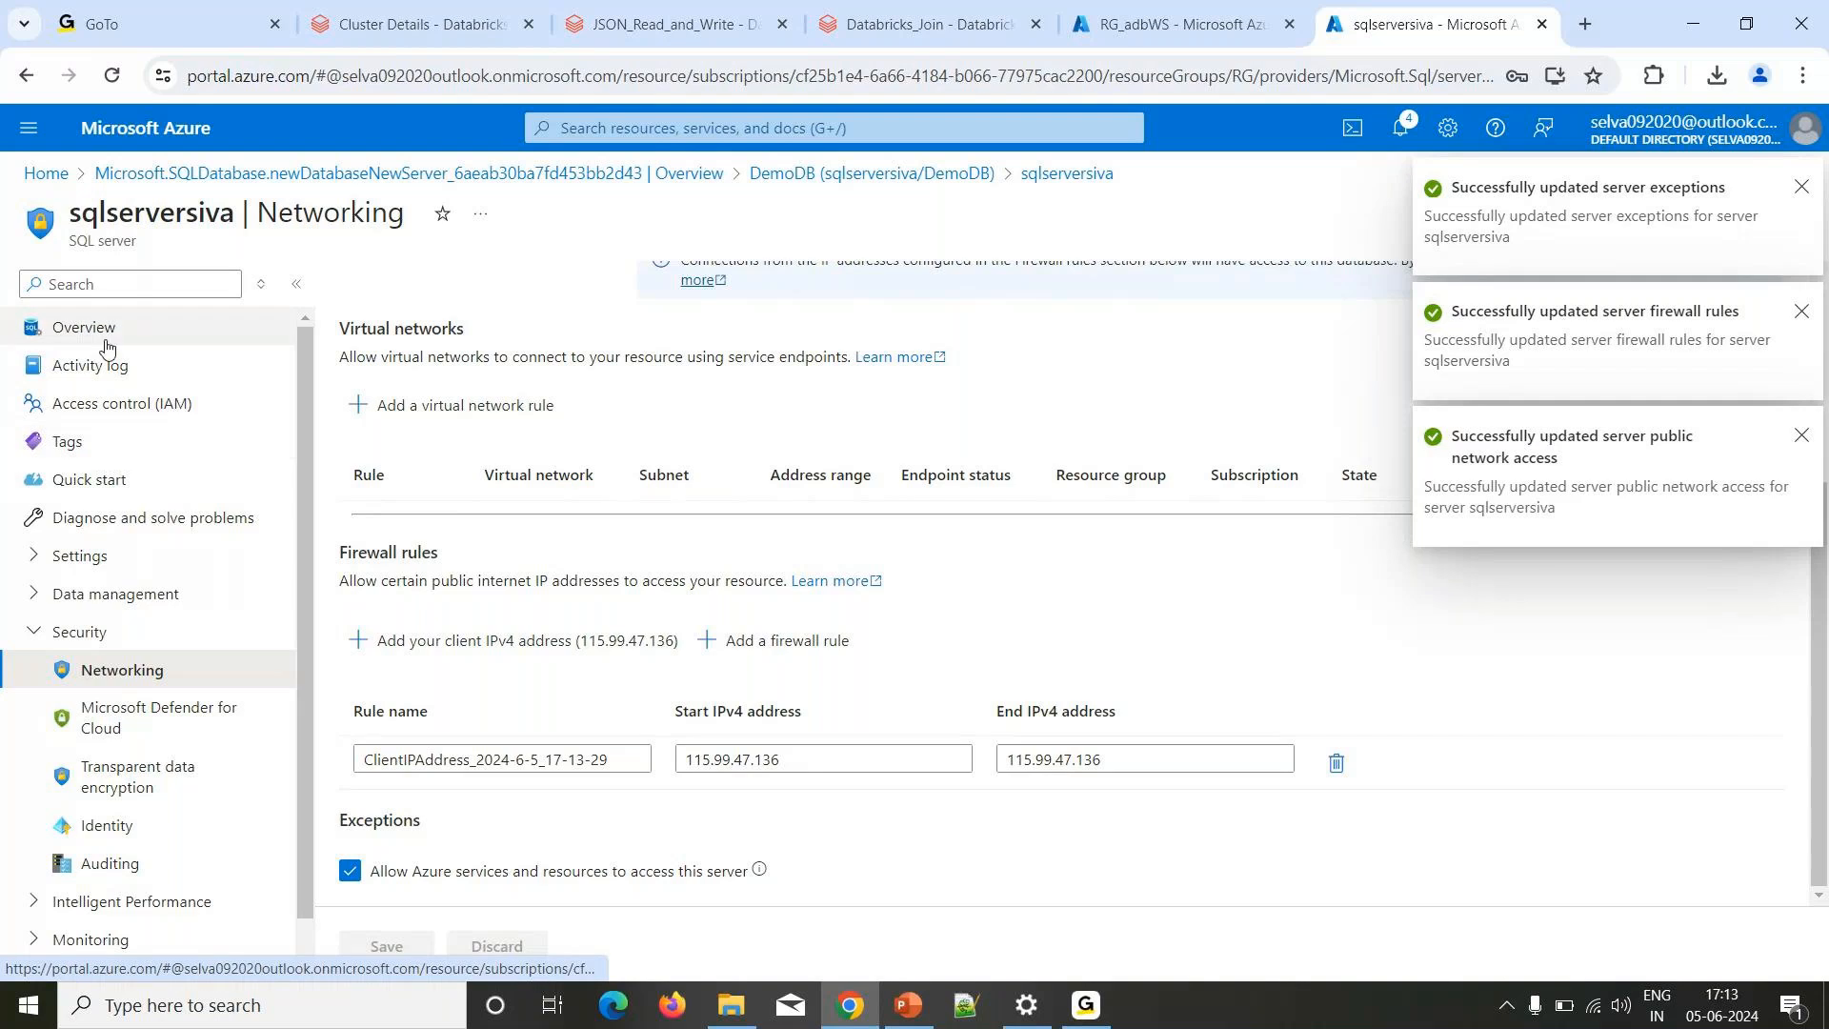
Return to the DemoDB database and open its query editor in a separate browser tab.
click(901, 174)
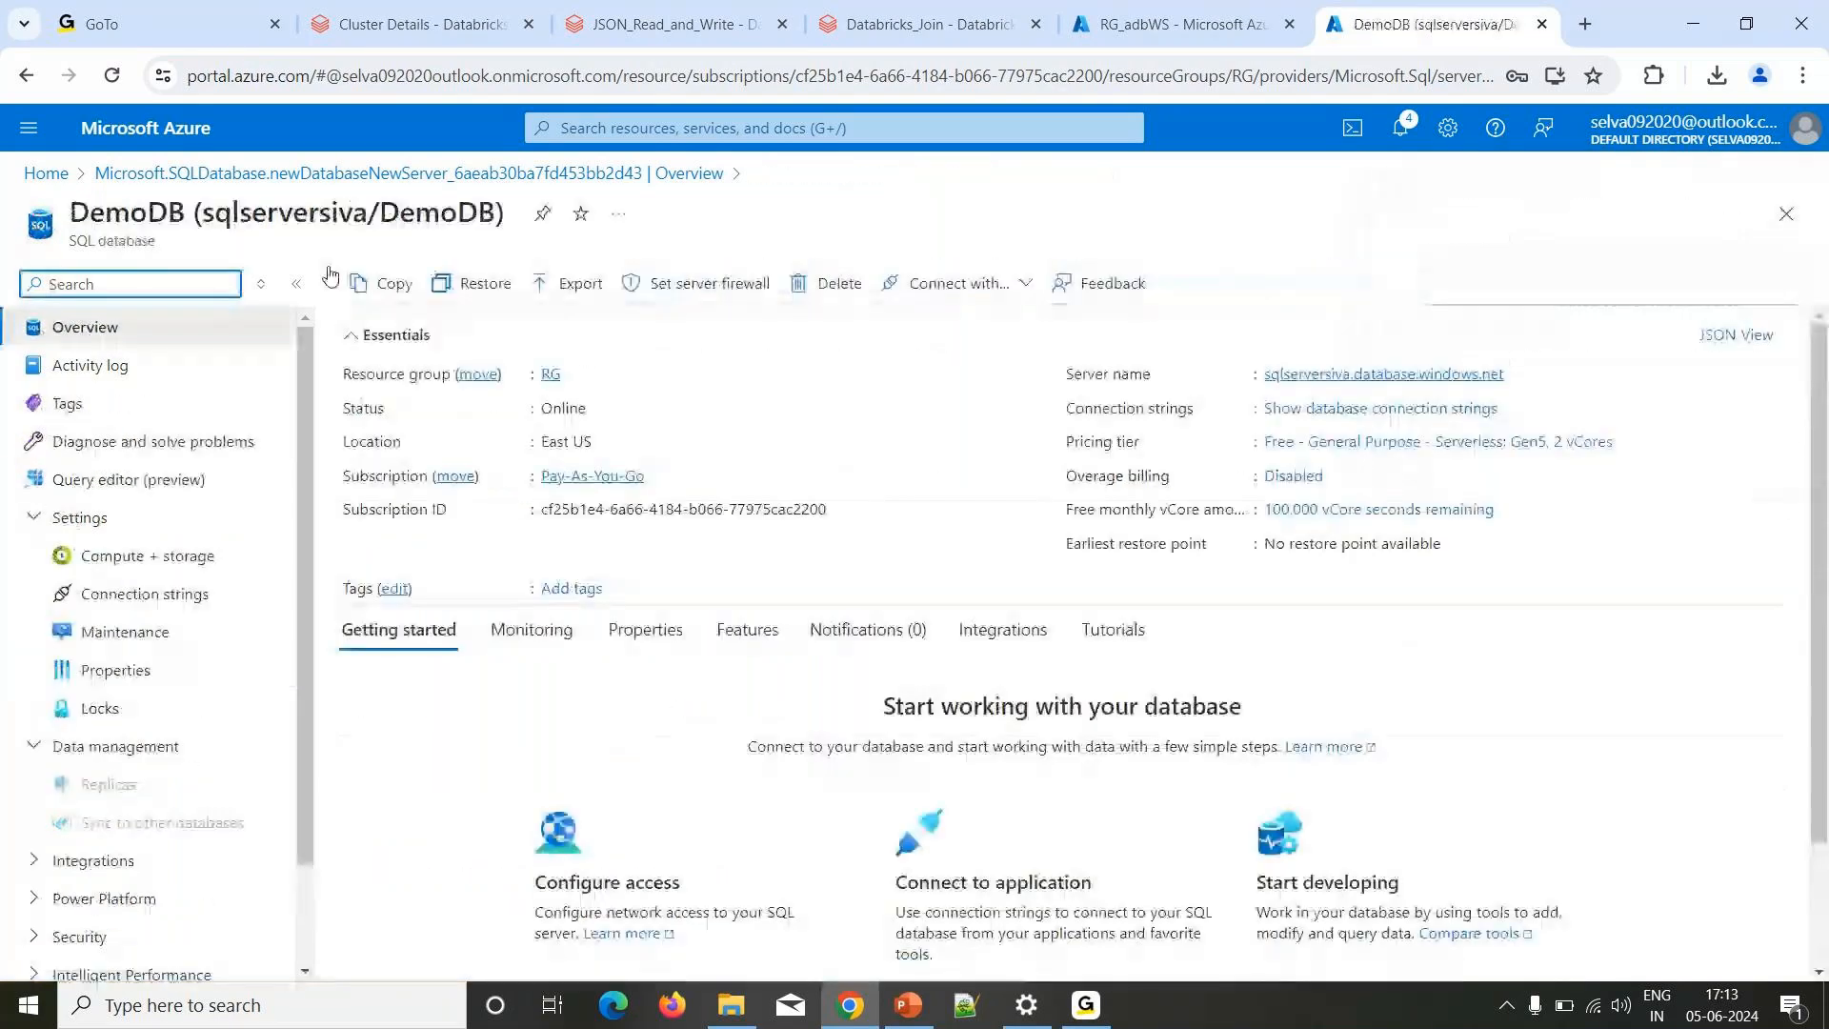
right_click(94, 488)
click(134, 506)
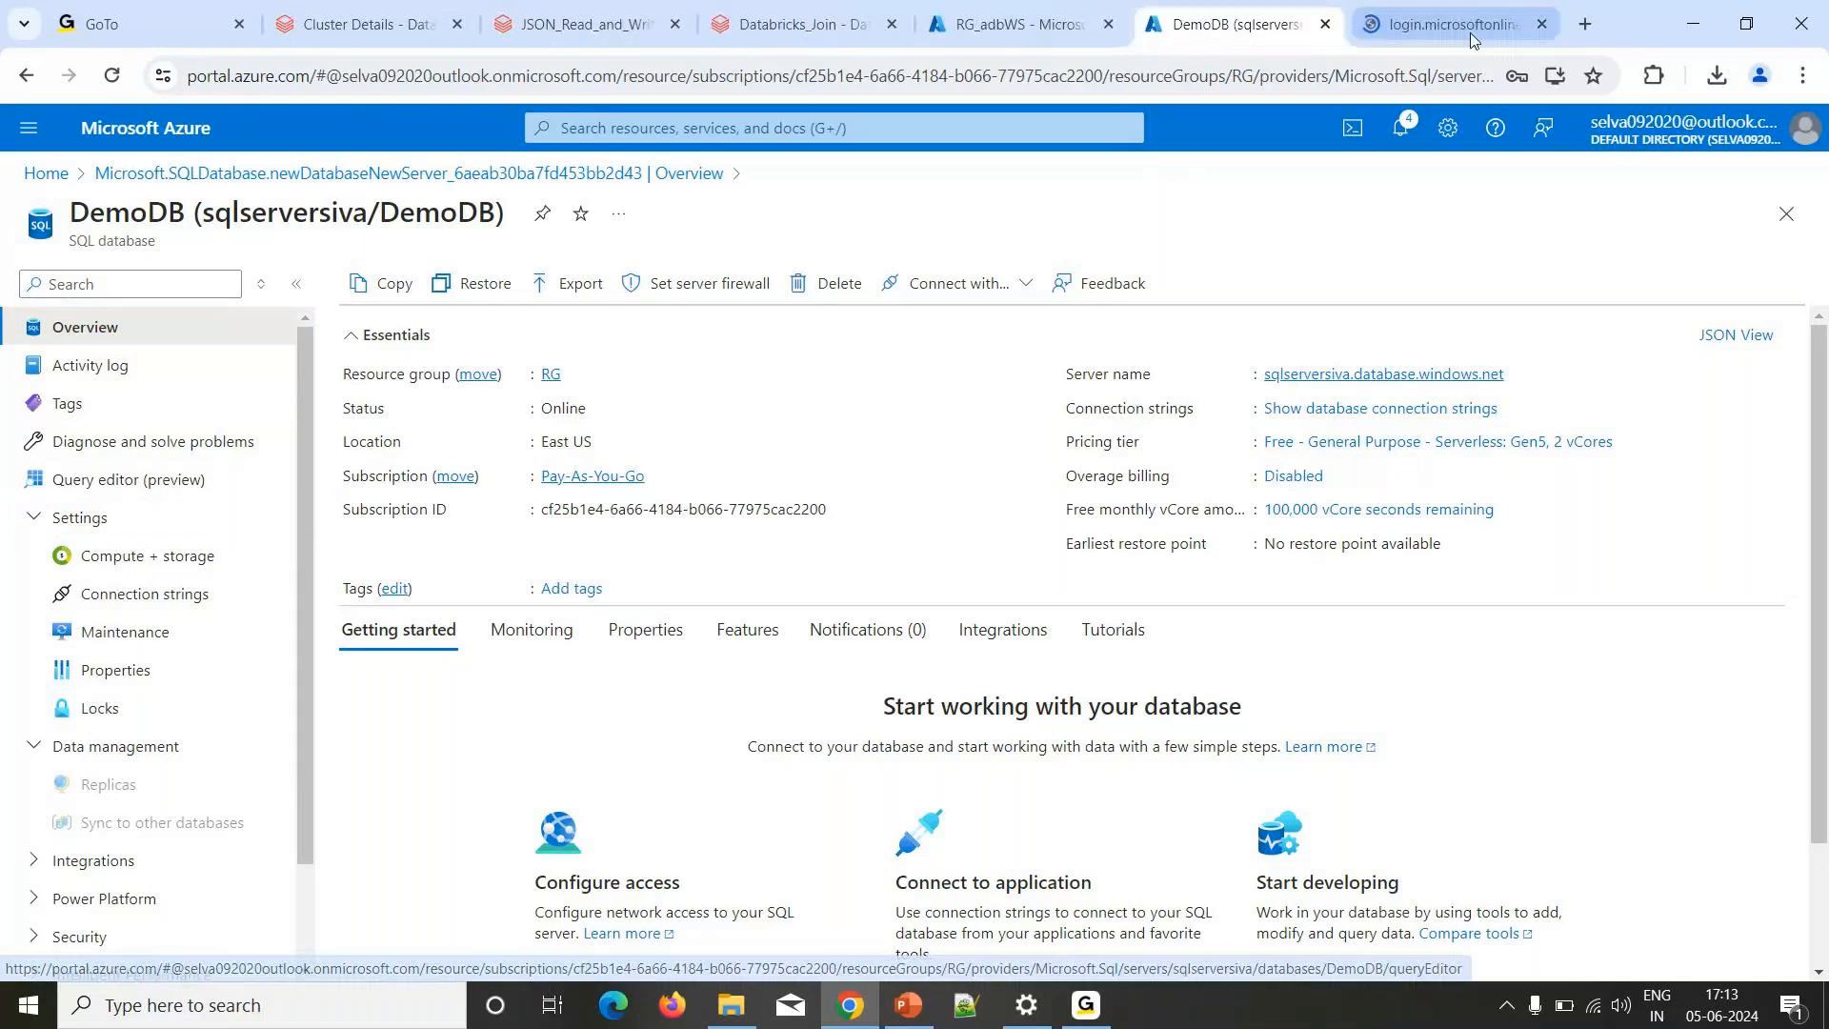
click(1467, 29)
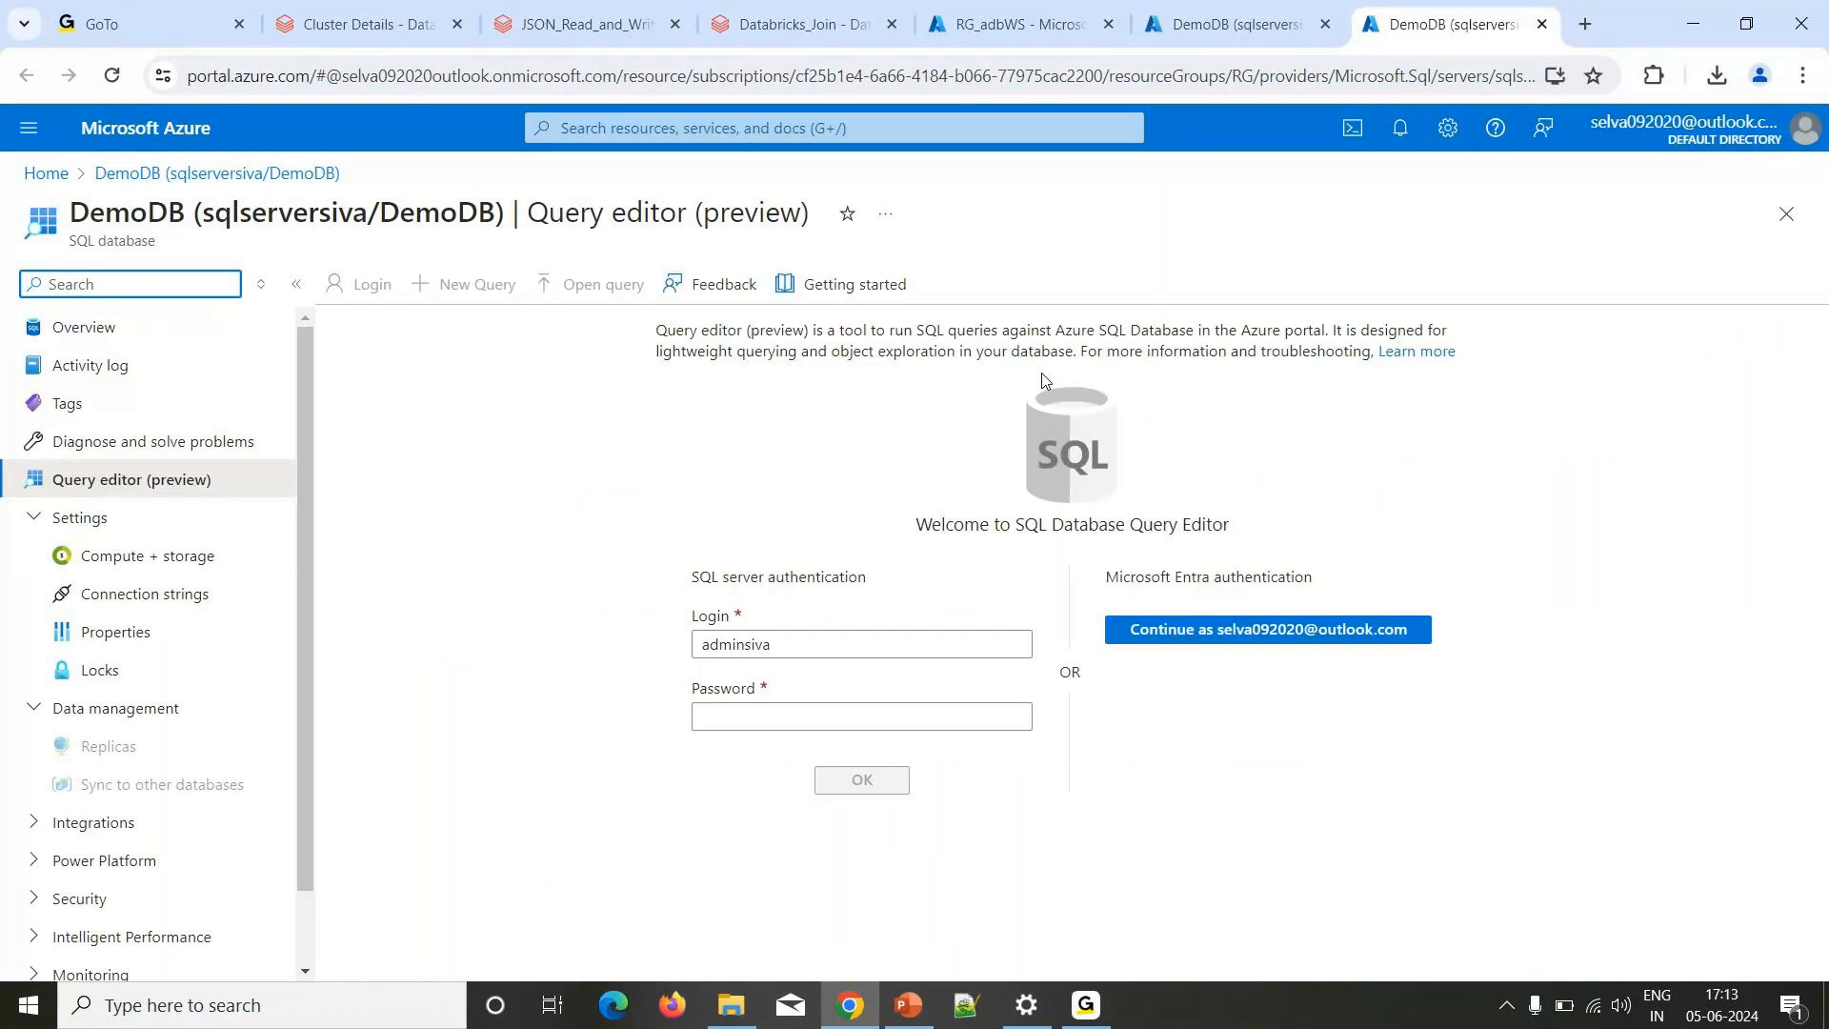
Sign in to the query editor with SQL server authentication by entering the server admin password.
click(900, 714)
text(****)
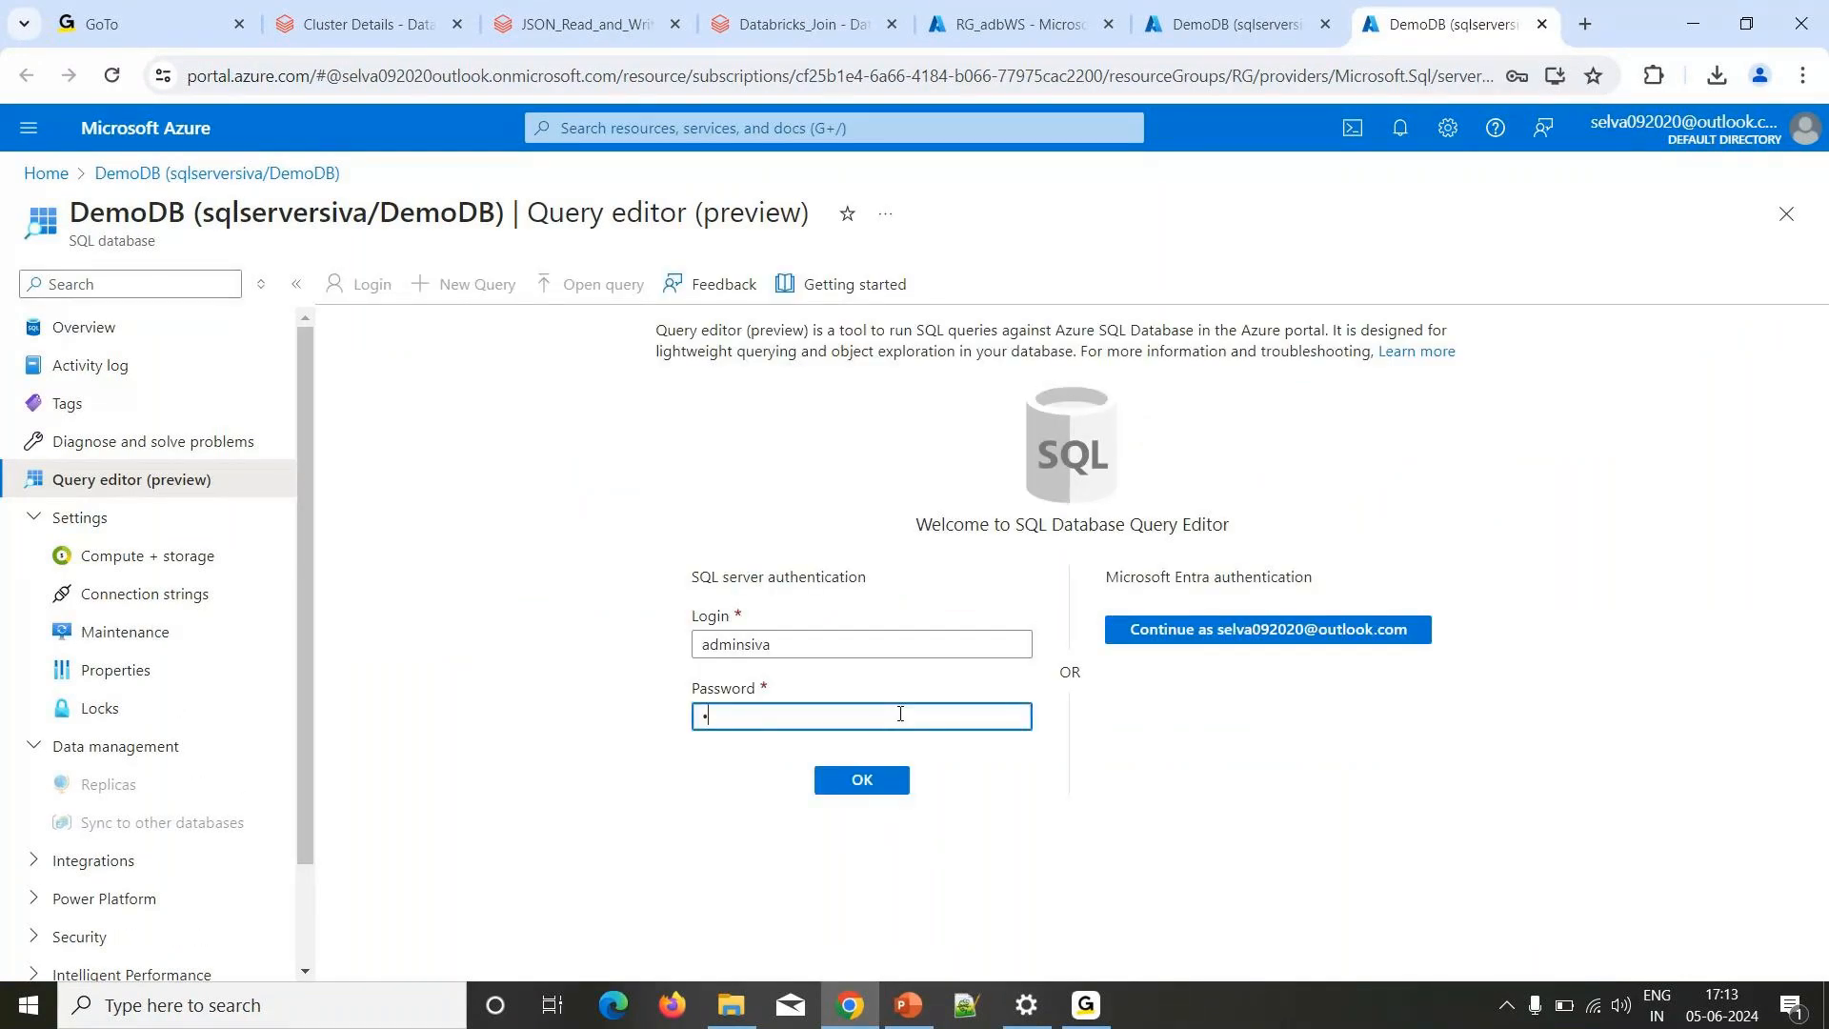
text(********)
key(Return)
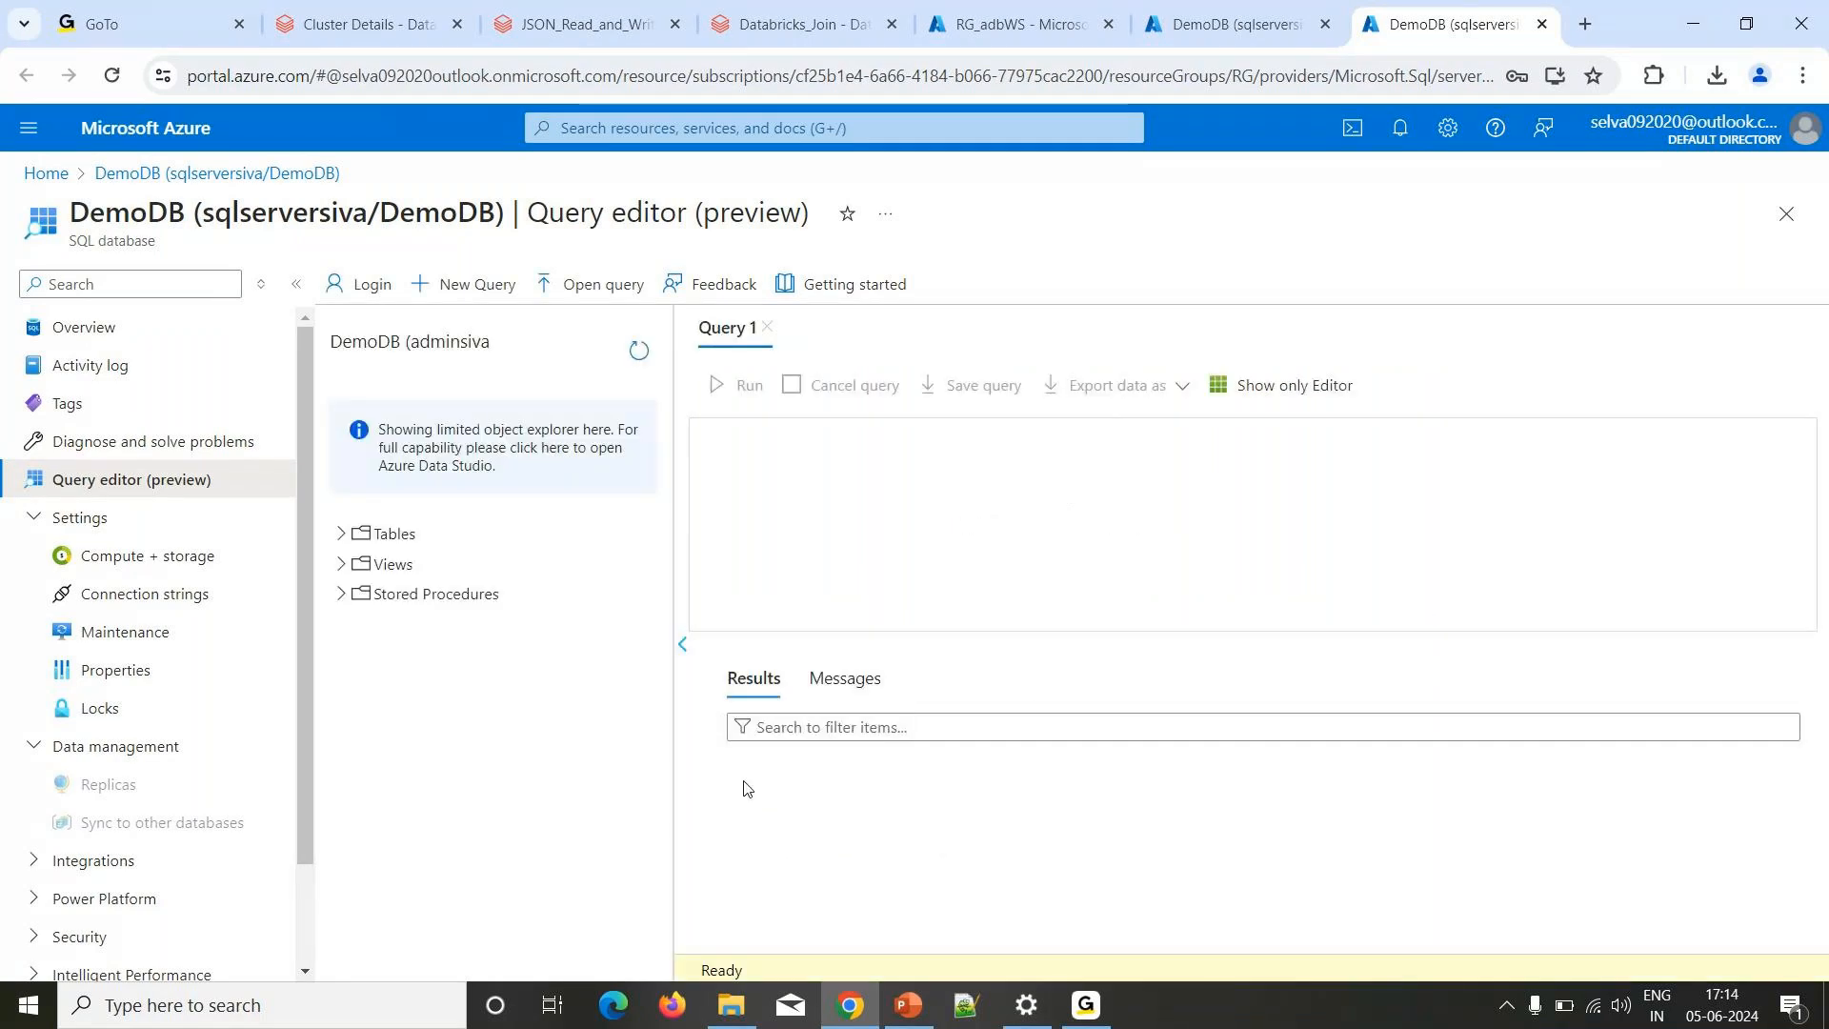
Create a table cust with columns cid int, cname varchar(50) and clocation varchar(50), and list the database's tables.
click(341, 535)
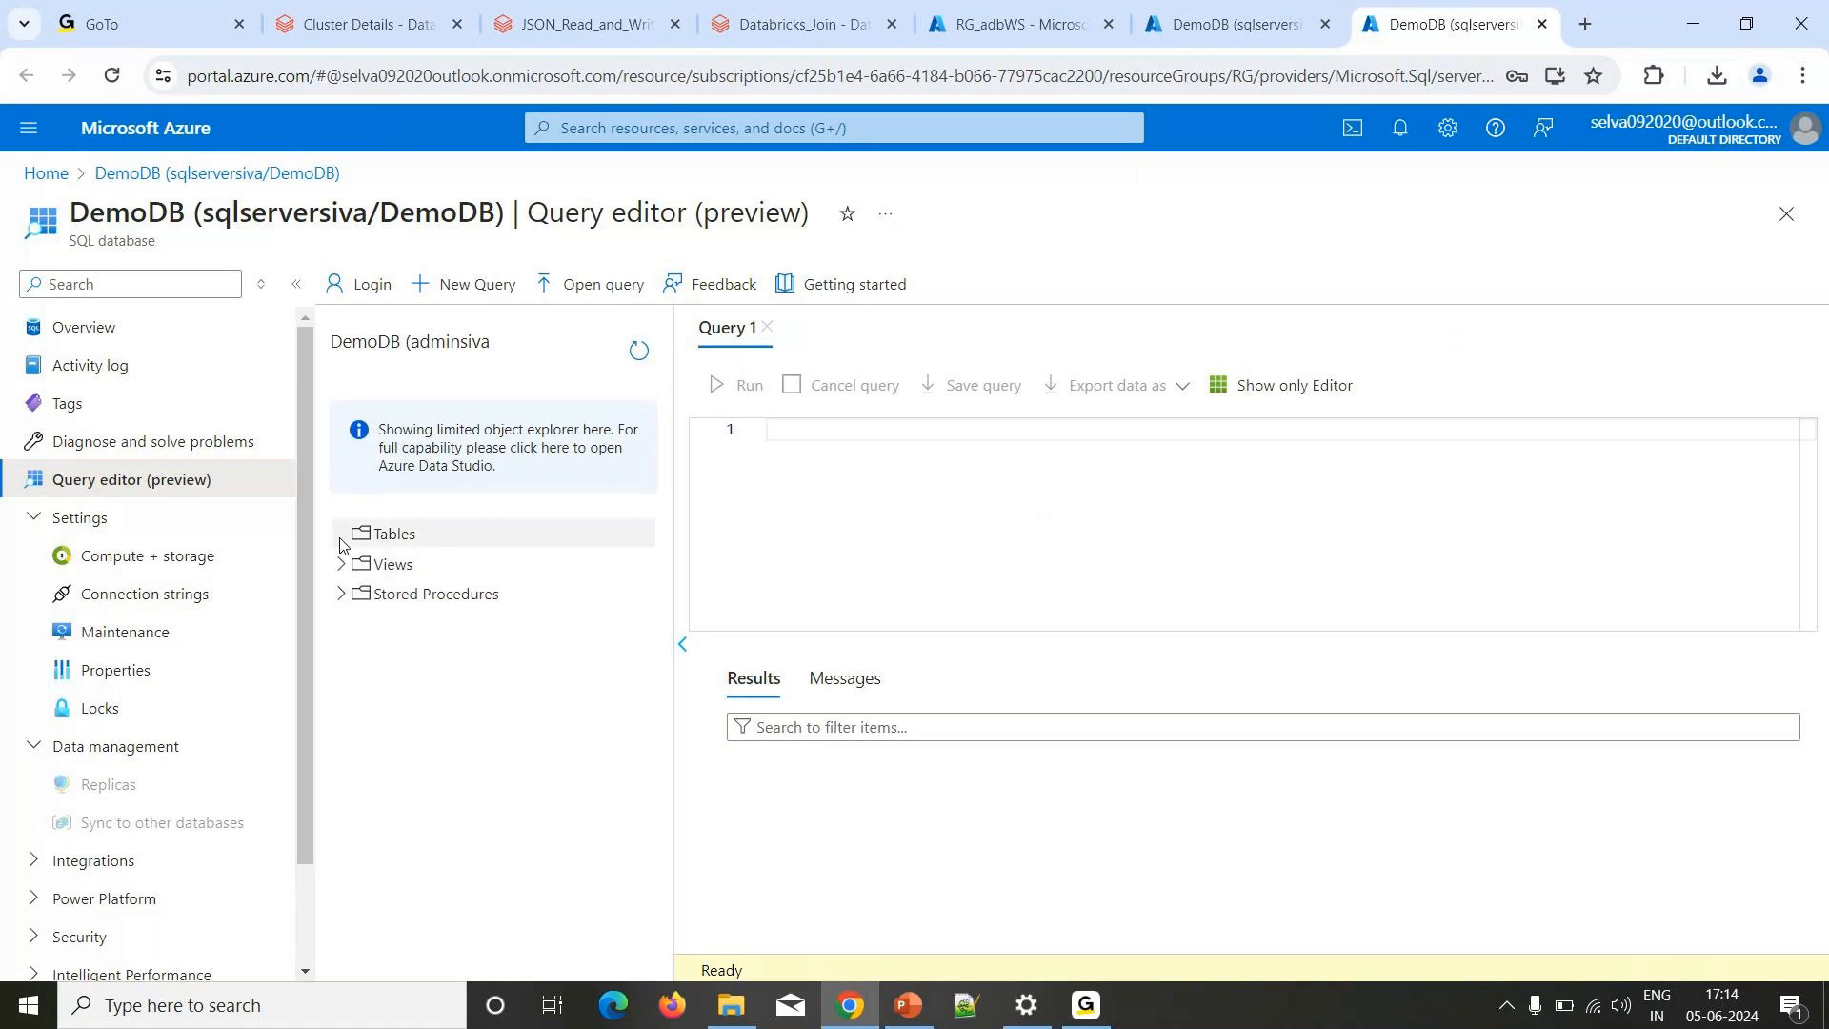
click(894, 428)
text(cr)
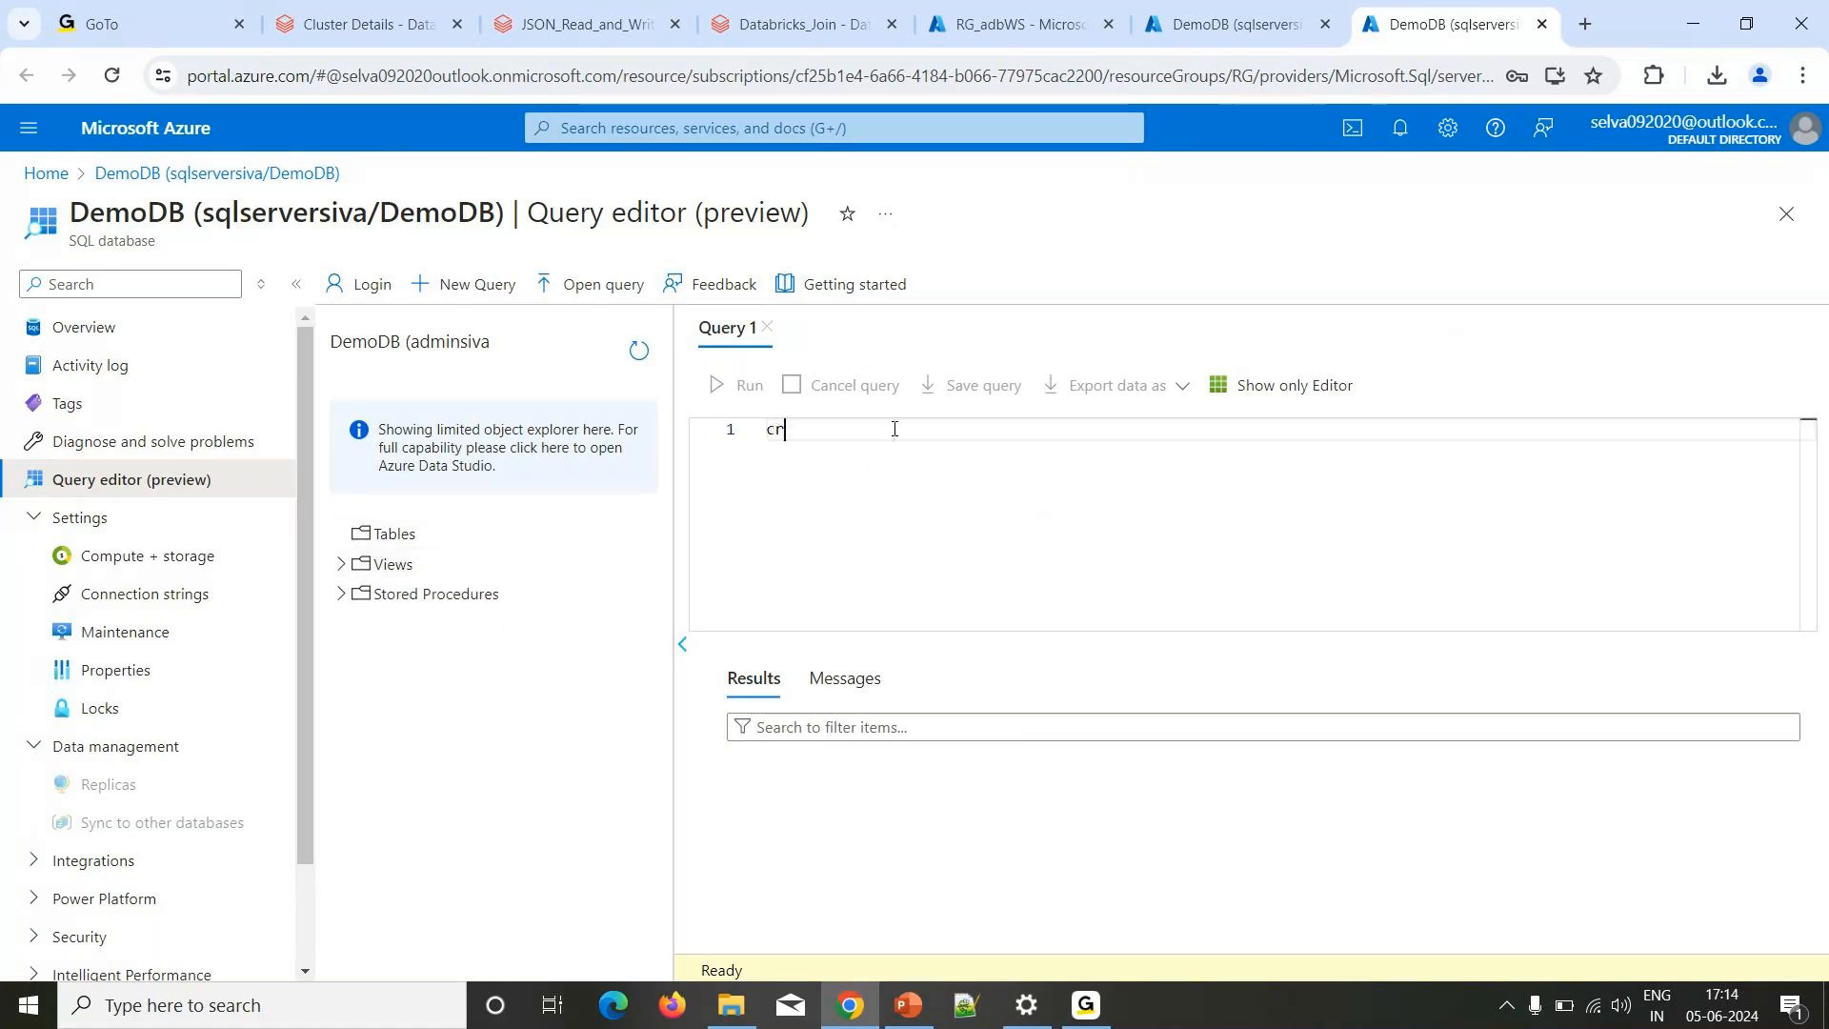
text(eate table cust(cid int)
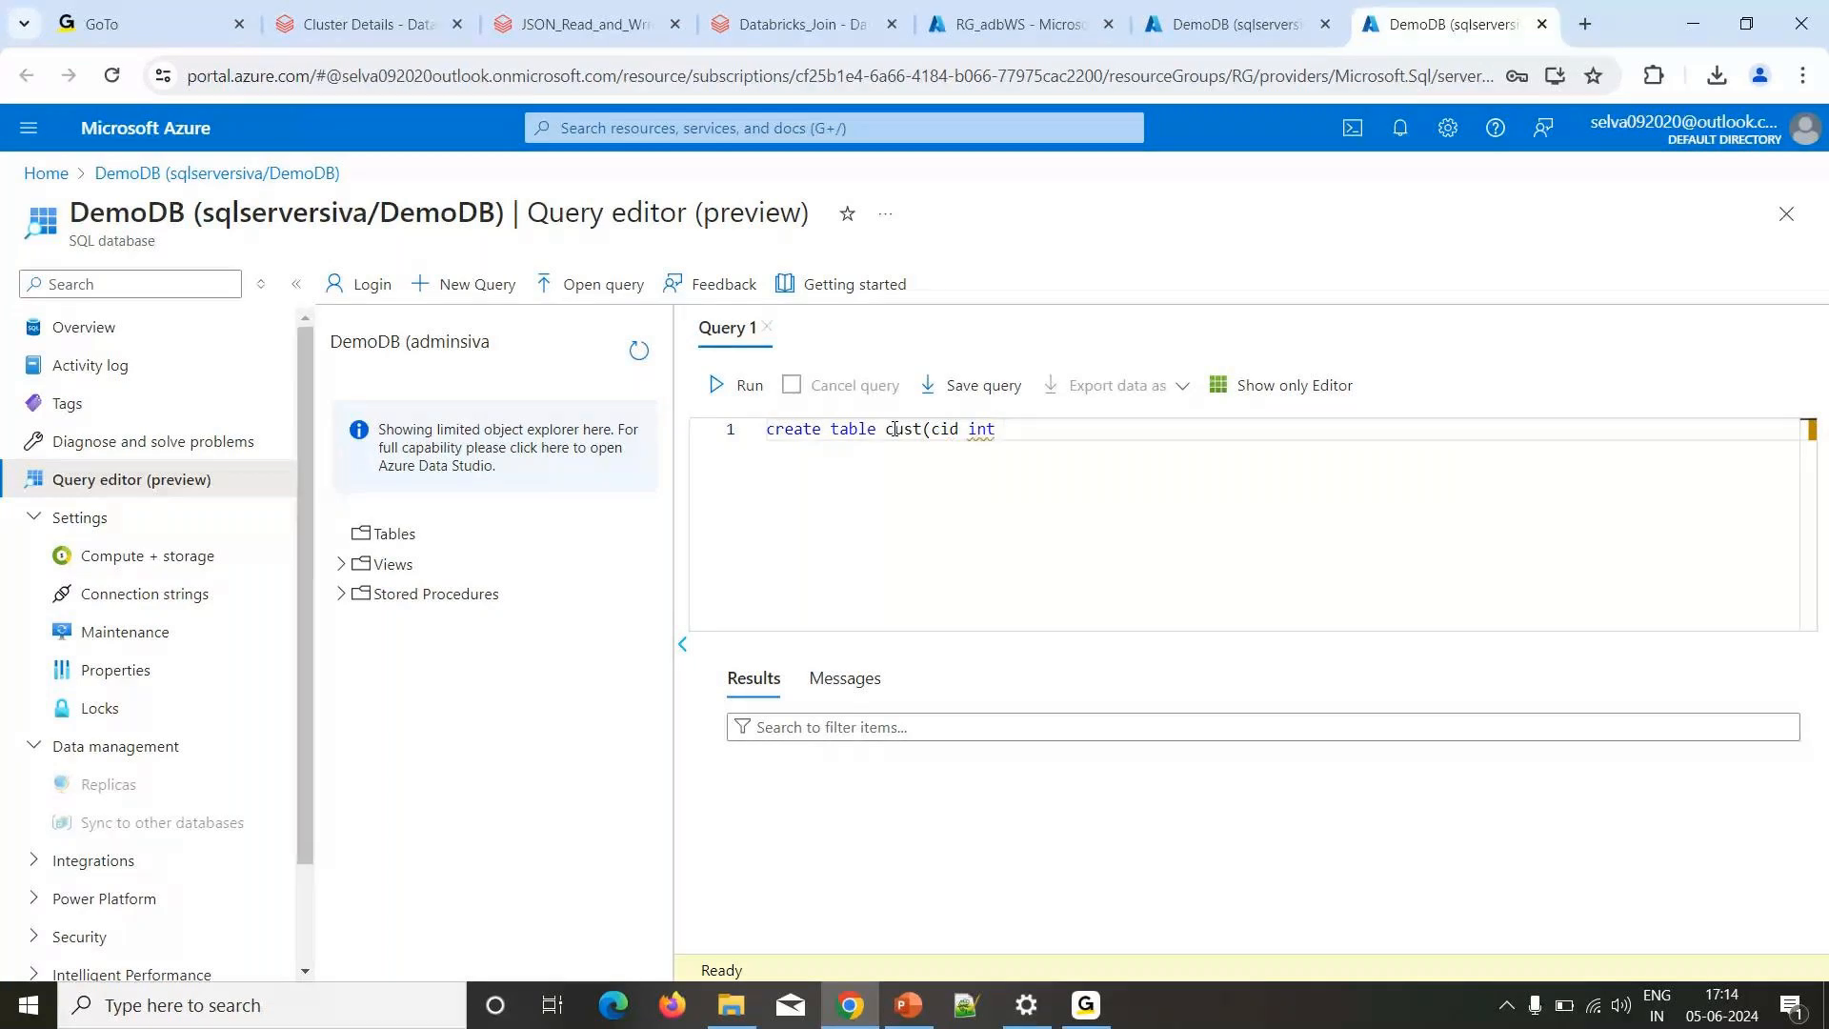
text(, cname varchar(50), cloca)
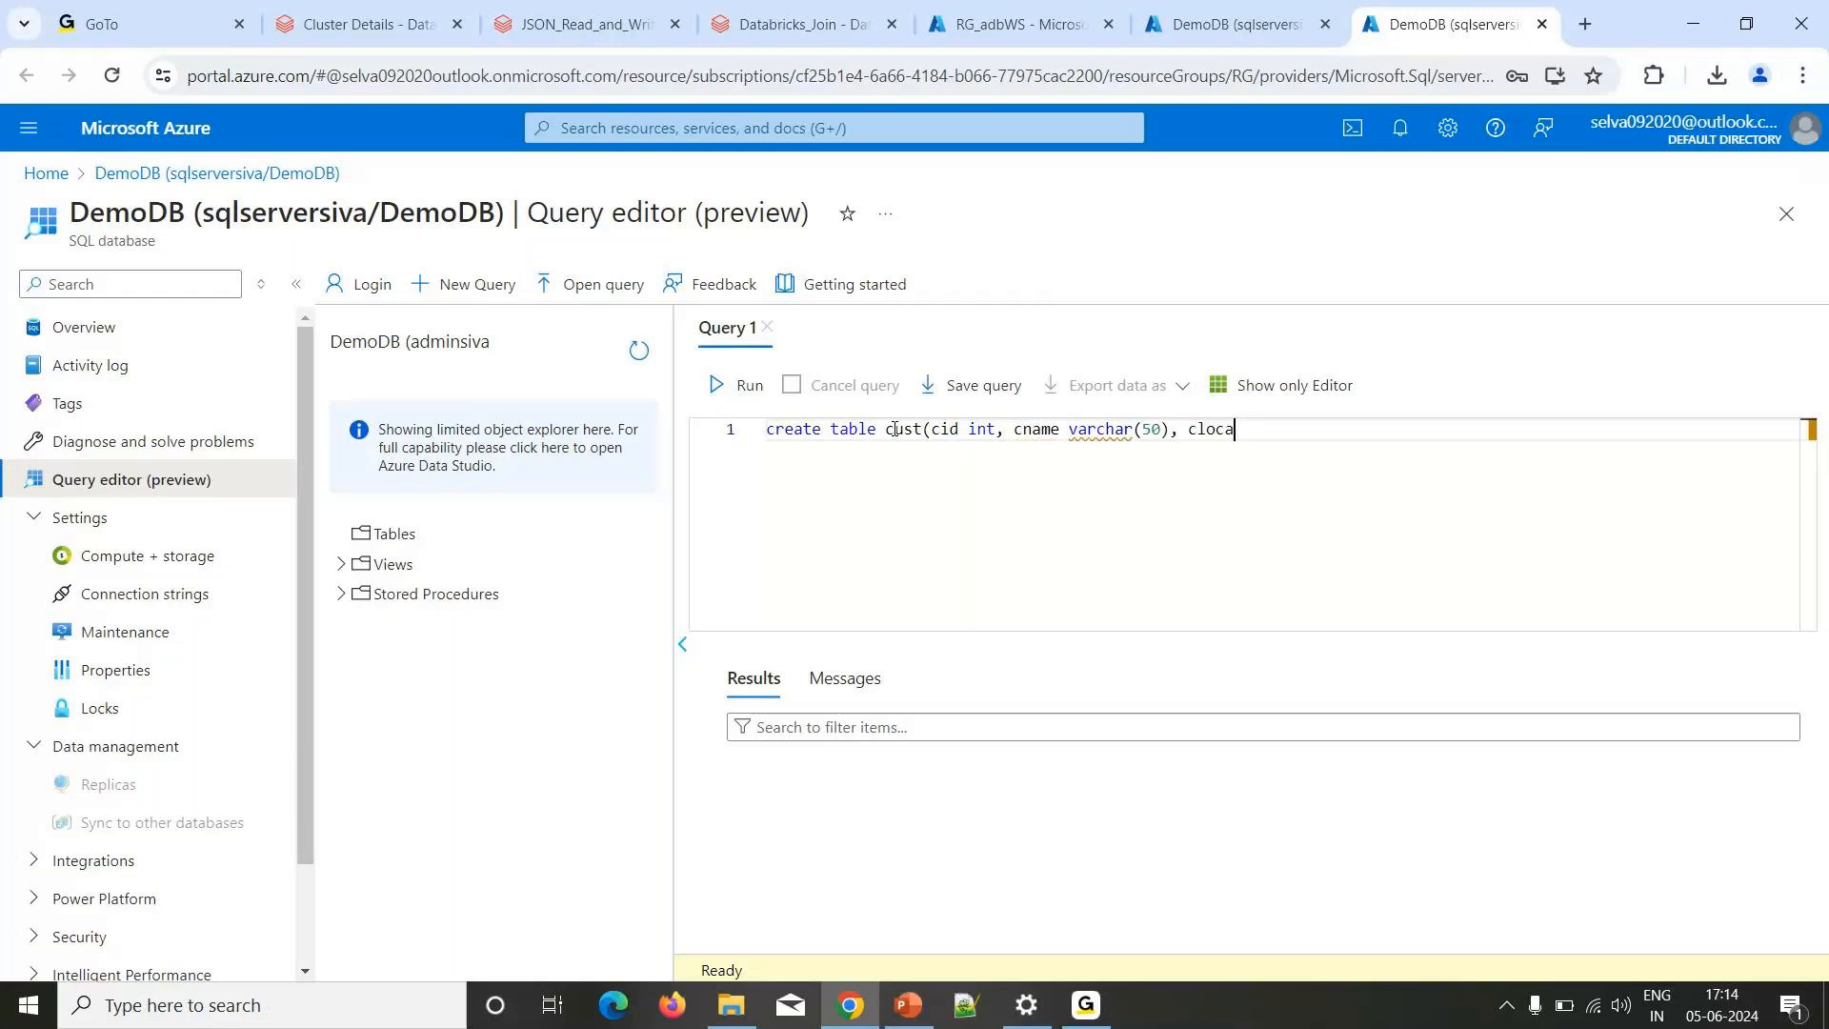
text(tion var)
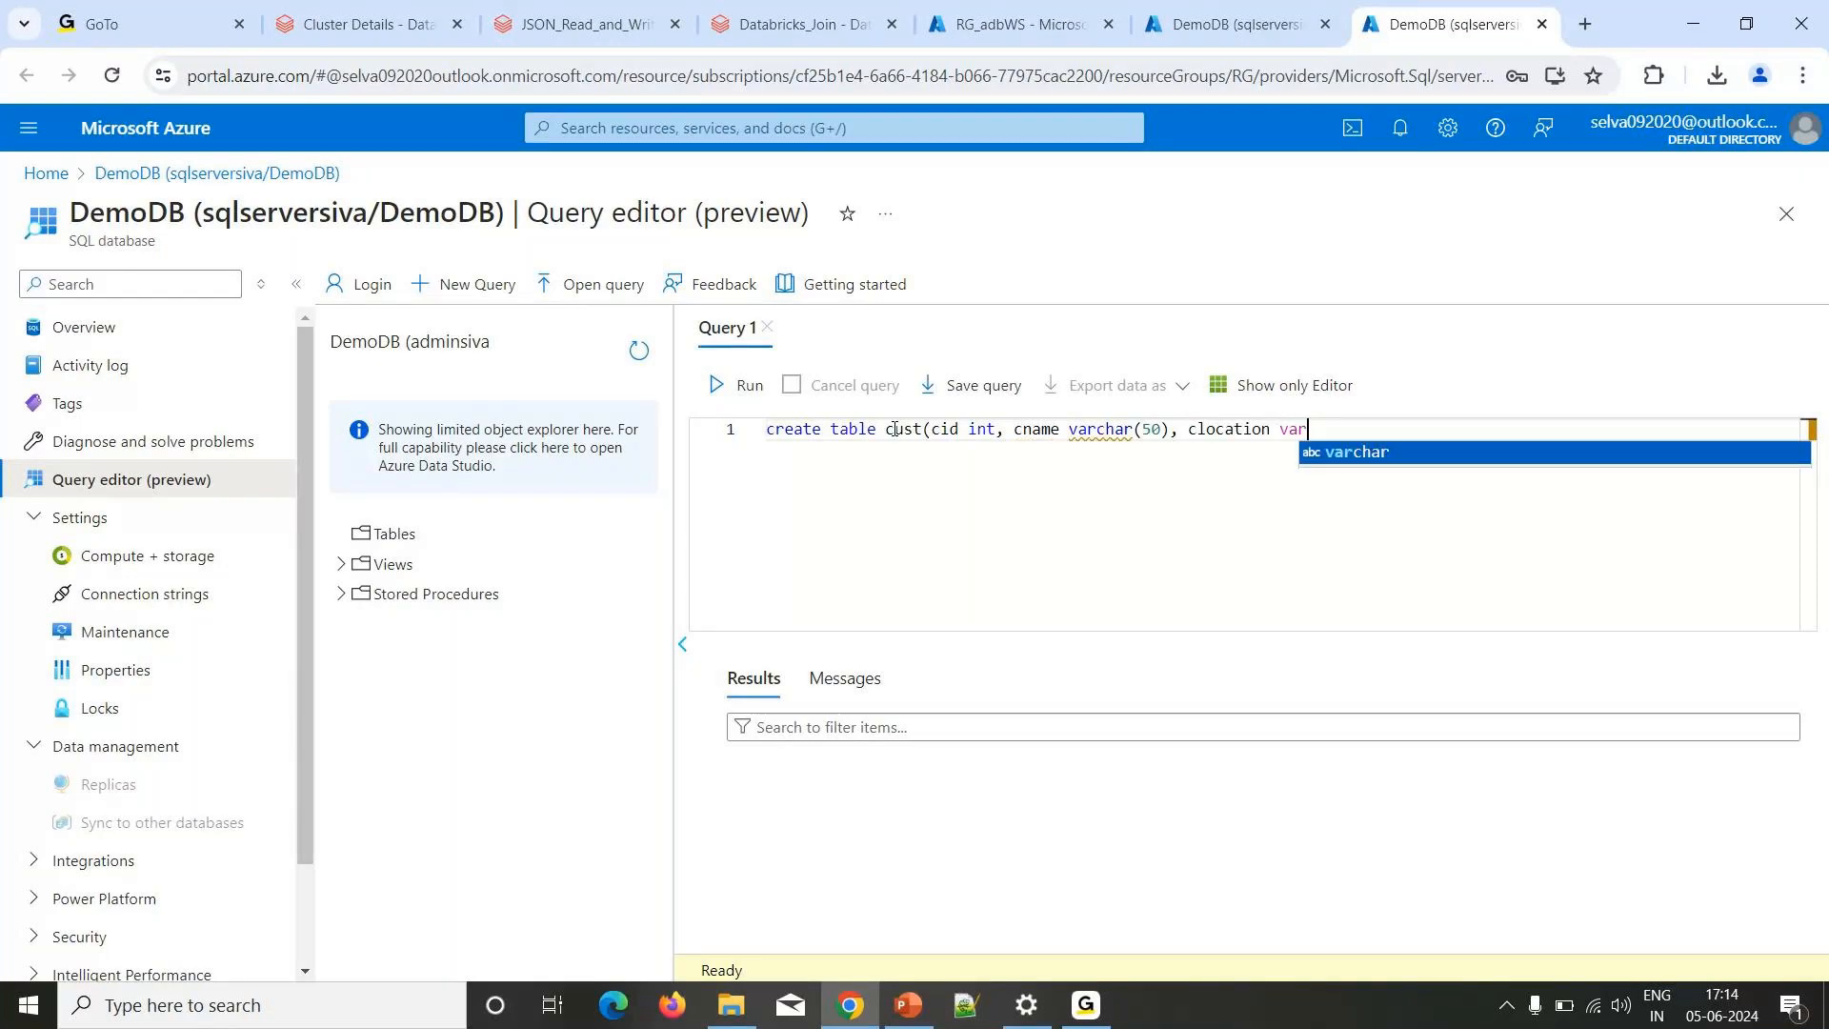
text(char(50)))
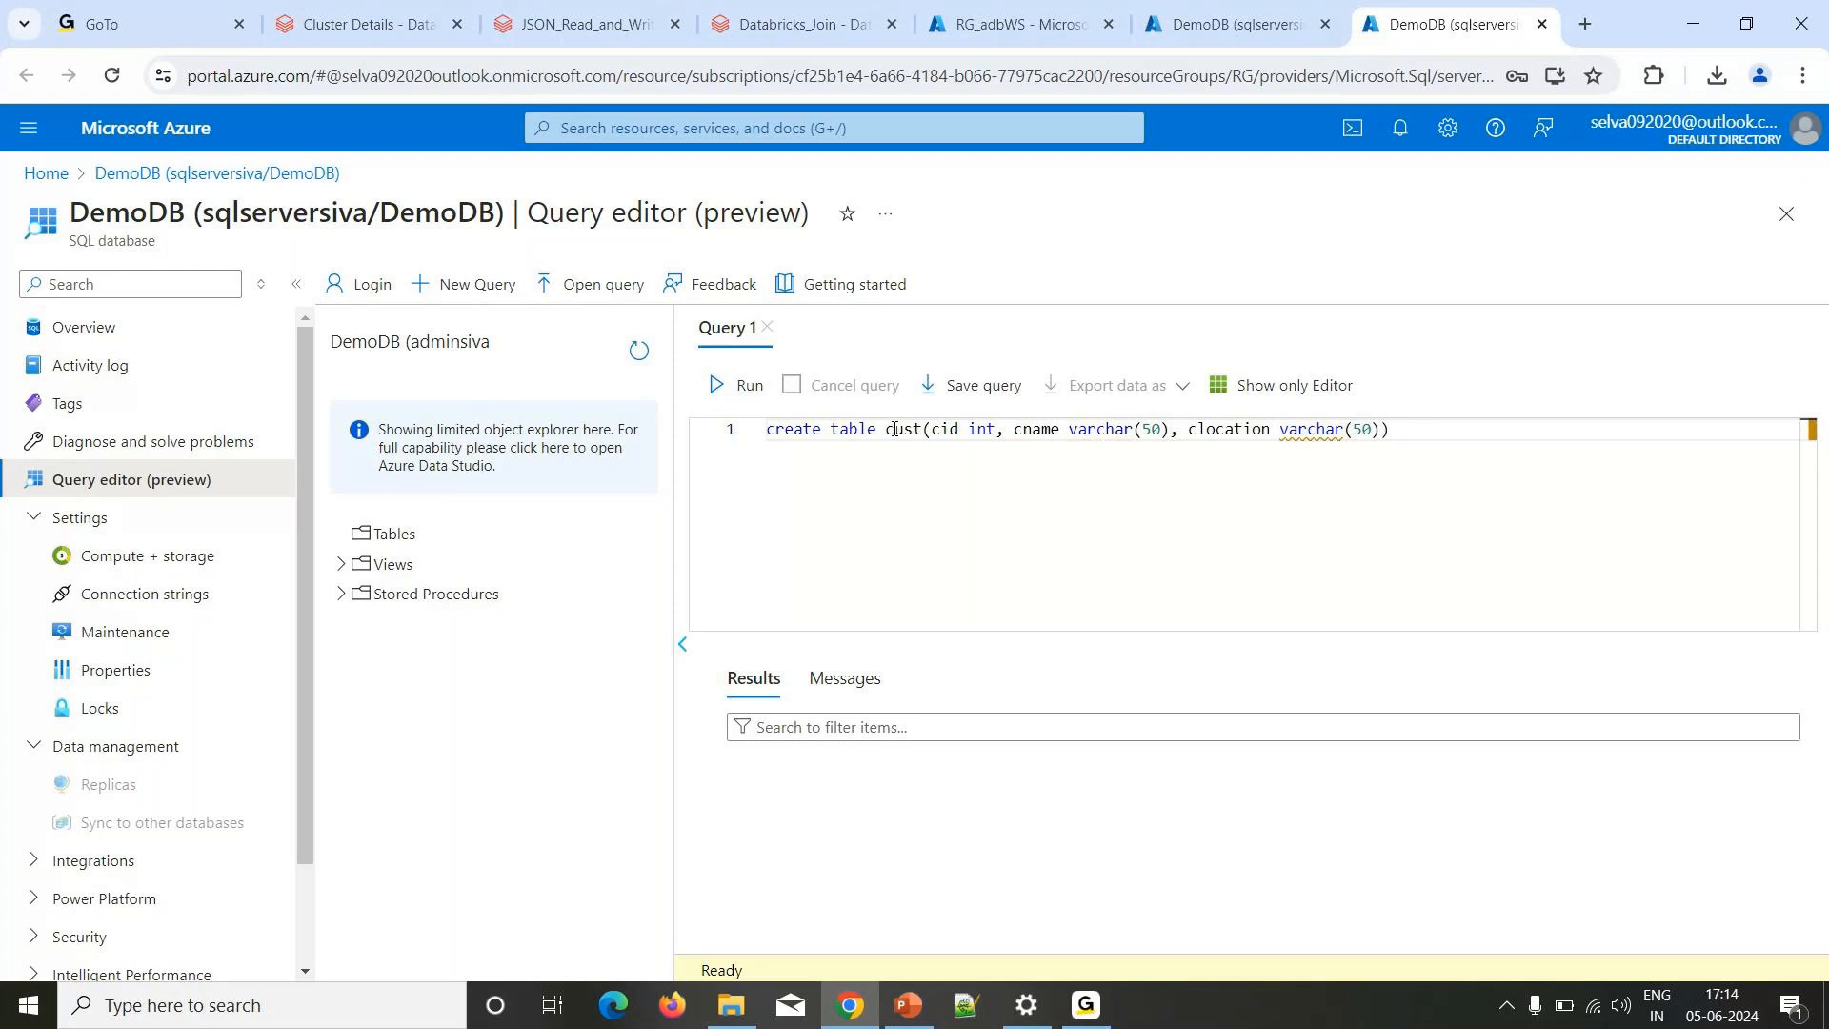
key(ctrl+Return)
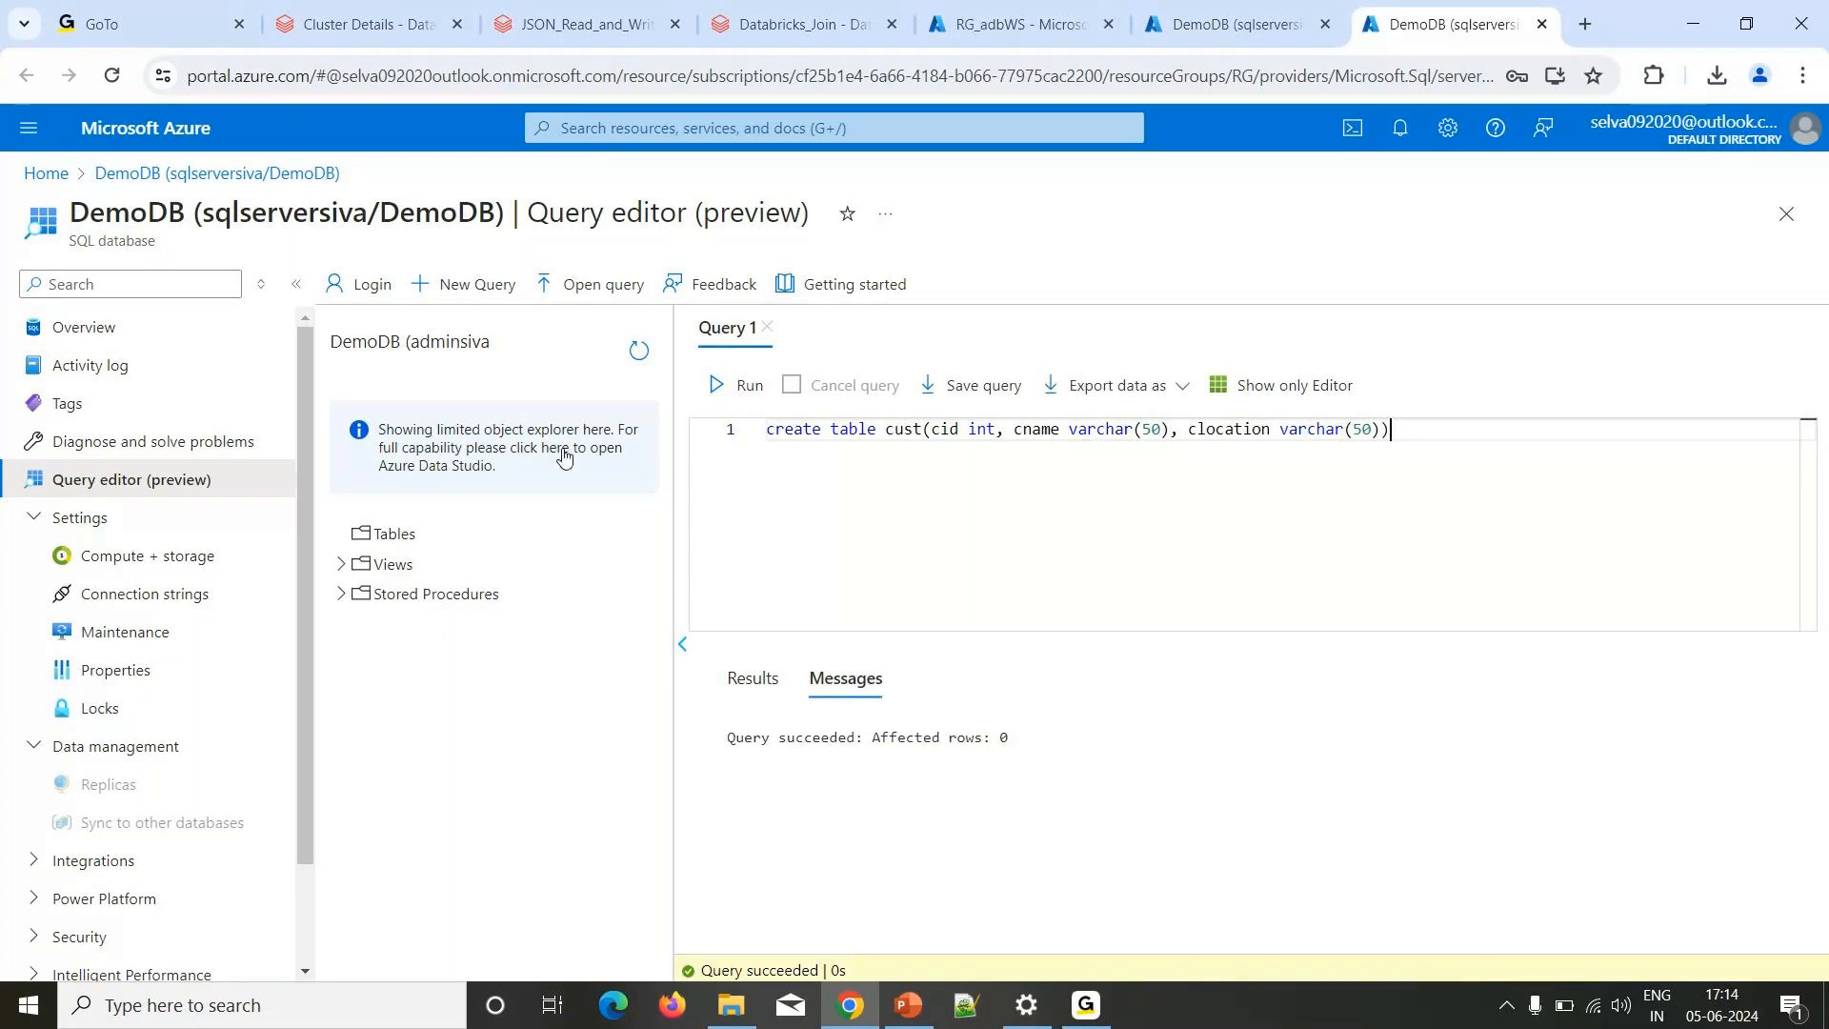
click(341, 534)
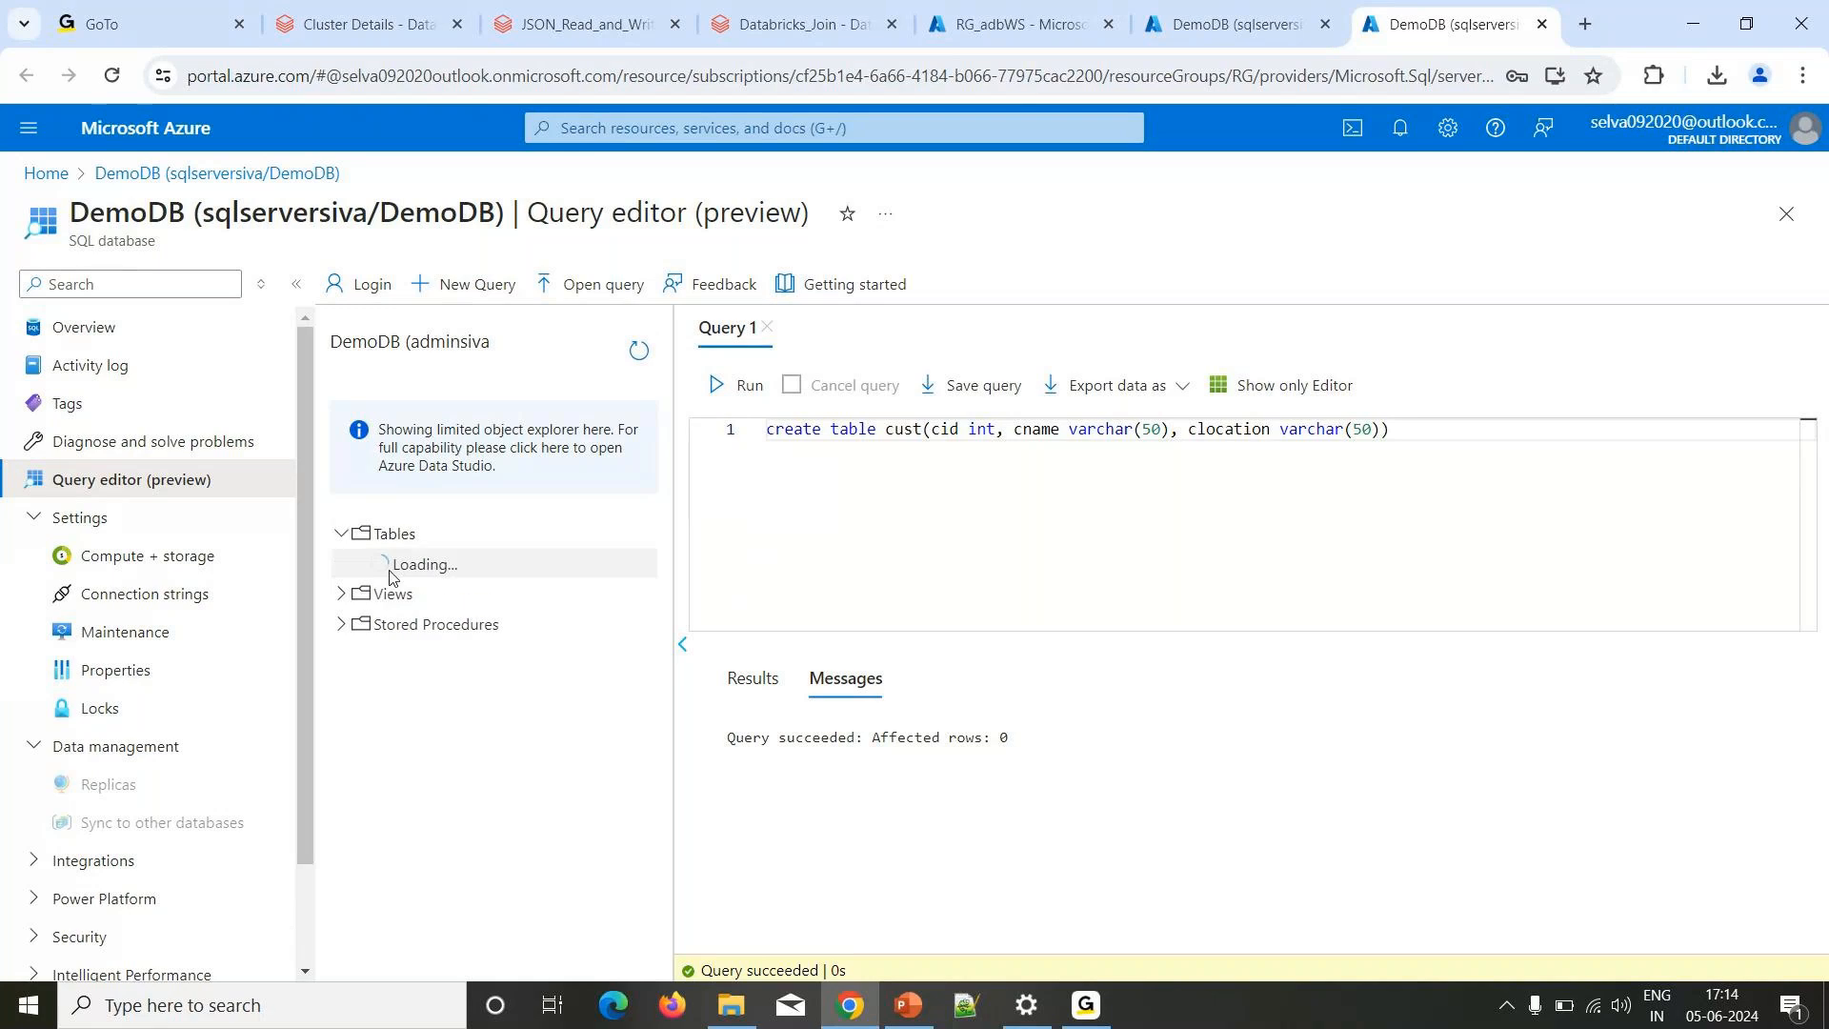
Insert three rows into cust with cid 1, 2 and 3, the customers' names, and locations Chennai, Bangalore and Hyderabad, running only that statement.
click(1414, 440)
key(Return)
key(Return)
text(insert )
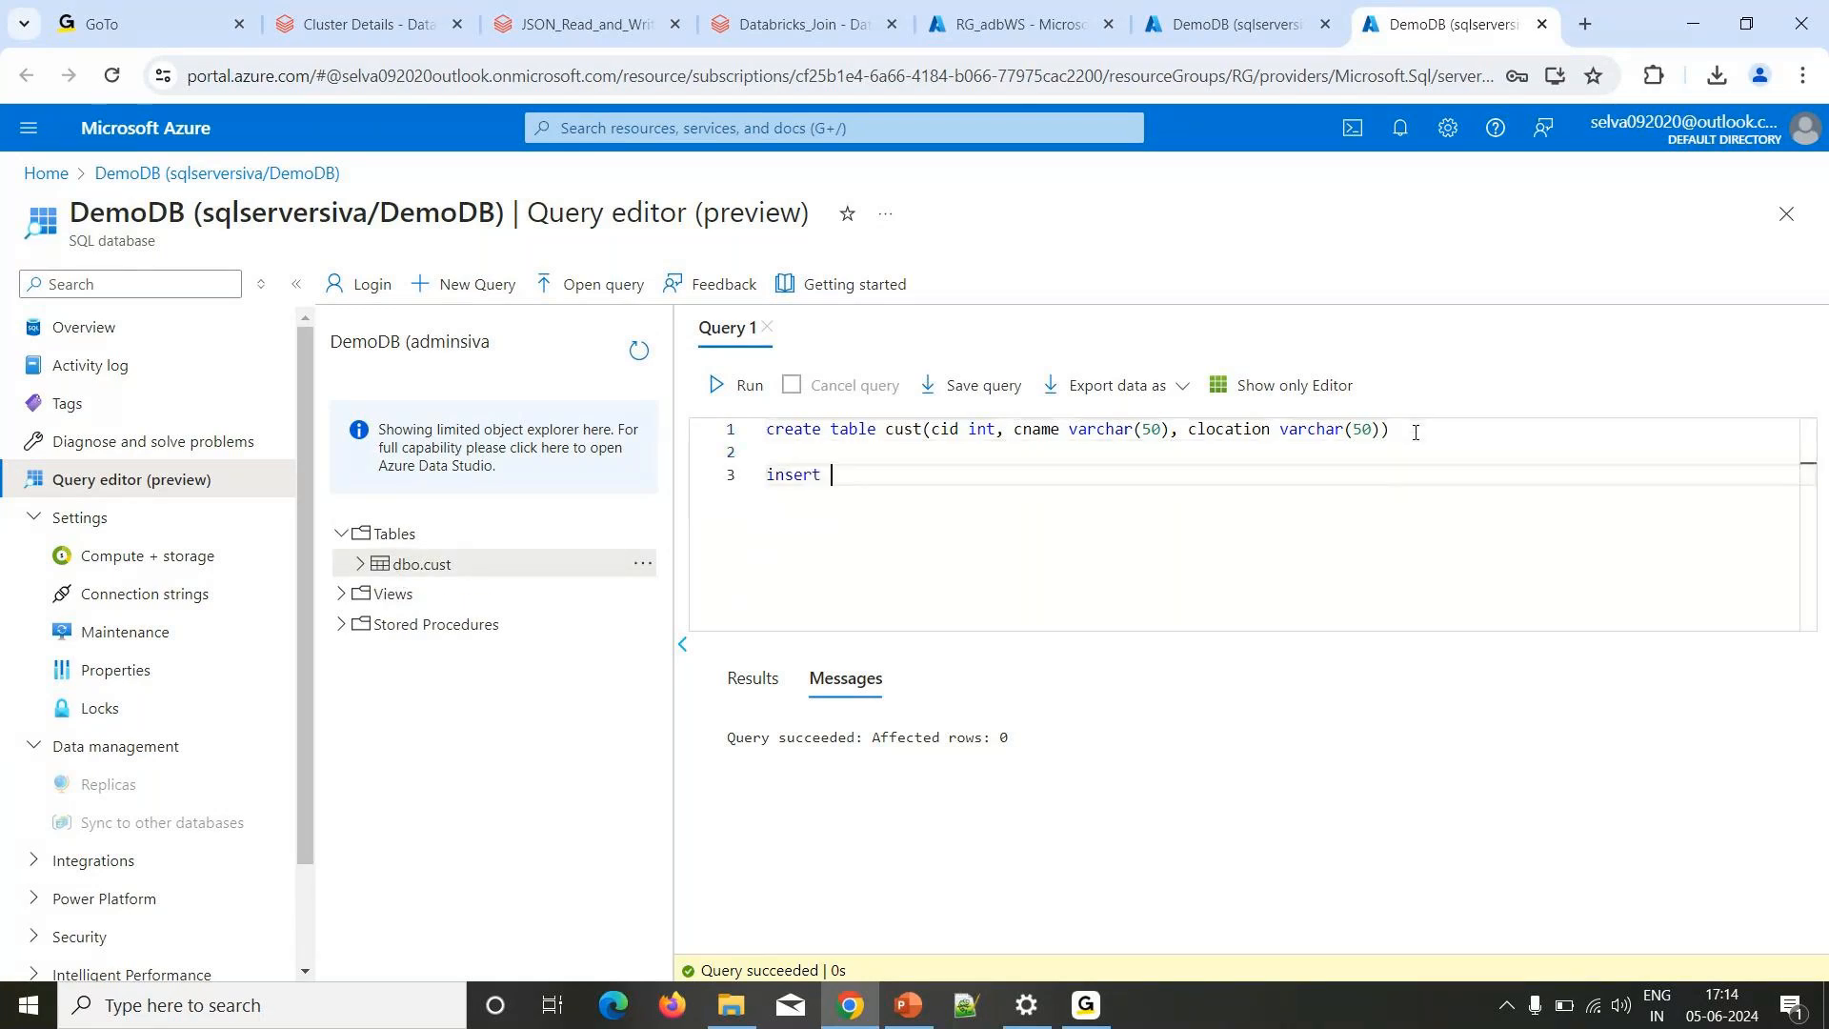
text(into cust values(1)
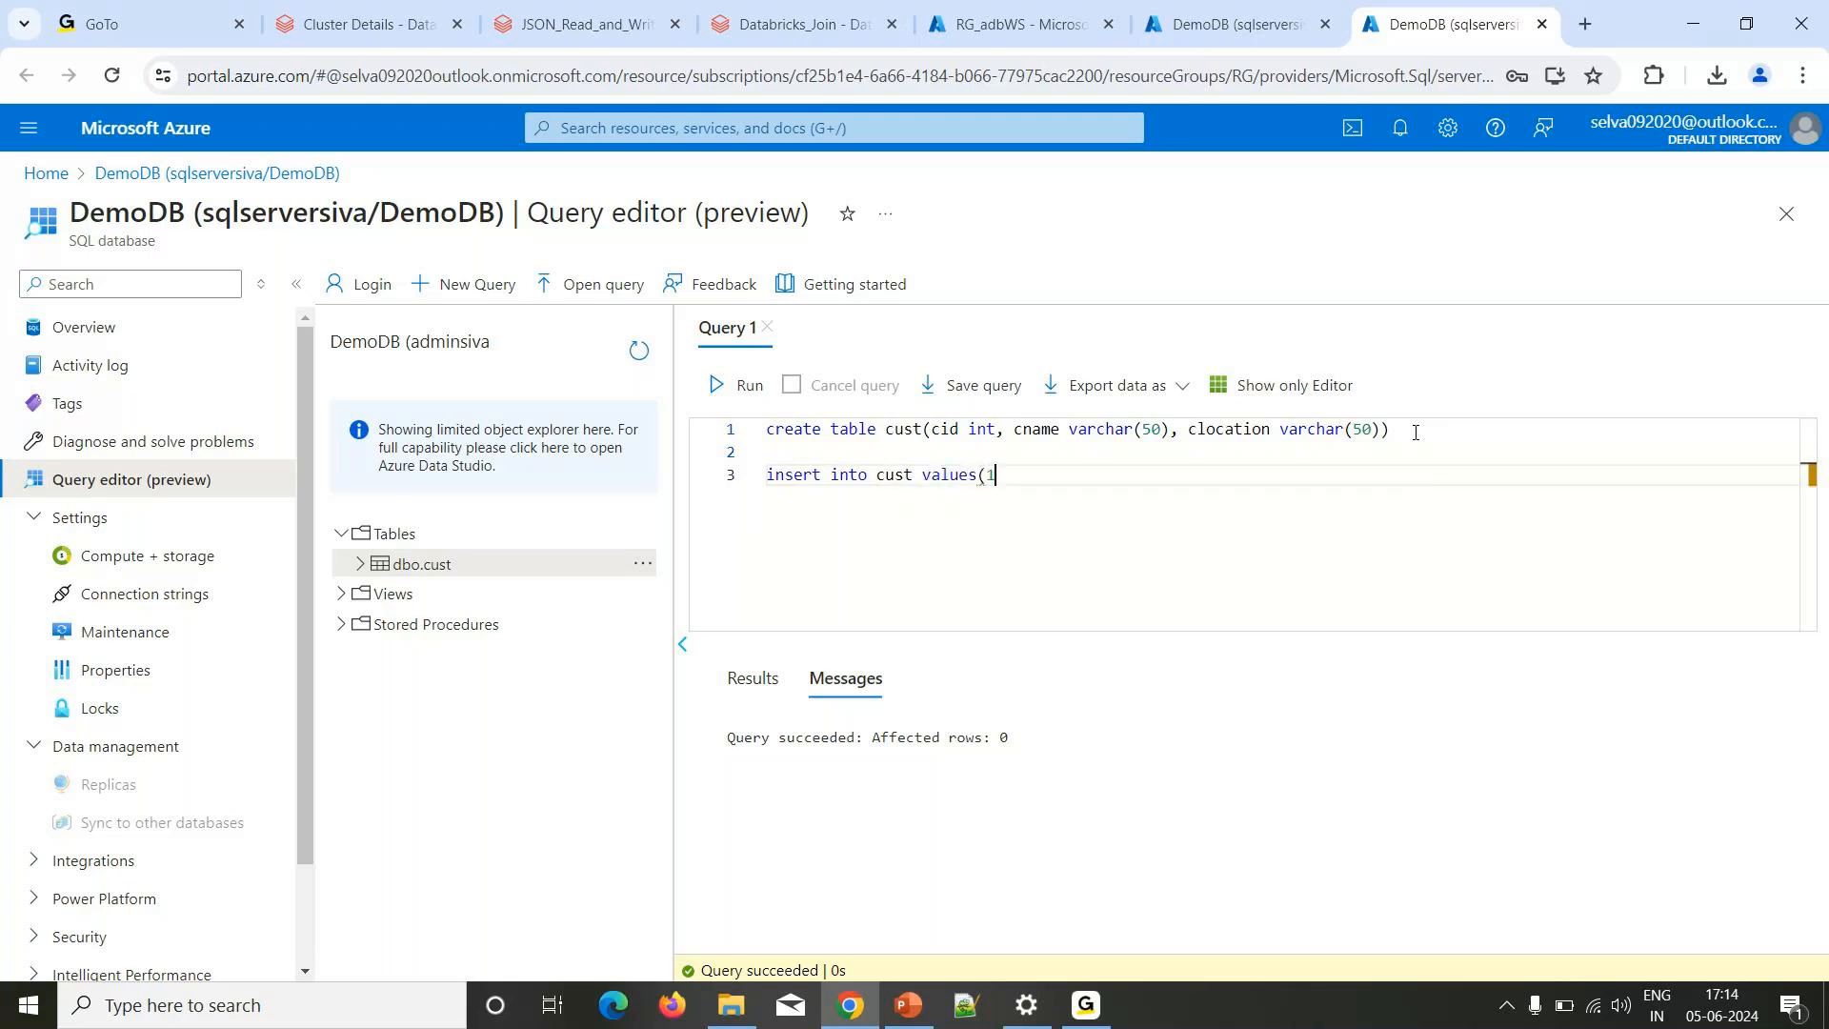
text(,'Siva','Chennai'),(2,'Selva)
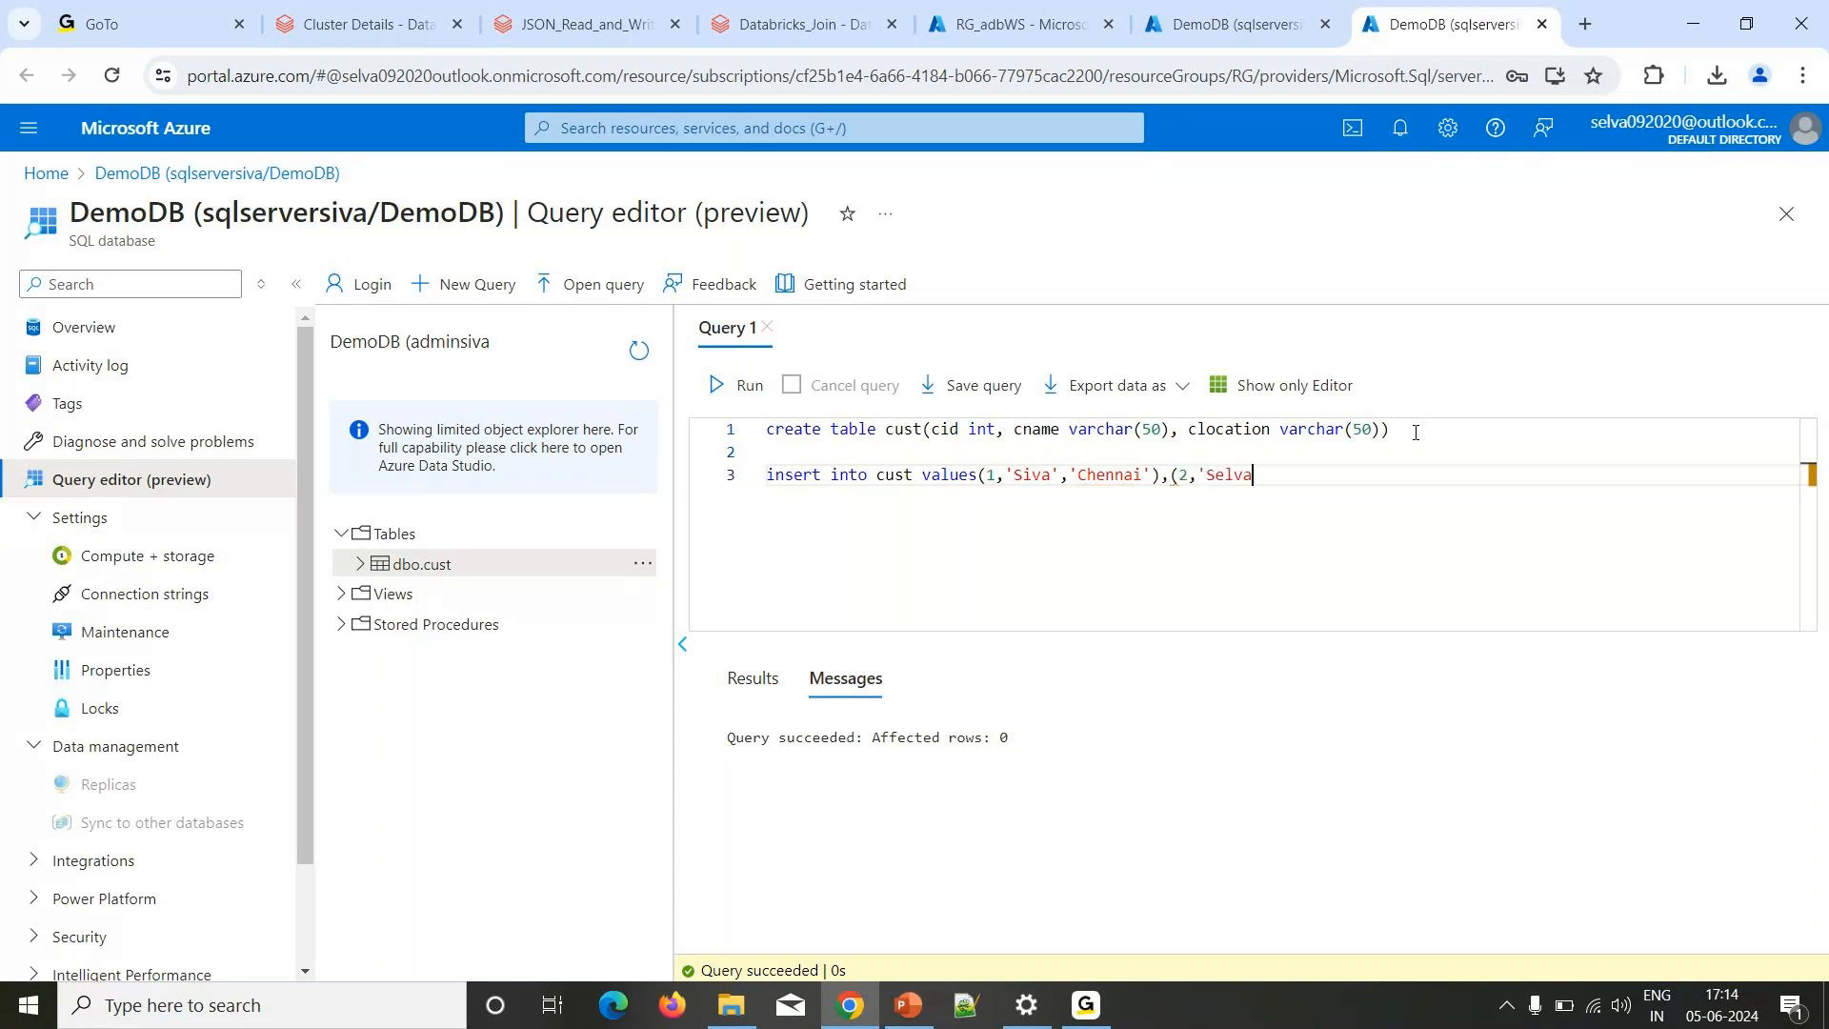
text(',')
text(Bangal)
text('),('3,)
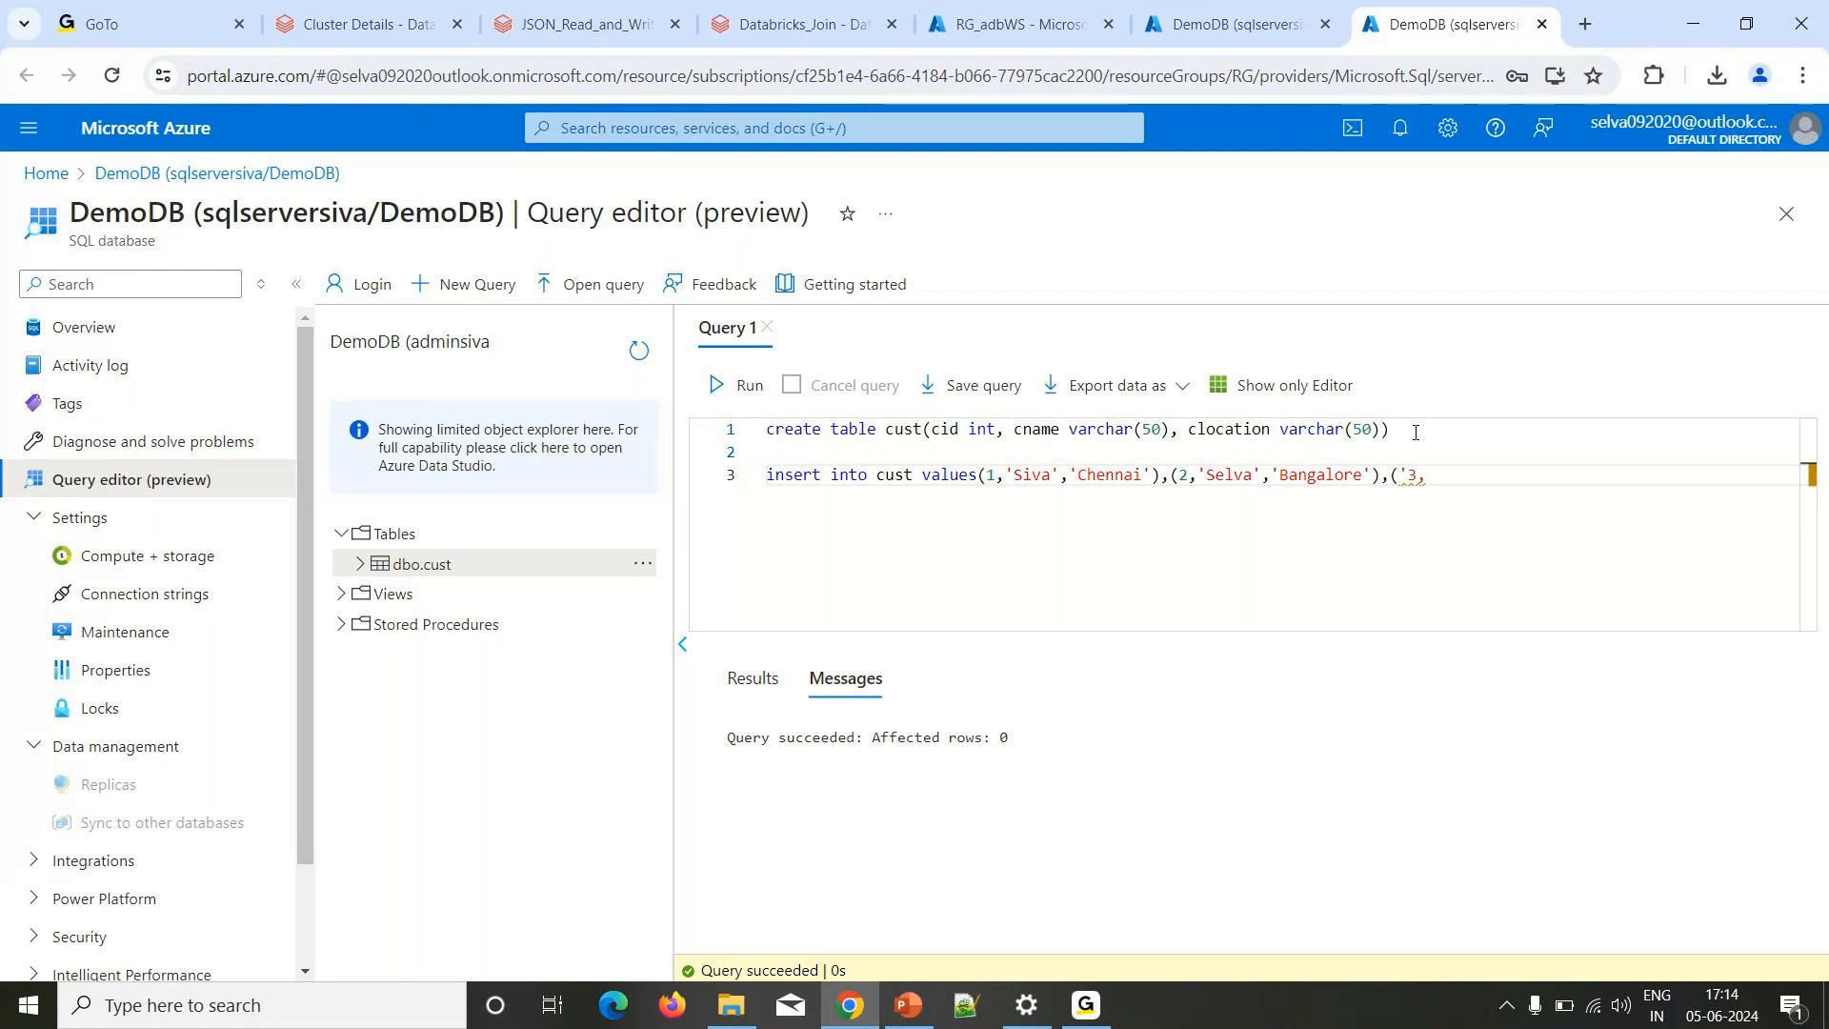
key(BackSpace)
key(BackSpace)
key(BackSpace)
text(3,'Raju',)
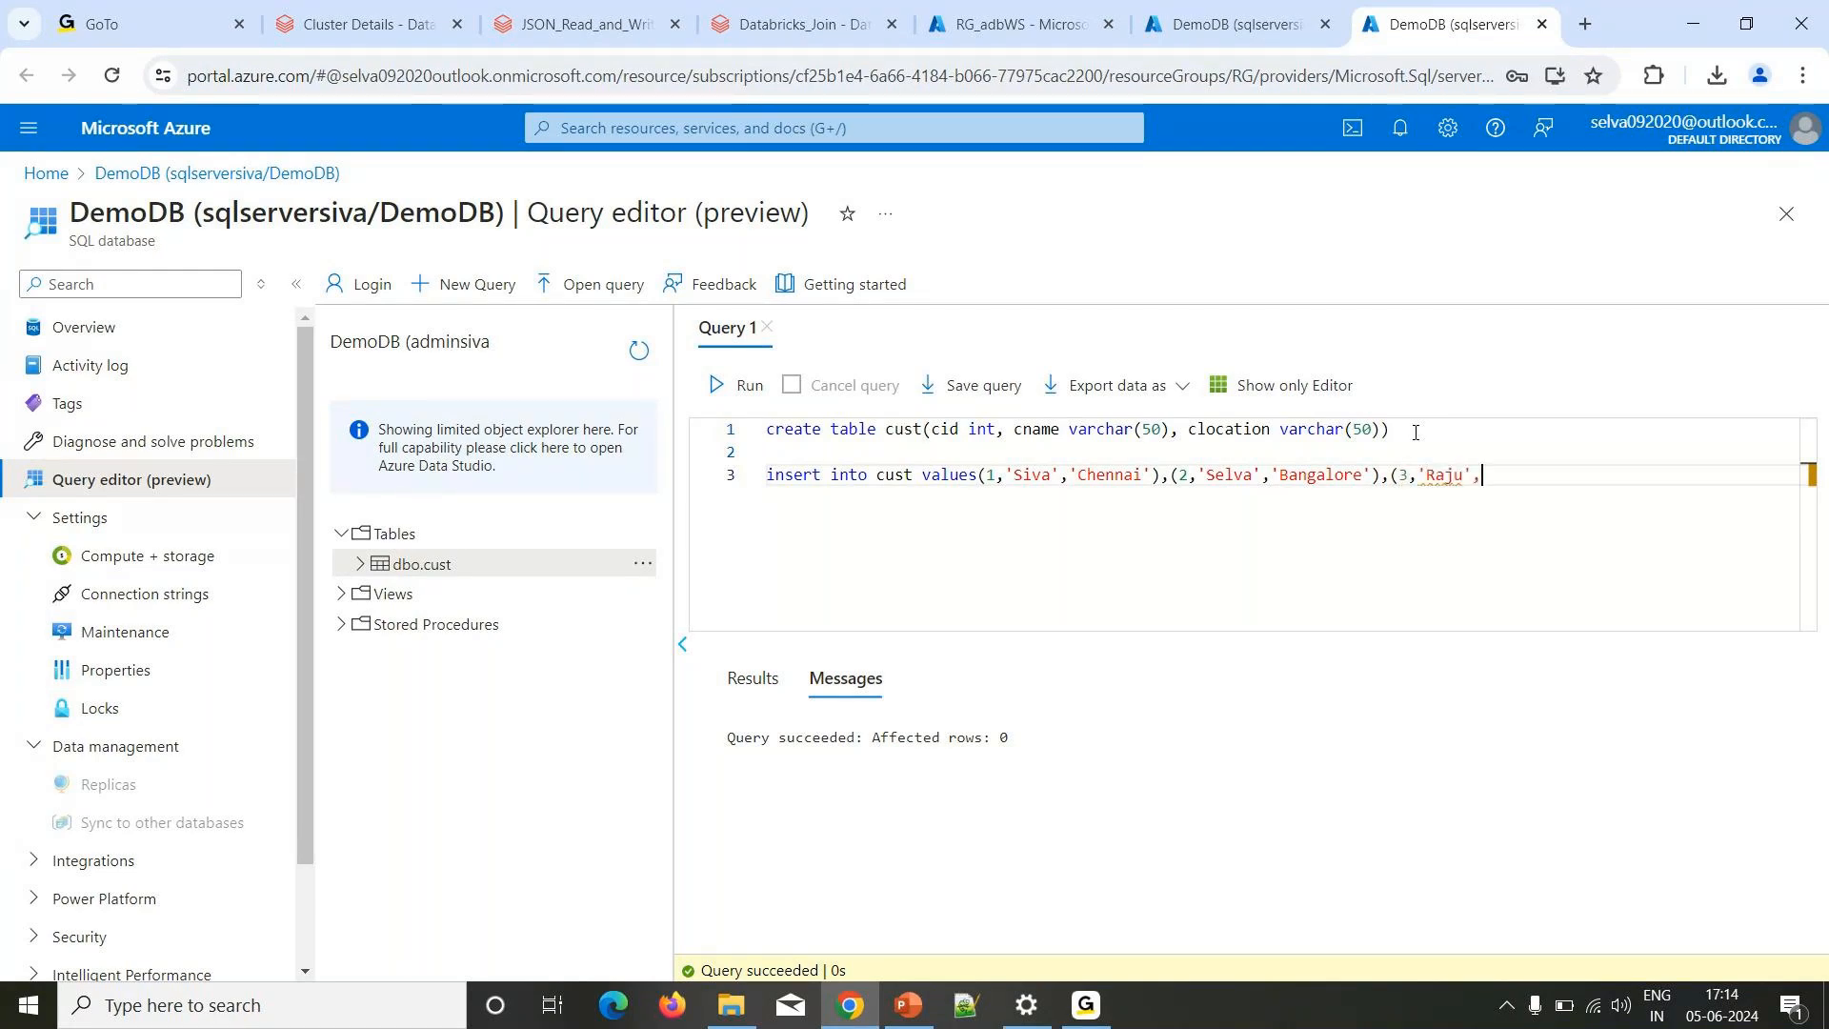
text('Hyderabad'))
key(shift+Home)
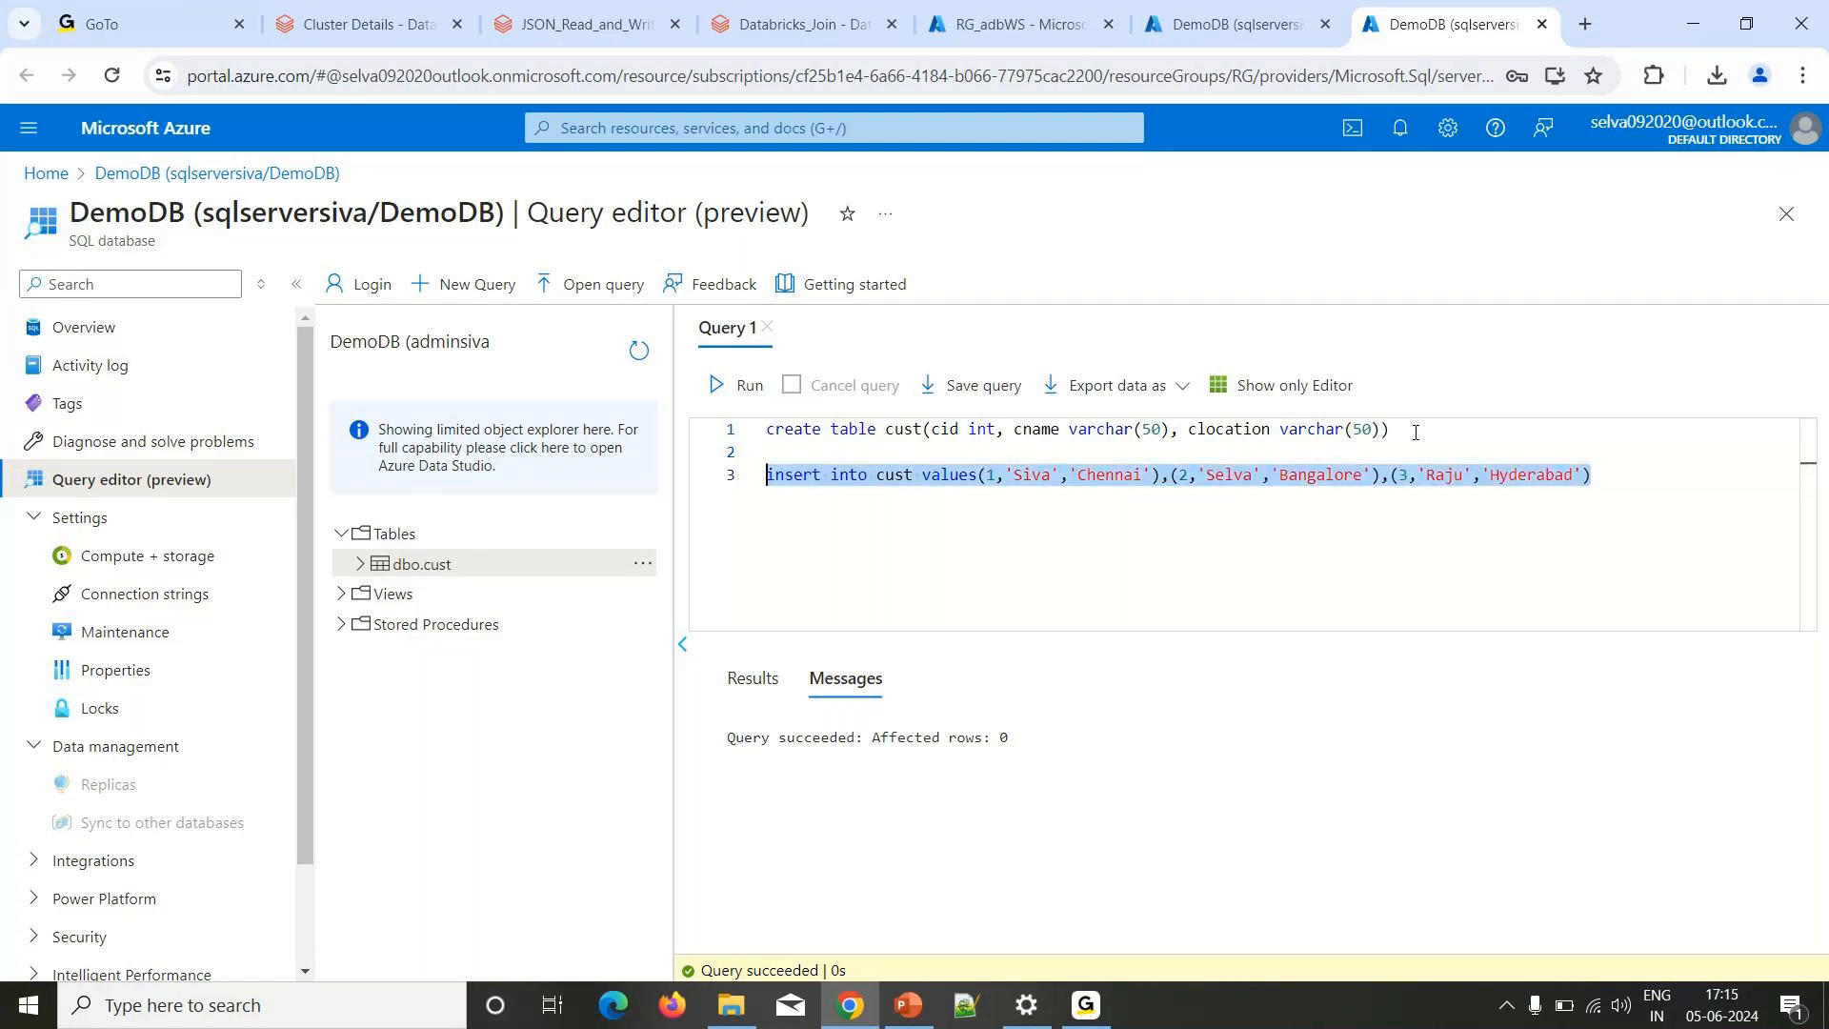
key(ctrl+shift+e)
Add the statement "select * from cust" below the insert and run it on its own.
key(End)
key(Return)
key(Return)
text(select * from cust)
key(shift+Home)
key(ctrl+shift+e)
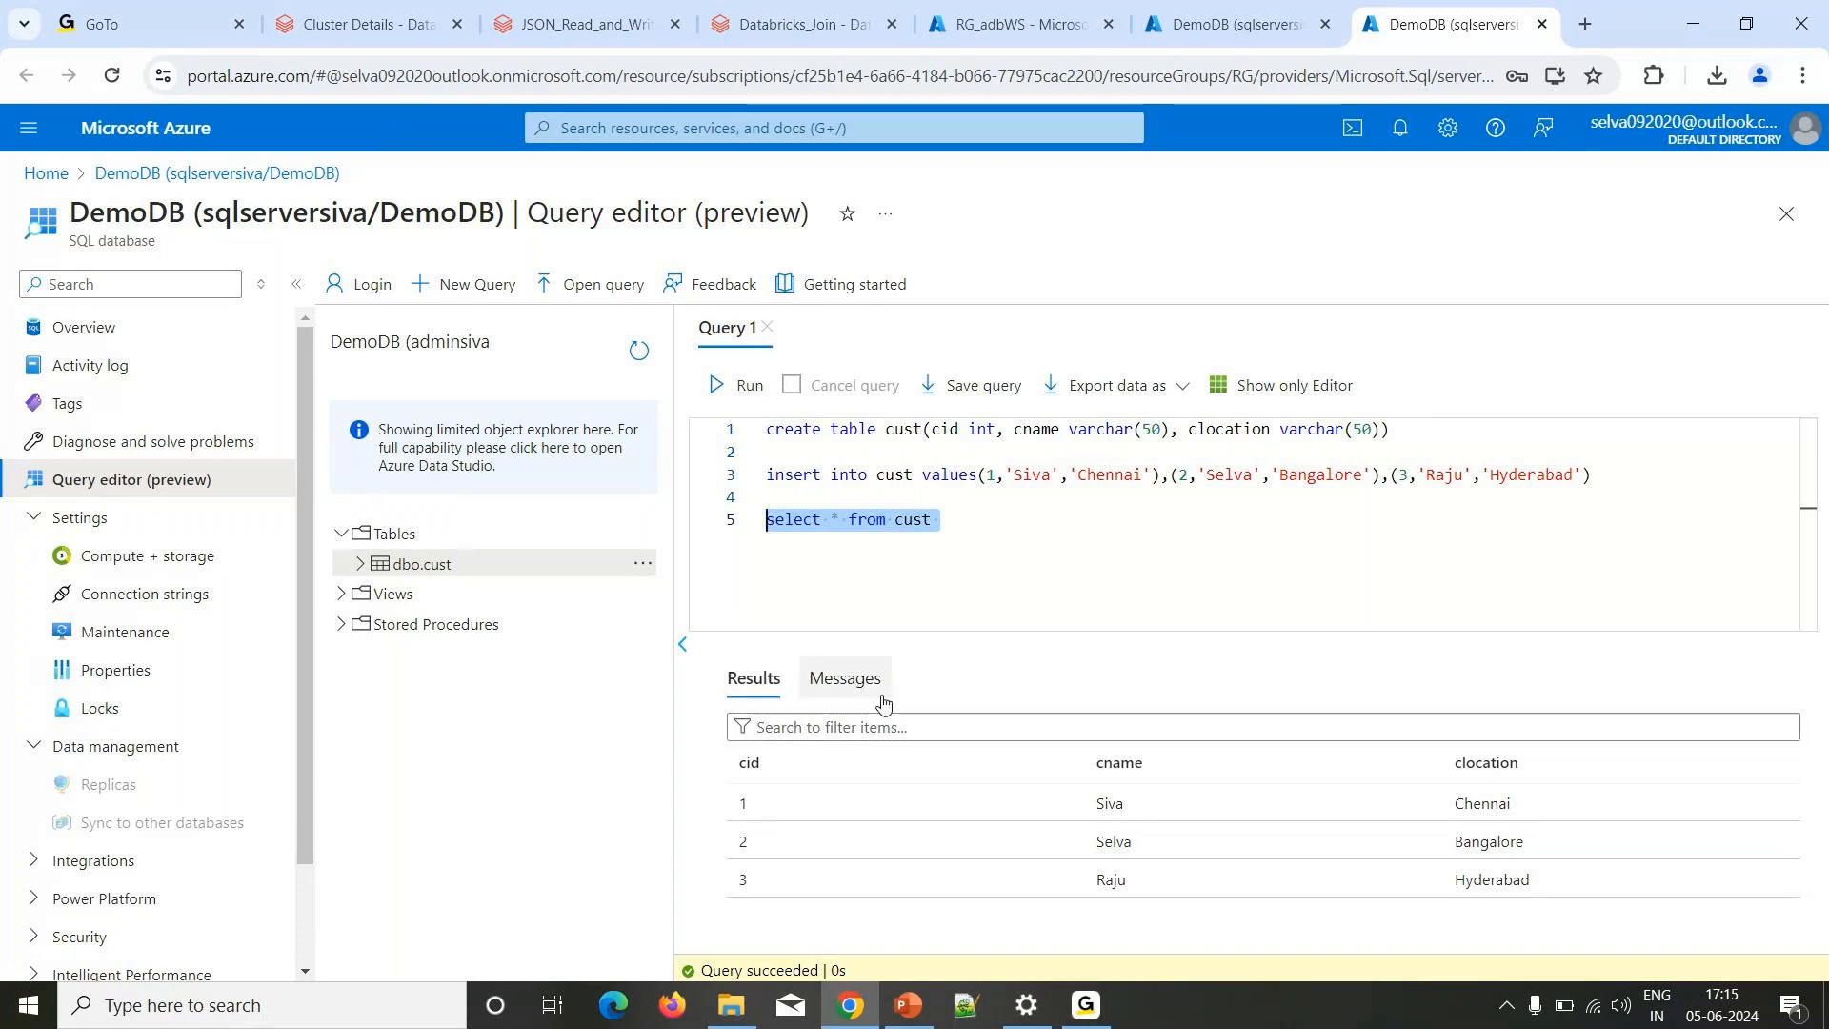
Go to the adbWS resource from its completed RG_adbWS deployment and launch the Databricks workspace.
click(1195, 38)
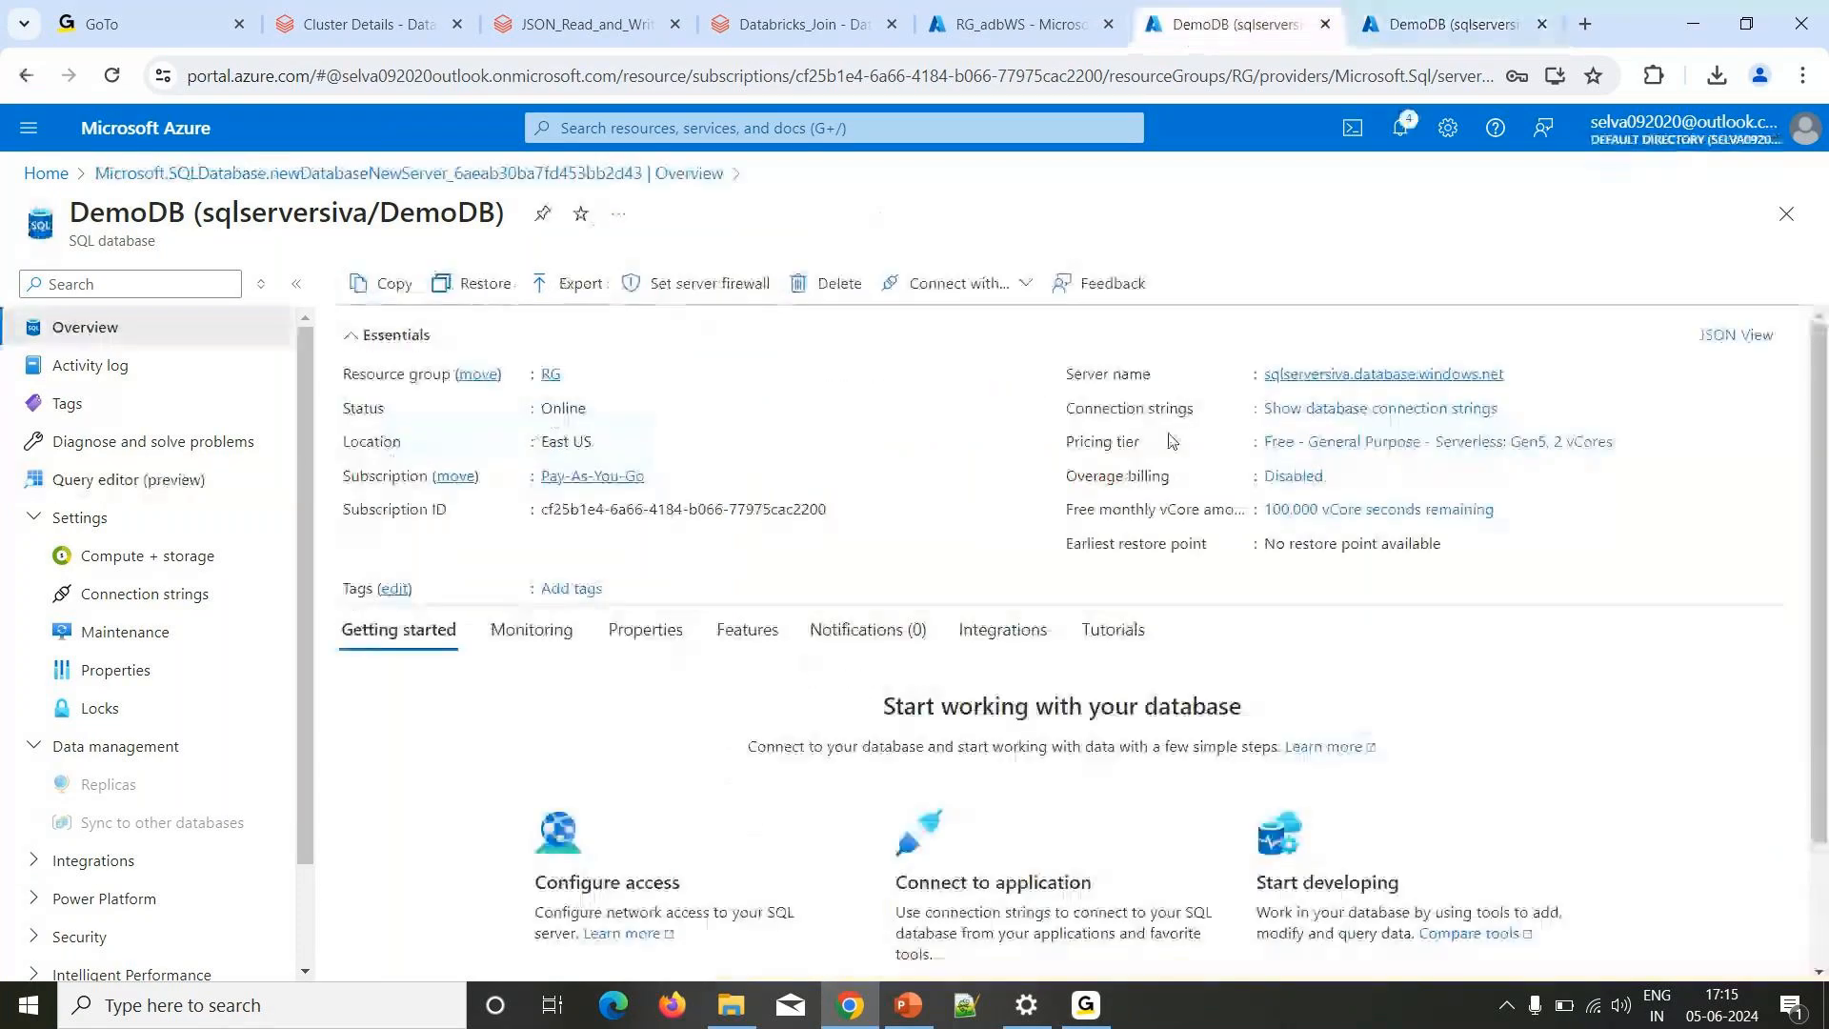
click(800, 24)
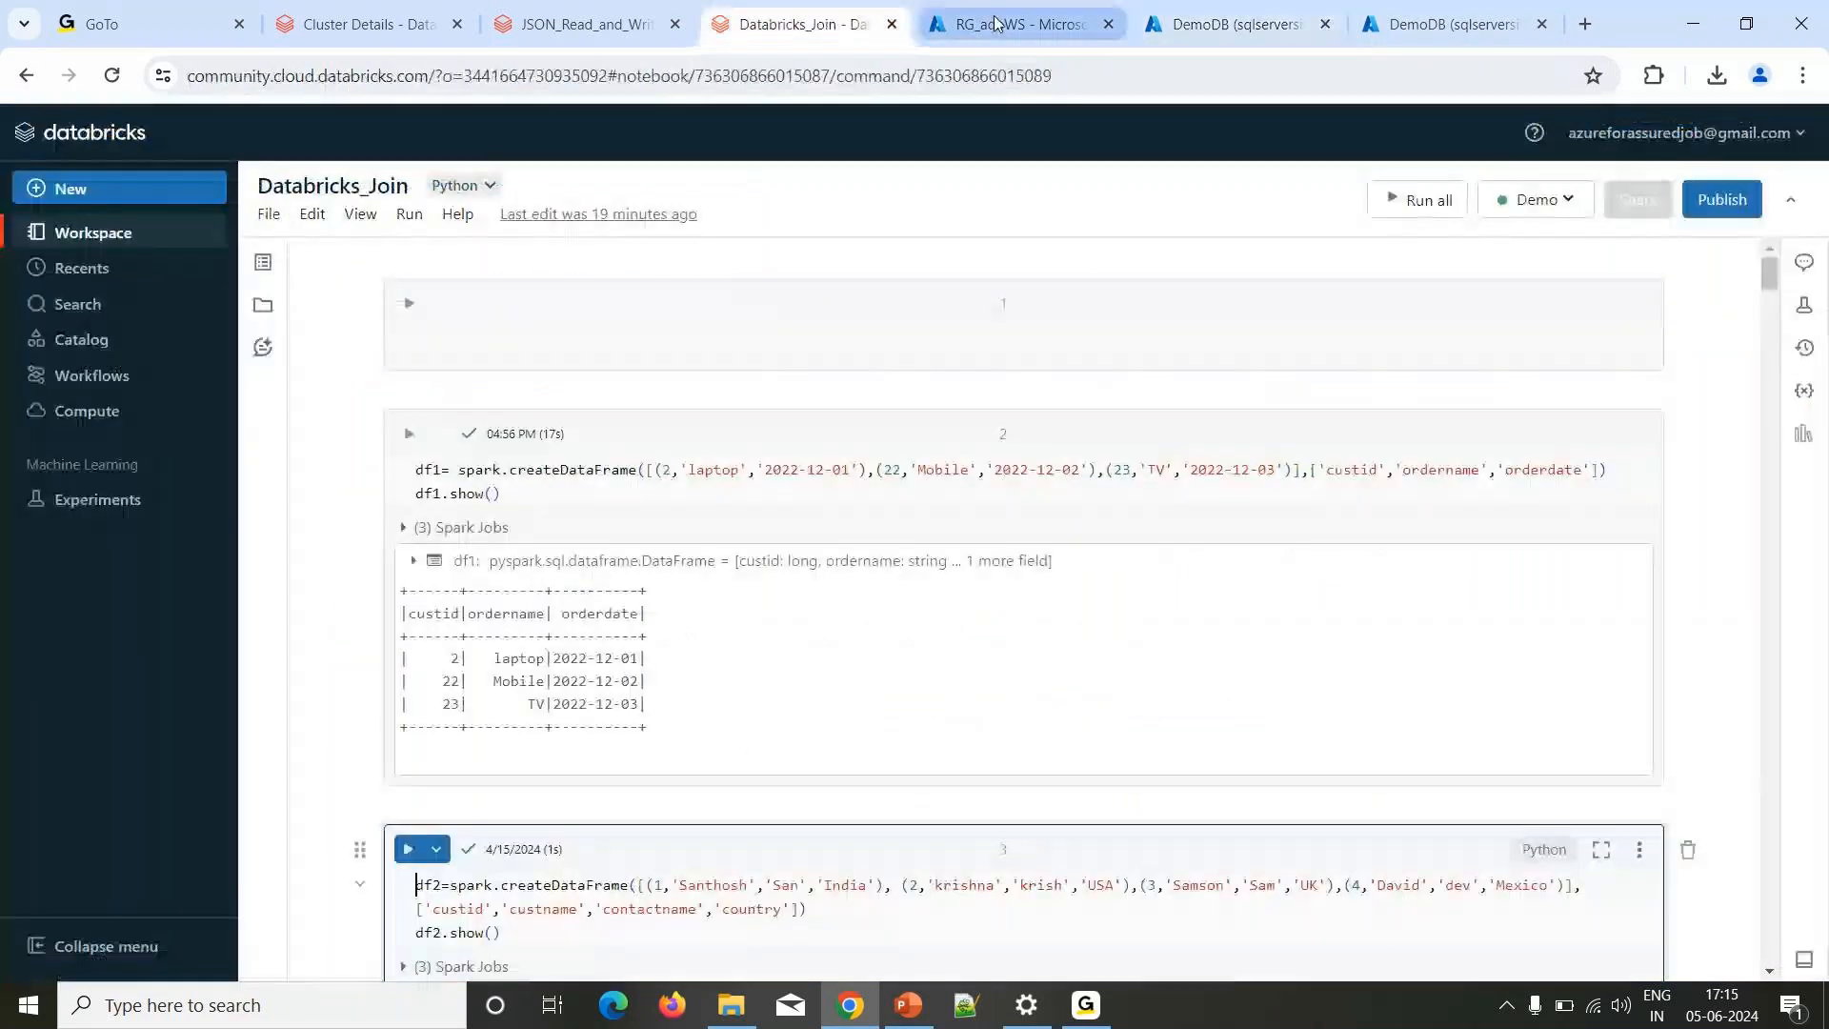
click(994, 24)
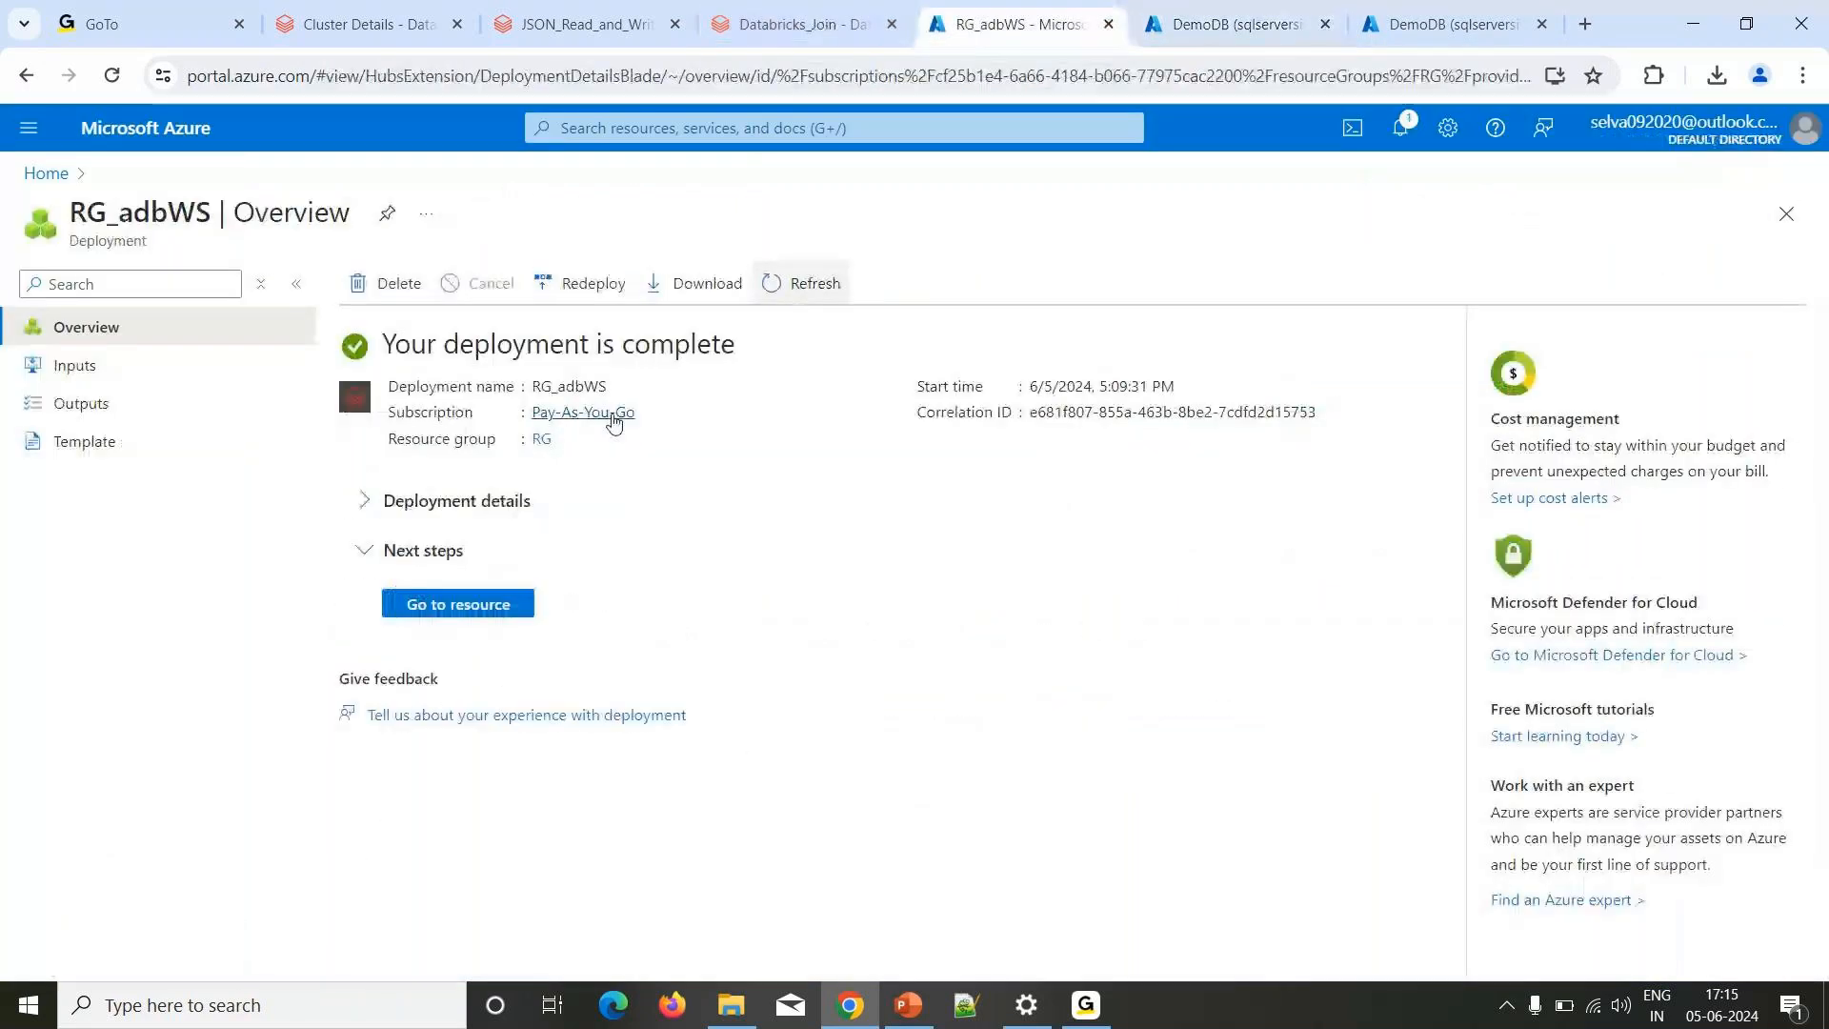
click(453, 602)
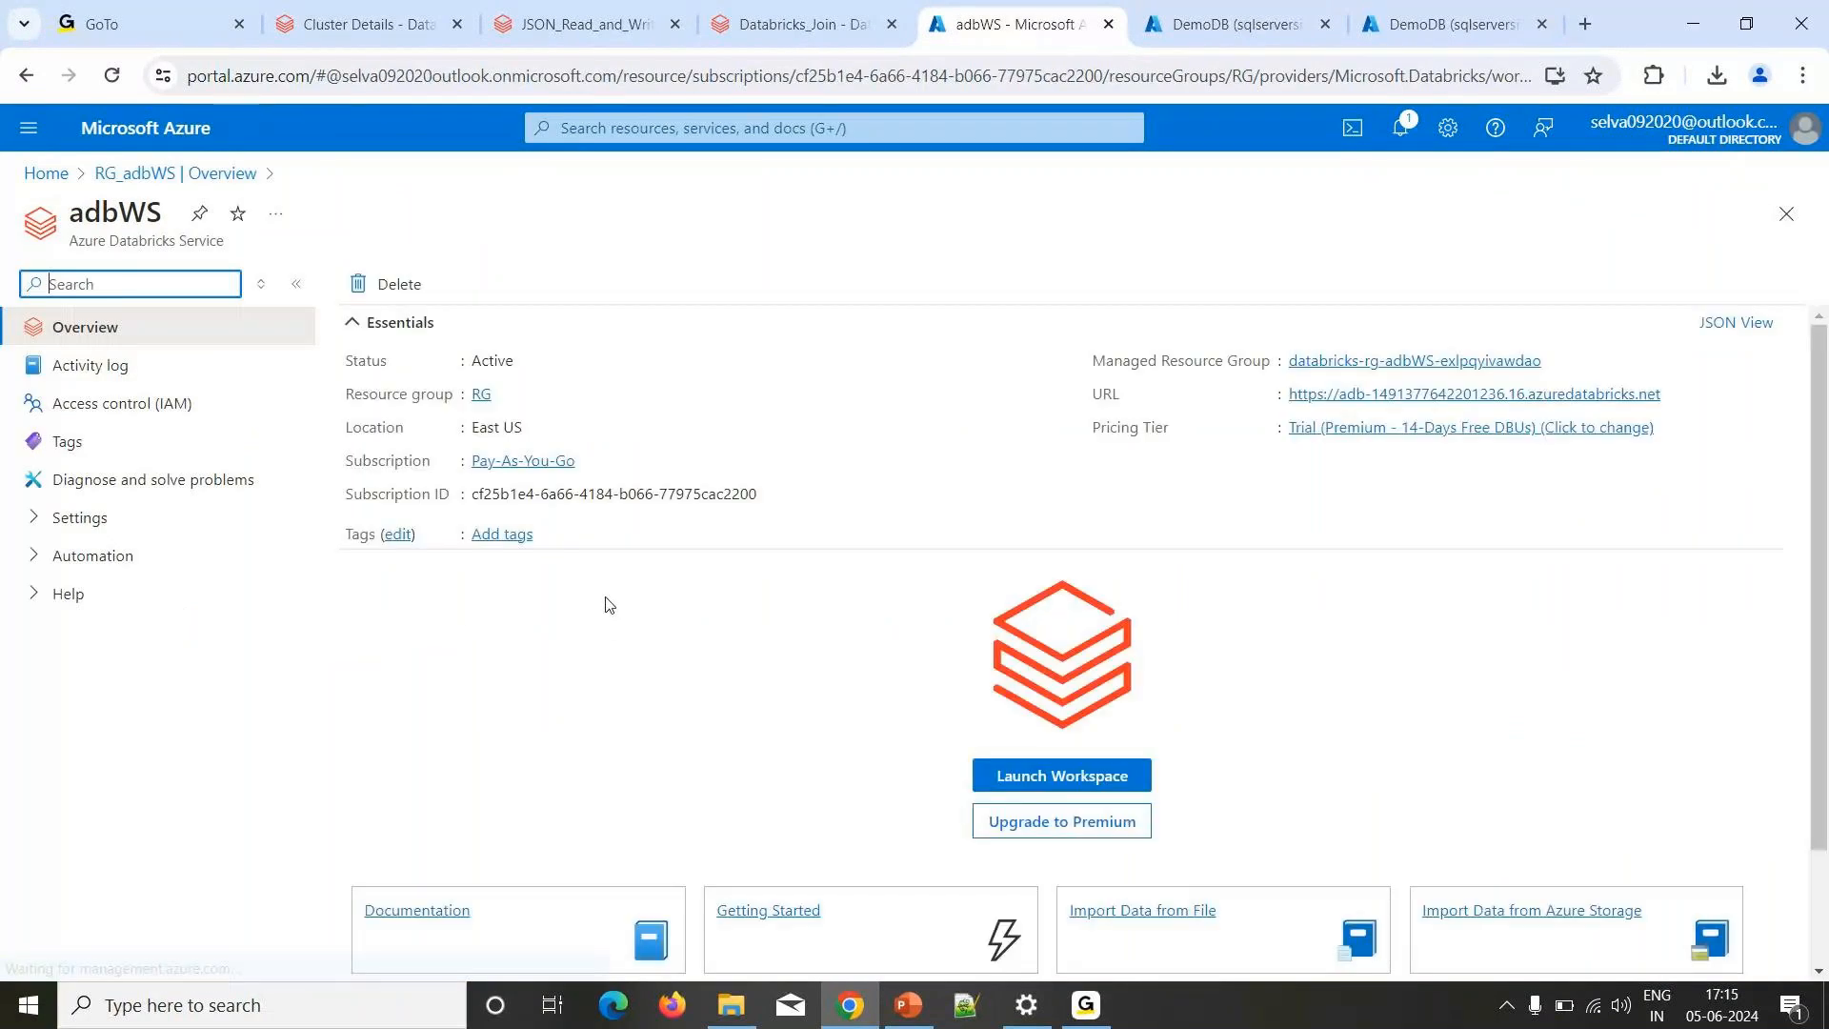
click(1041, 772)
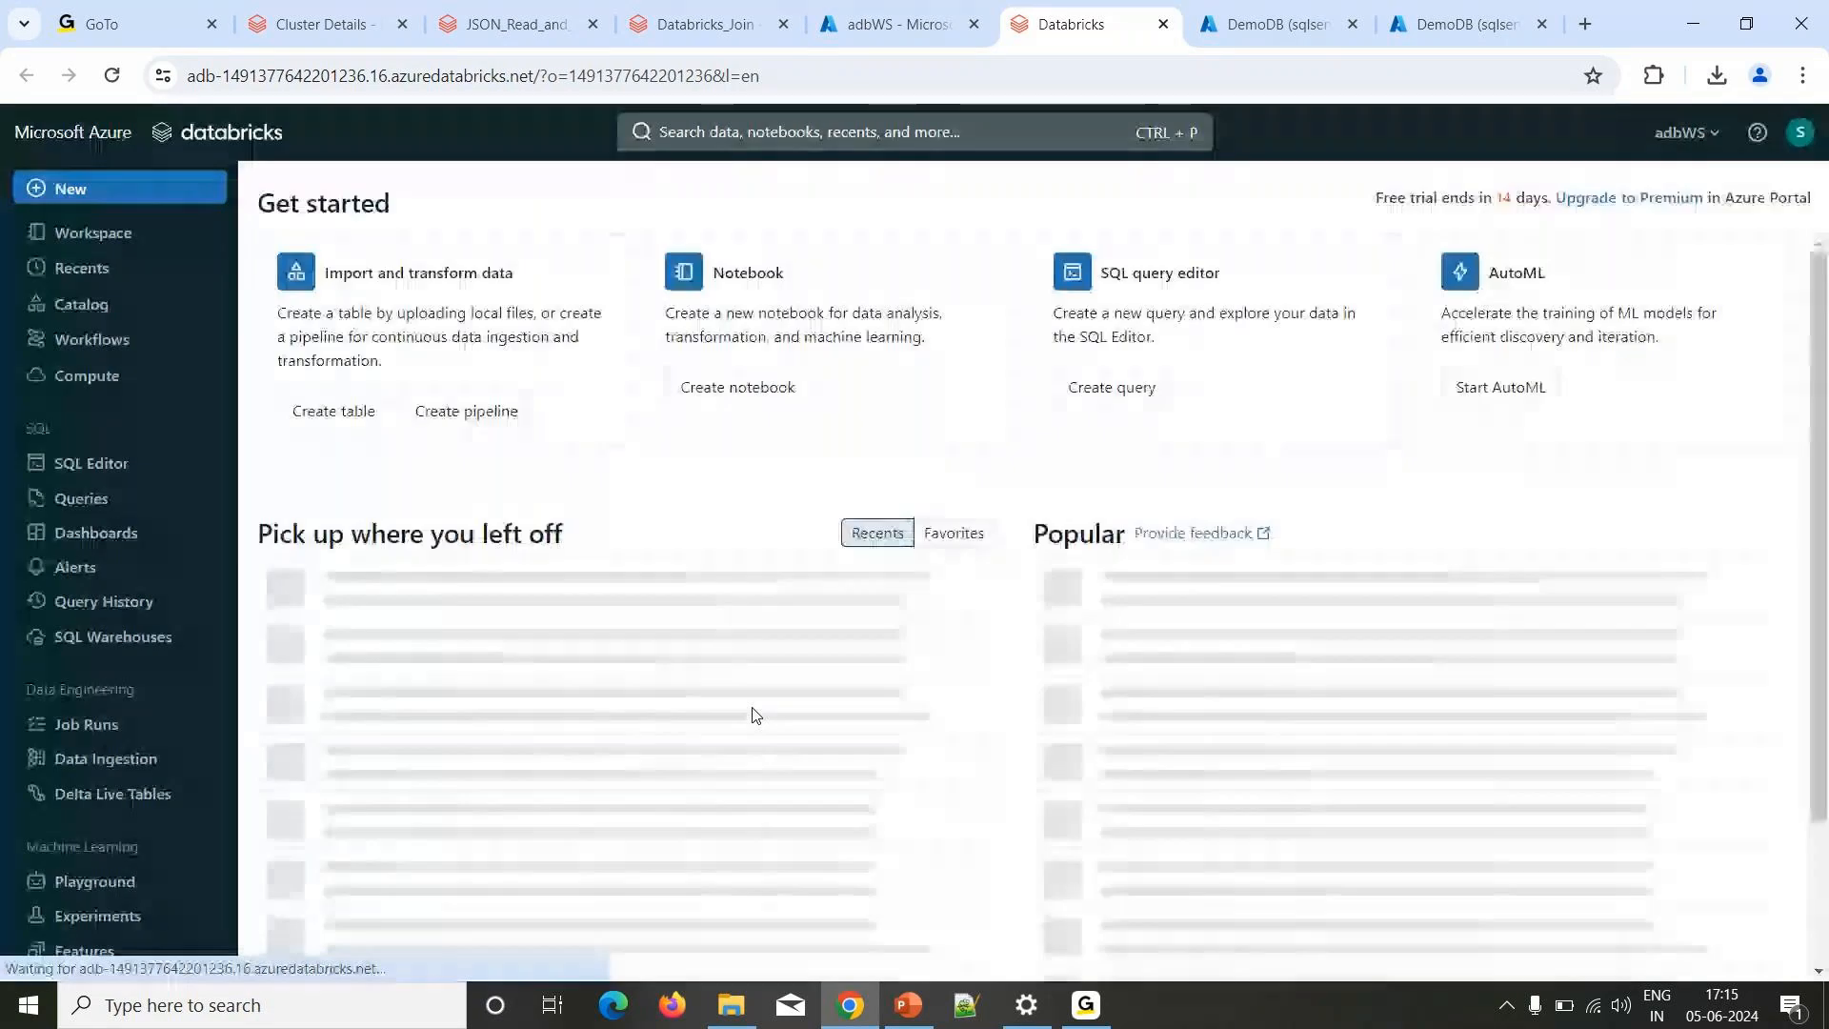
Start a new all-purpose compute in the workspace and name it Demo.
click(103, 381)
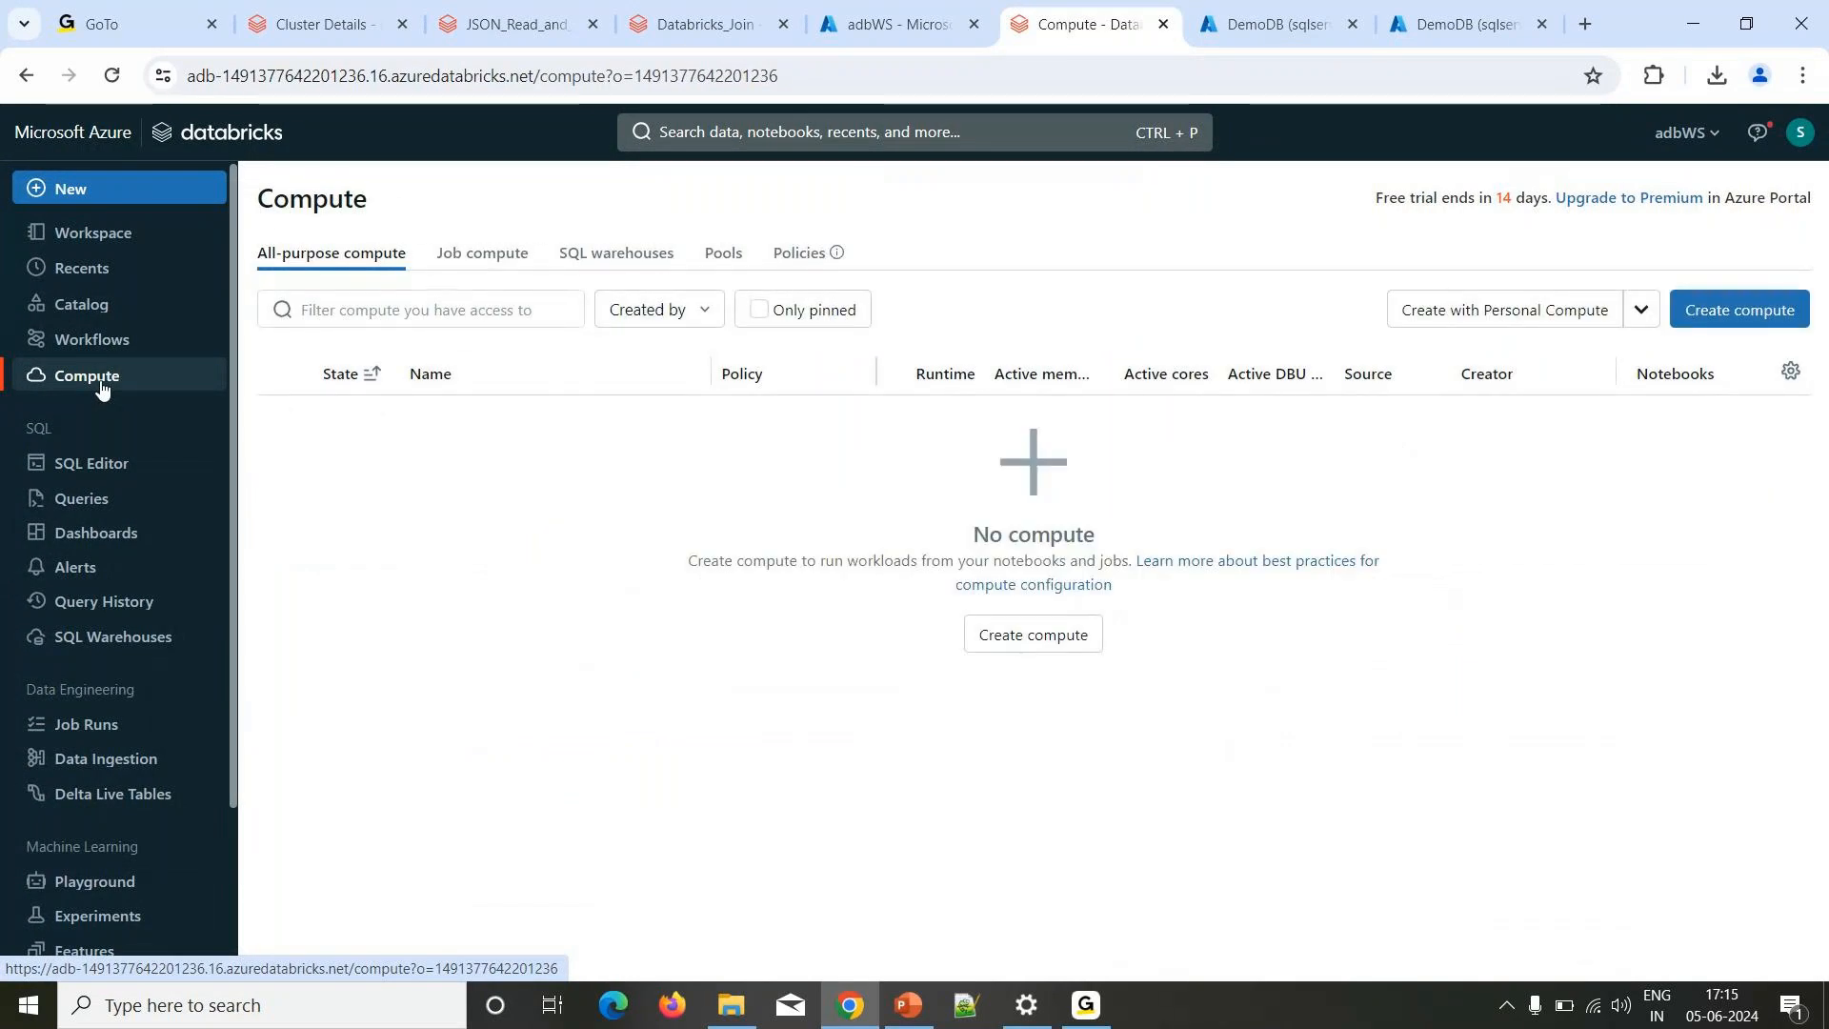
click(1742, 321)
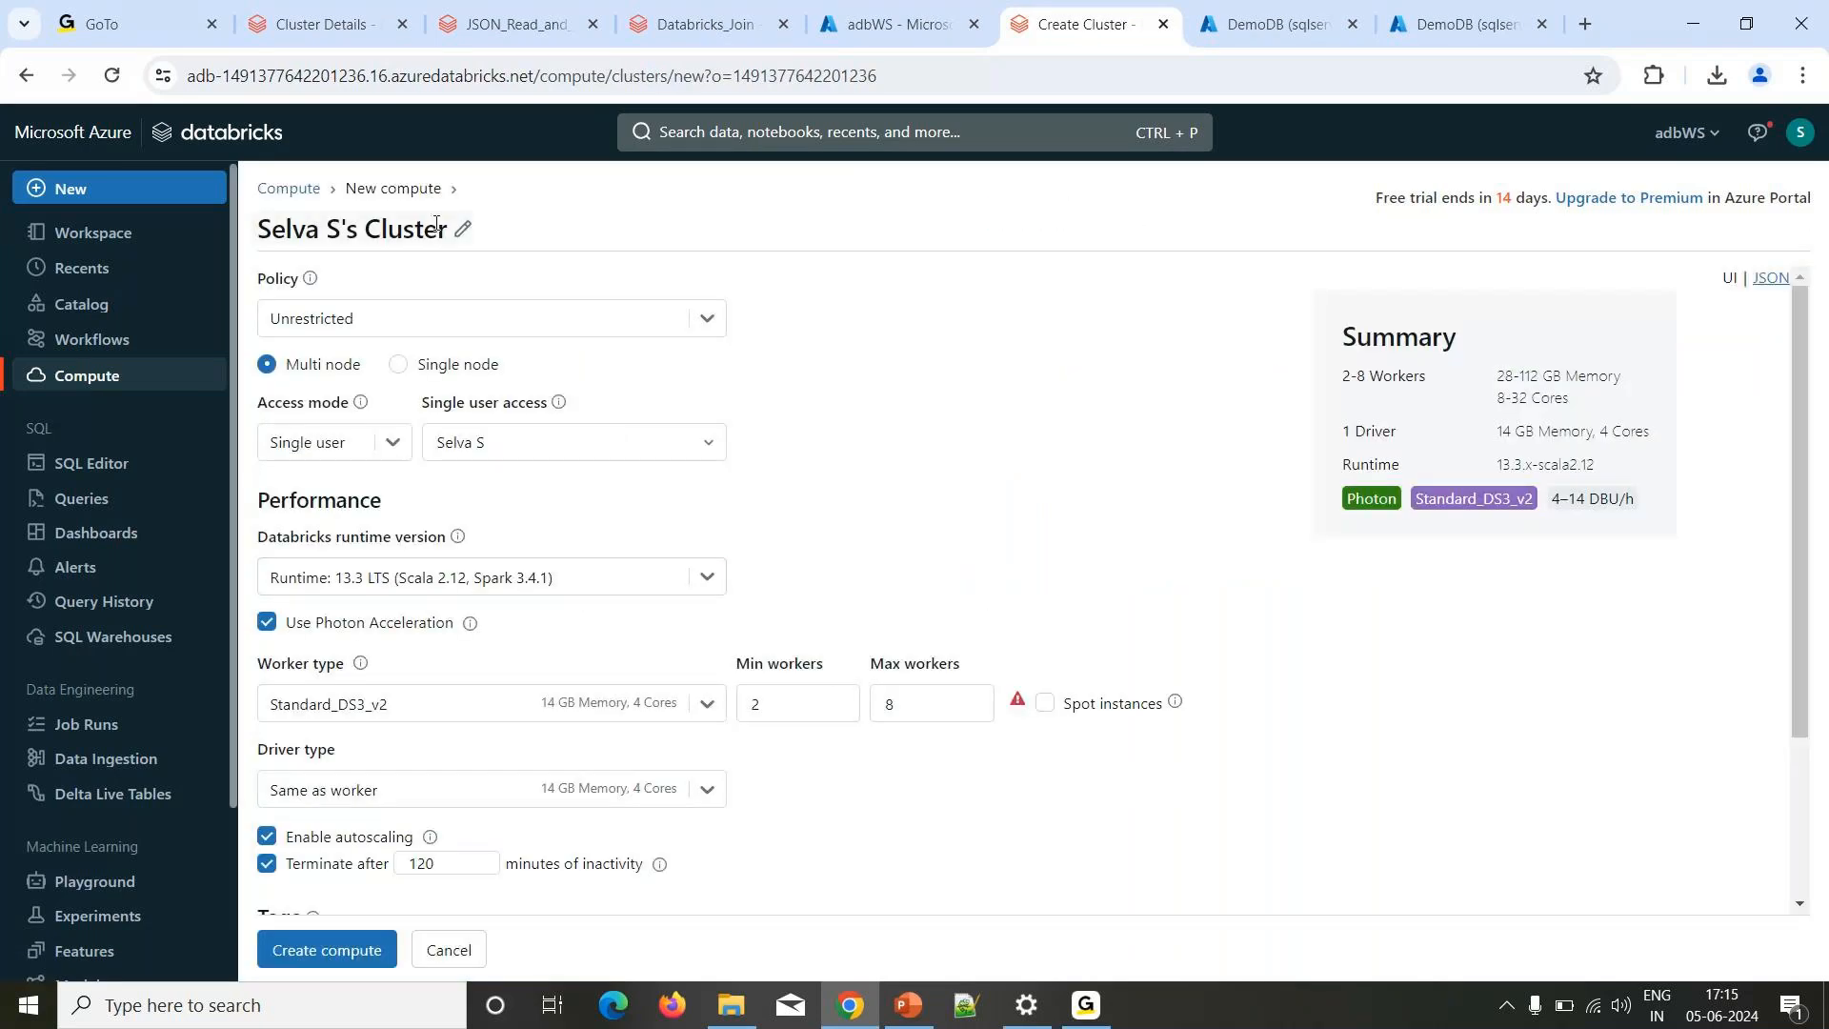
click(463, 229)
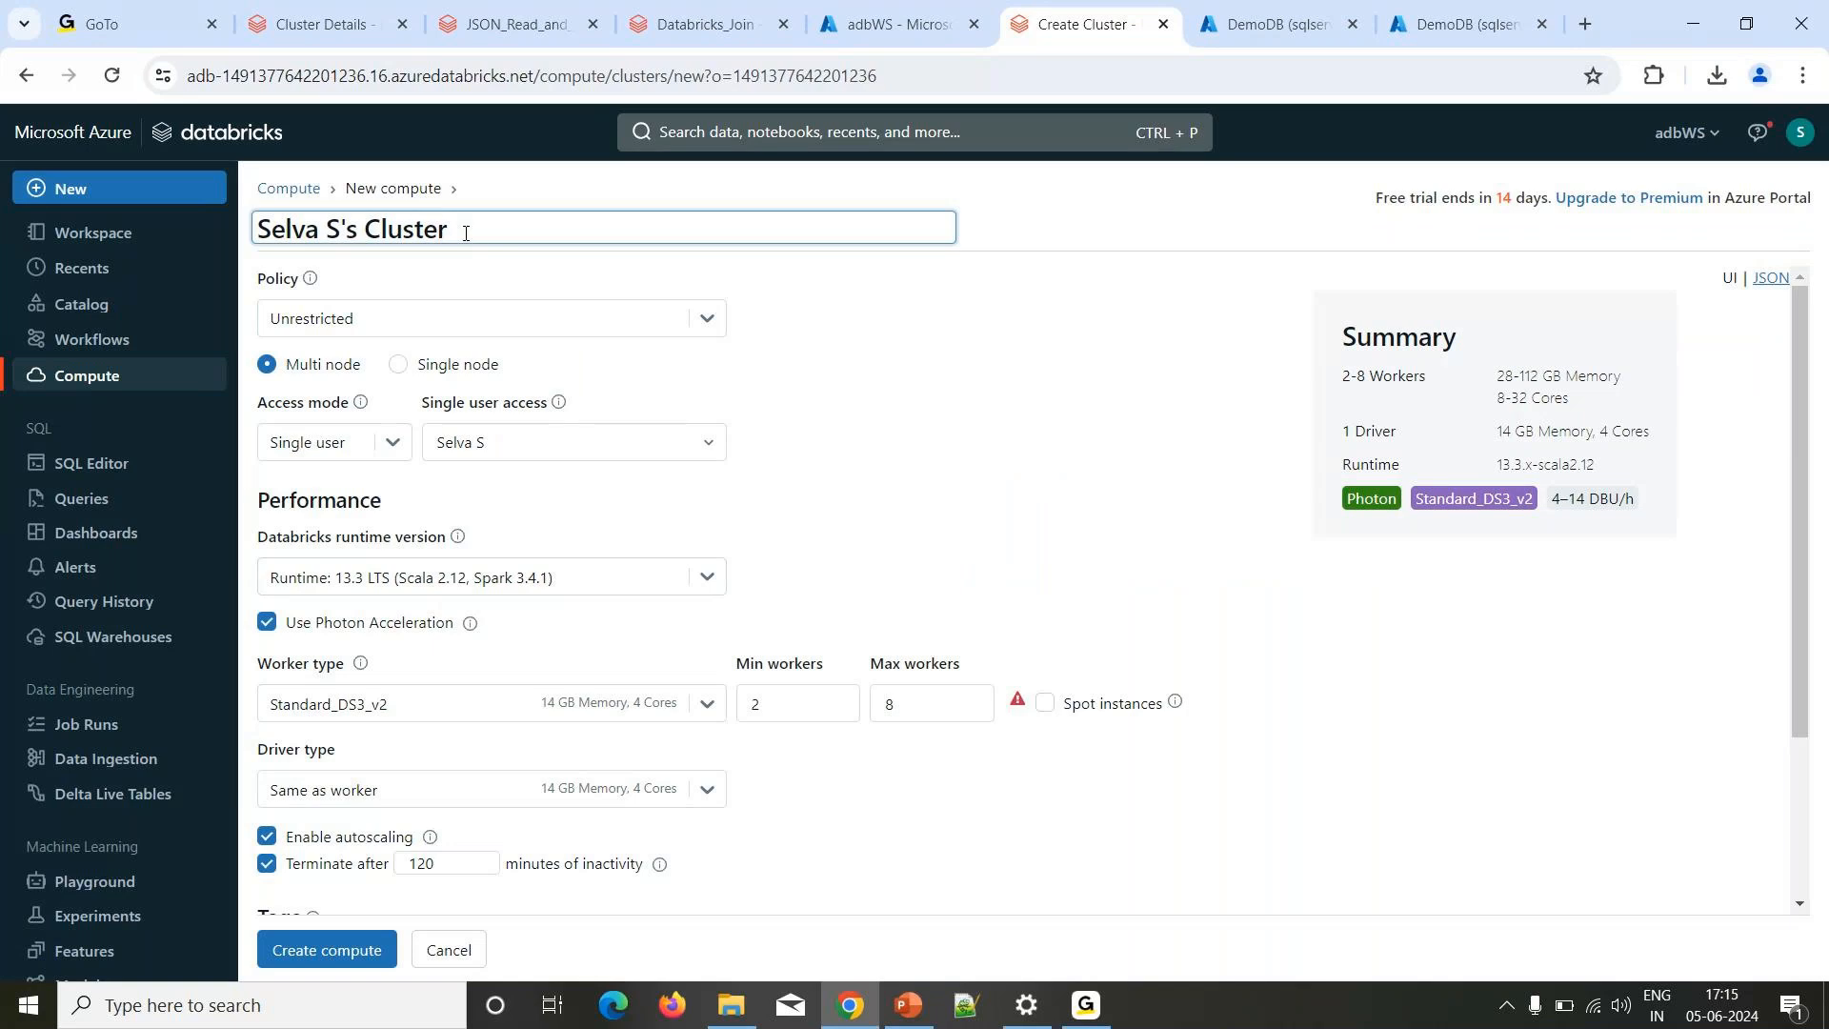
key(ctrl+a)
text(Demo)
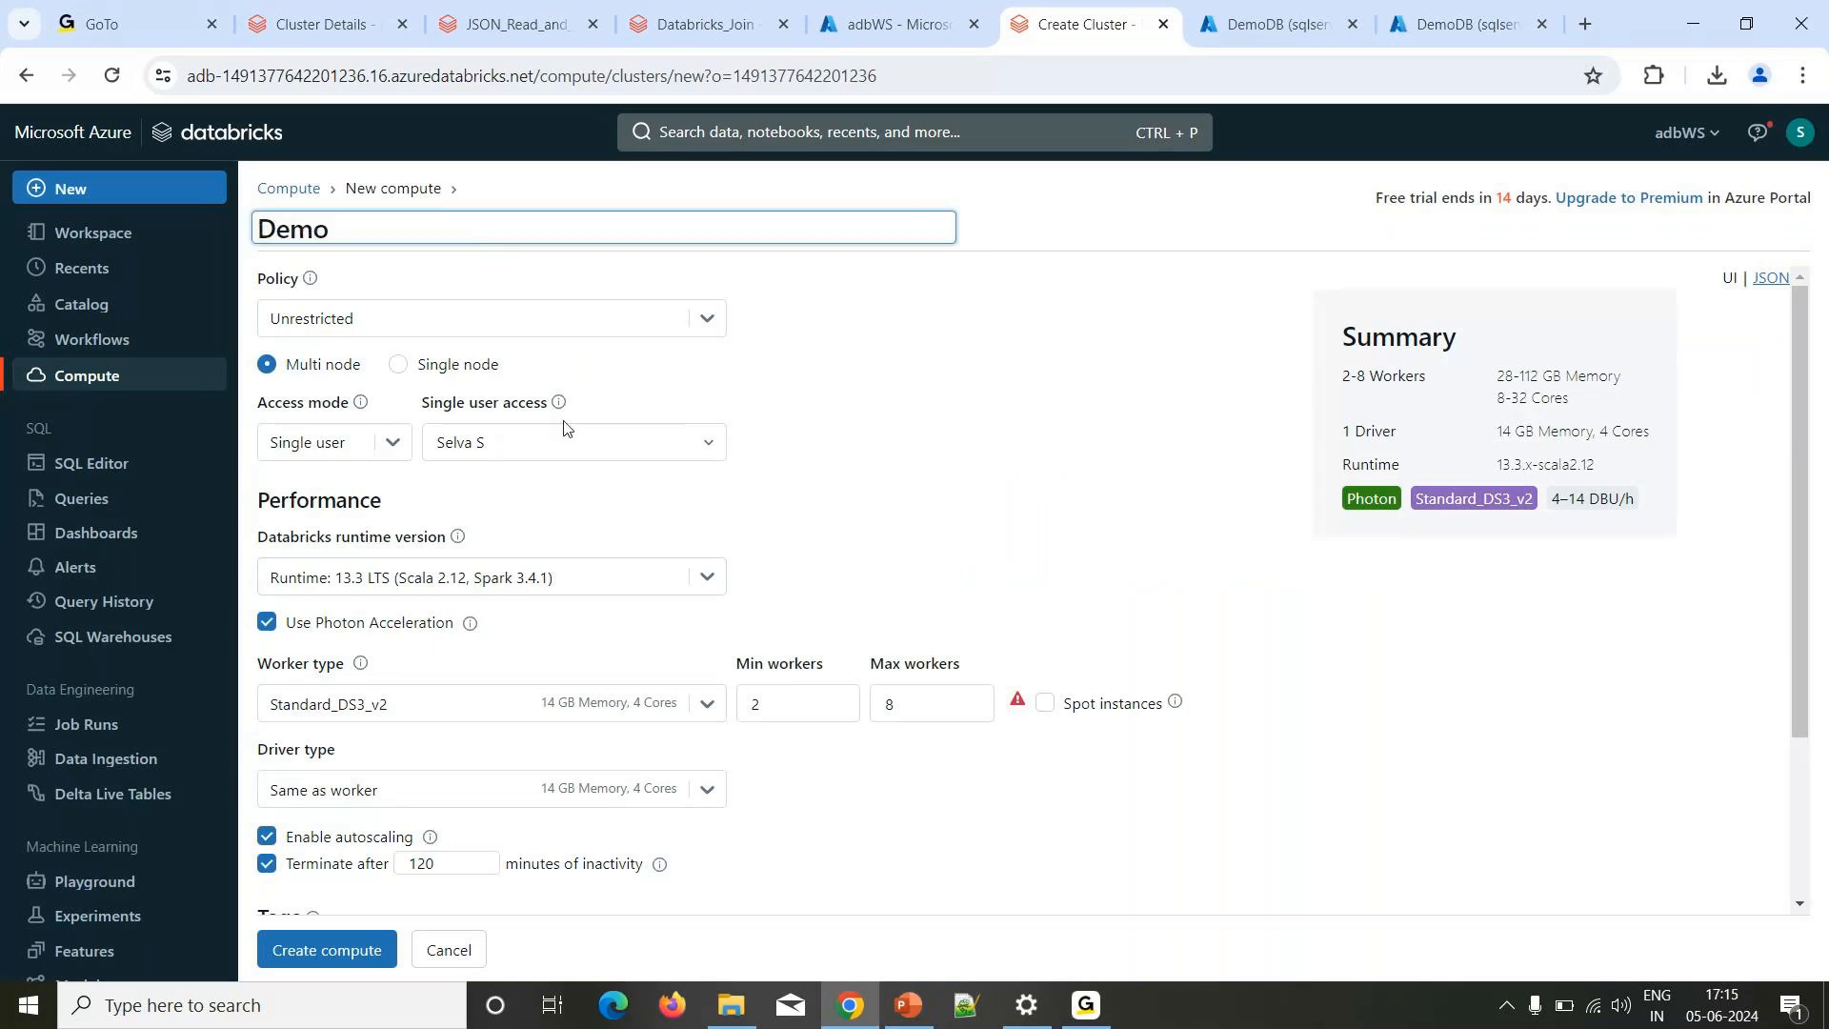
Make the Demo compute single node, set termination after 20 minutes of inactivity, and create it.
click(430, 372)
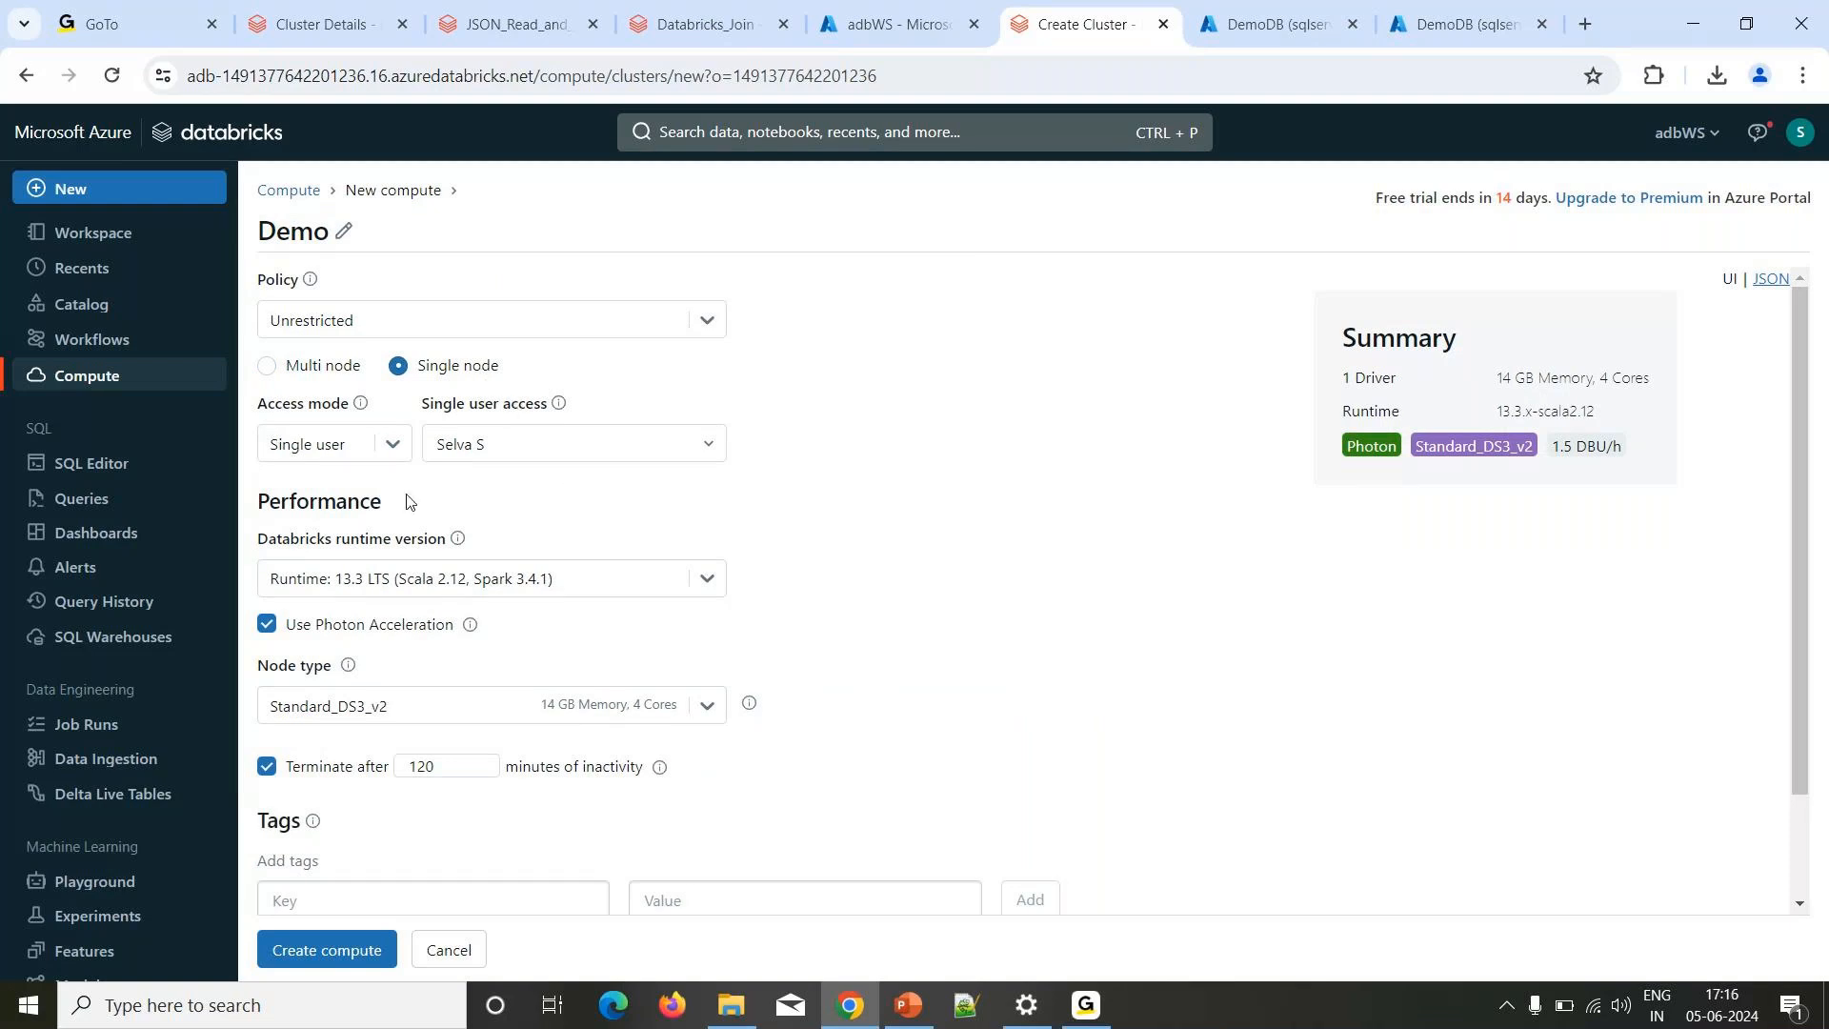
scroll(407, 502, down, 2)
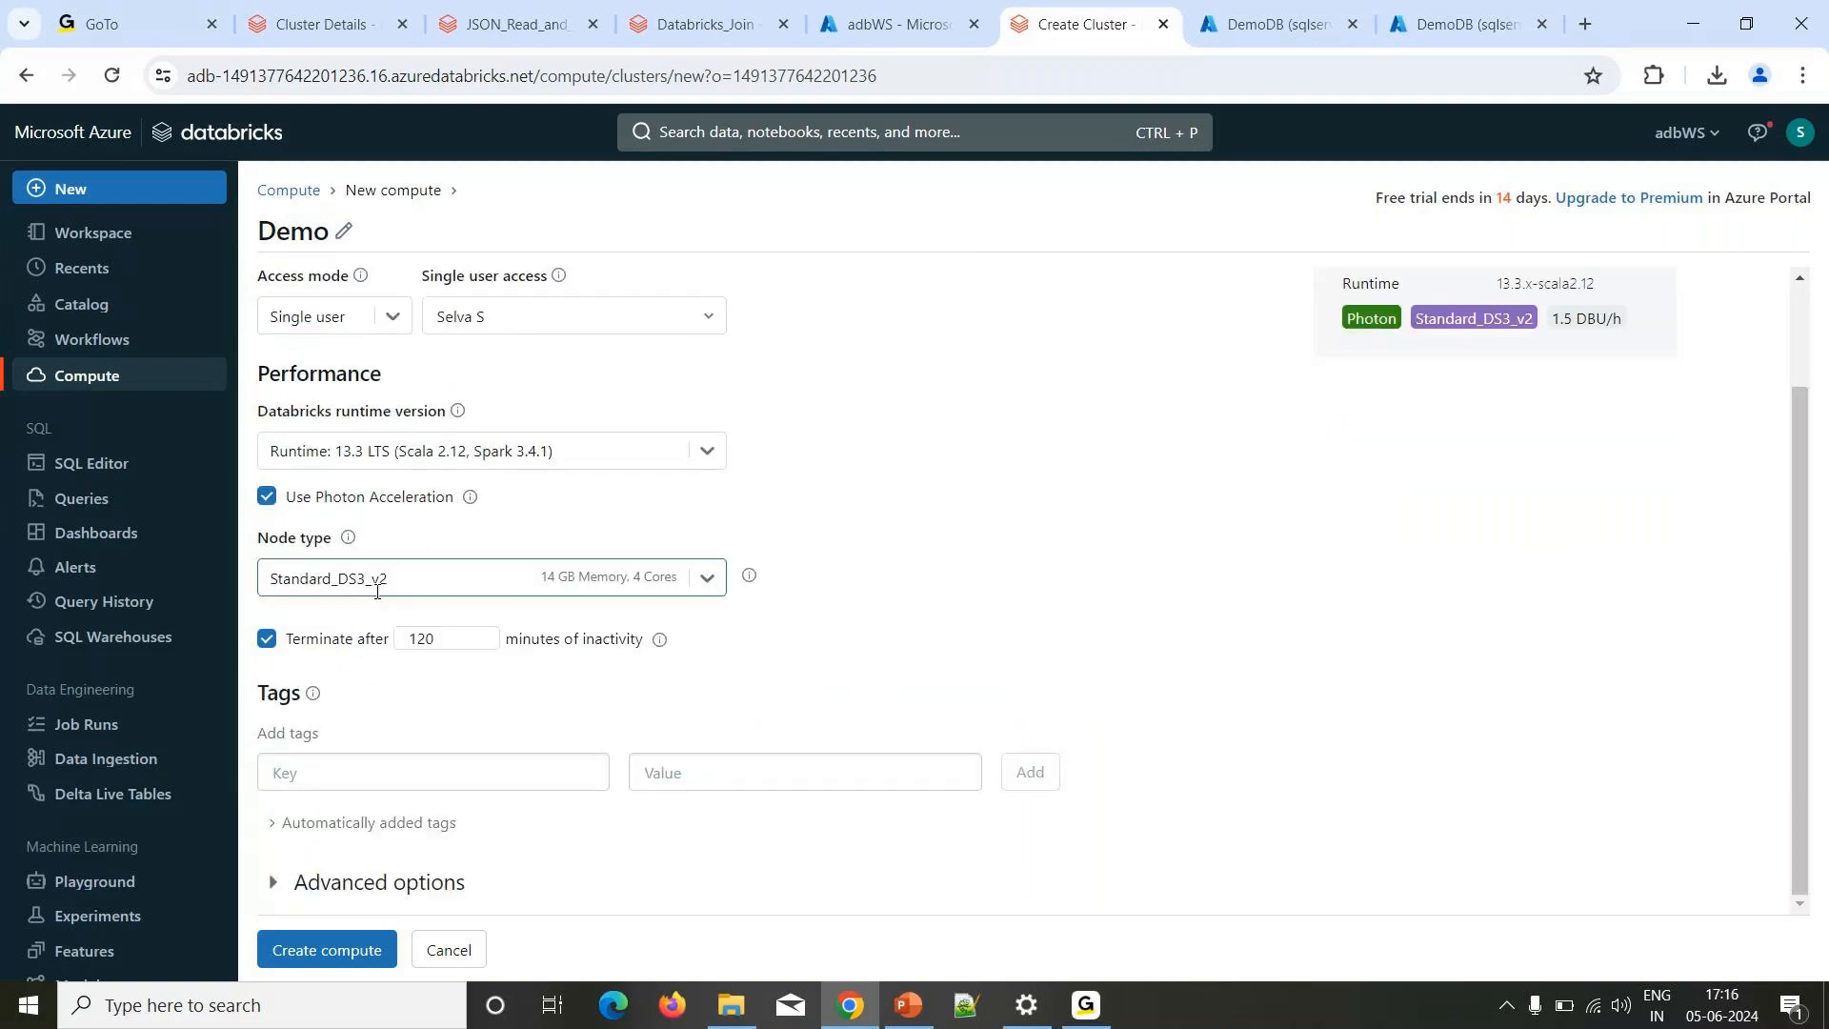
click(363, 642)
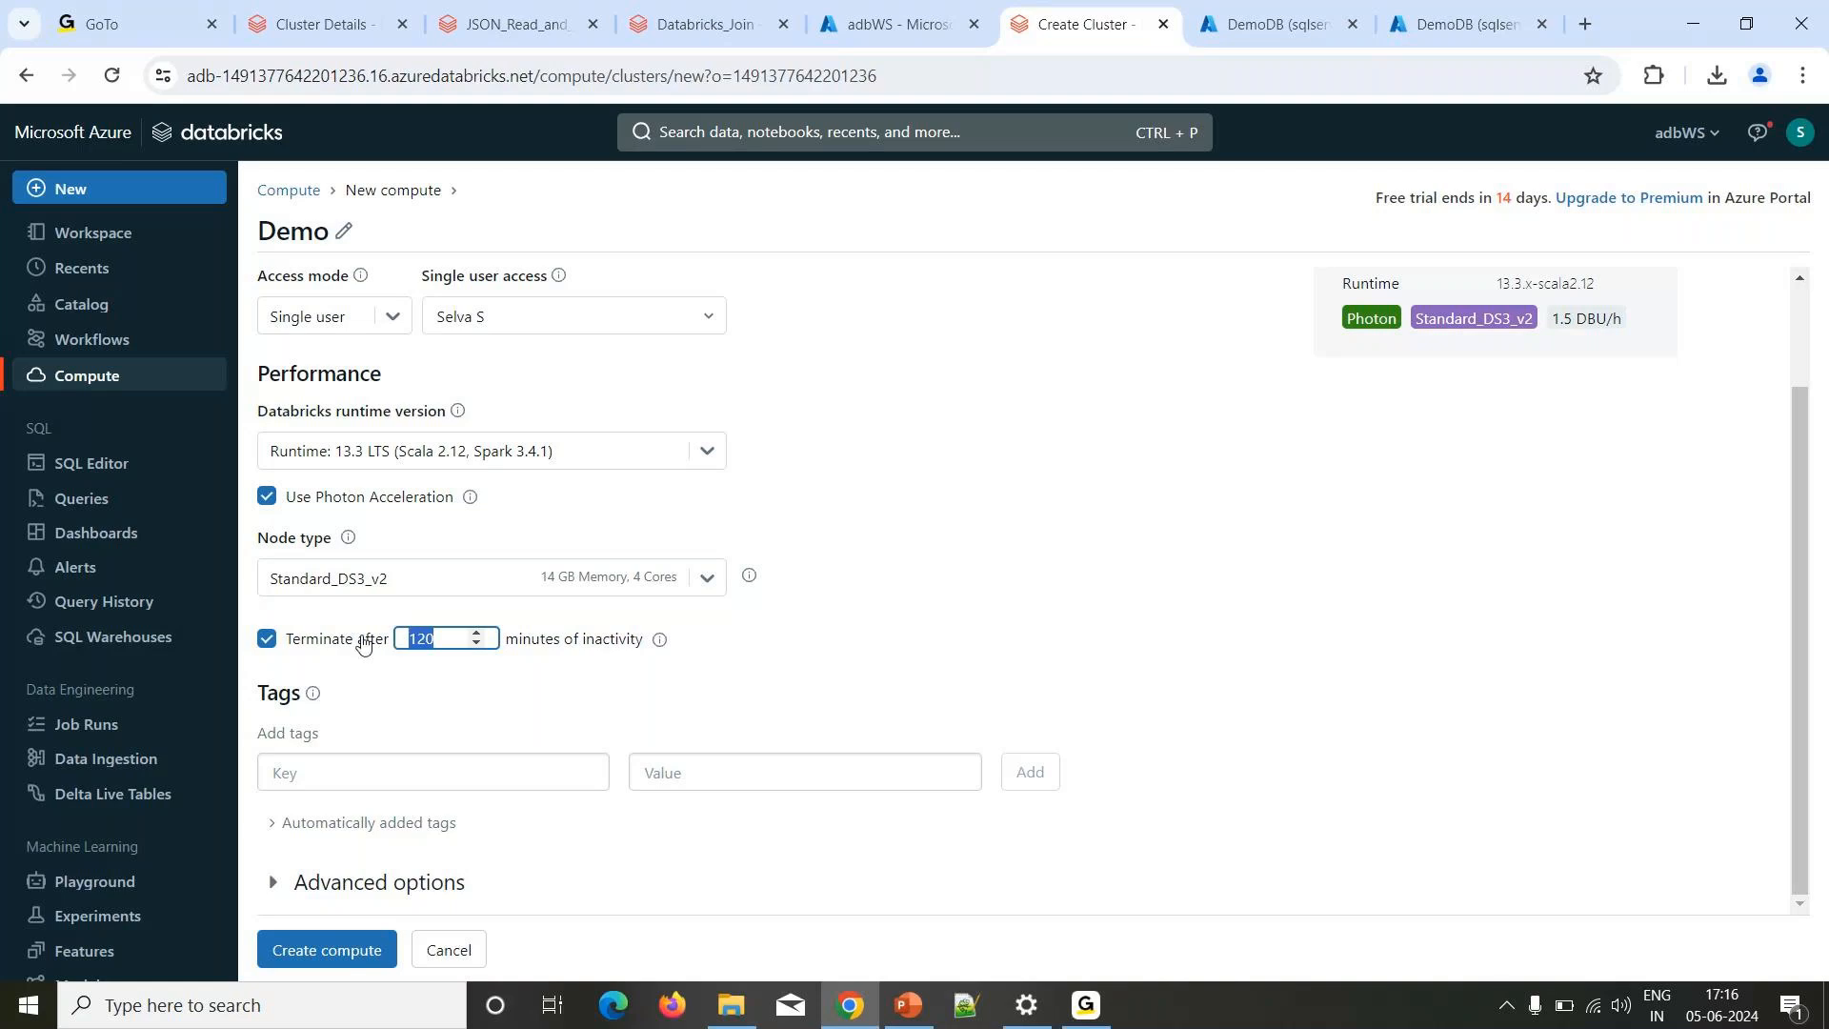
text(20)
click(328, 945)
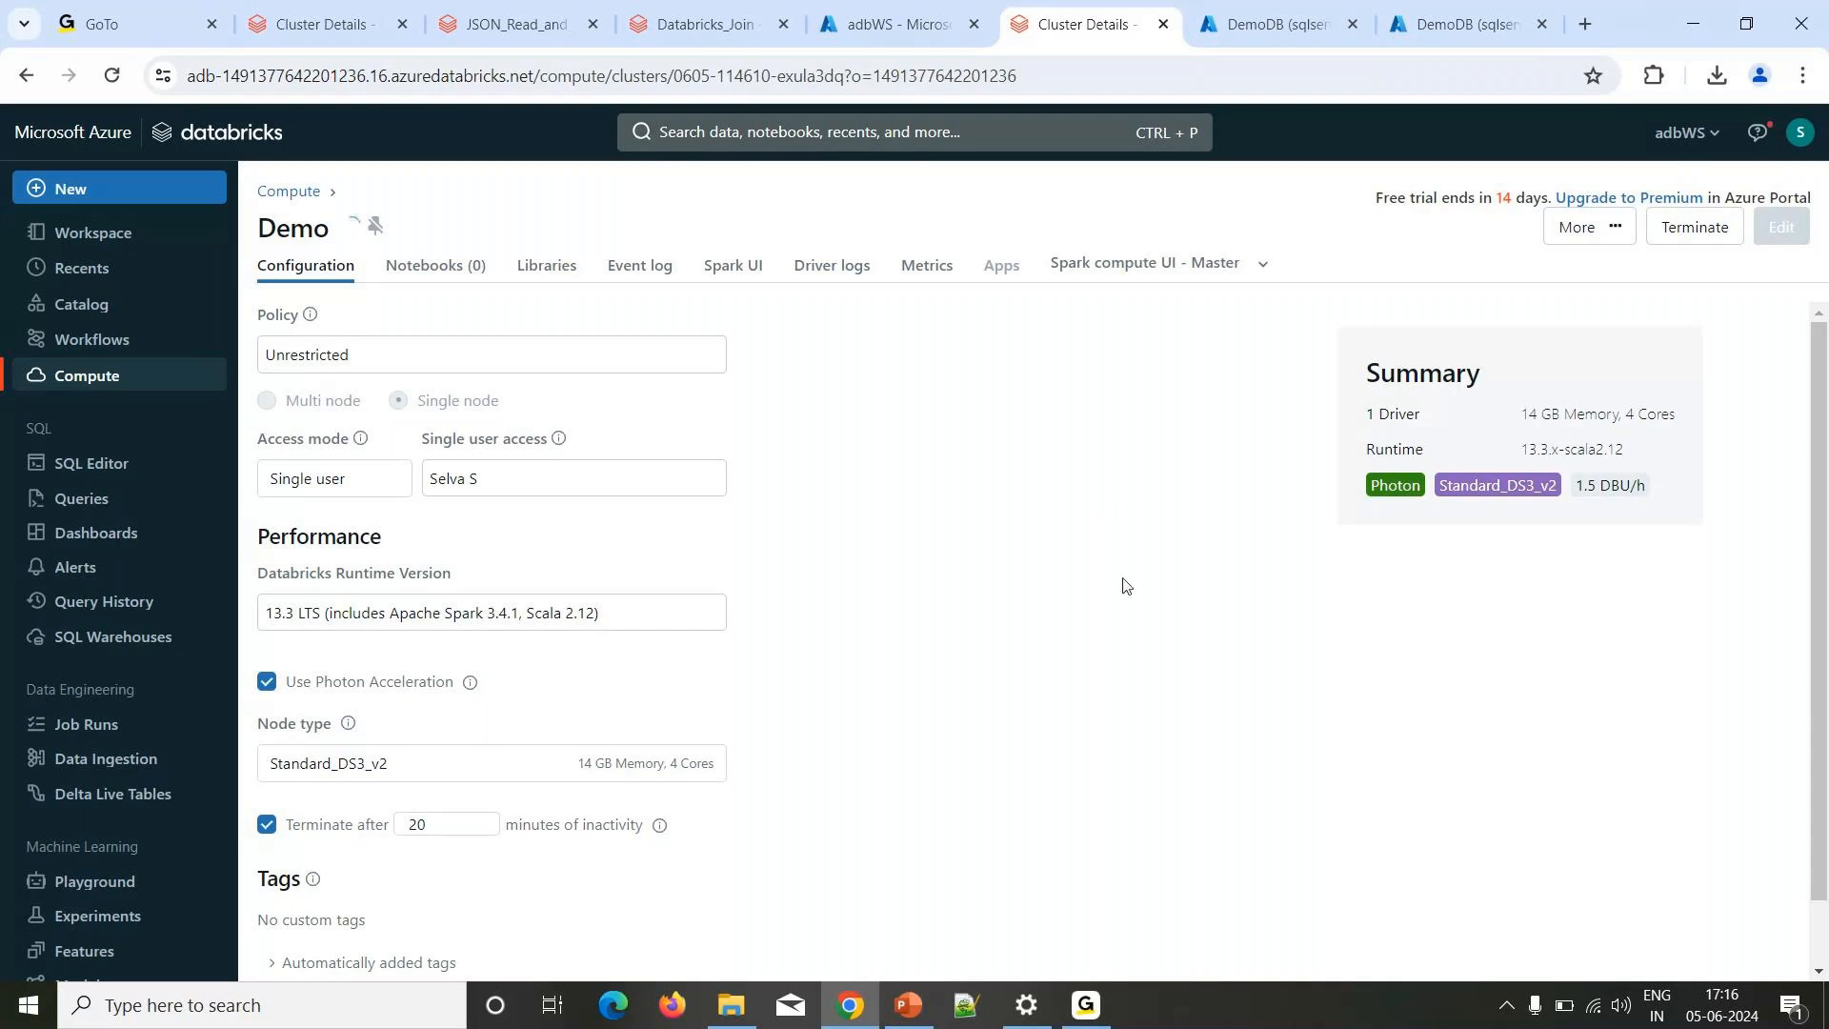
Create a new notebook in a separate browser tab and switch to it.
click(105, 193)
right_click(105, 190)
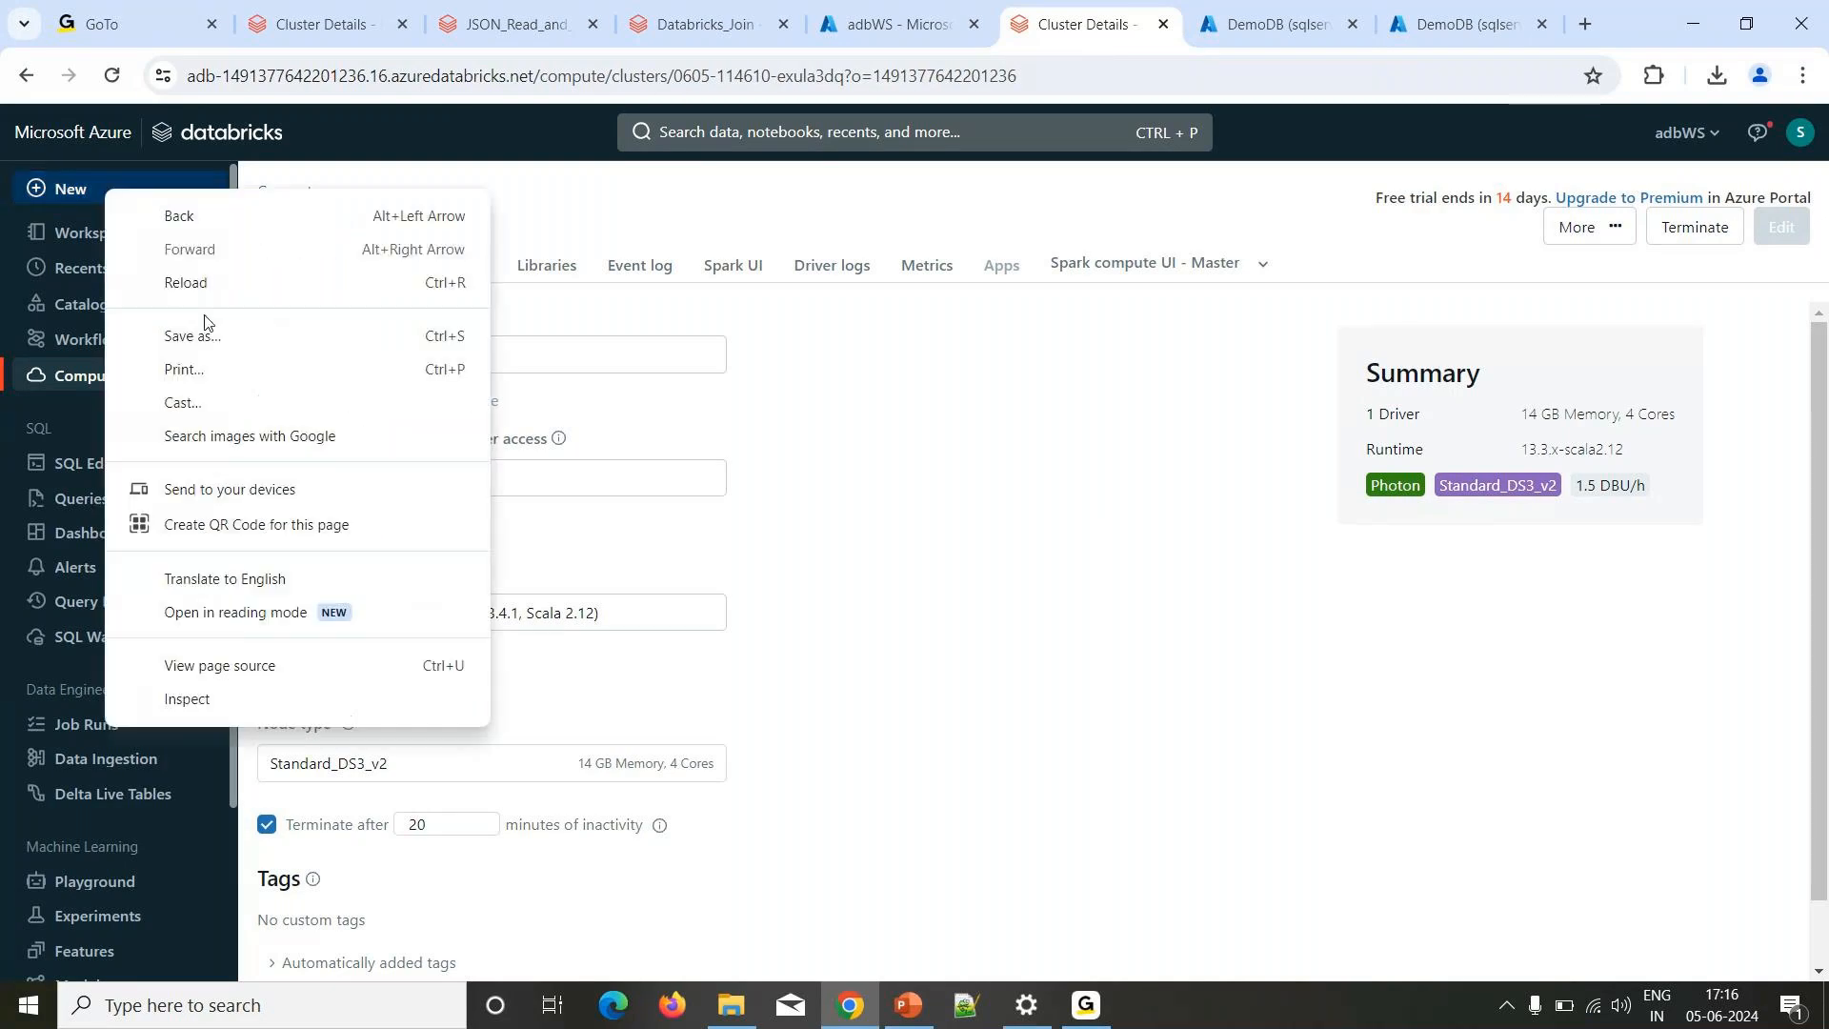
click(81, 197)
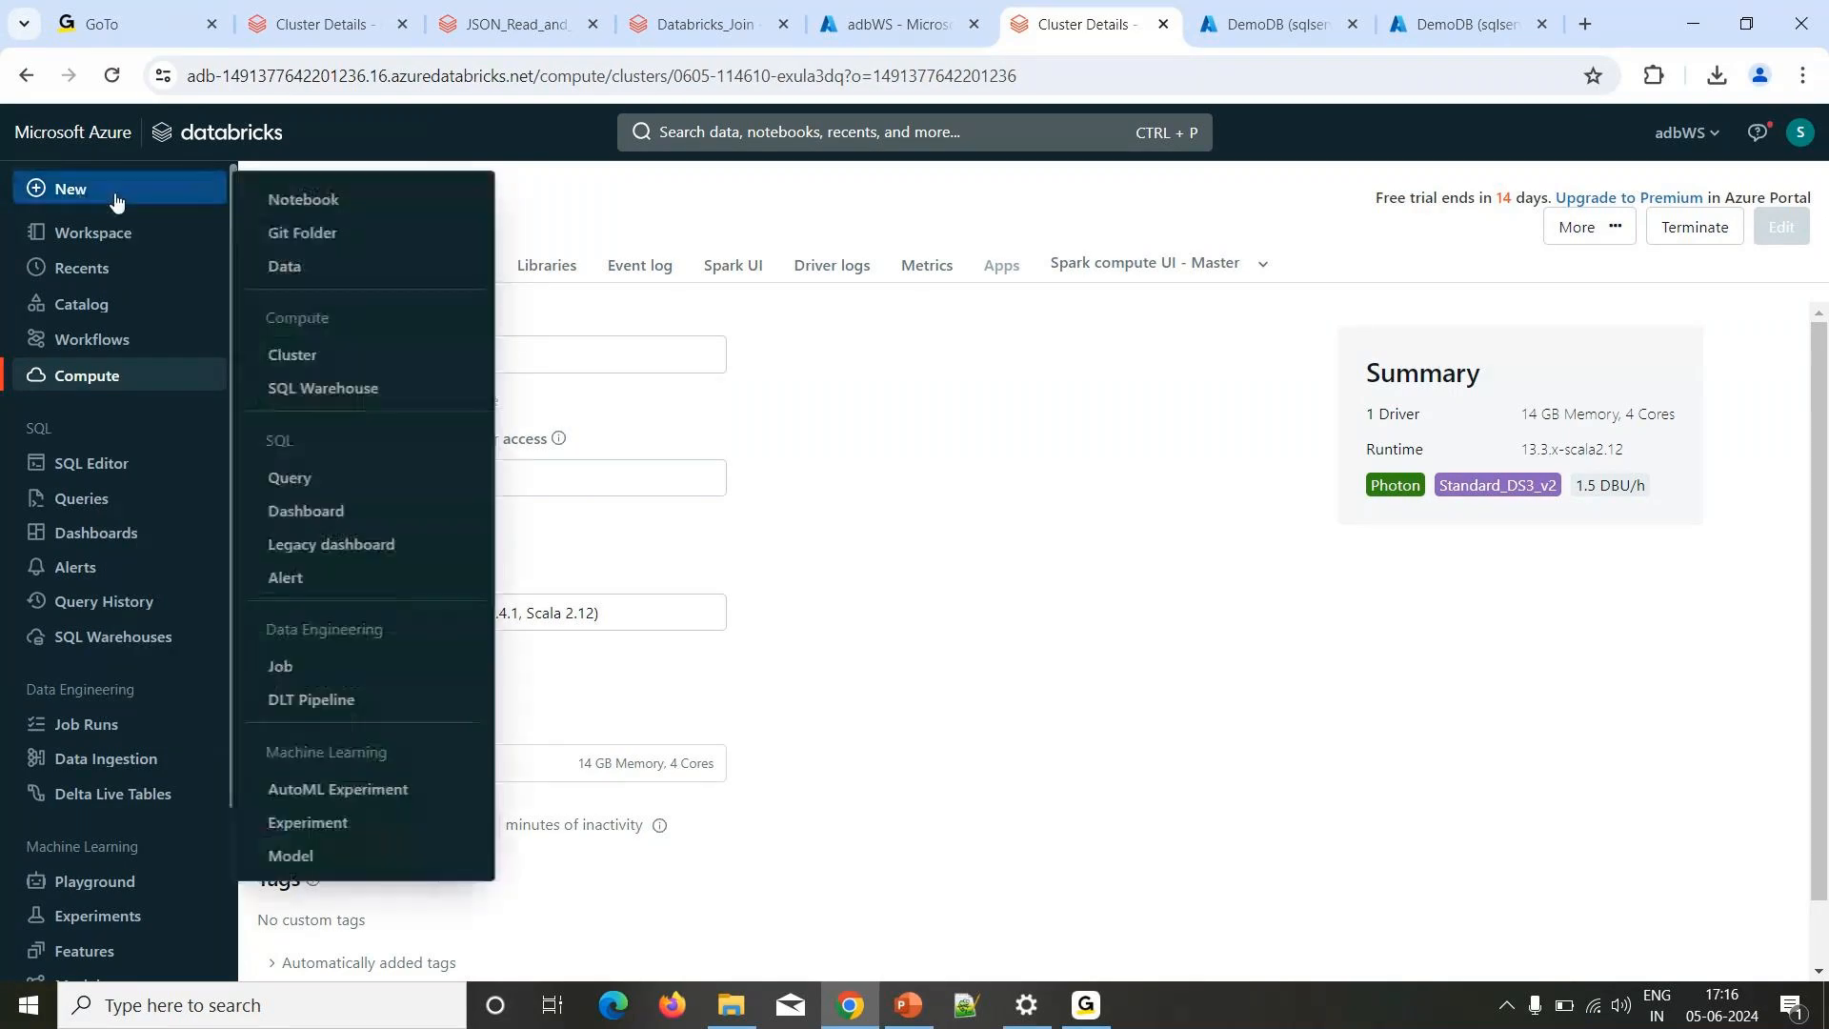
right_click(314, 206)
click(384, 229)
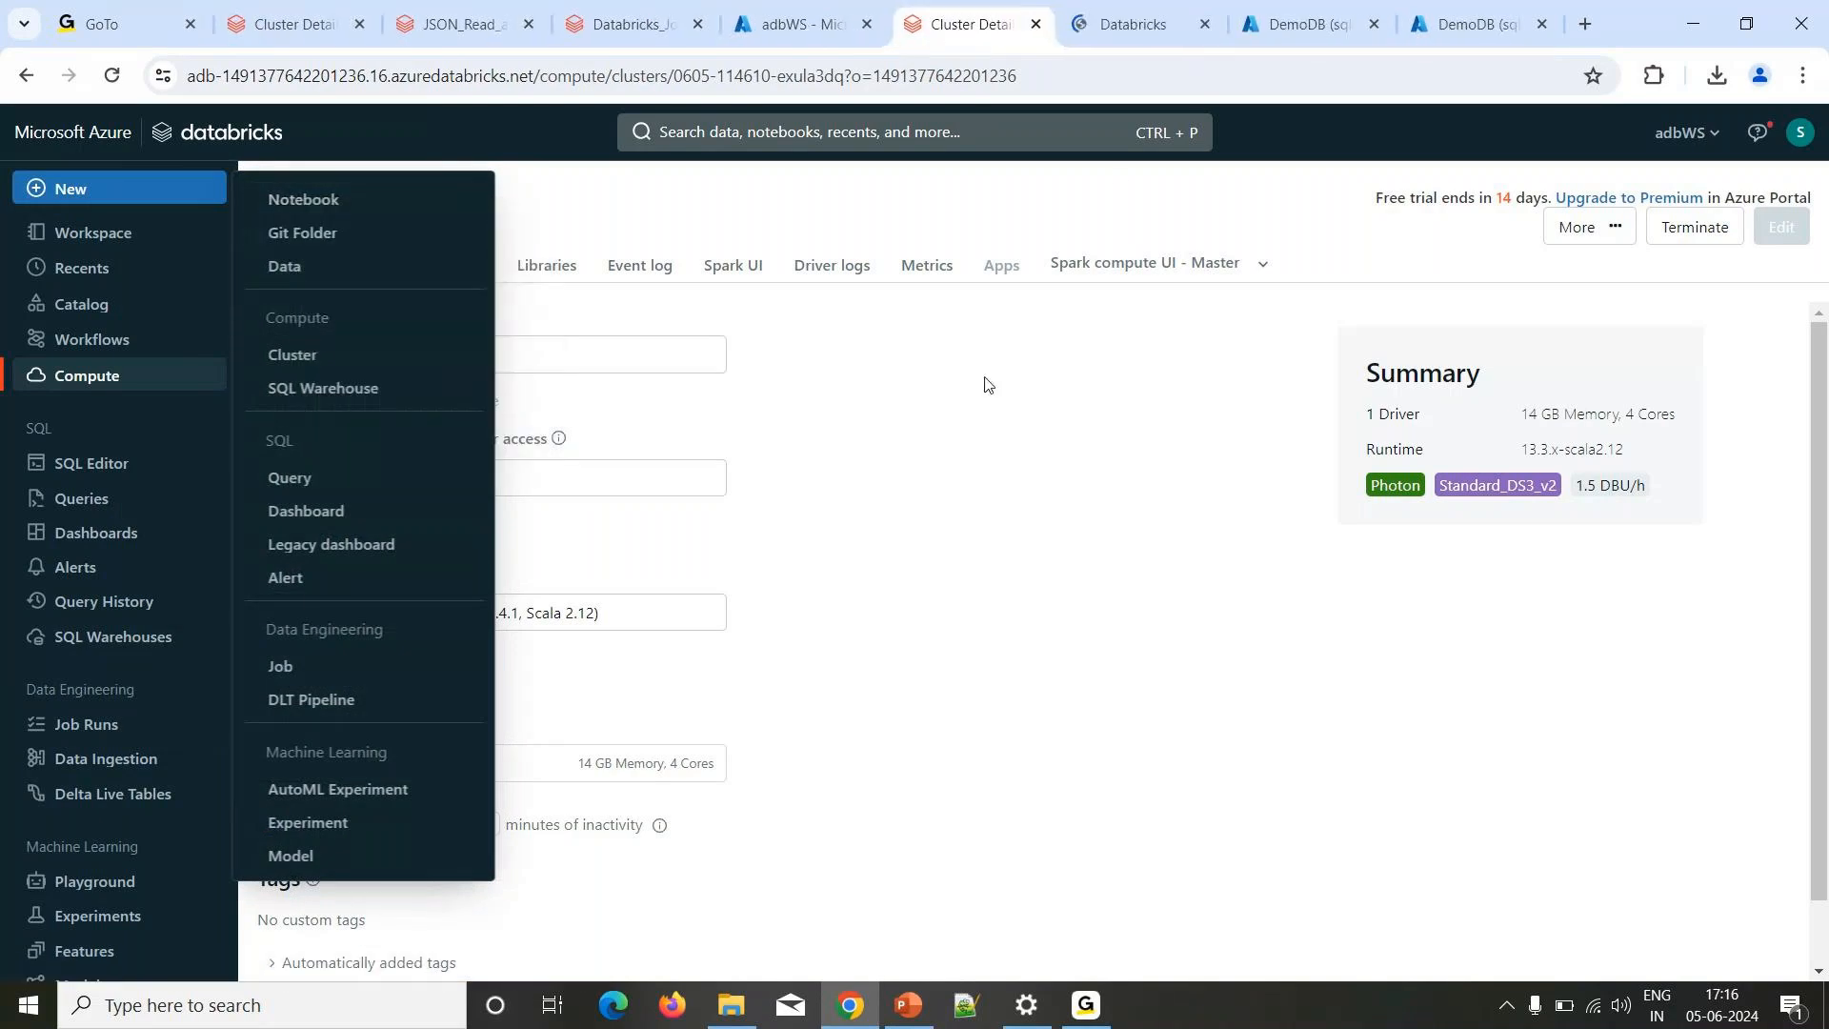
click(1109, 24)
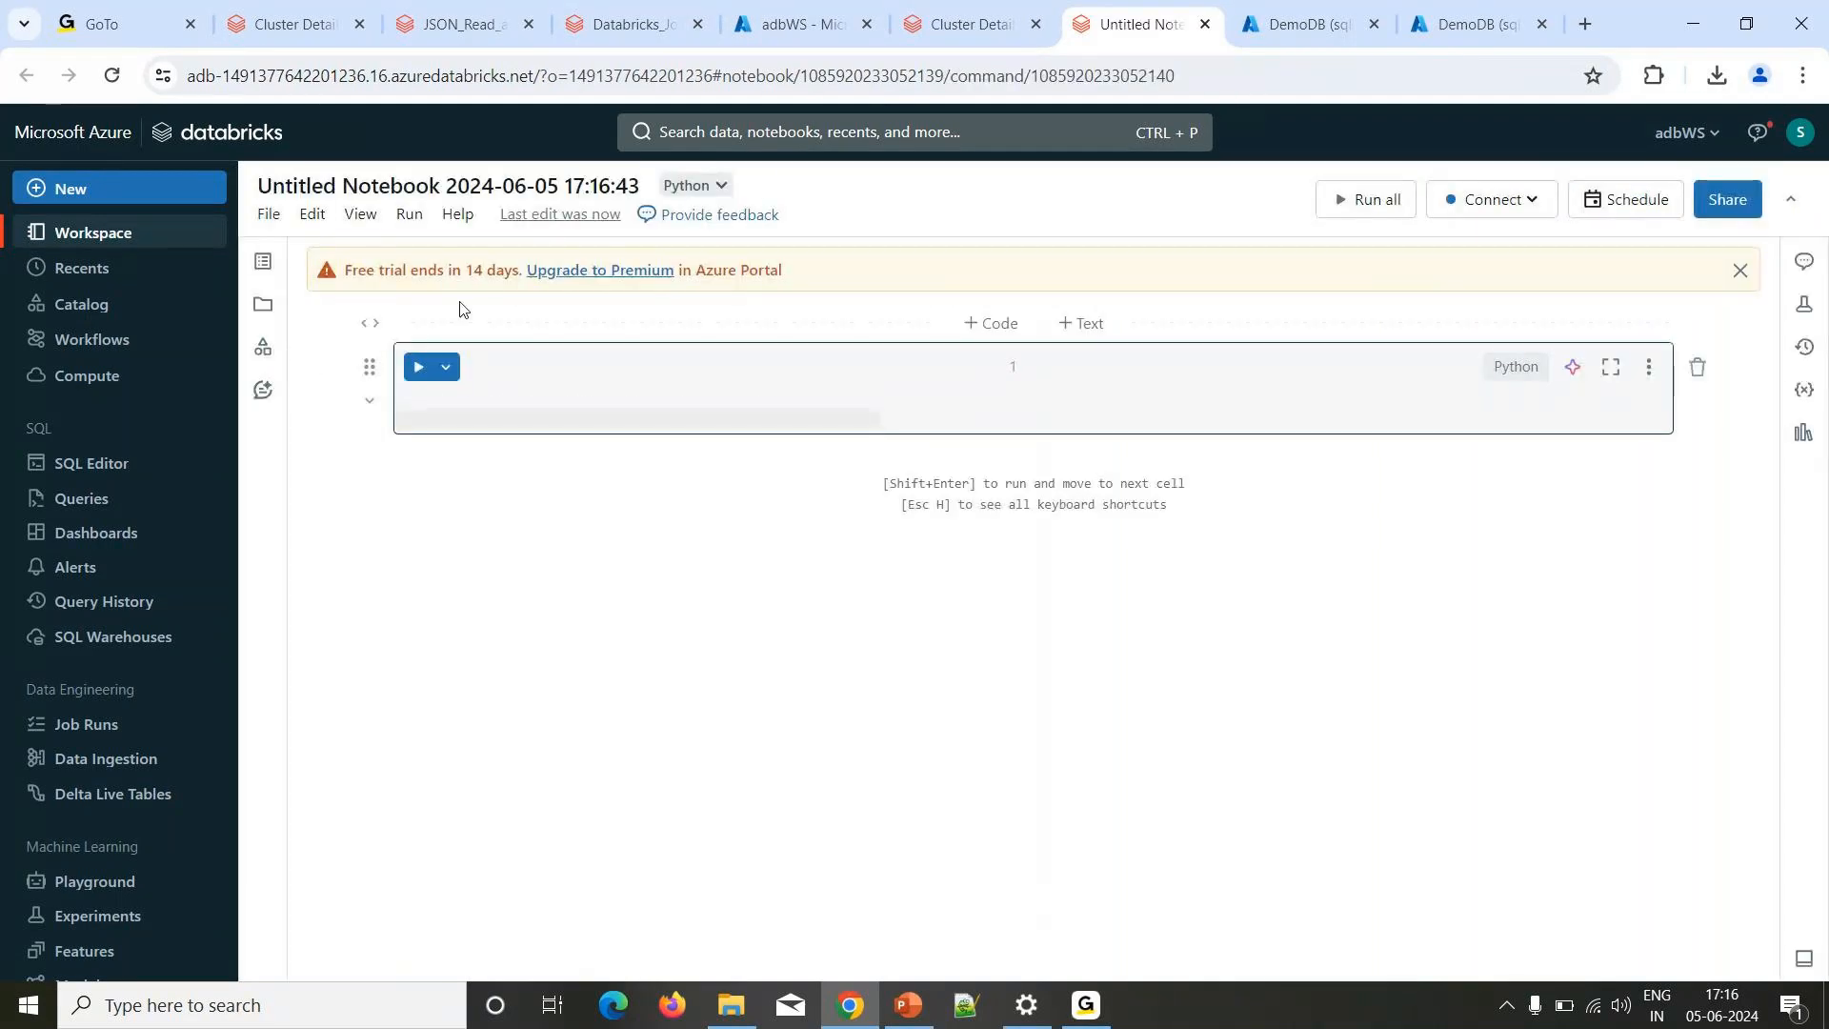
Rename the untitled notebook as ASQL_Config.
click(397, 169)
text(SQL)
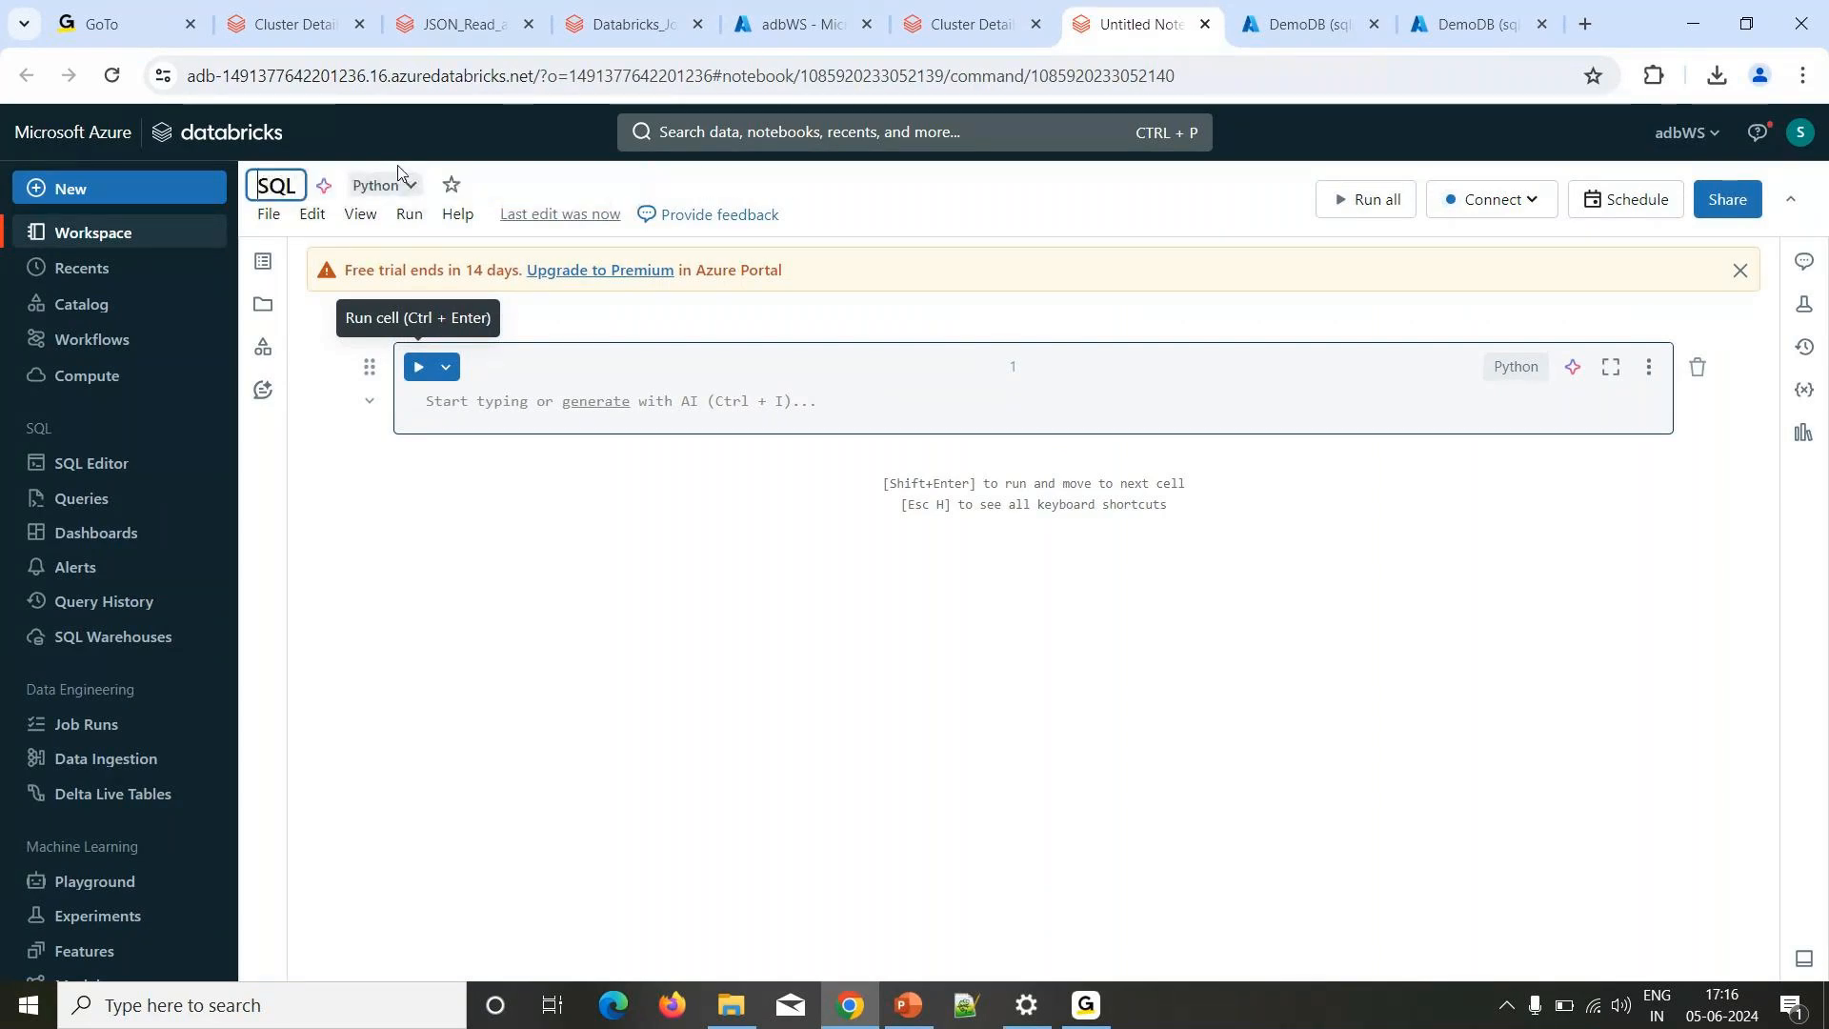
key(Home)
text(A)
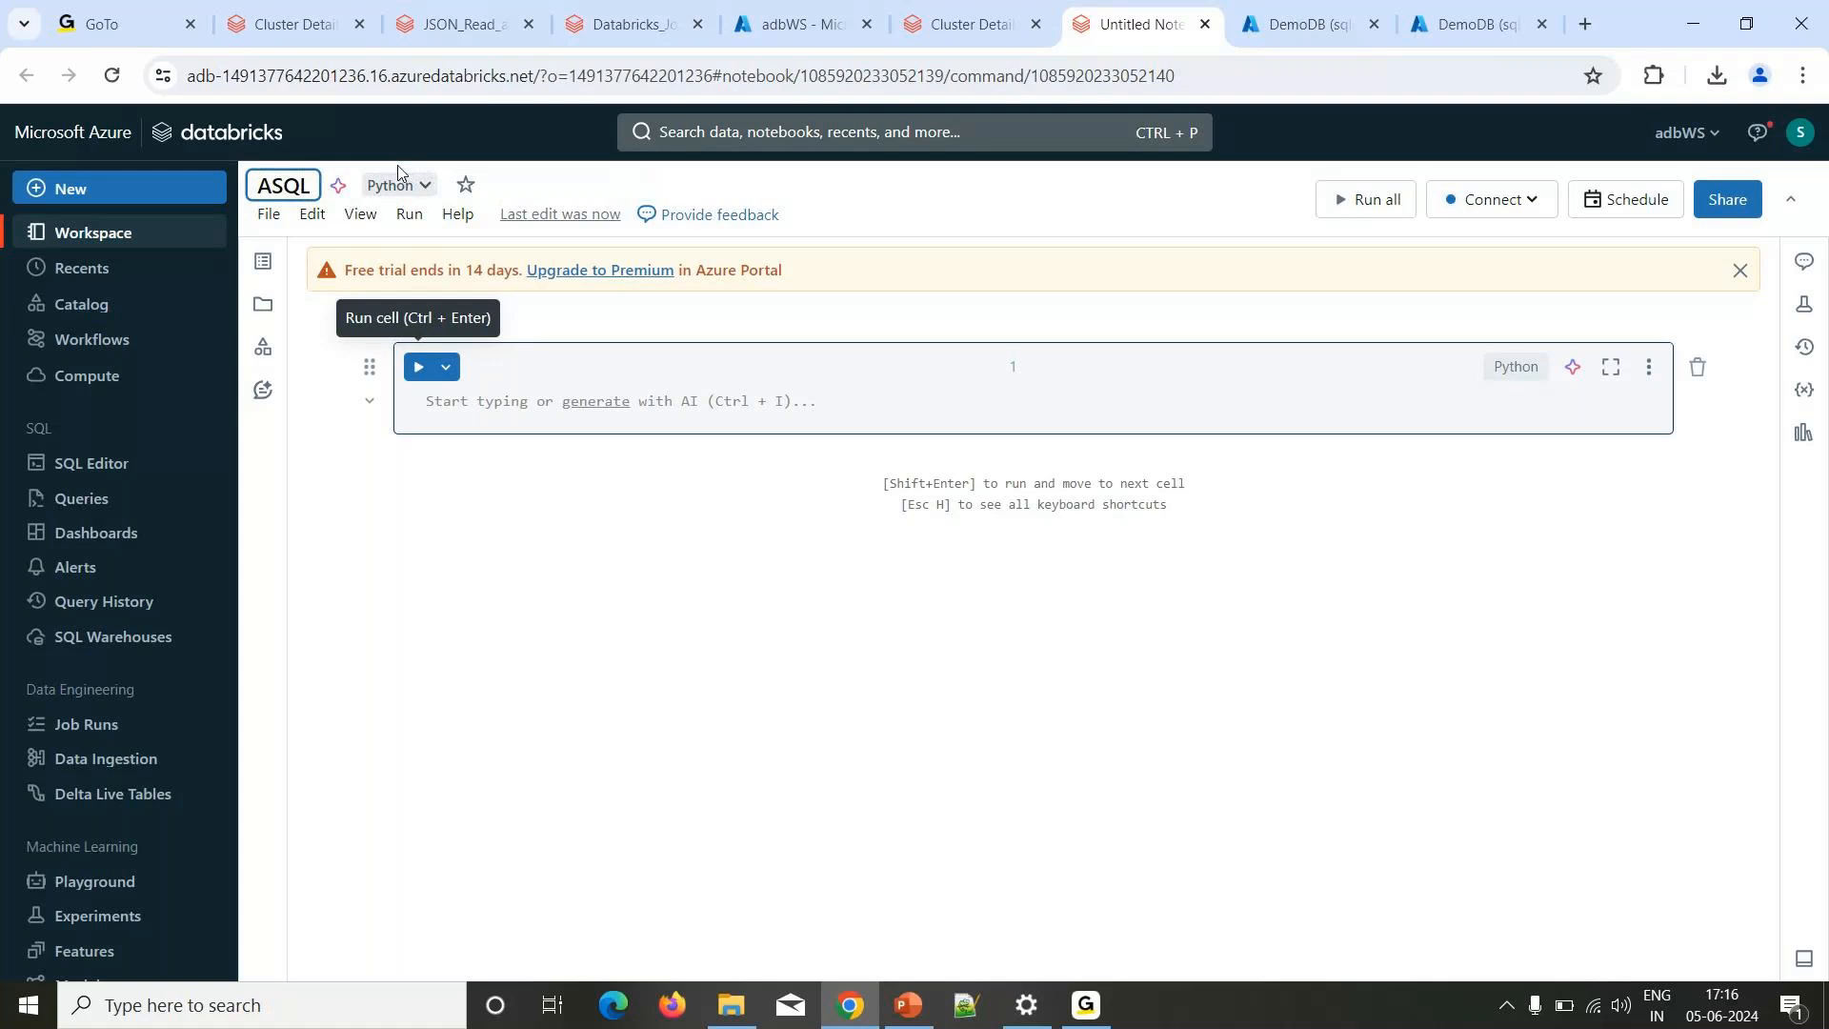
key(End)
text(_Config)
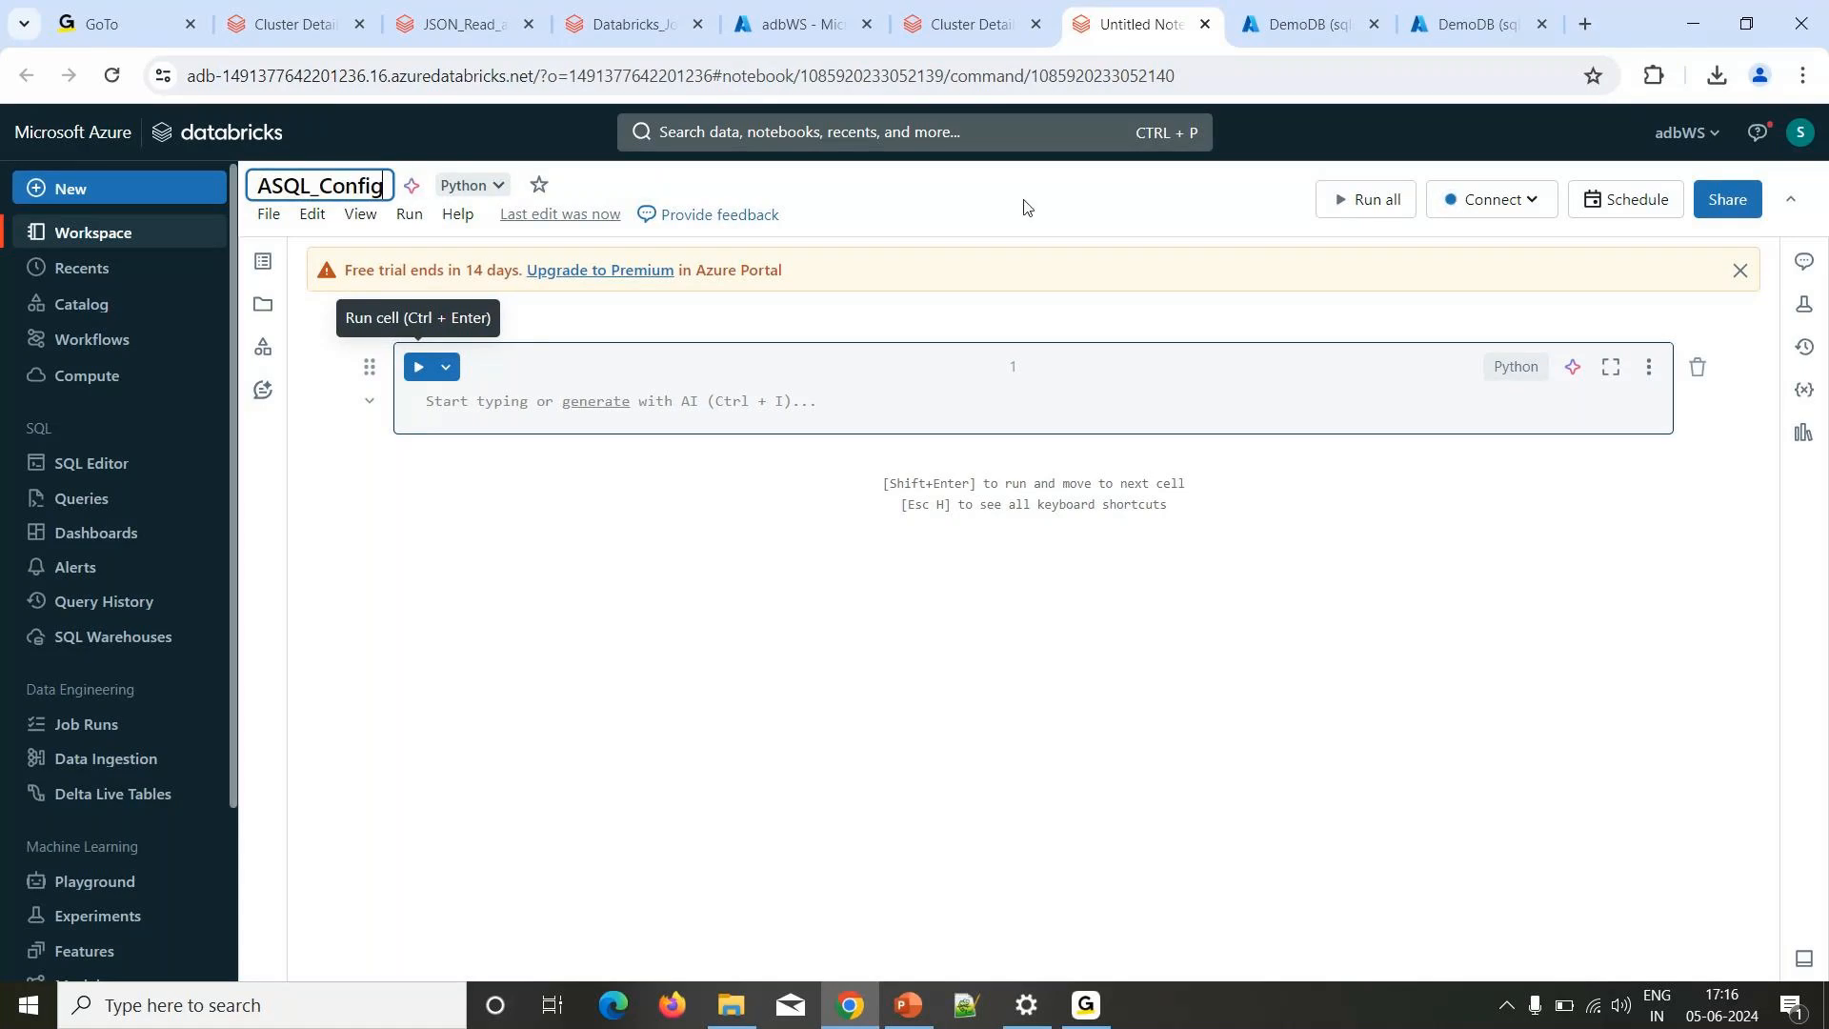
key(Return)
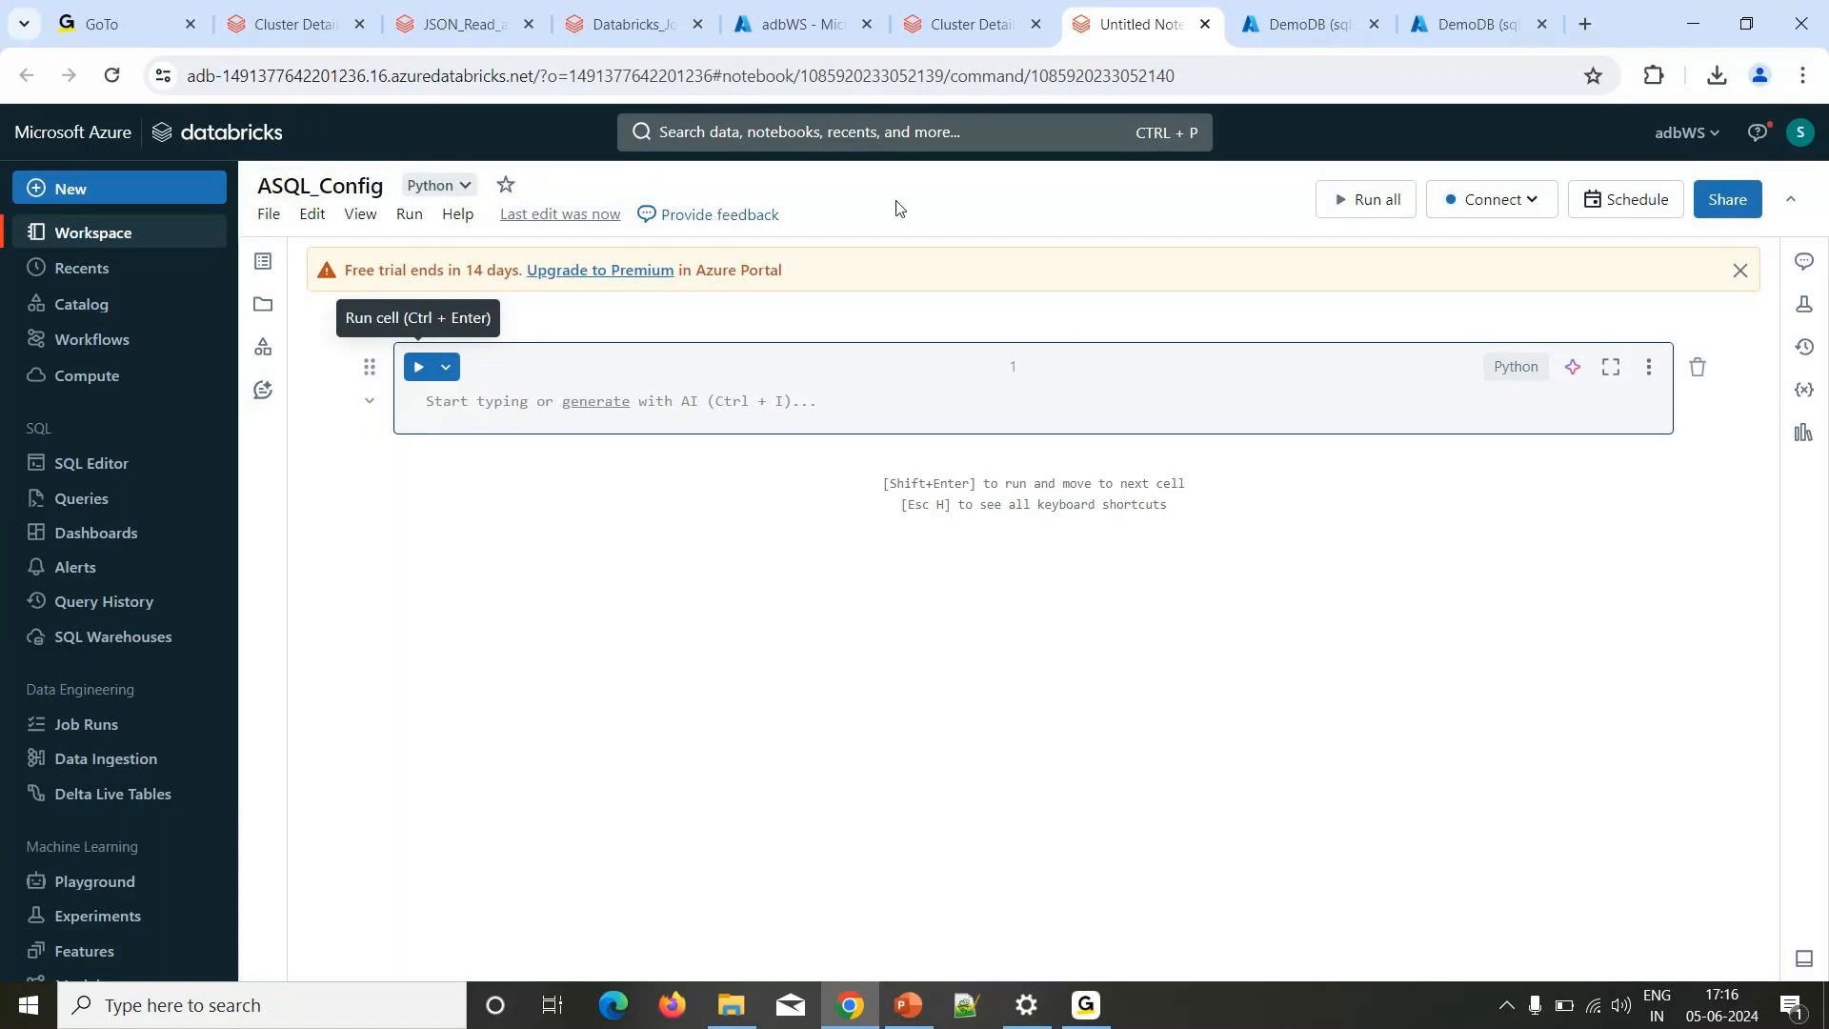
Open the Azure portal home in a separate browser tab and start creating a key vault.
click(1333, 29)
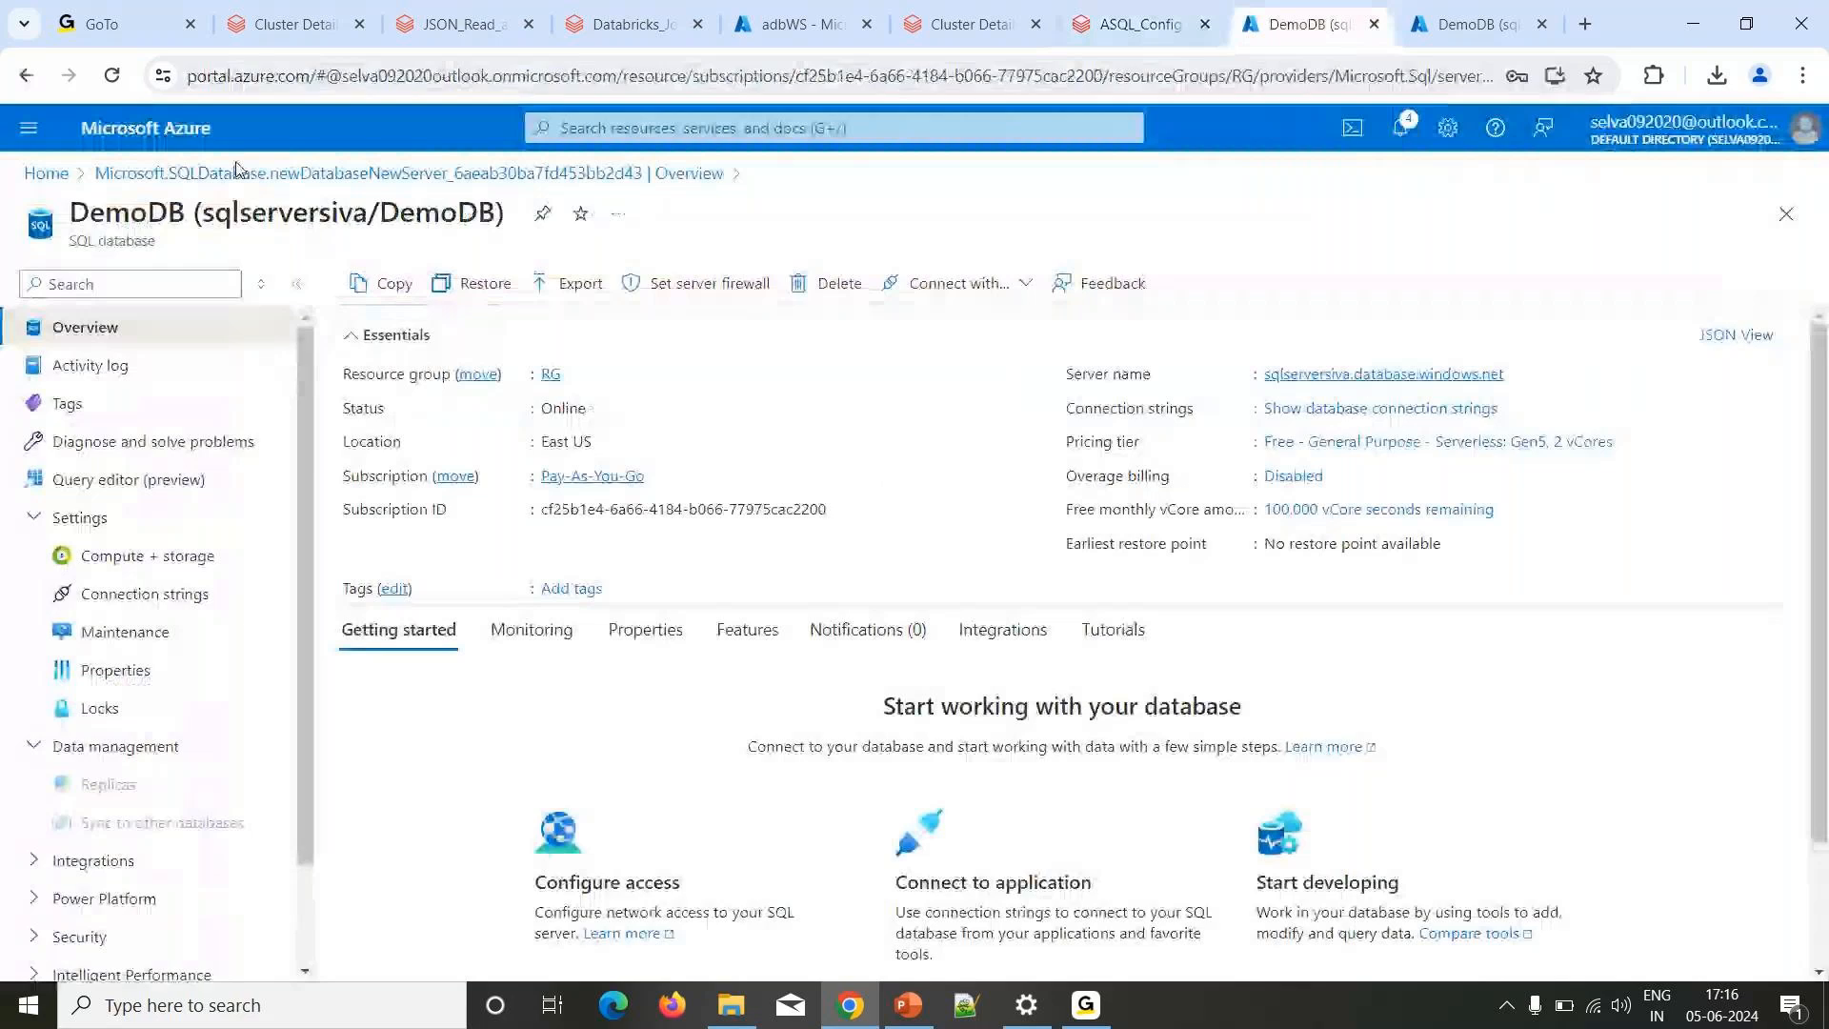
right_click(35, 179)
click(90, 206)
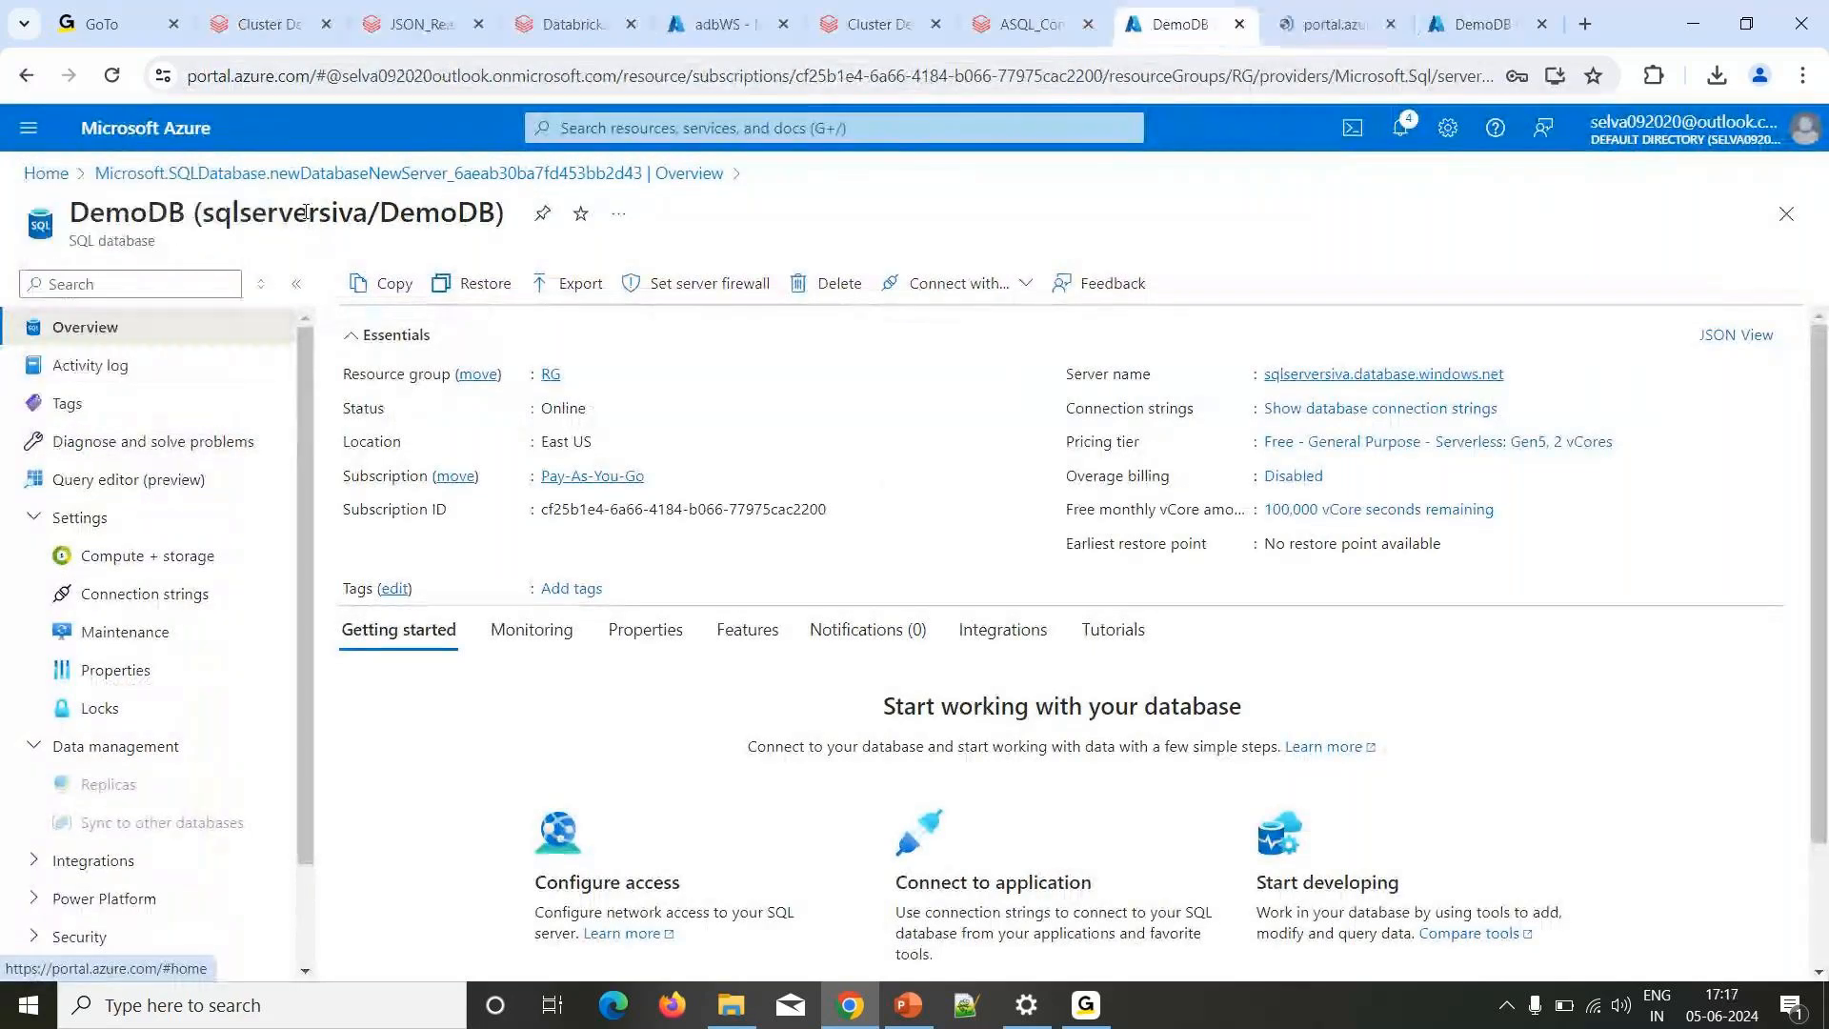
click(1330, 27)
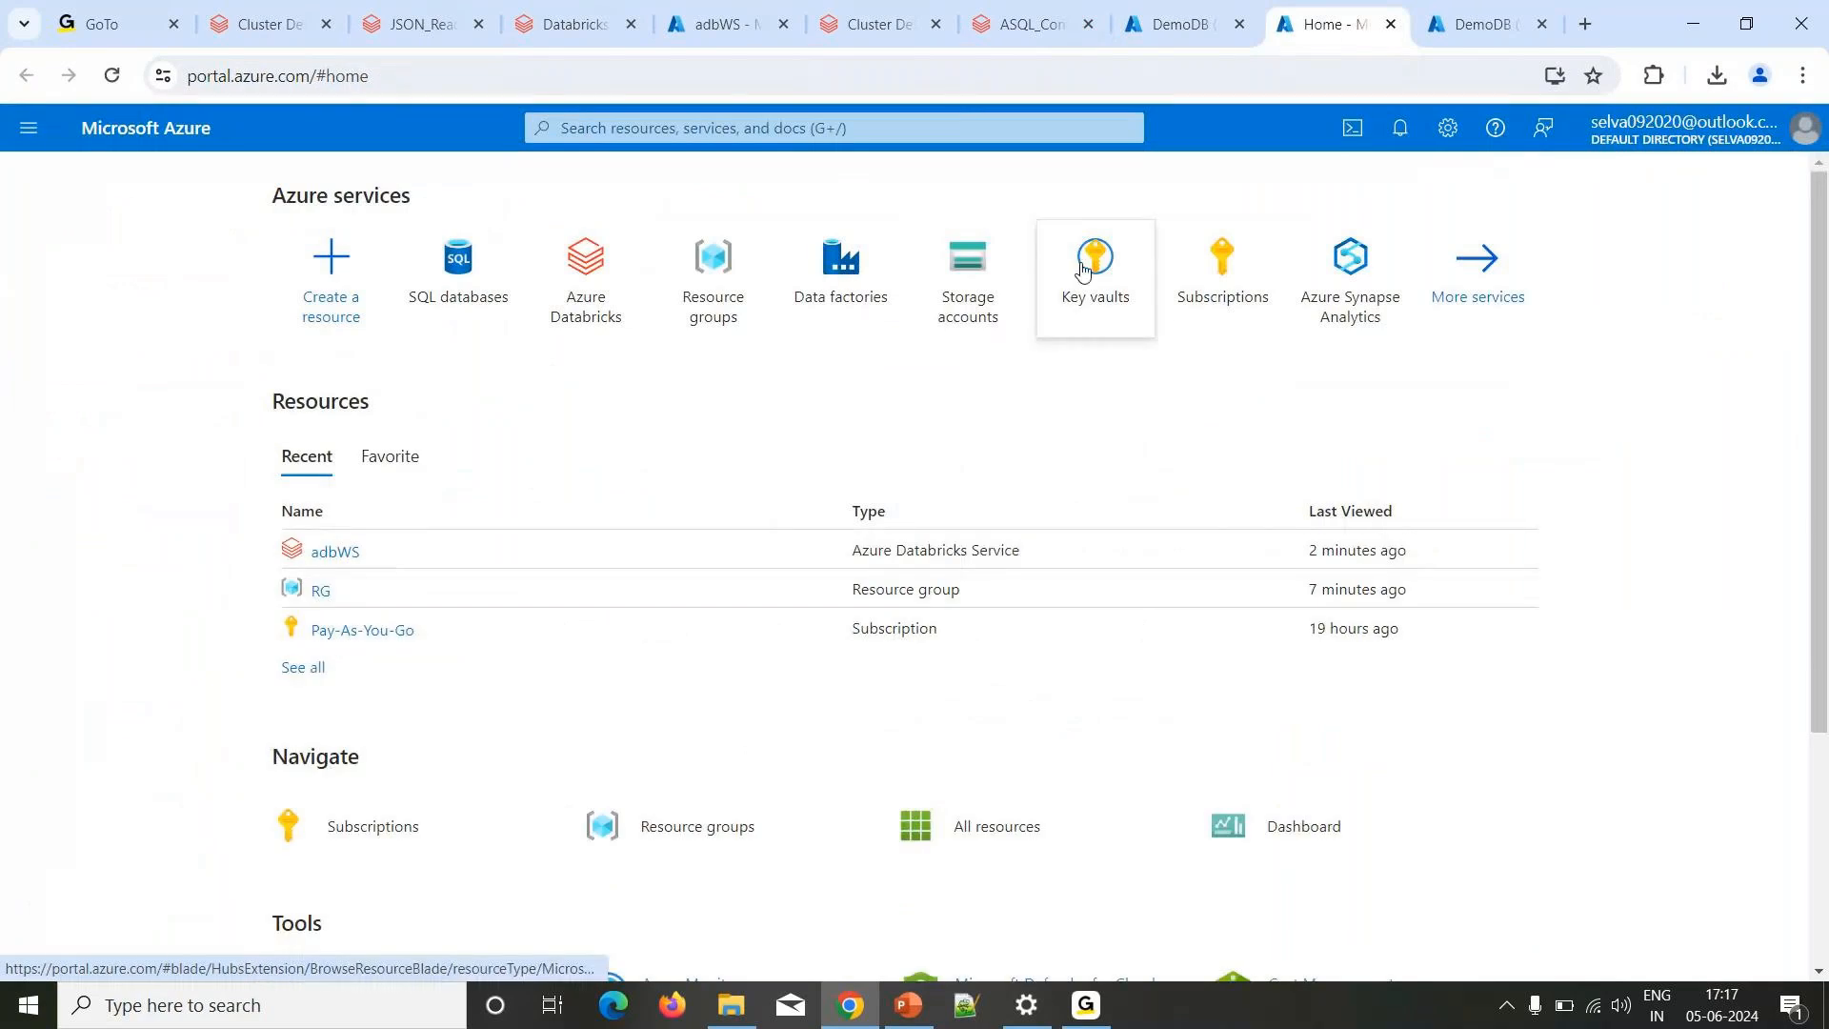
click(1064, 297)
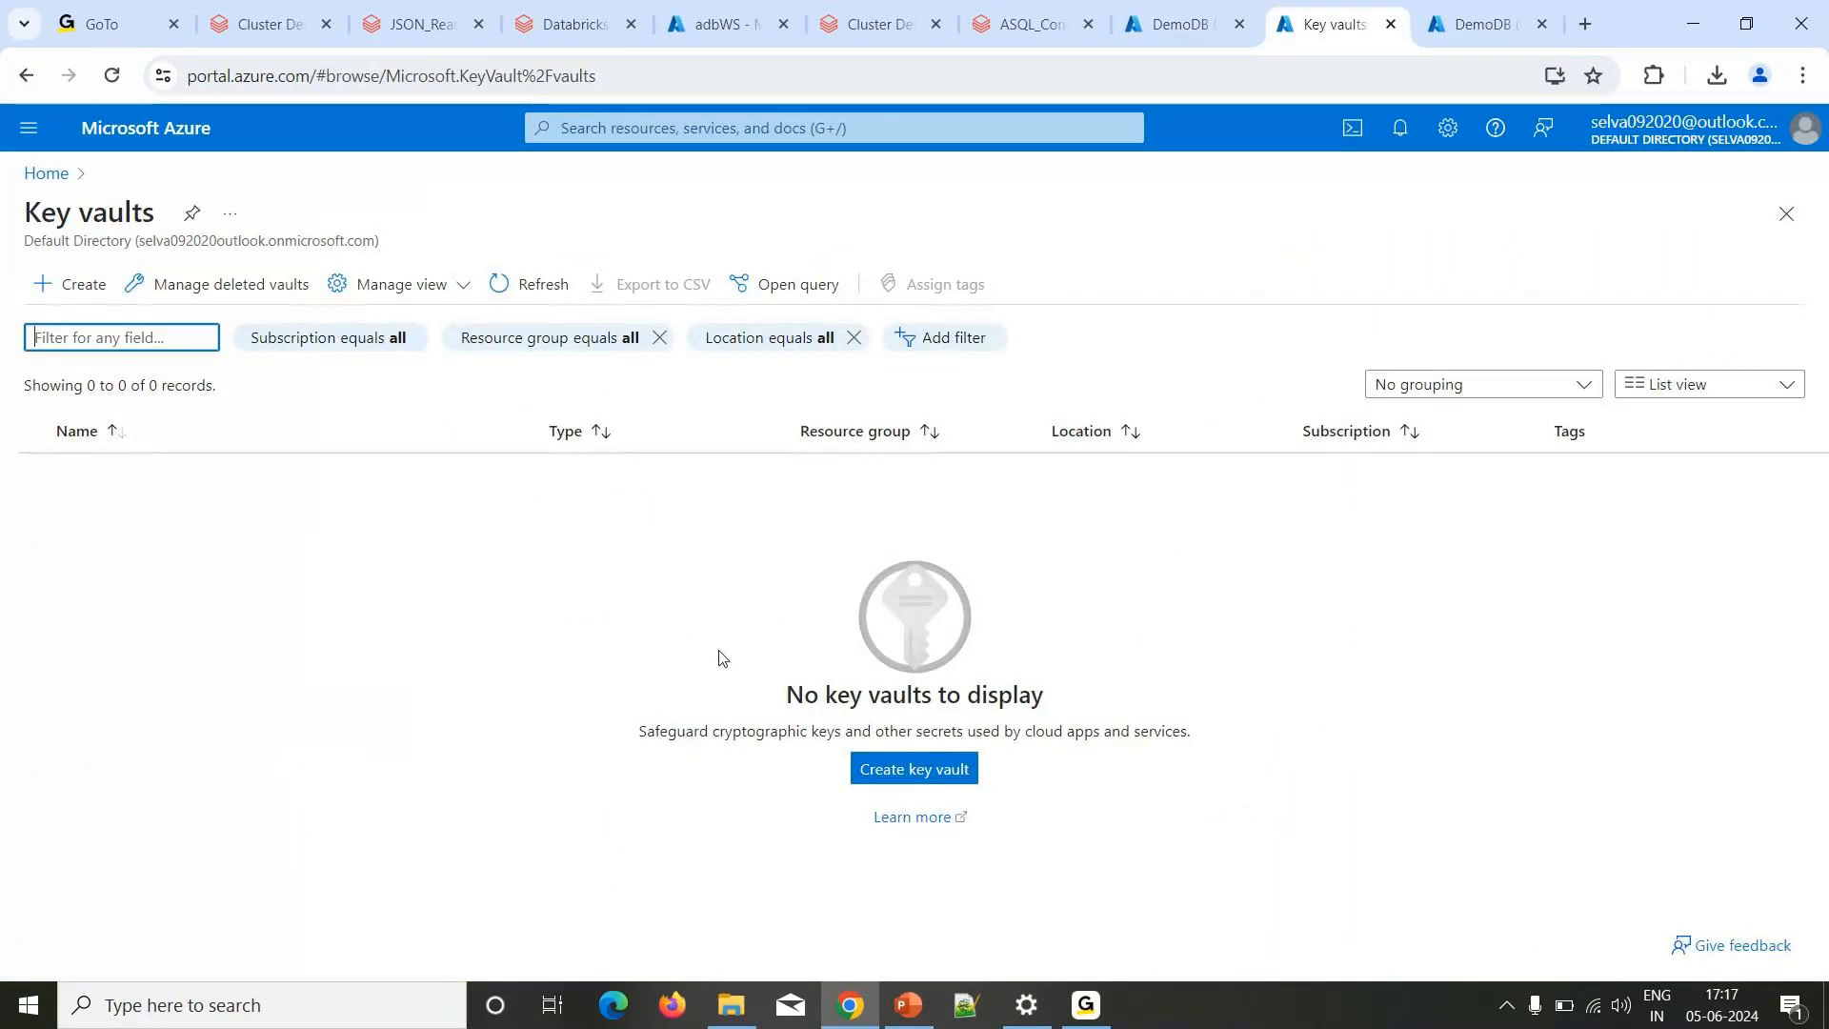
click(895, 774)
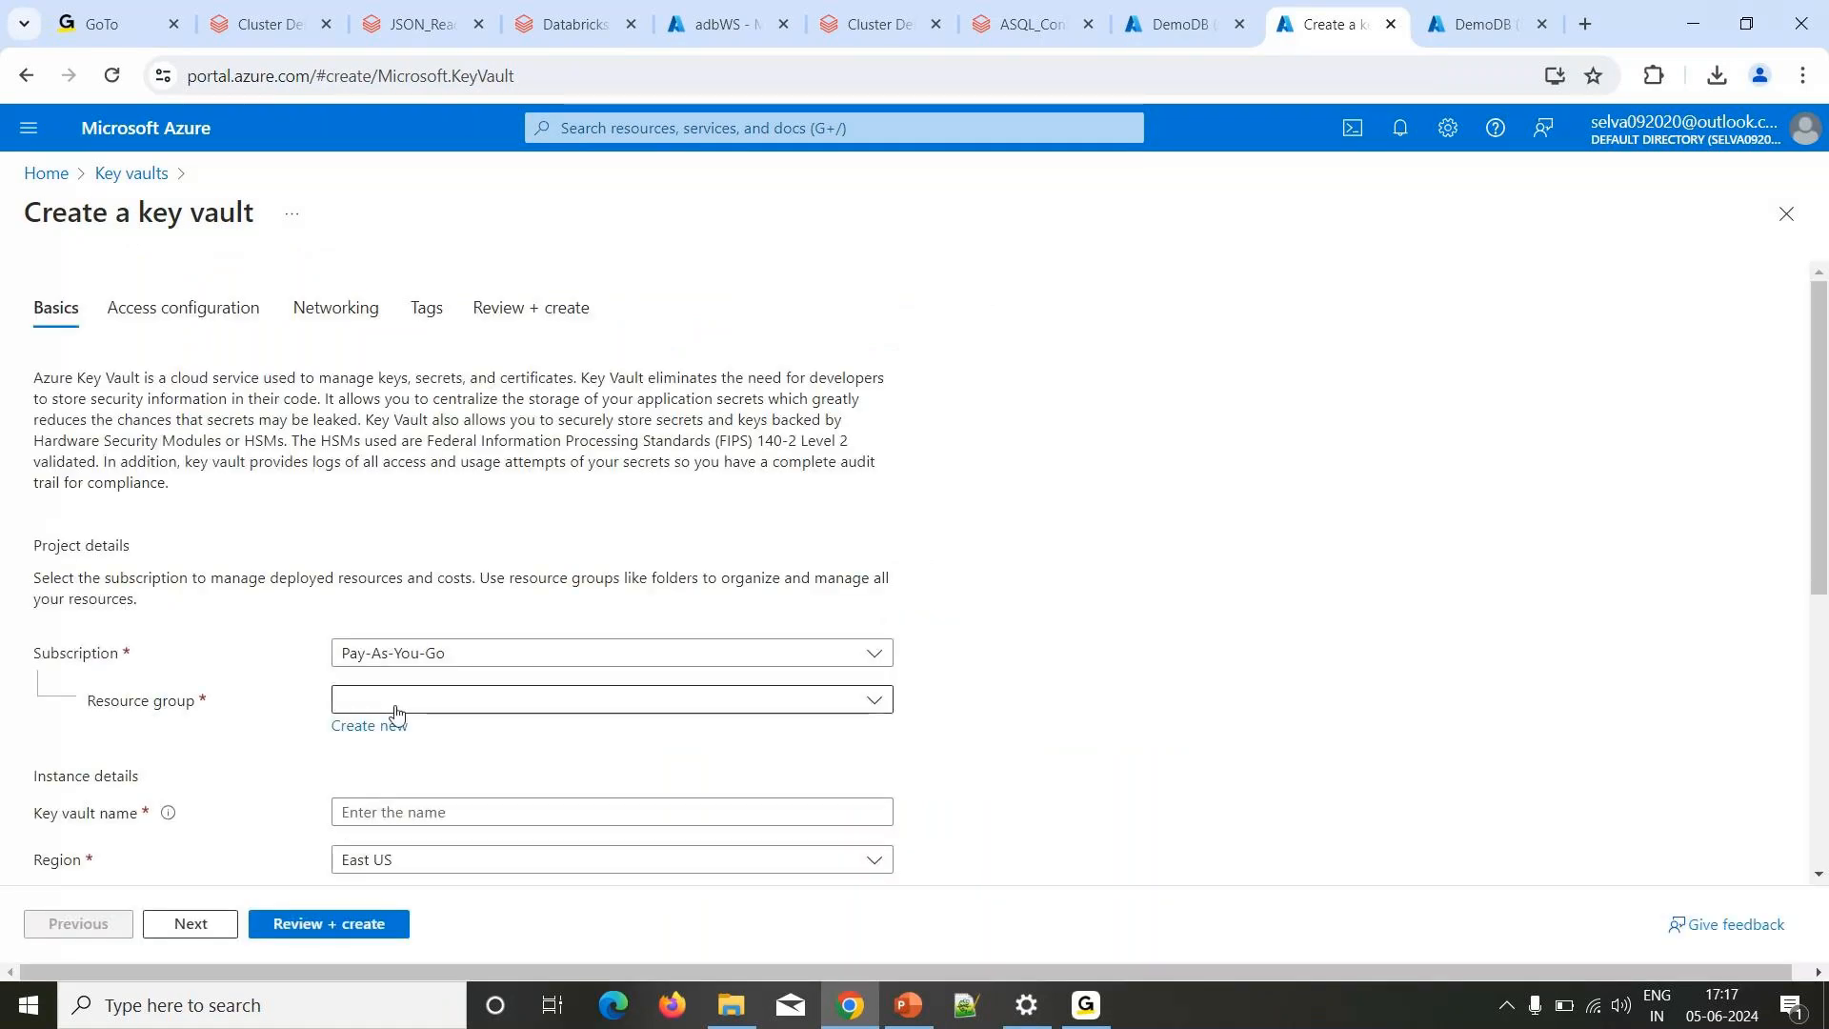
Assign the key vault to resource group RG and name it akvsiva1.
click(490, 705)
click(361, 850)
scroll(523, 702, down, 5)
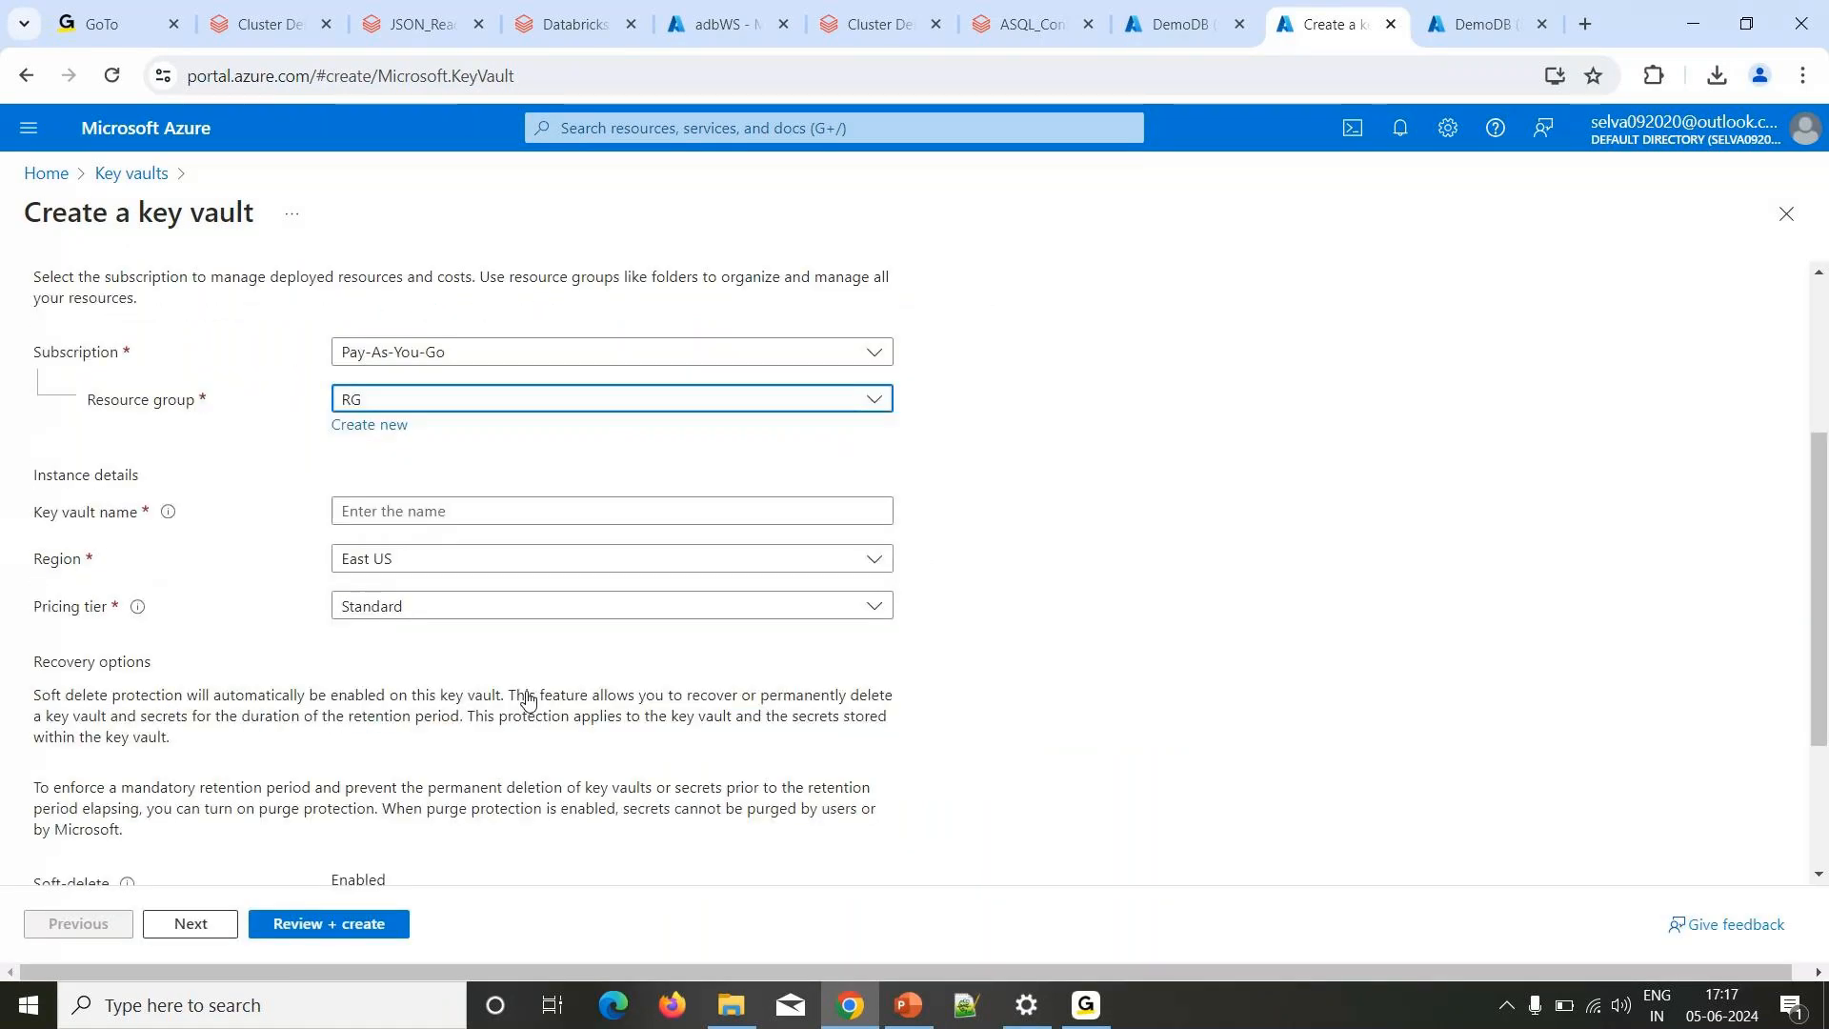
scroll(457, 604, up, 2)
click(472, 513)
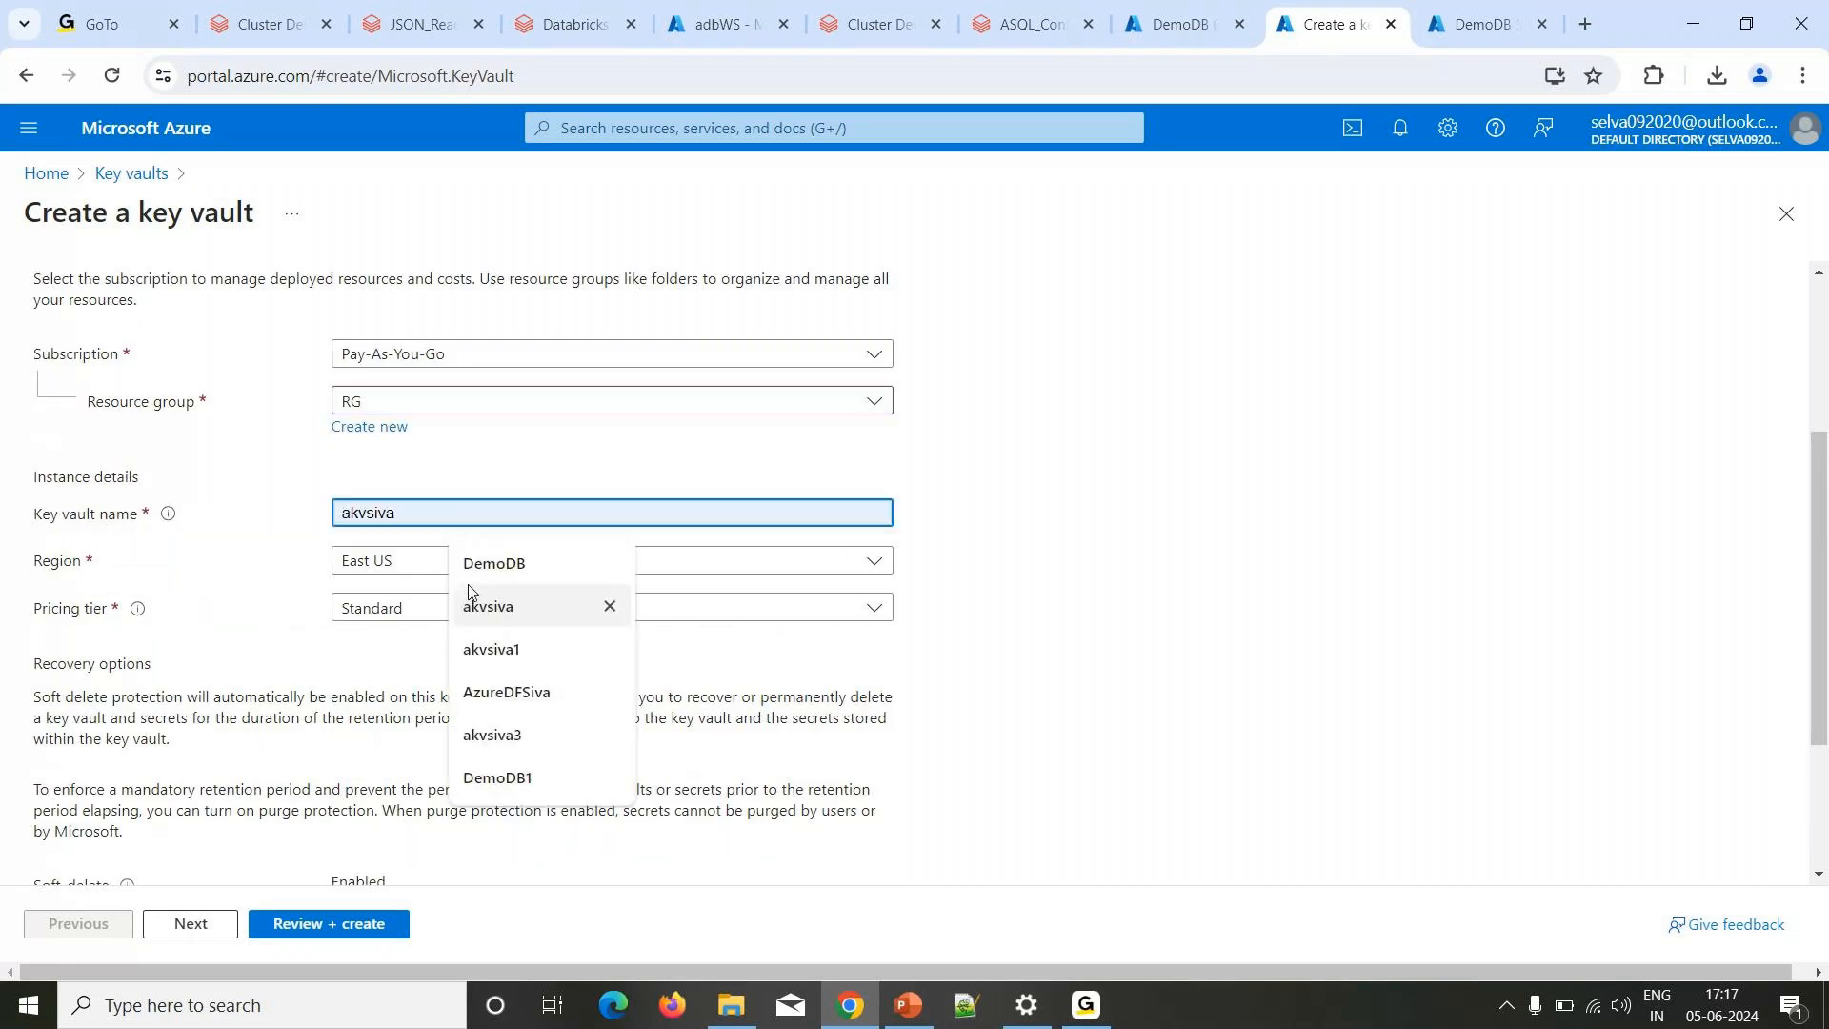
click(491, 650)
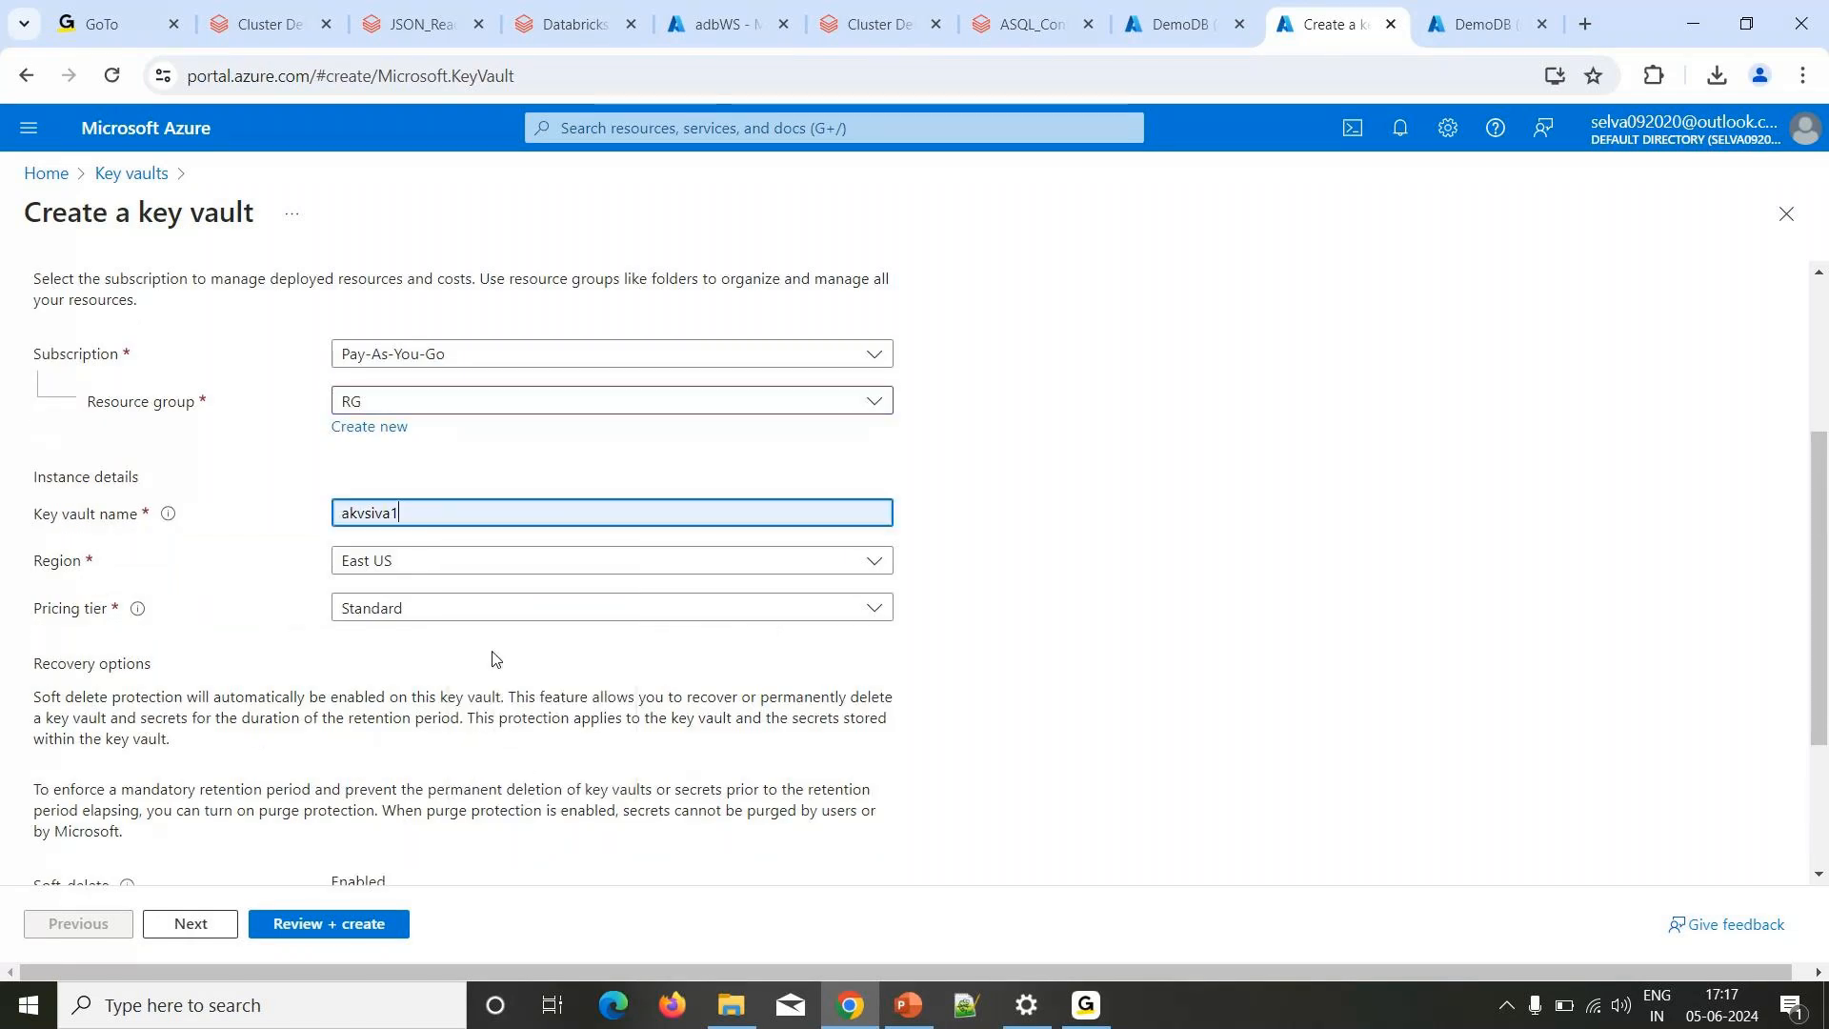
Set the days to retain deleted vaults to 7 and continue to the access configuration.
scroll(428, 771, down, 3)
double_click(353, 693)
text(7)
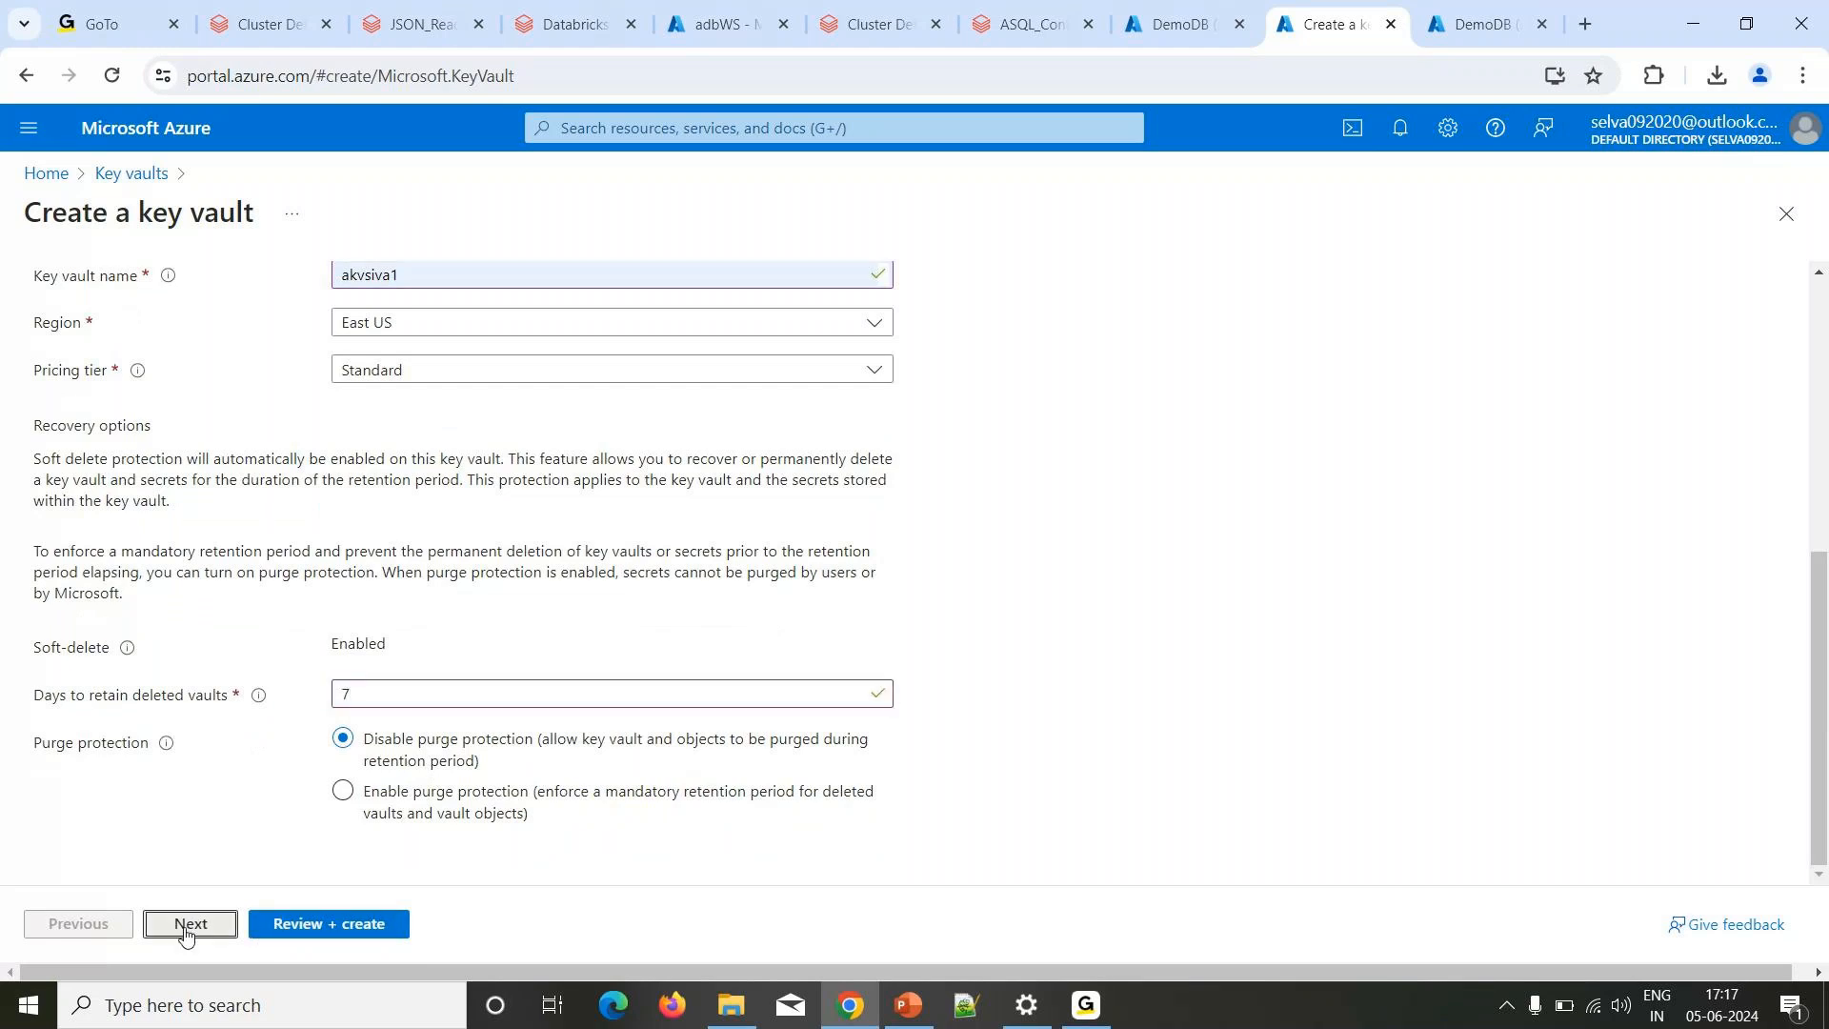
click(186, 924)
Choose the vault access policy permission model and enable resource access for Virtual Machines, Resource Manager and Disk Encryption, continuing to networking.
click(83, 591)
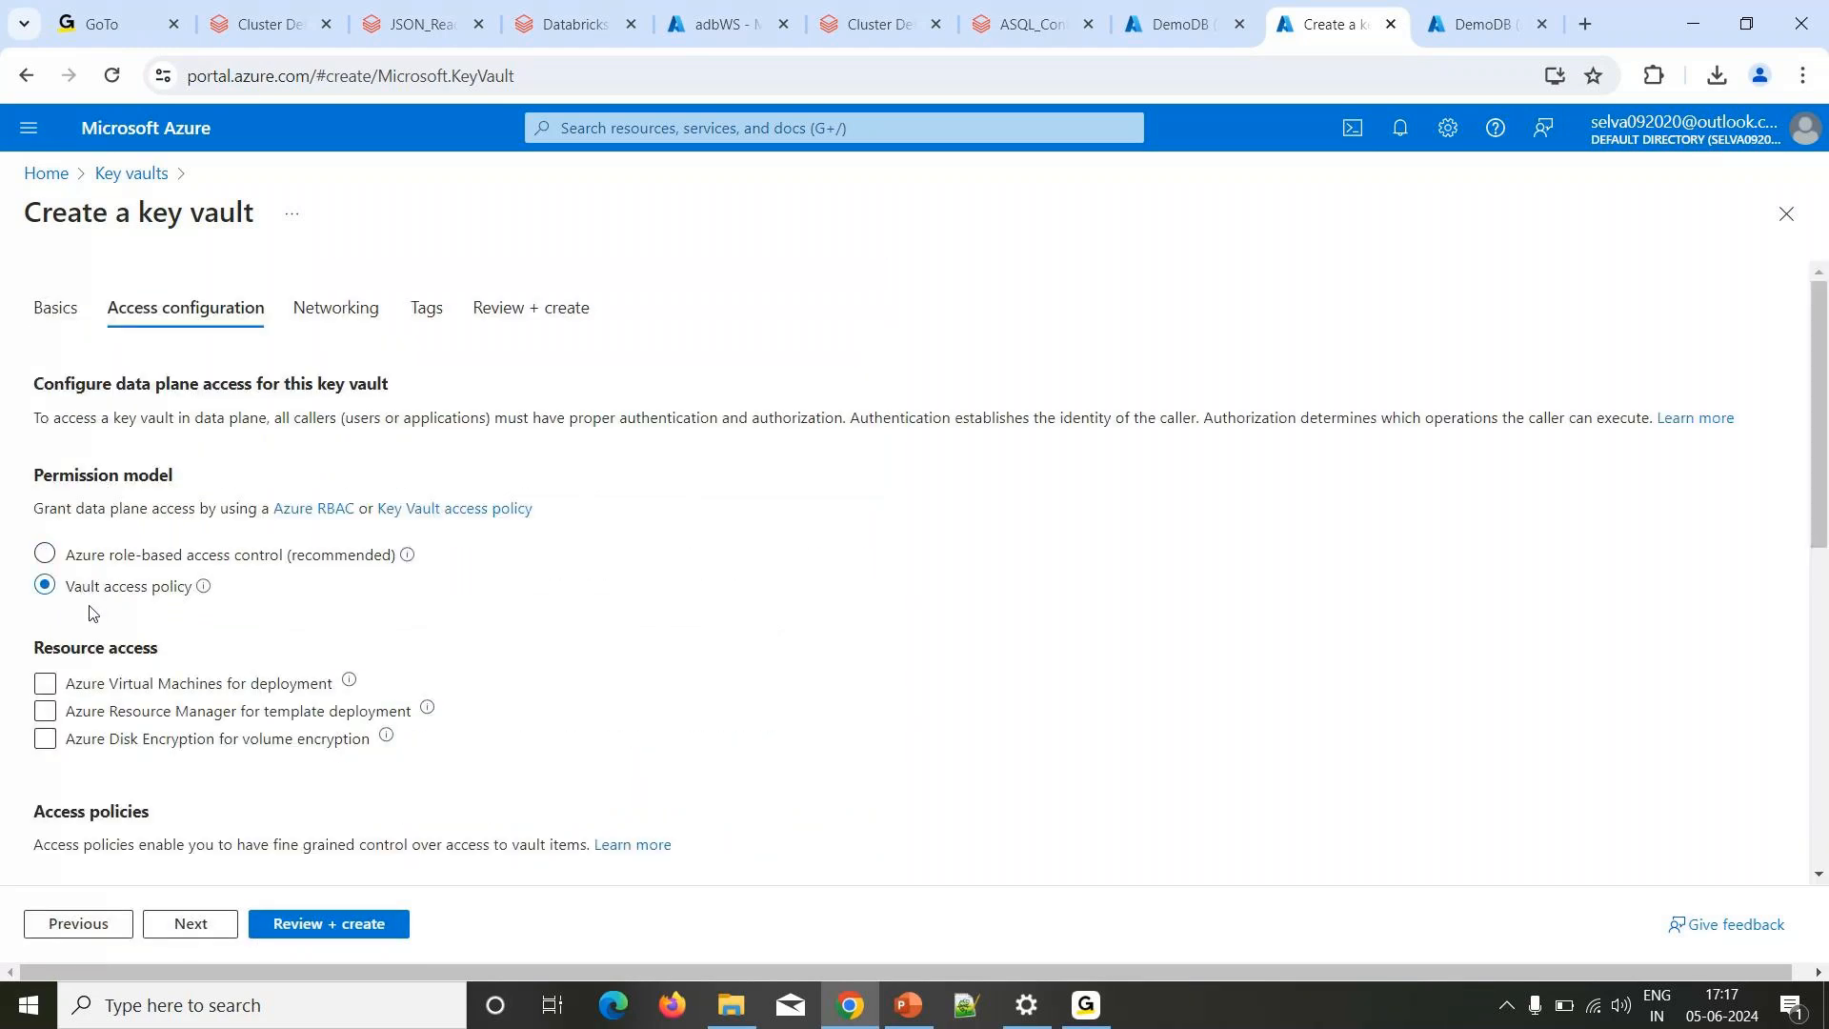
scroll(86, 666, down, 5)
scroll(83, 514, up, 2)
click(84, 512)
click(82, 449)
click(83, 474)
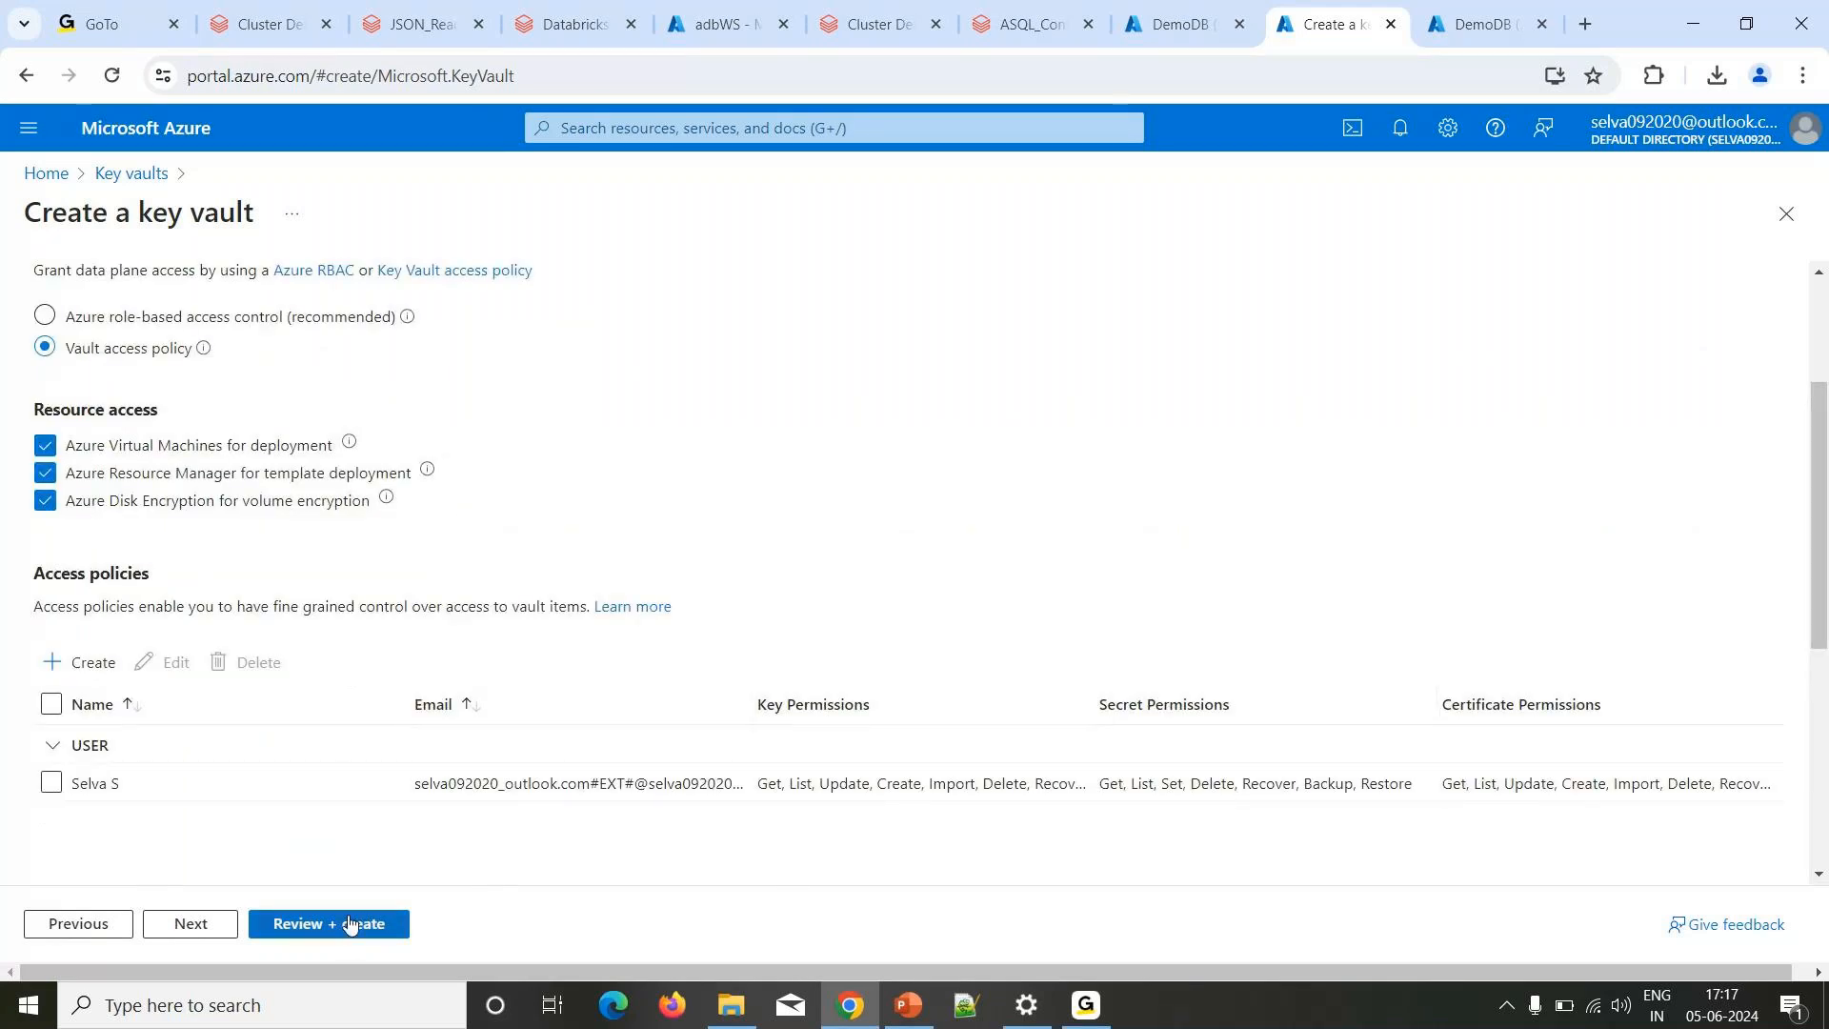
click(190, 926)
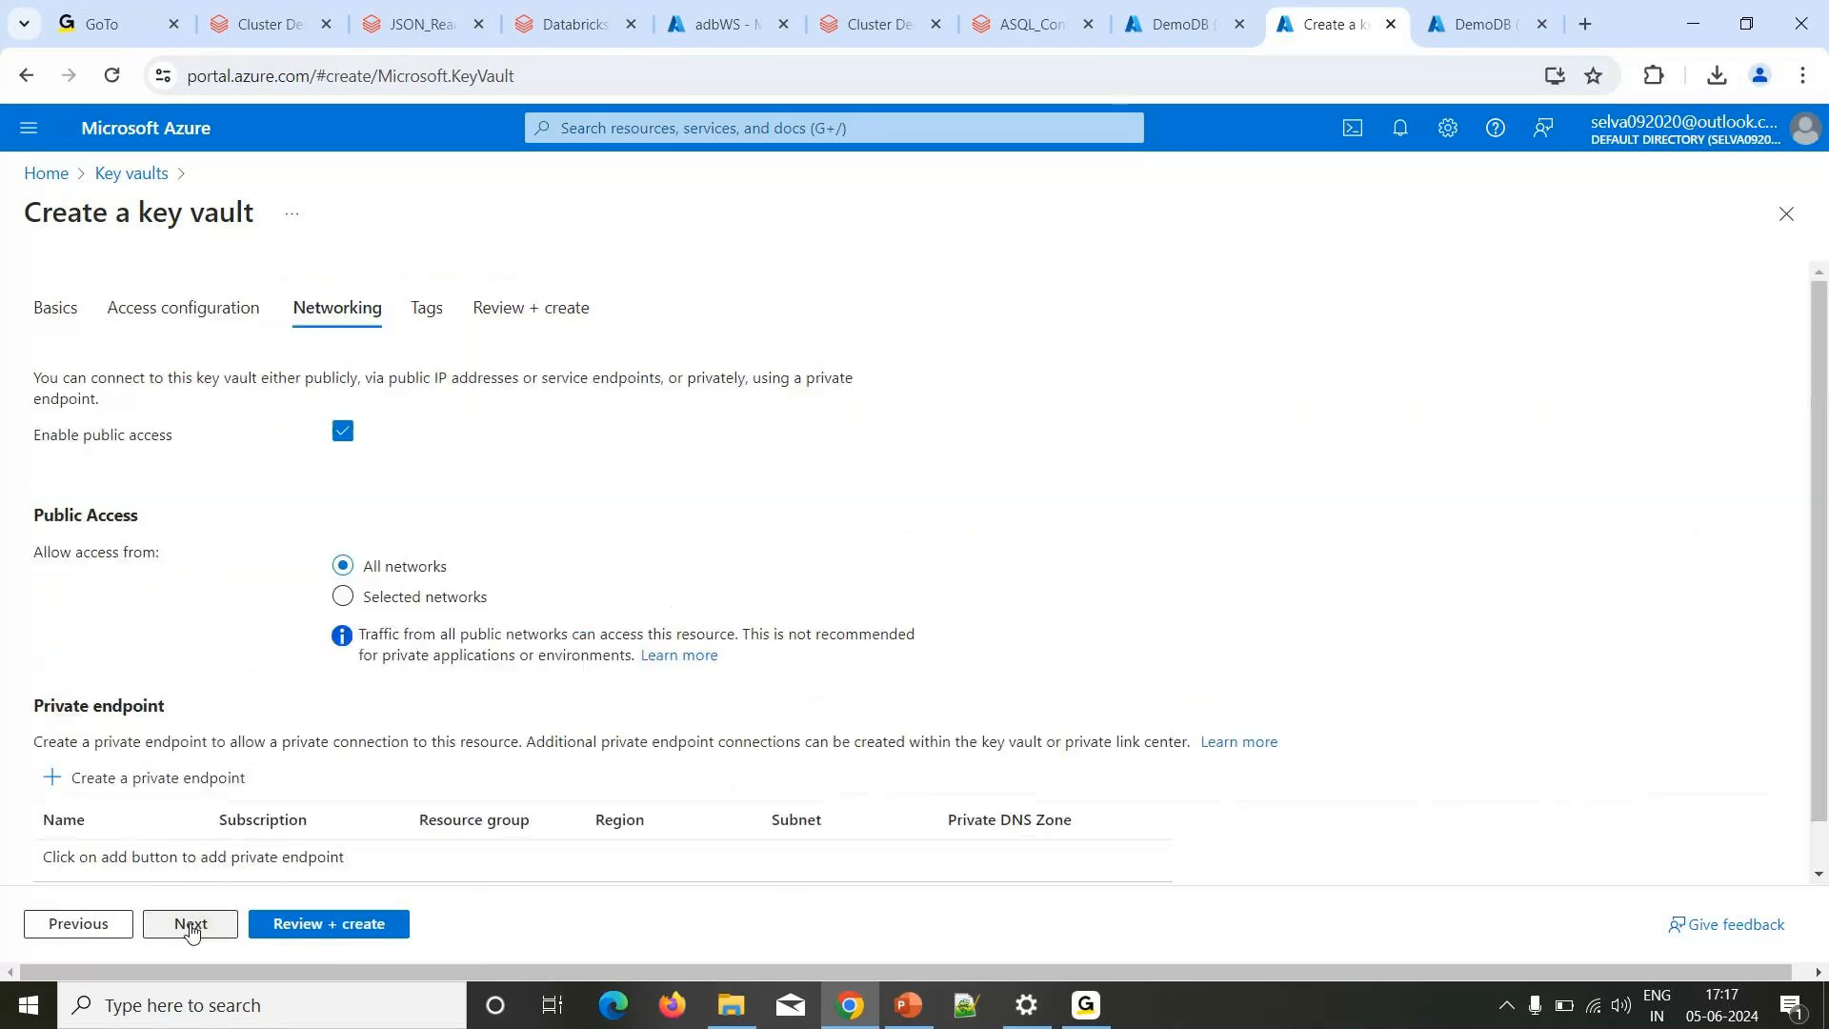
Keep the default networking and tags, and create the key vault from the review page.
click(191, 924)
click(190, 924)
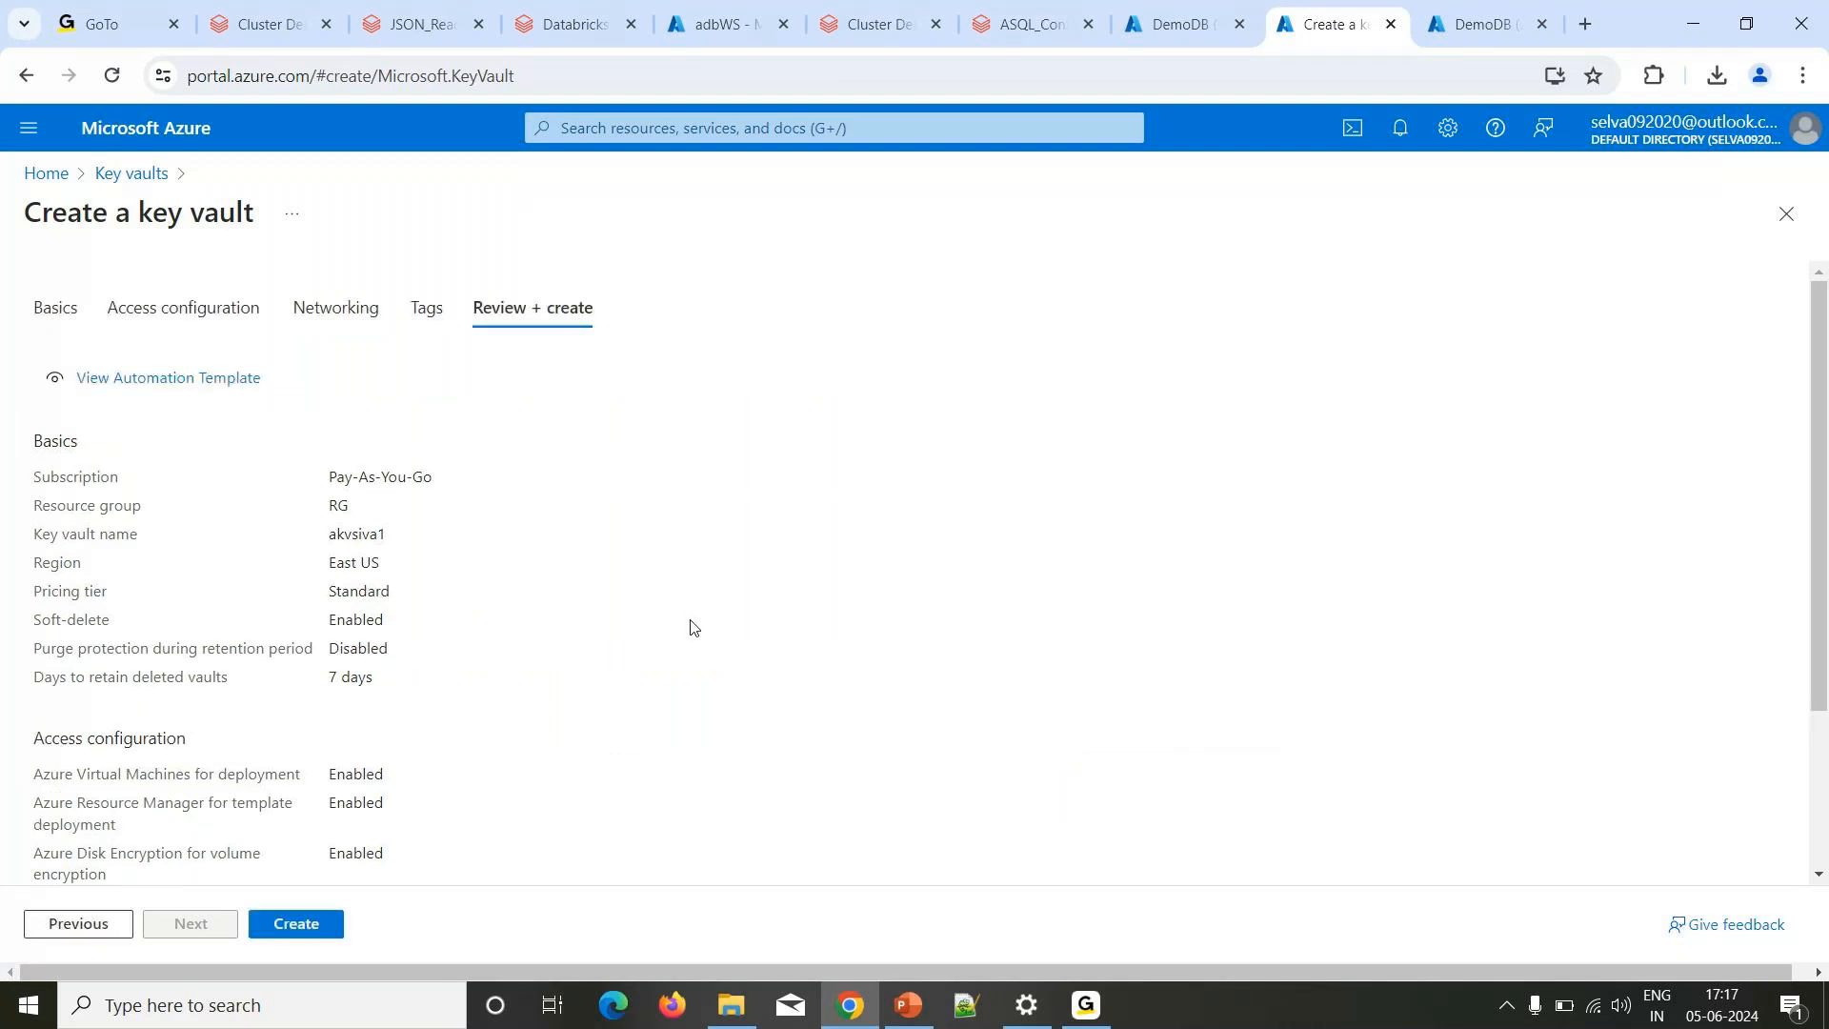
click(295, 923)
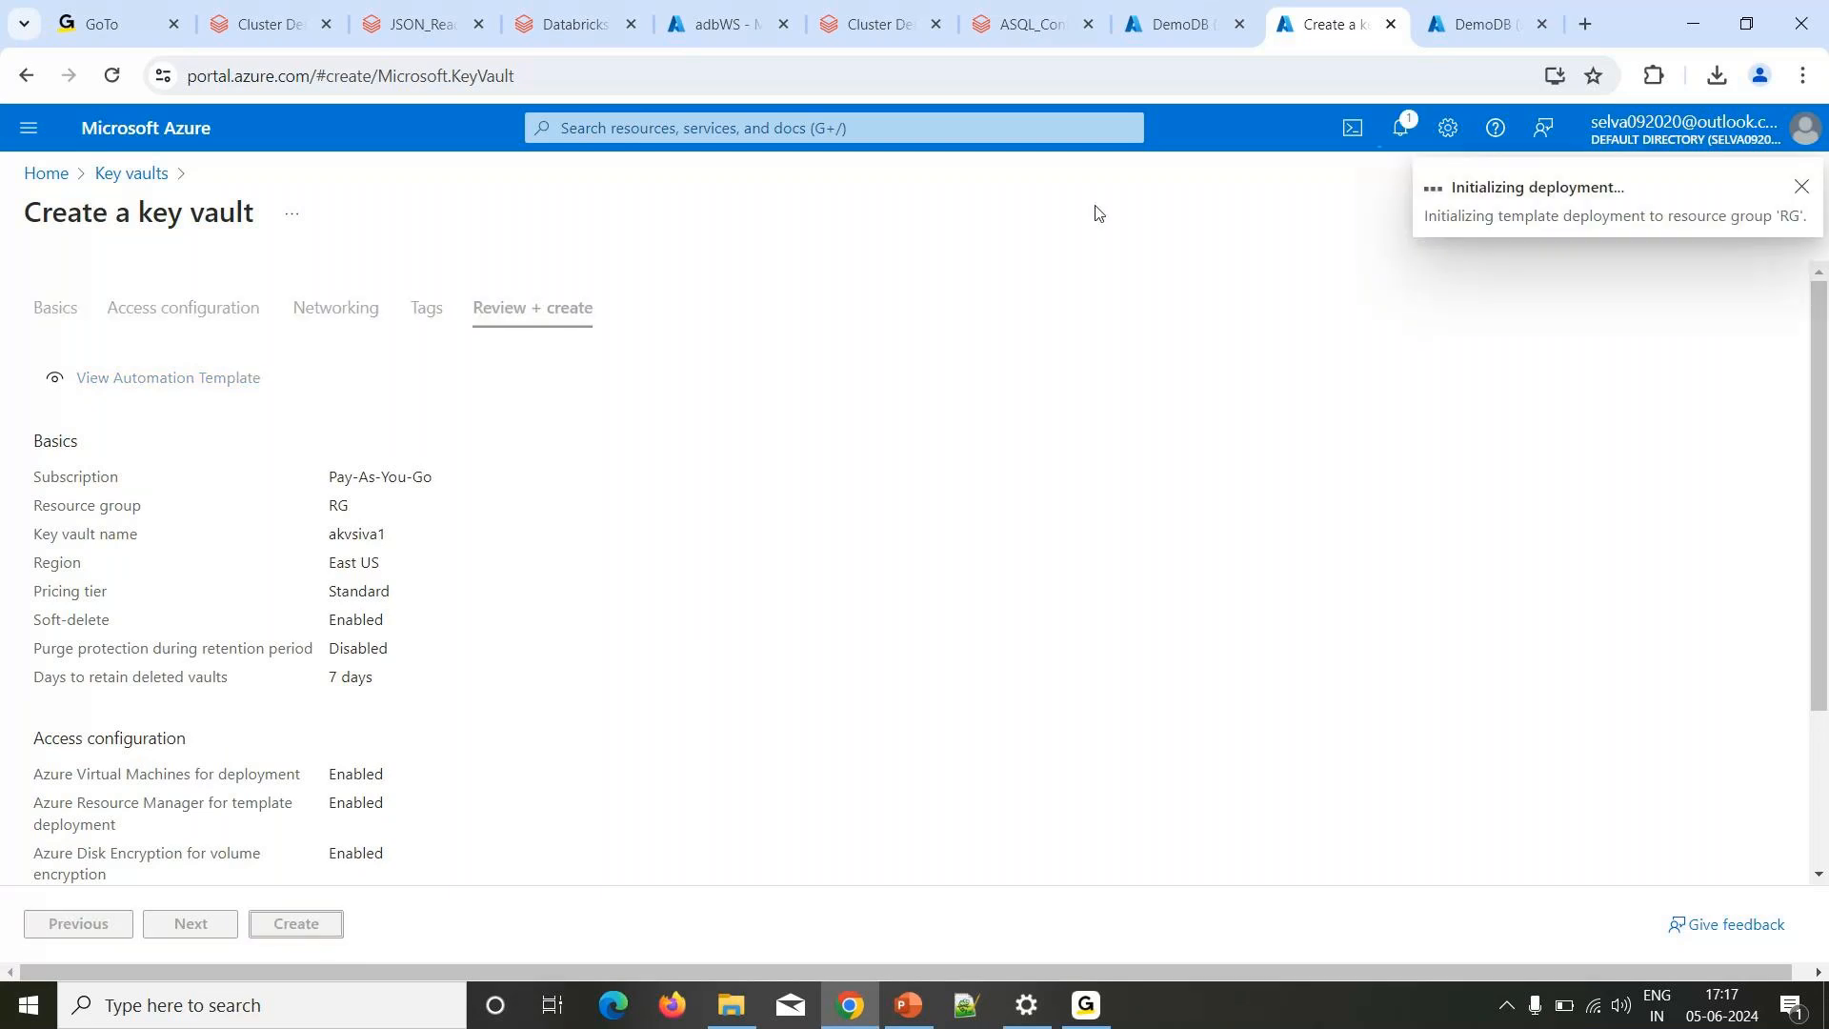
Check the start-up state of the Demo cluster and the progress of the akvsiva1 key vault deployment.
click(871, 25)
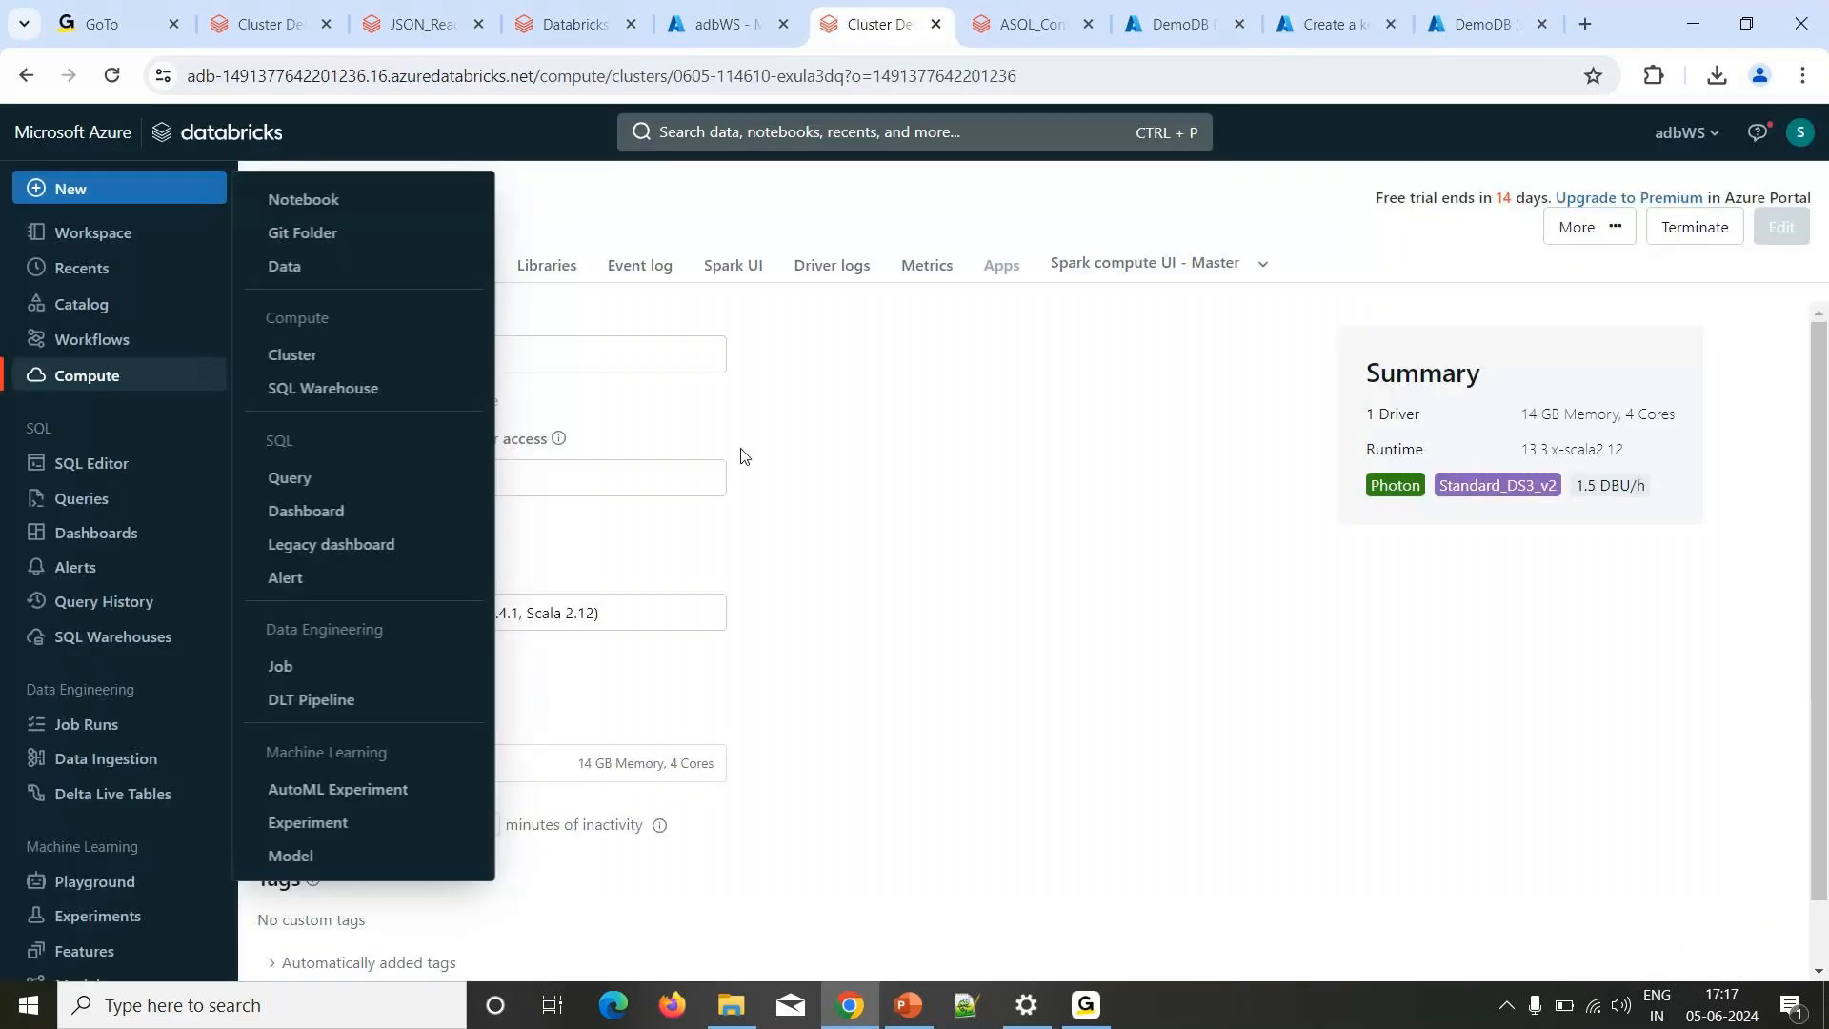
click(1065, 360)
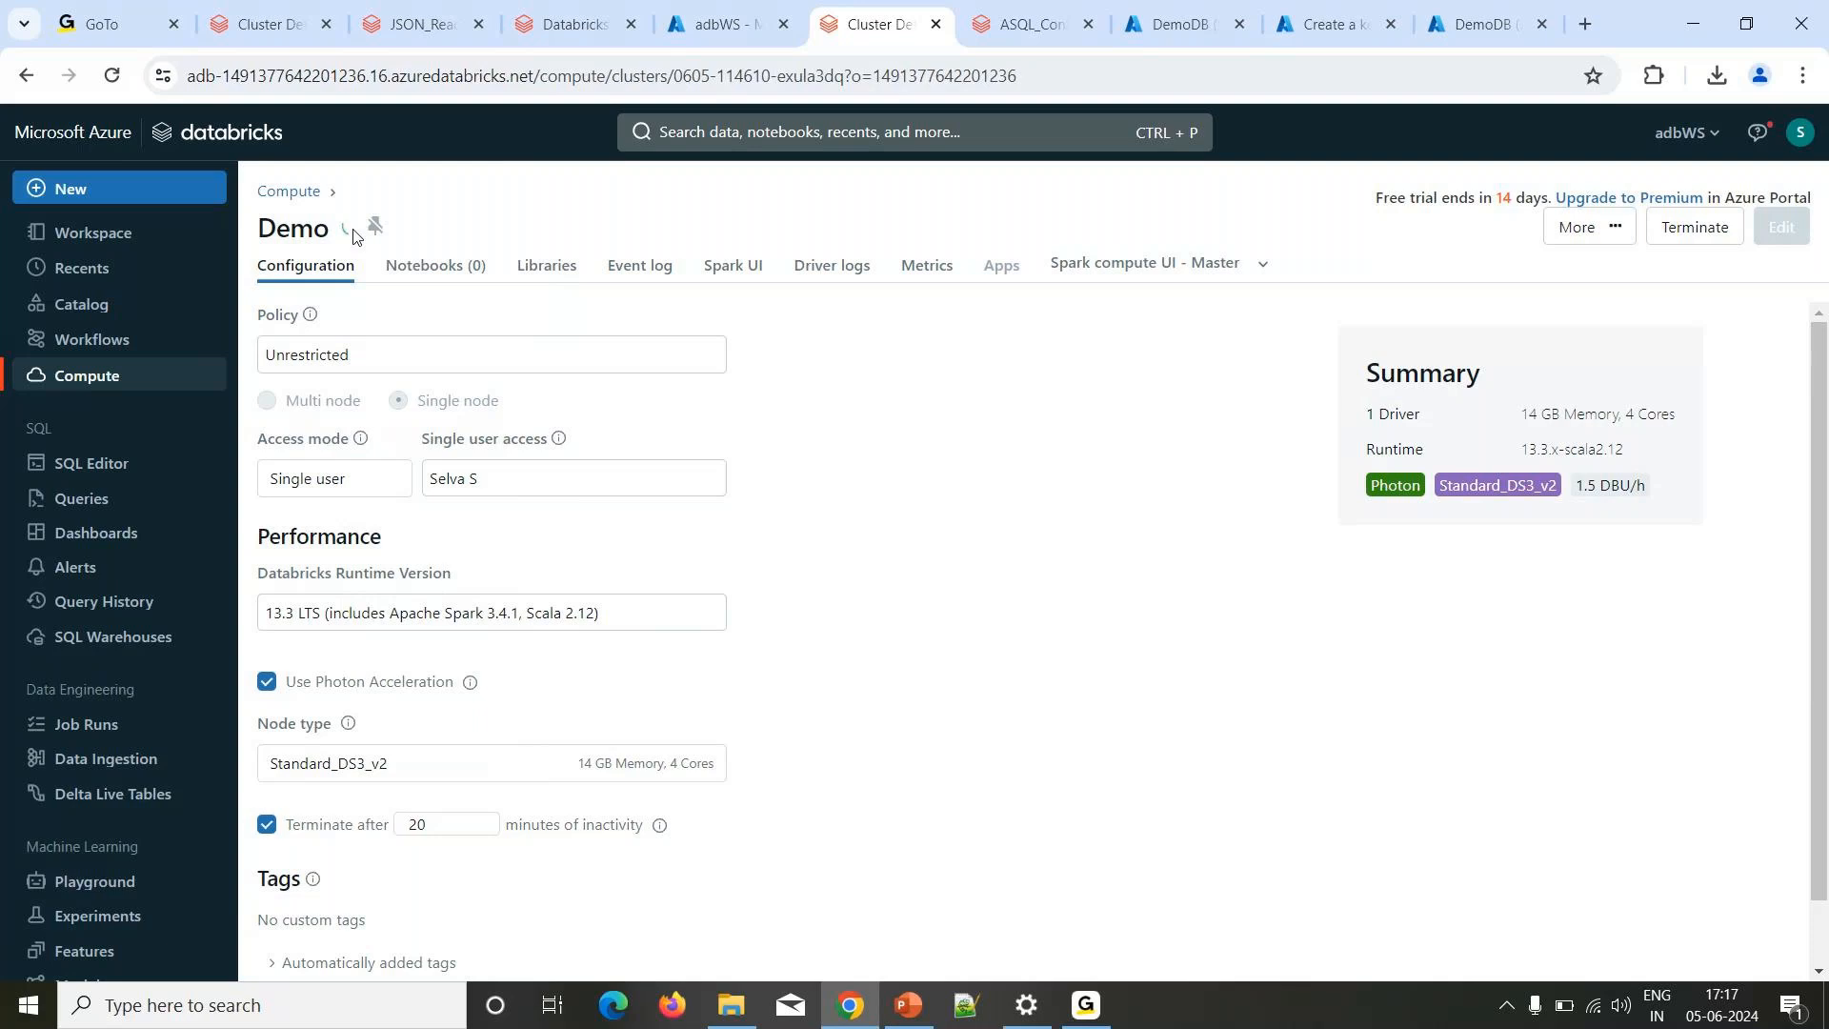
click(1026, 21)
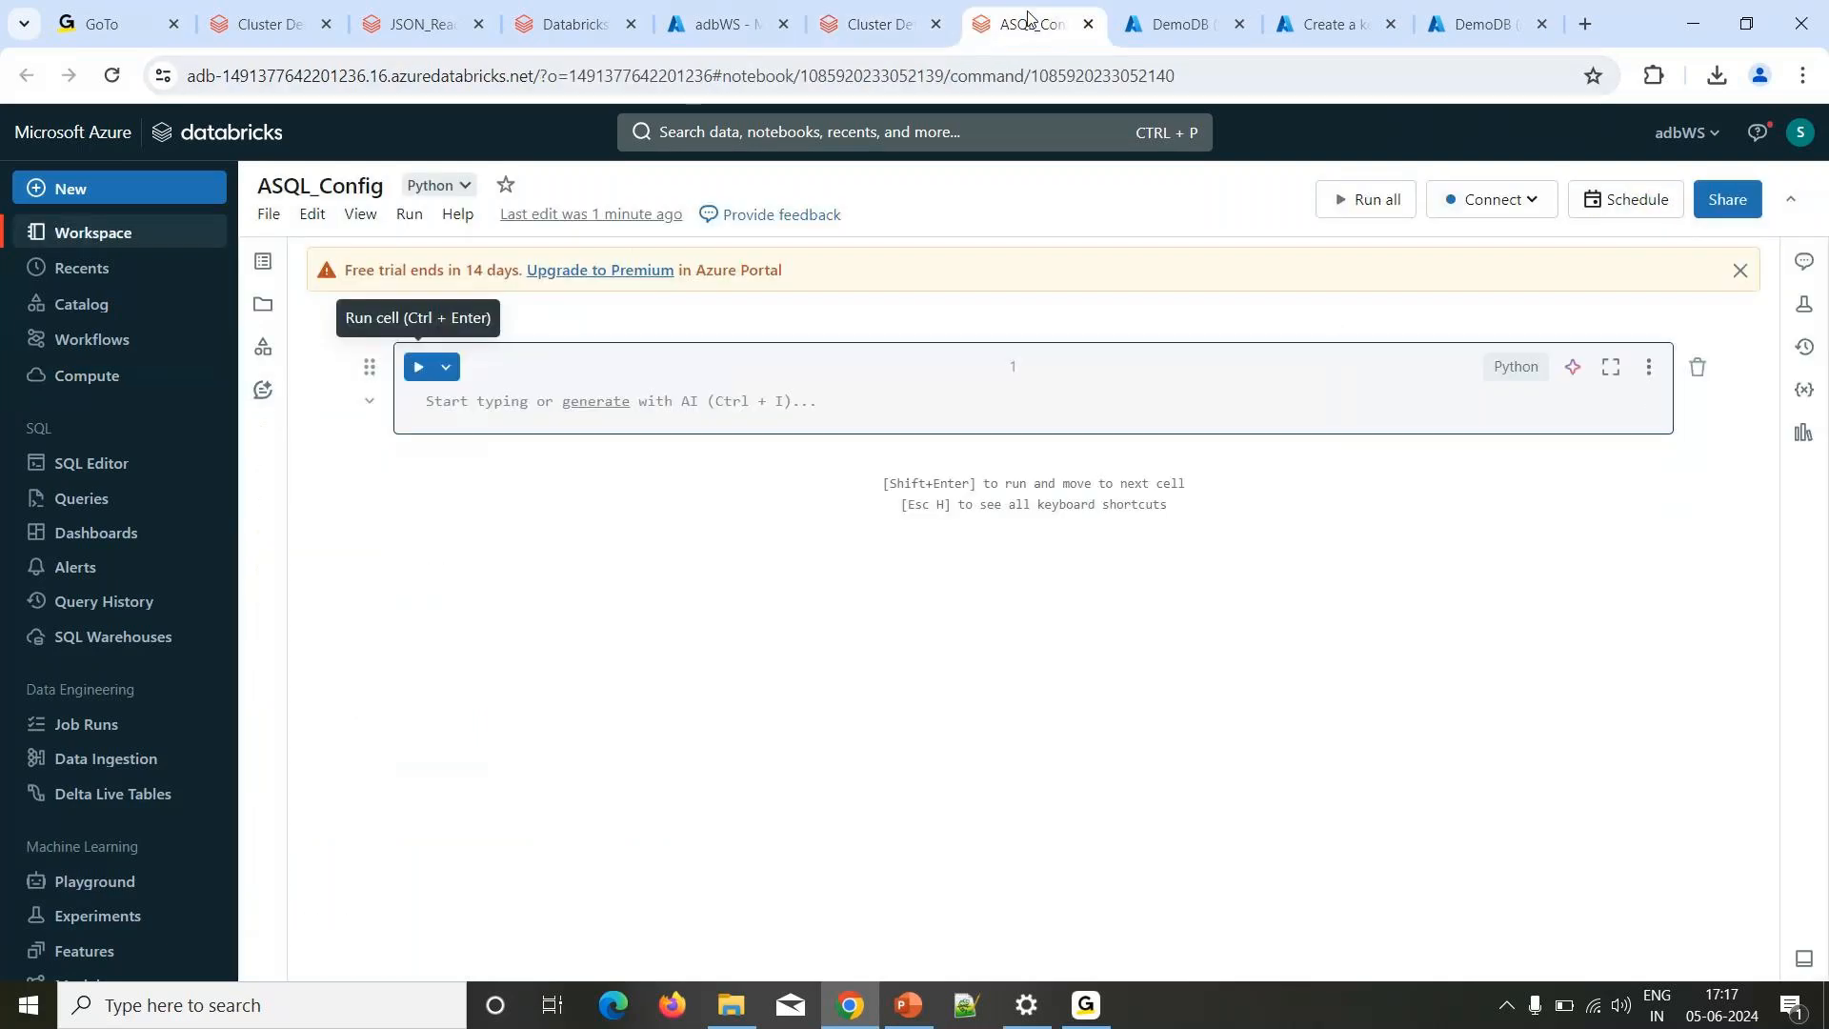
click(872, 24)
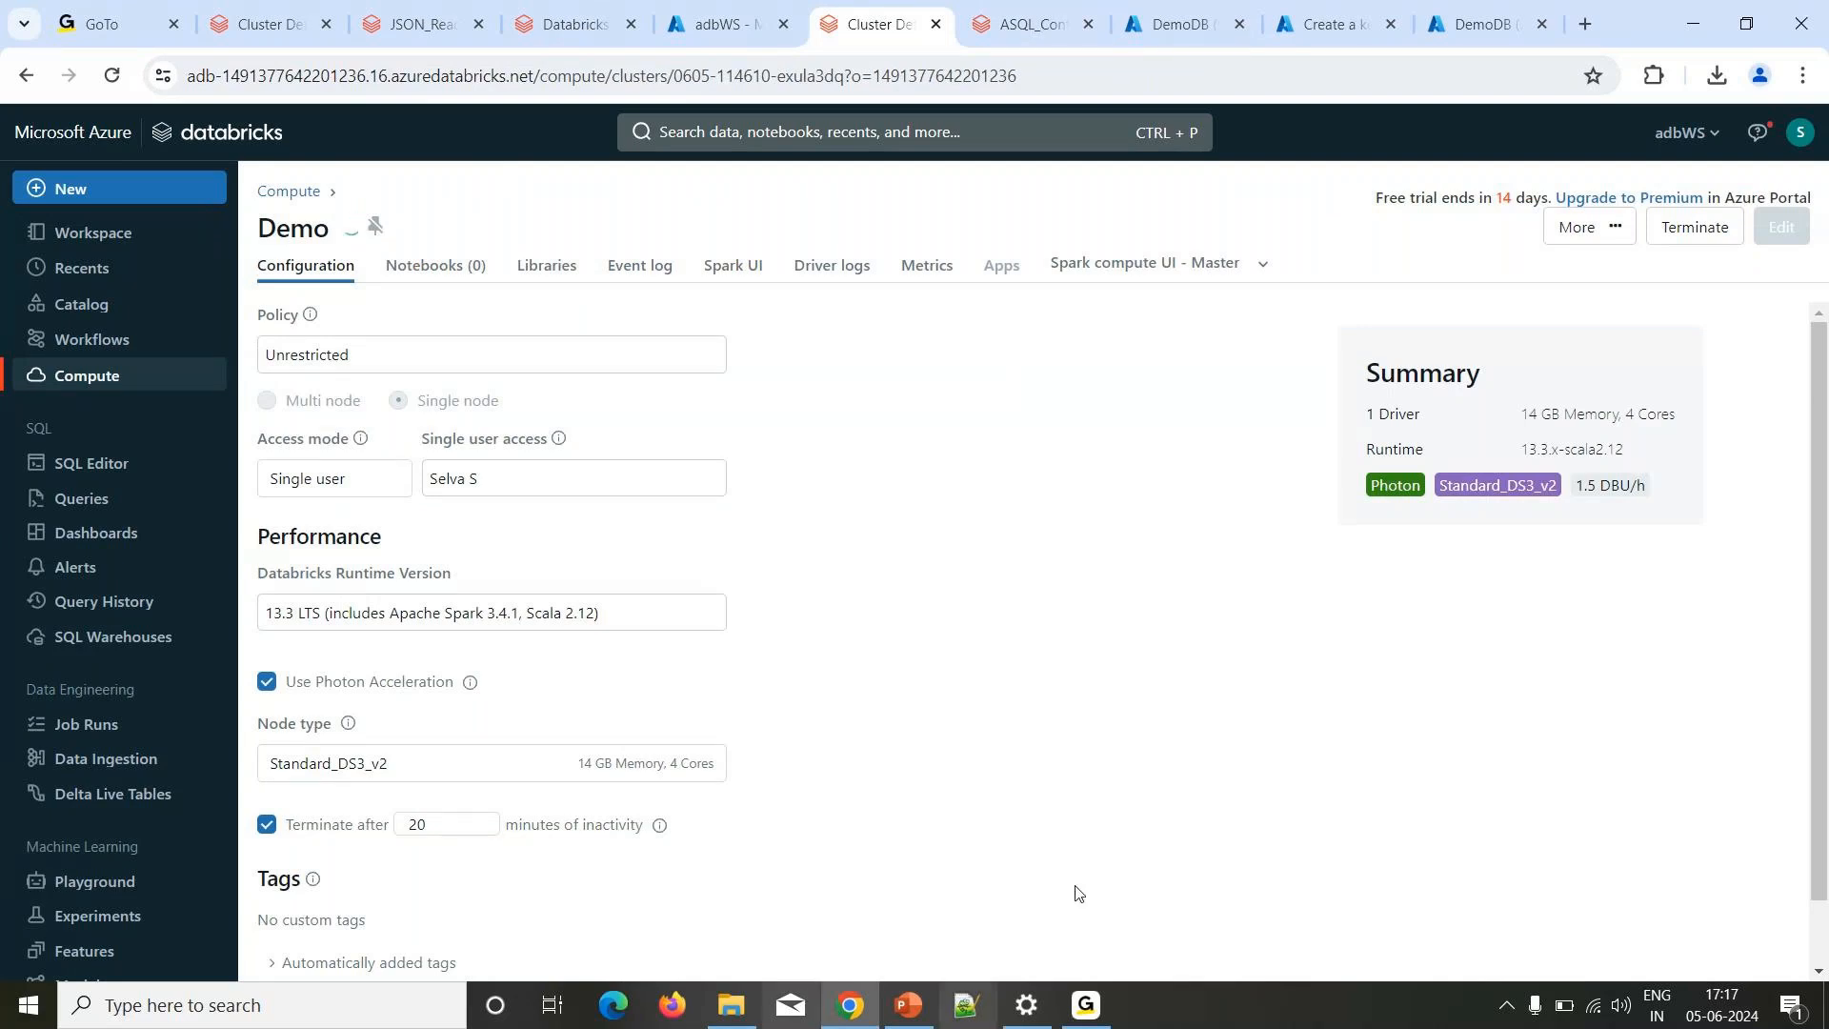
click(1197, 25)
click(1329, 24)
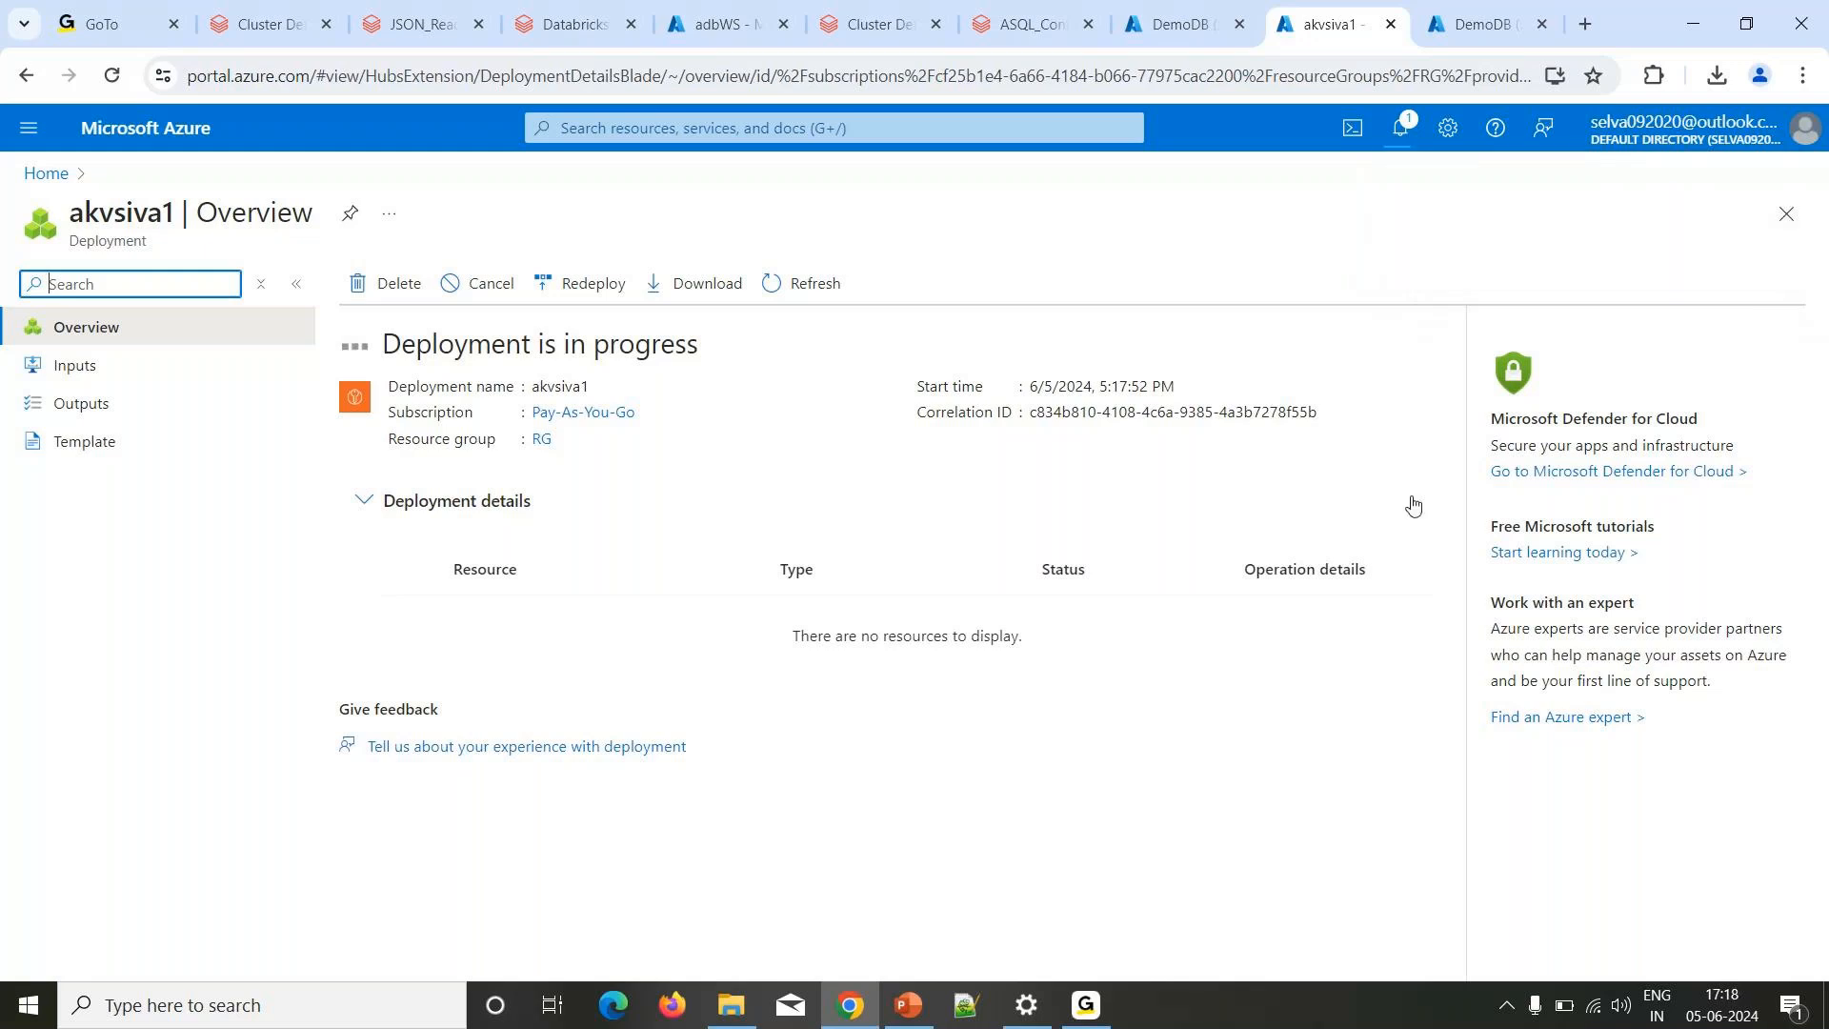
click(1439, 16)
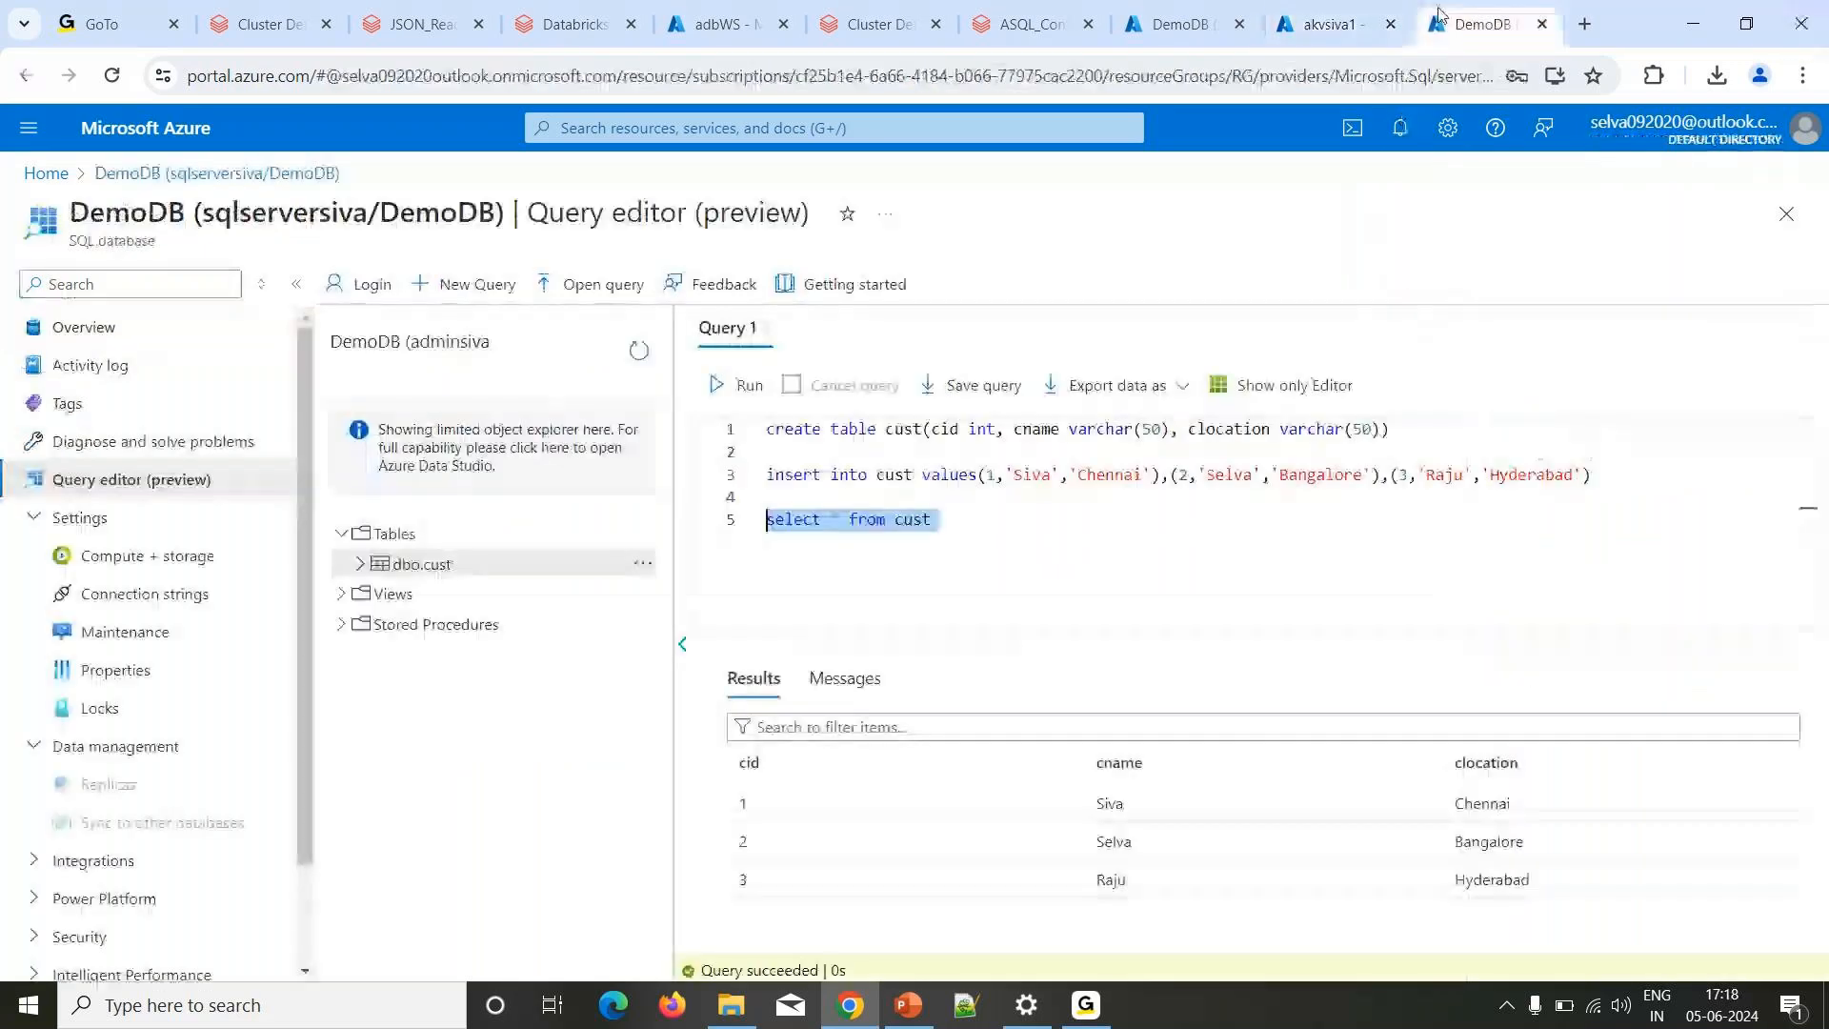
click(1334, 24)
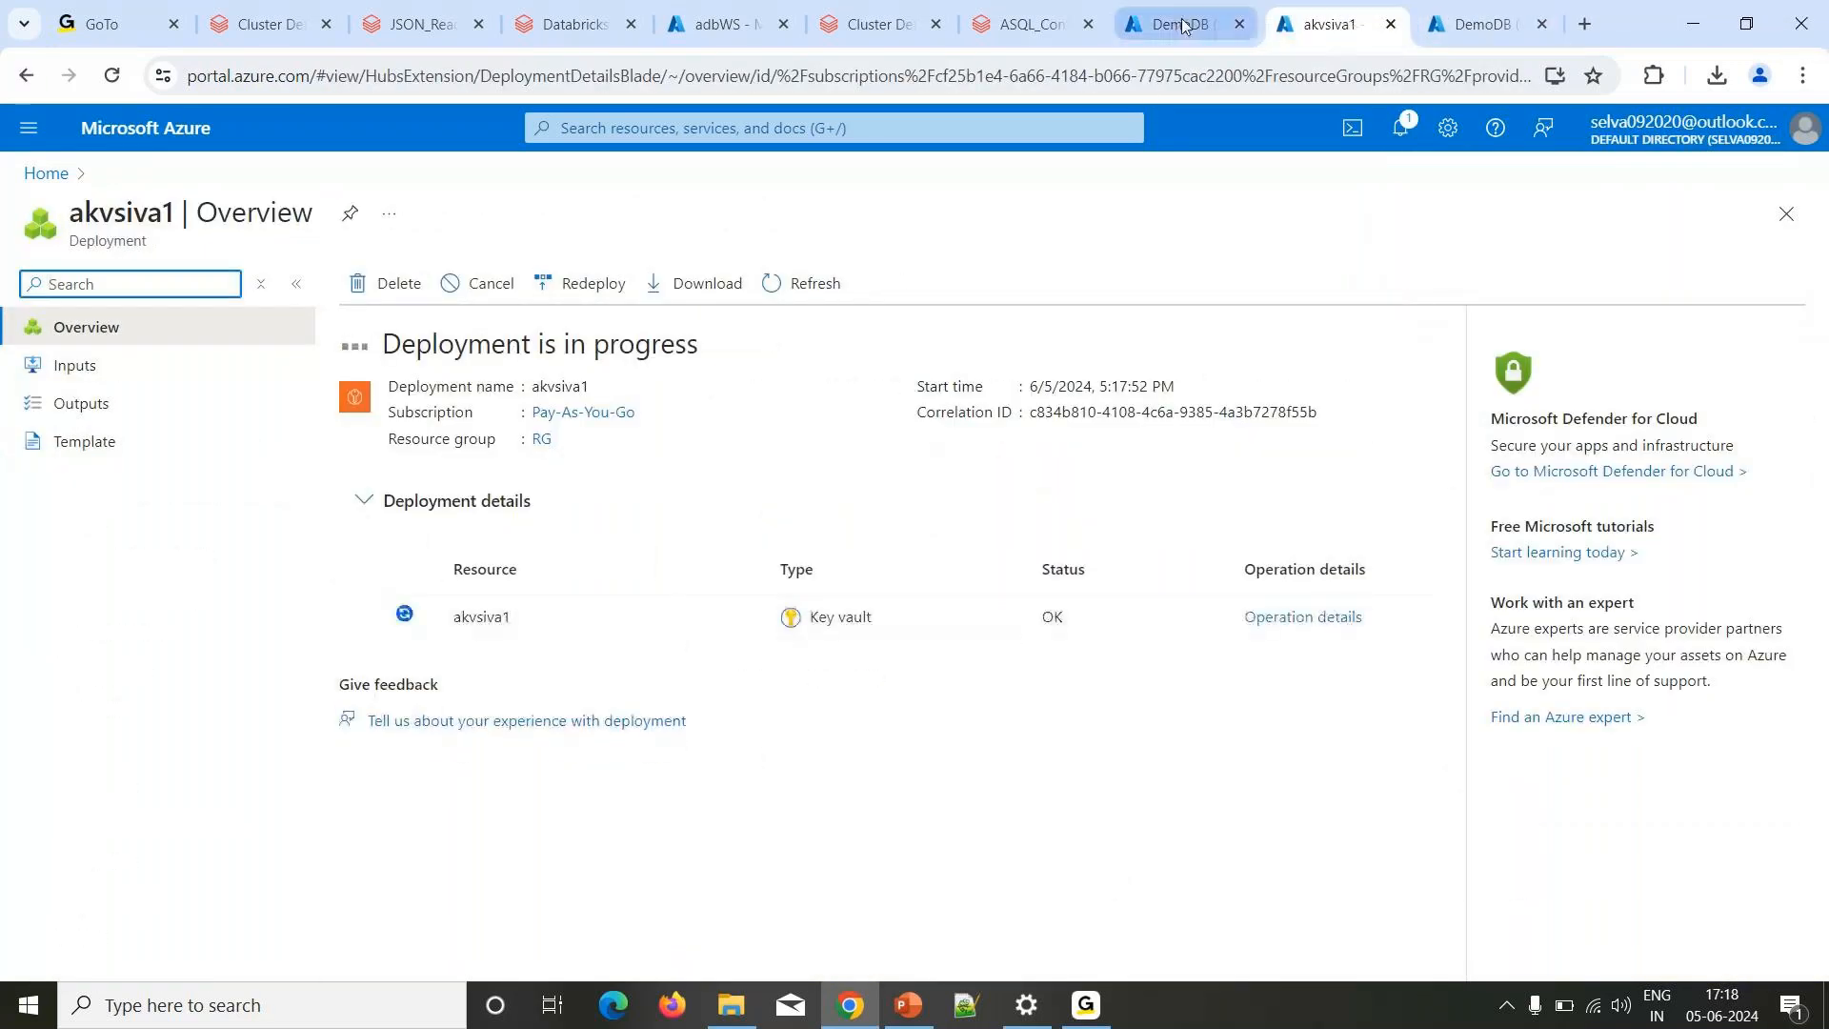
Open the JDBC connection string of the DemoDB SQL database.
click(1182, 26)
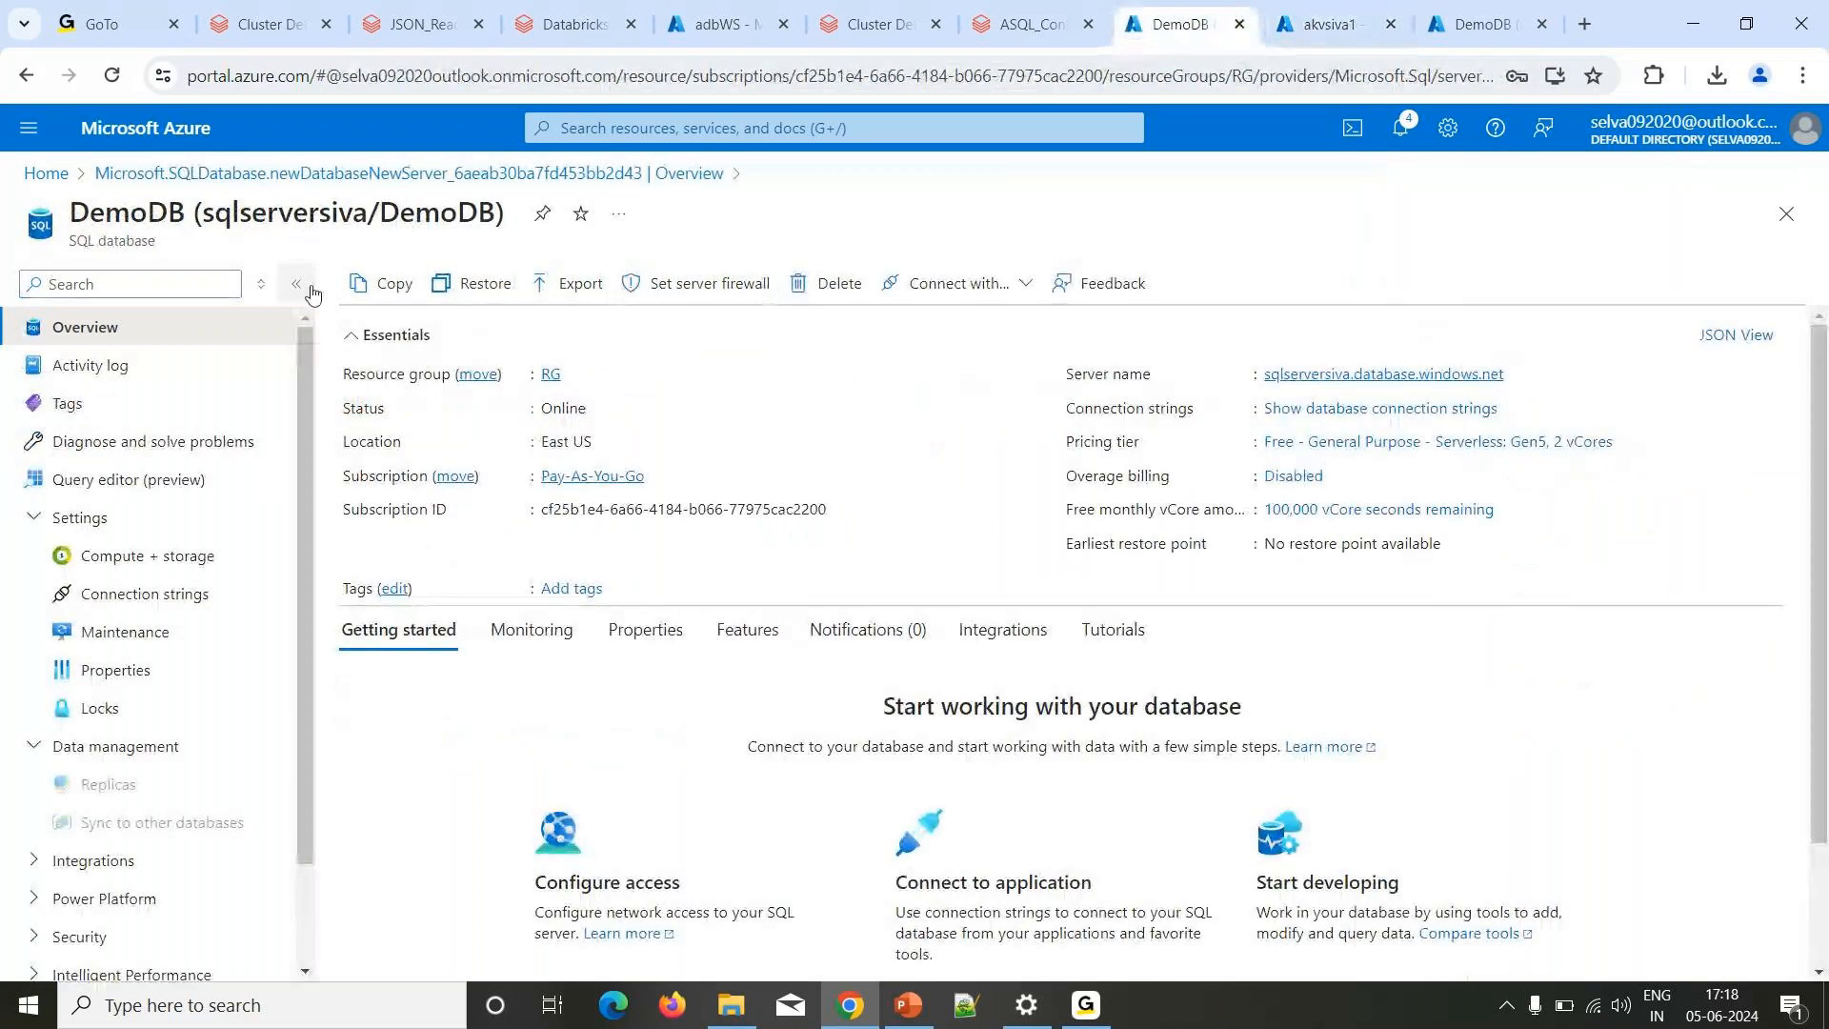
click(157, 609)
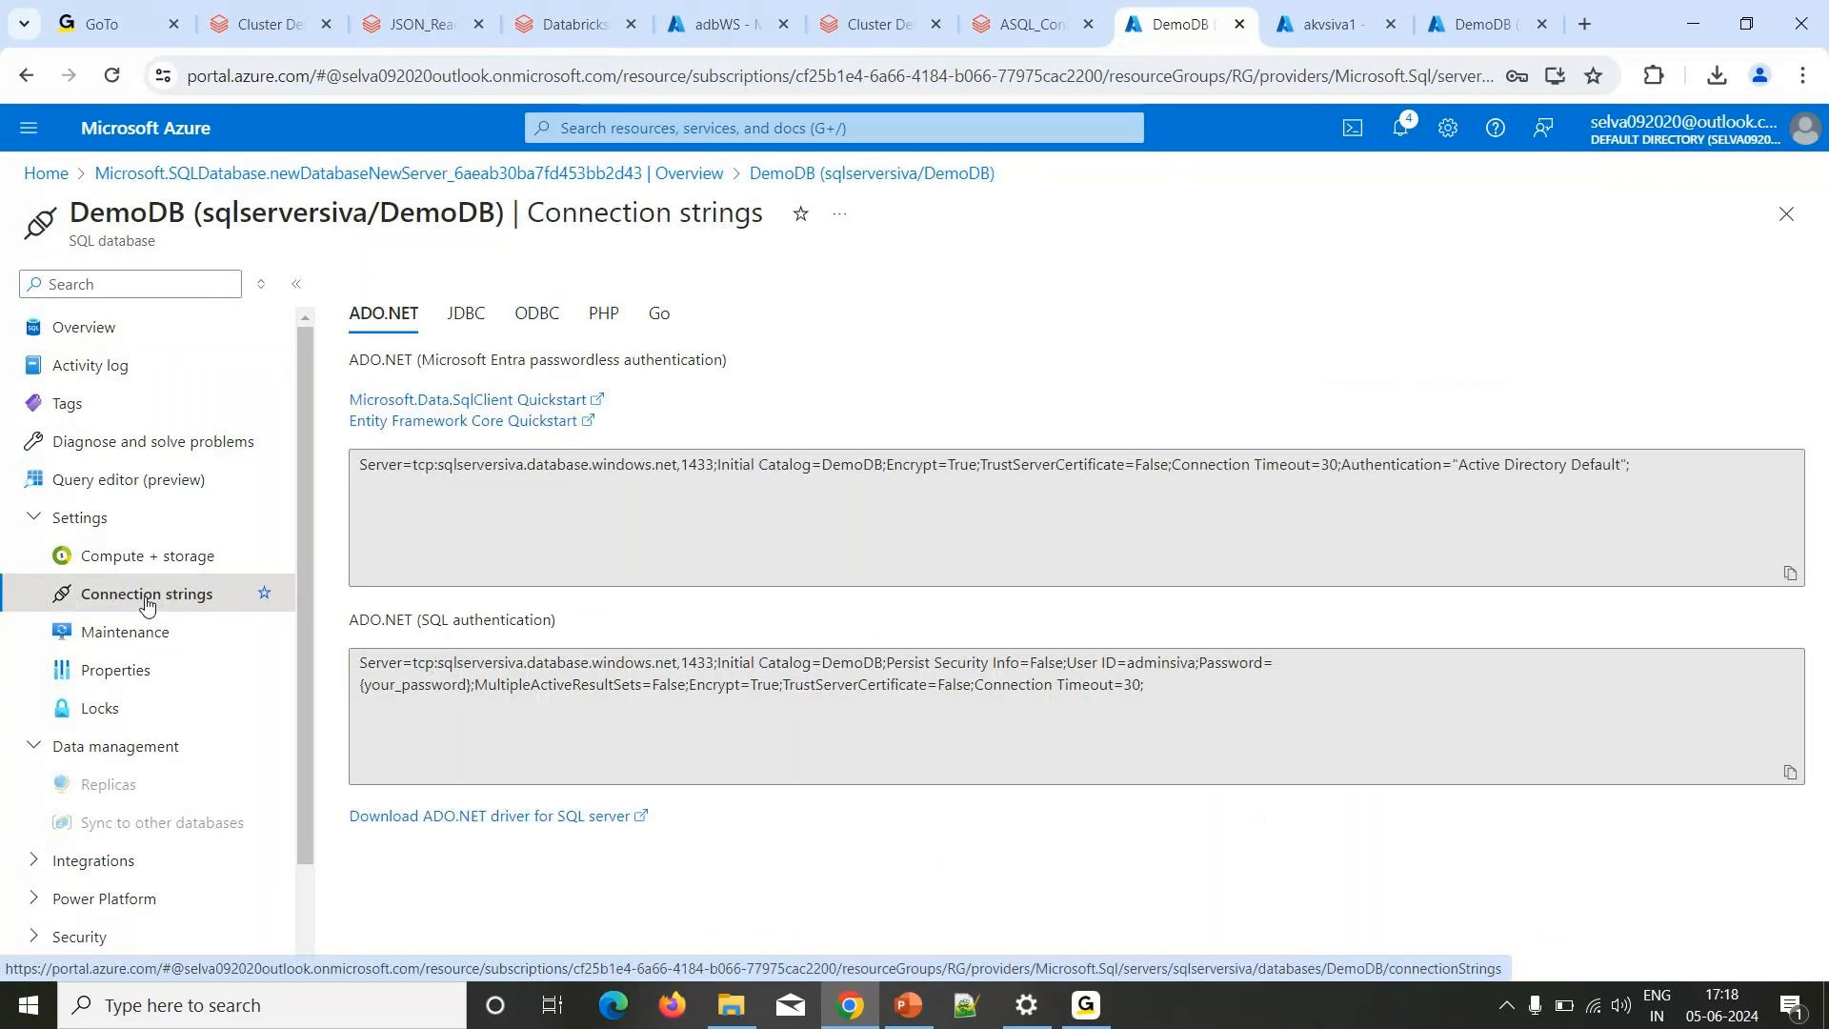
click(466, 314)
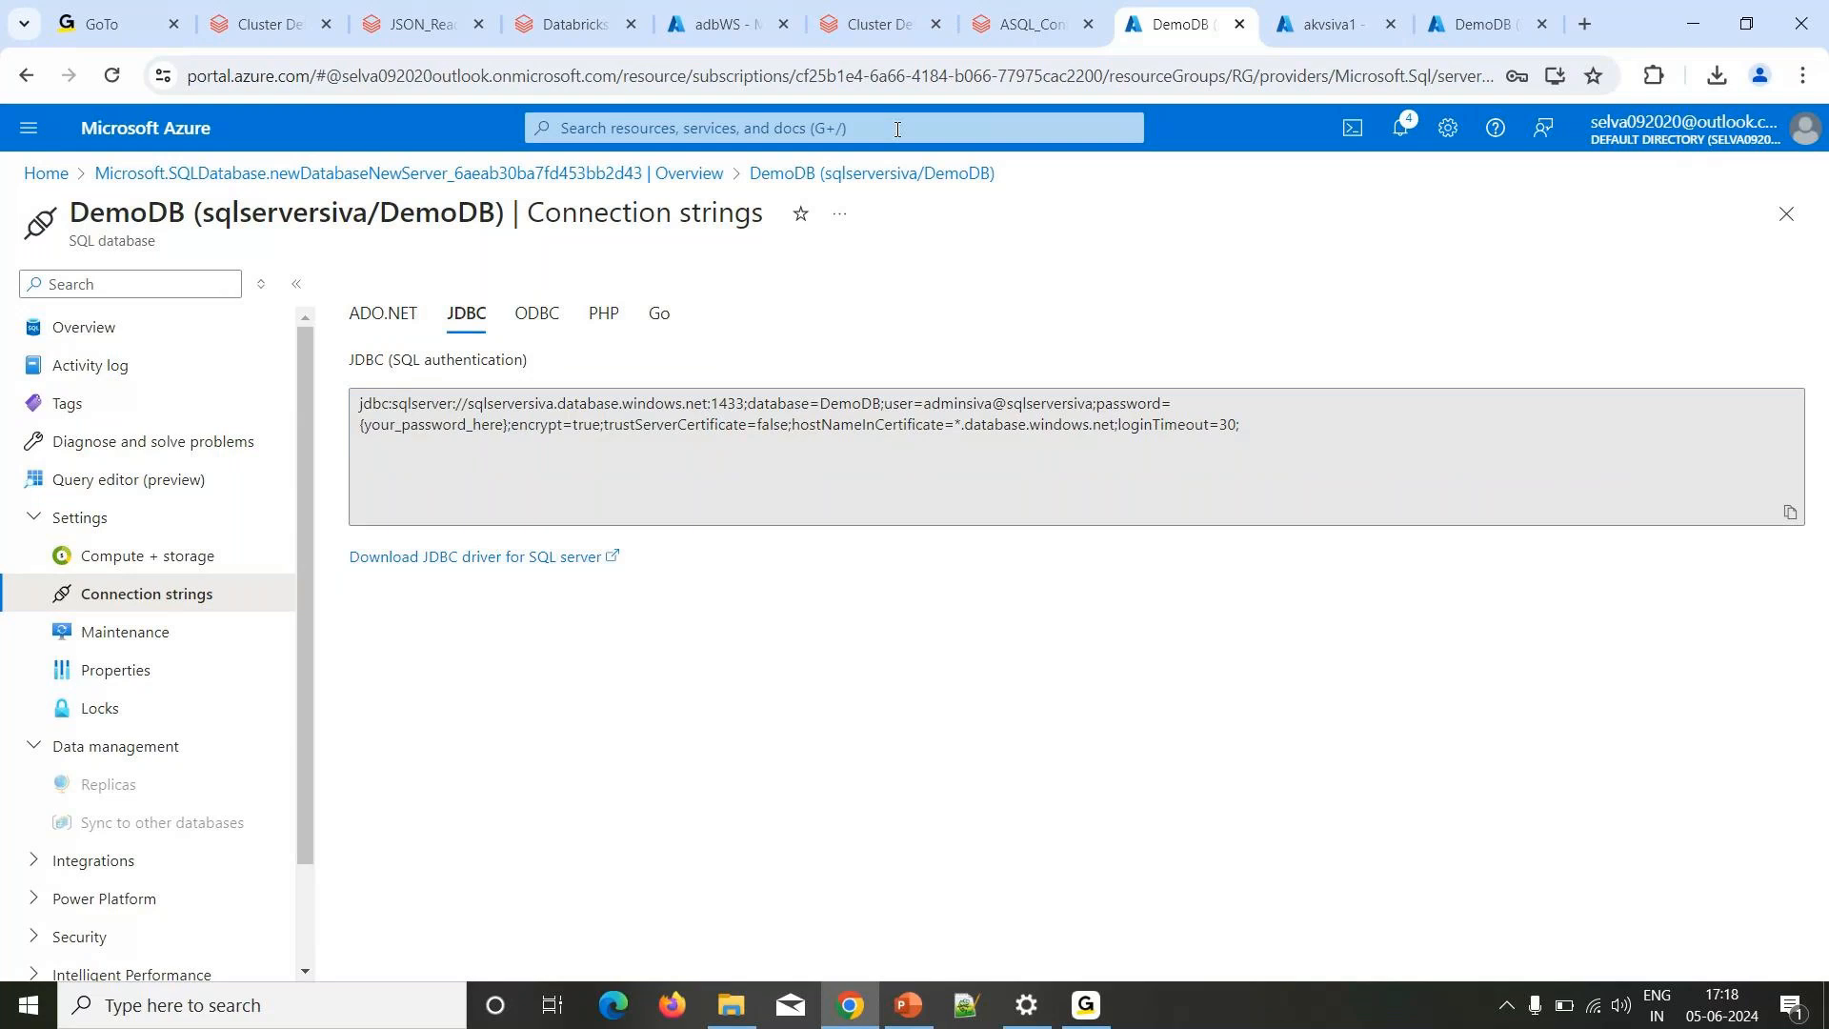
click(1025, 30)
click(895, 38)
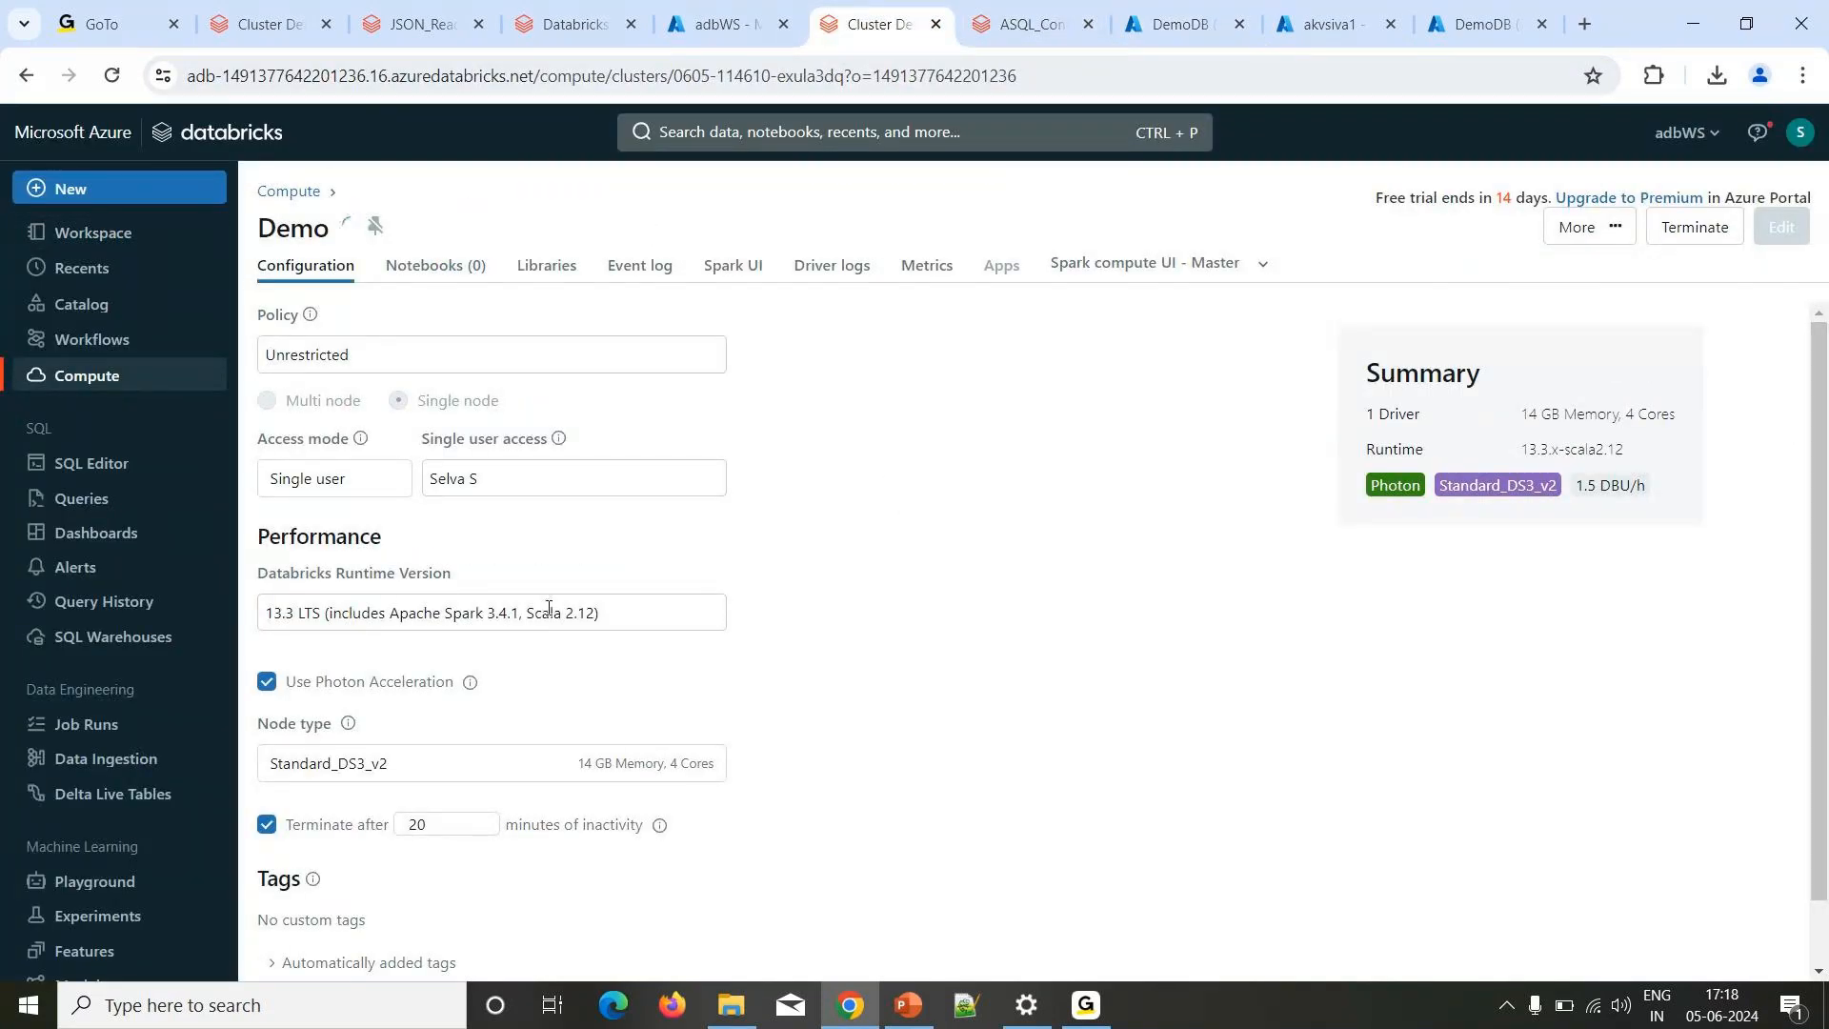
click(1026, 28)
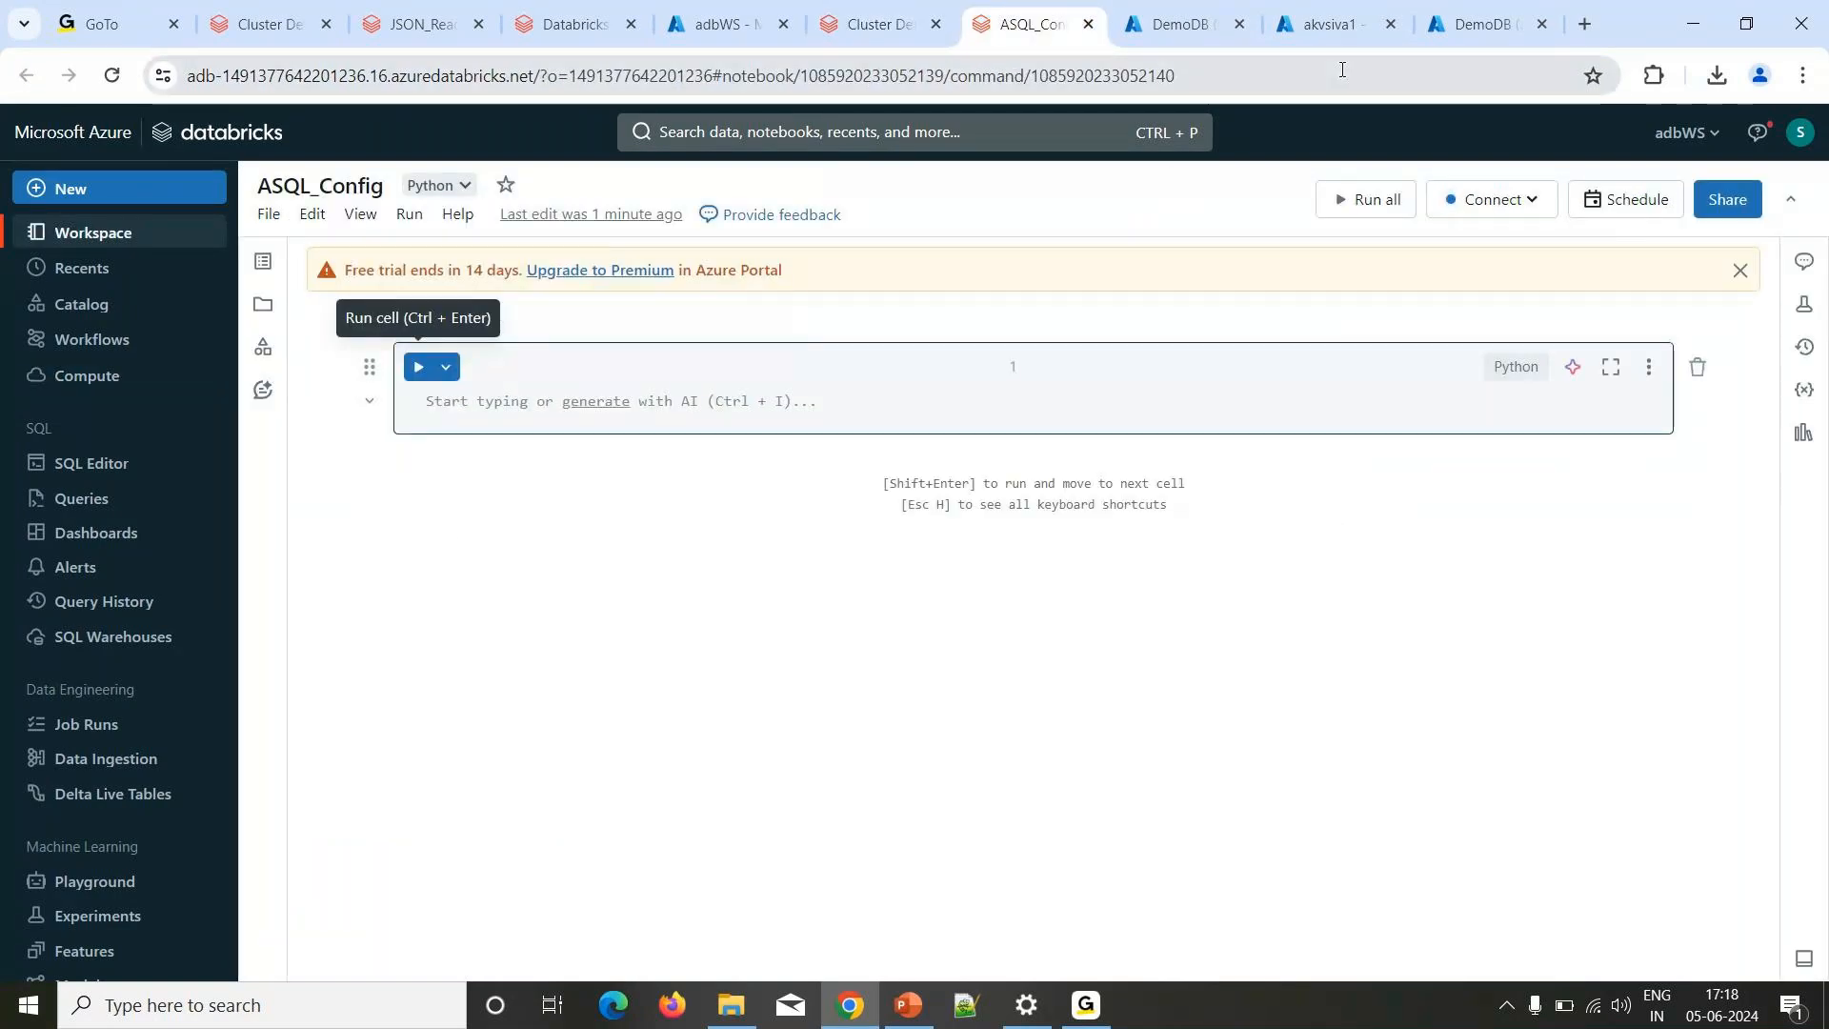
click(1181, 24)
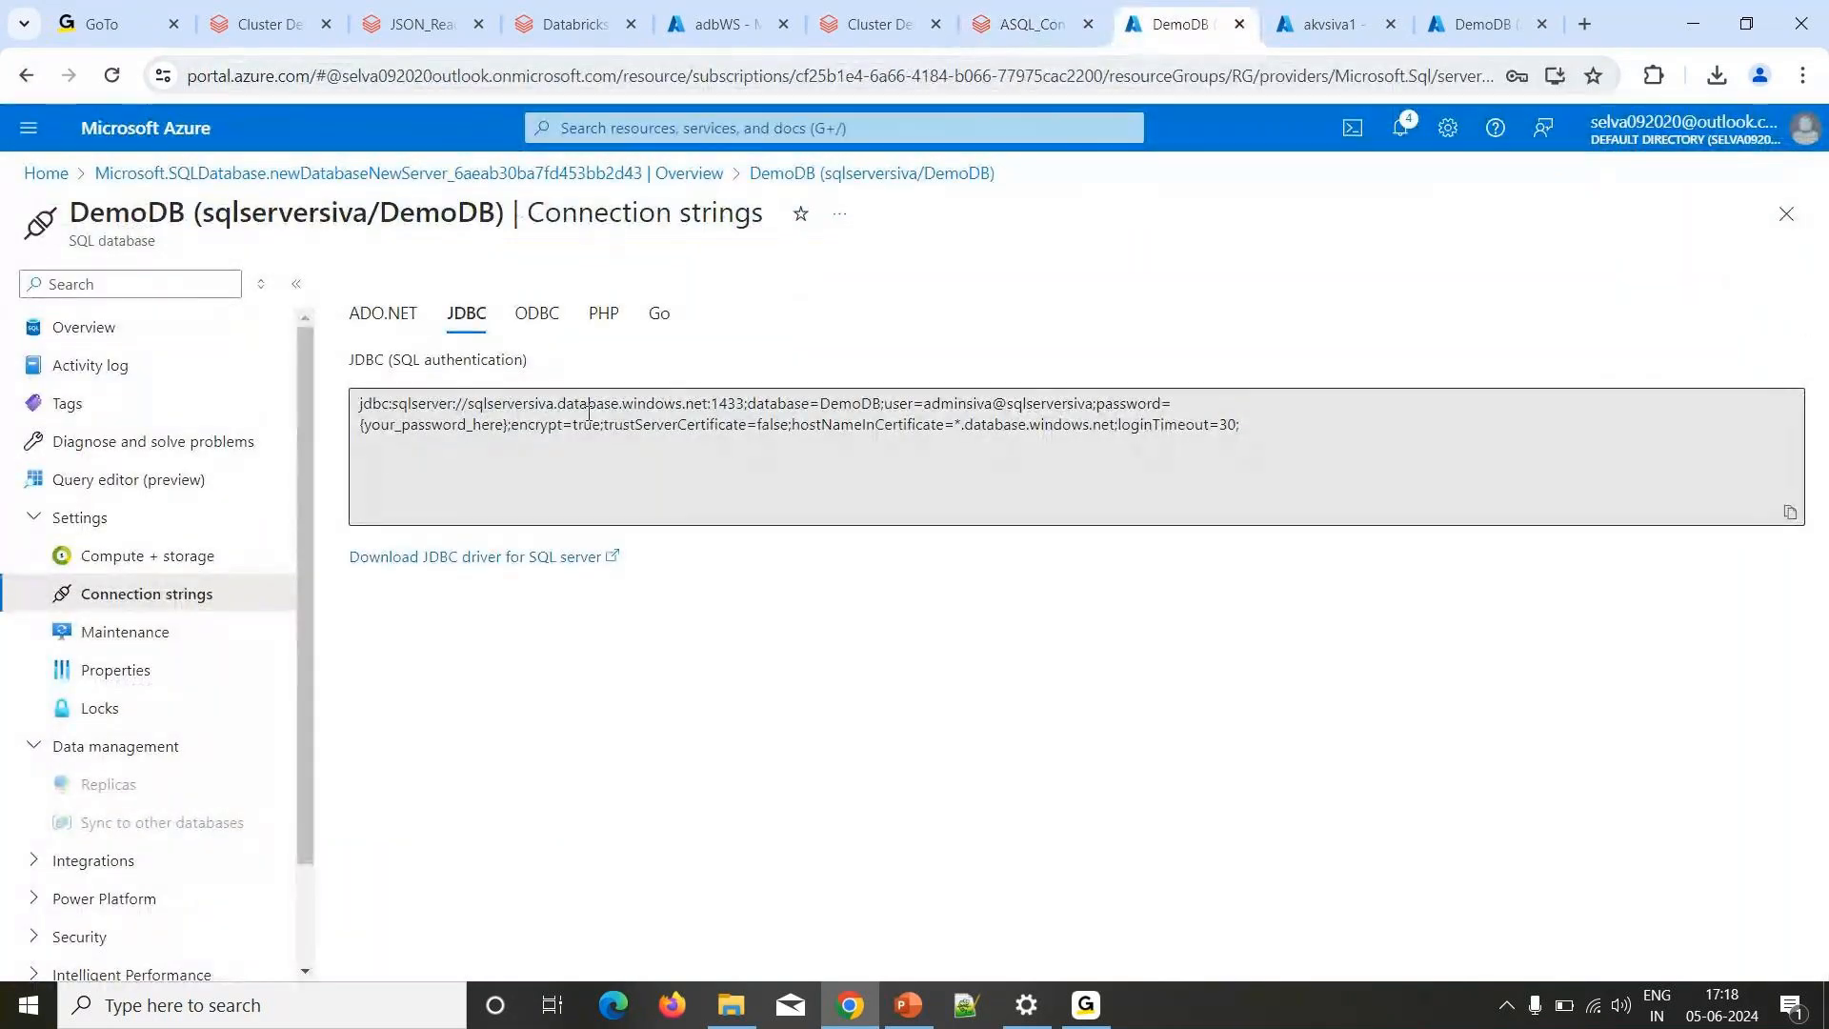
Copy the JDBC connection string from its beginning through the semicolon after database=DemoDB.
click(880, 403)
drag(880, 403, 330, 404)
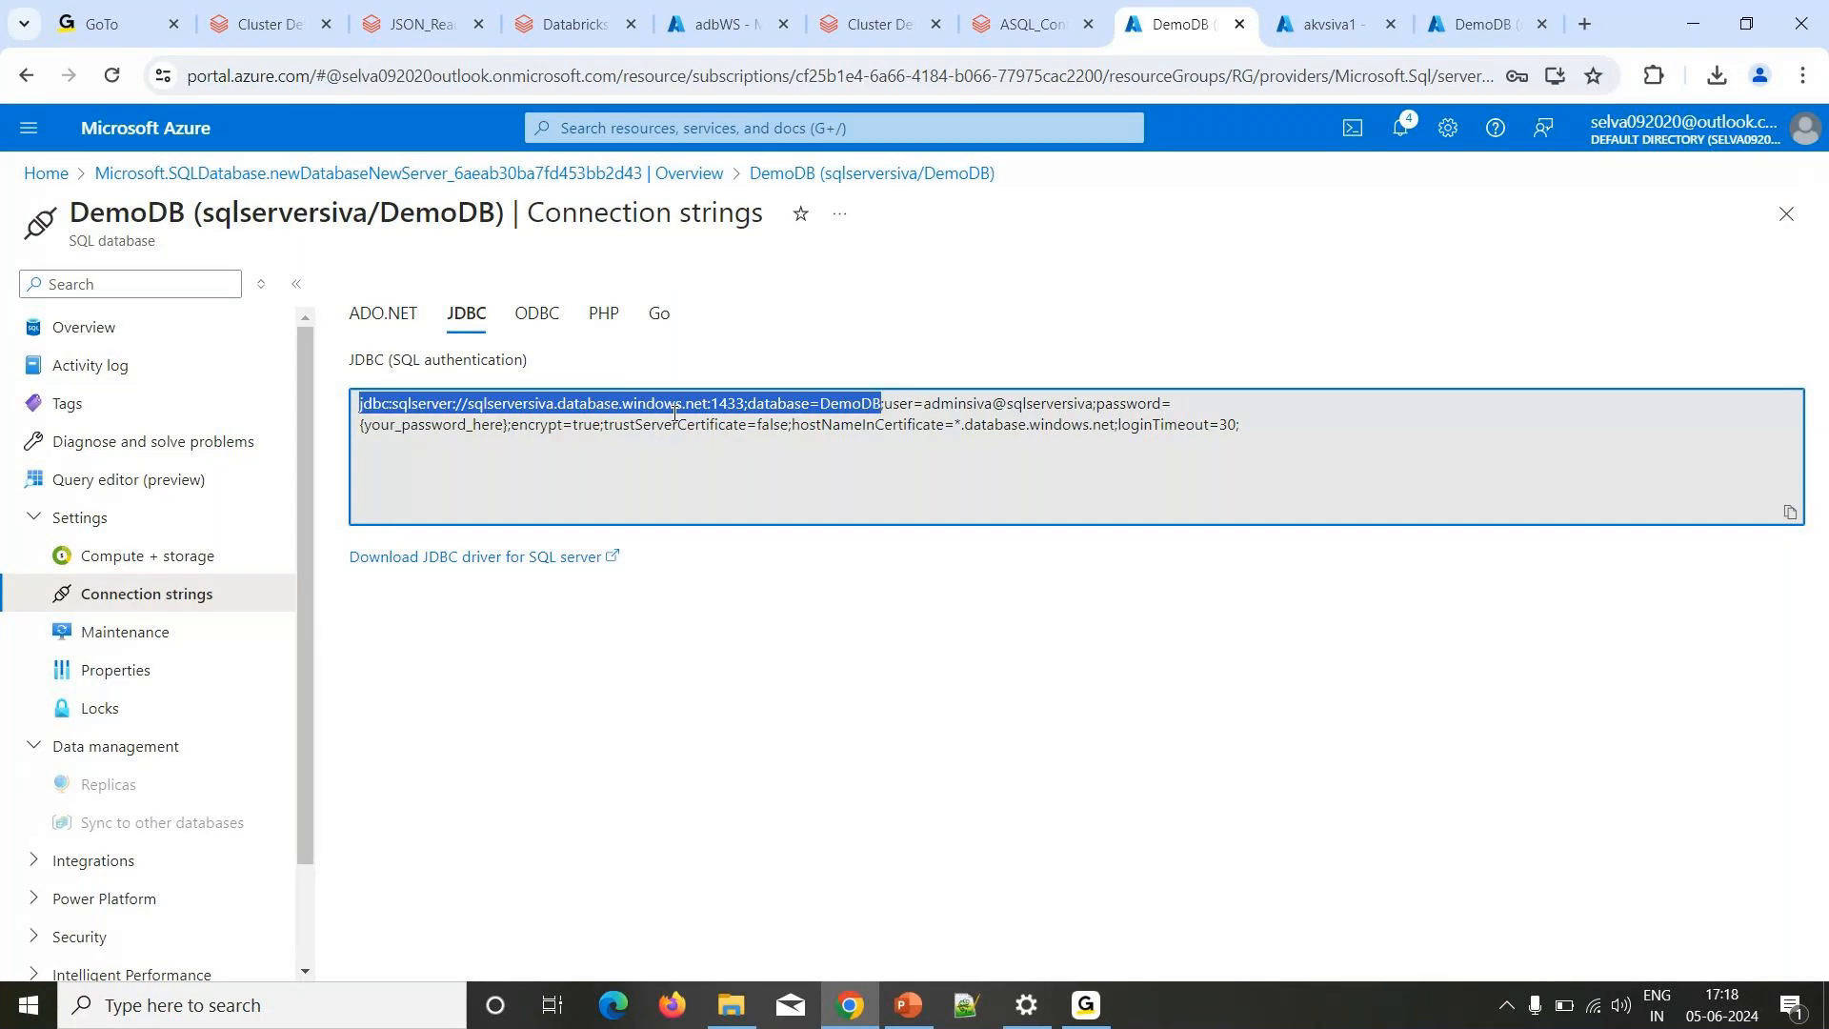
click(885, 408)
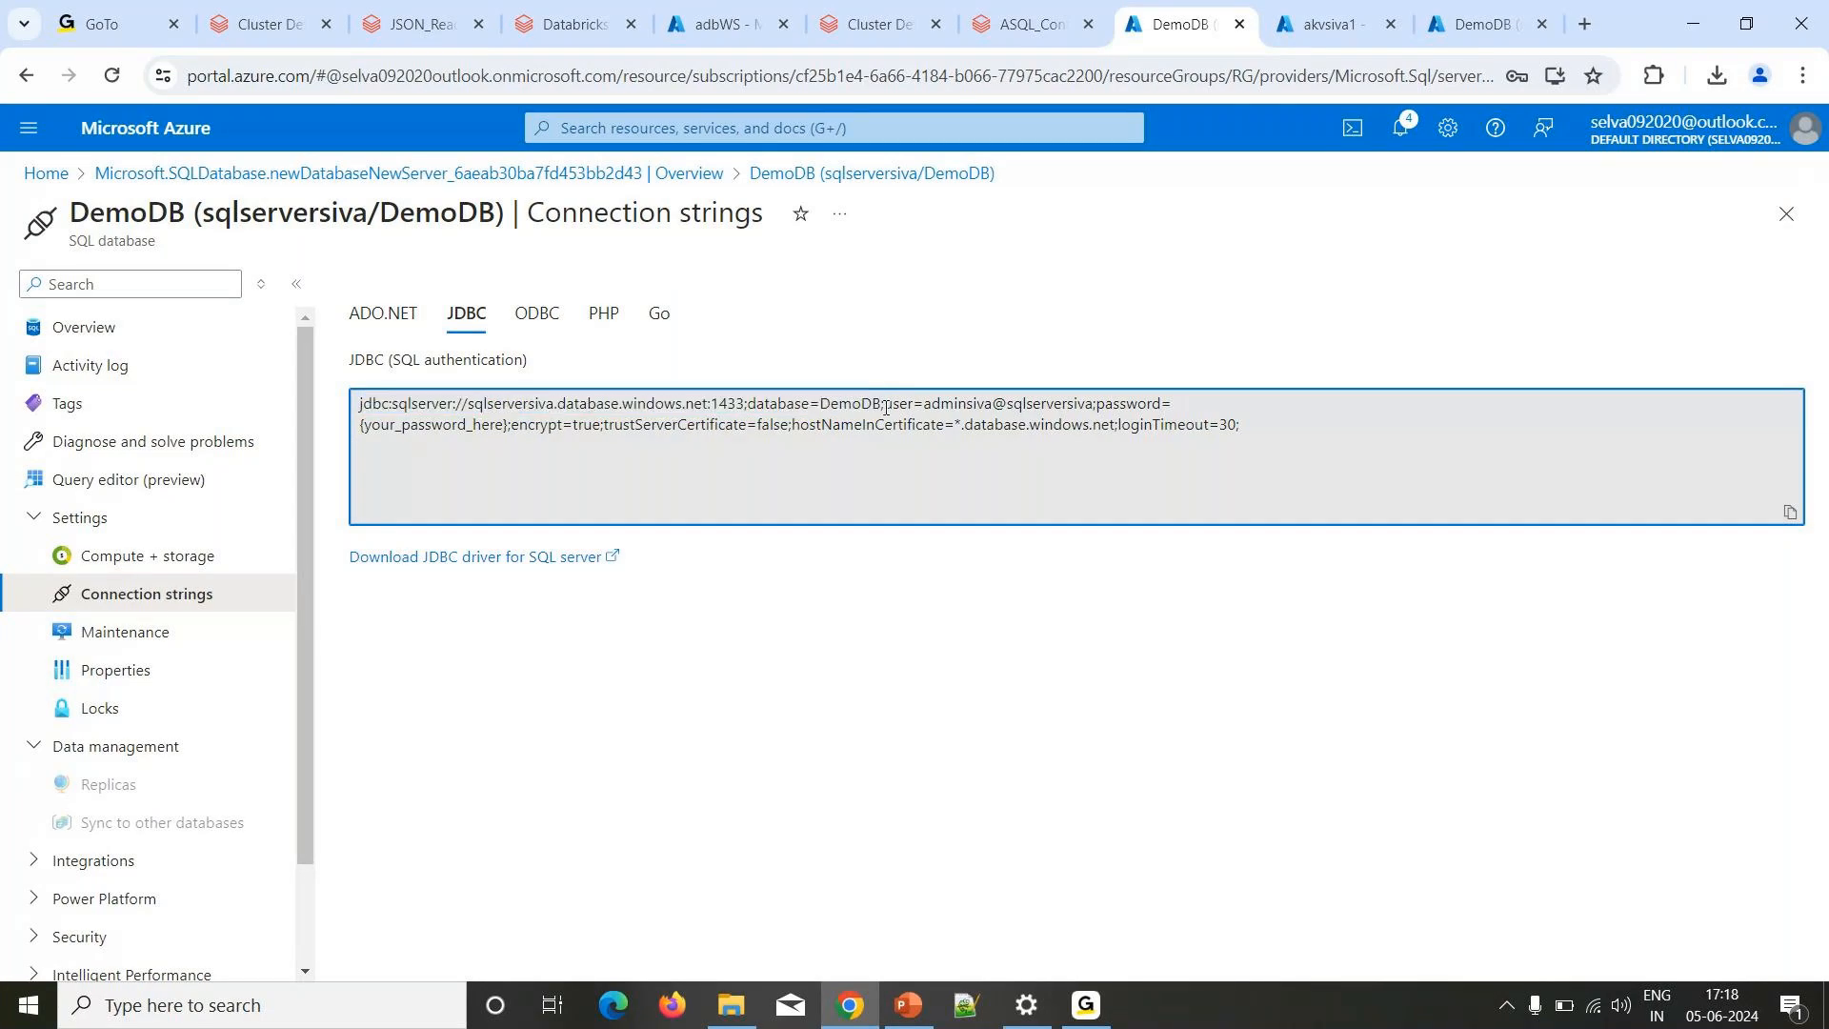
drag(885, 408, 339, 408)
key(ctrl+c)
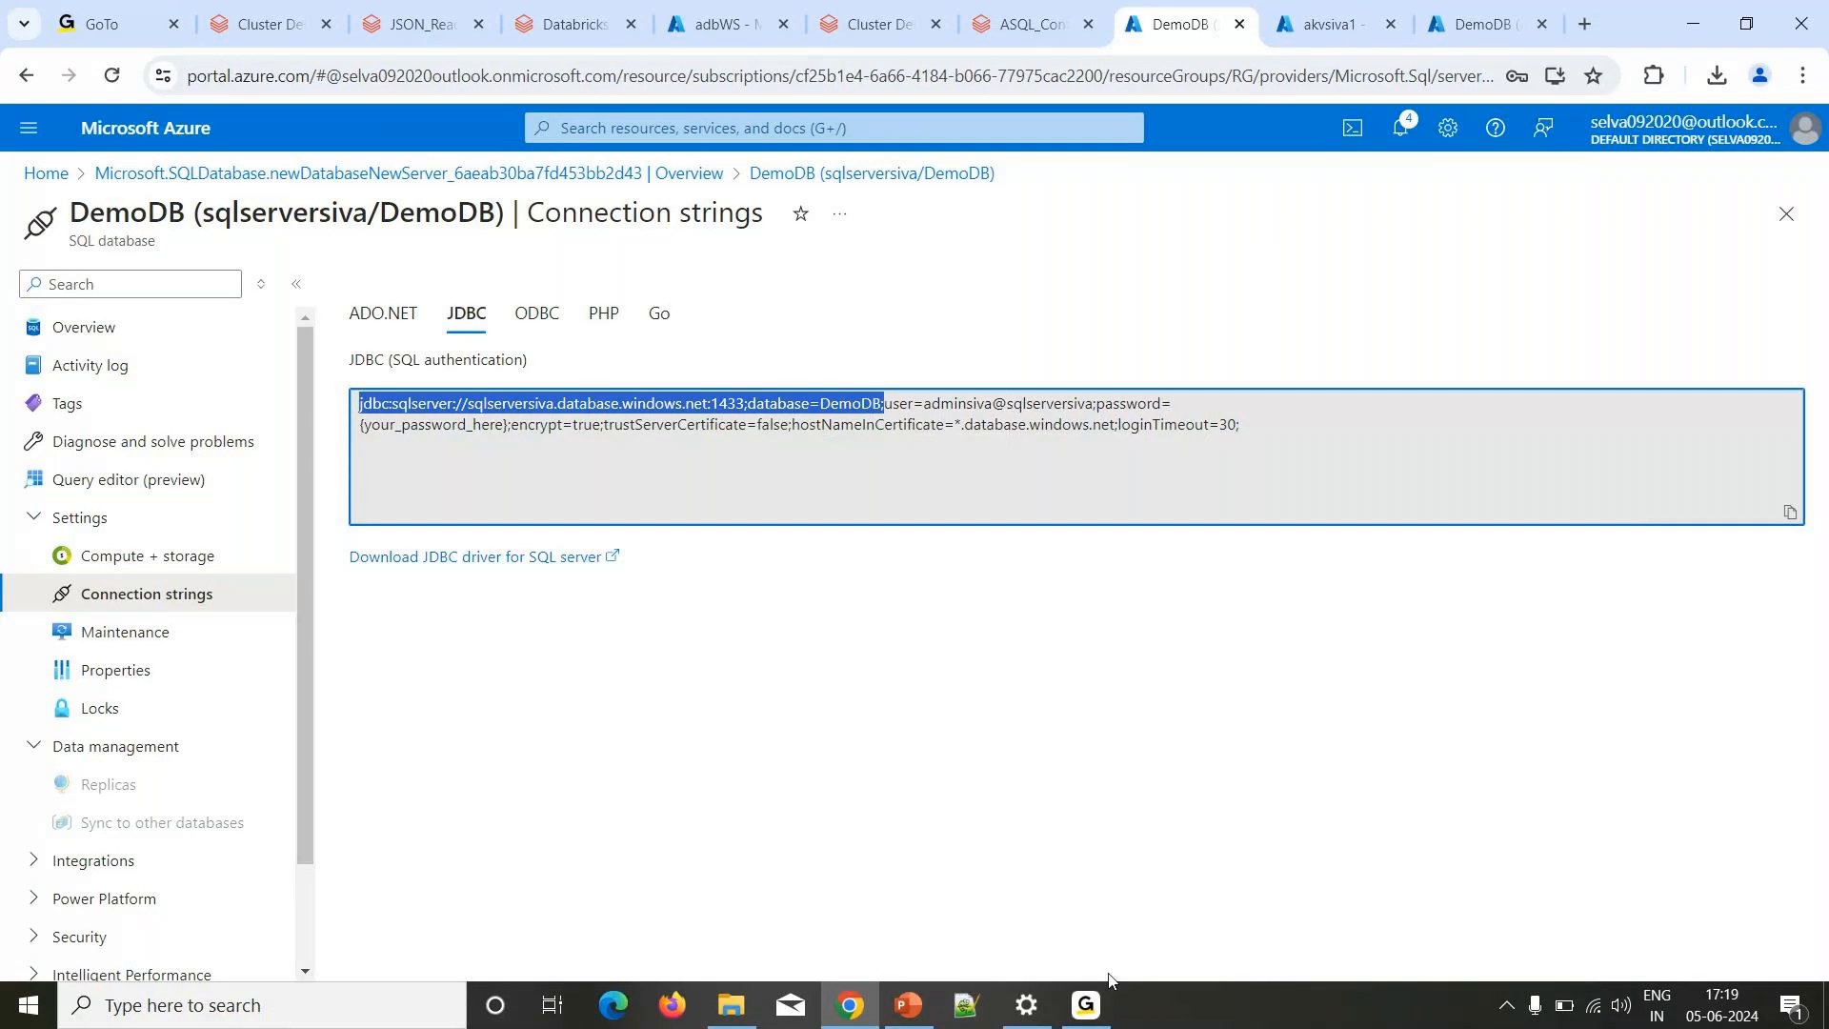
Open Notepad and paste the copied JDBC connection string into the blank document.
key(super)
text(note)
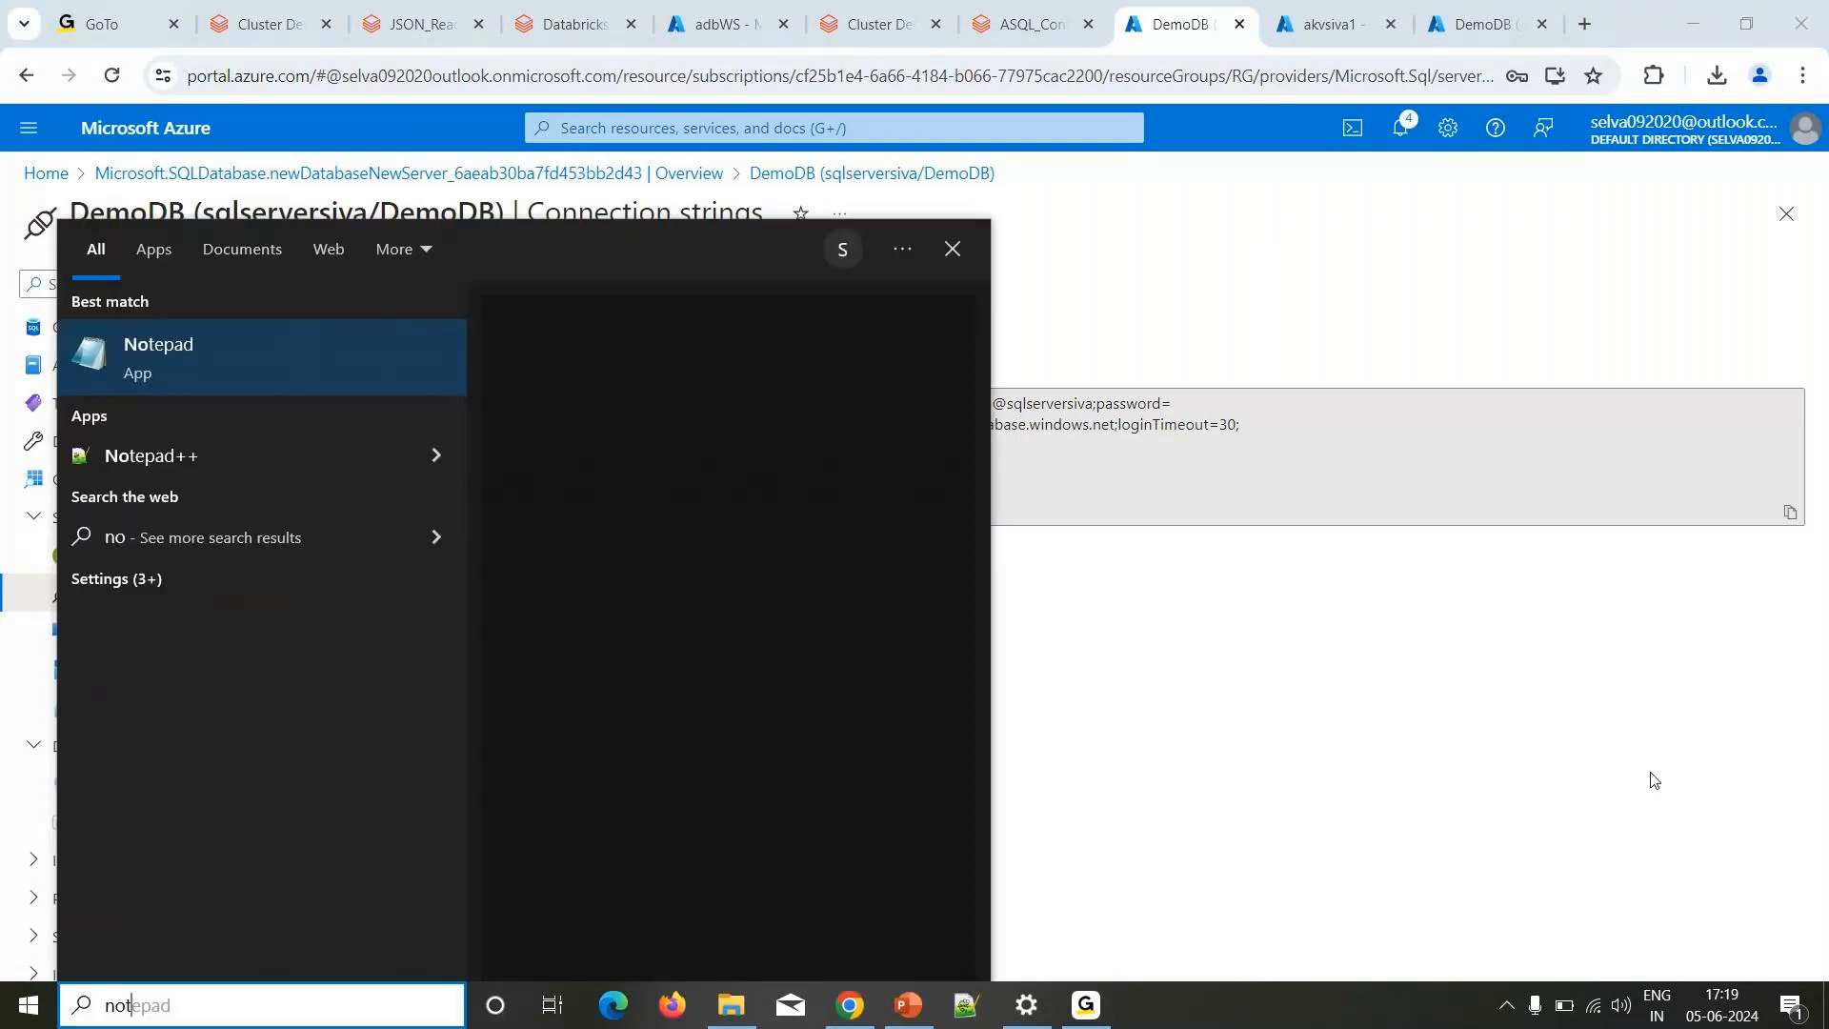
key(Return)
key(ctrl+v)
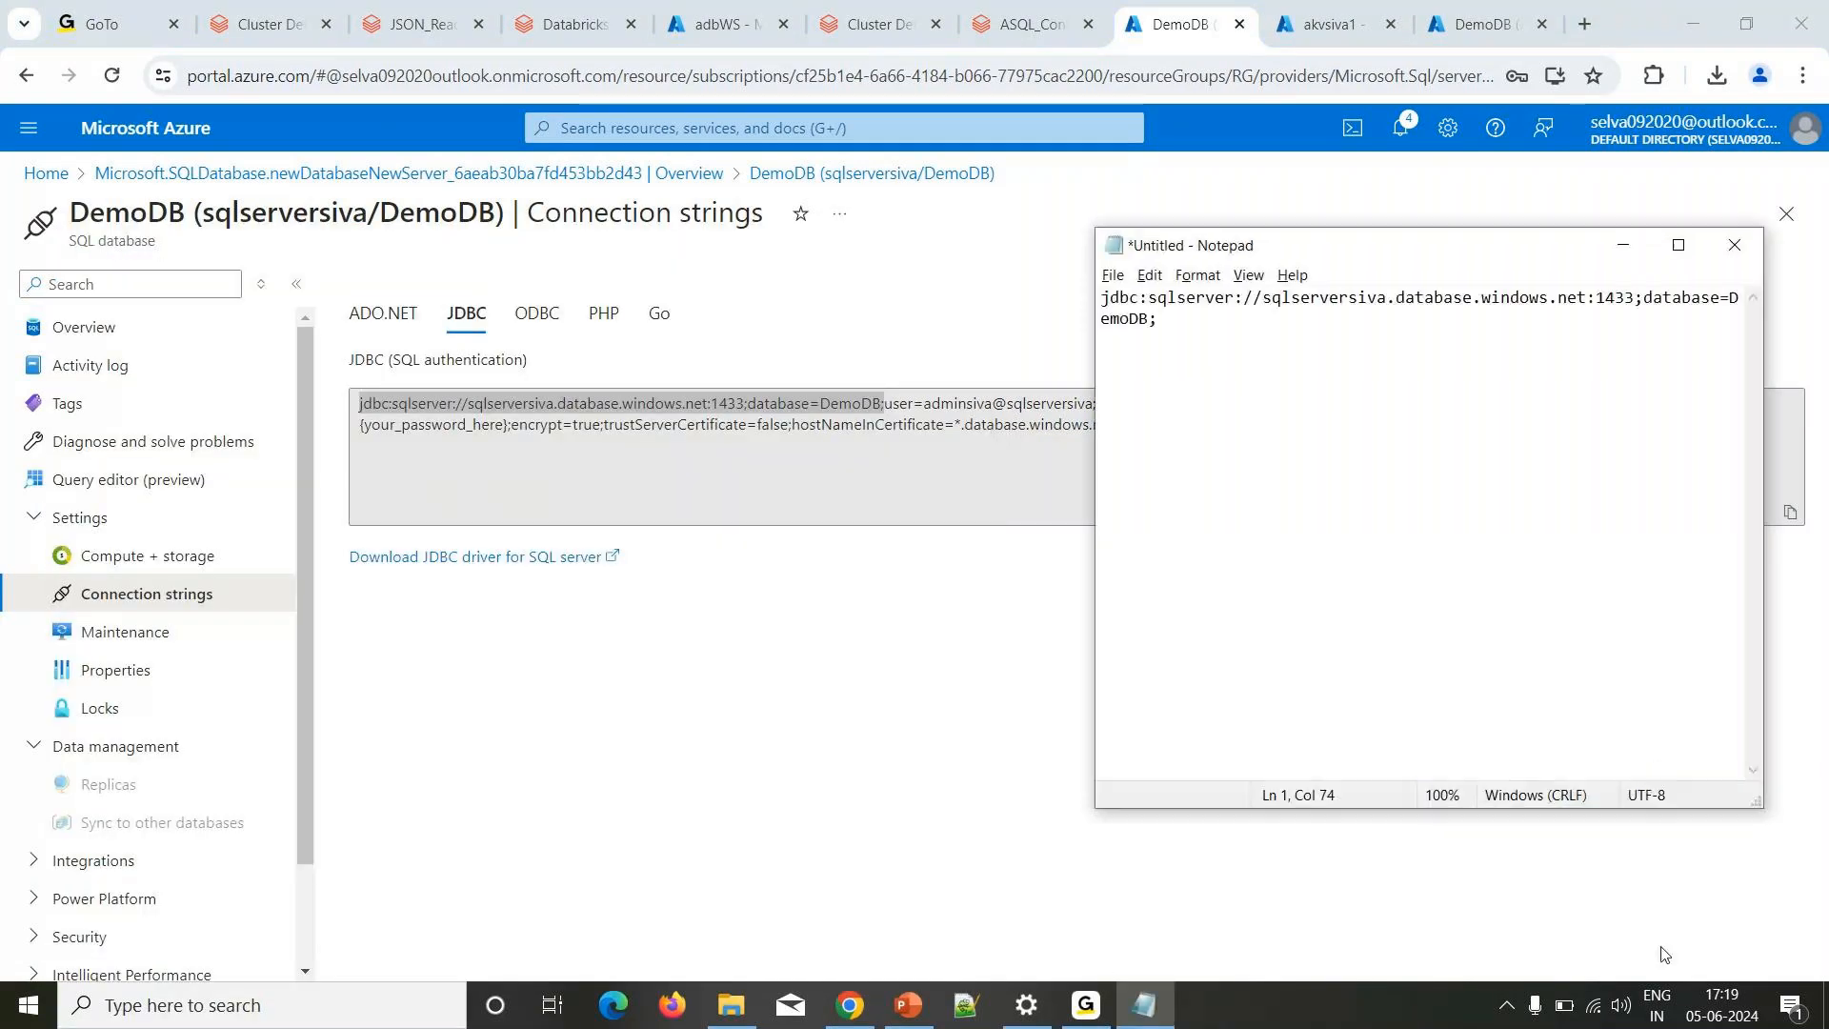
In the ASQL_Config notebook's first cell, assign jdbuURL the string 'jdbc:sqlserver://sqlserversiva.database.windows.net:1433;database=DemoDB;' and start a new line.
key(alt+Tab)
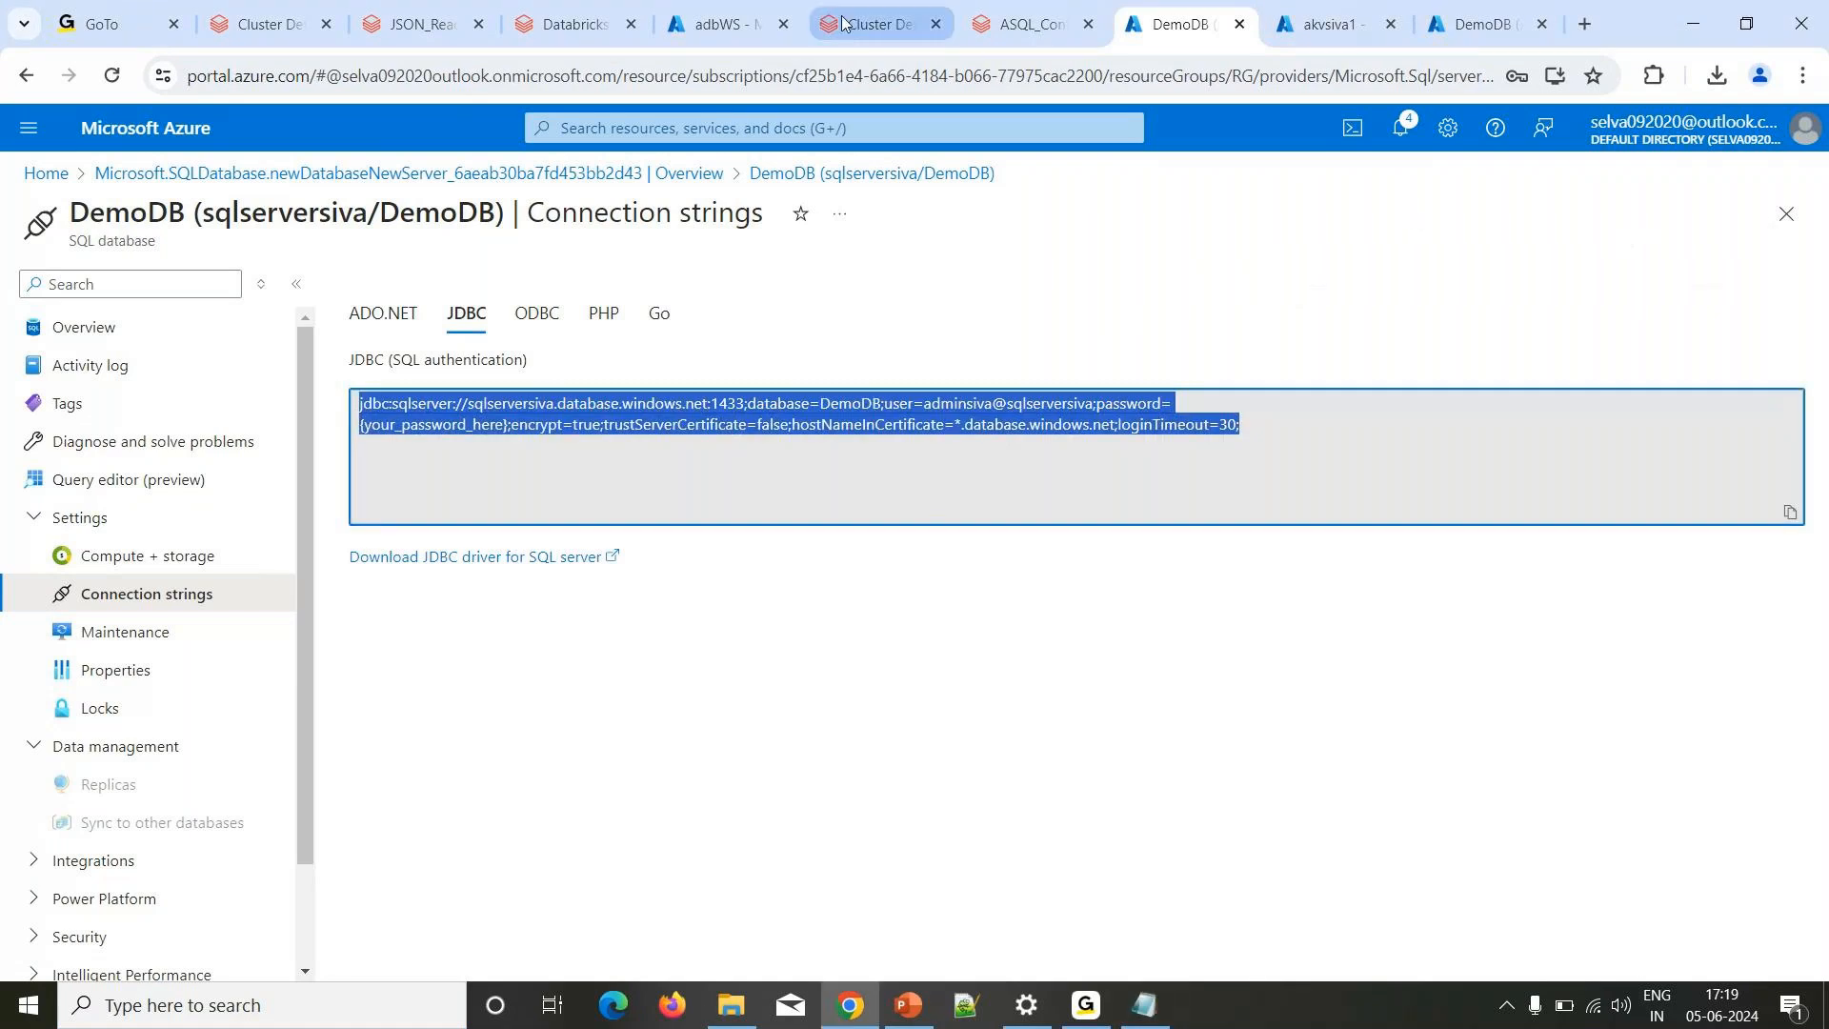
click(875, 24)
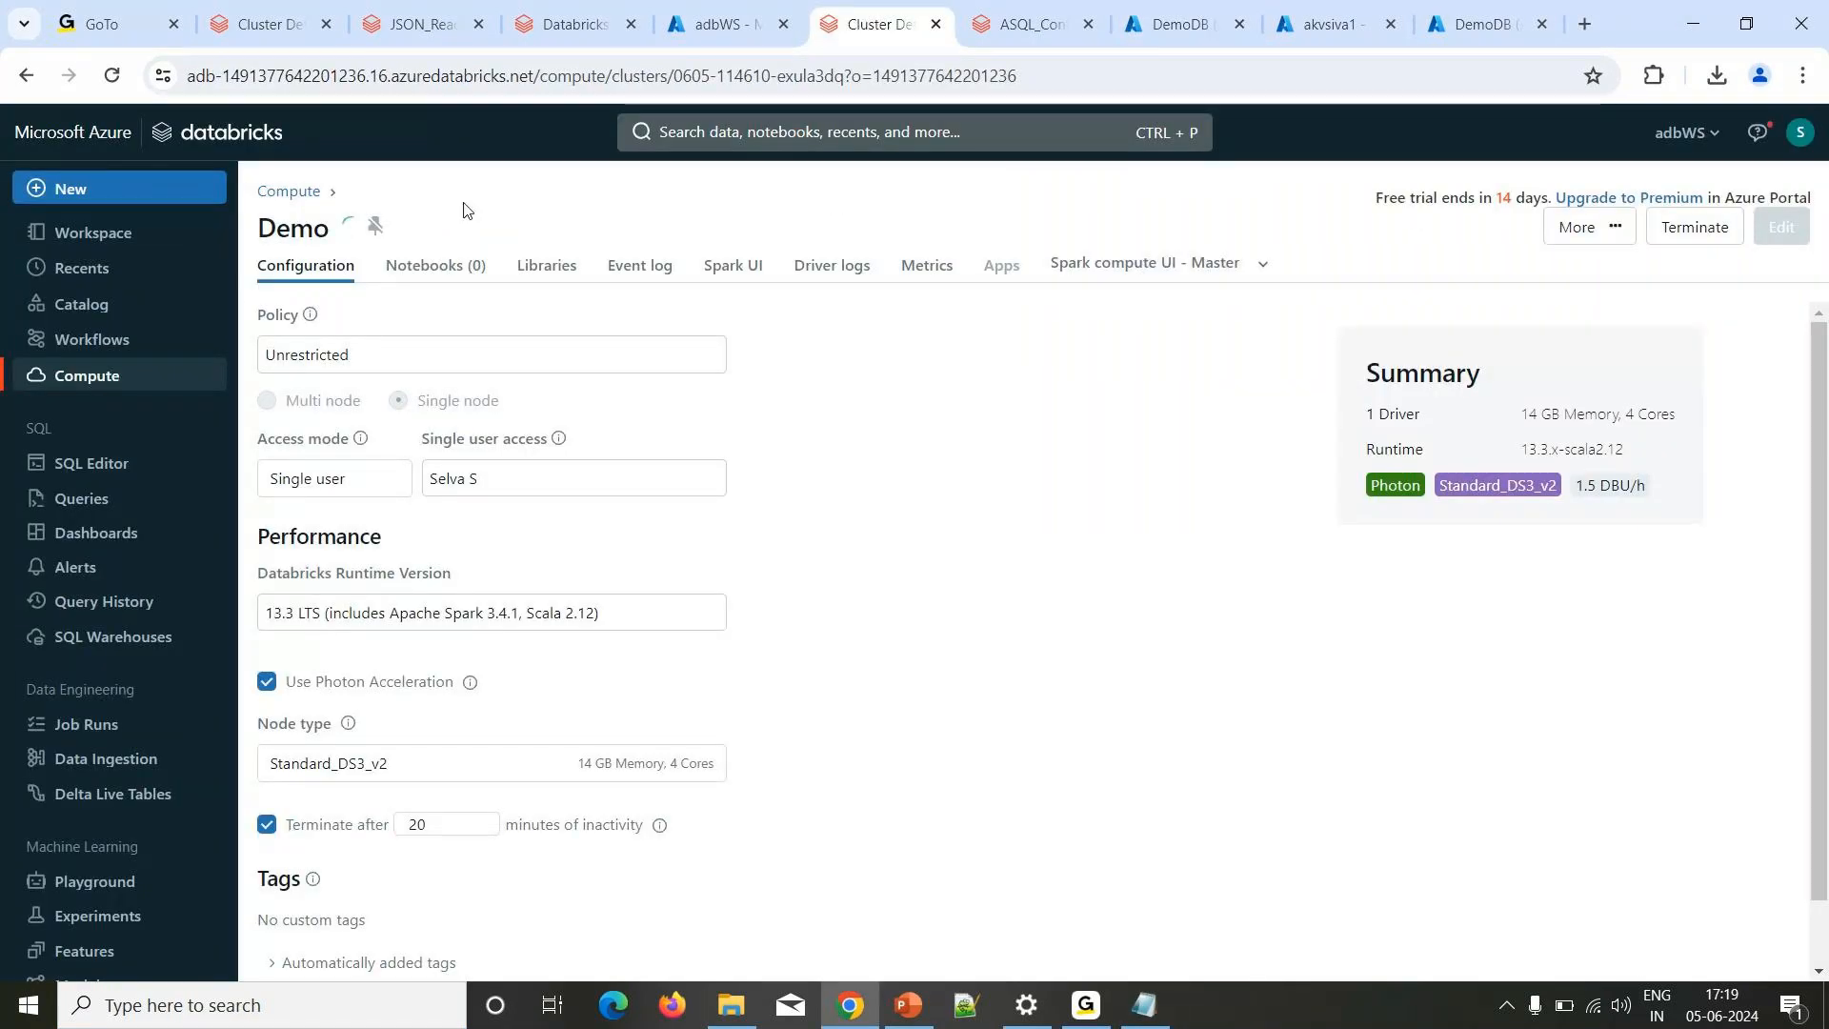
key(ctrl+Tab)
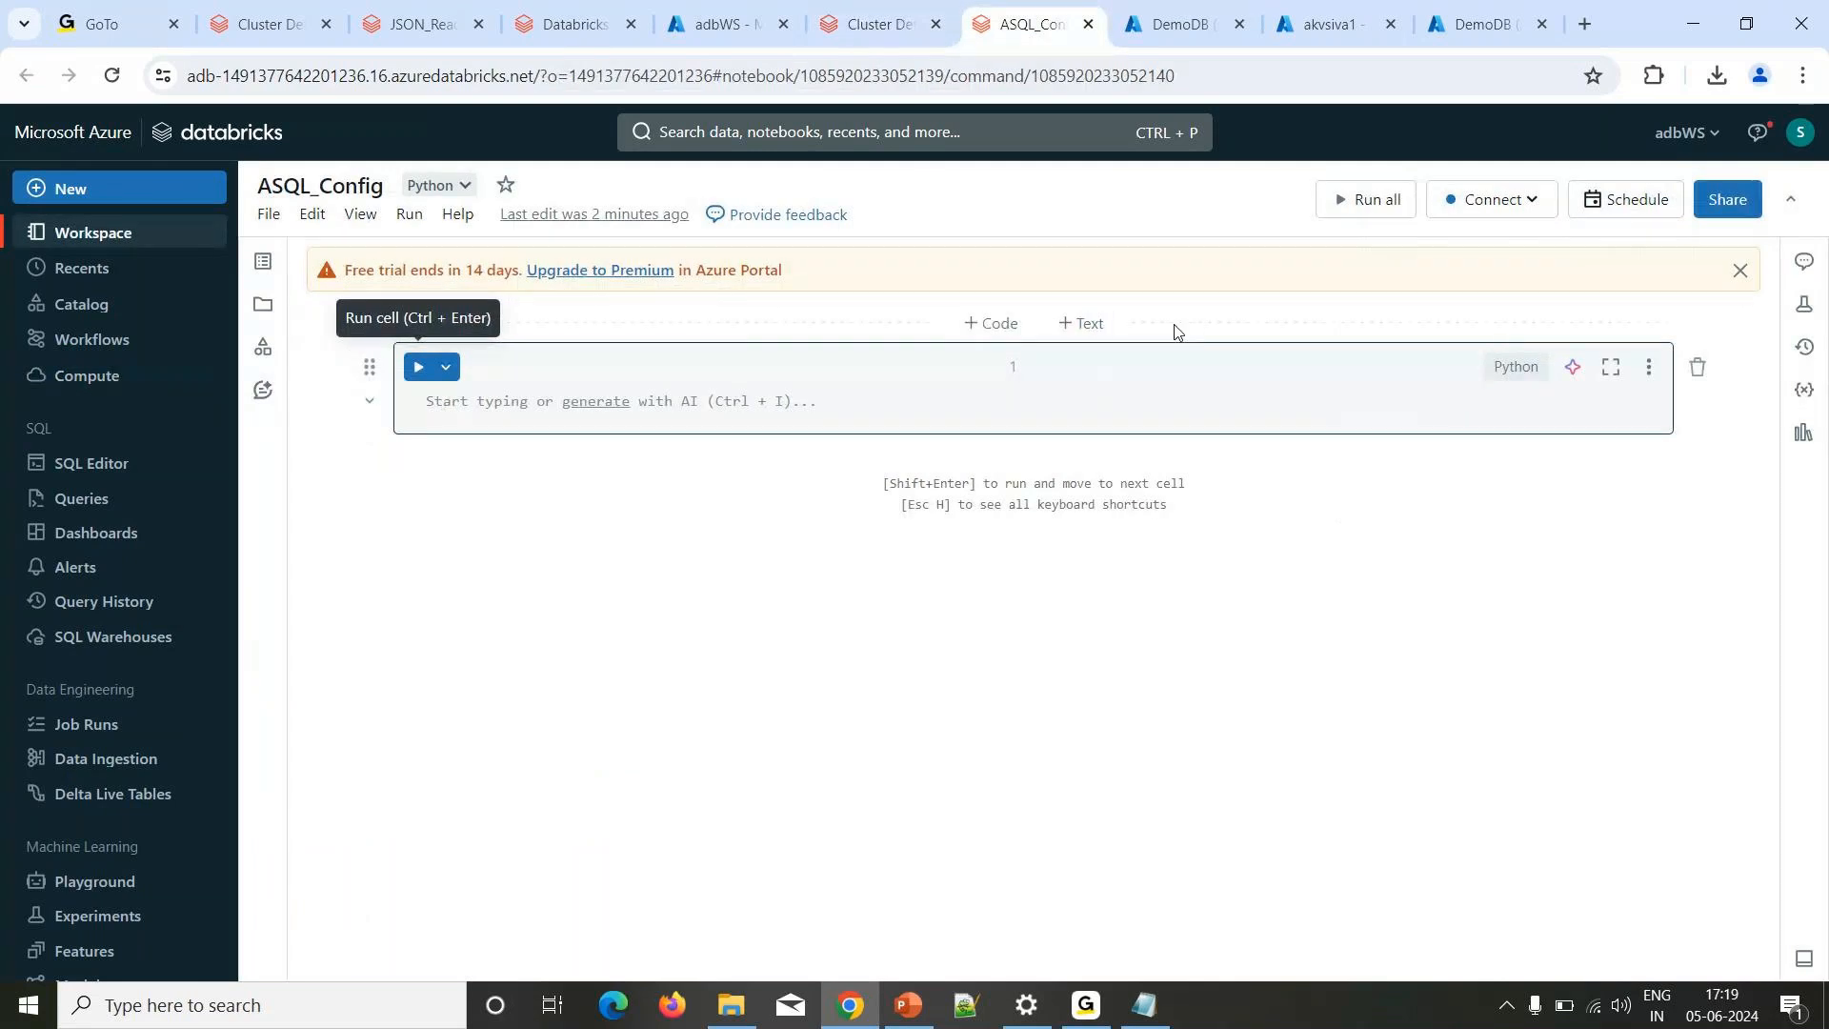
click(864, 403)
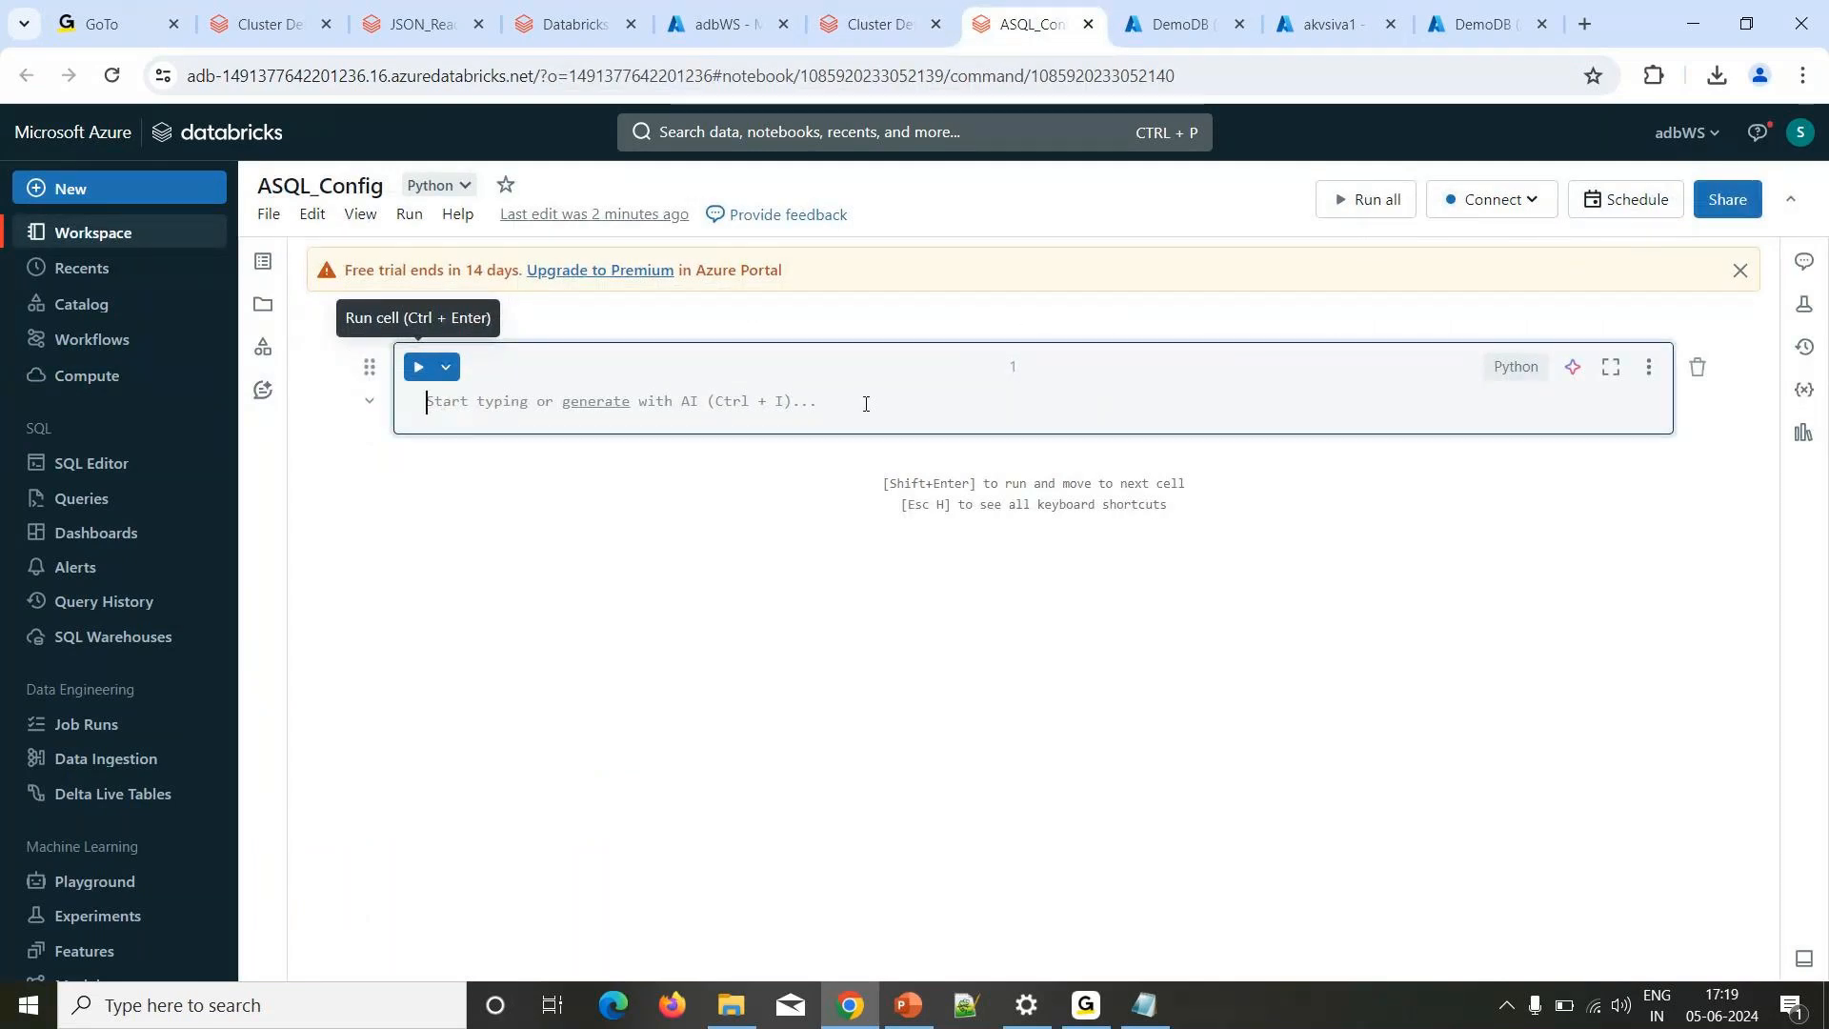
text(jdb)
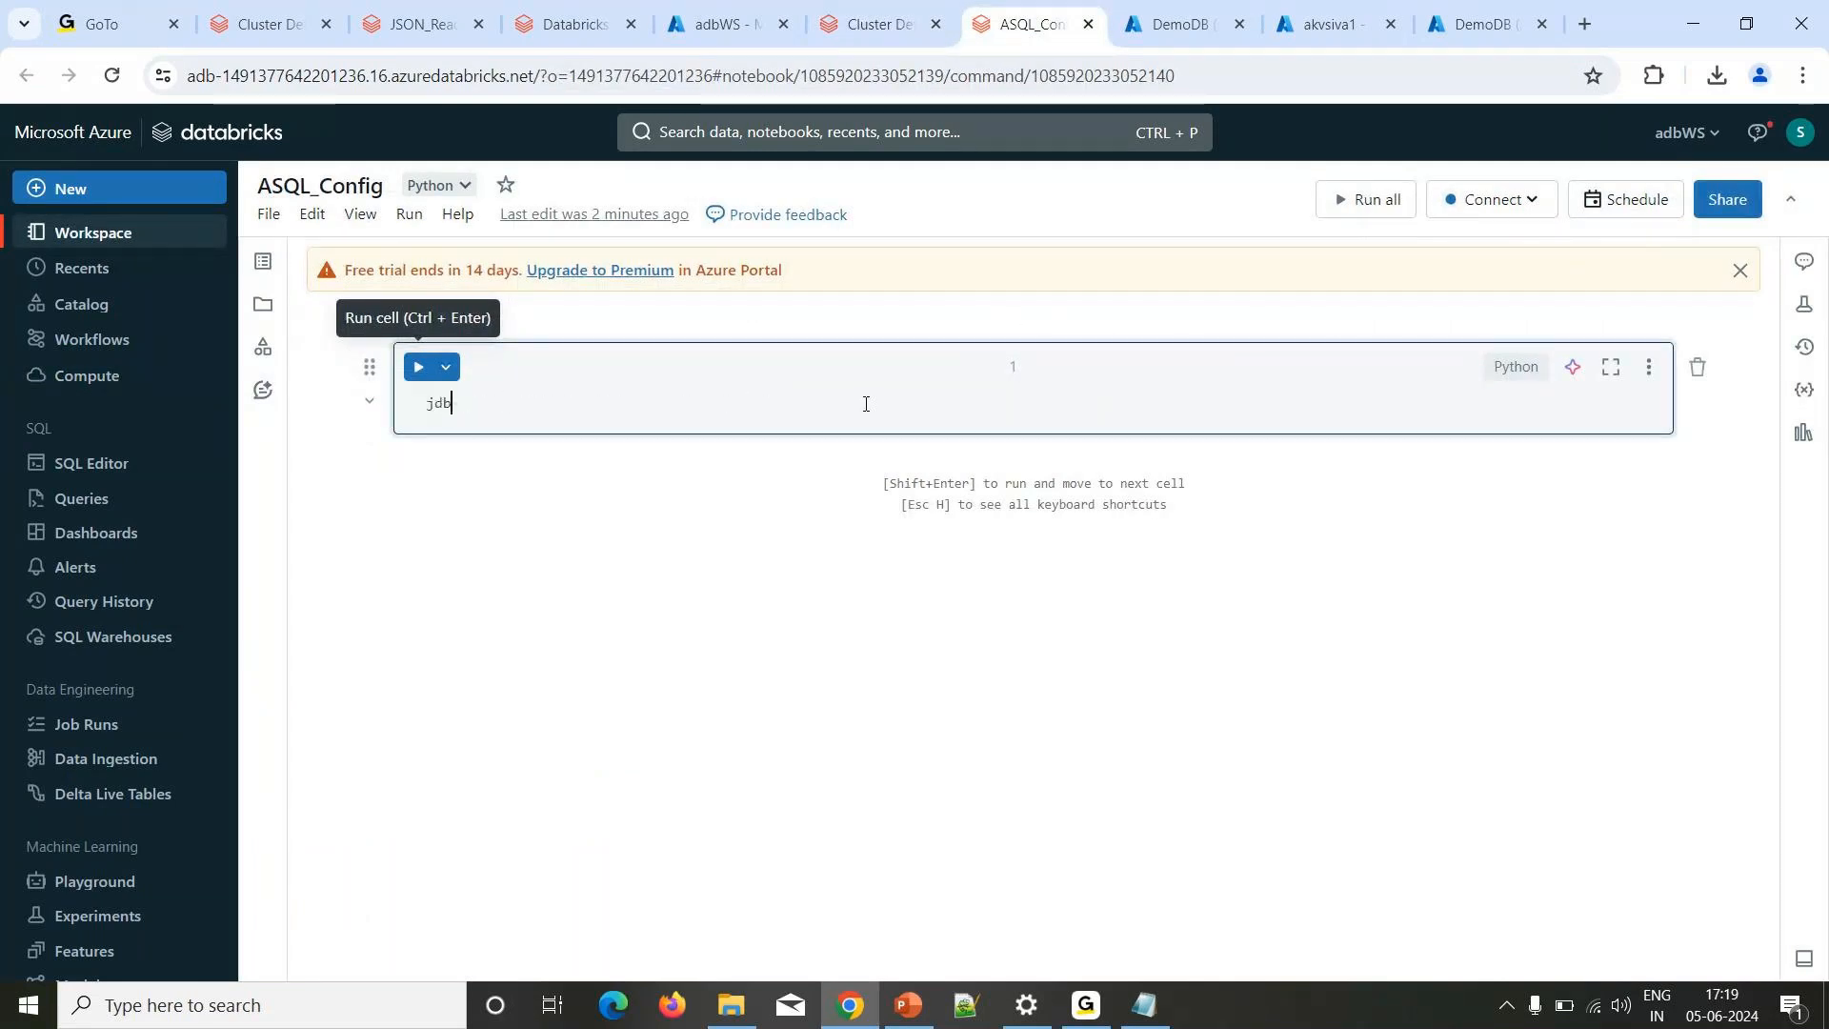
text(uURL =)
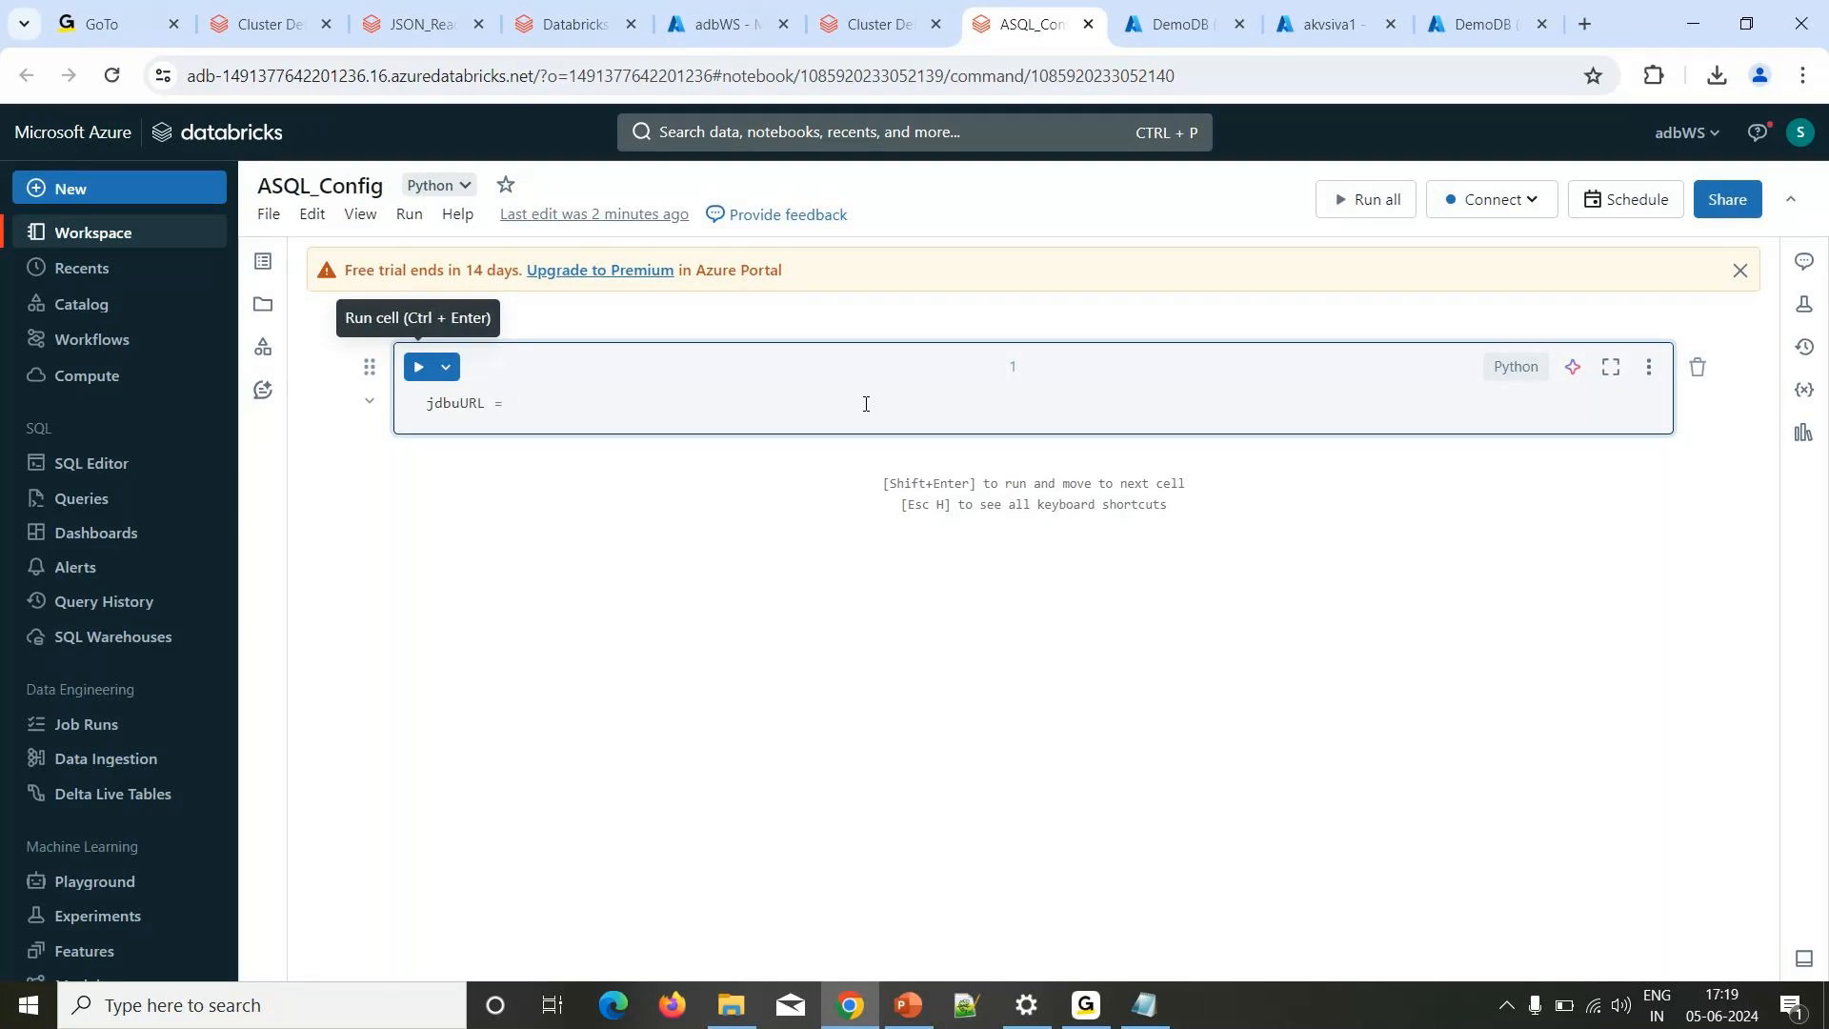
text('jdbc:sqlserver://sqlserversiva.database.windows.net:1433;database=DemoDB;')
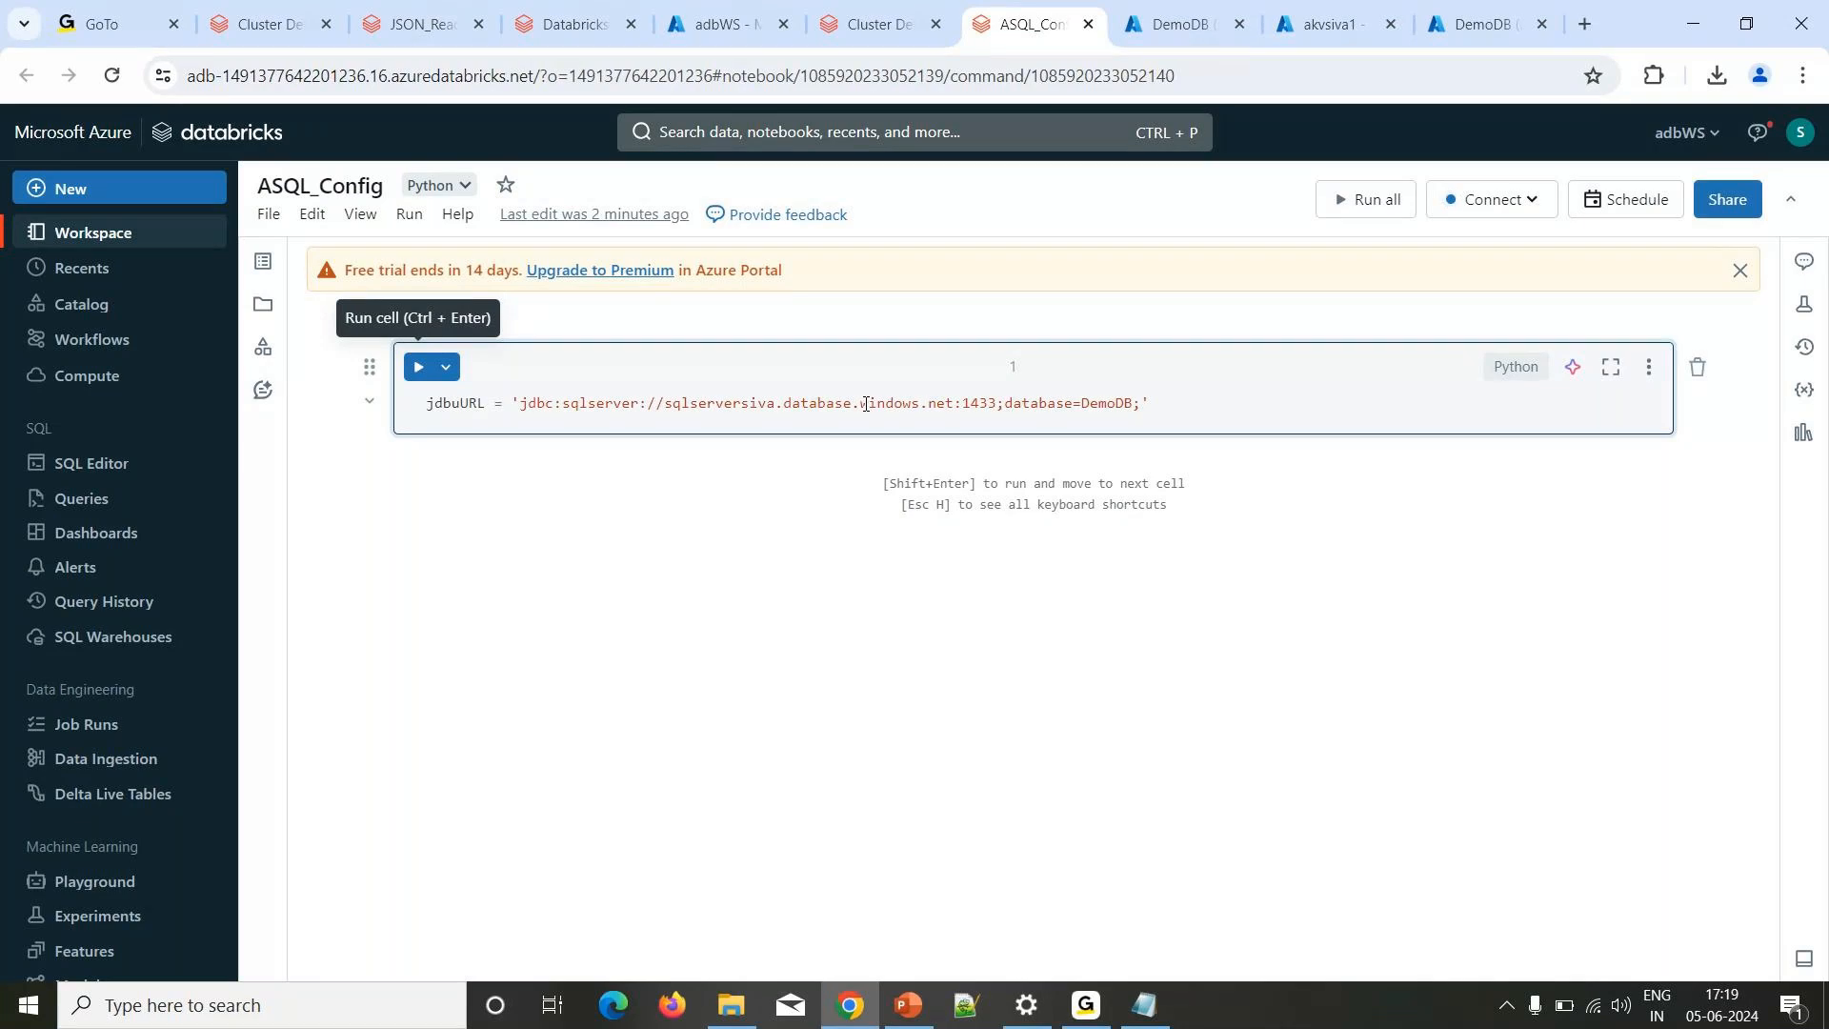
key(Right)
key(Return)
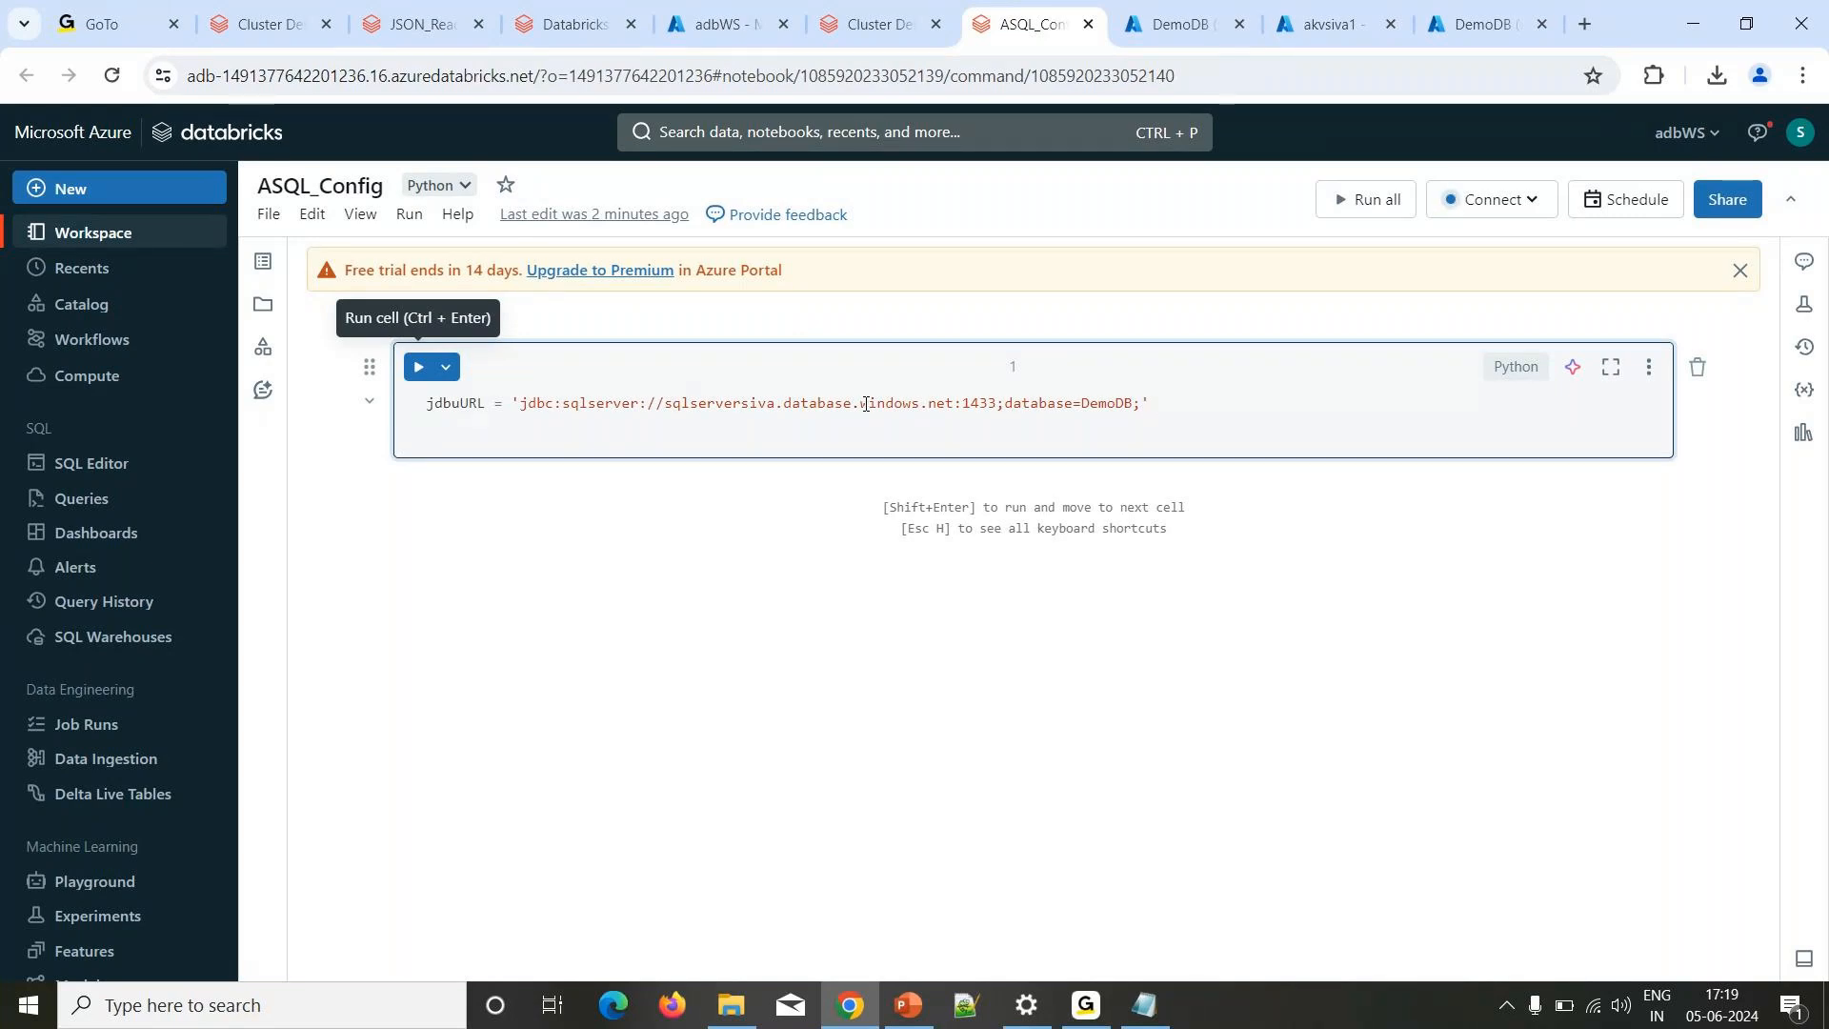
Add an empty connectionProperties={} dictionary beneath the jdbuURL line, with its braces on separate lines and the variable name spelled correctly.
text(connectinoProperties)
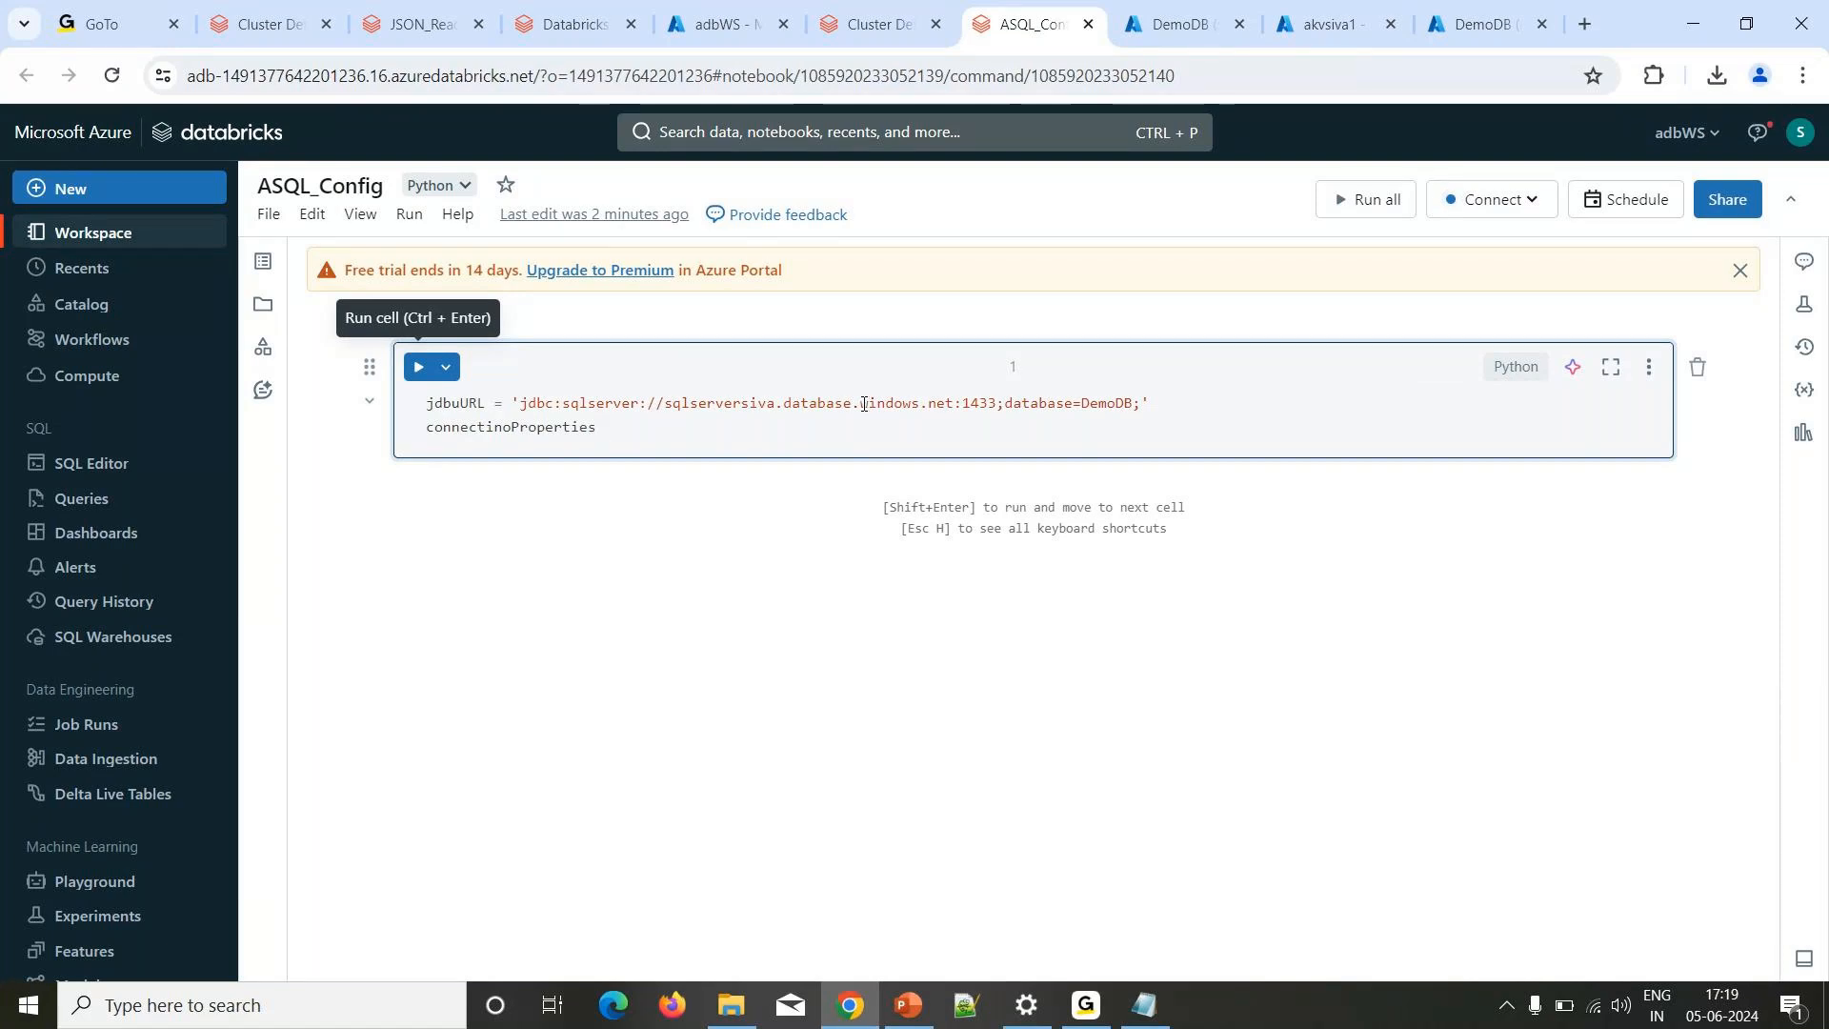
mouse_move(853, 327)
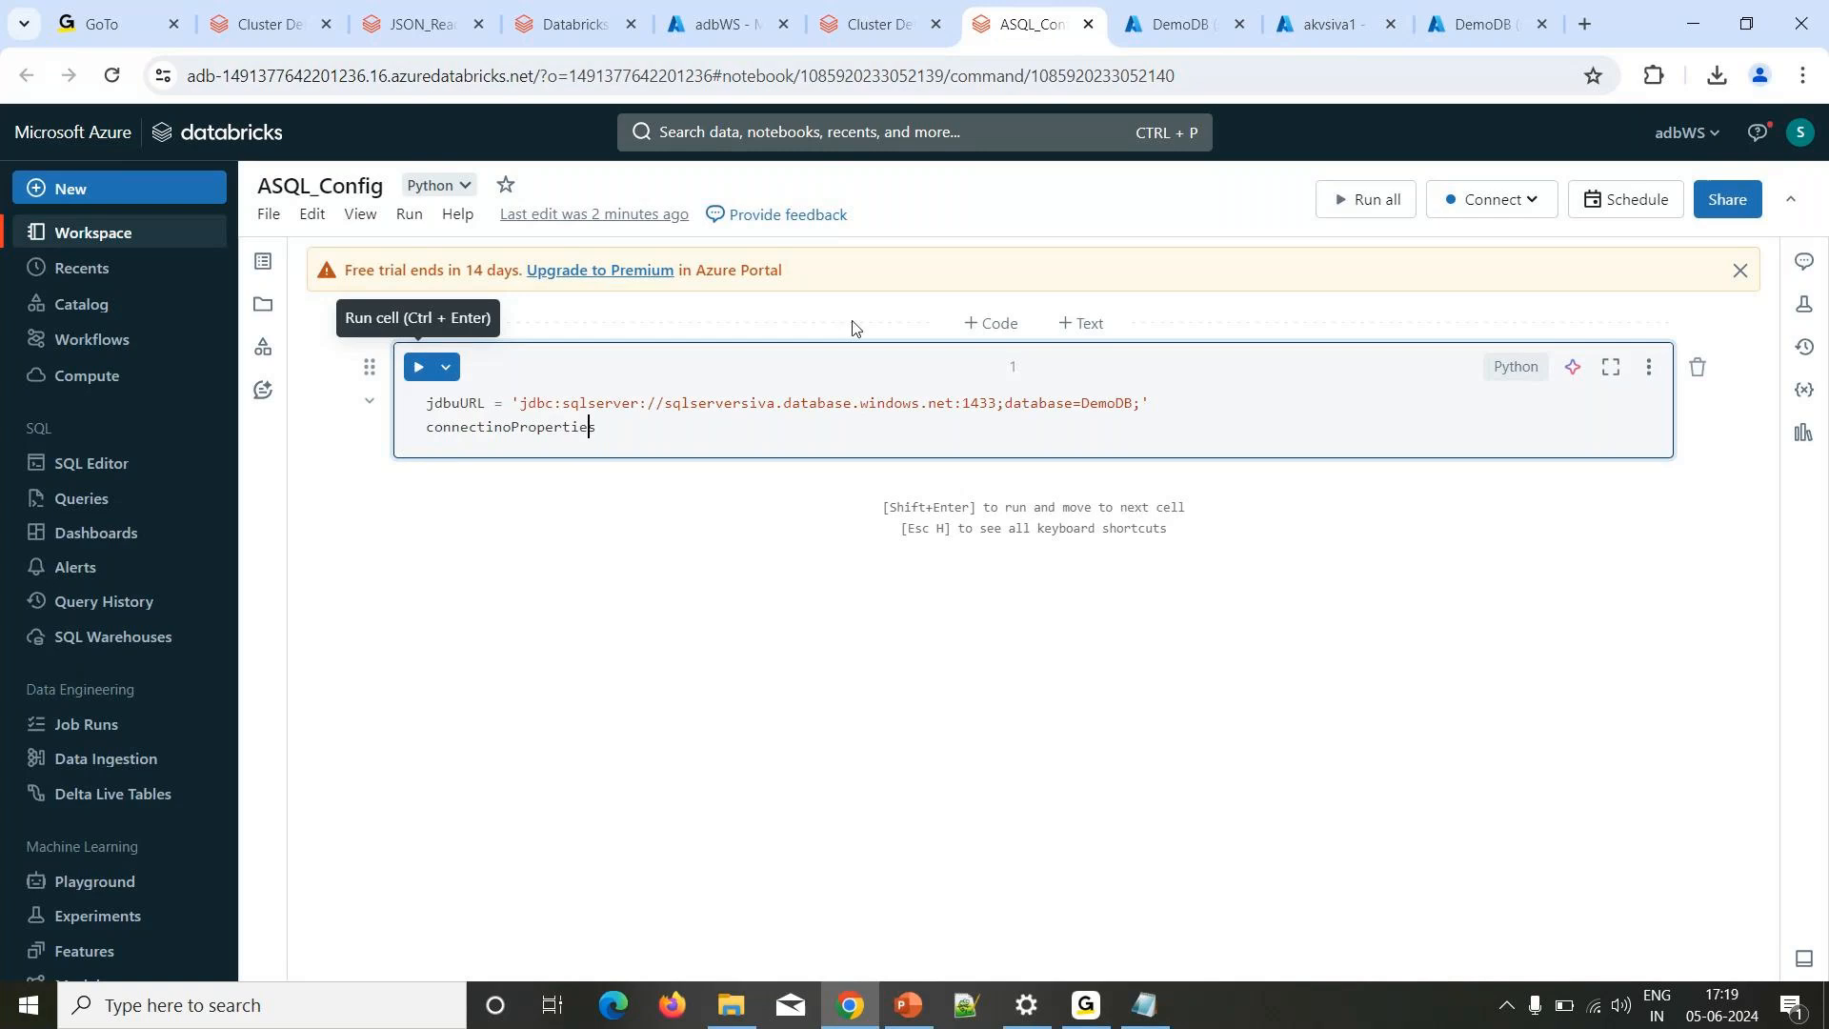
key(Left)
key(Left)
key(Left)
key(Left)
key(Left)
key(Left)
key(Left)
key(Left)
key(Left)
key(Left)
key(Left)
key(BackSpace)
key(Right)
text(n)
Switch to PowerPoint and examine the user, password and driver entries of connectionProperties on the Read Table into DataFrame slide.
click(915, 1012)
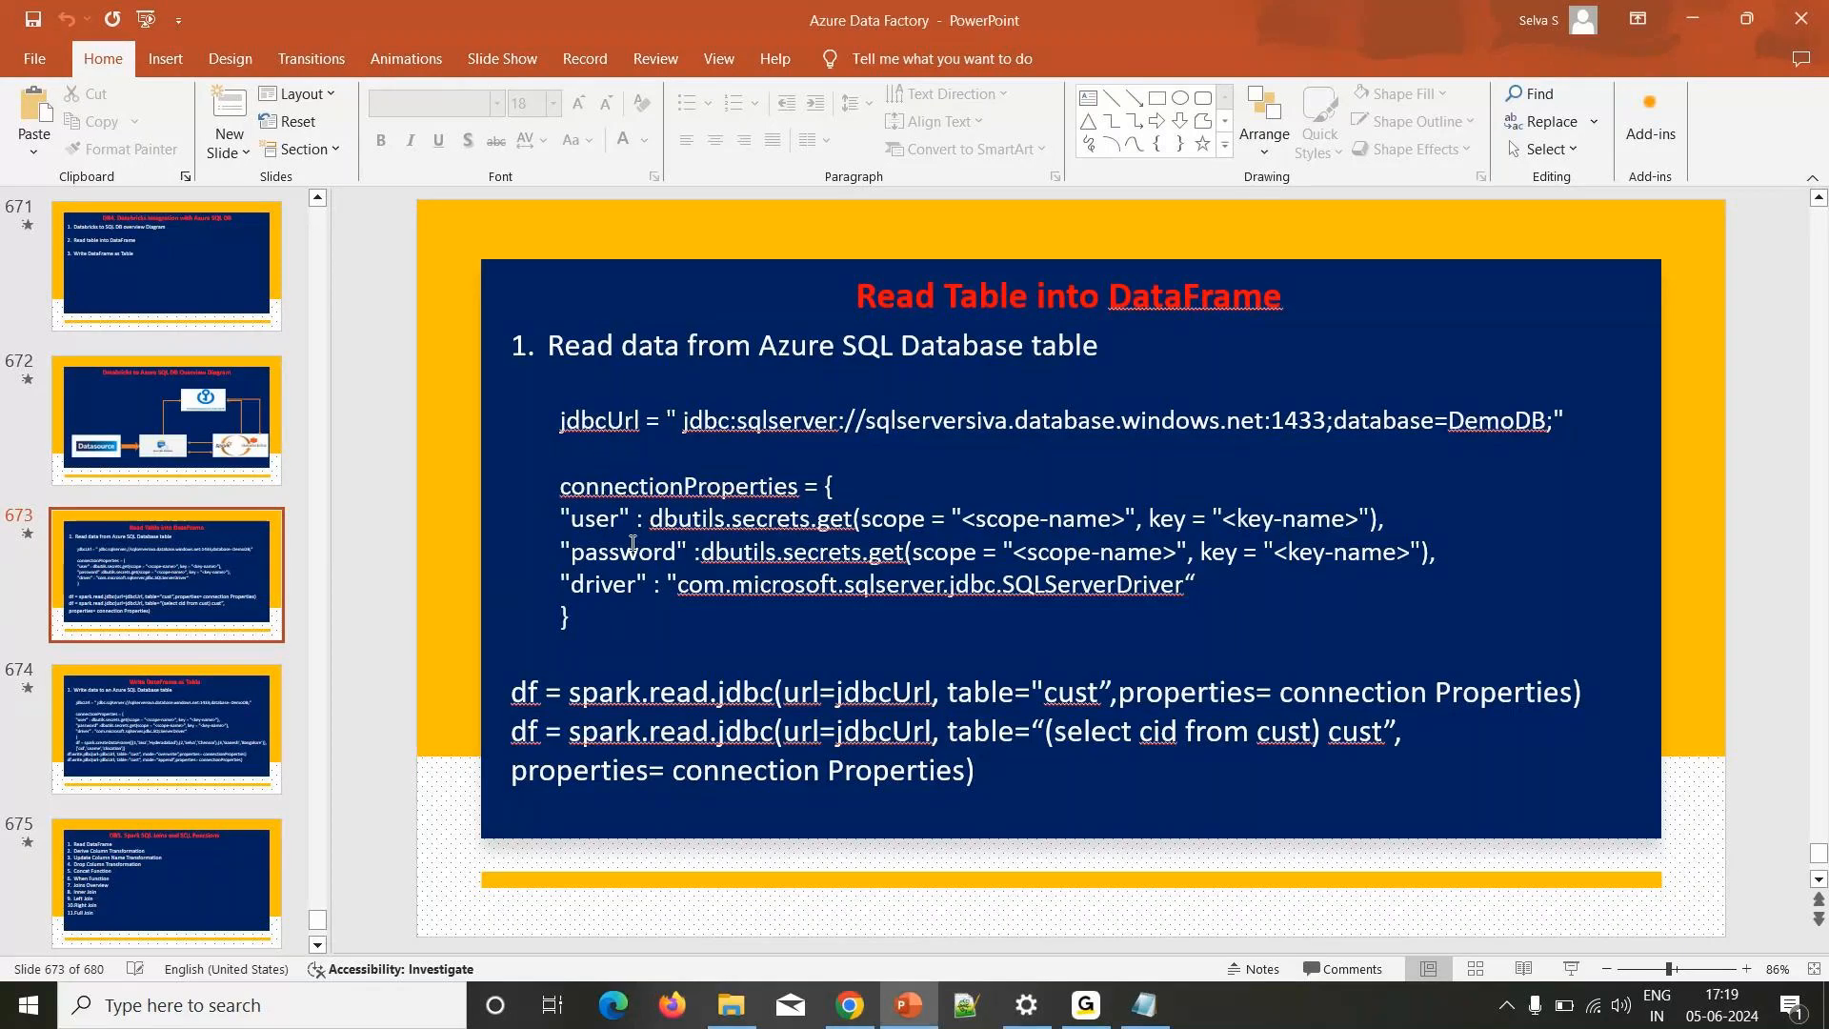
drag(560, 518, 1289, 604)
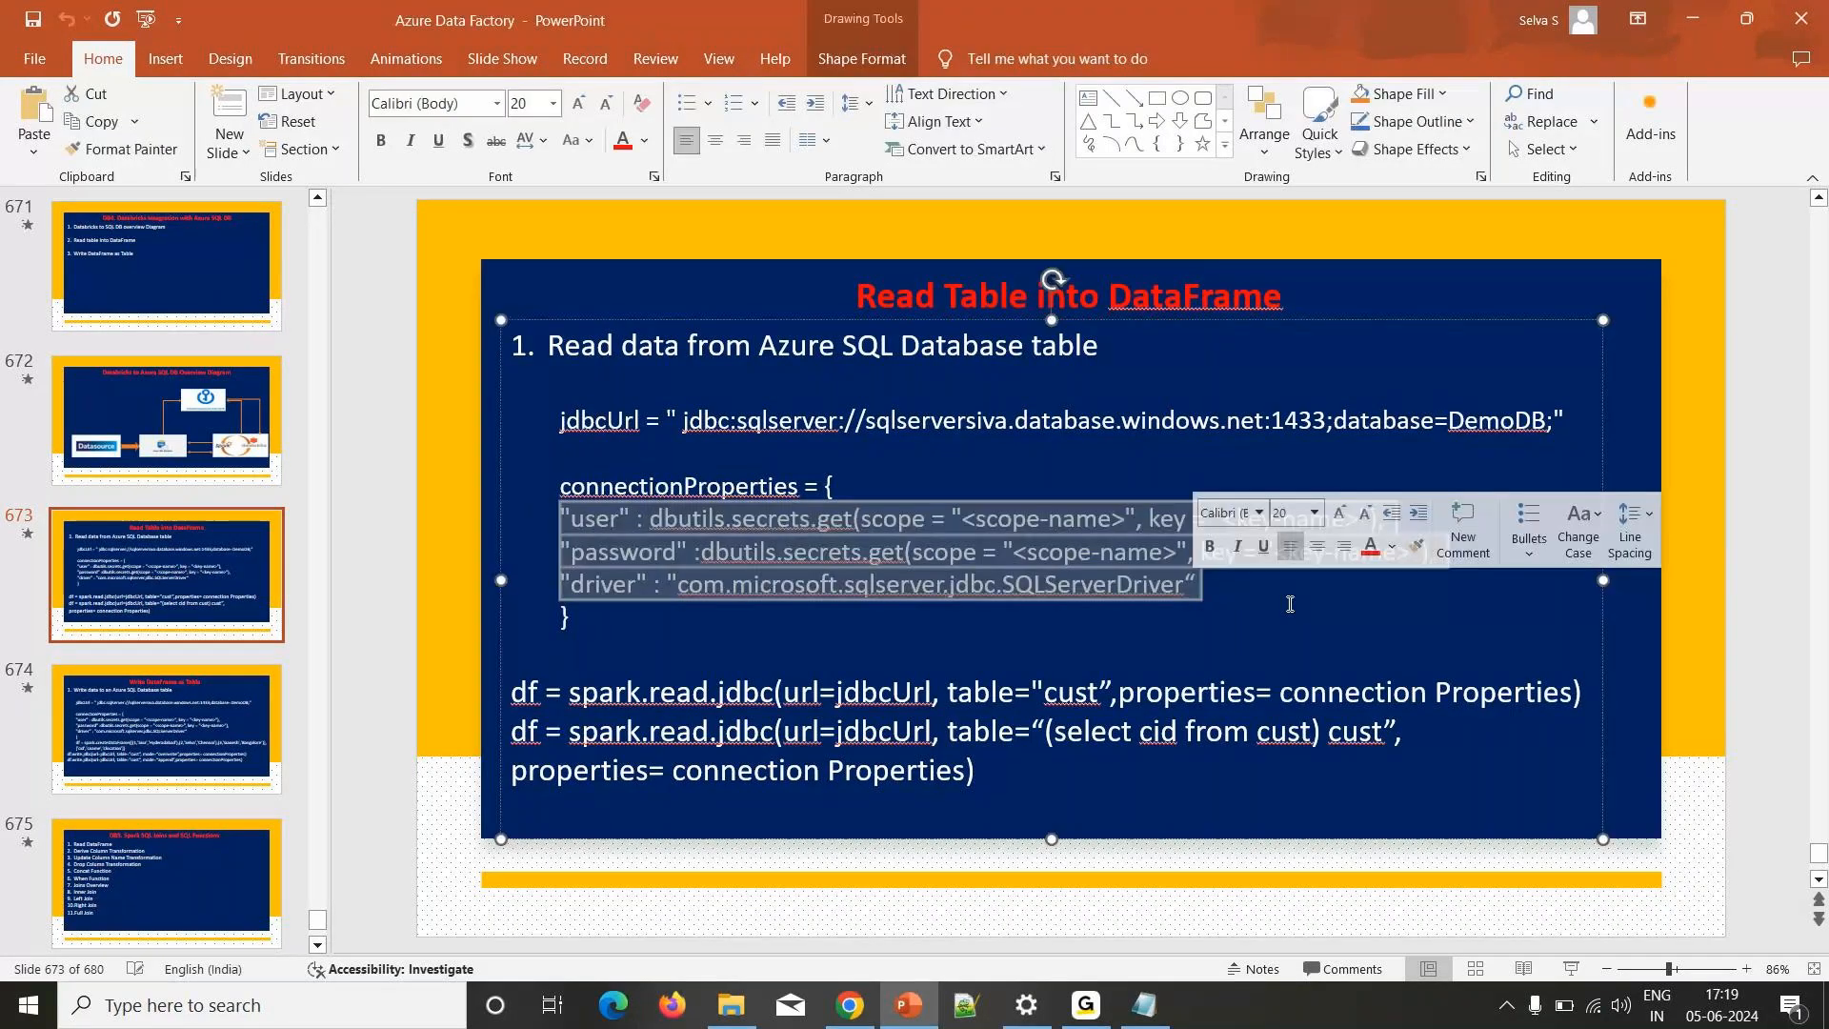
click(1290, 604)
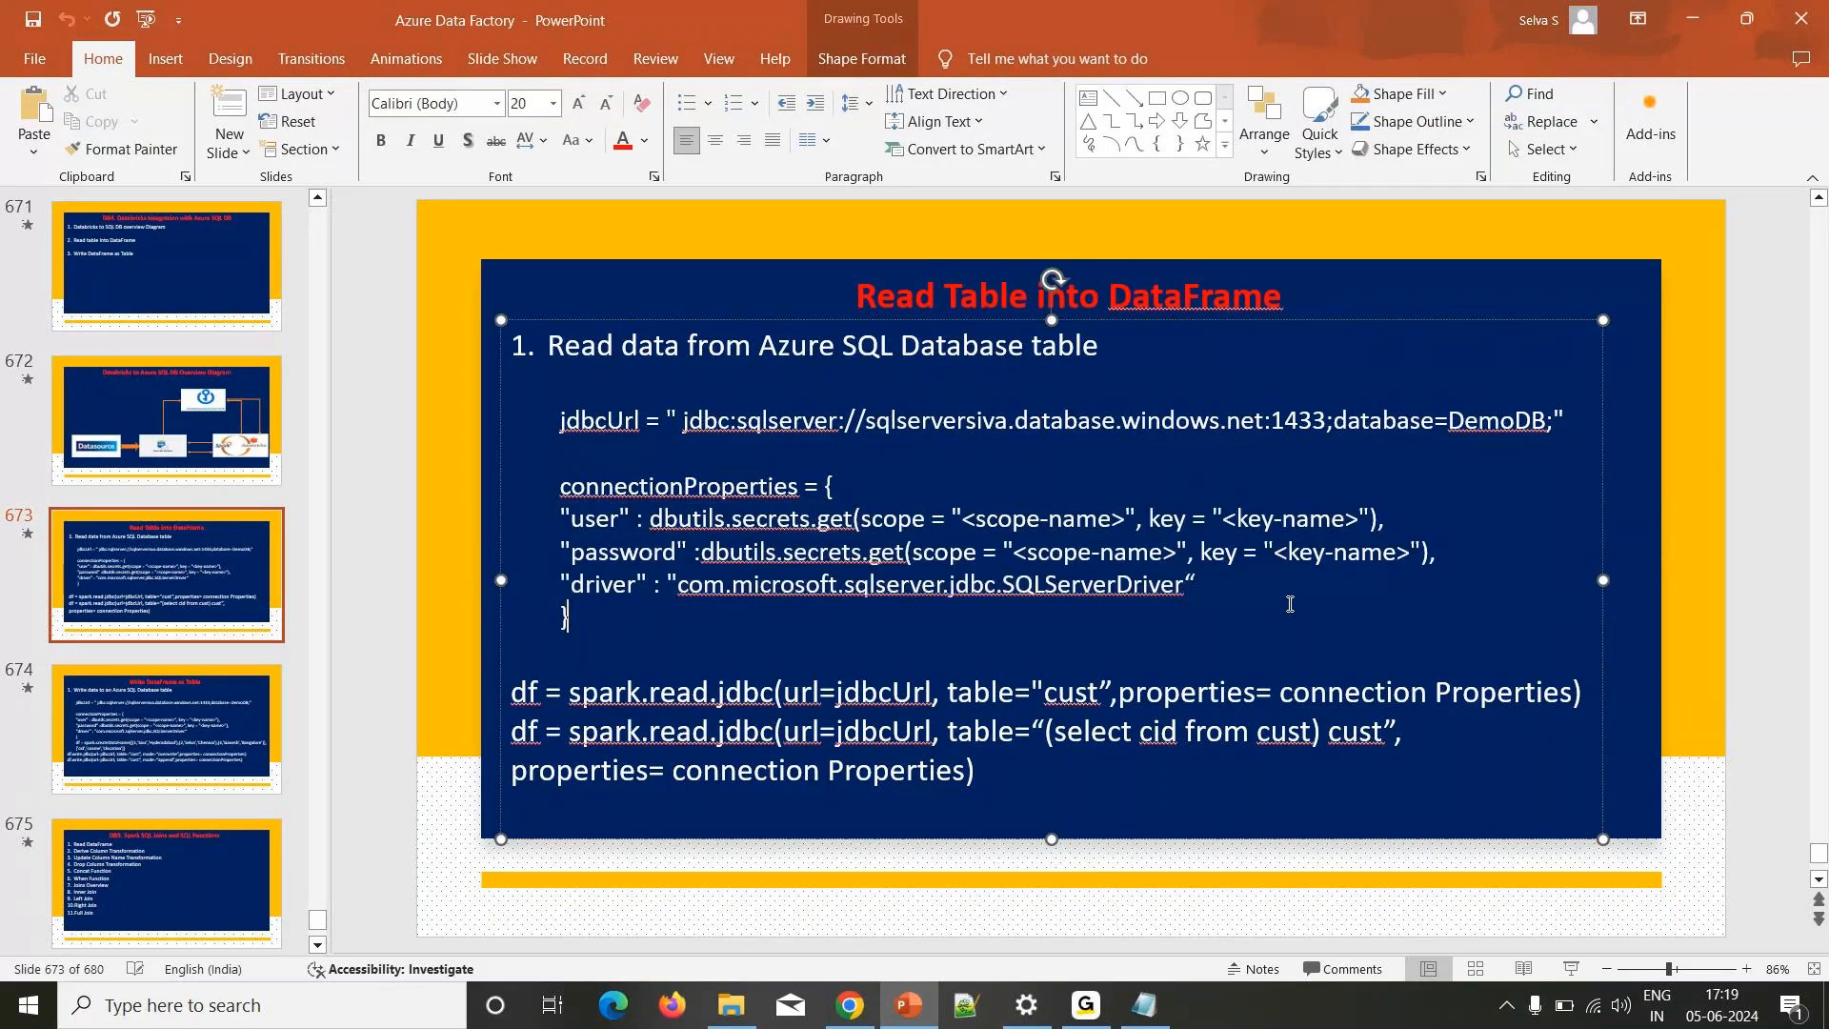
key(alt+Tab)
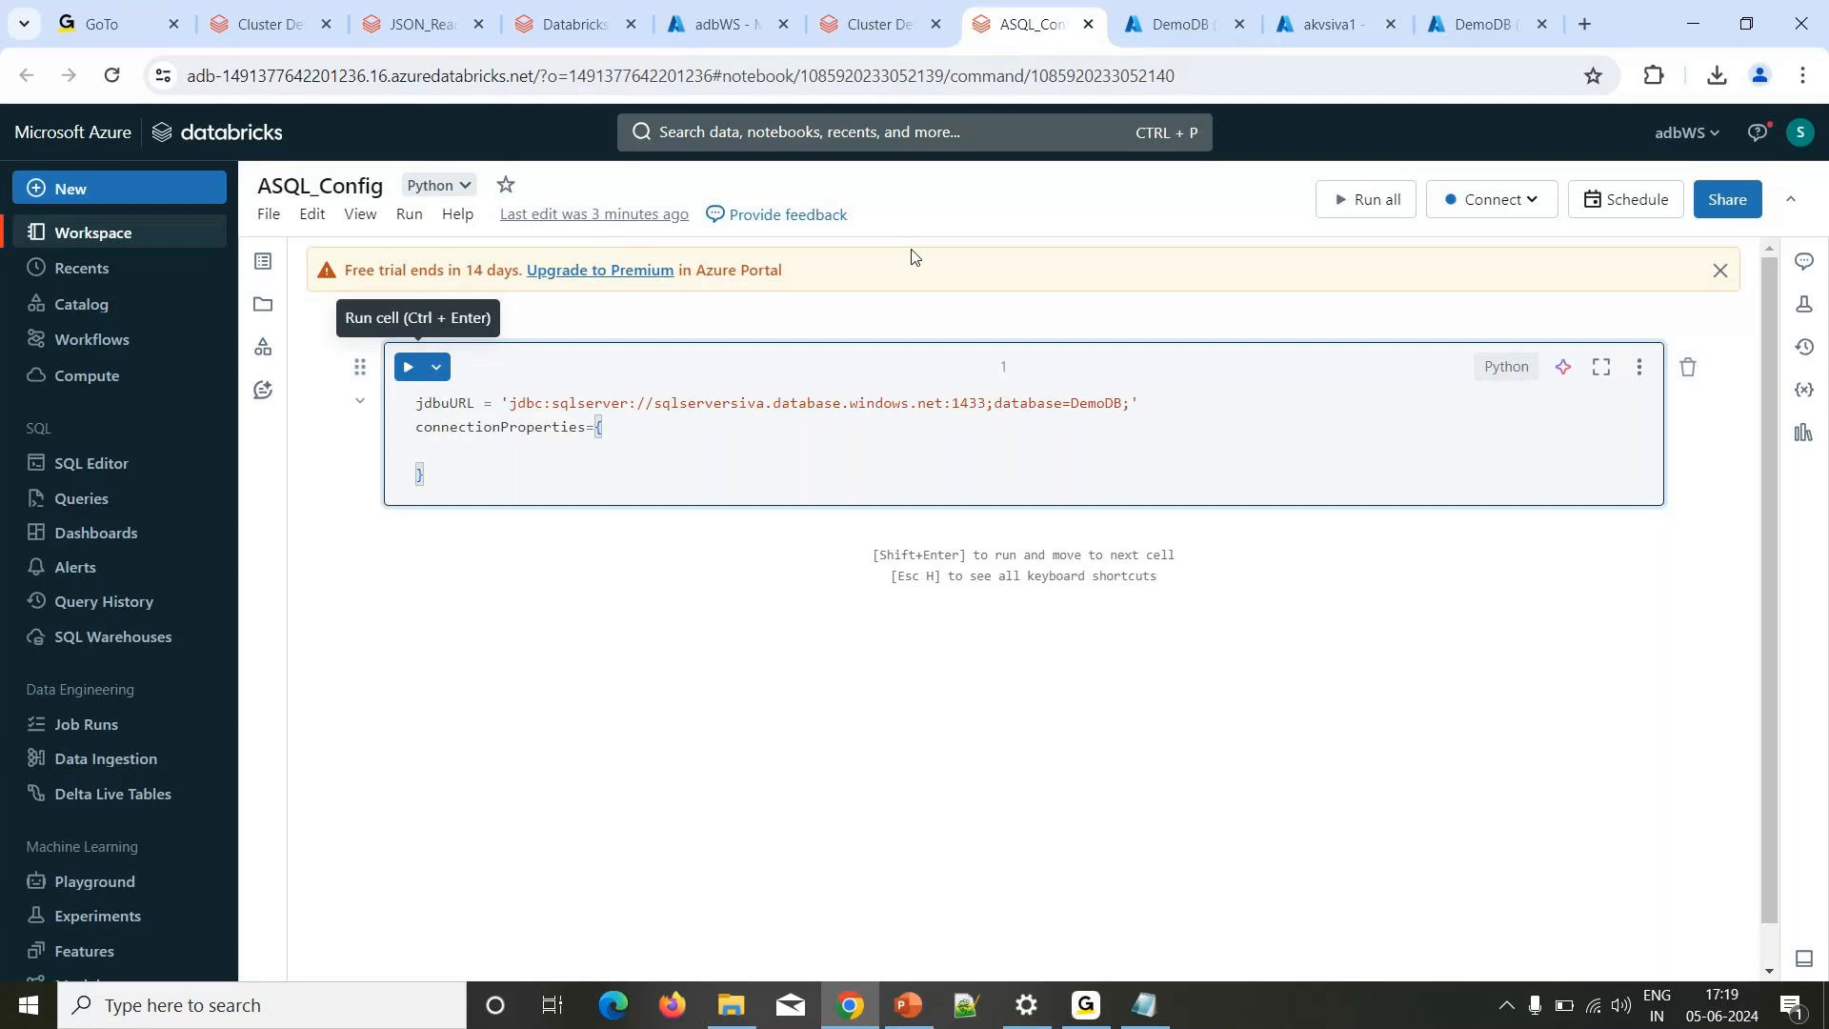
Check the Demo cluster's running state and return to the ASQL_Config notebook.
click(905, 25)
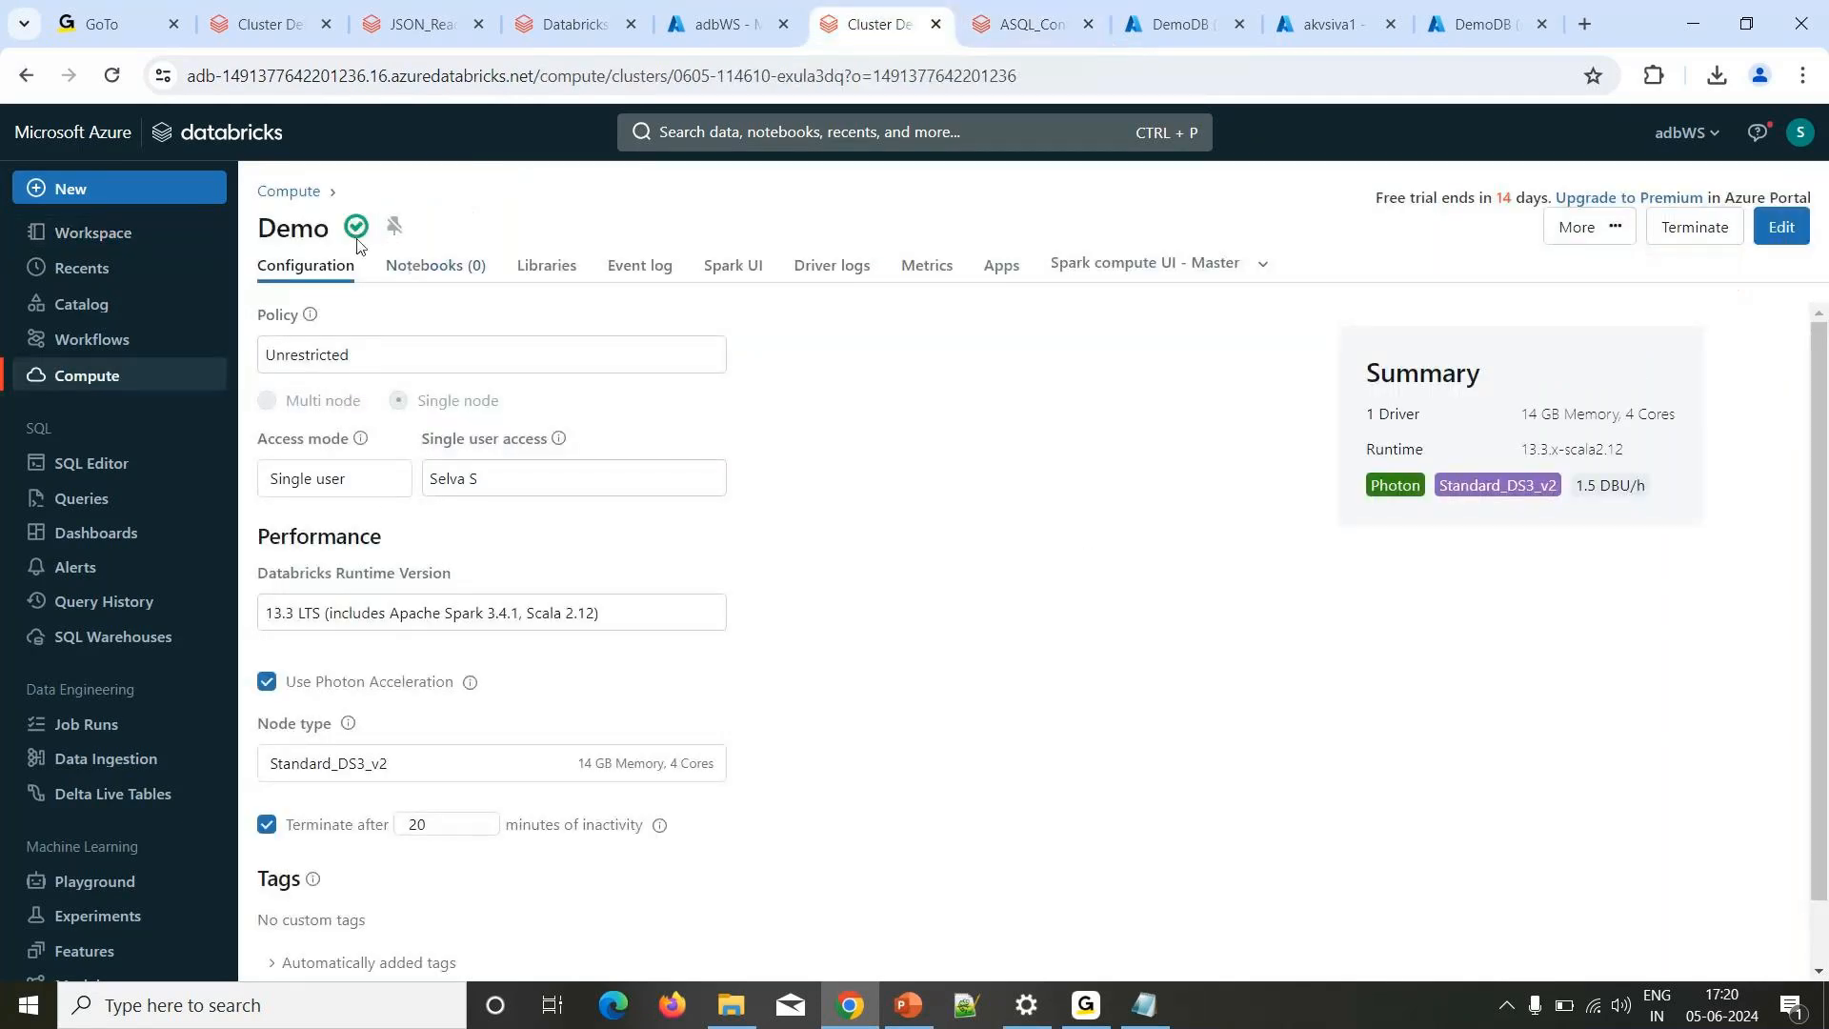
mouse_move(352, 236)
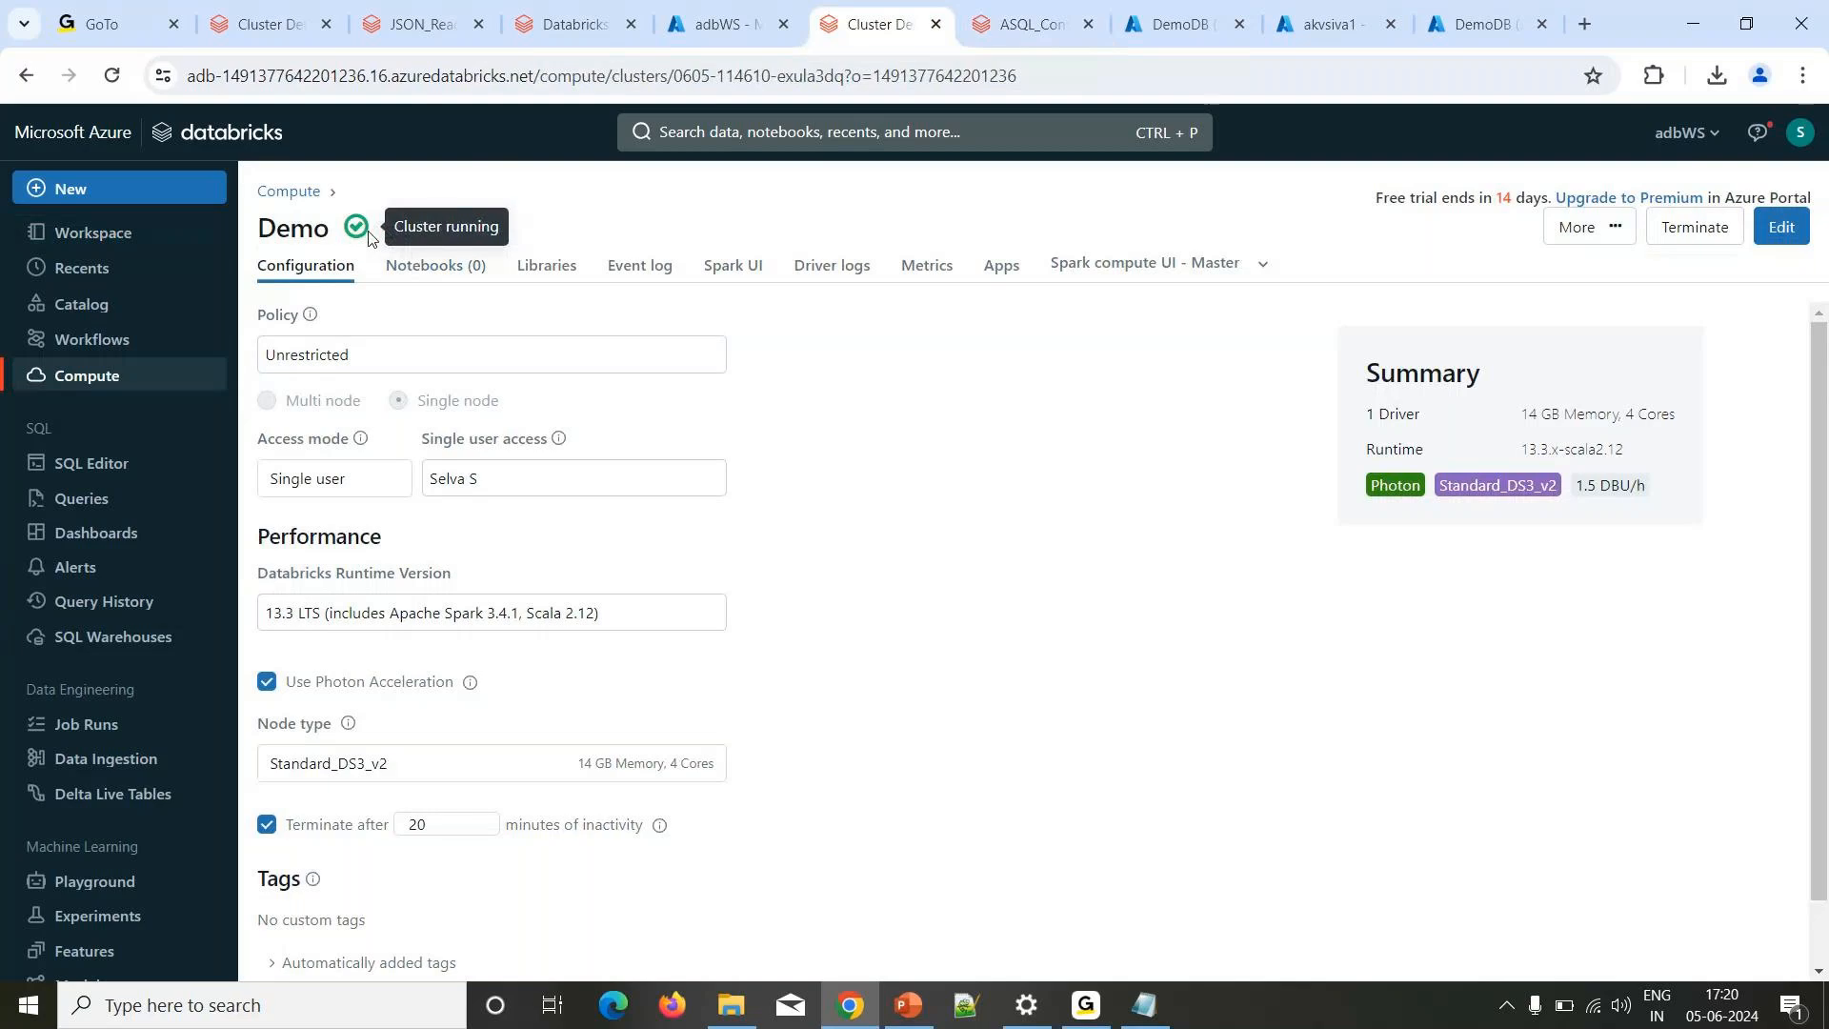
click(1024, 25)
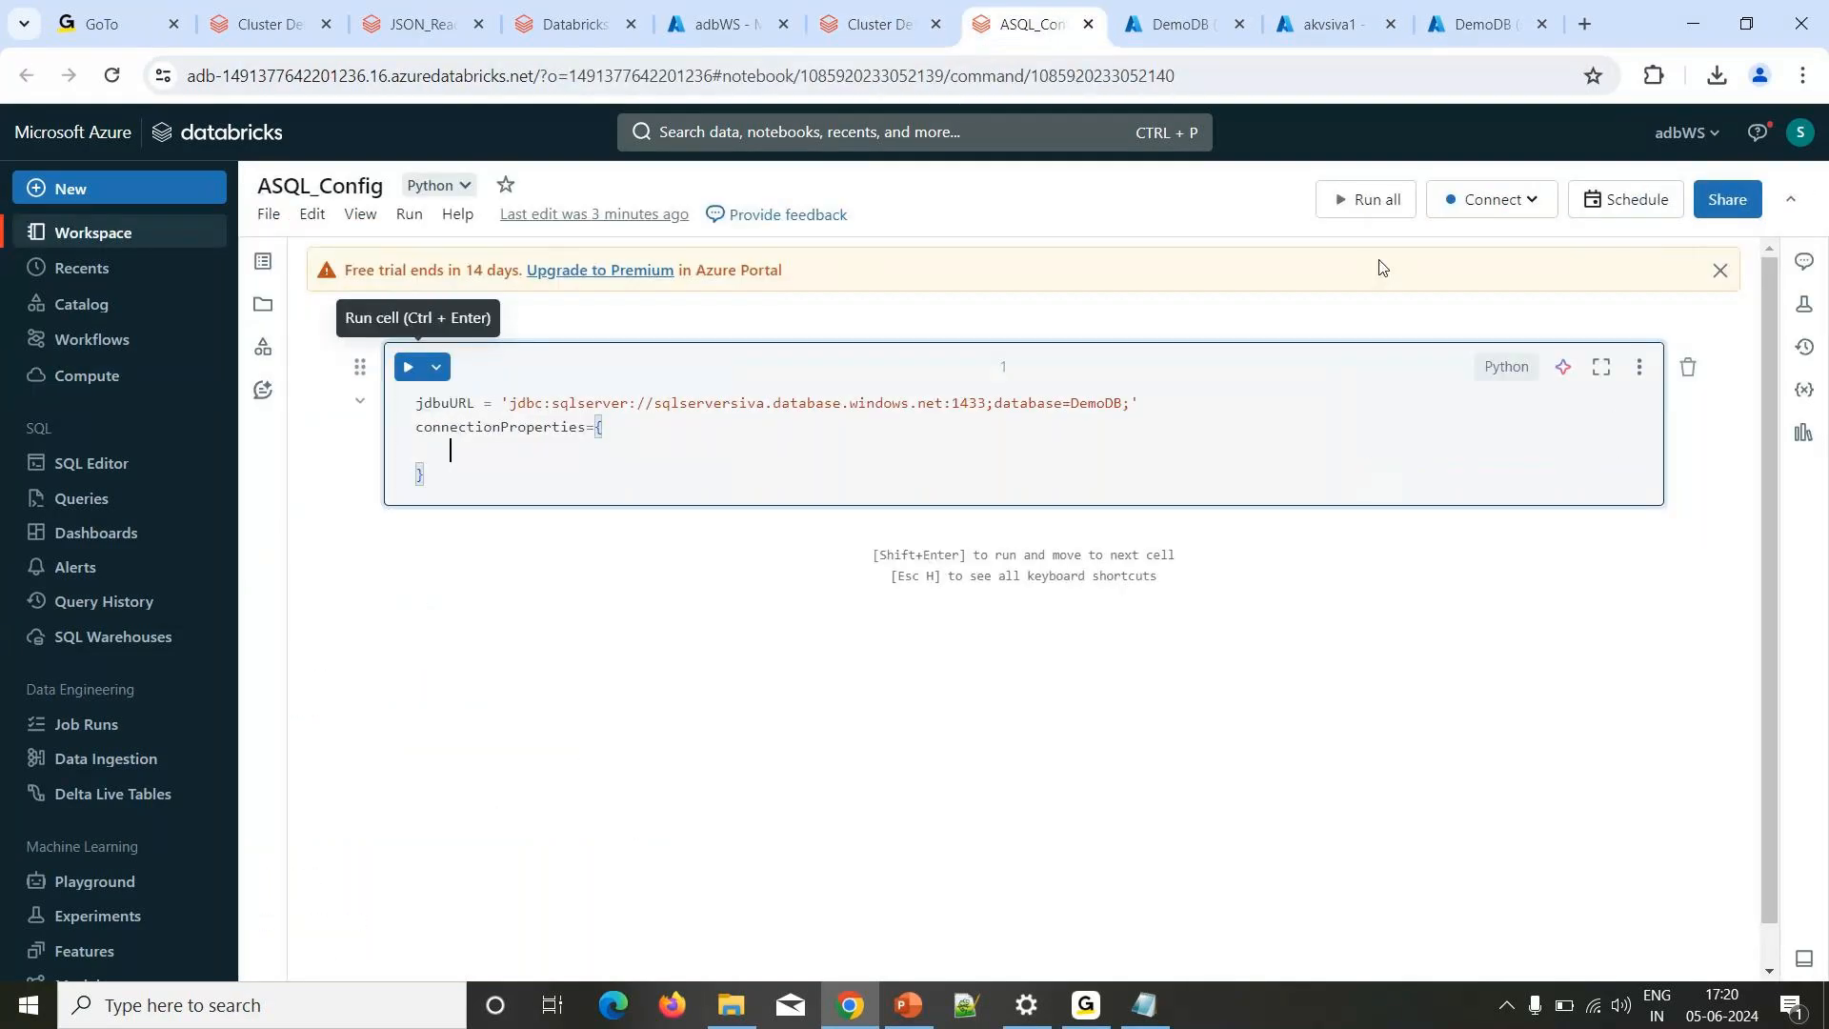
Attach the ASQL_Config notebook to the running Demo cluster.
click(1533, 204)
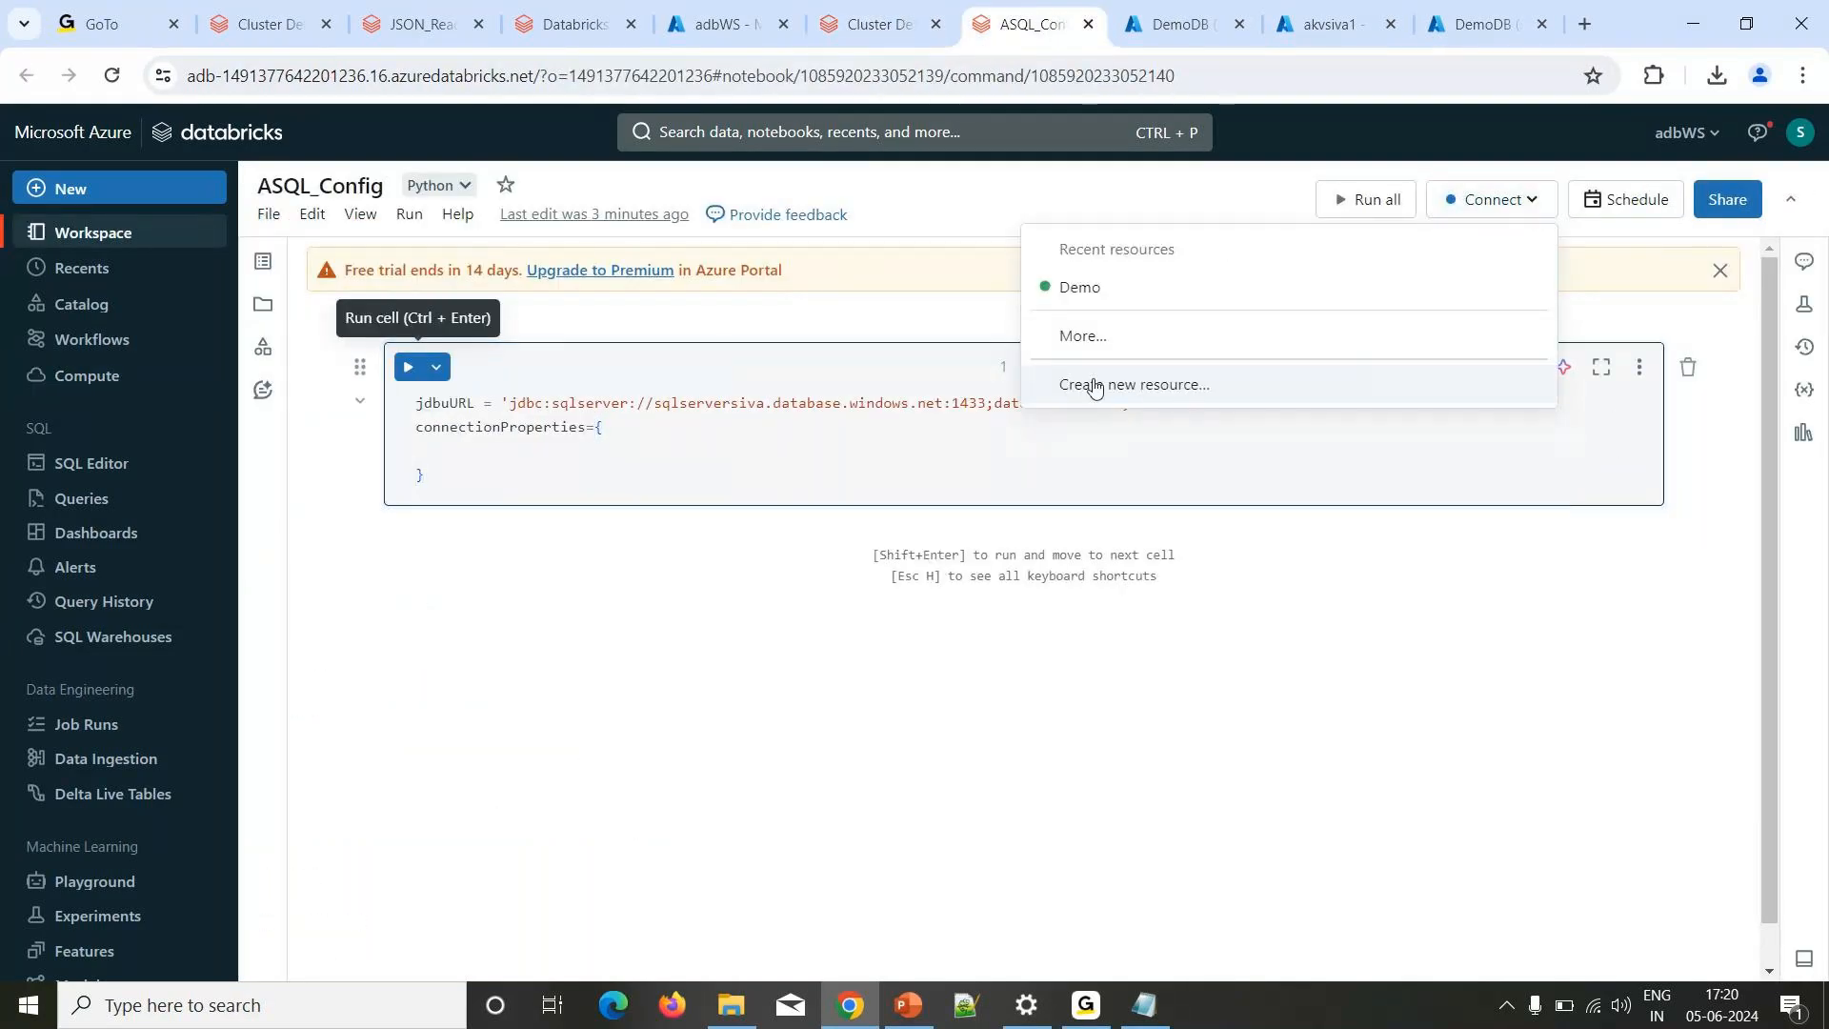
click(1079, 288)
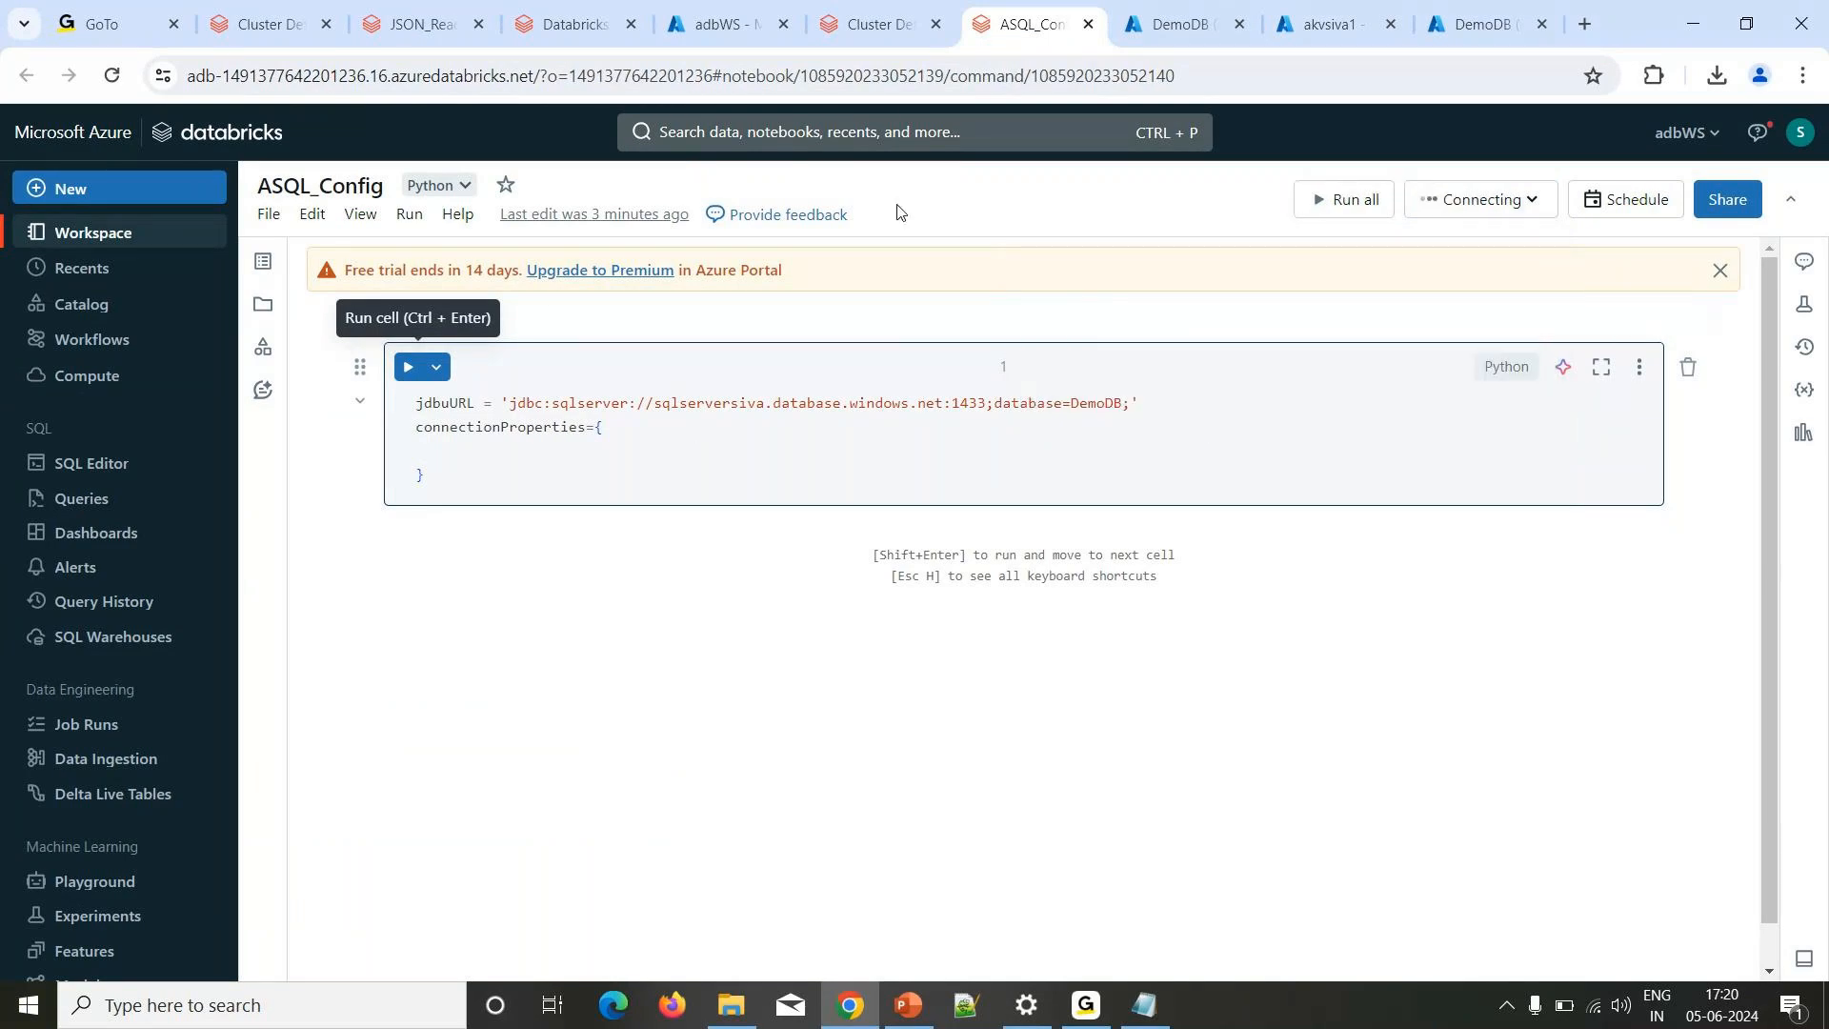
Duplicate the Demo cluster page and open Create Secret Scope there, using the workspace's base URL followed by #secrets/createScope.
click(875, 24)
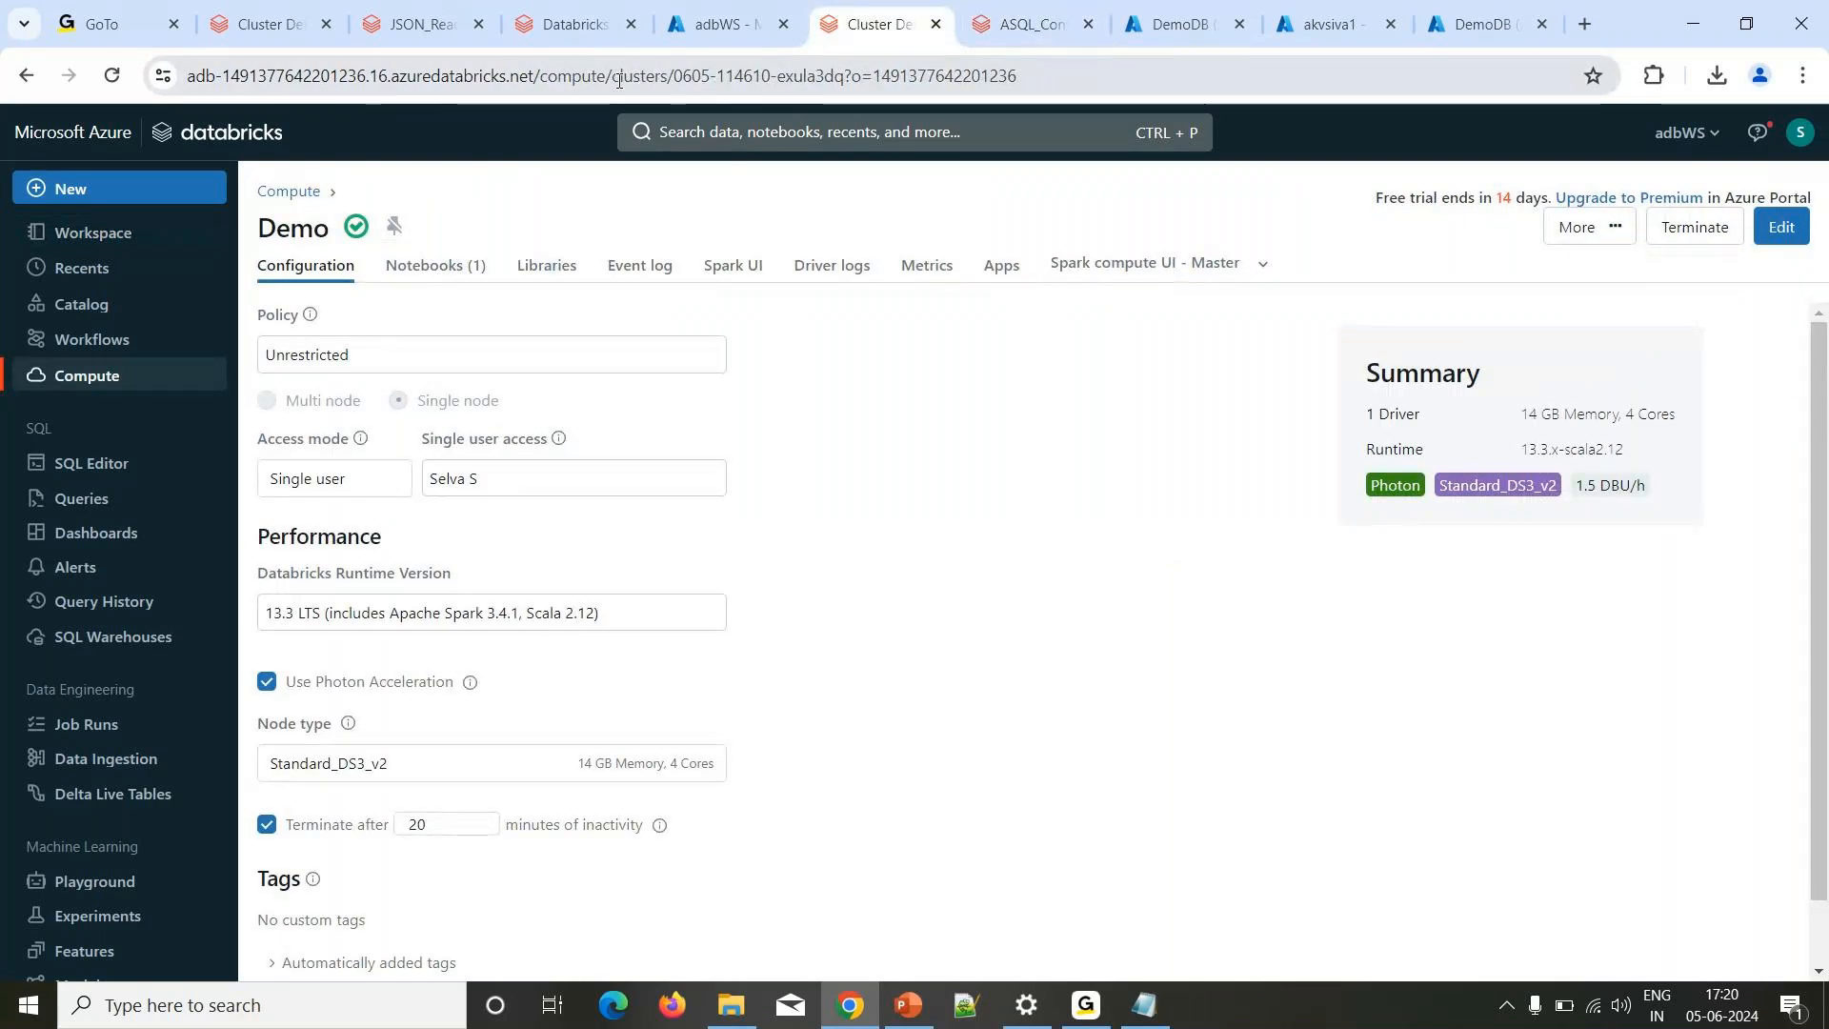
drag(541, 76, 188, 68)
key(ctrl+c)
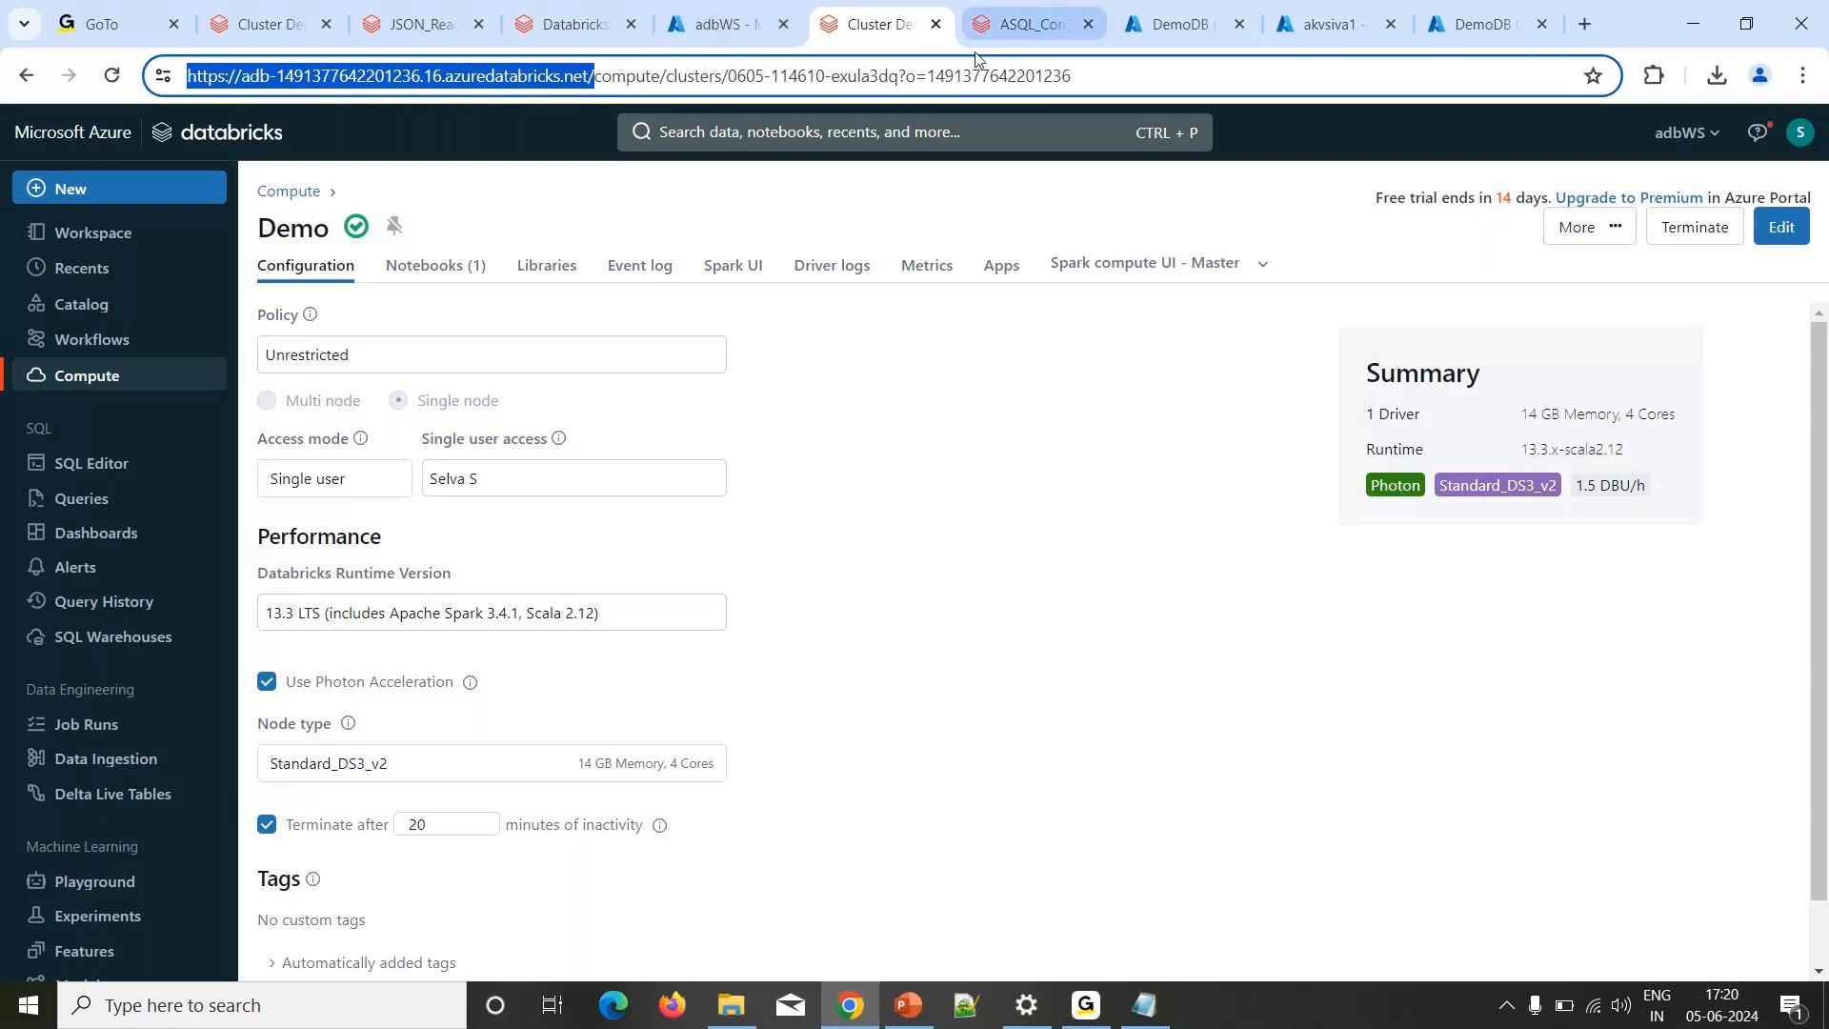
right_click(895, 30)
click(980, 237)
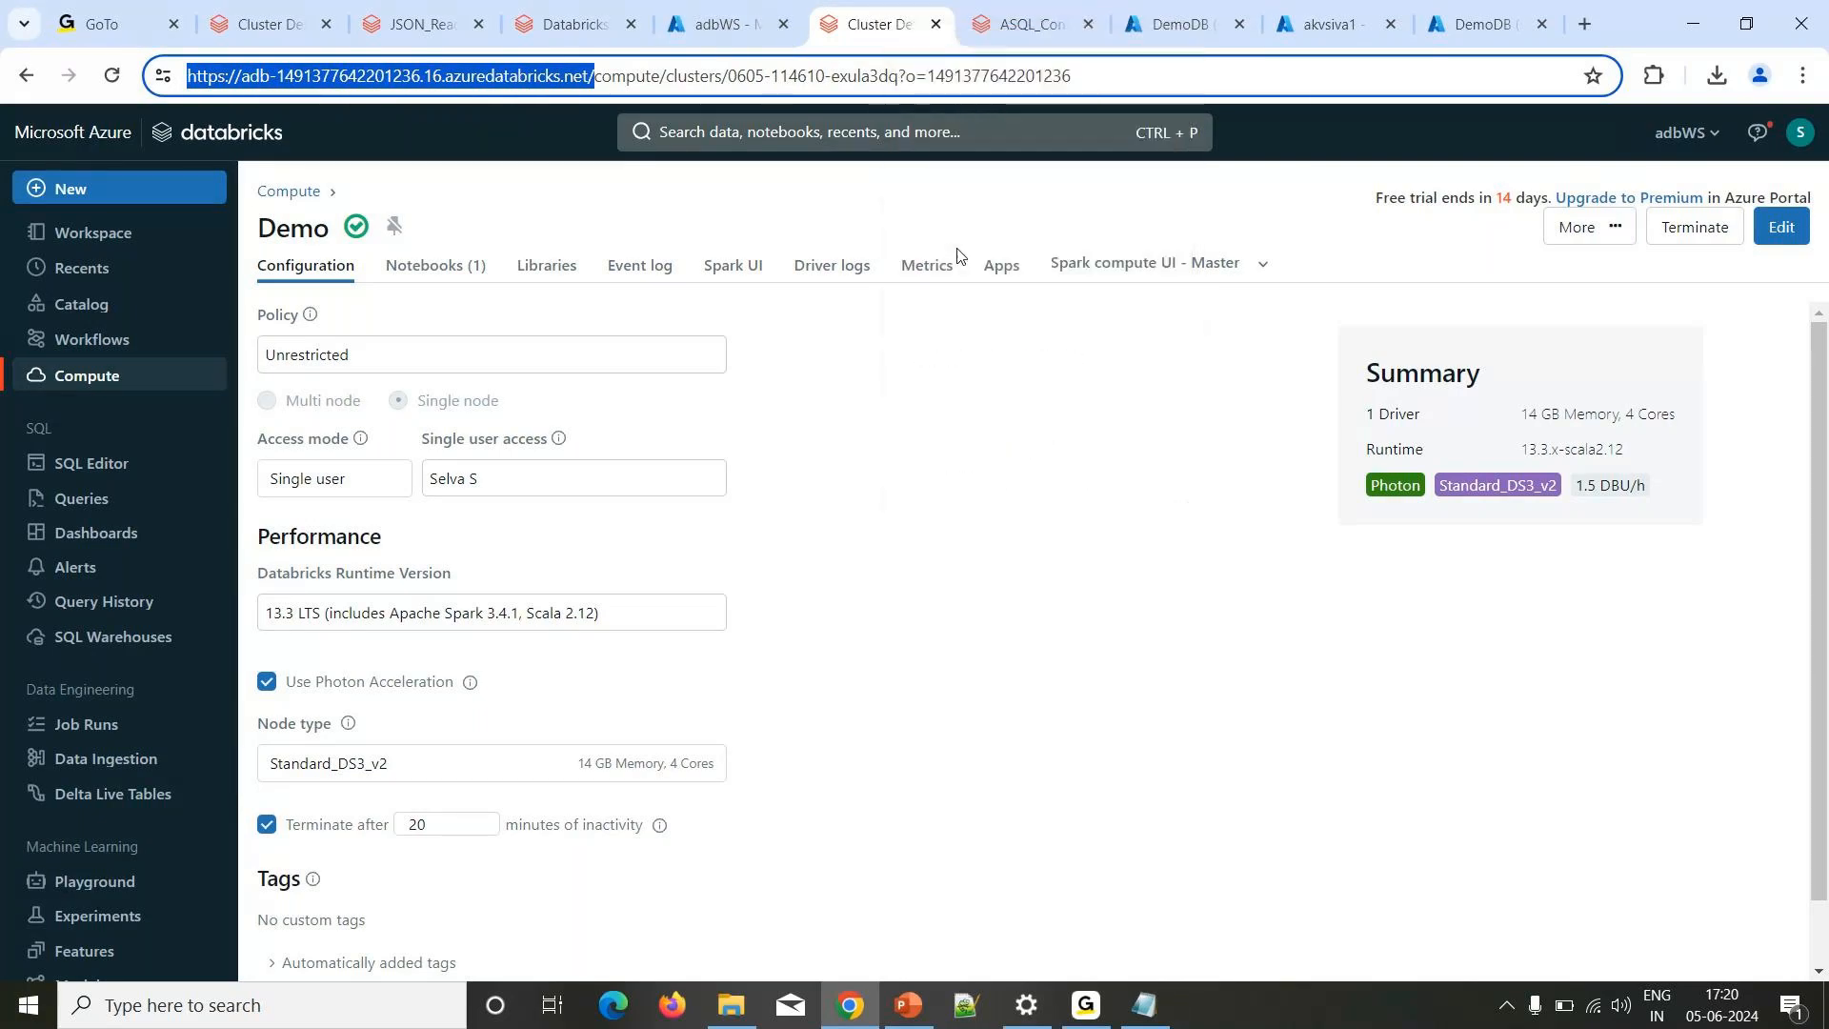
click(484, 75)
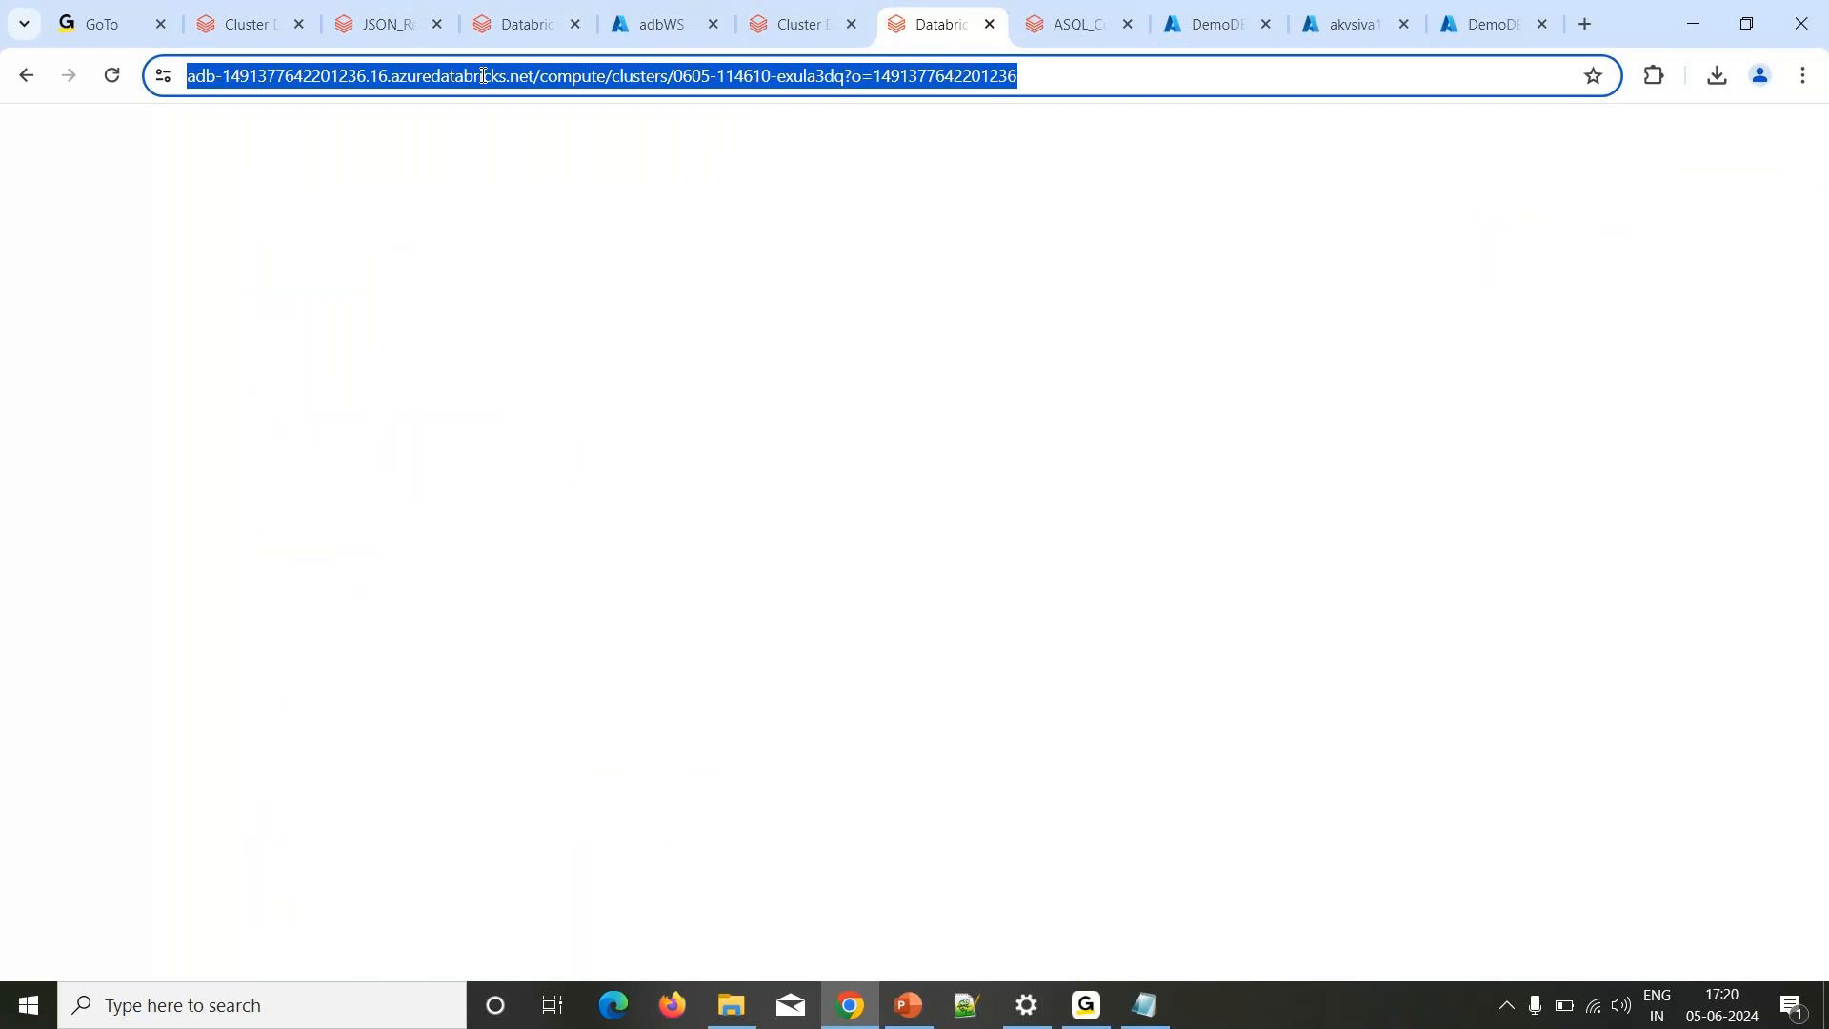
key(ctrl+v)
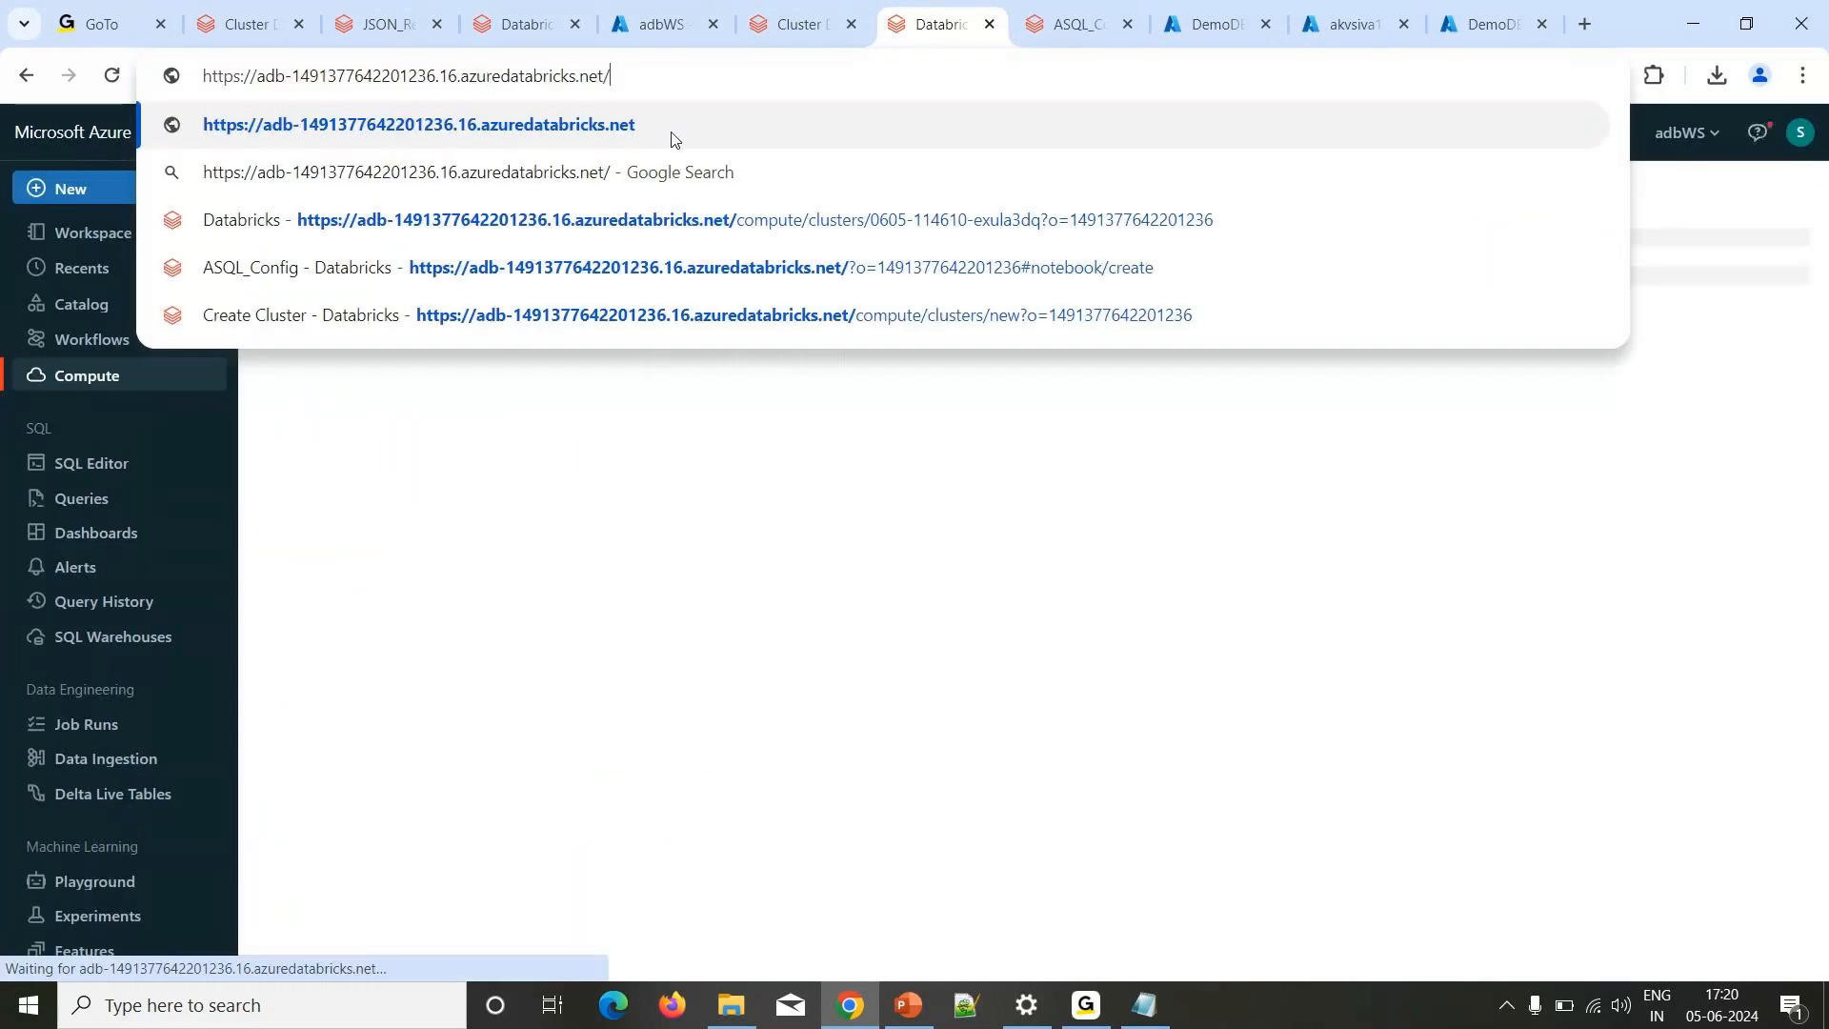
text(#se)
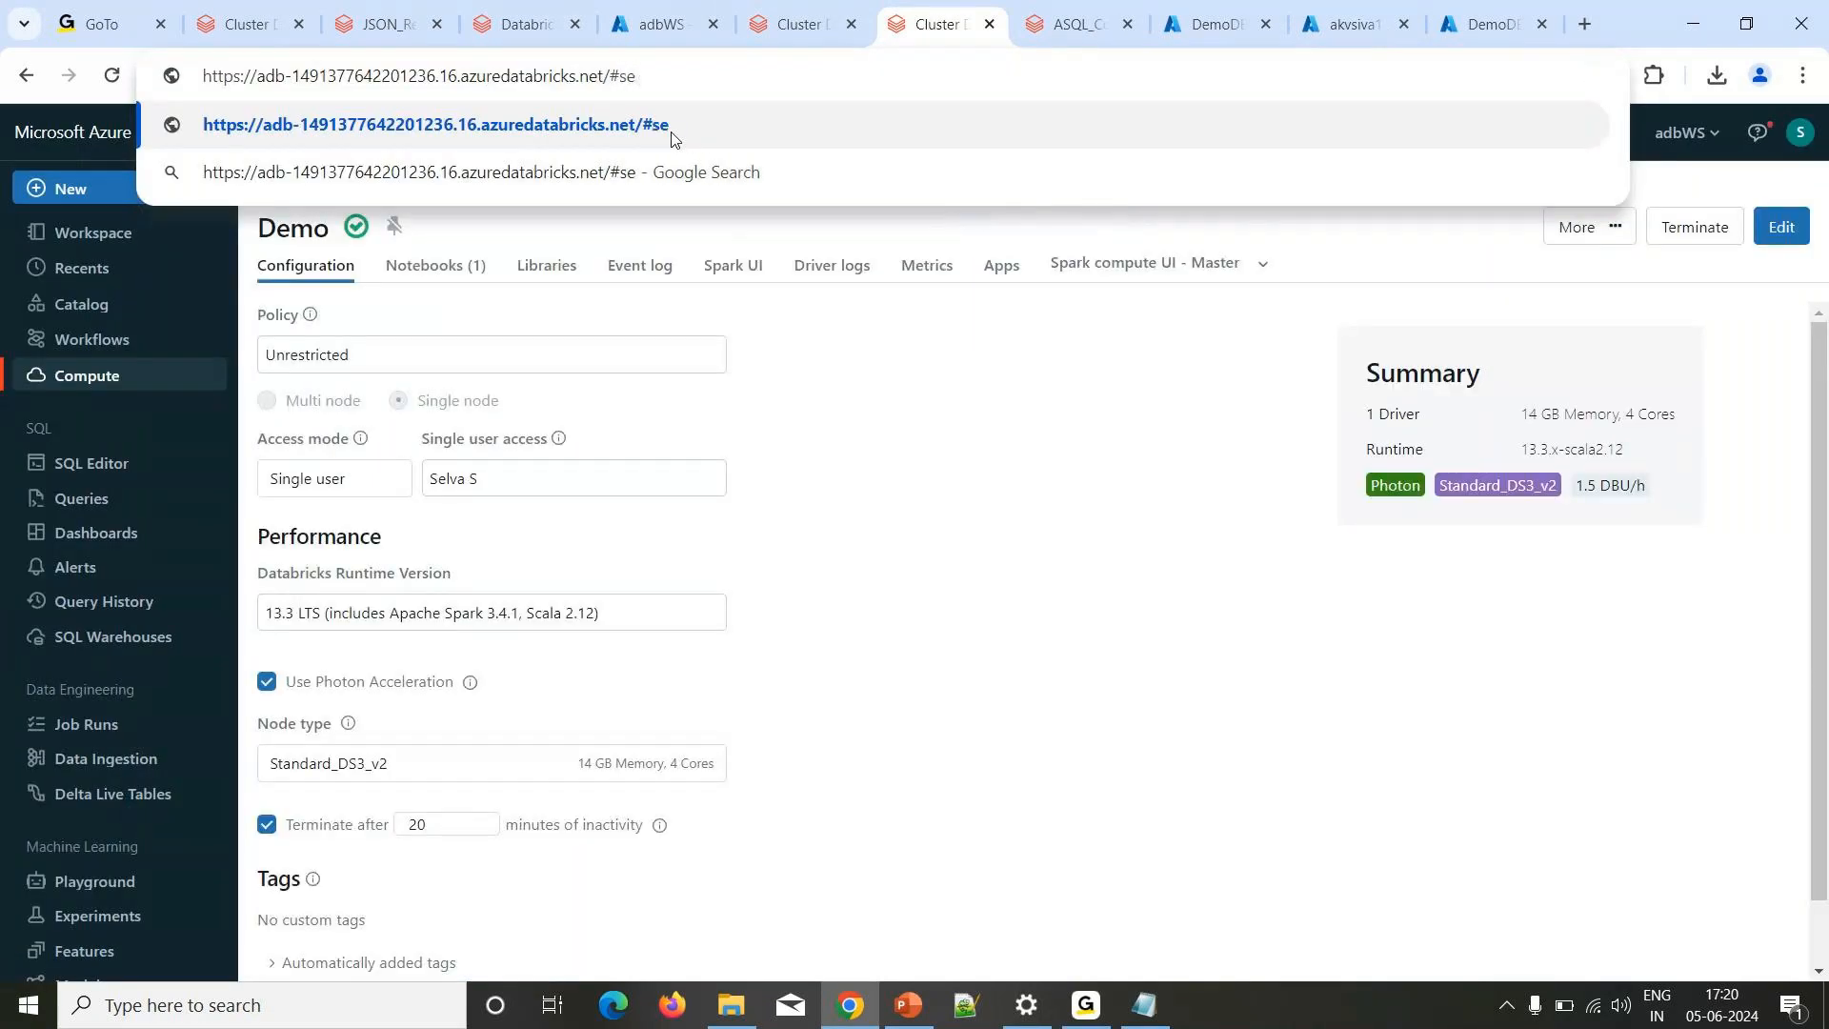
text(crets)
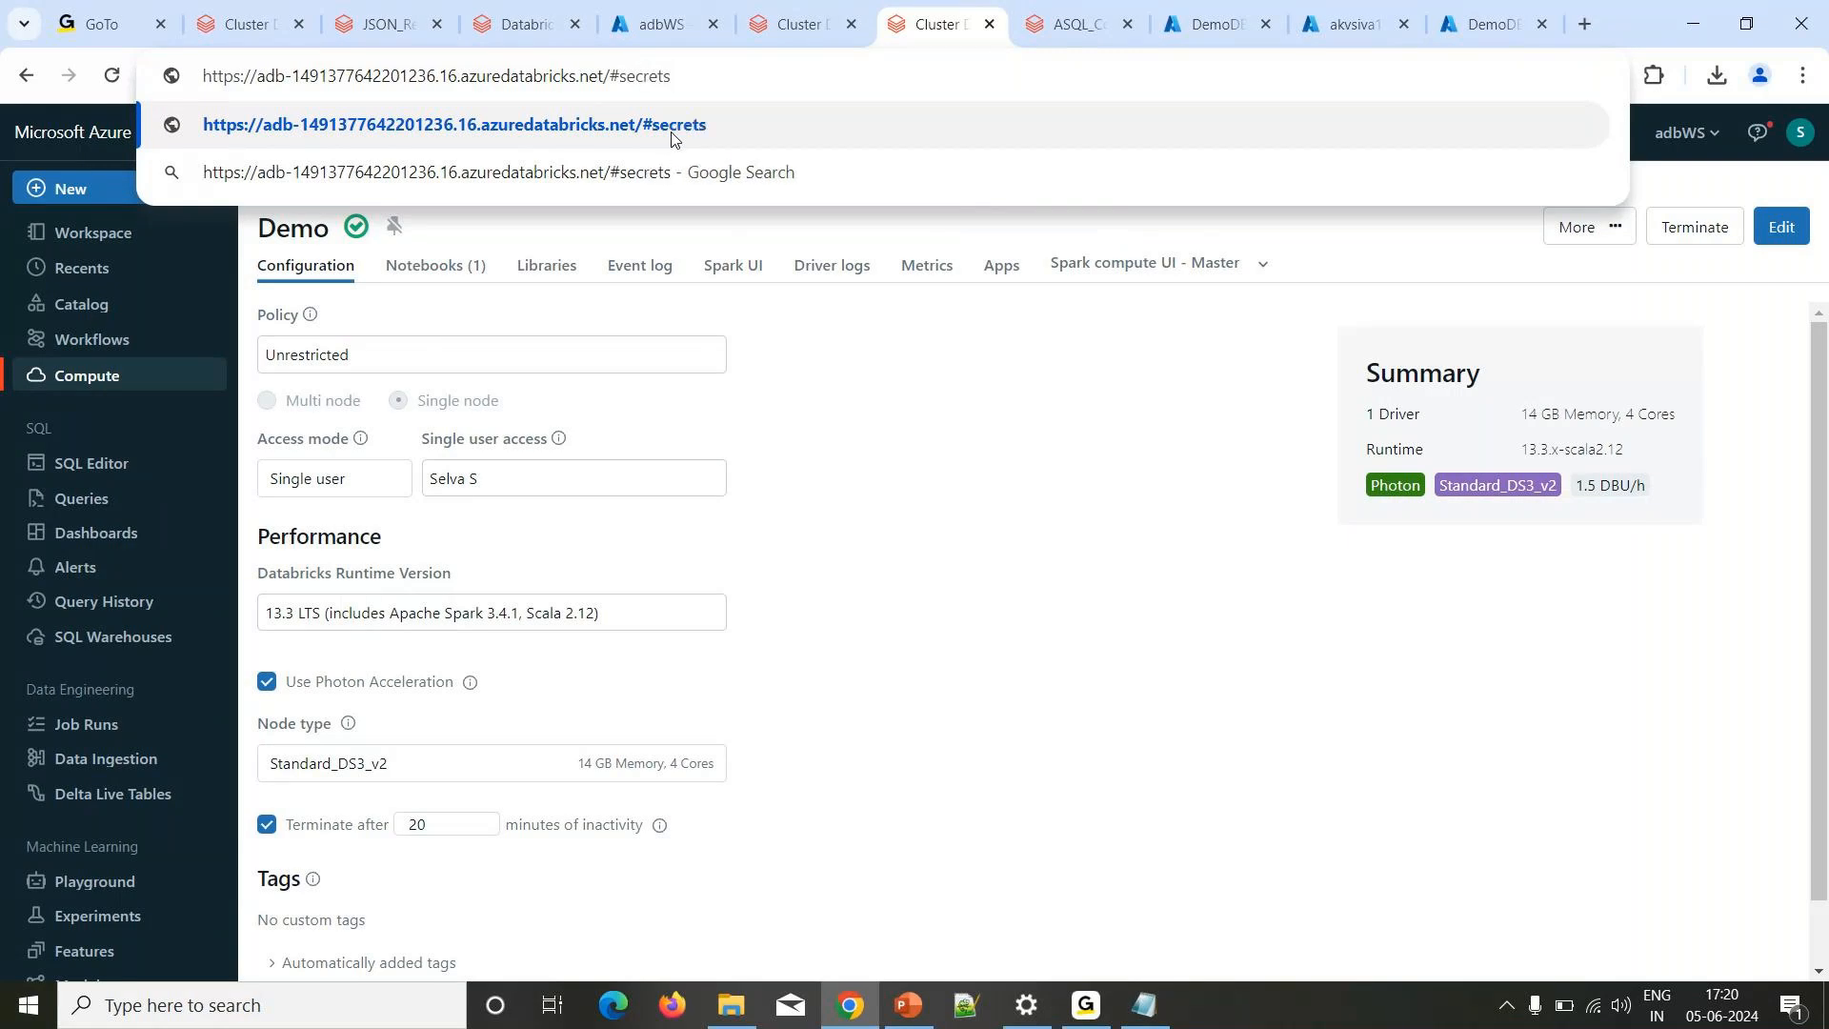
text(/createScope)
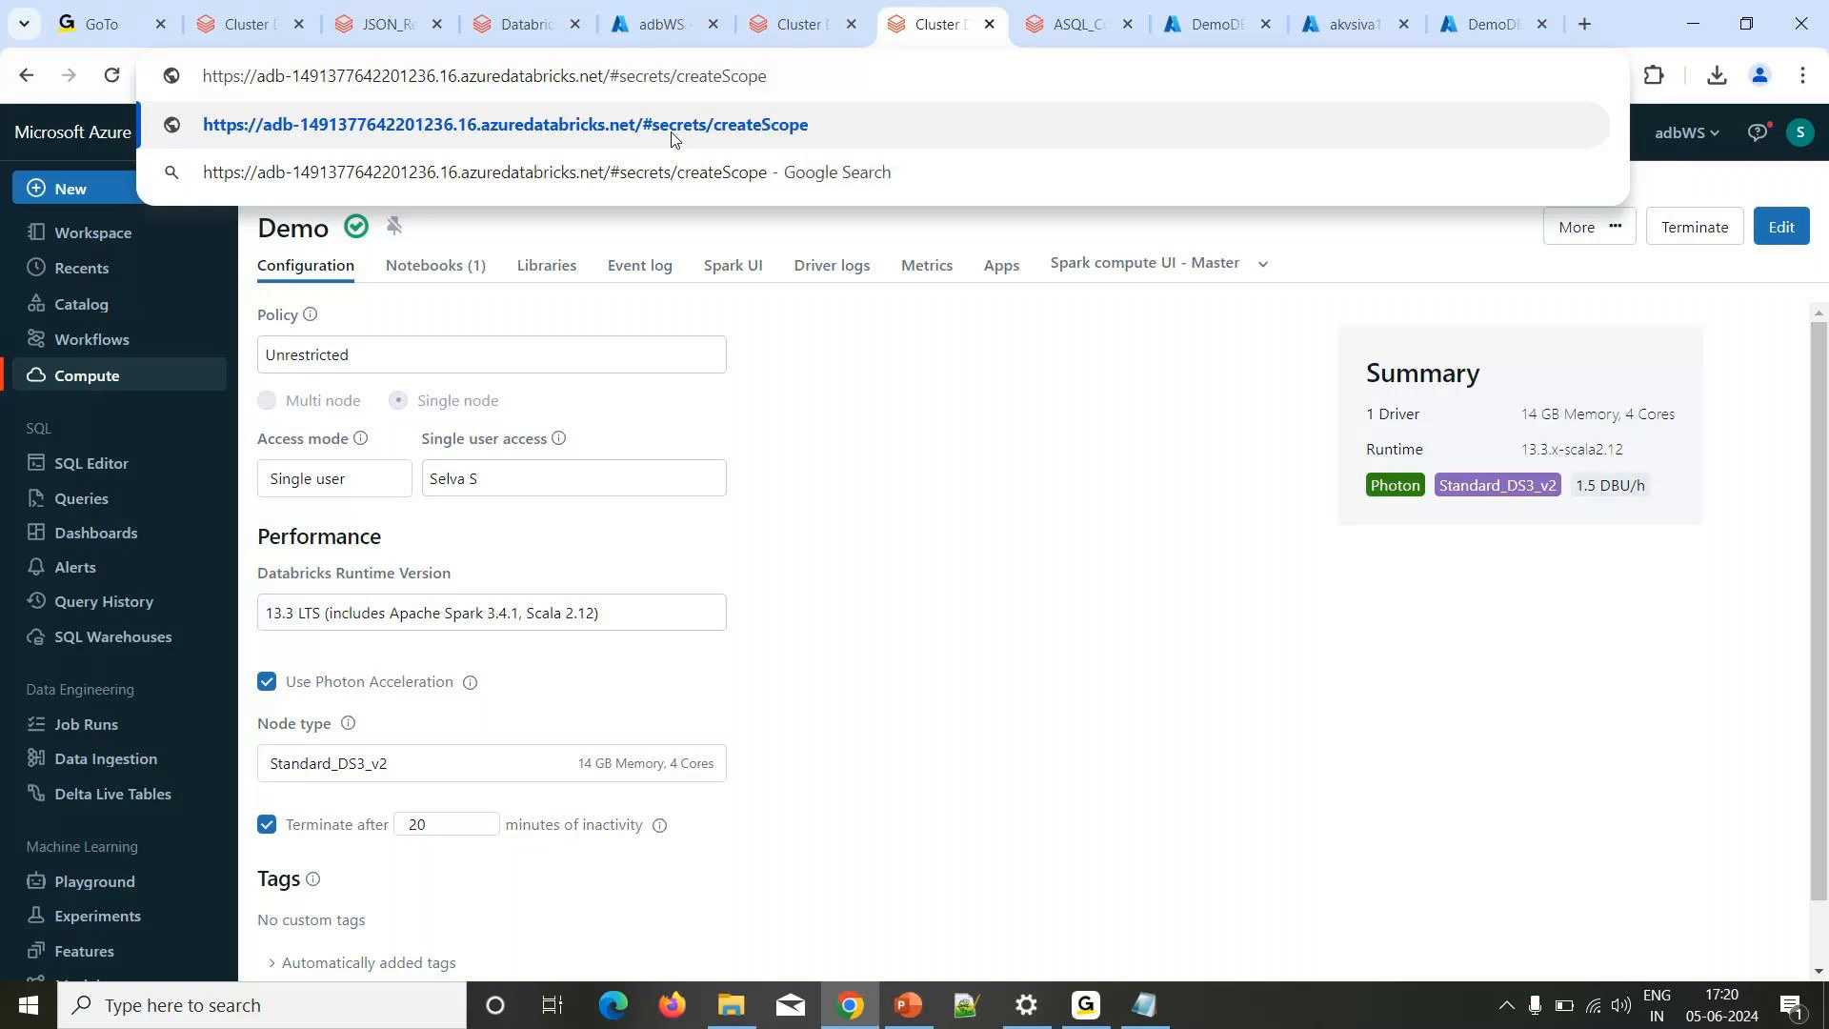
key(Return)
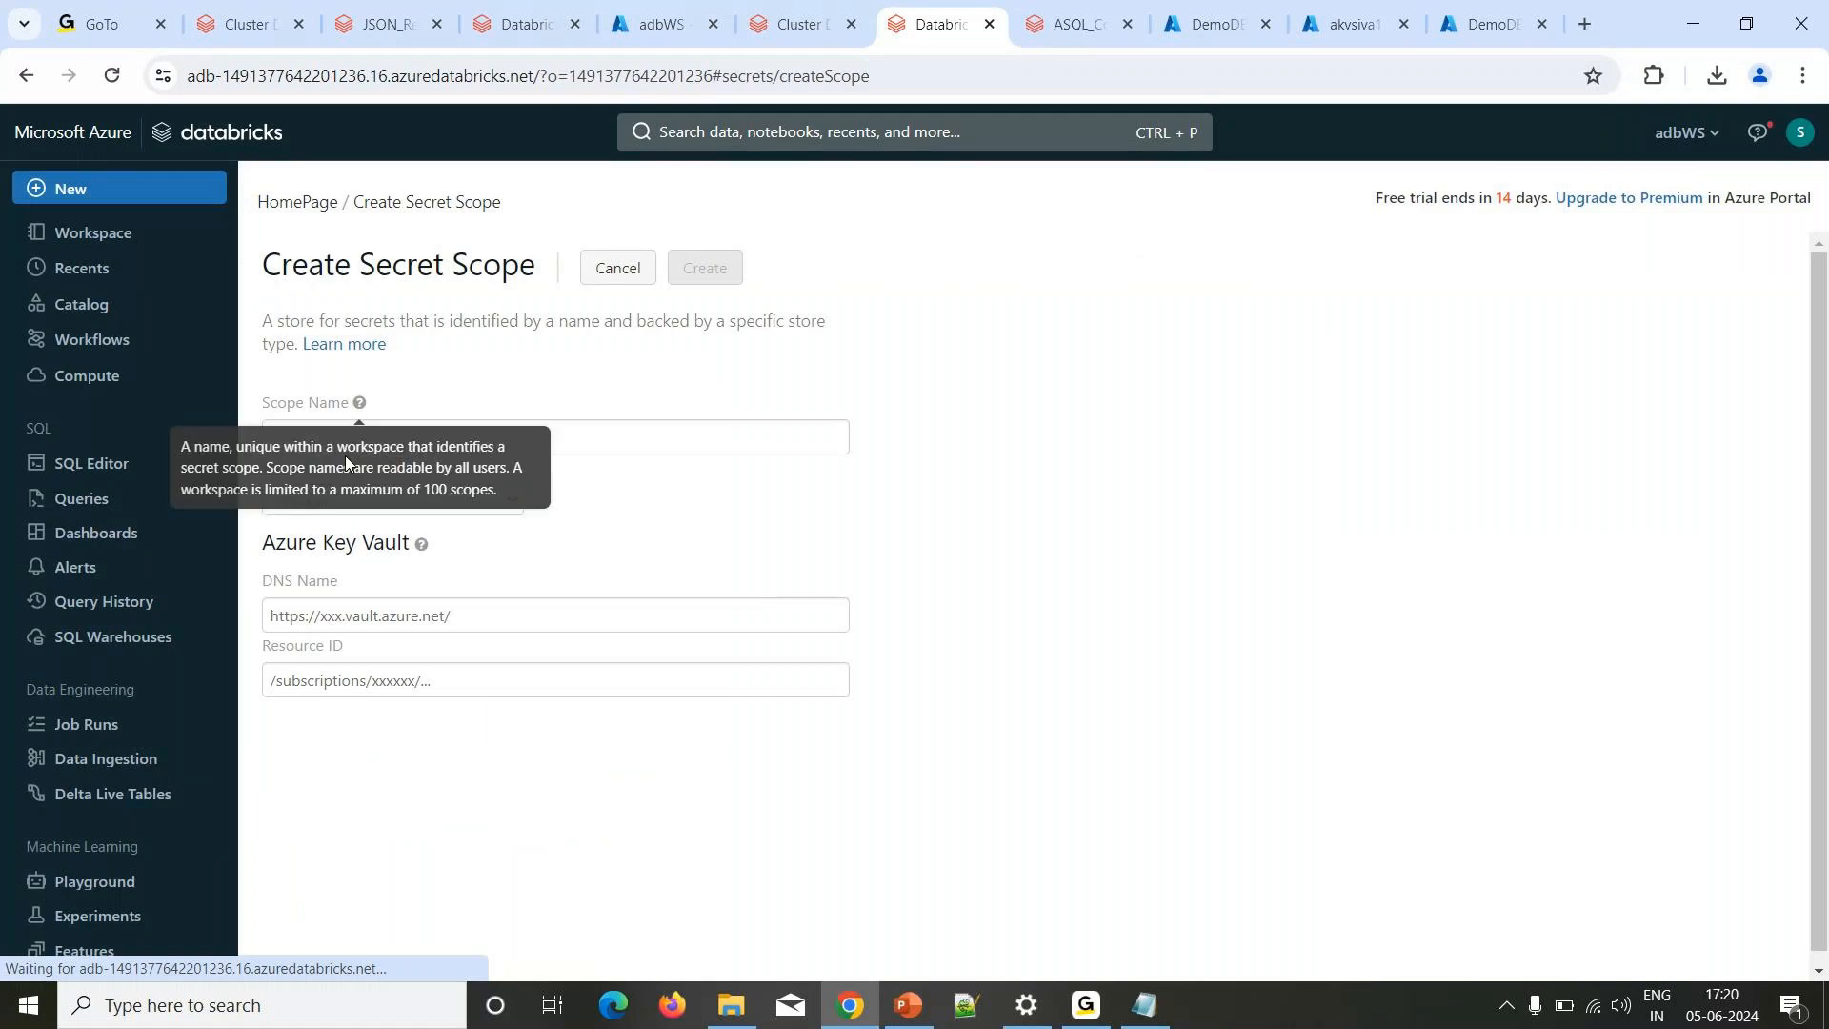
Name the secret scope akvconnection and fill its DNS Name with the Vault URI from the akvsiva1 key vault's properties.
click(598, 435)
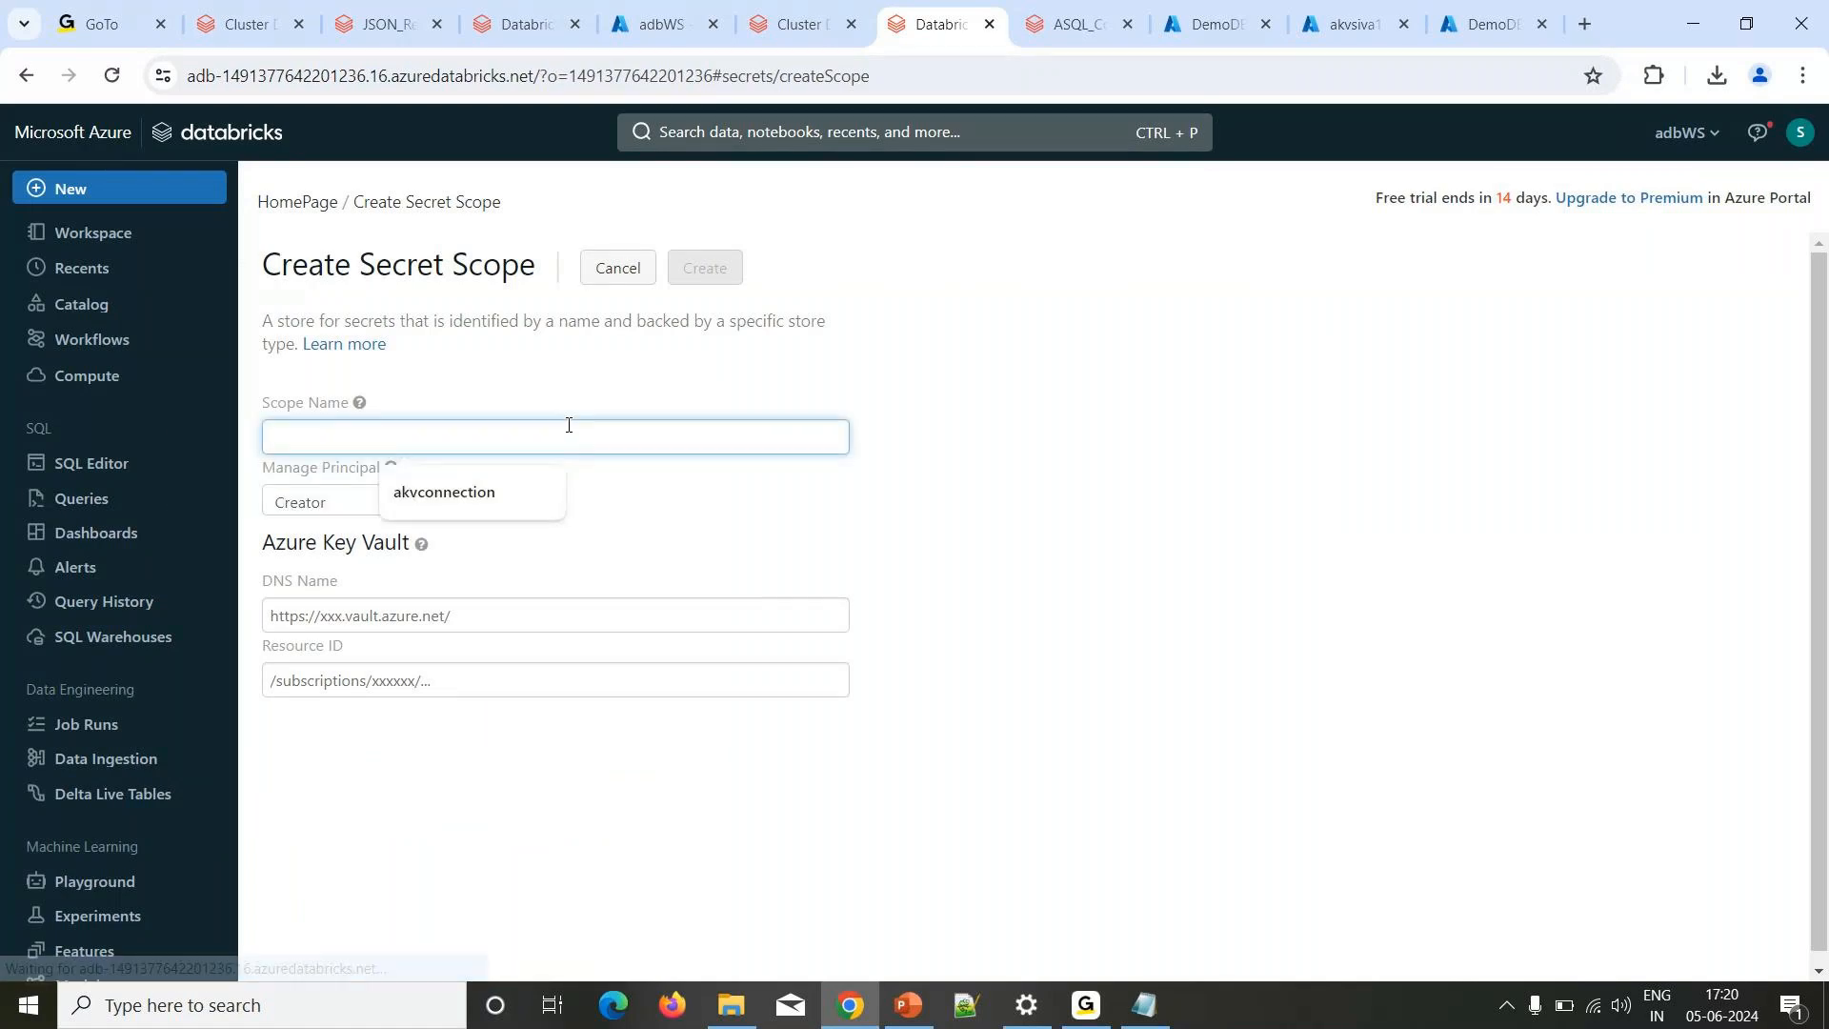
click(457, 500)
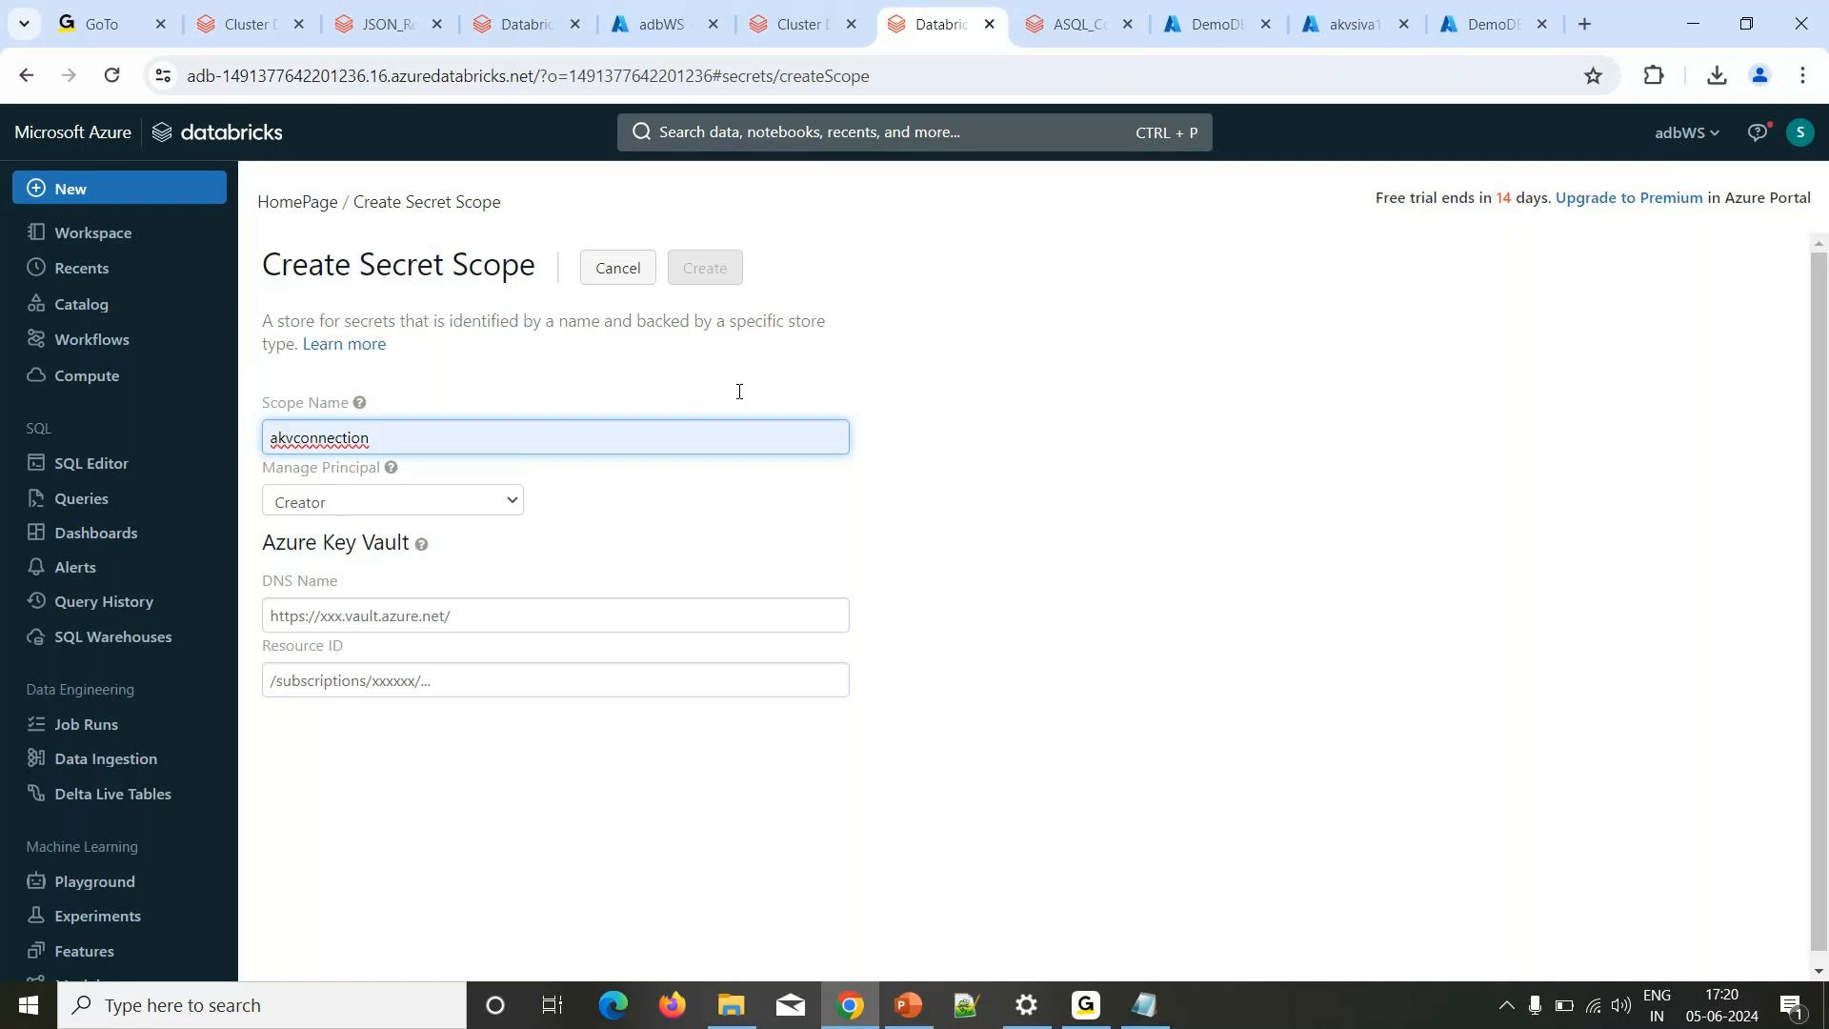
click(1355, 27)
click(420, 606)
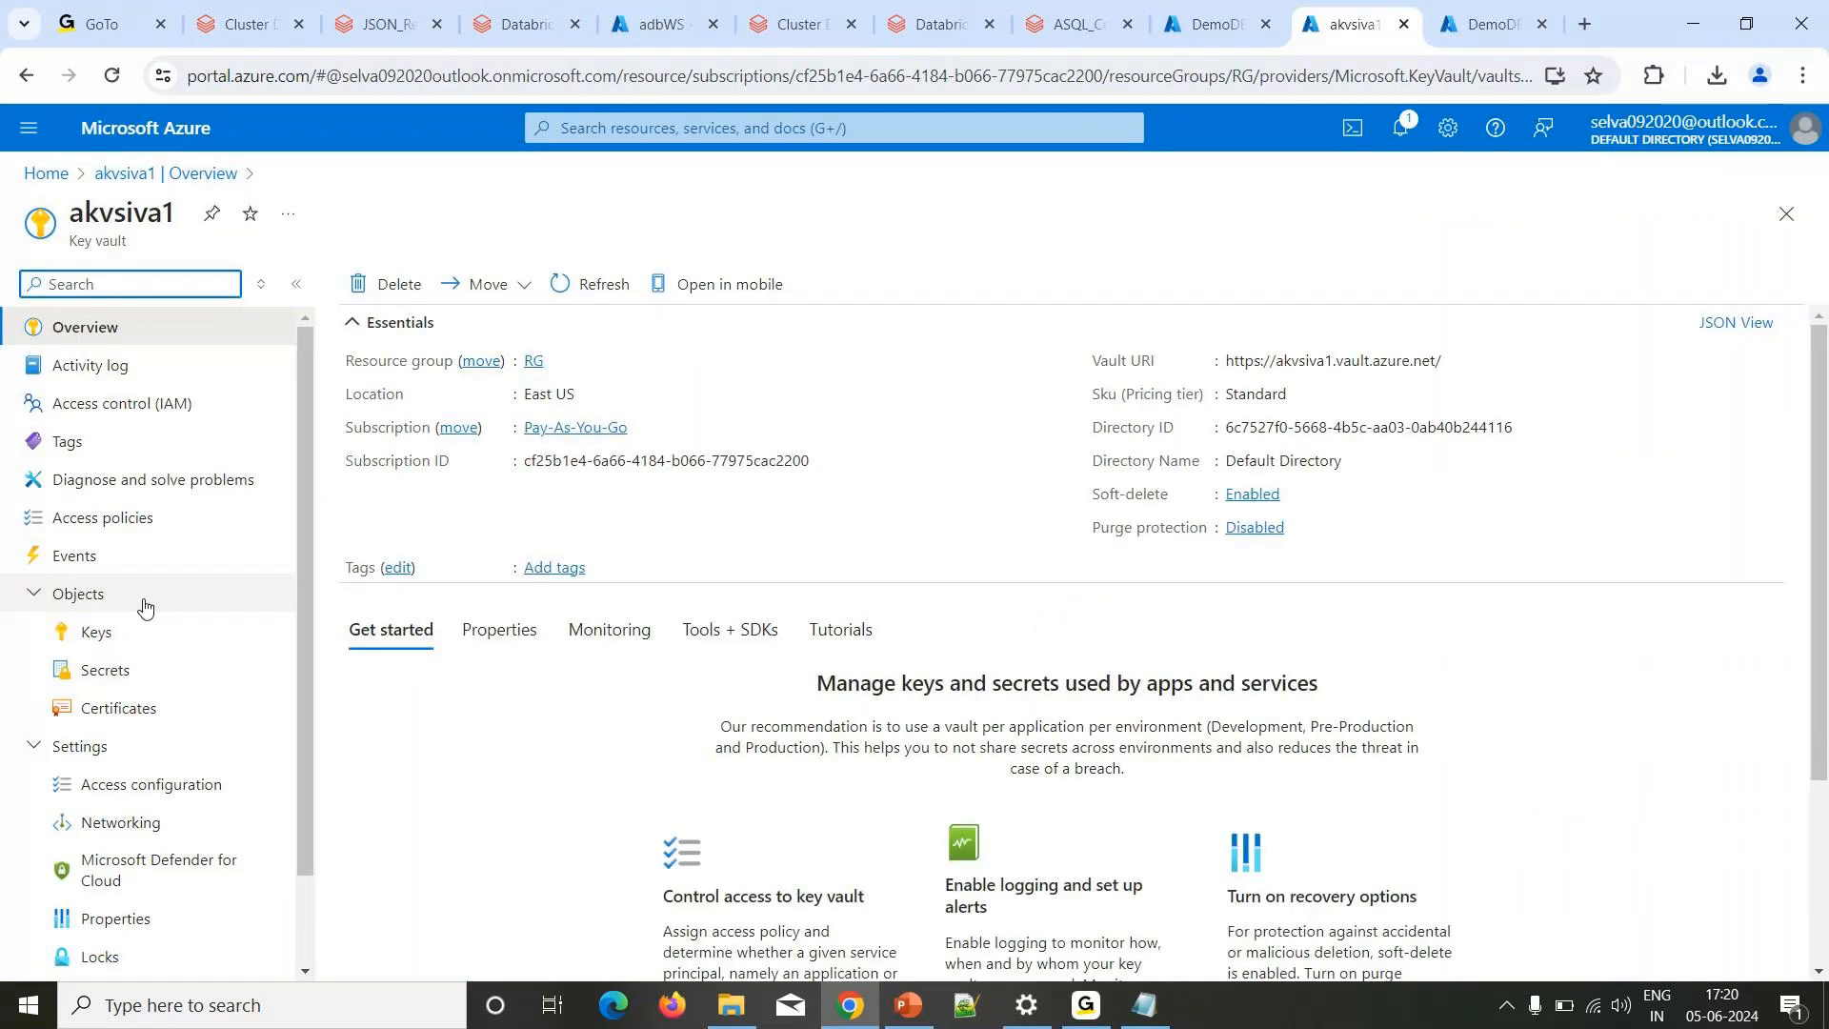
click(107, 924)
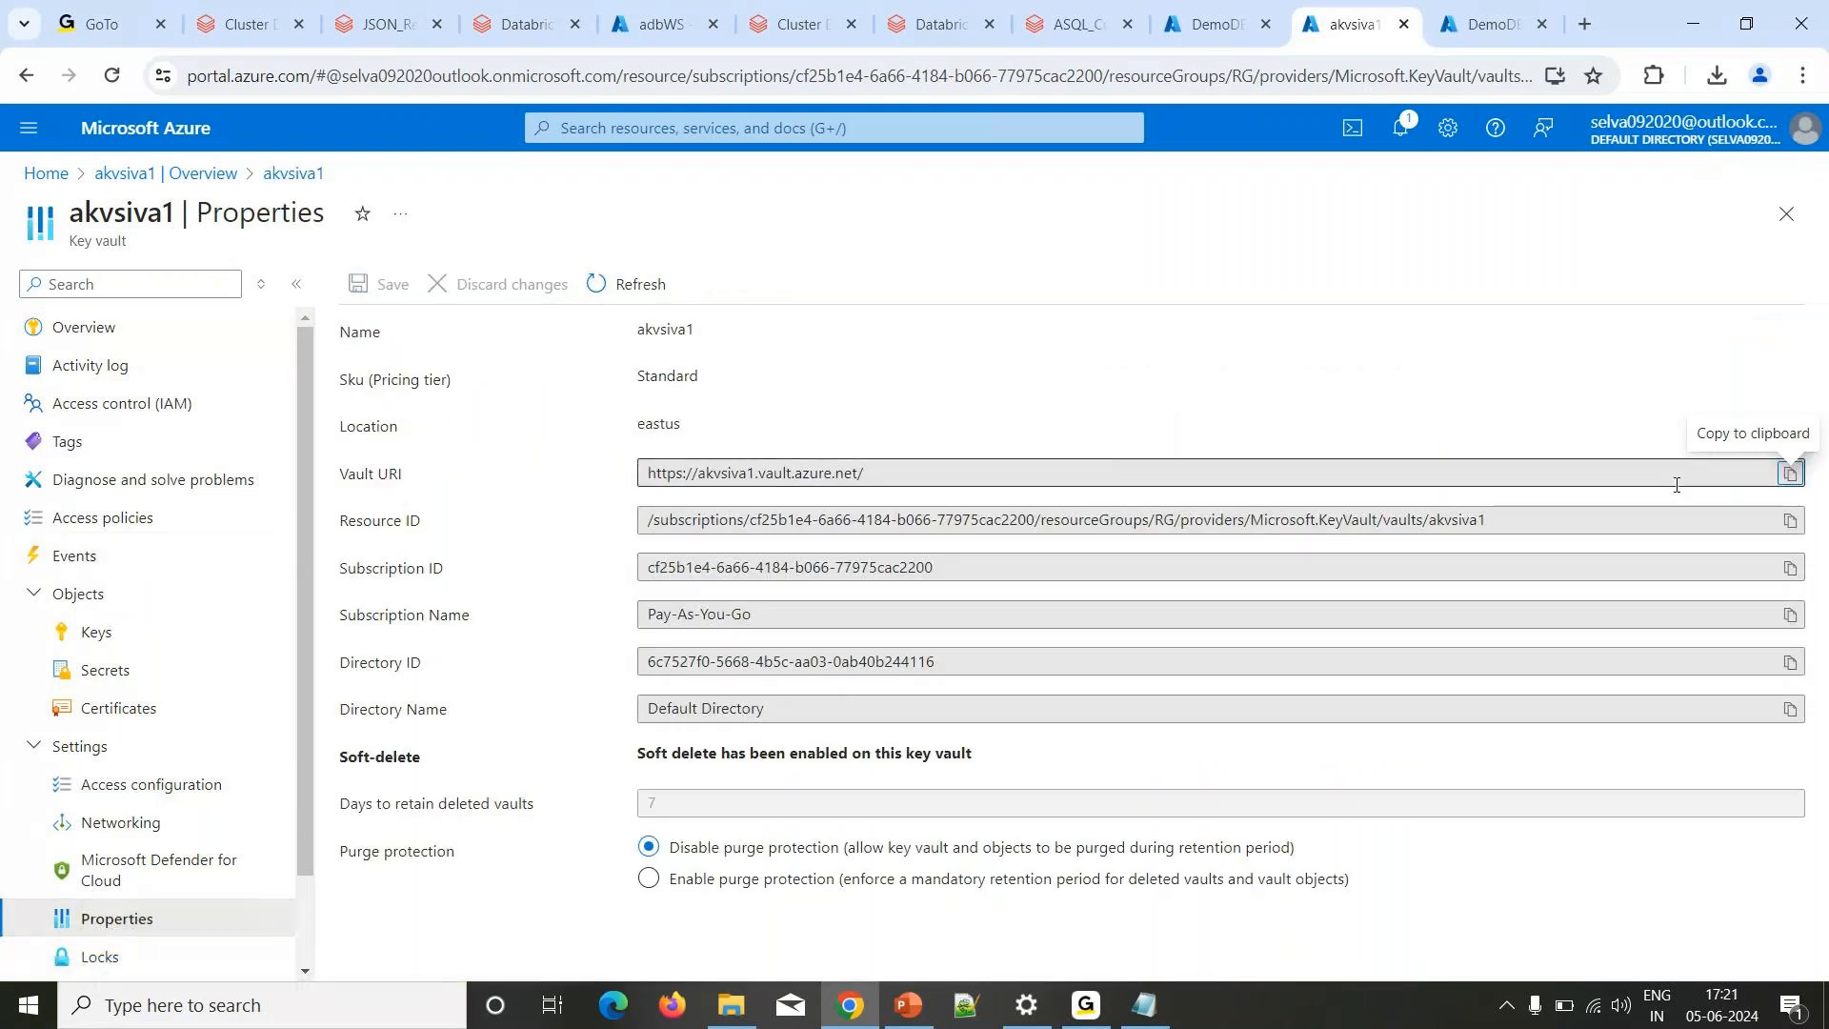
click(1791, 473)
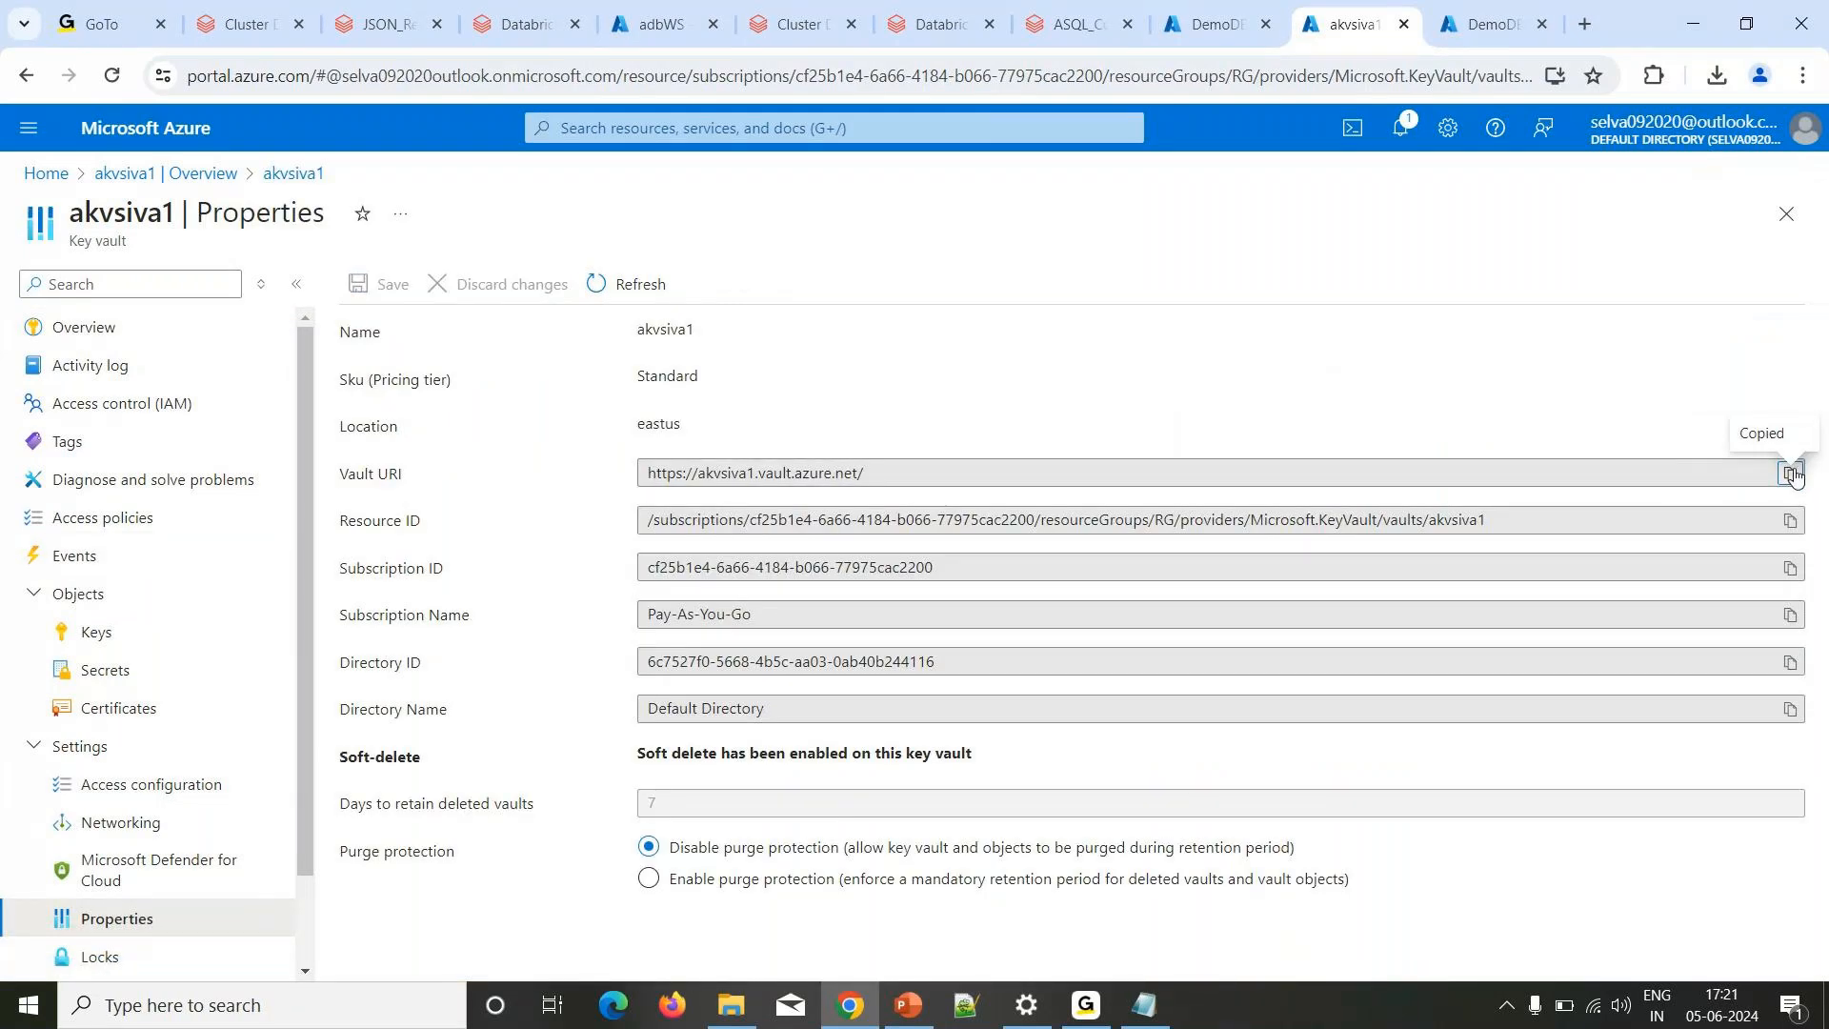
click(948, 24)
click(298, 624)
key(ctrl+v)
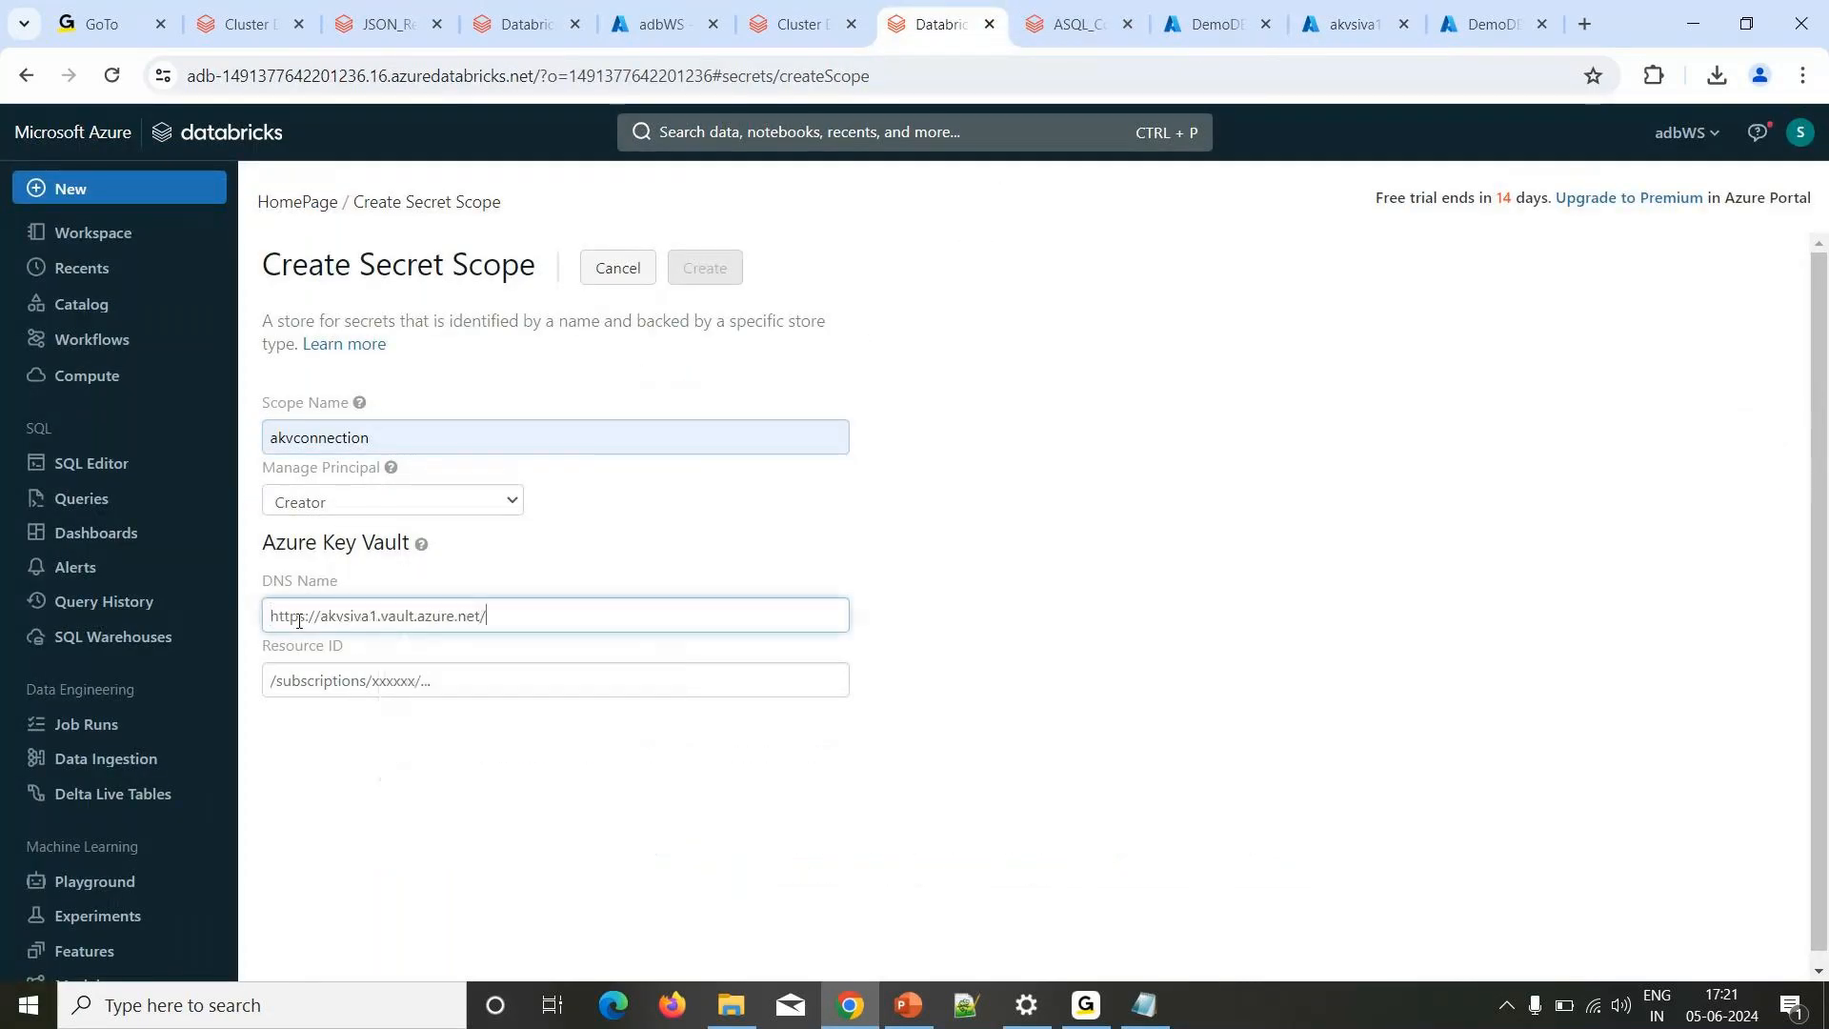
Fill the scope's Resource ID with the one from the akvsiva1 key vault's properties and create the secret scope.
click(282, 682)
click(1353, 24)
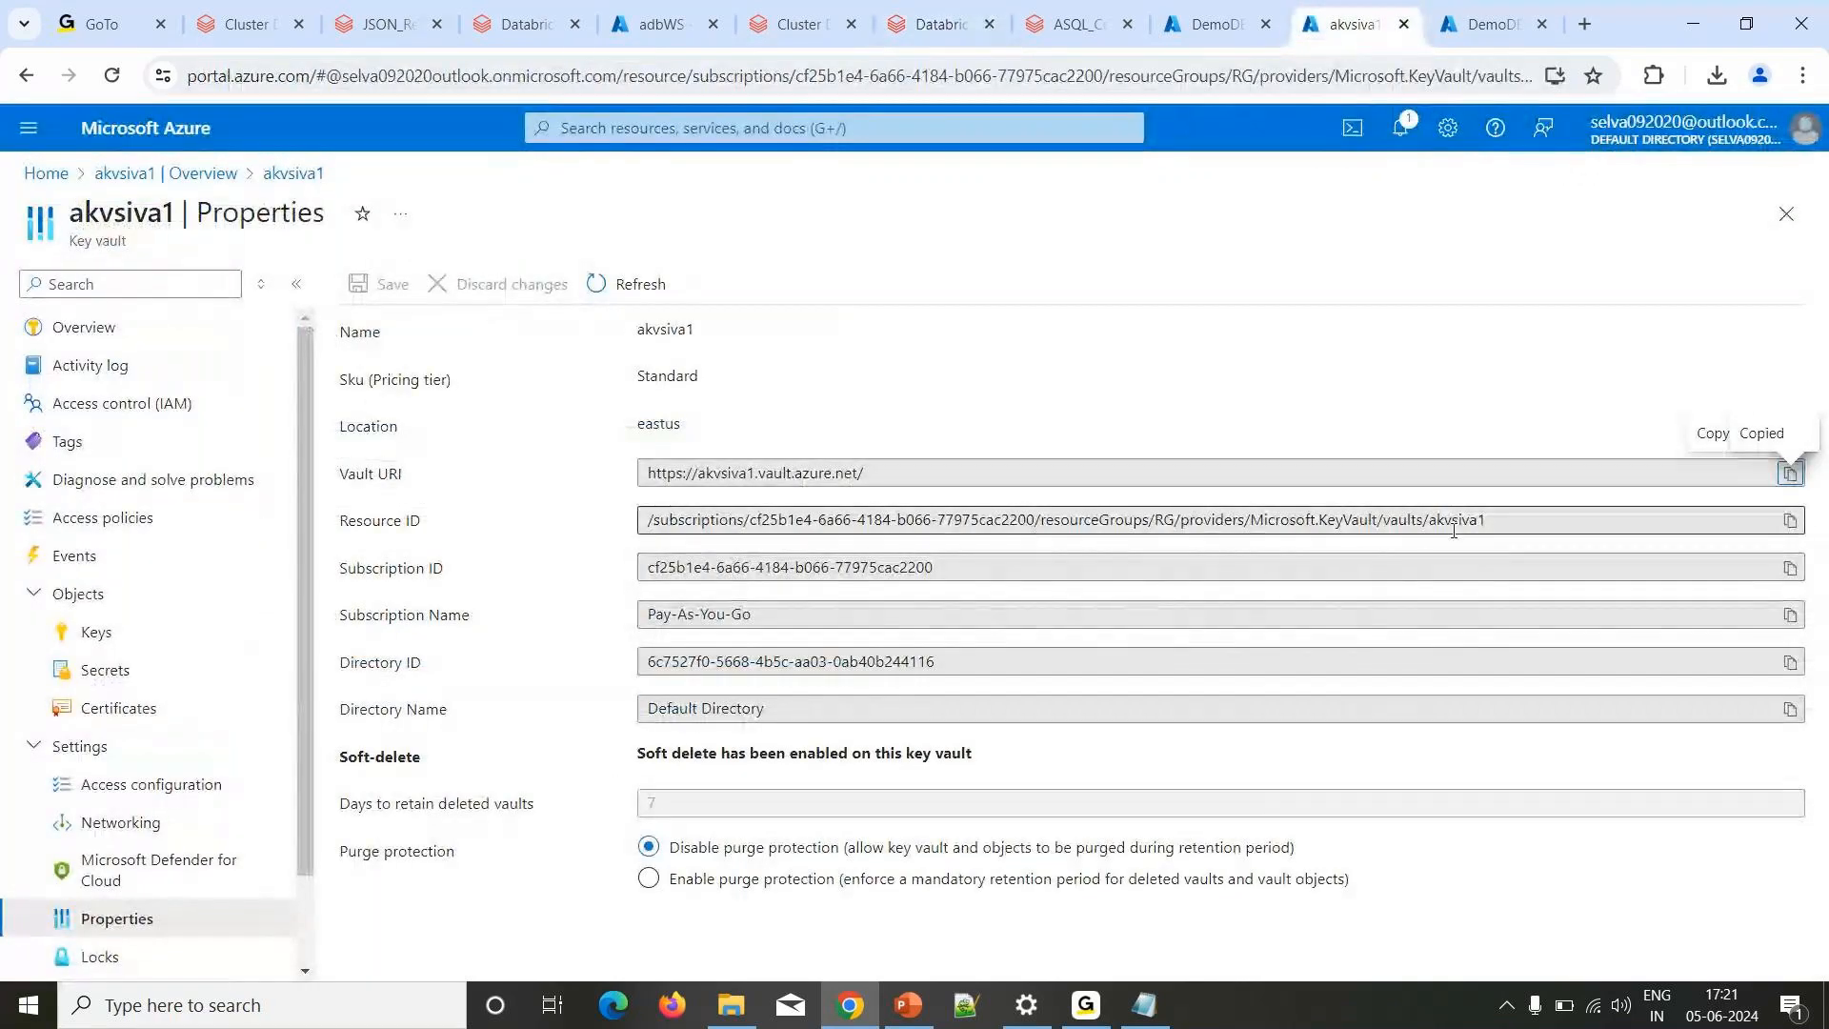
click(1789, 520)
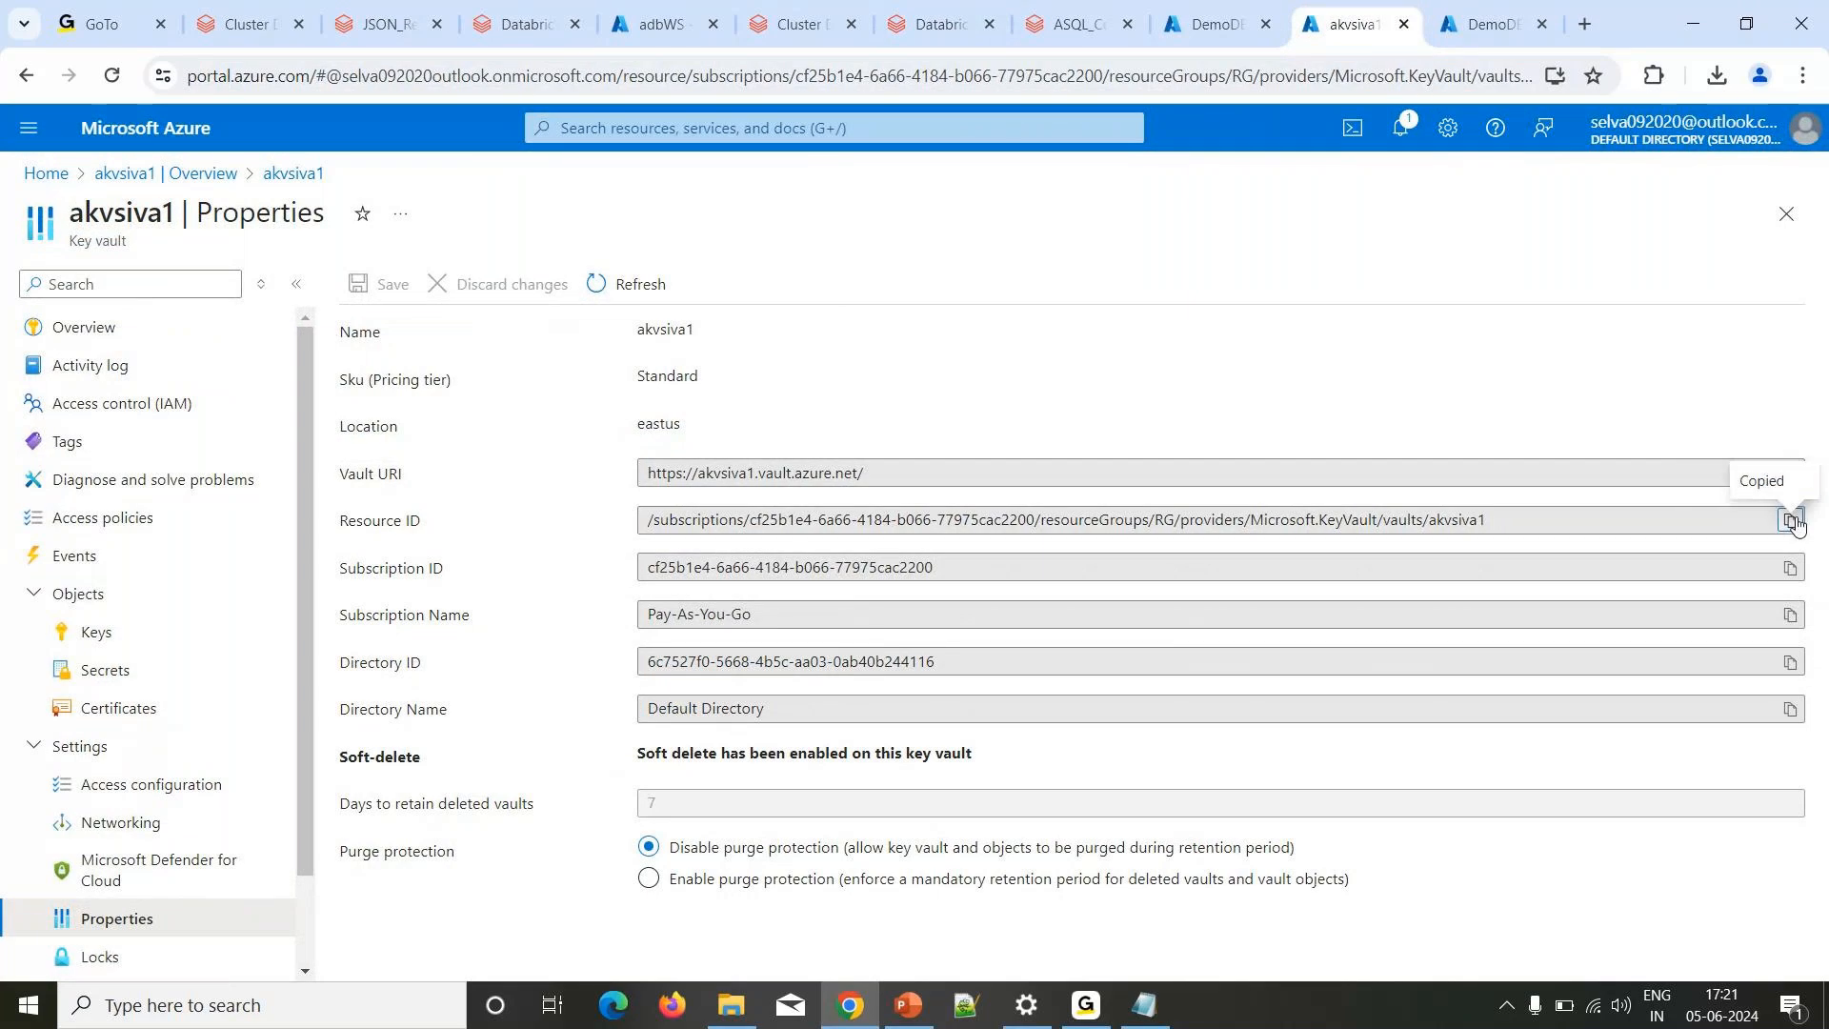
click(941, 24)
click(284, 678)
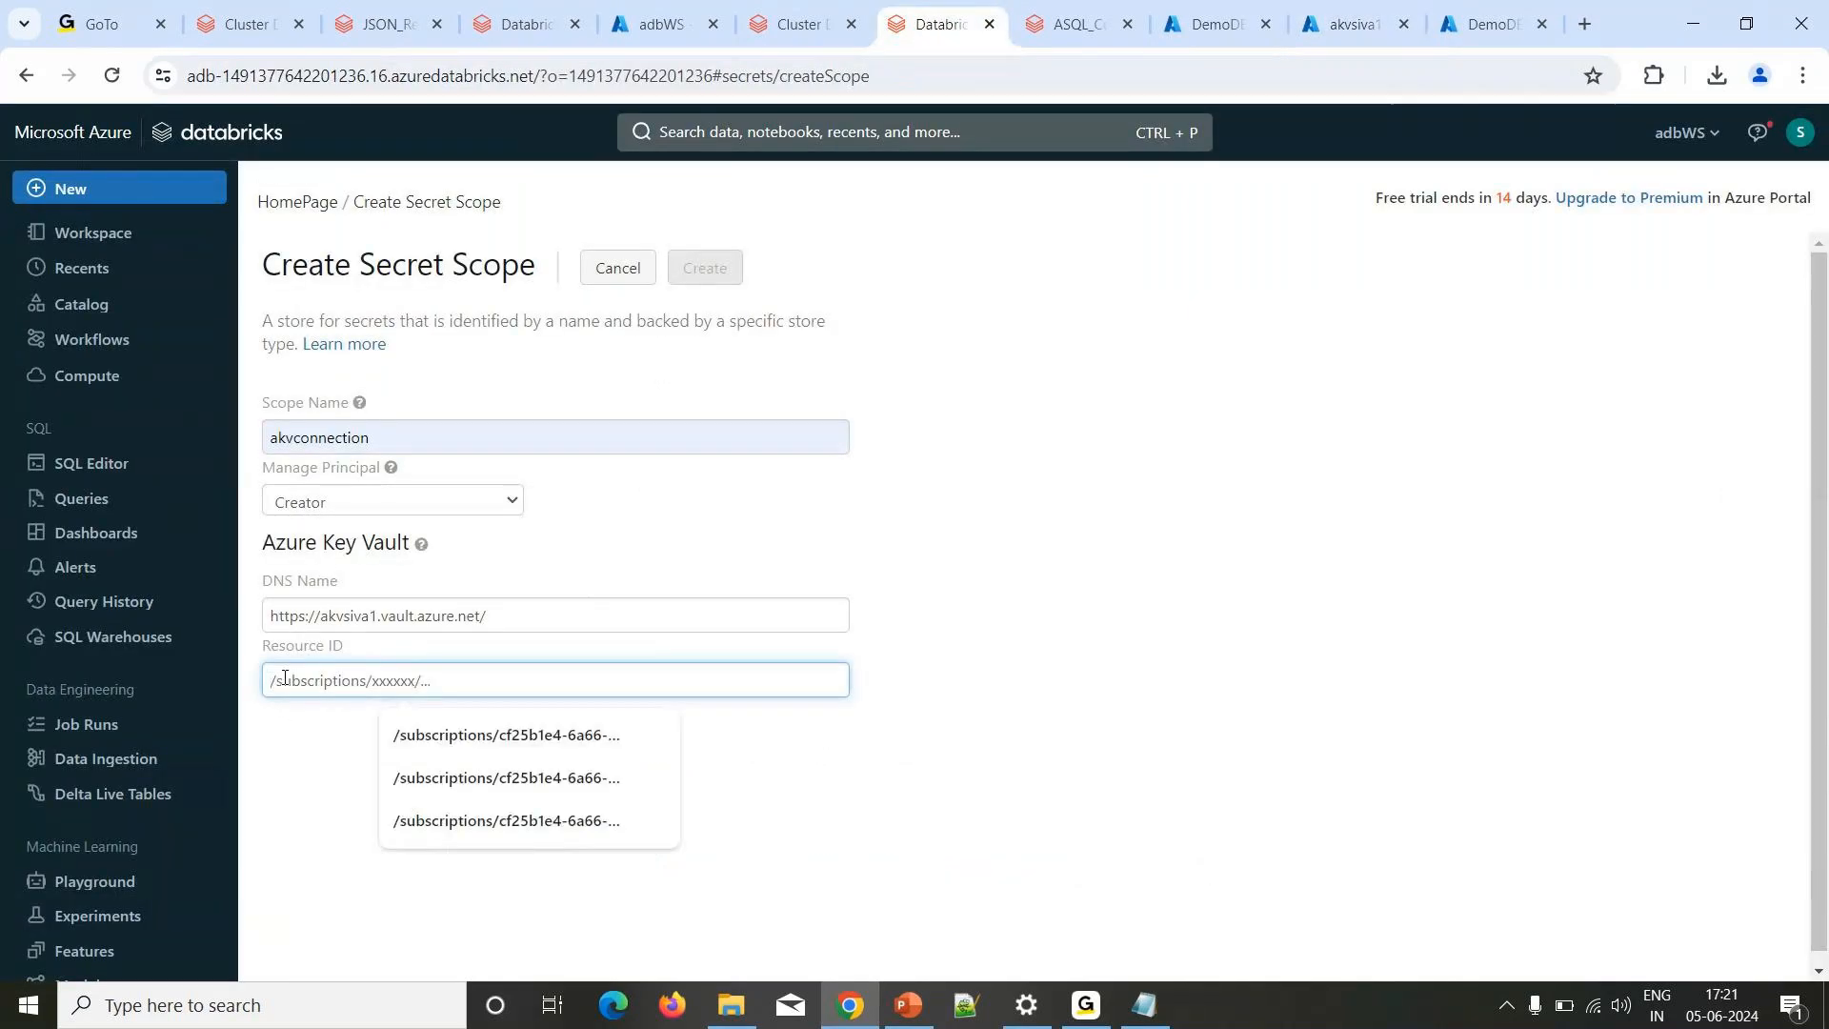
key(ctrl+v)
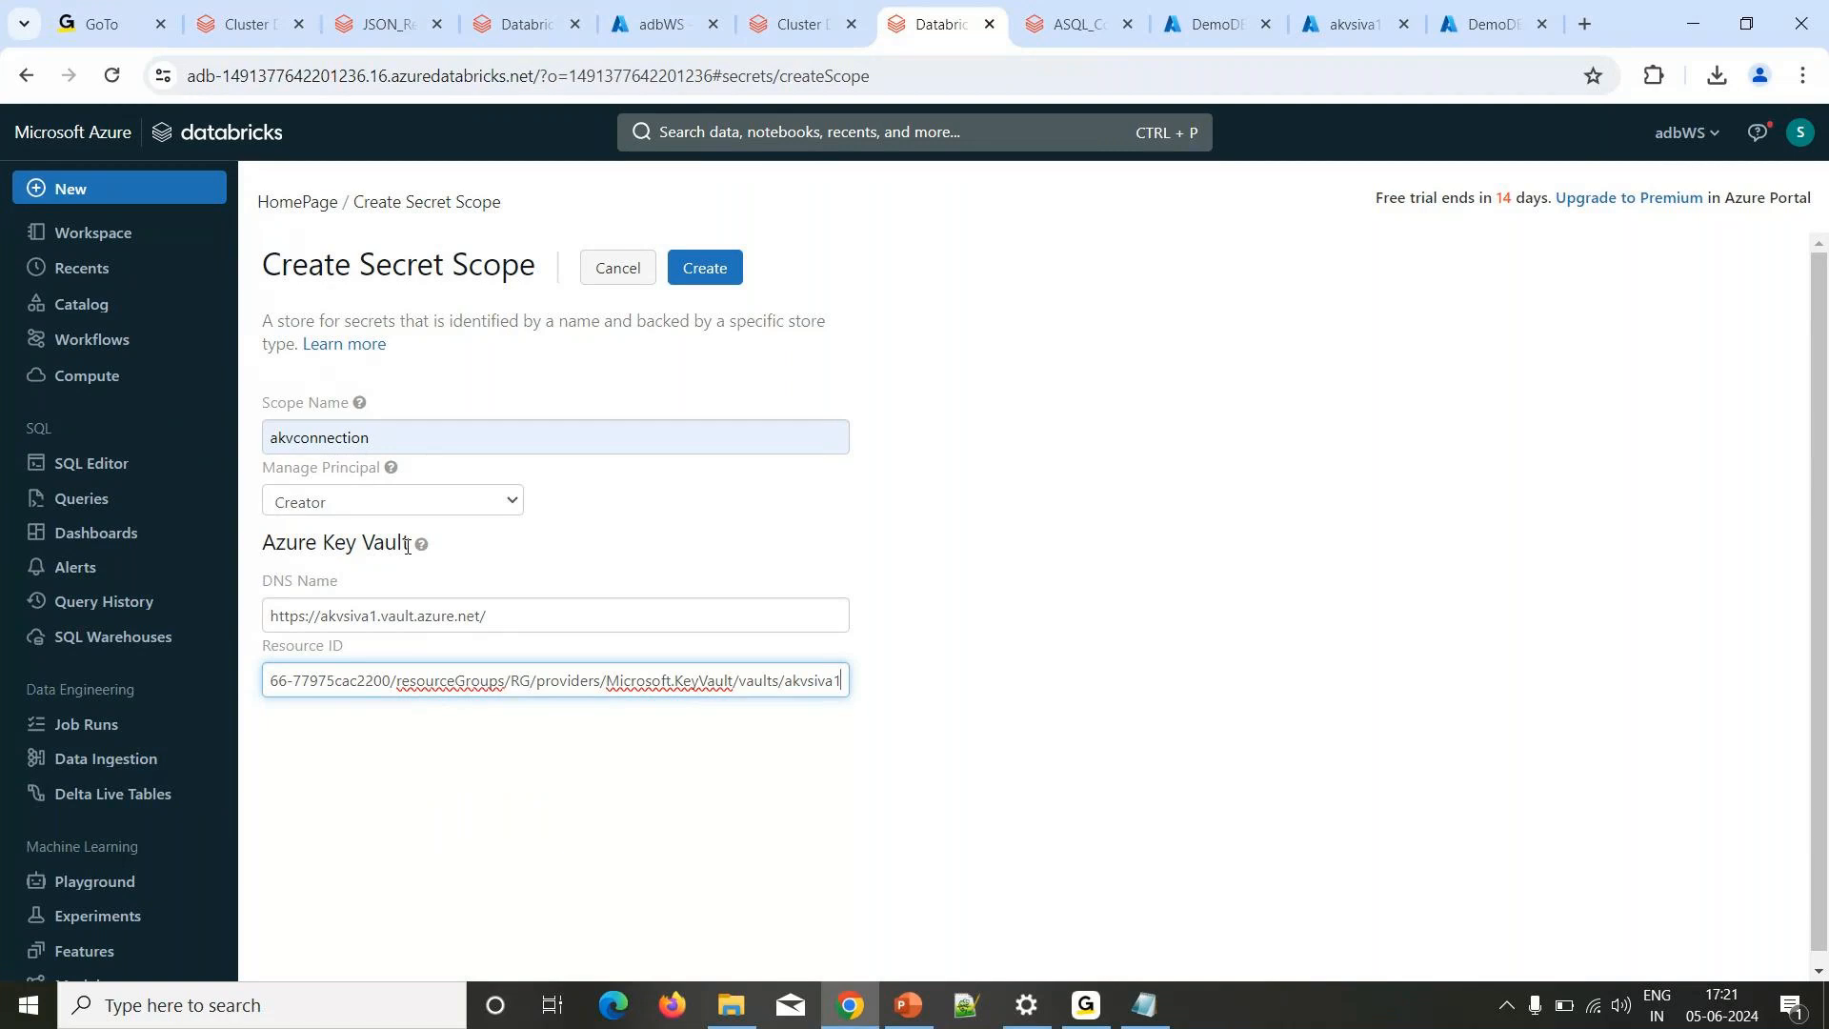
click(1372, 27)
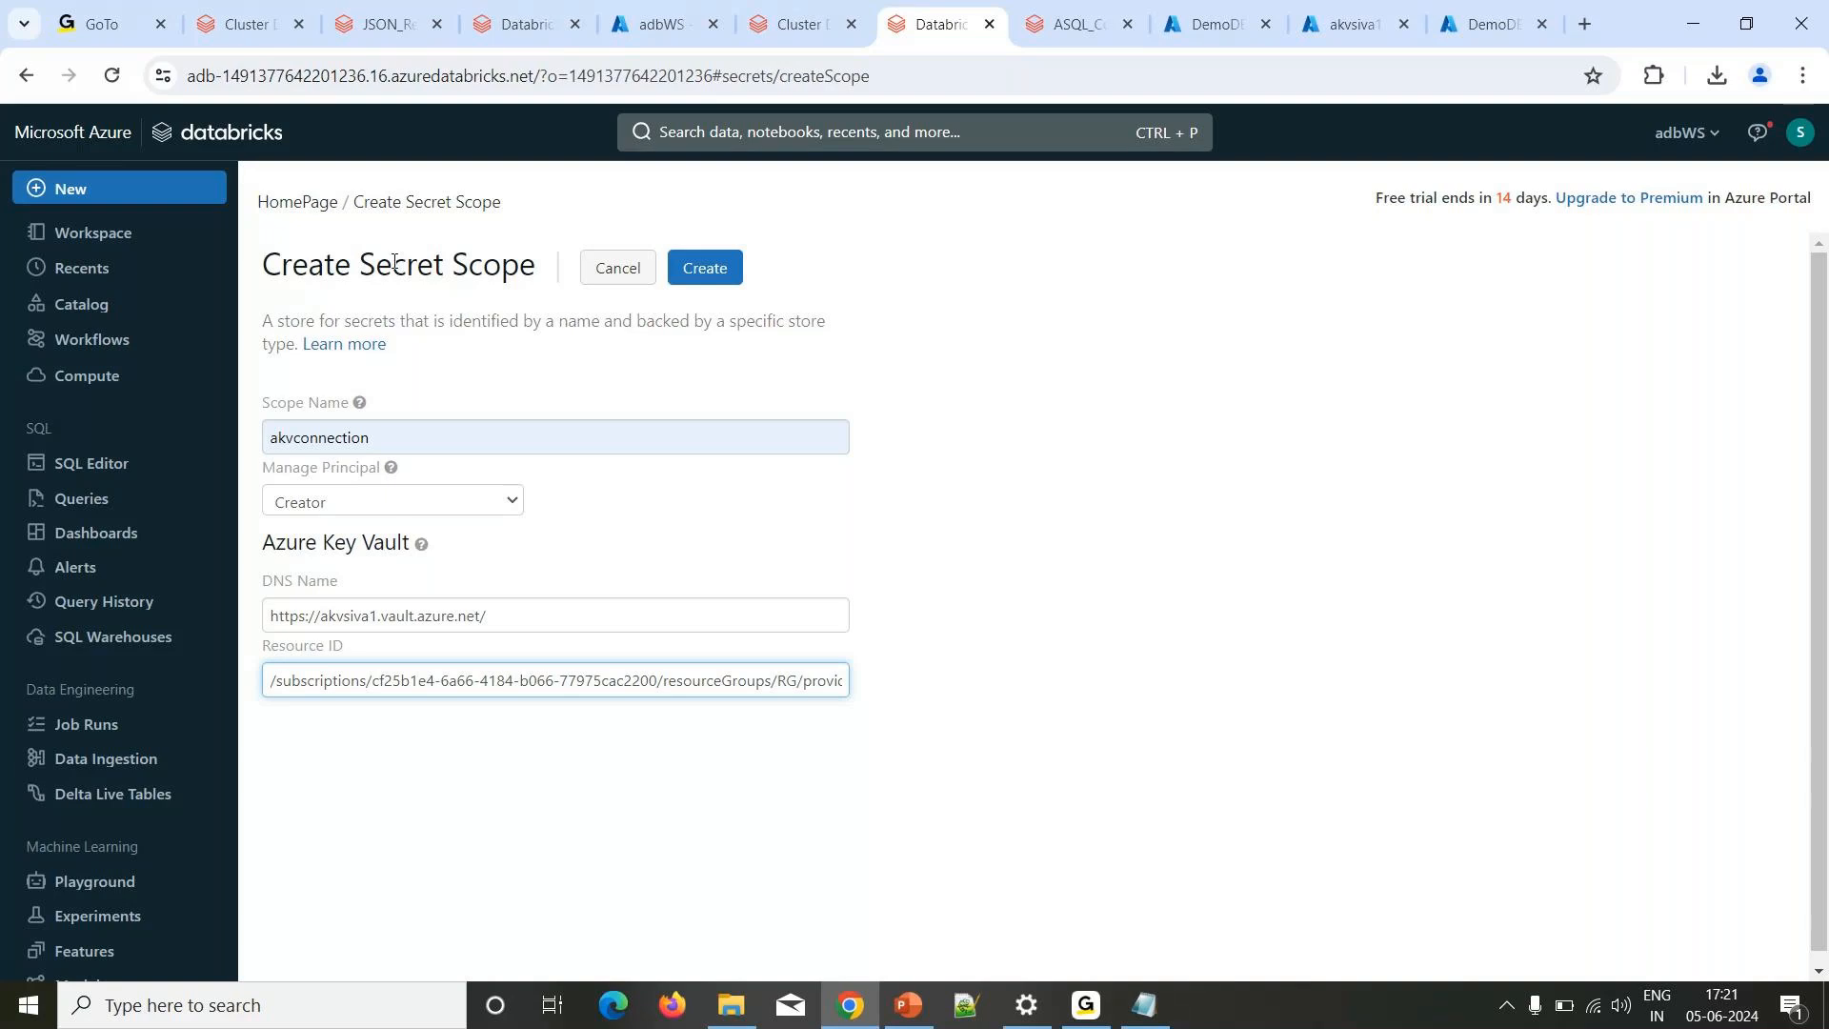
click(707, 274)
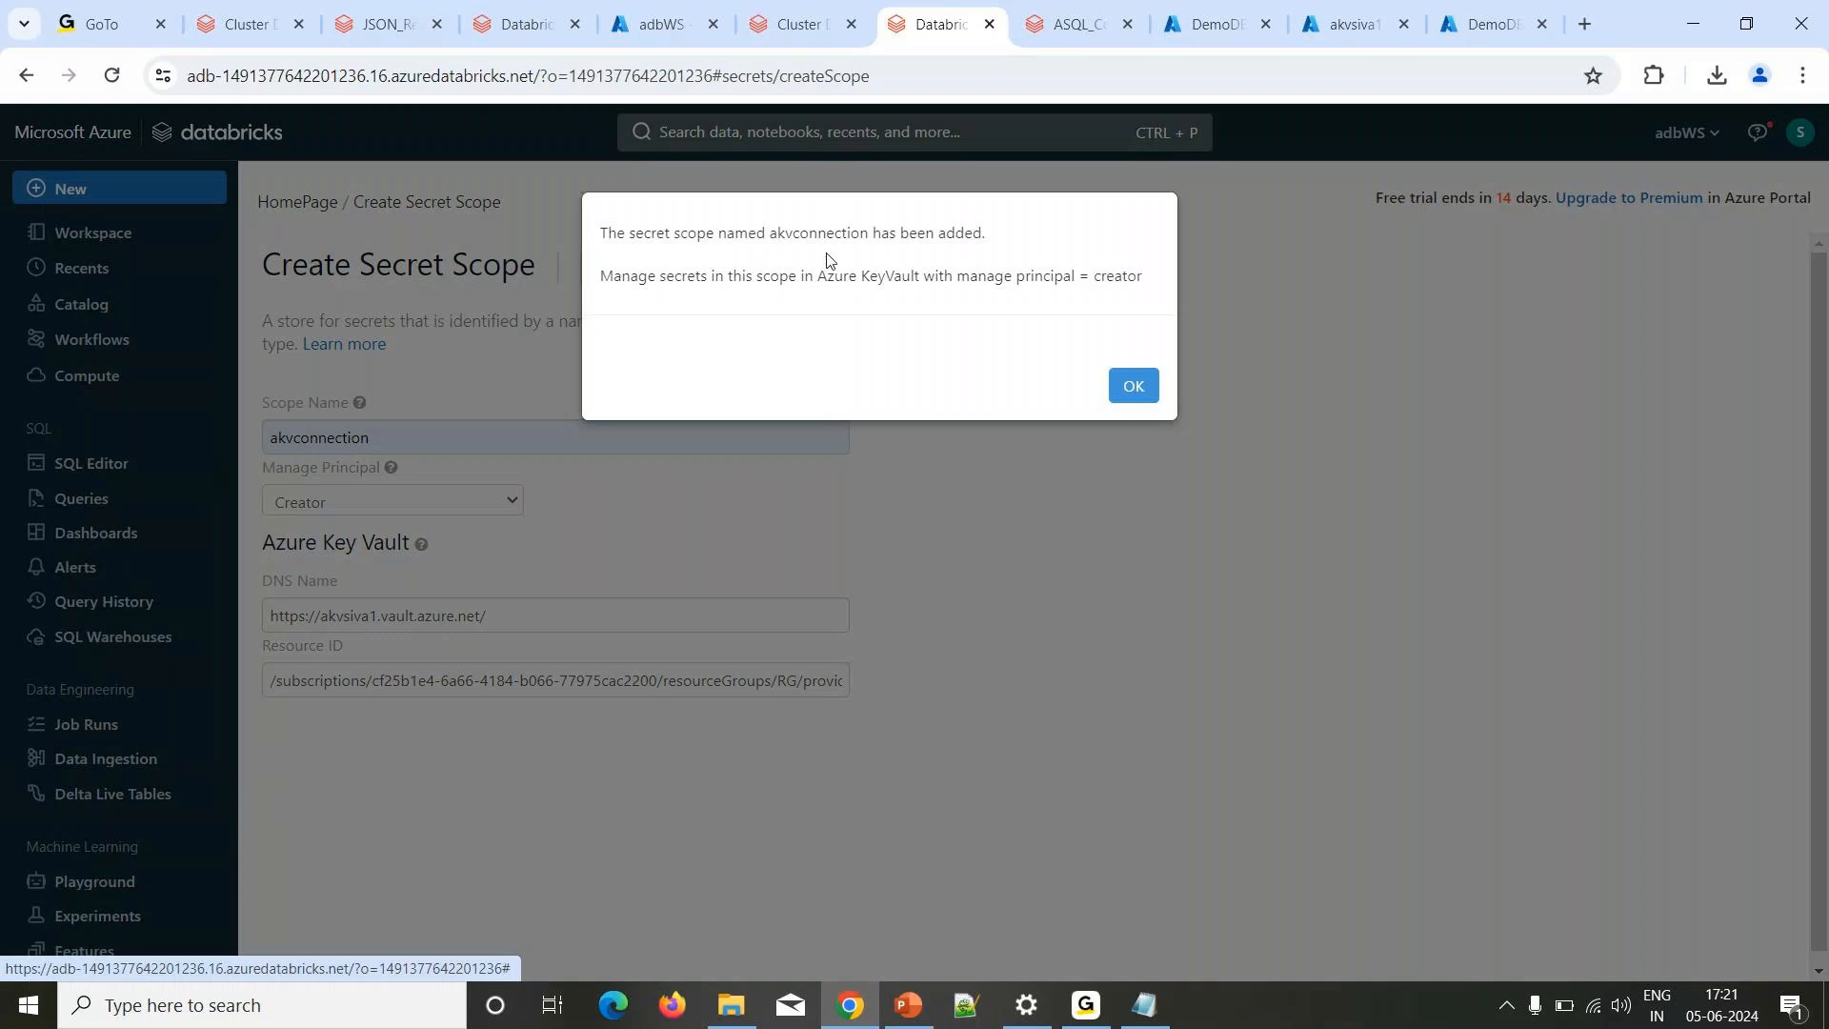
Copy the scope name akvconnection into the open Notepad note, two lines below the JDBC URL, and dismiss the scope confirmation in Databricks.
double_click(818, 235)
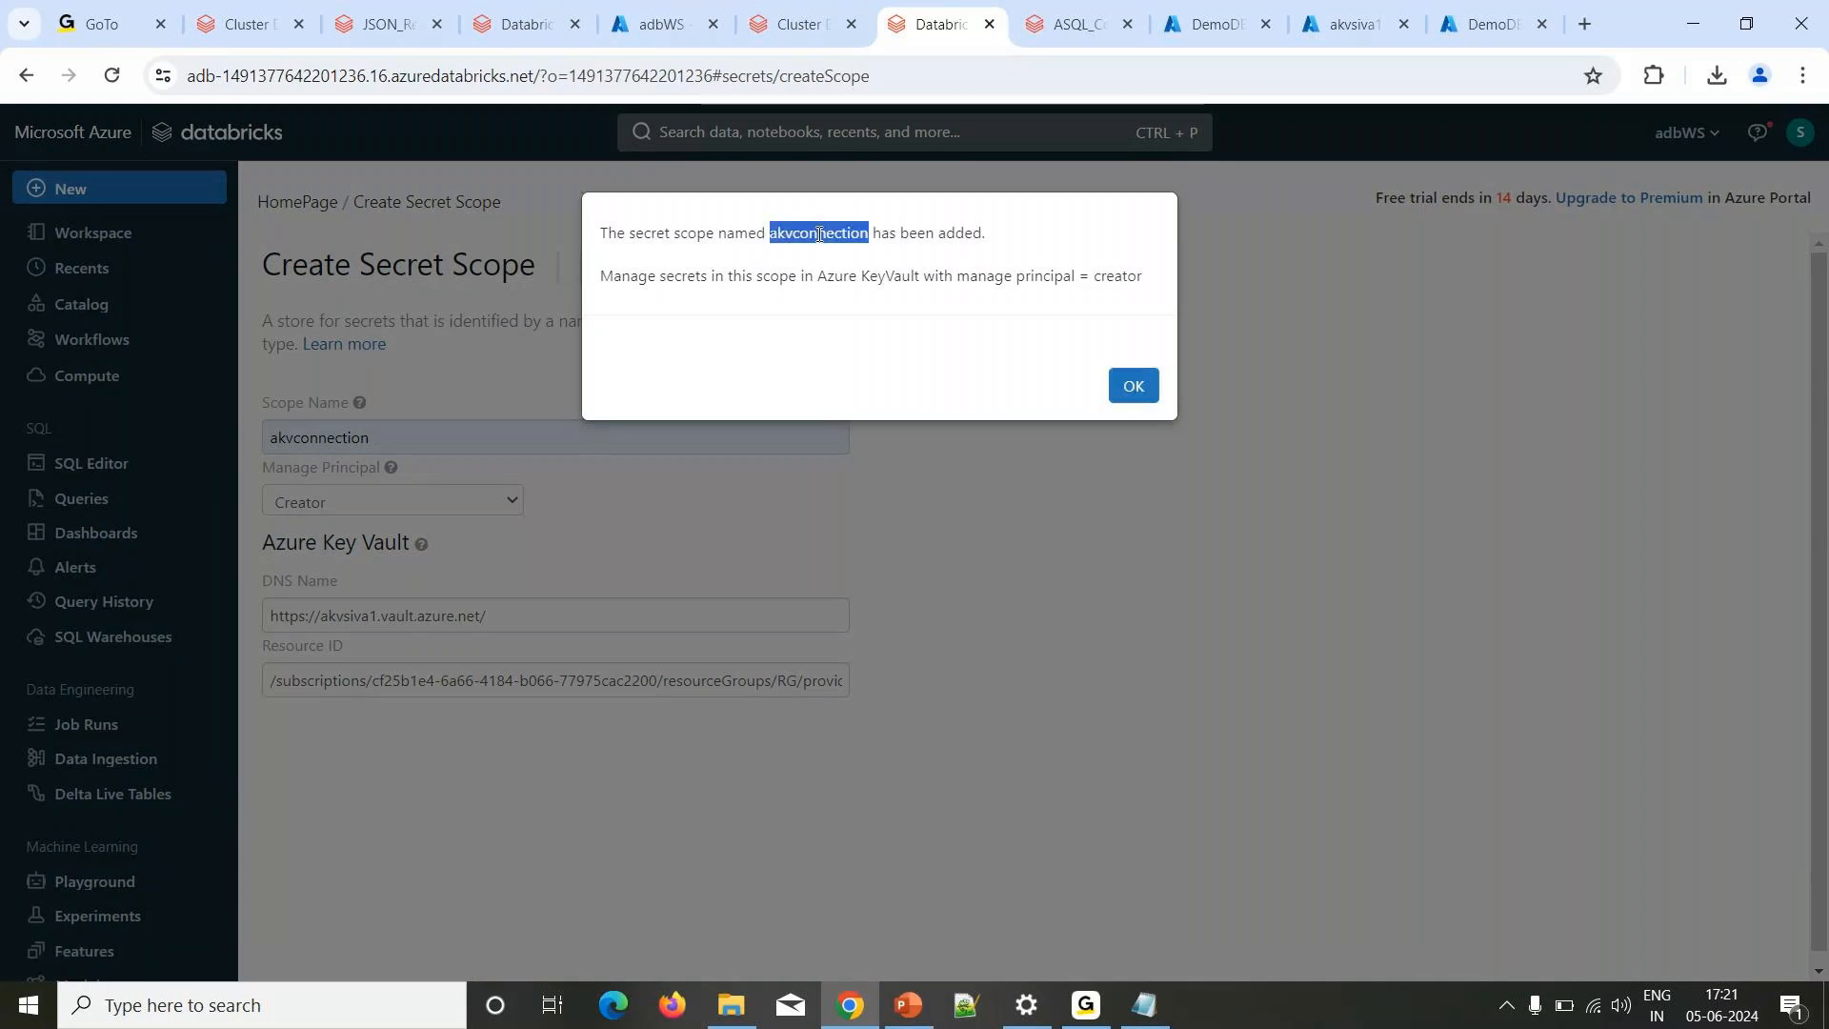
click(1144, 1005)
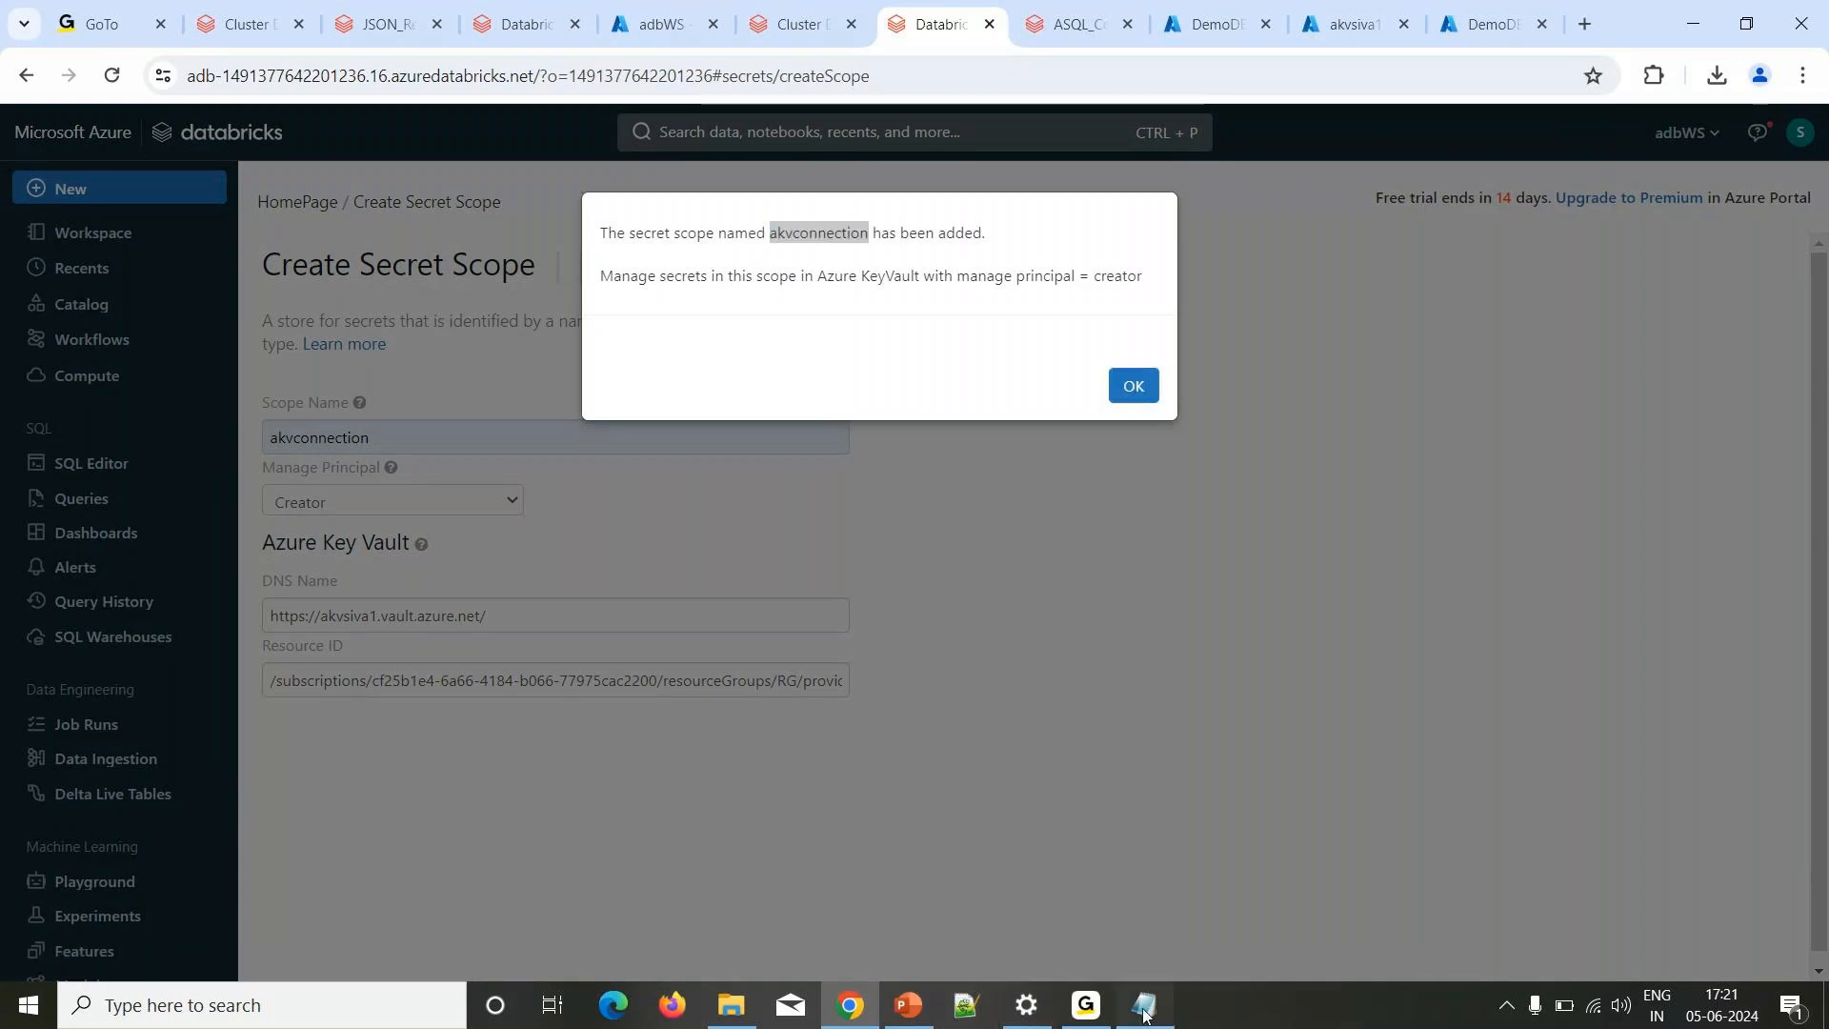
key(Return)
key(Return)
key(ctrl+v)
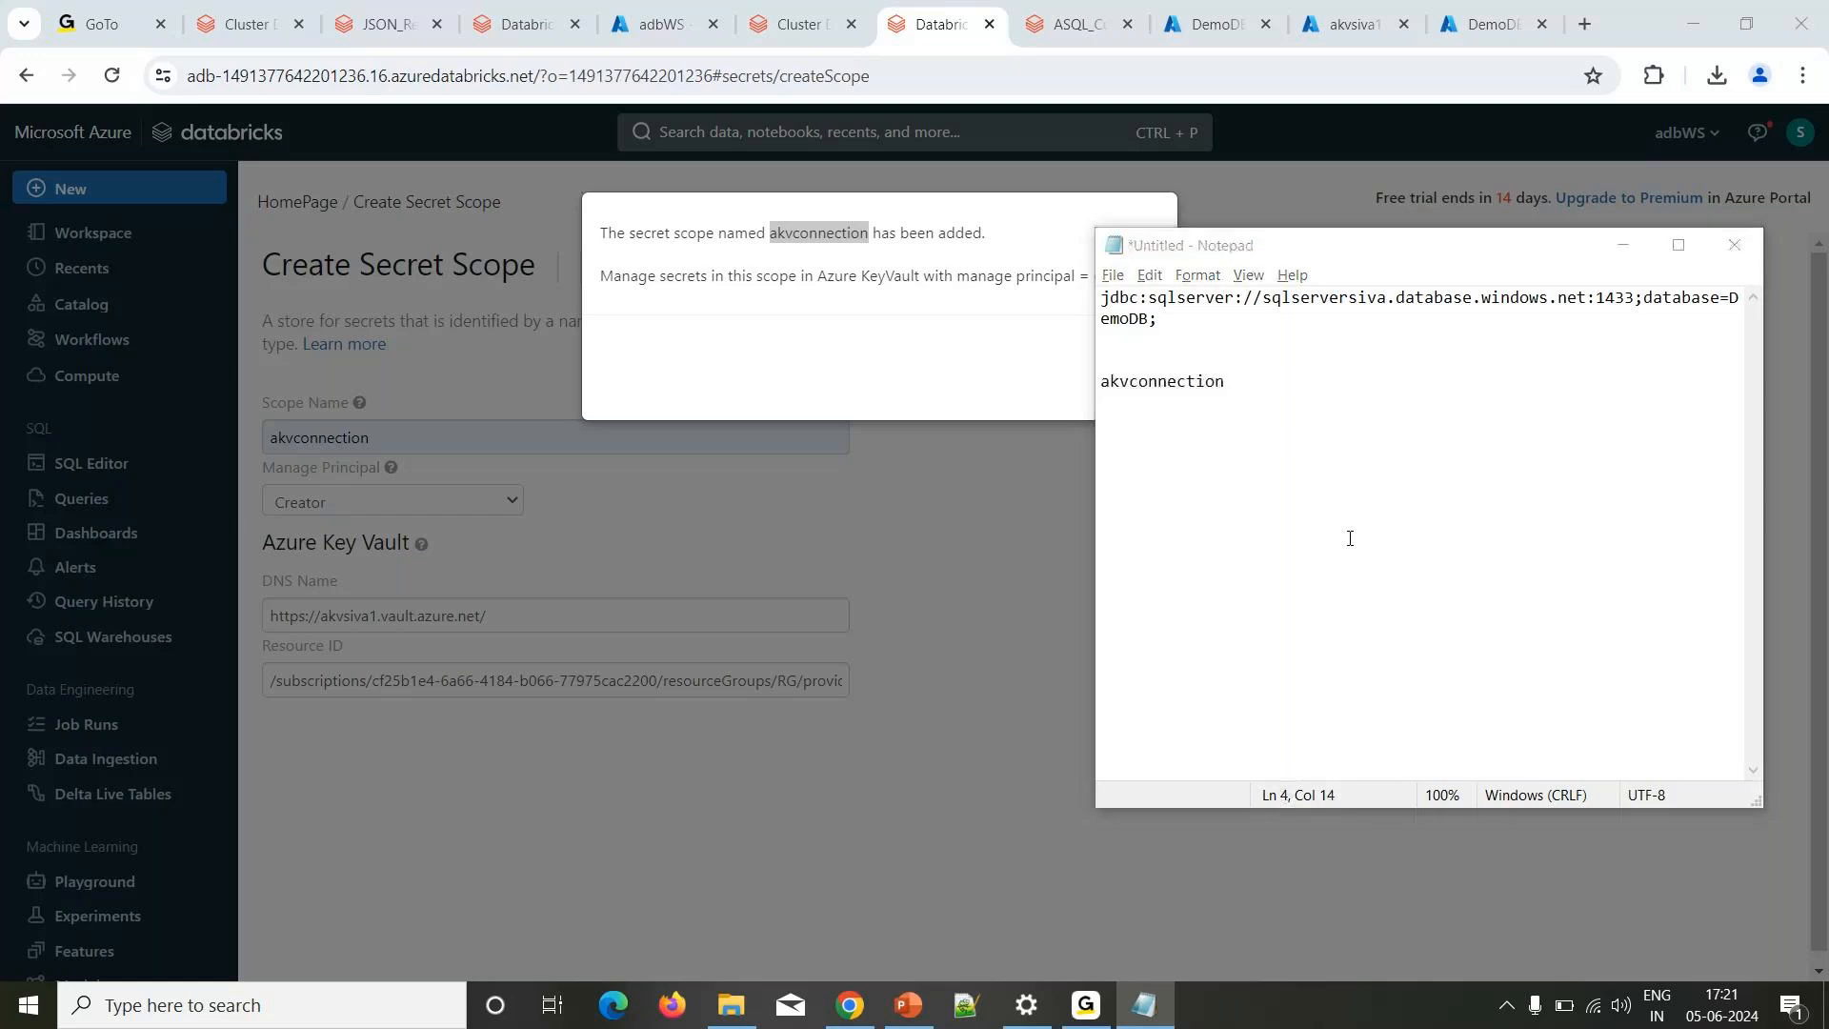
key(alt+Tab)
click(1121, 401)
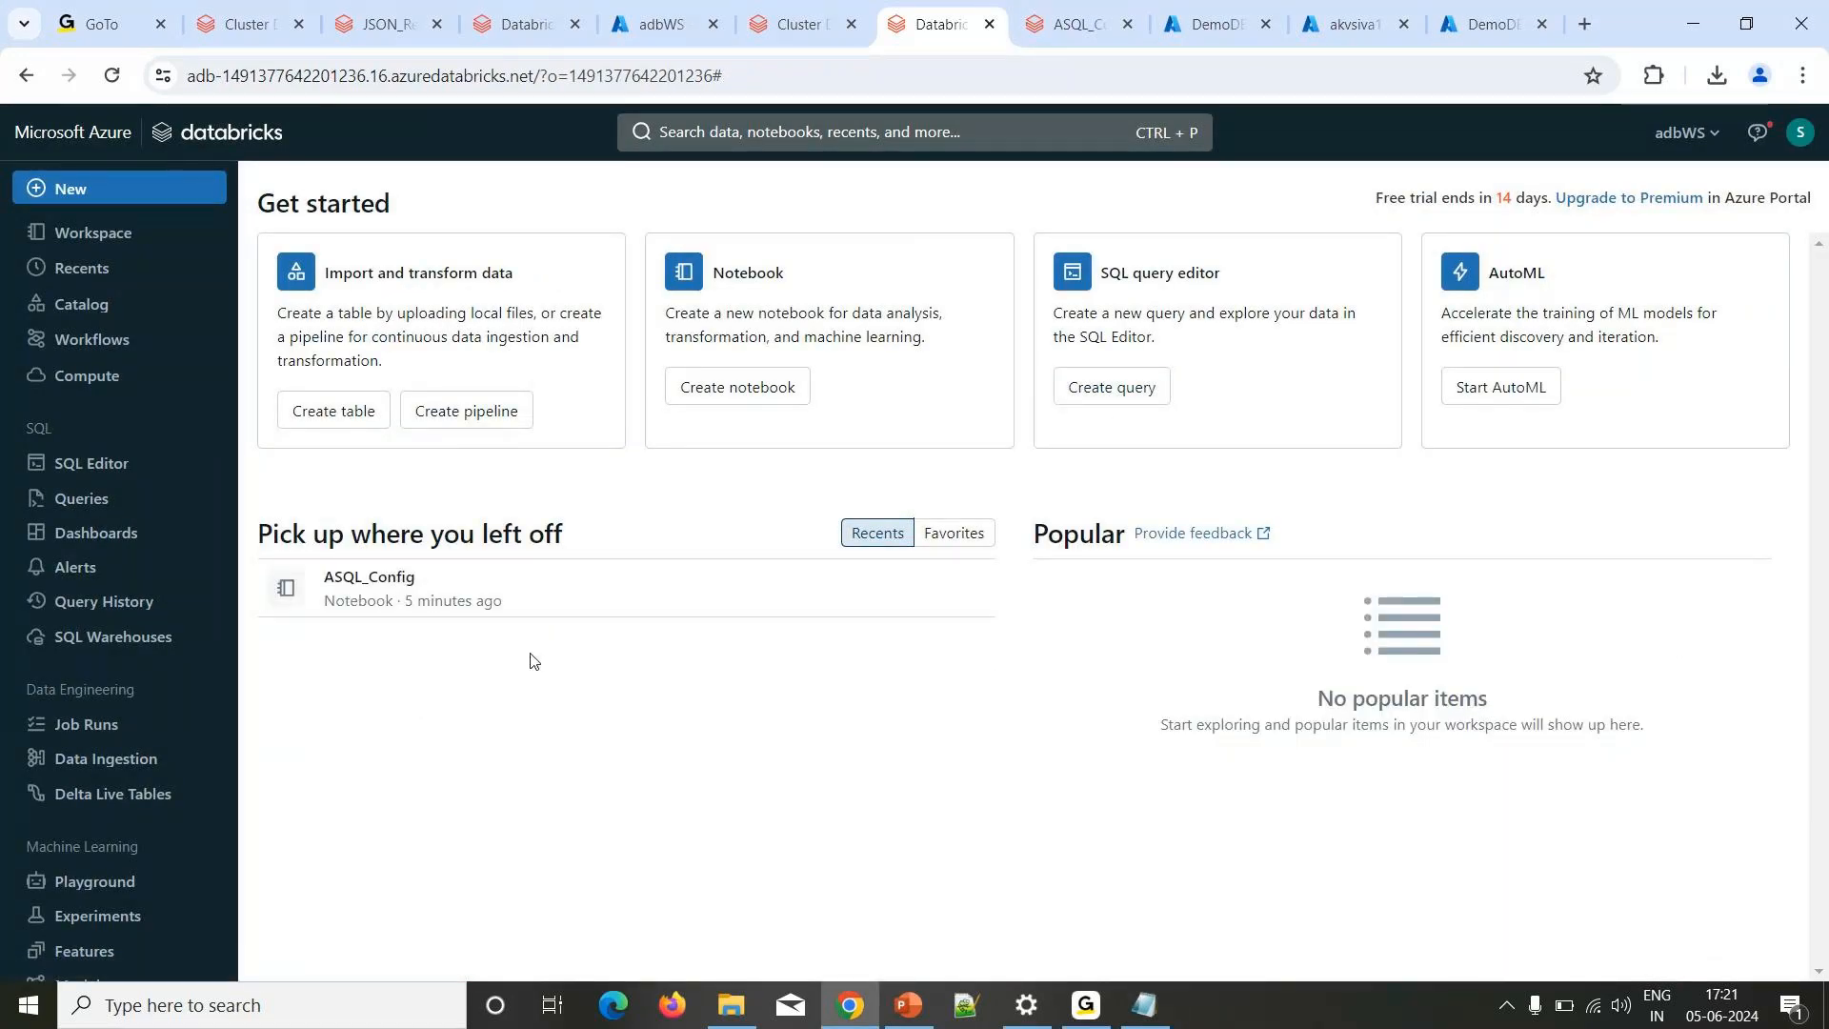
Start a new secret in the akvsiva1 key vault and name it asdbUname.
key(ctrl+Tab)
click(609, 427)
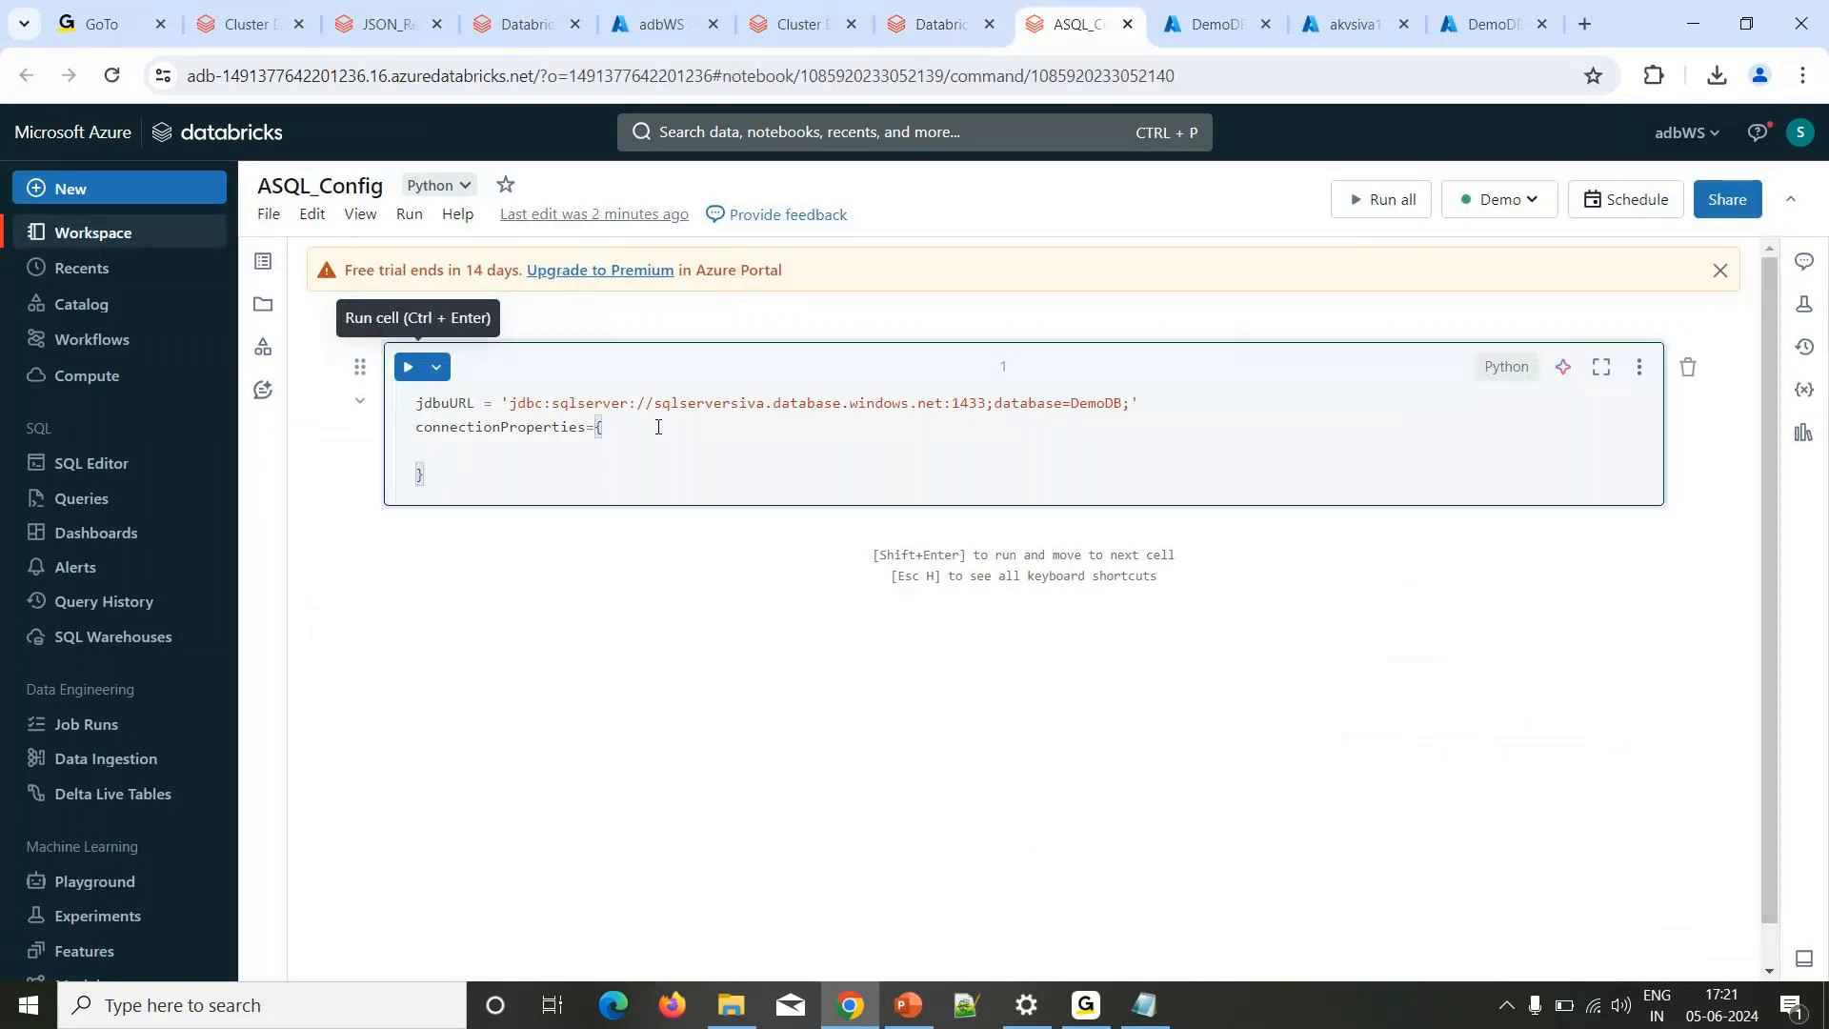
click(1353, 24)
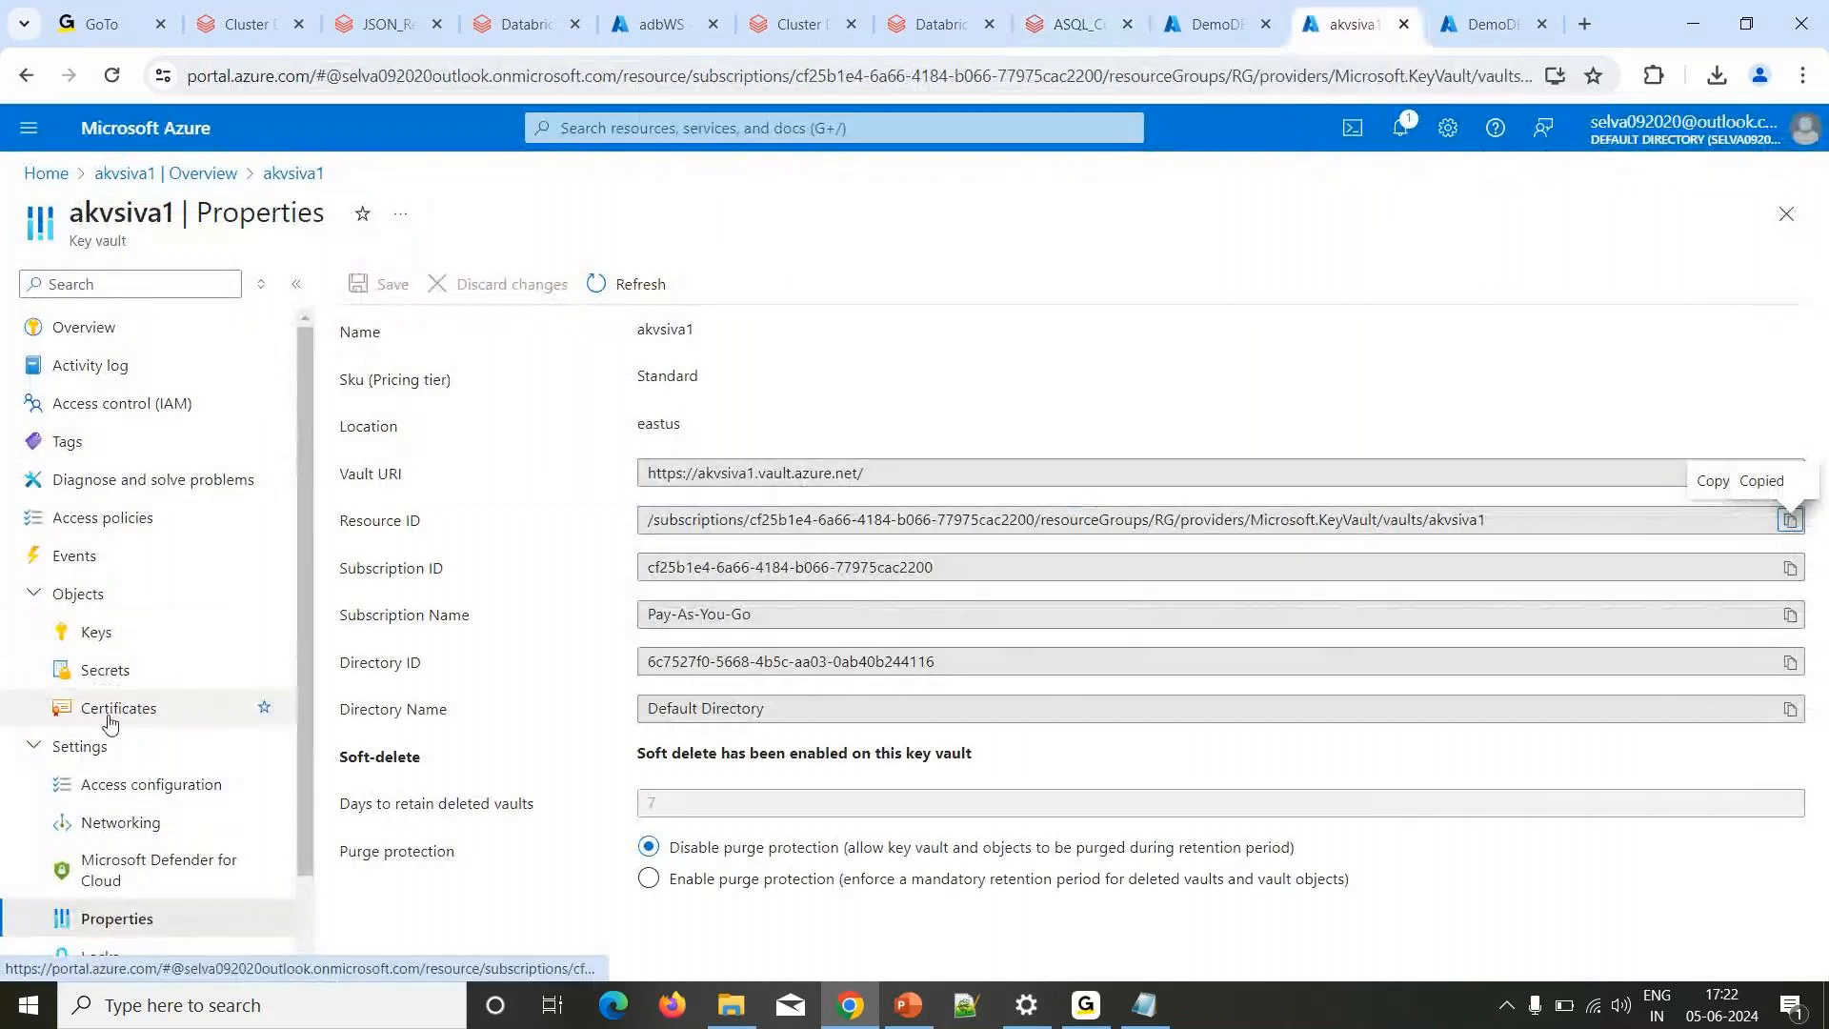
click(107, 671)
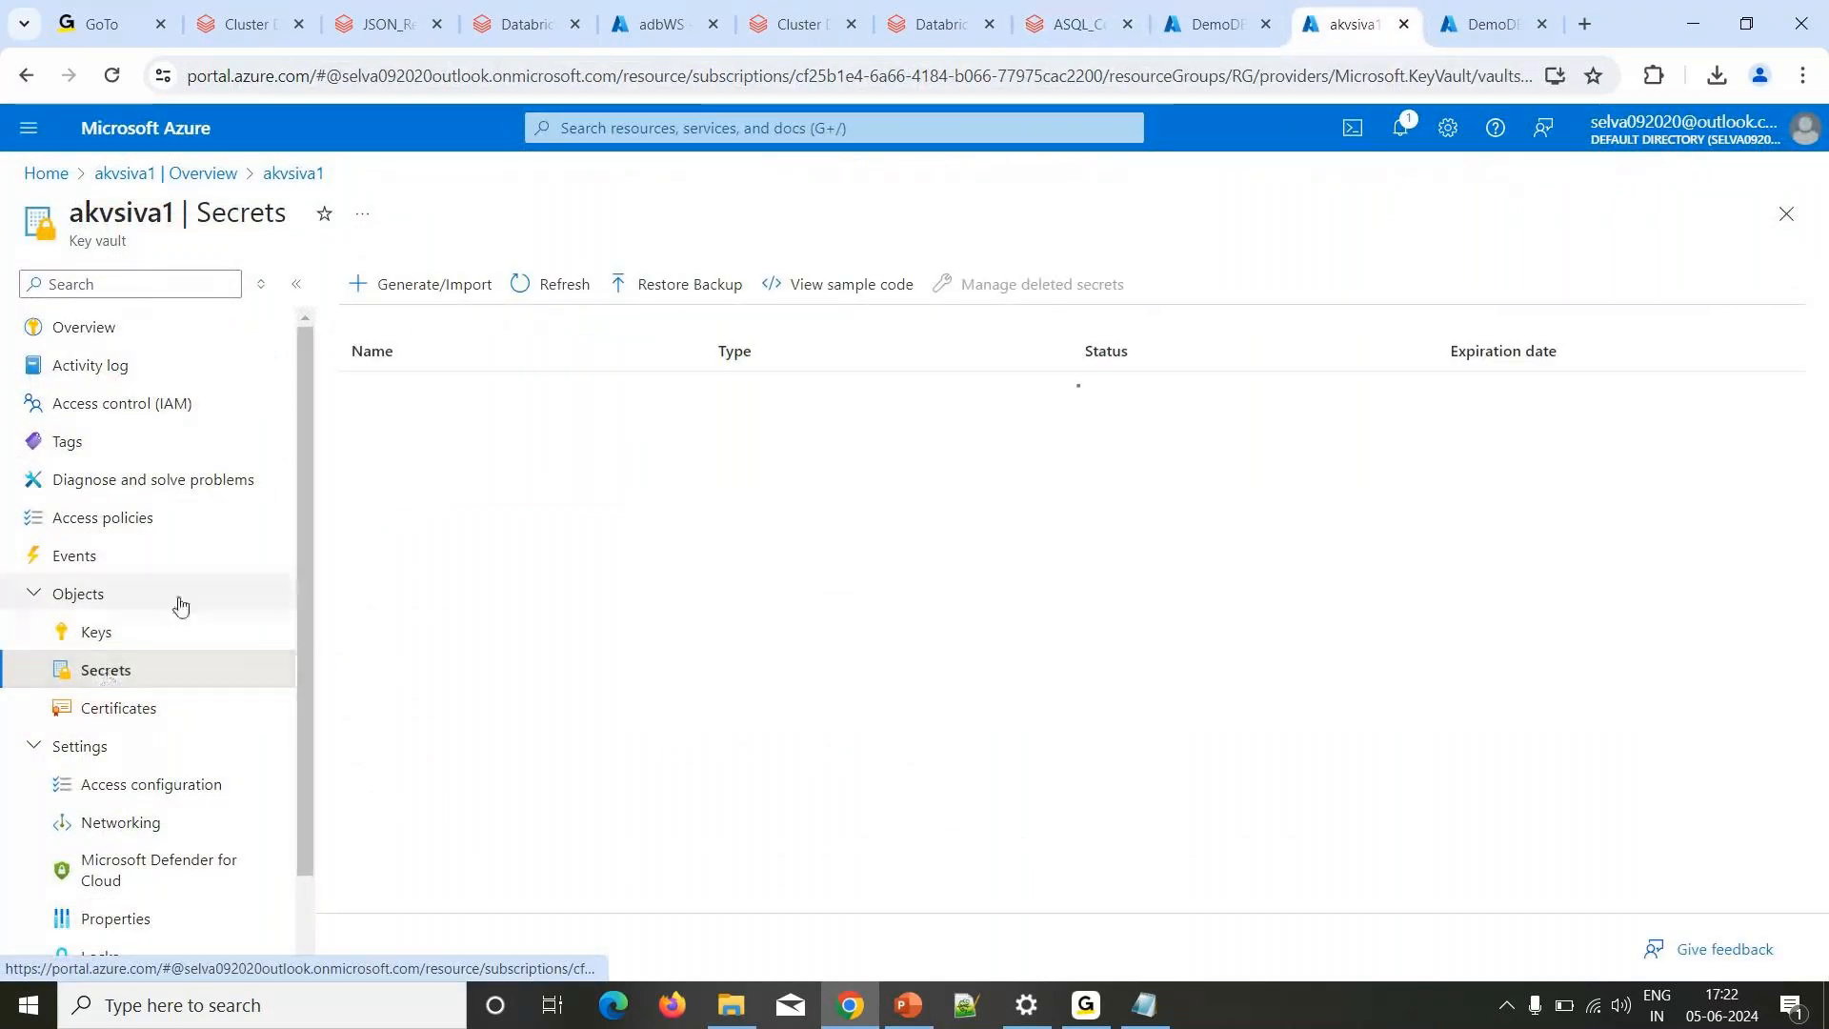
click(422, 285)
click(381, 359)
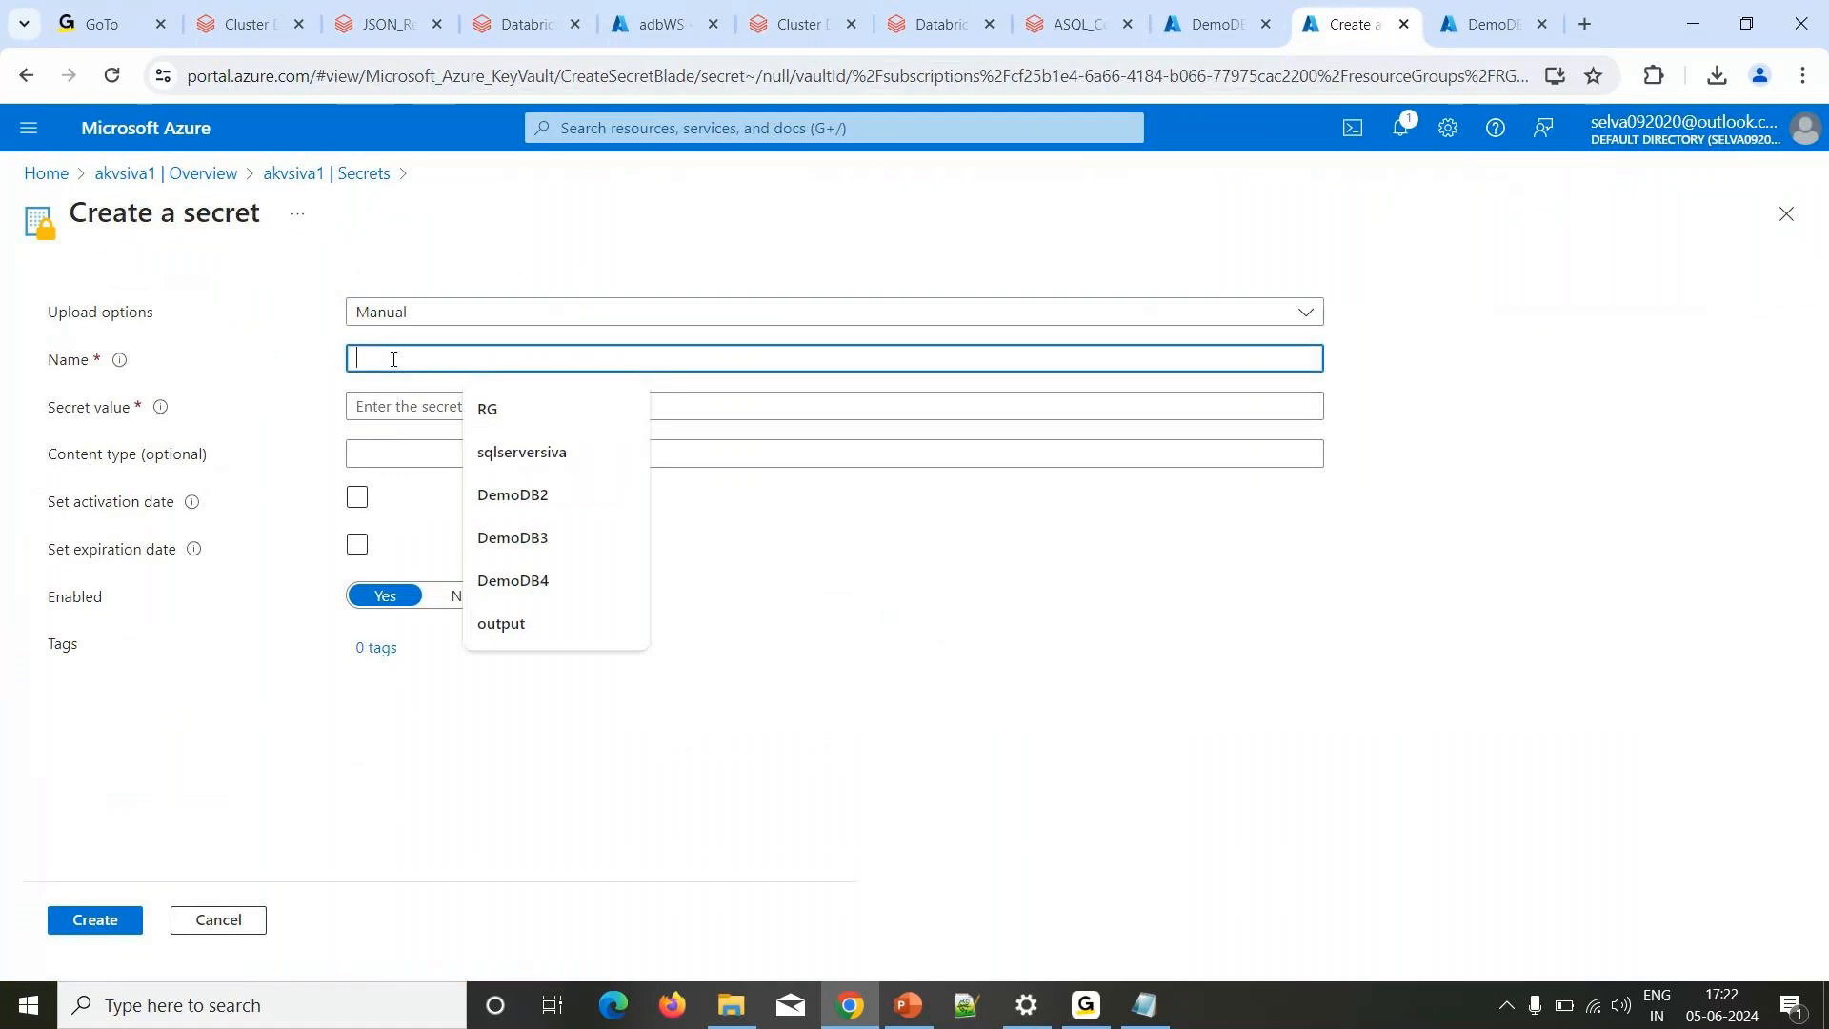
text(asdbUname)
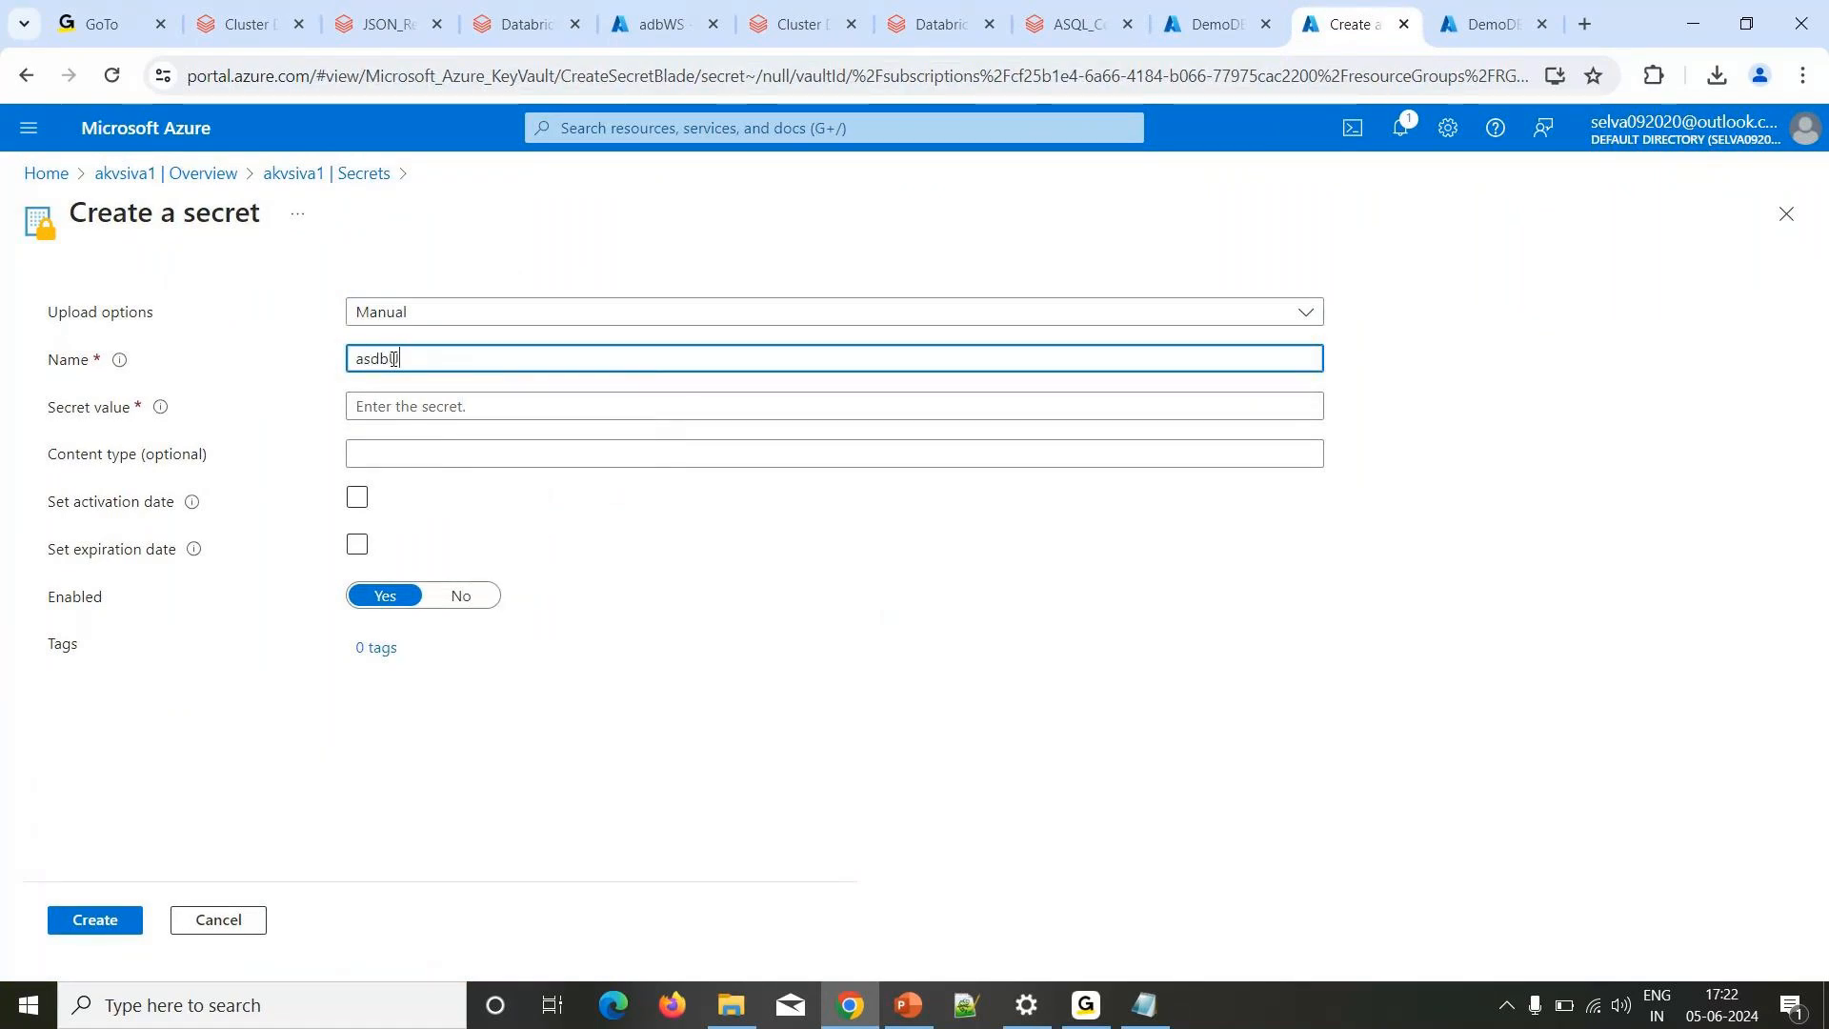
Enter the secret value for asdbUname, retyping it from scratch, and create the secret.
click(391, 403)
text(••)
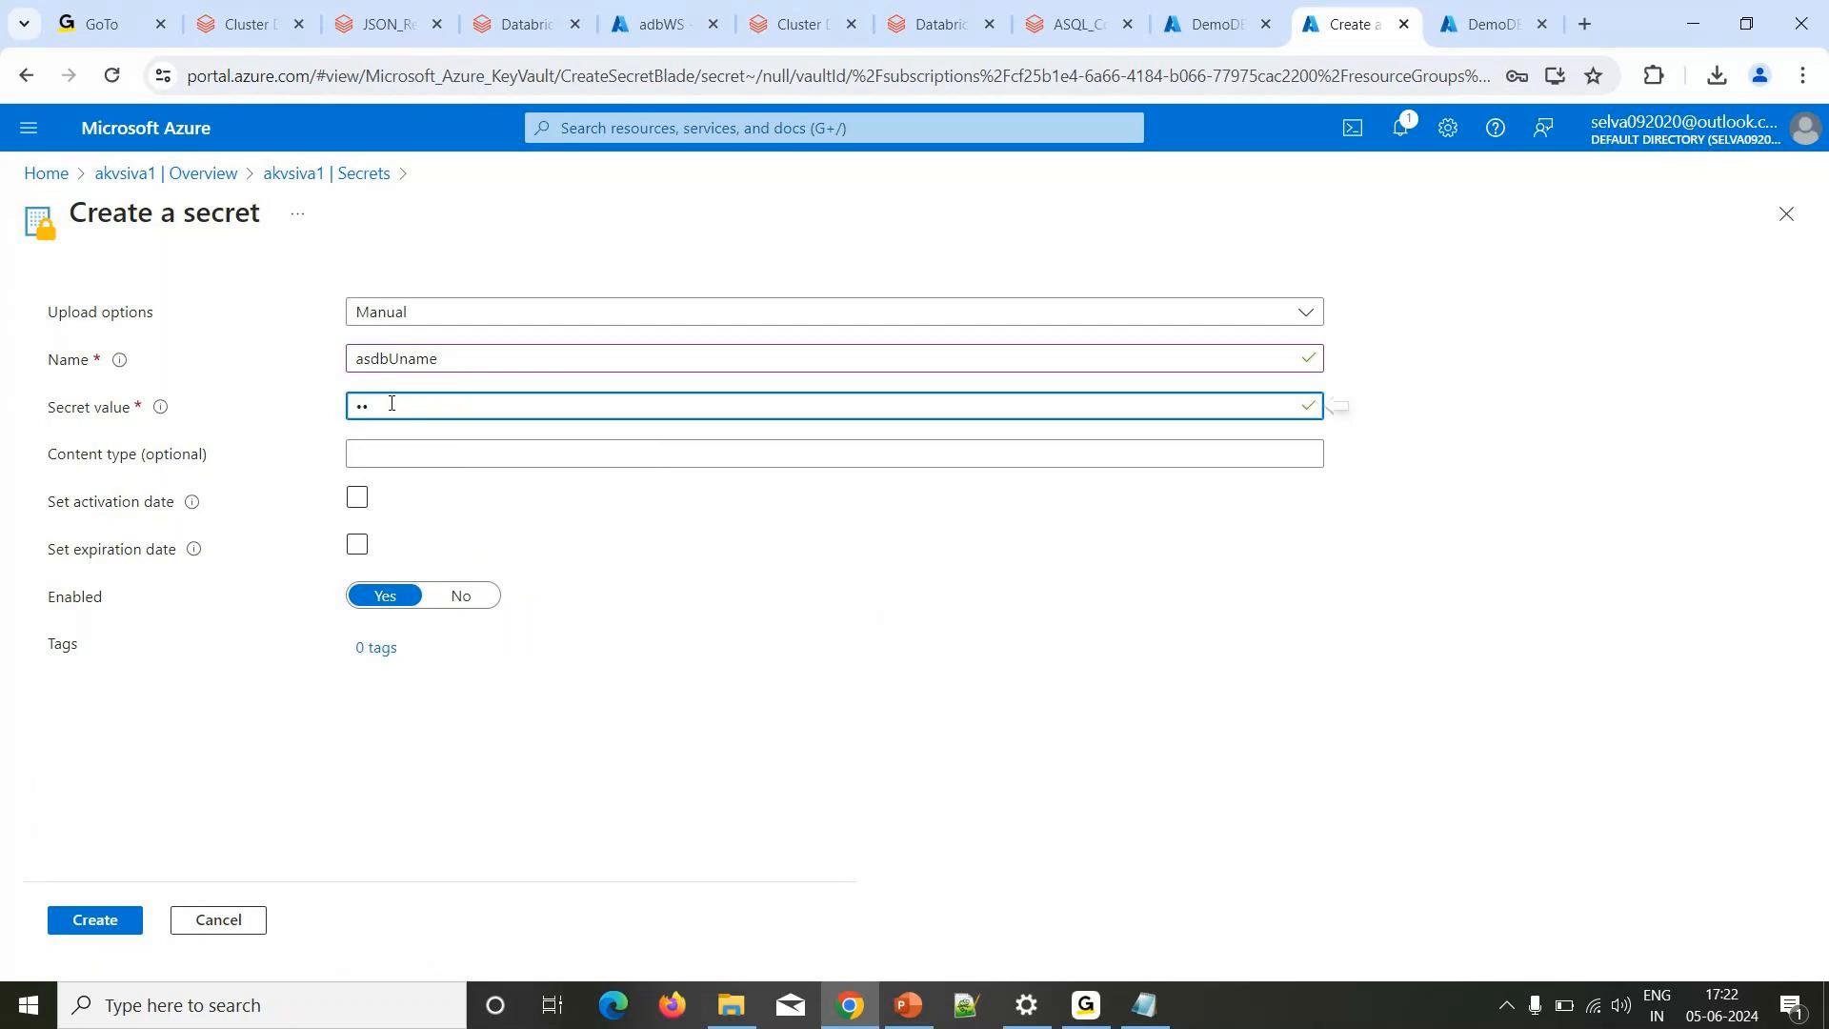
text(•••••••)
key(ctrl+a)
key(BackSpace)
text(•••••••••)
click(140, 921)
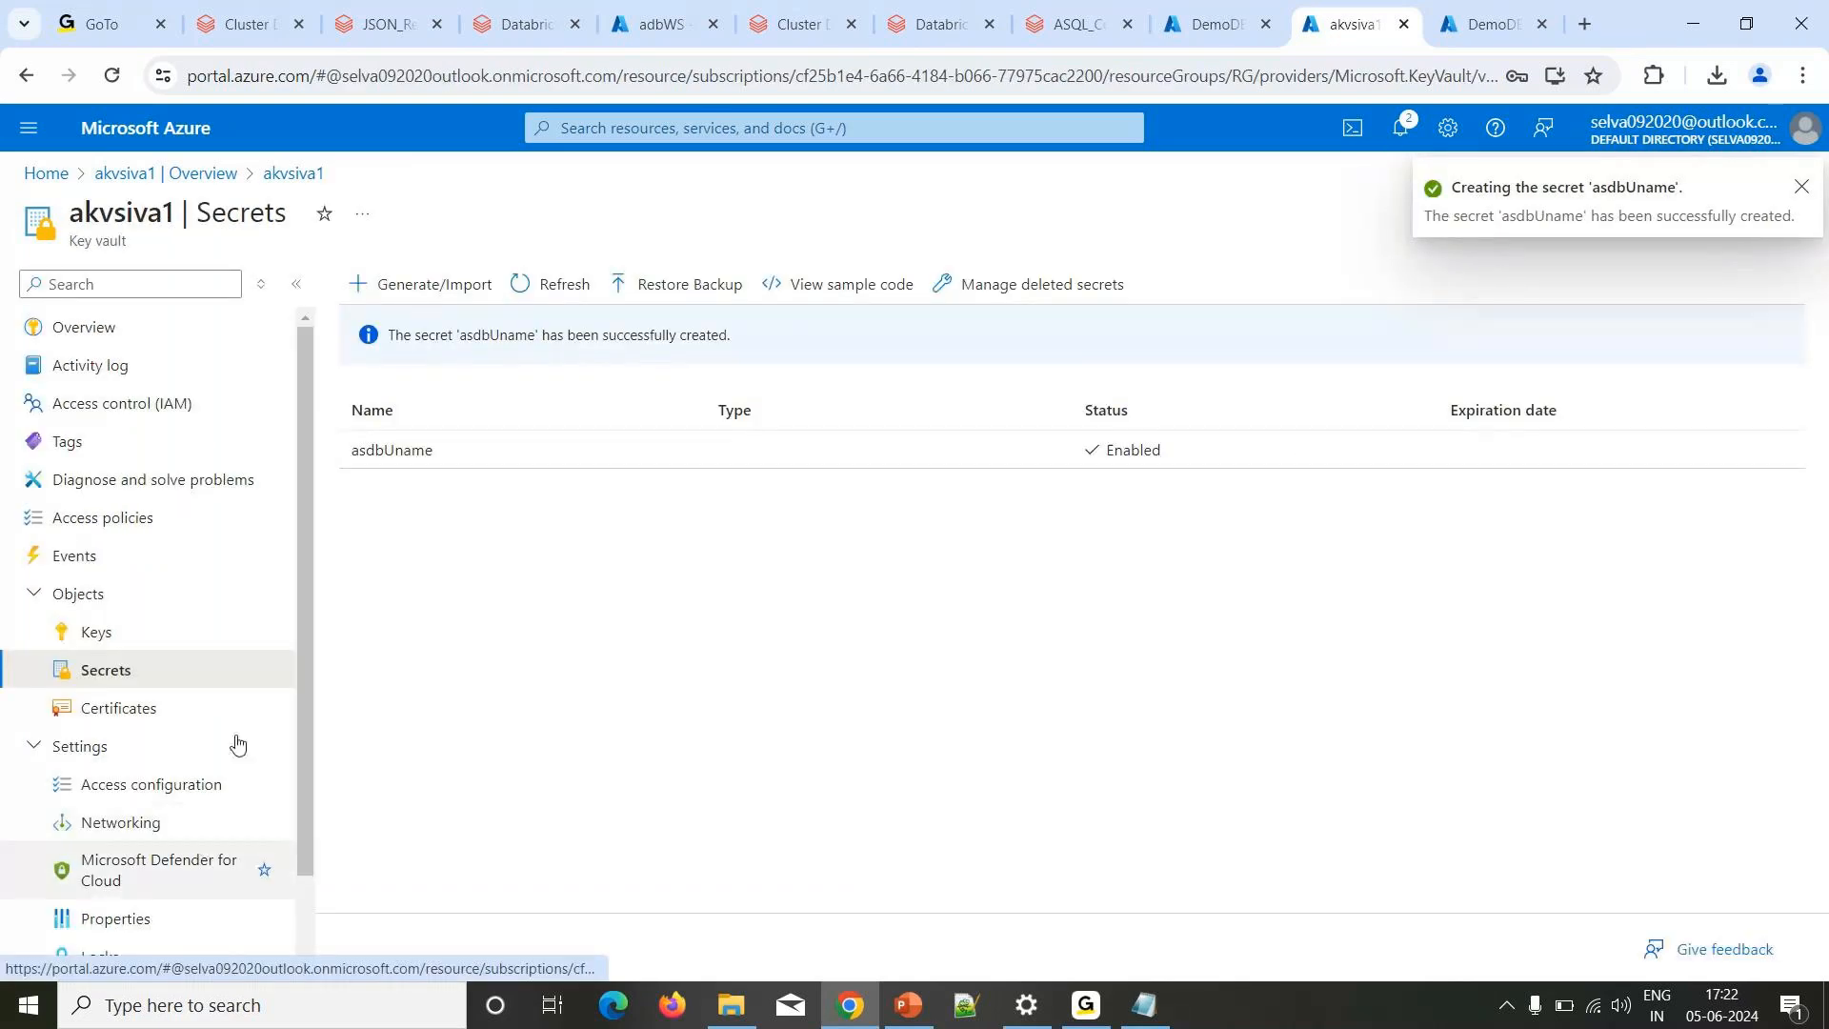
Create a second secret named asdbPWD in the akvsiva1 key vault, entering the database password as its secret value.
click(420, 284)
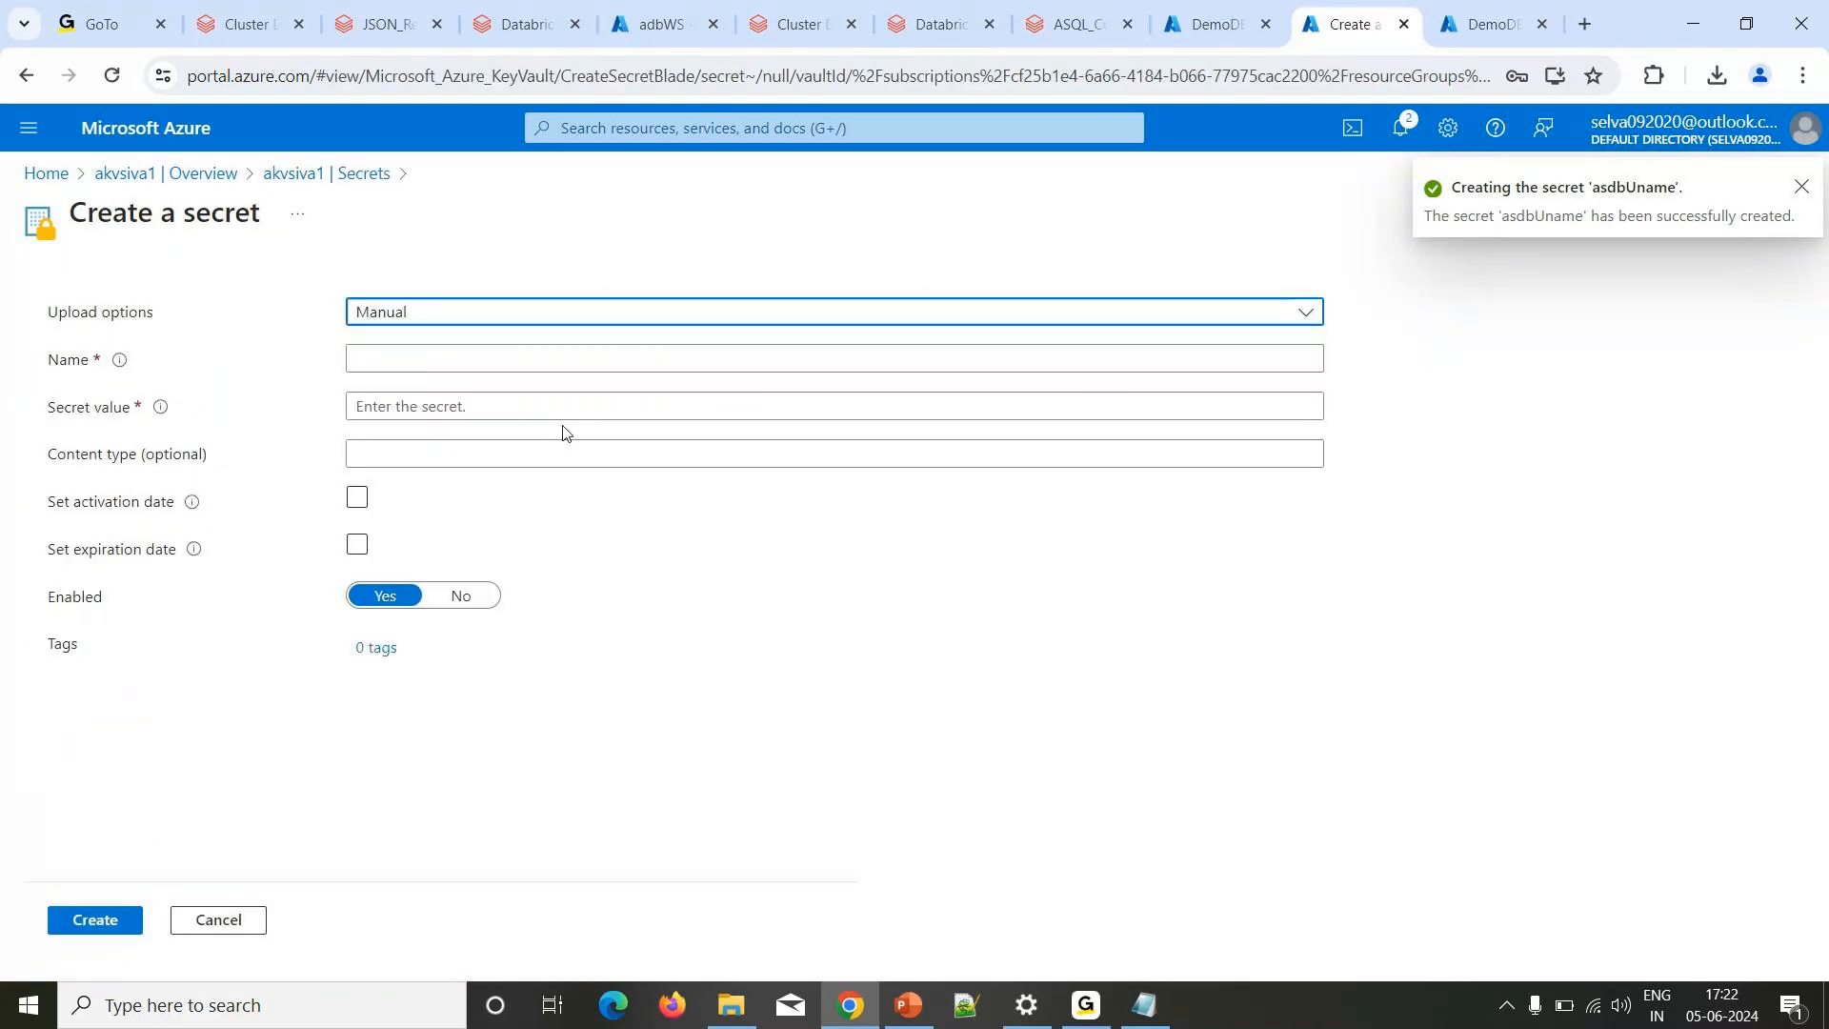
click(454, 364)
text(asdb)
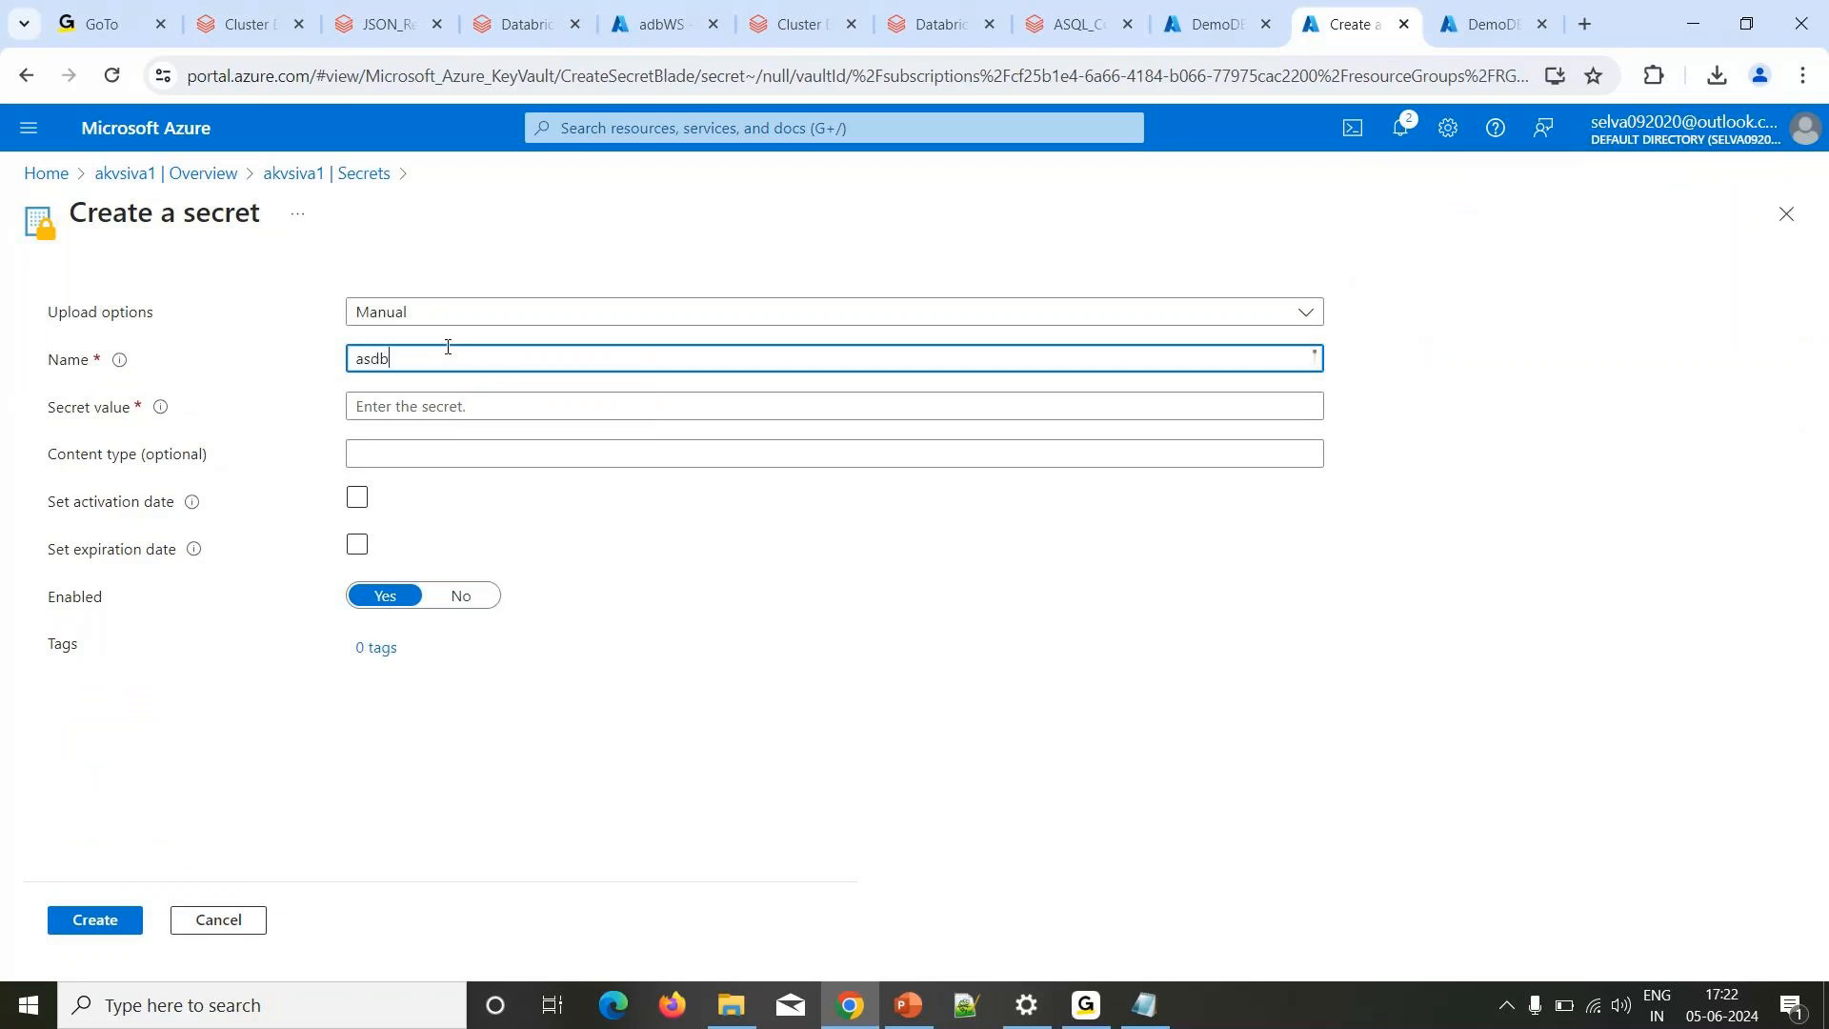
text(PWD)
click(448, 402)
text(**********)
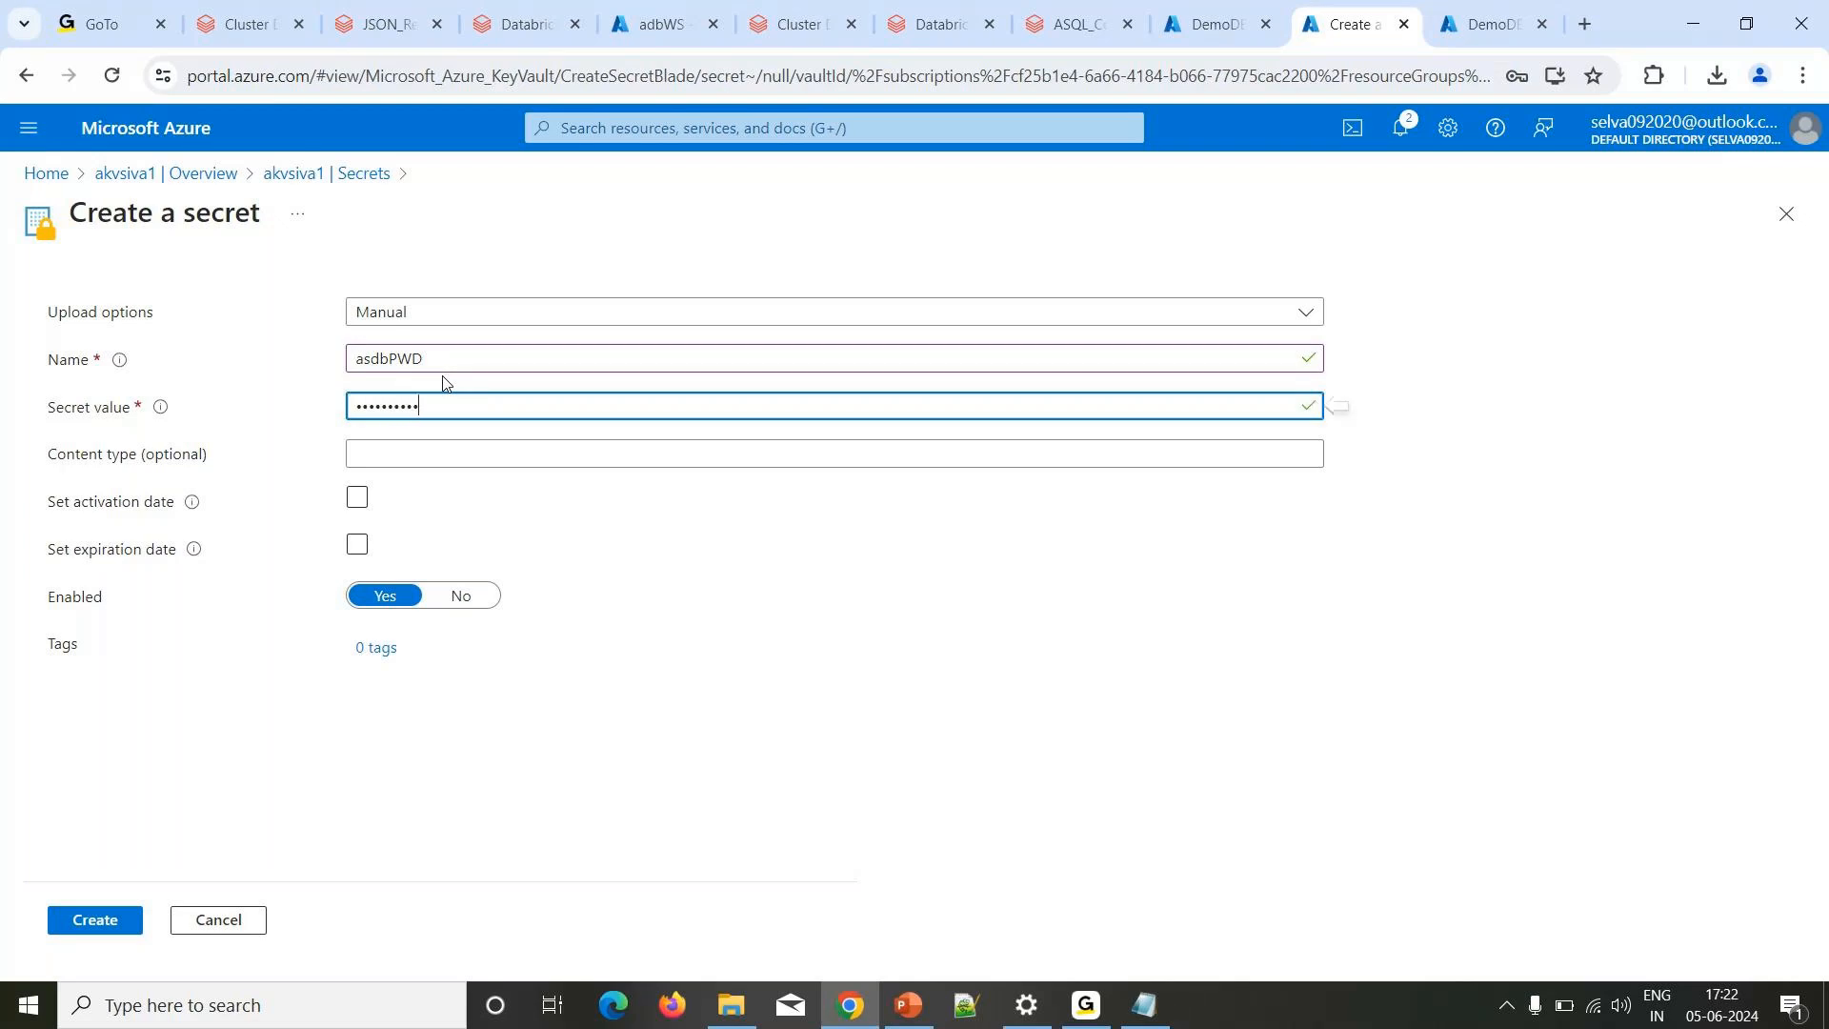
text(**)
click(116, 919)
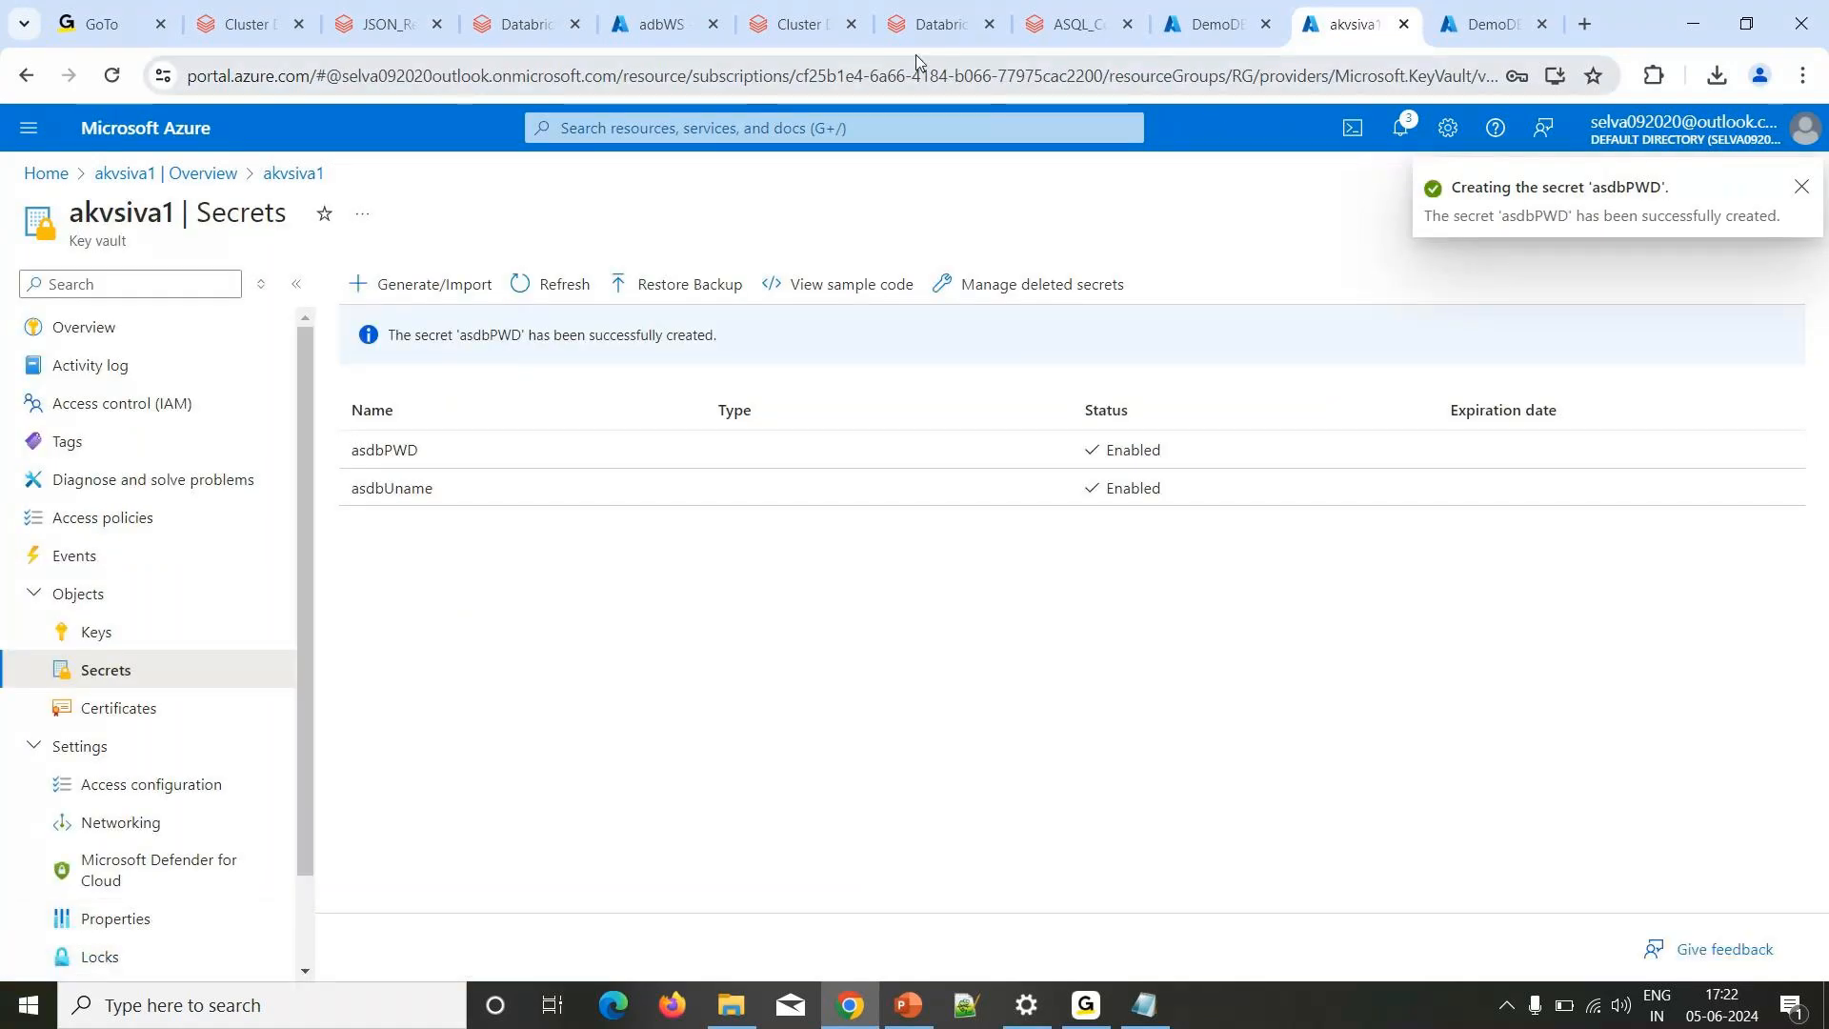
Add a line inside connectionProperties in the ASQL_Config notebook and check the user, password and driver entries on the PowerPoint slide.
click(1066, 24)
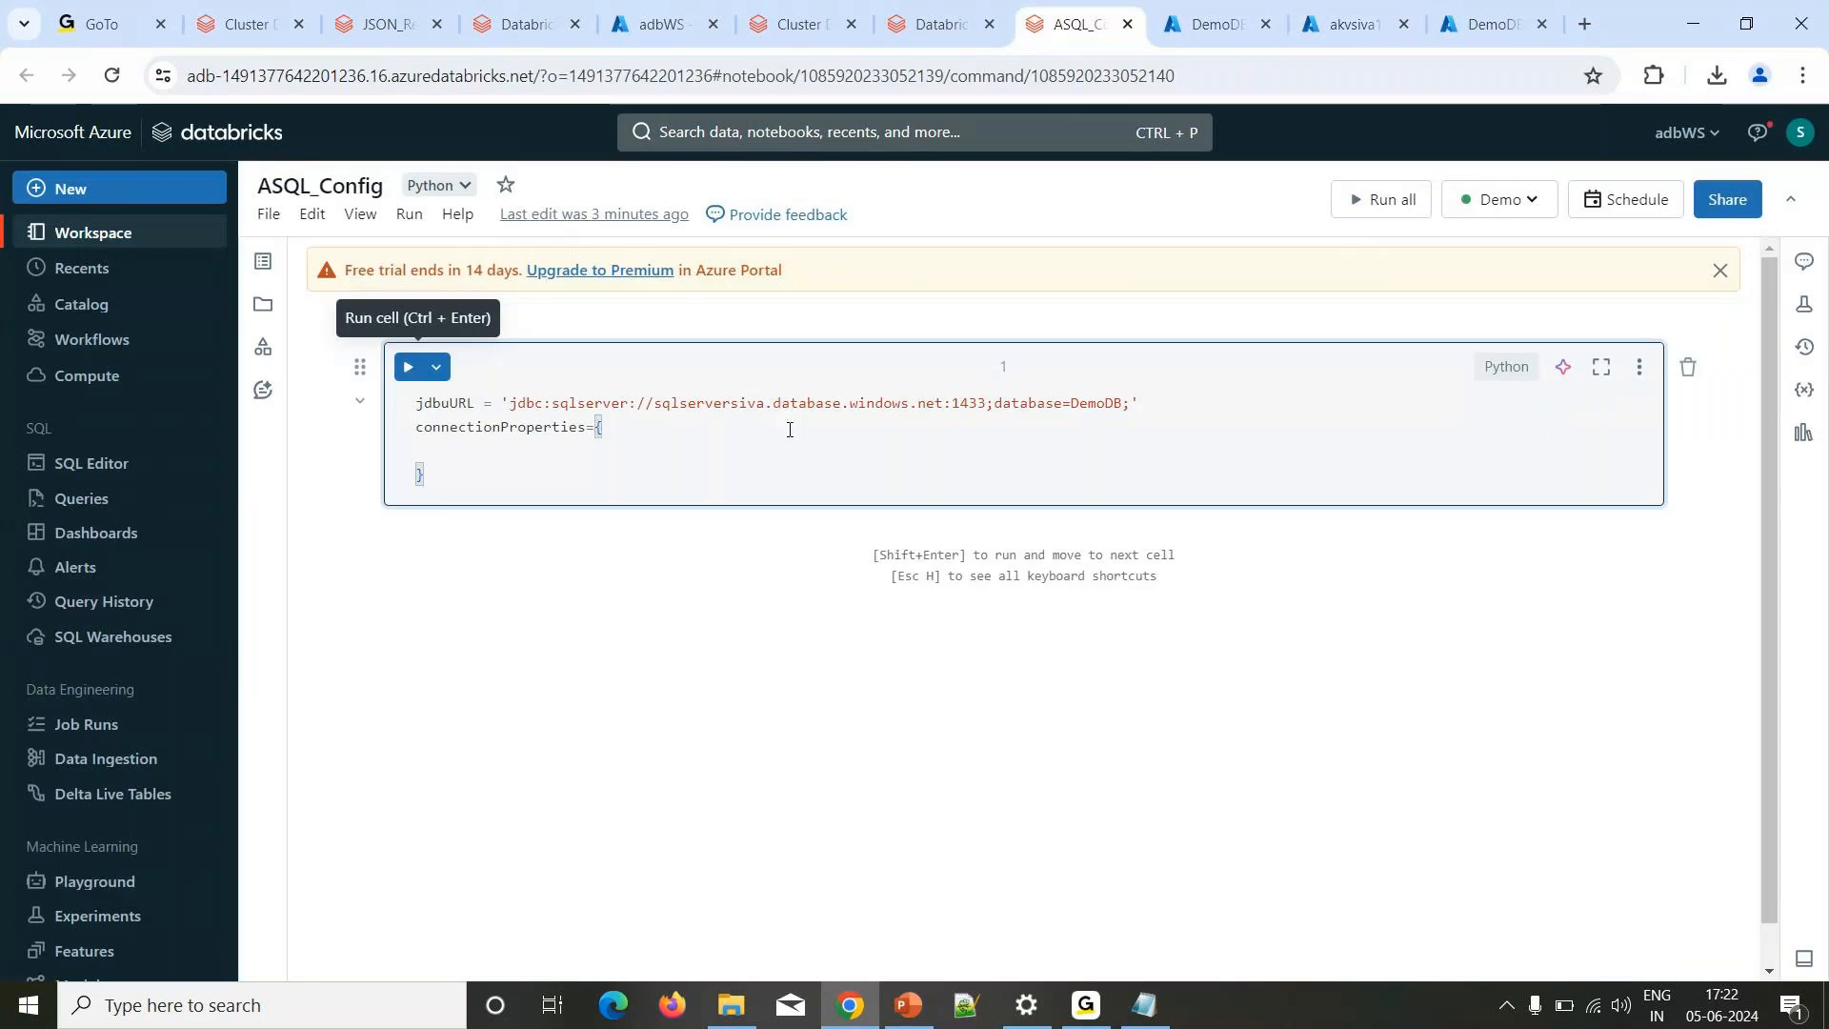
key(Return)
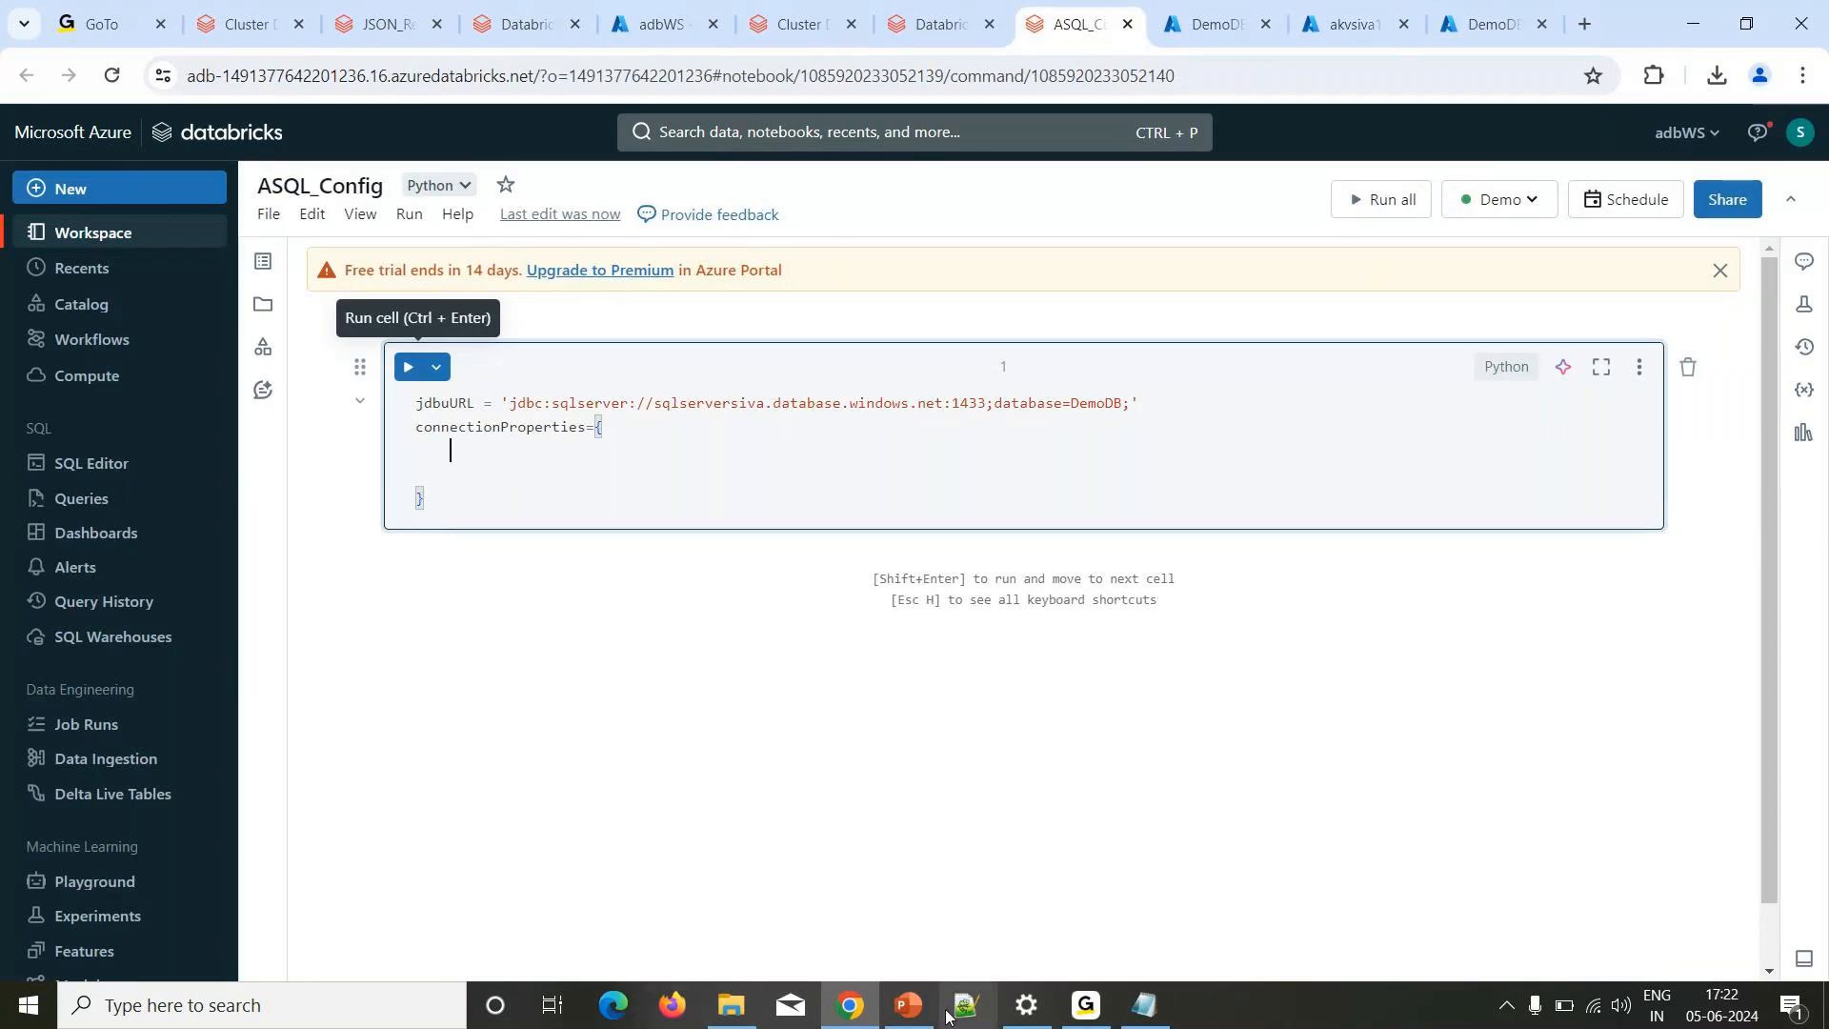
click(908, 1006)
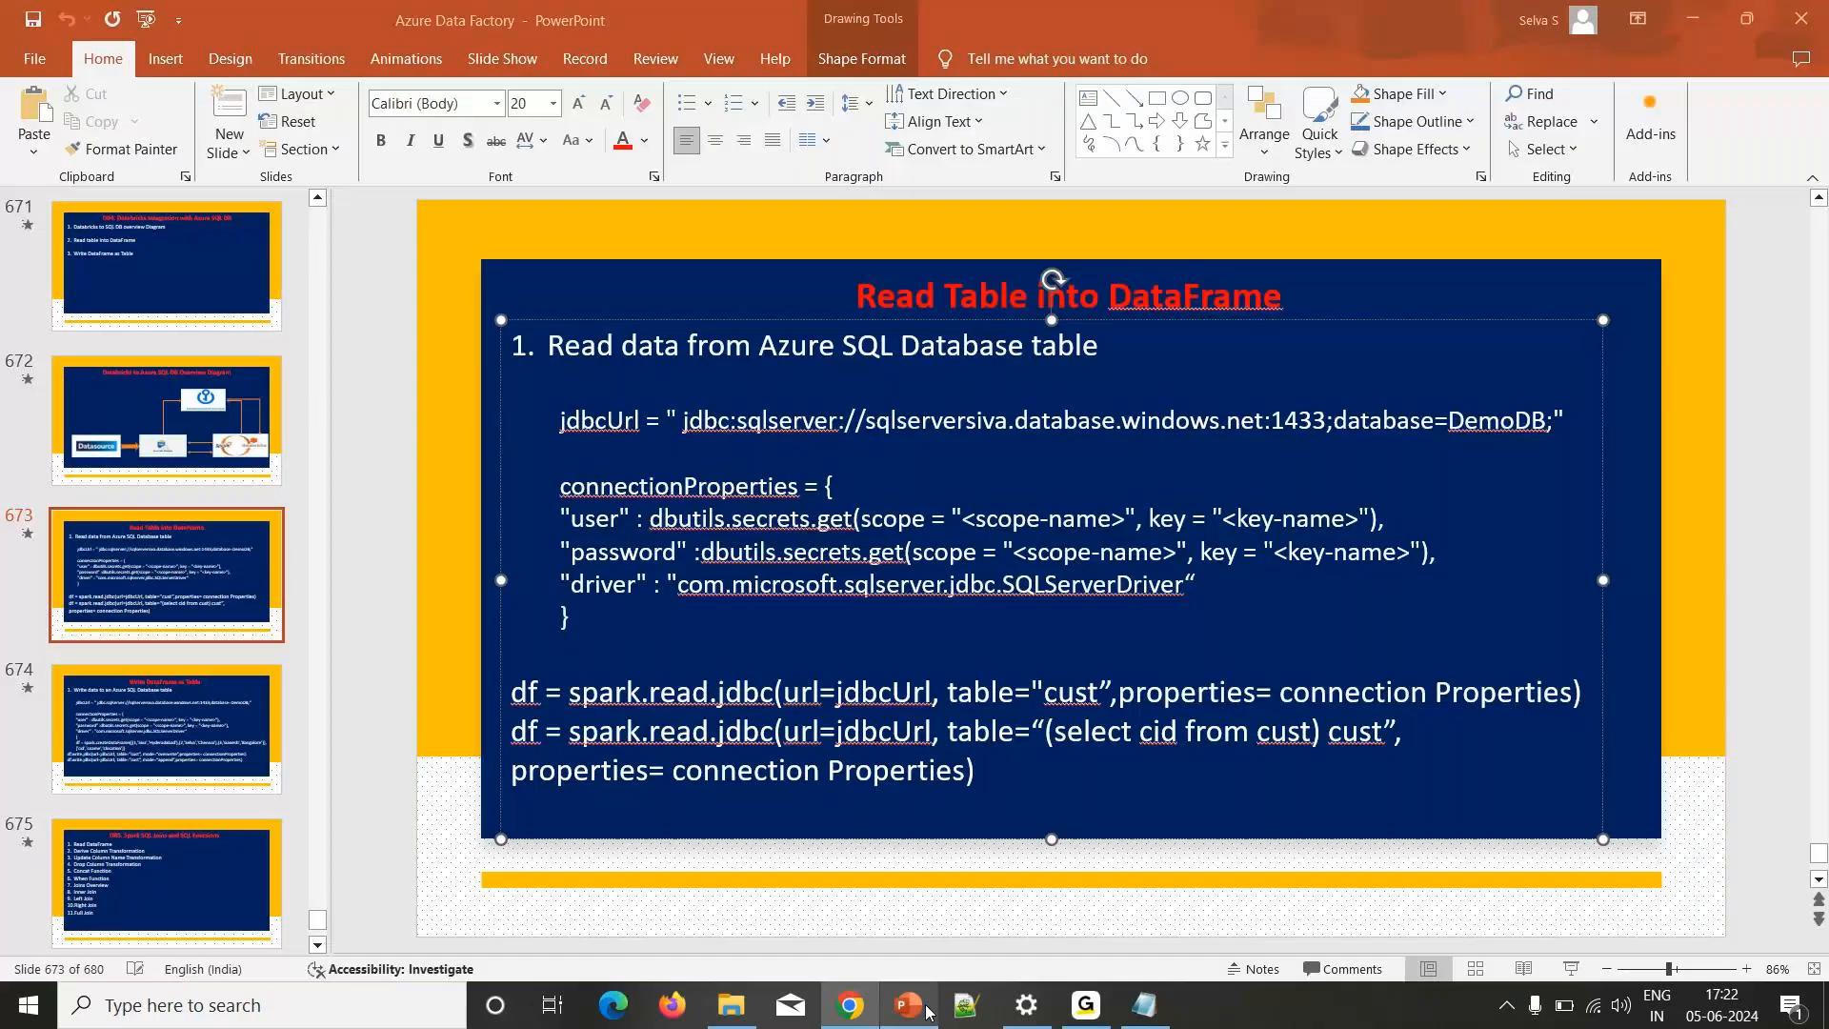
double_click(597, 552)
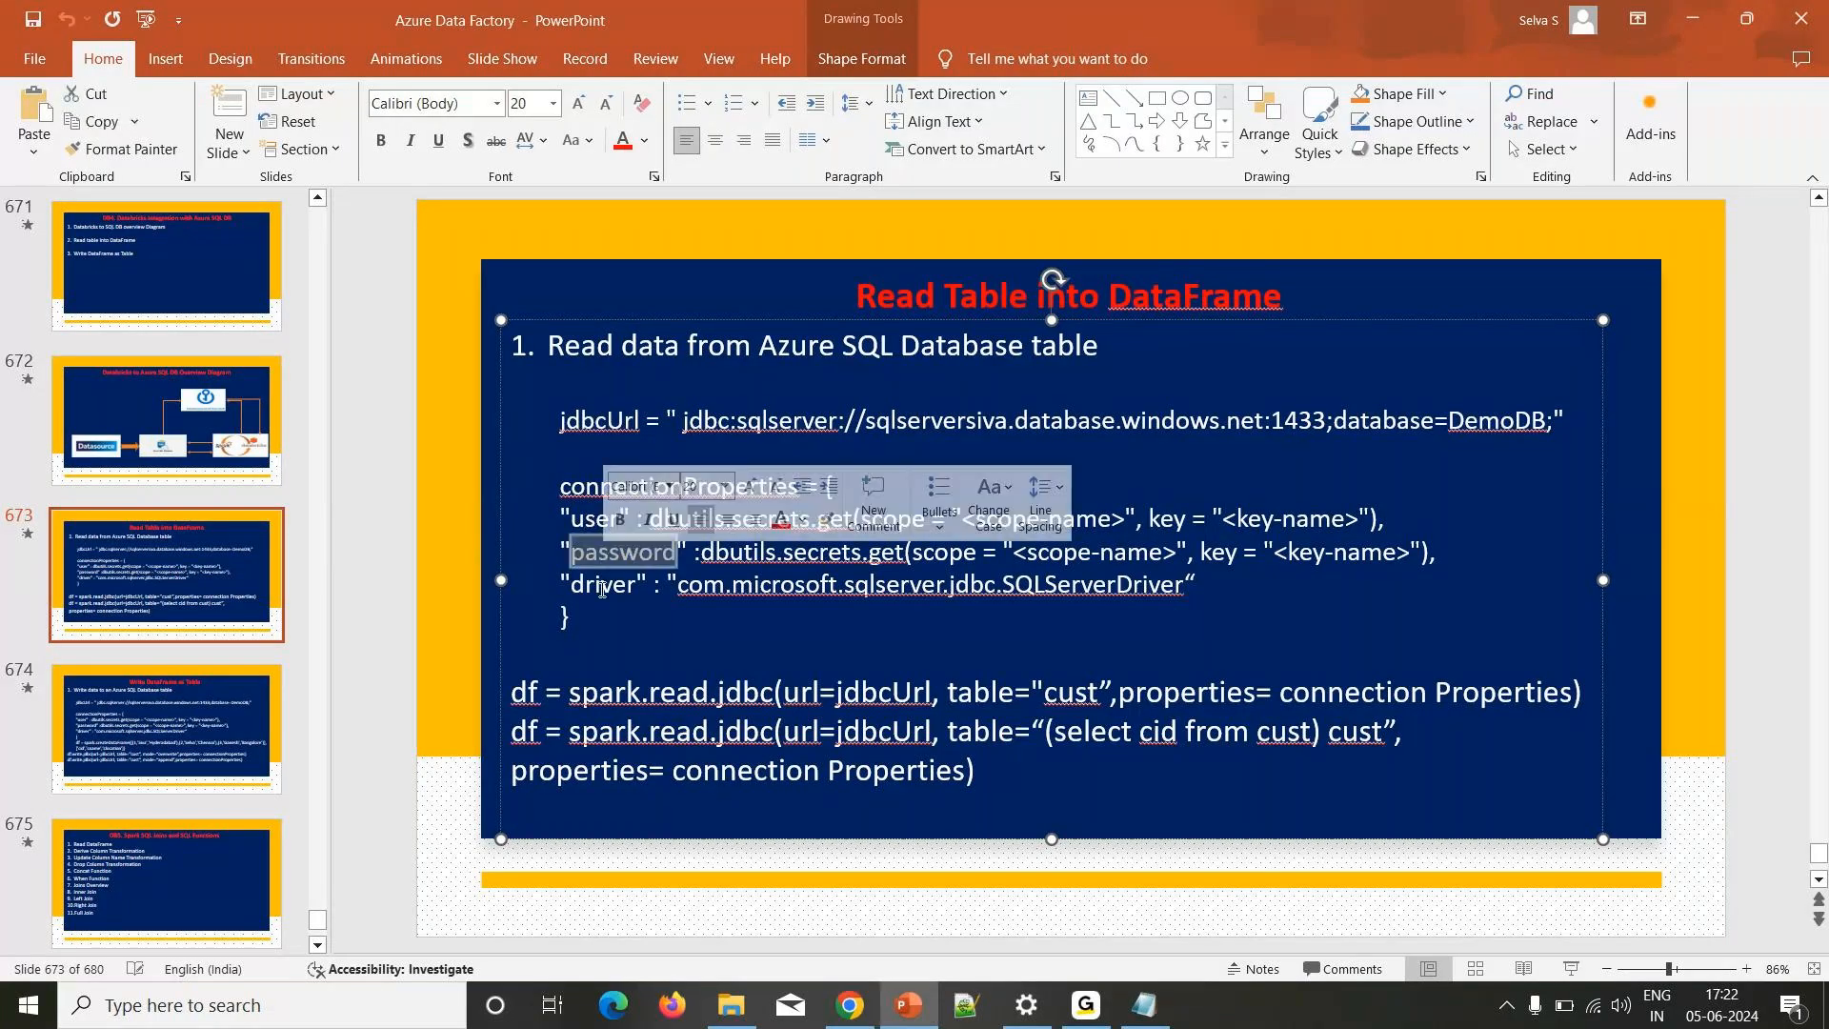
click(598, 585)
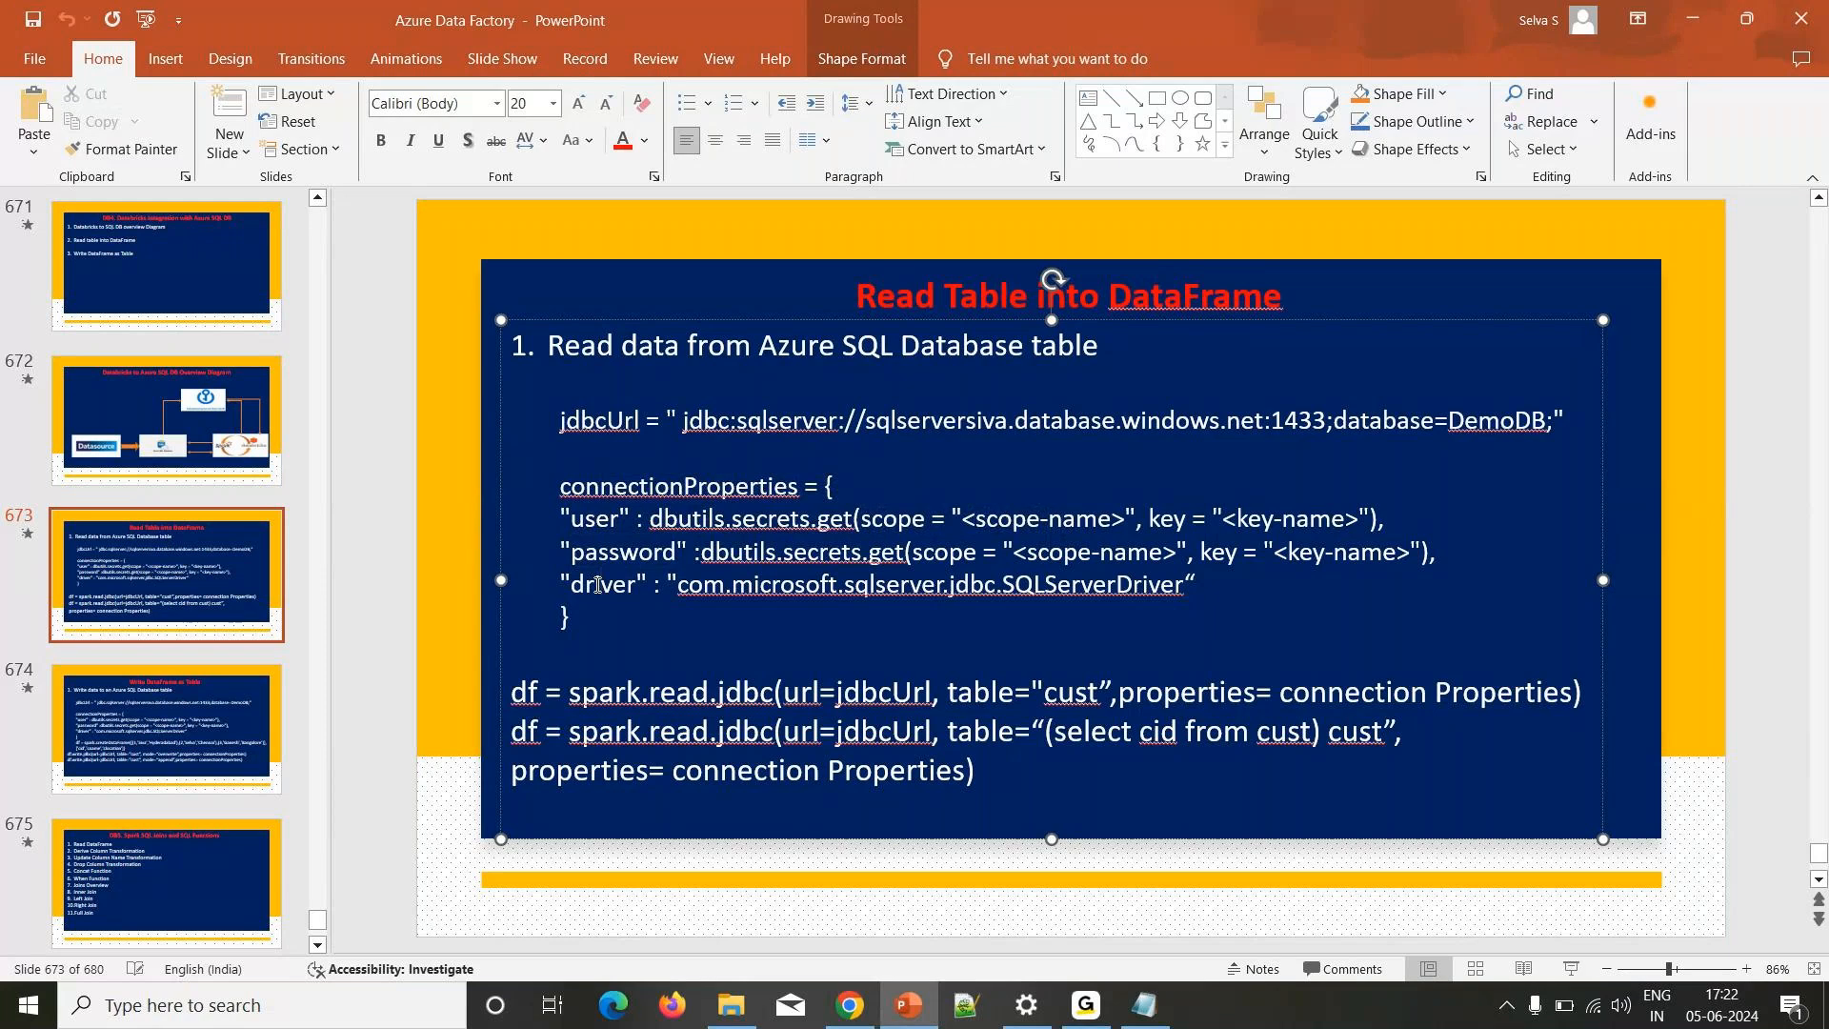
double_click(629, 487)
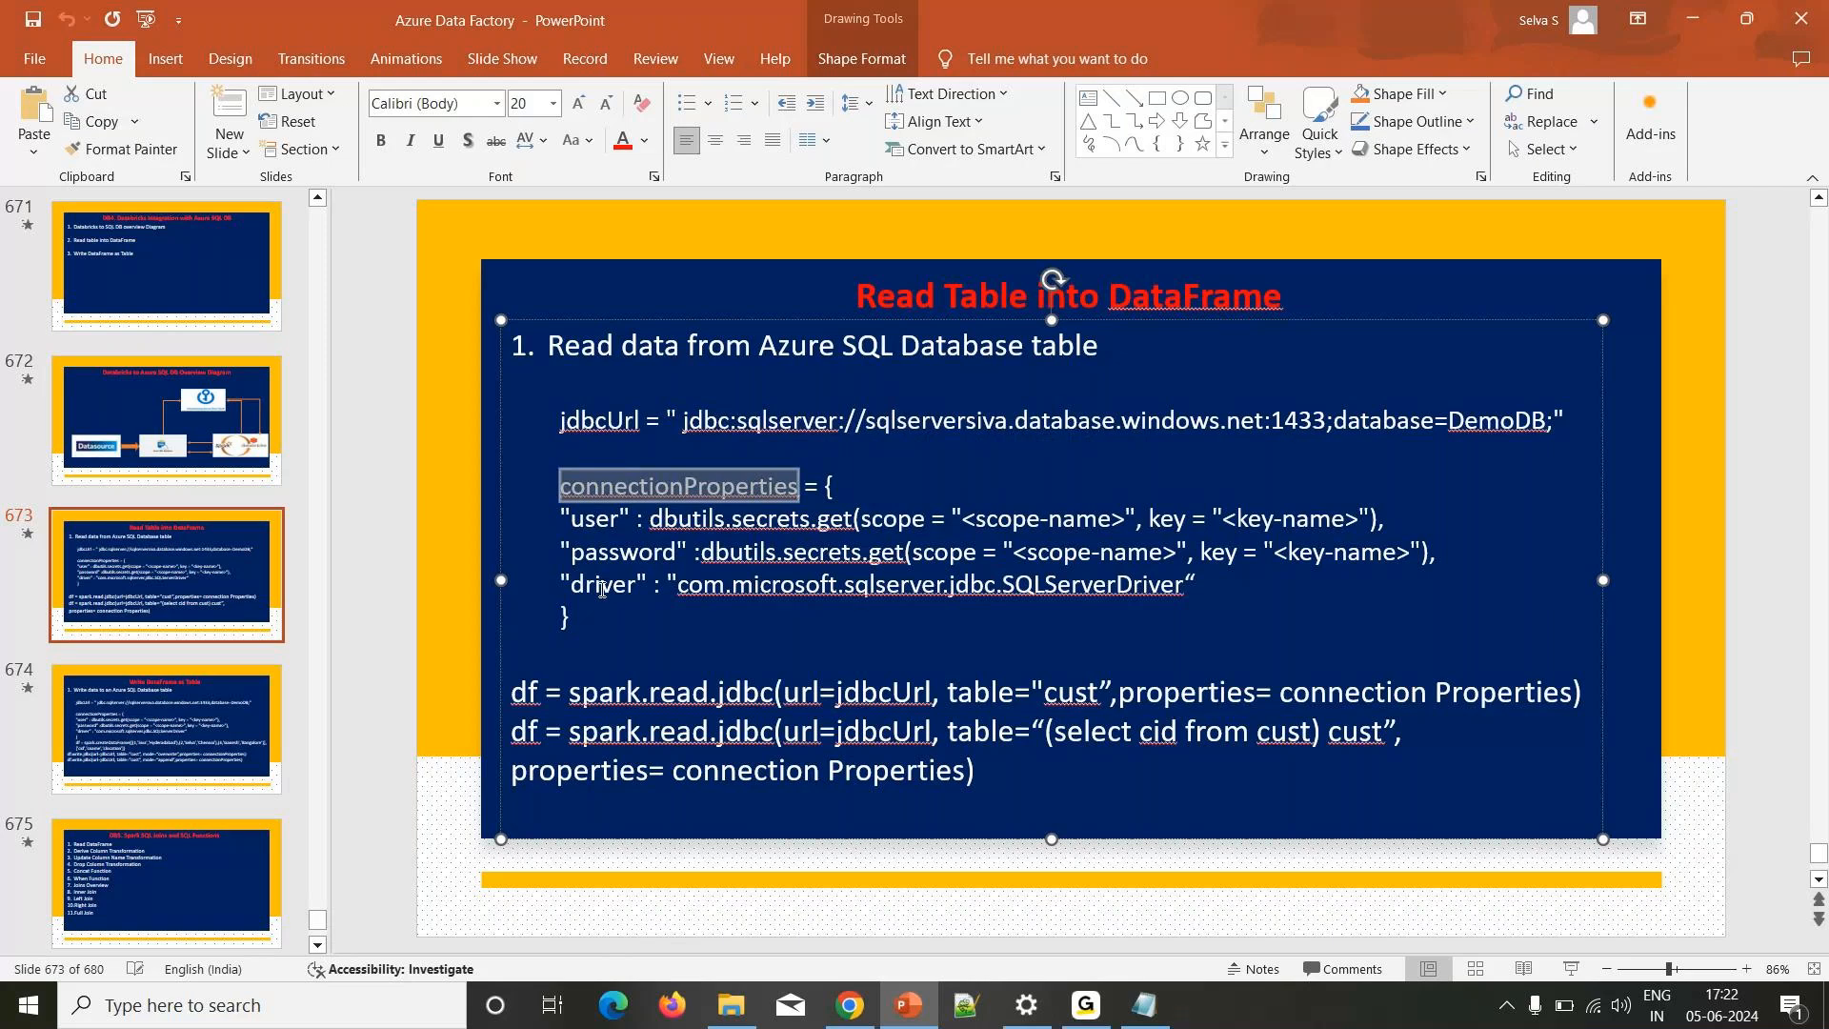
click(598, 585)
double_click(596, 585)
Back in the notebook, start the connectionProperties entry "user"=dbutils.secrets.get with an empty quoted scope argument.
key(alt+Tab)
key(Return)
text("user)
text(")
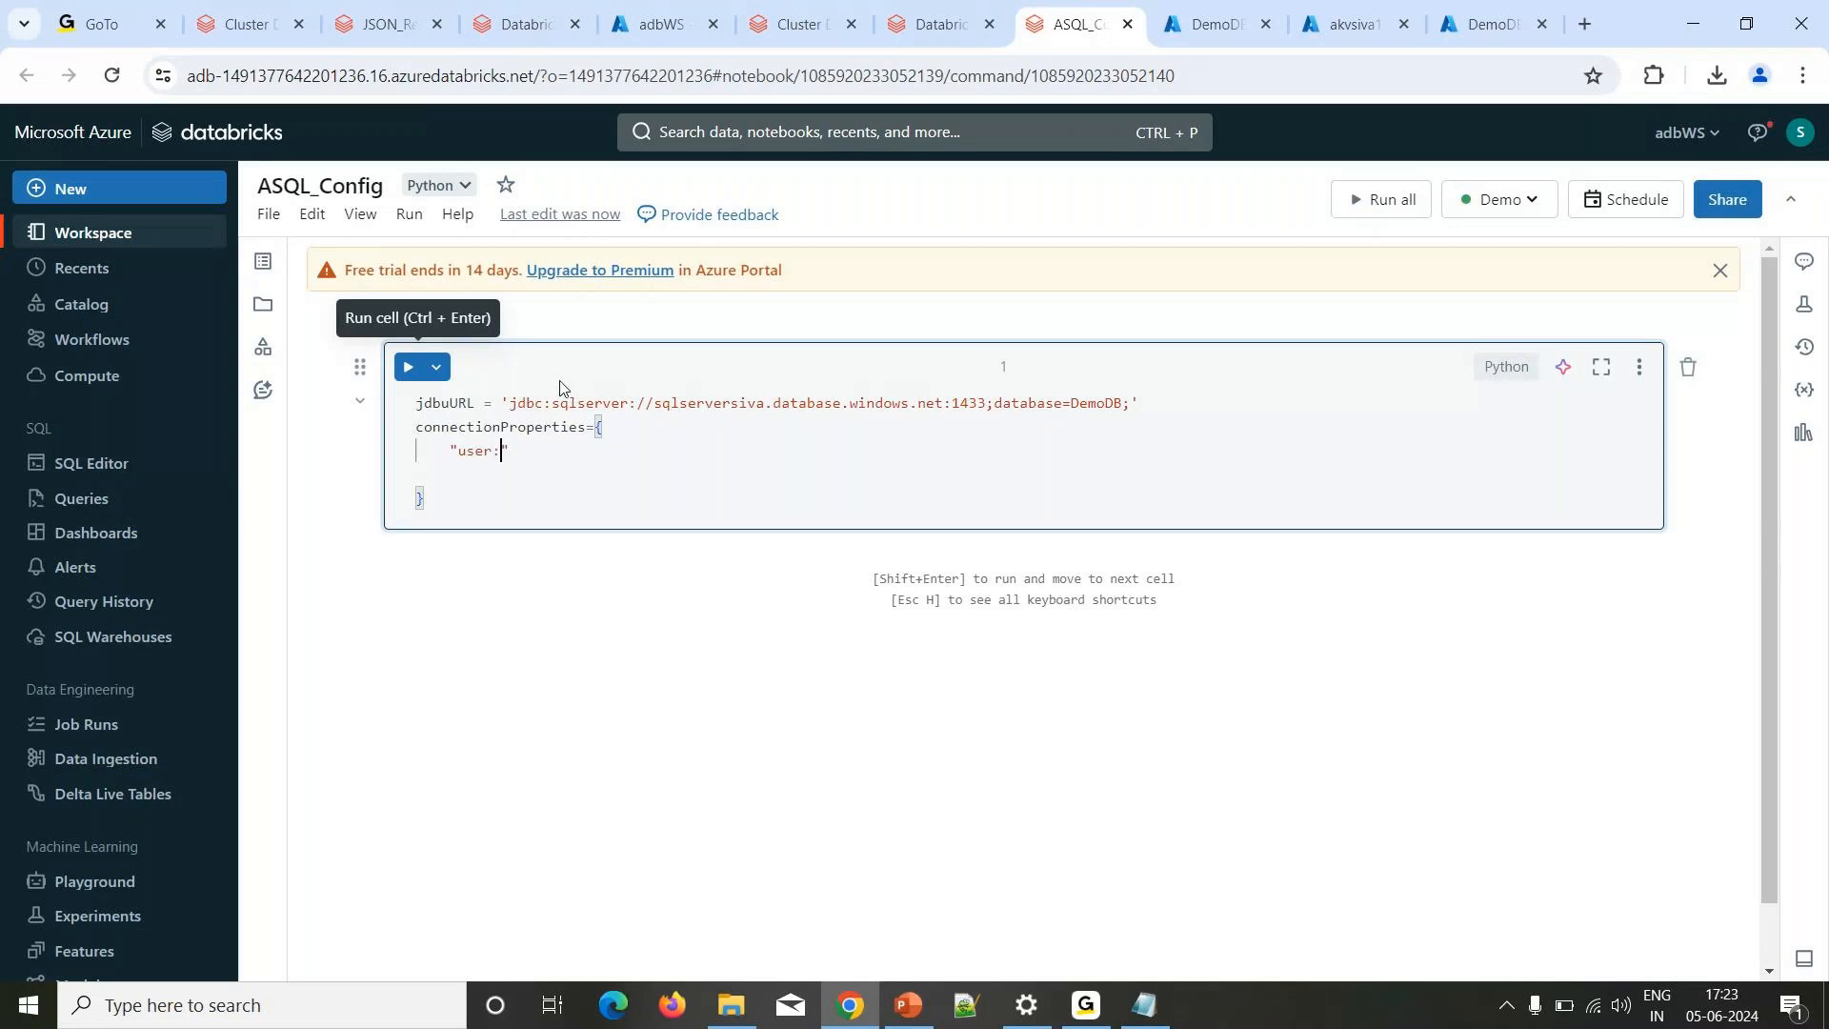
text(=dbuti)
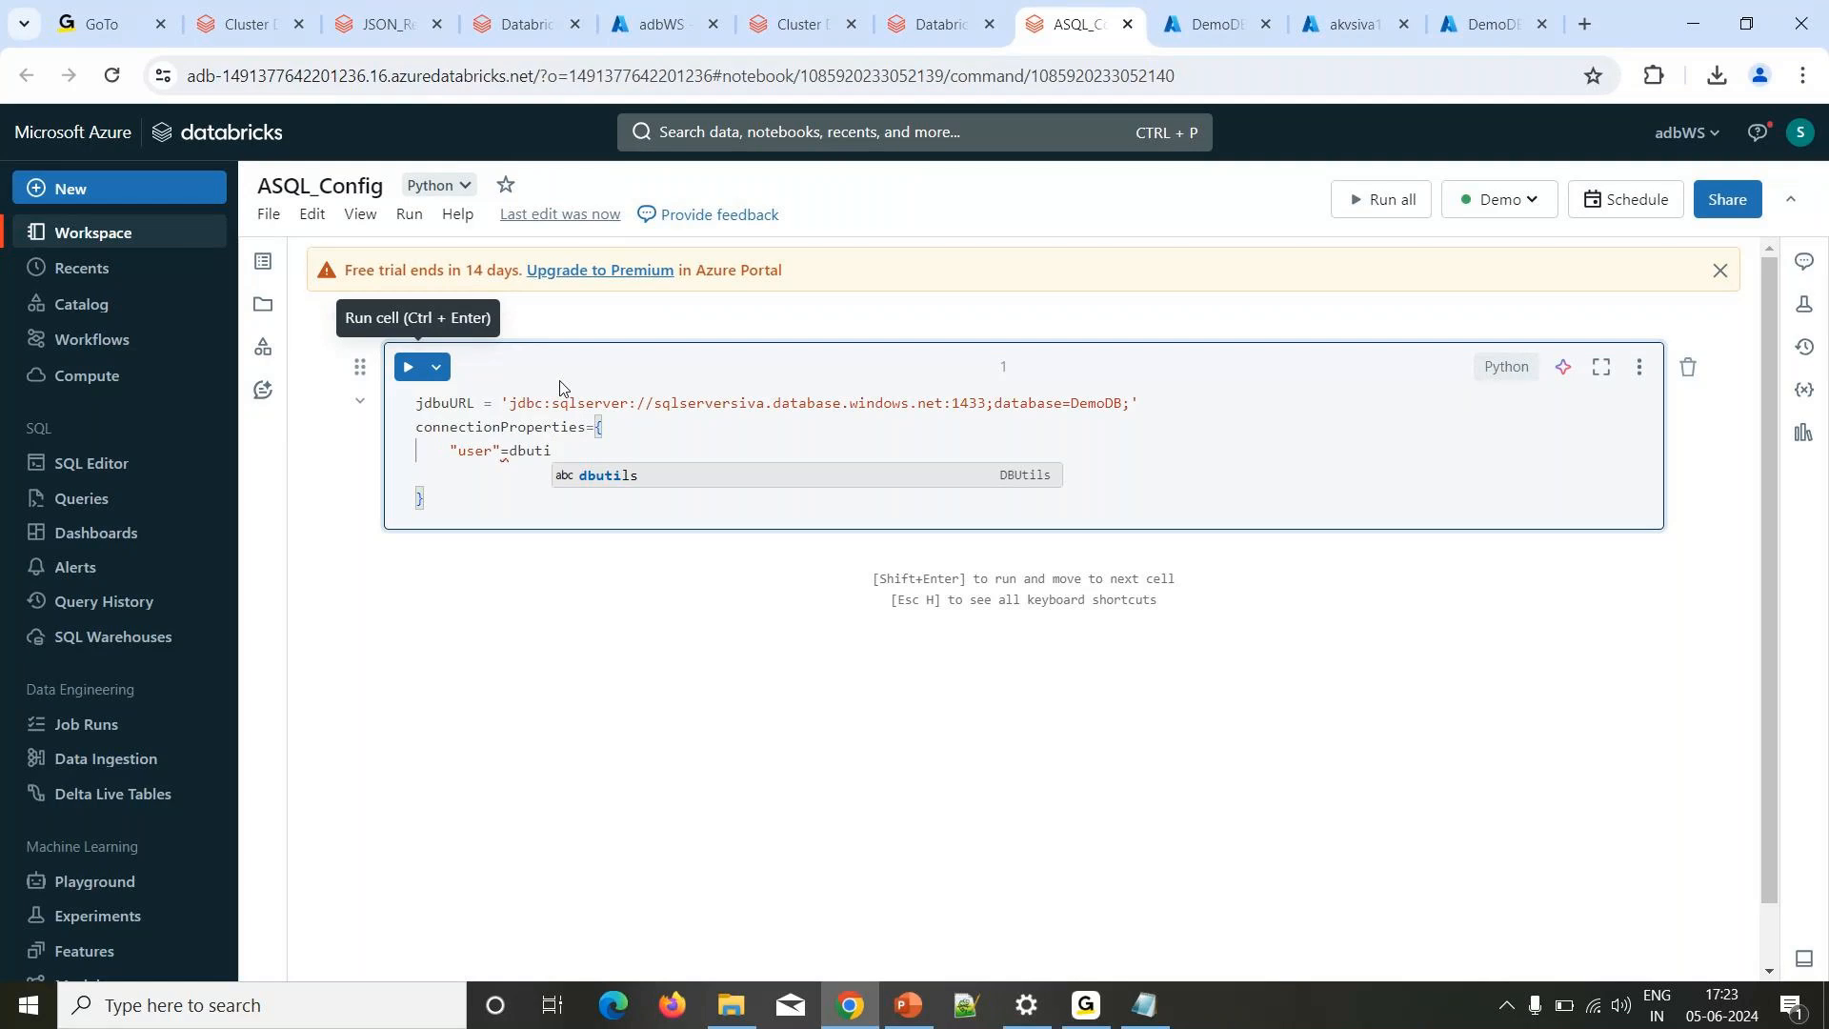
key(Tab)
text(.)
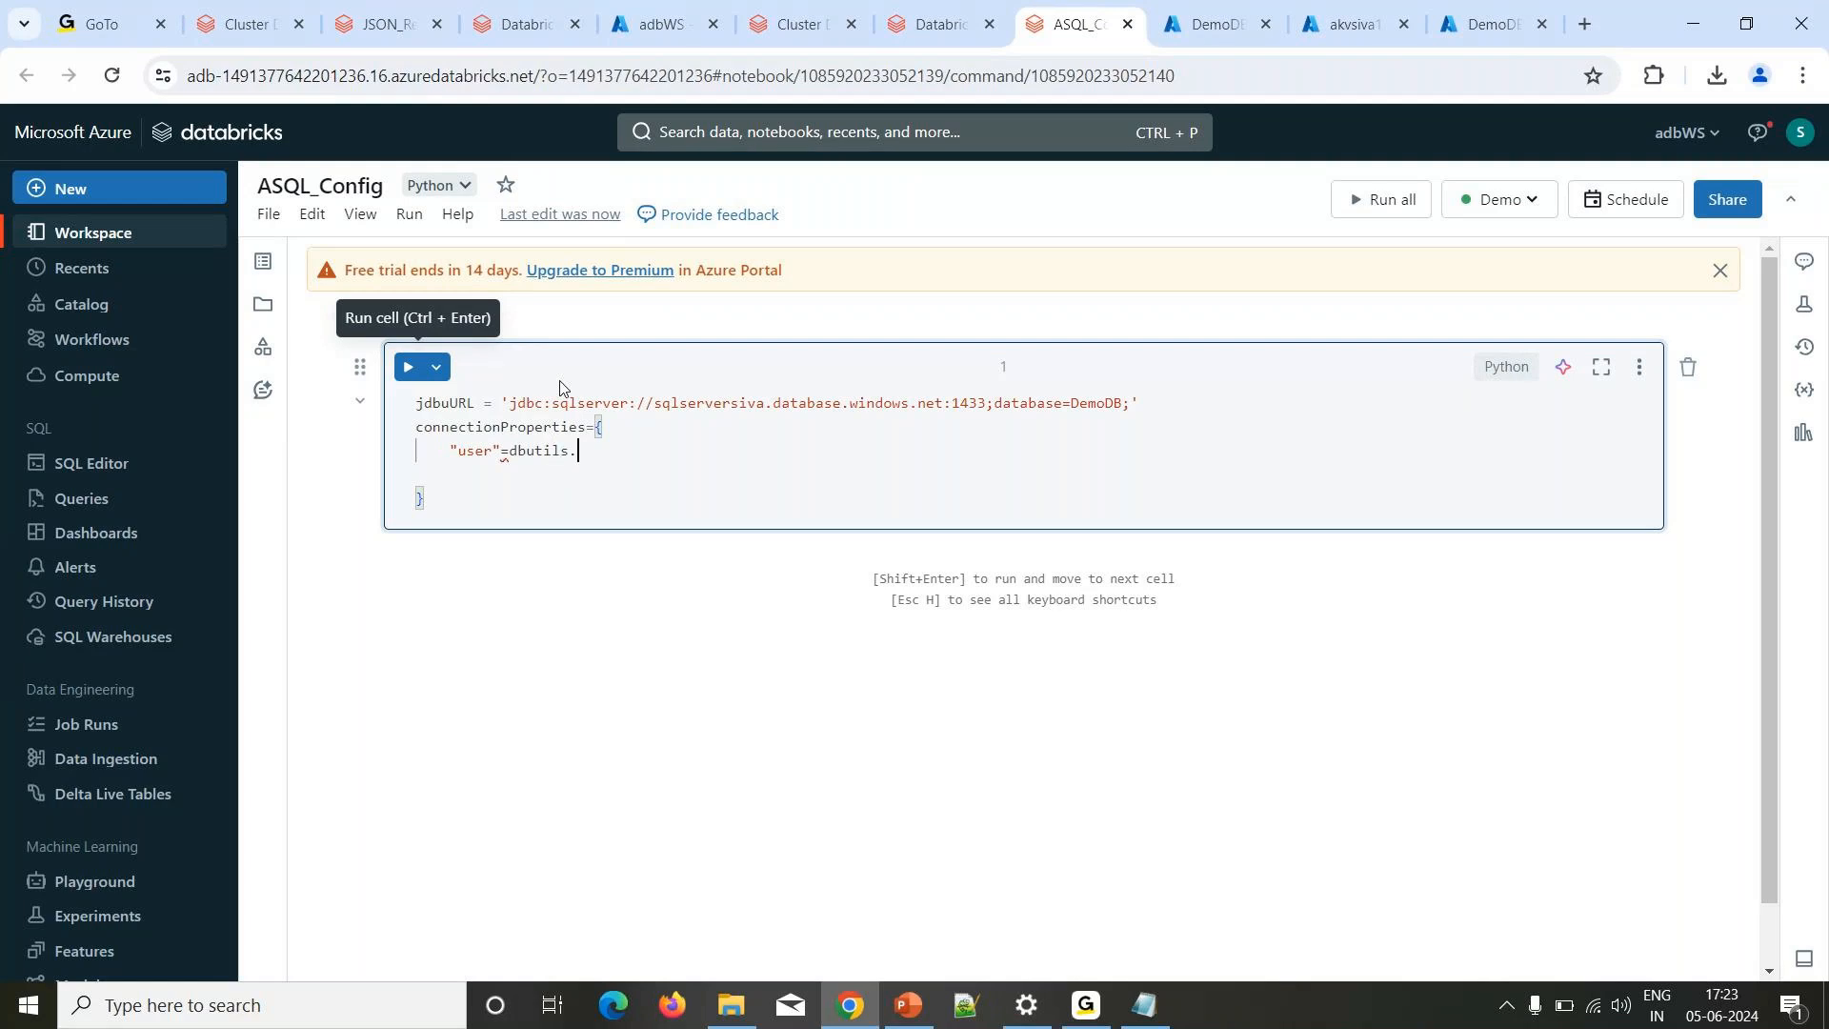
text(secrets.get(scope)
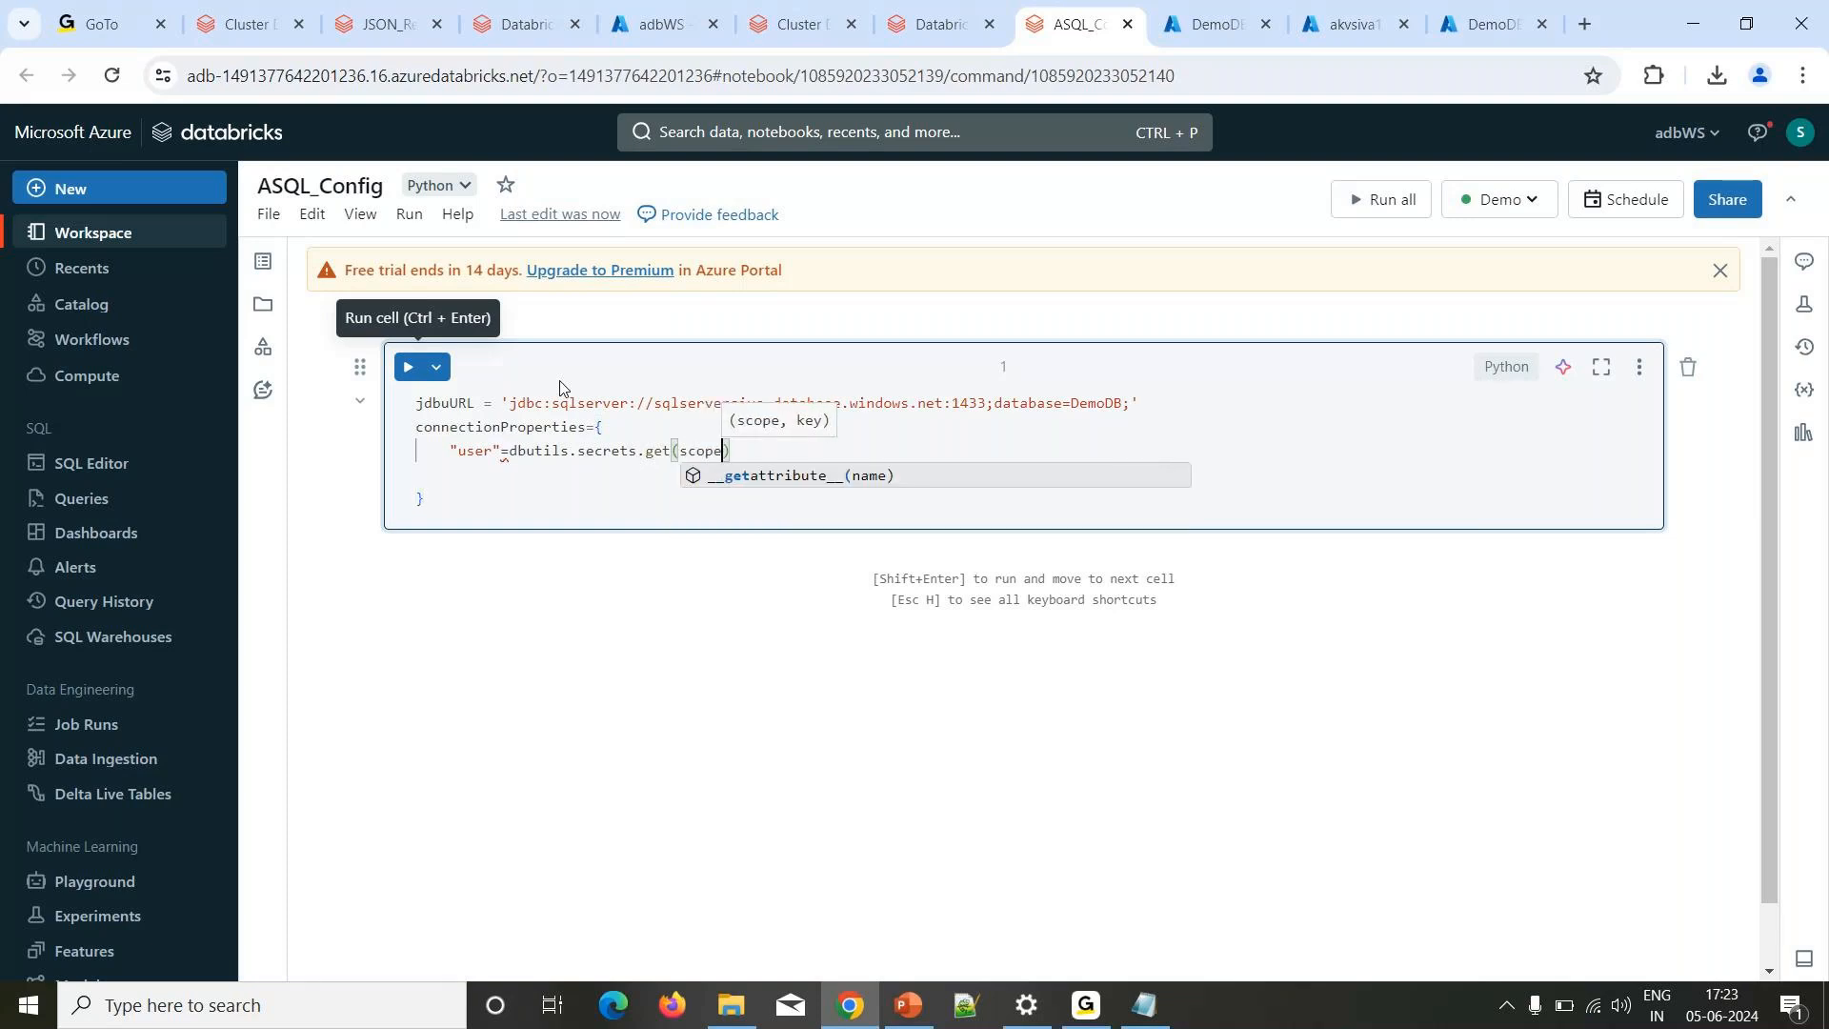
text(=")
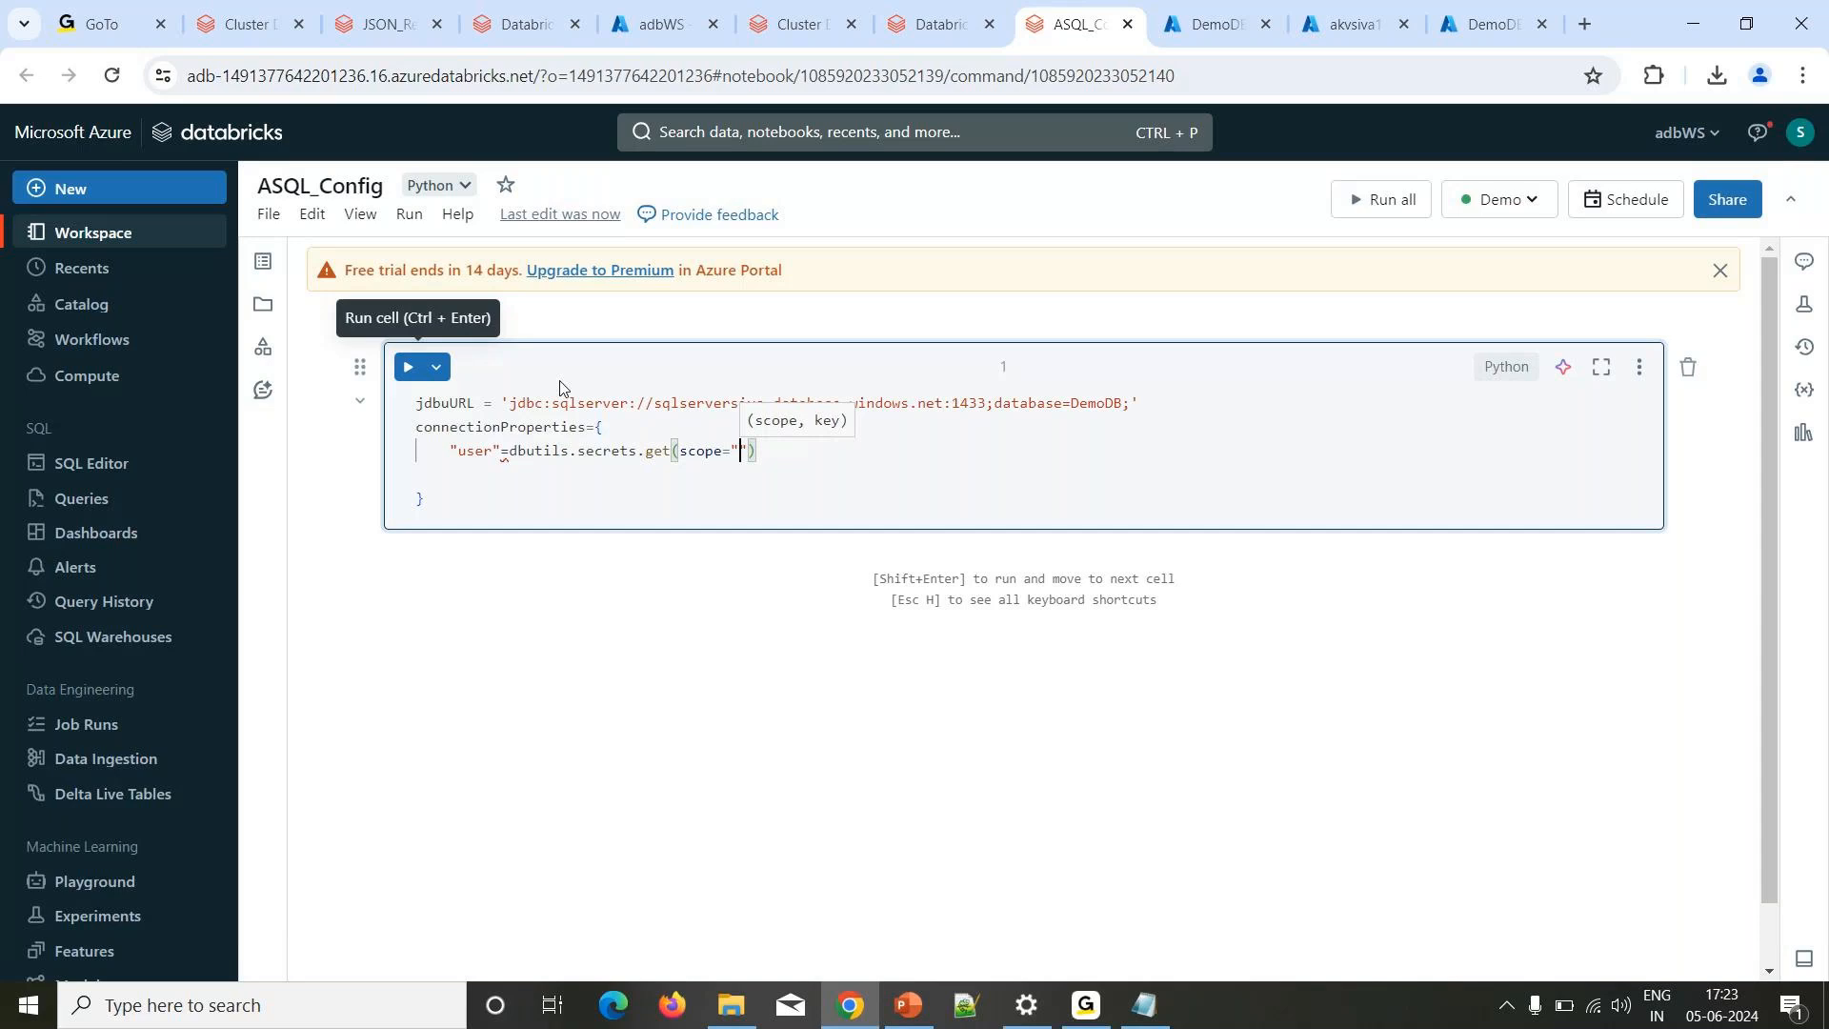
Copy the scope name akvconnection from the Notepad note into the scope argument of the user entry.
key(alt+Tab)
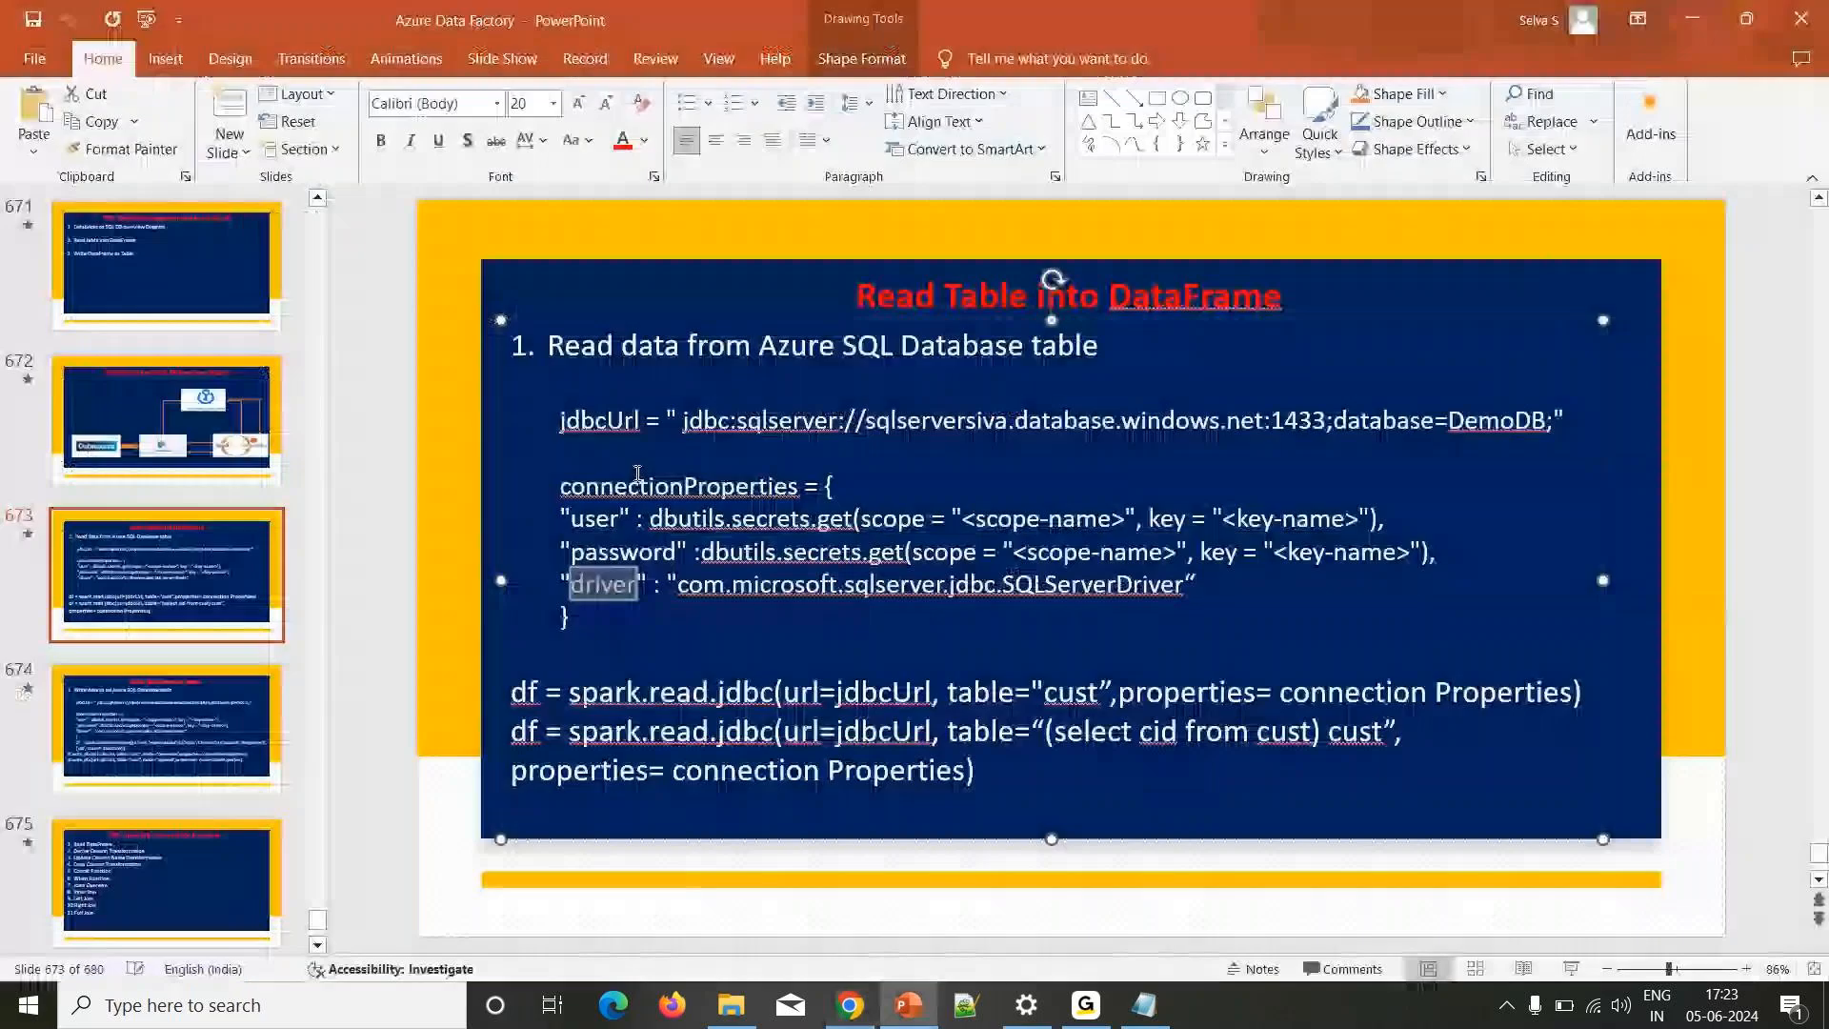
key(alt+Tab)
double_click(1146, 381)
key(ctrl+c)
key(alt+Tab)
click(738, 450)
key(ctrl+v)
Add a key argument to the user entry and fill it with the secret name asdbUname copied from the akvsiva1 secrets list.
text(",ke)
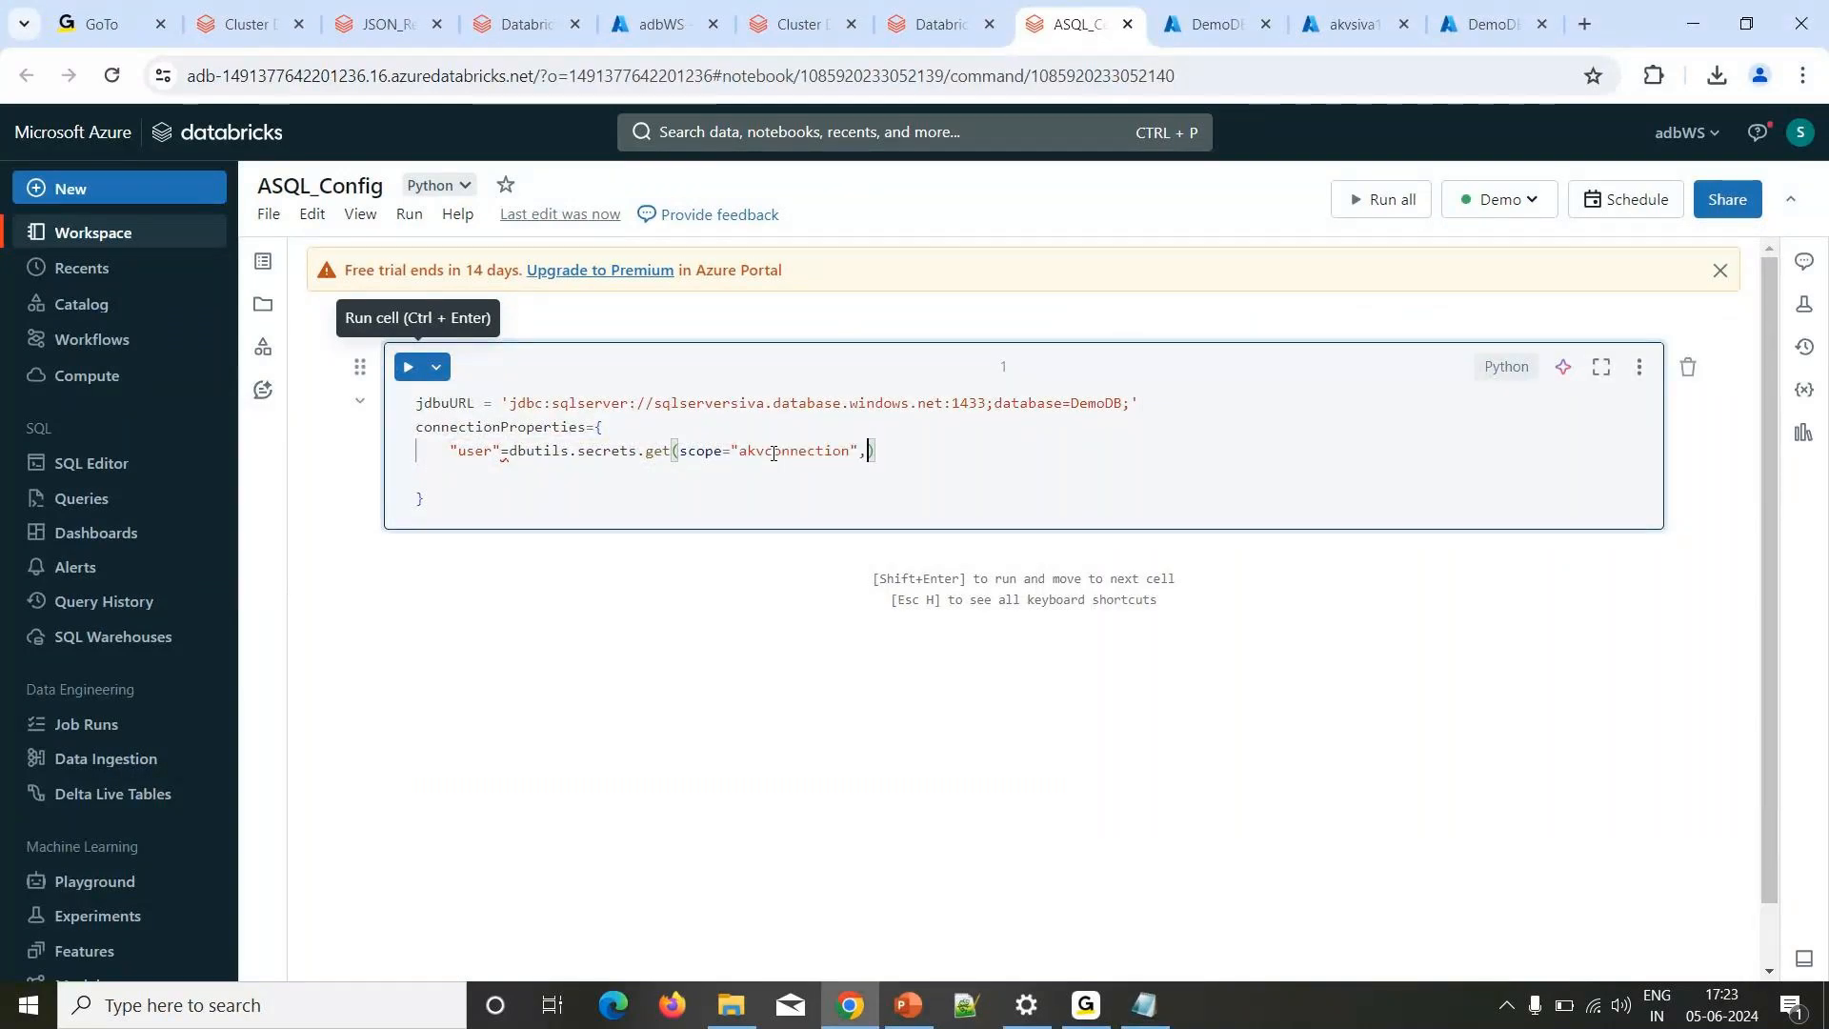
text(y==)
key(BackSpace)
text(")
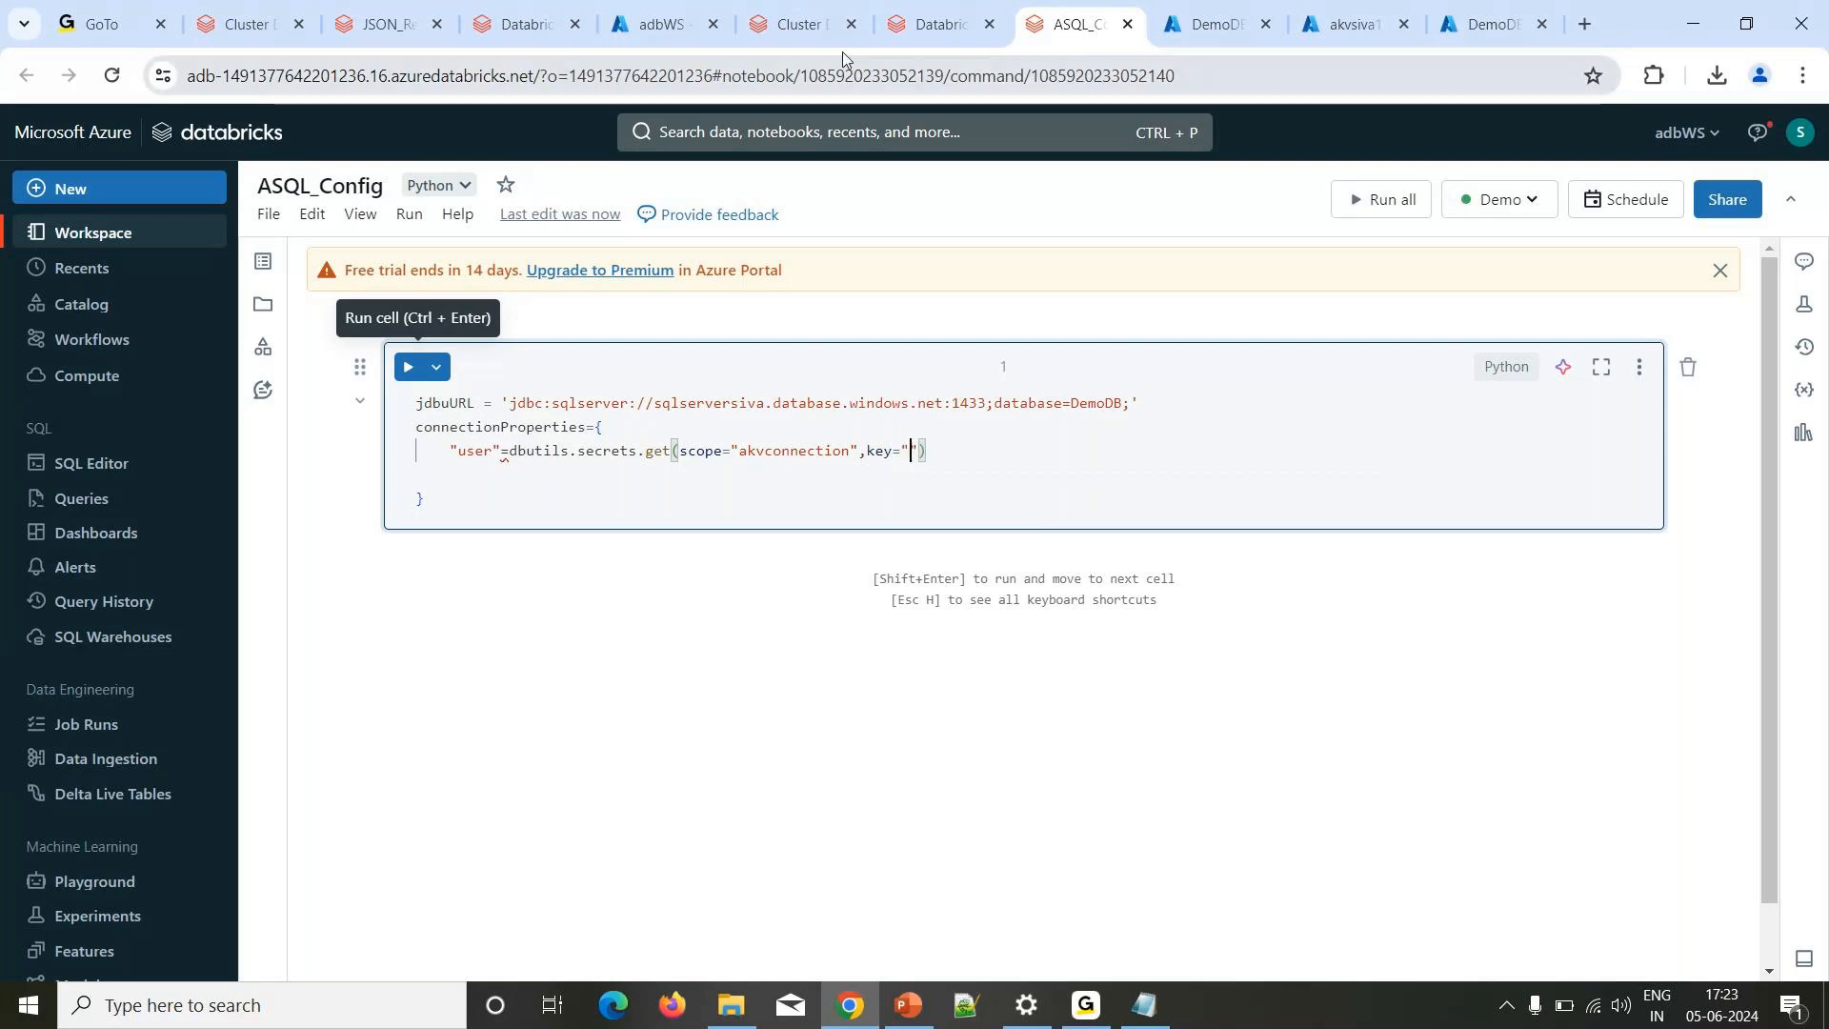
click(1356, 26)
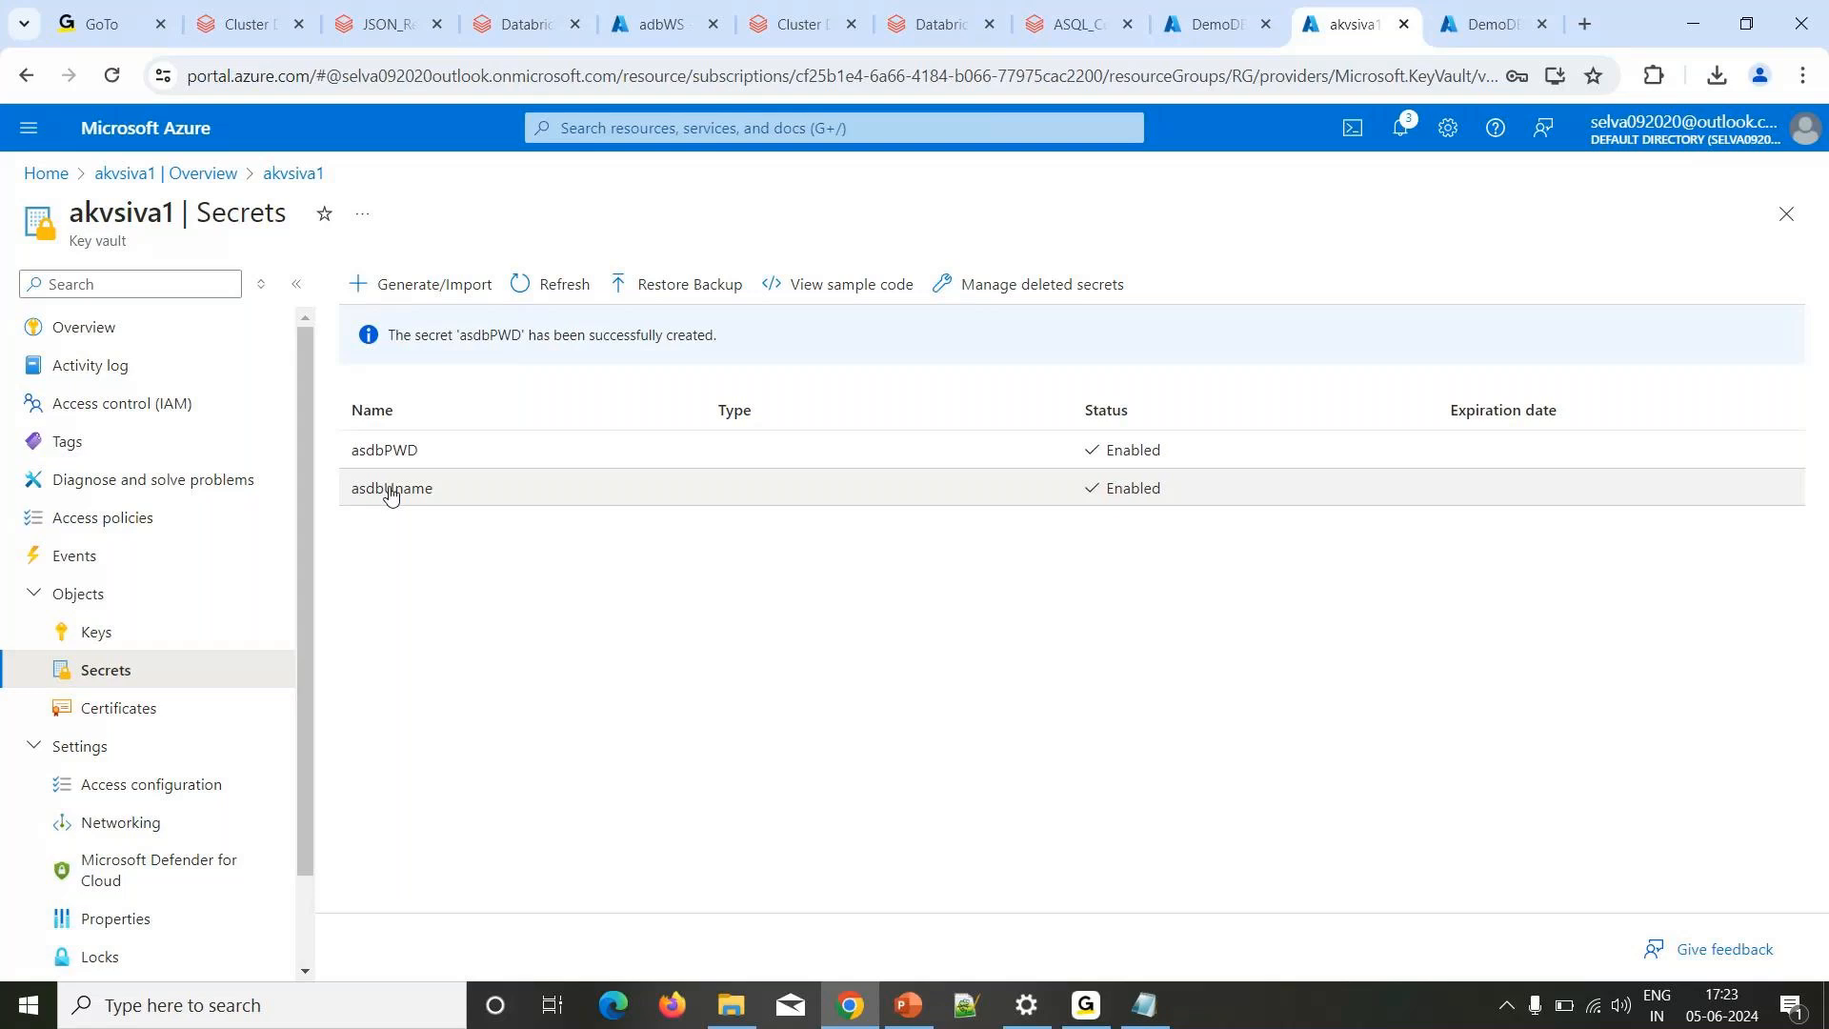
drag(435, 496, 350, 496)
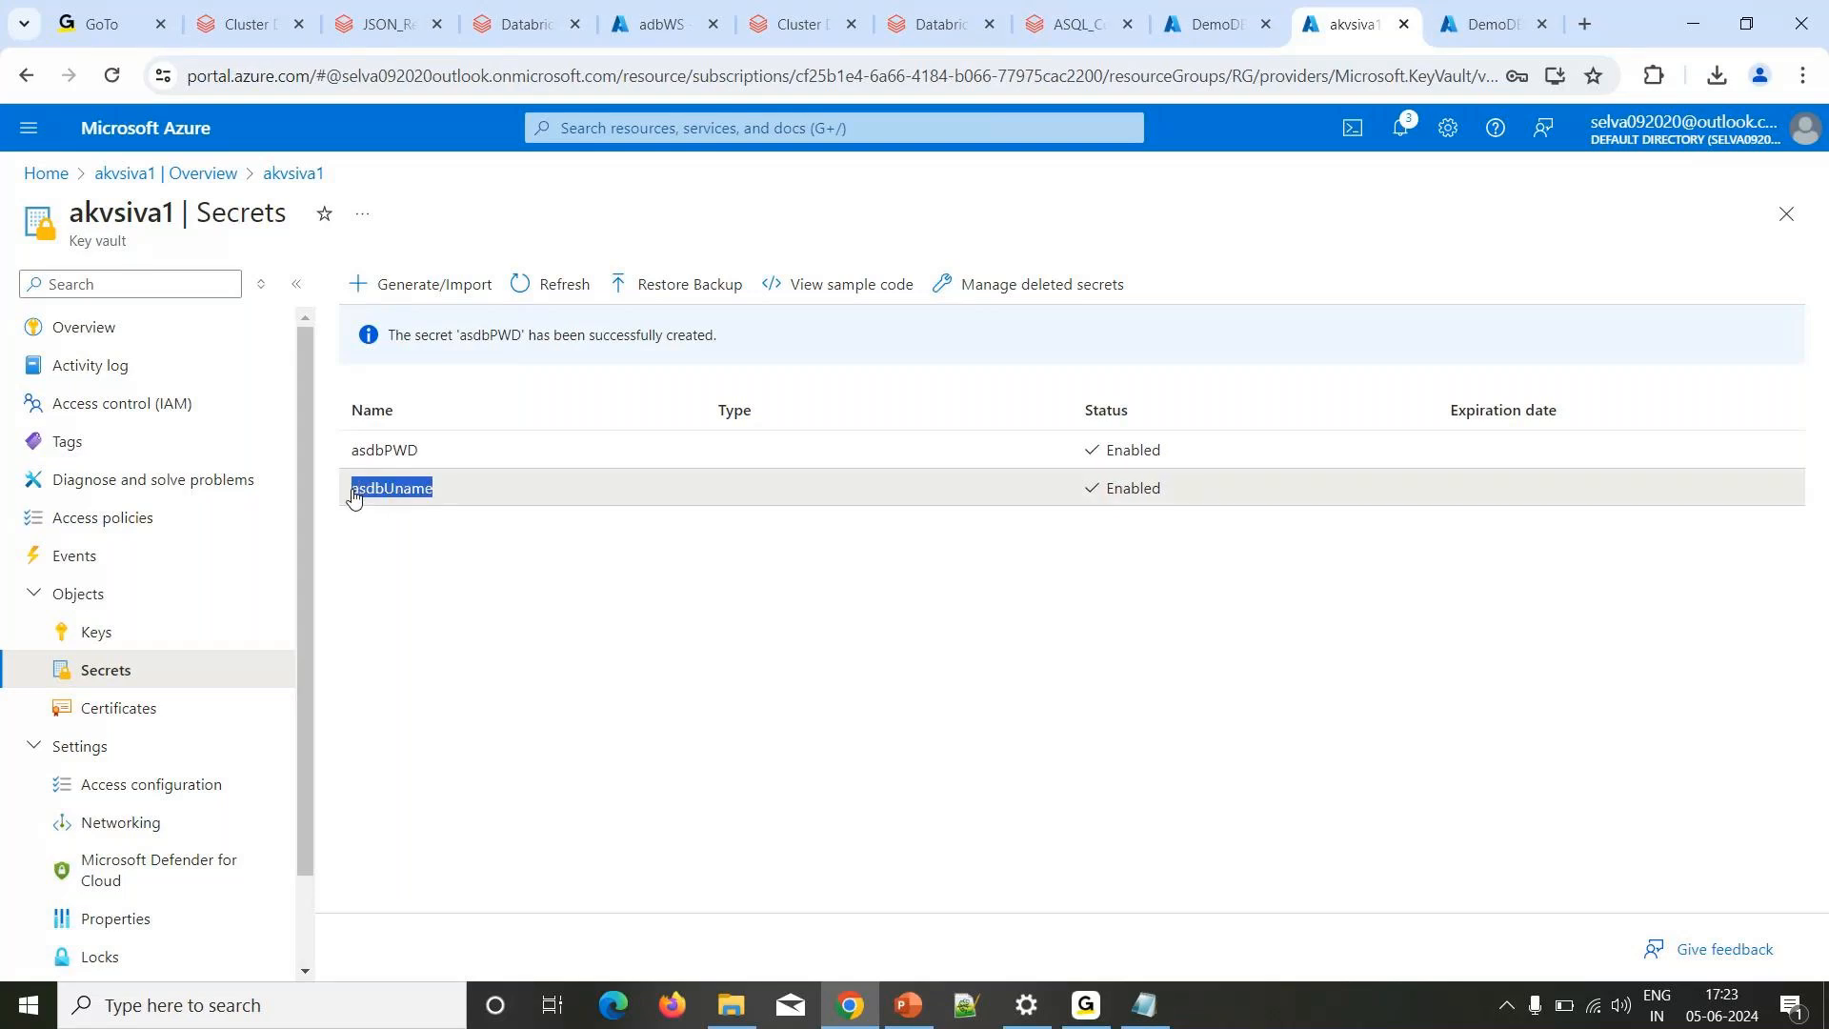
click(1072, 26)
key(ctrl+v)
click(1021, 451)
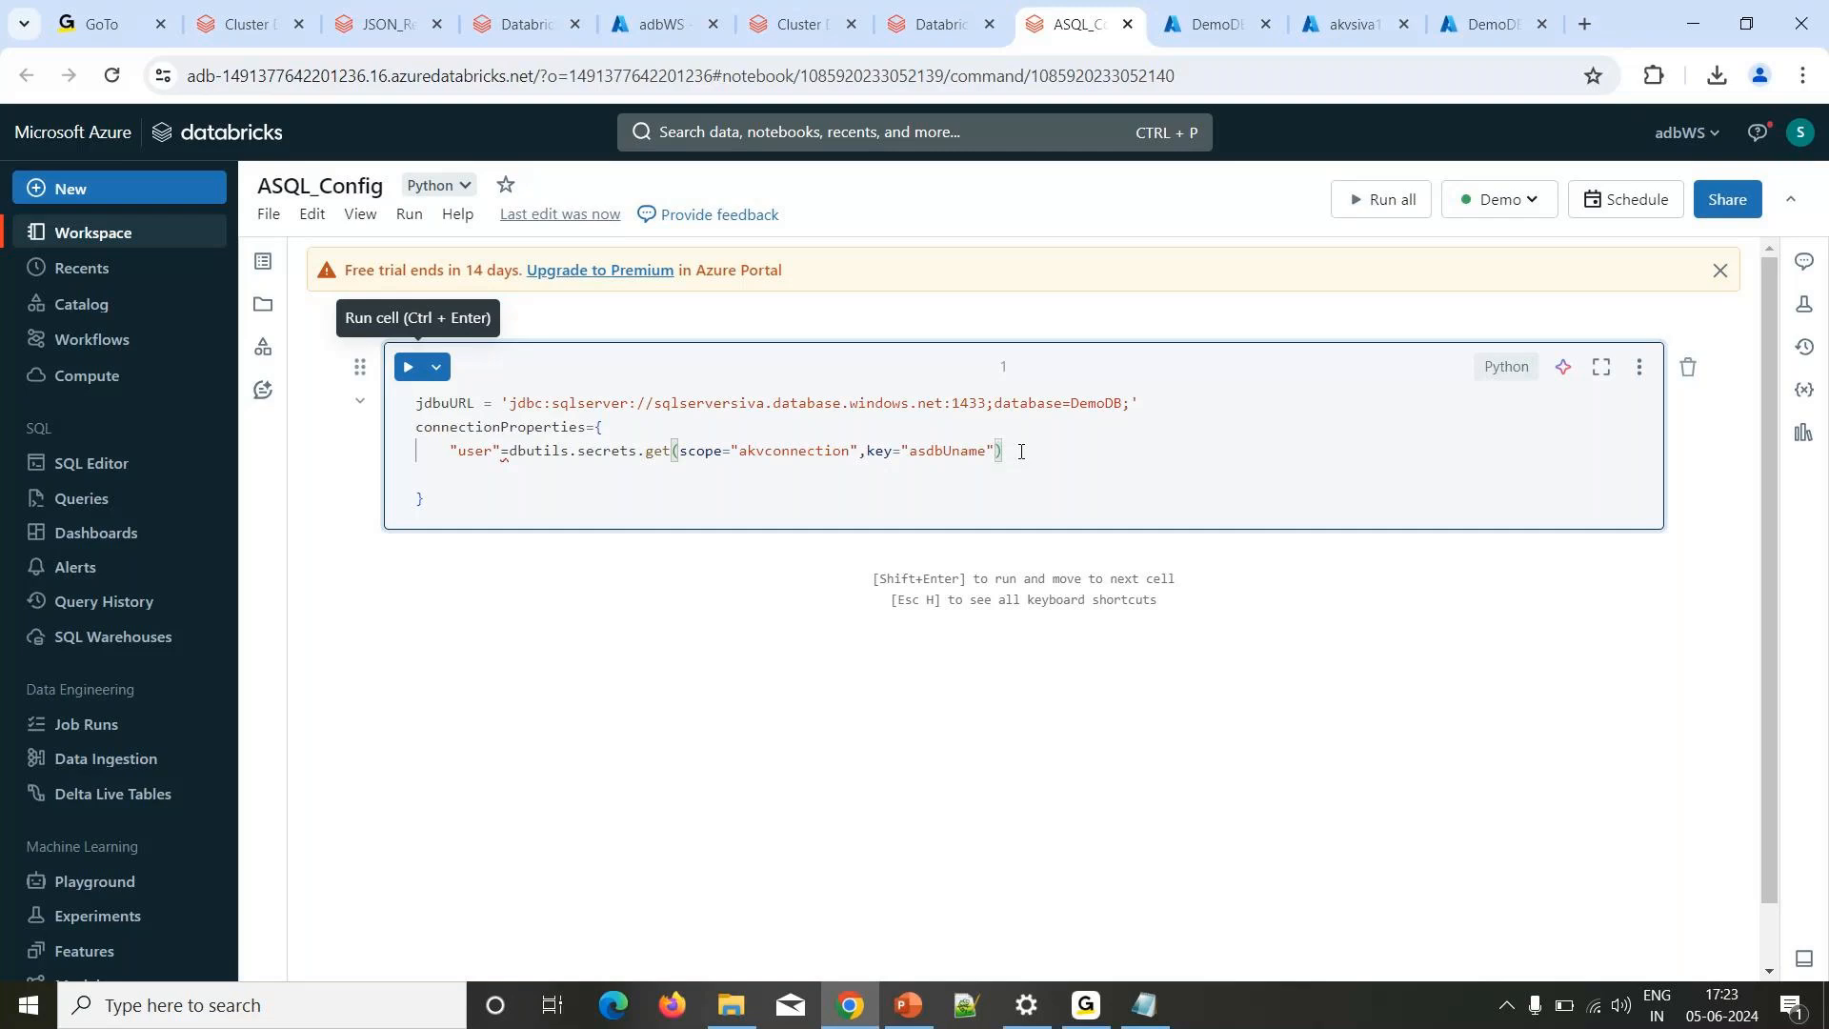
Check the entry syntax on the PowerPoint slide and replace the equals sign after "user" with a colon.
click(520, 457)
click(910, 1011)
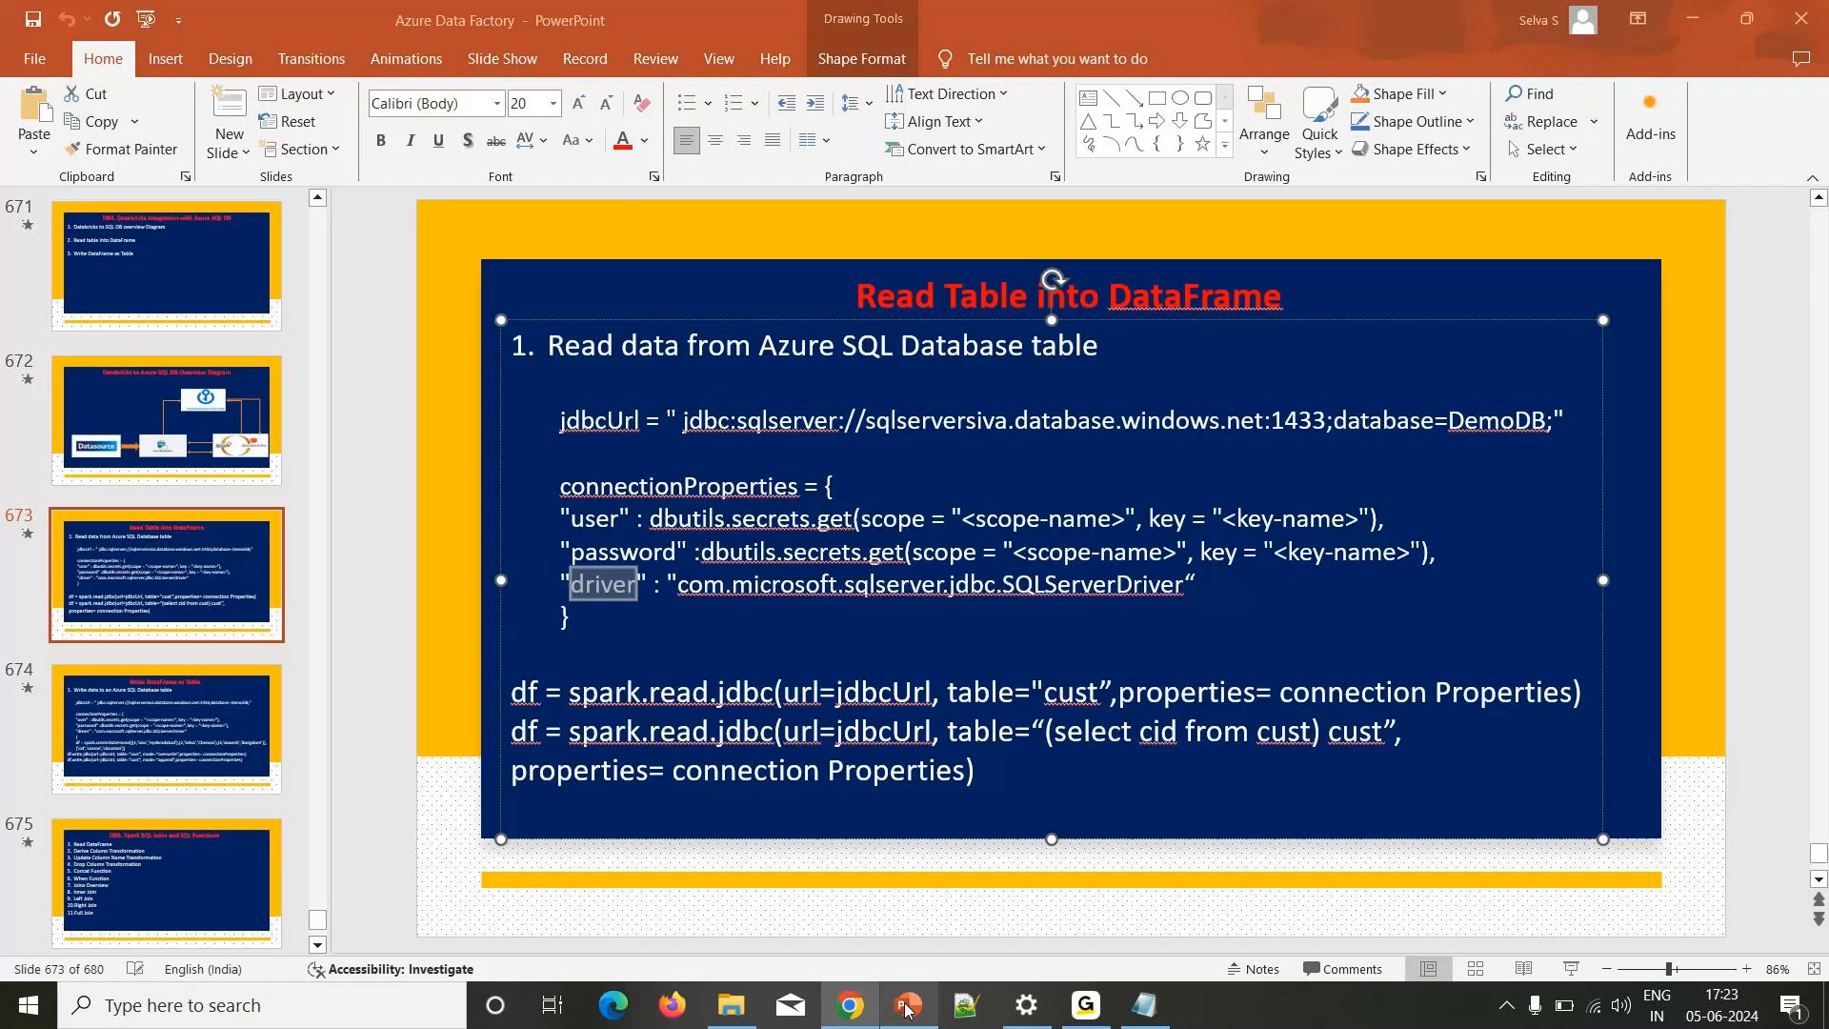
click(906, 1008)
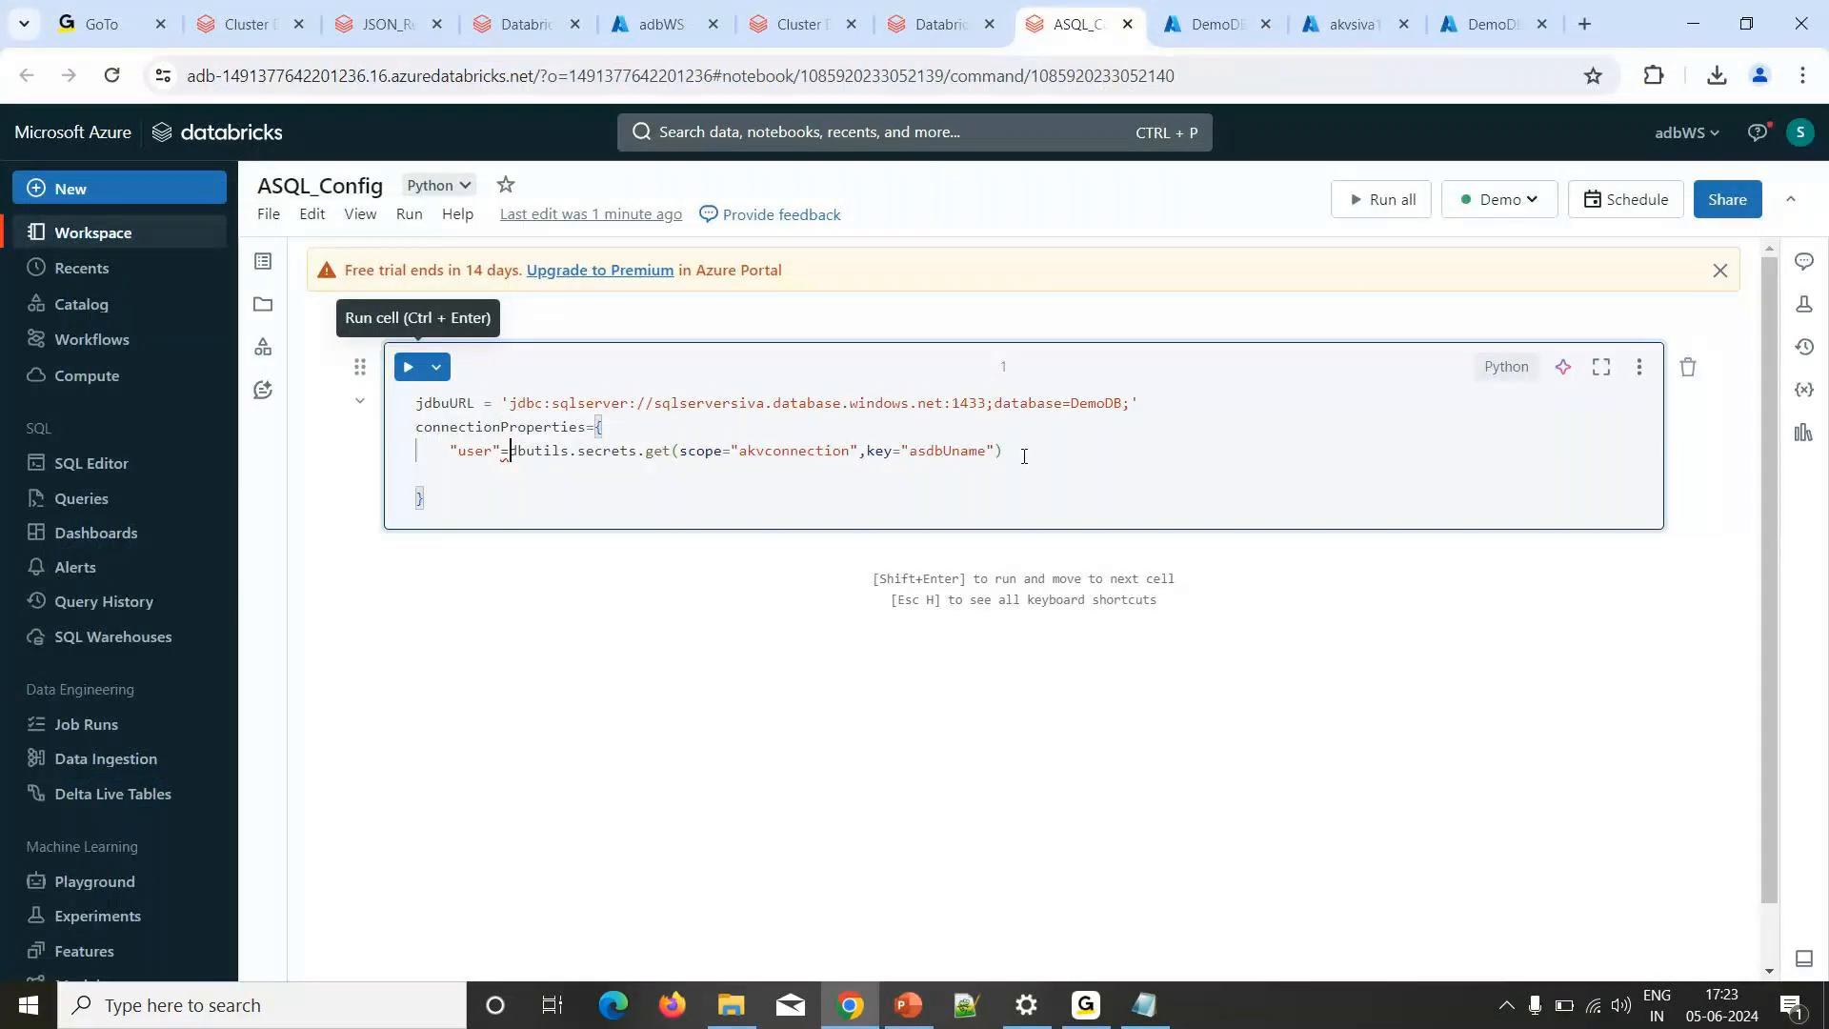
key(End)
key(Home)
key(Right)
key(BackSpace)
text(:)
End the user entry with a comma and duplicate the whole entry on the line below.
key(End)
key(shift+Home)
key(ctrl+c)
key(End)
key(Return)
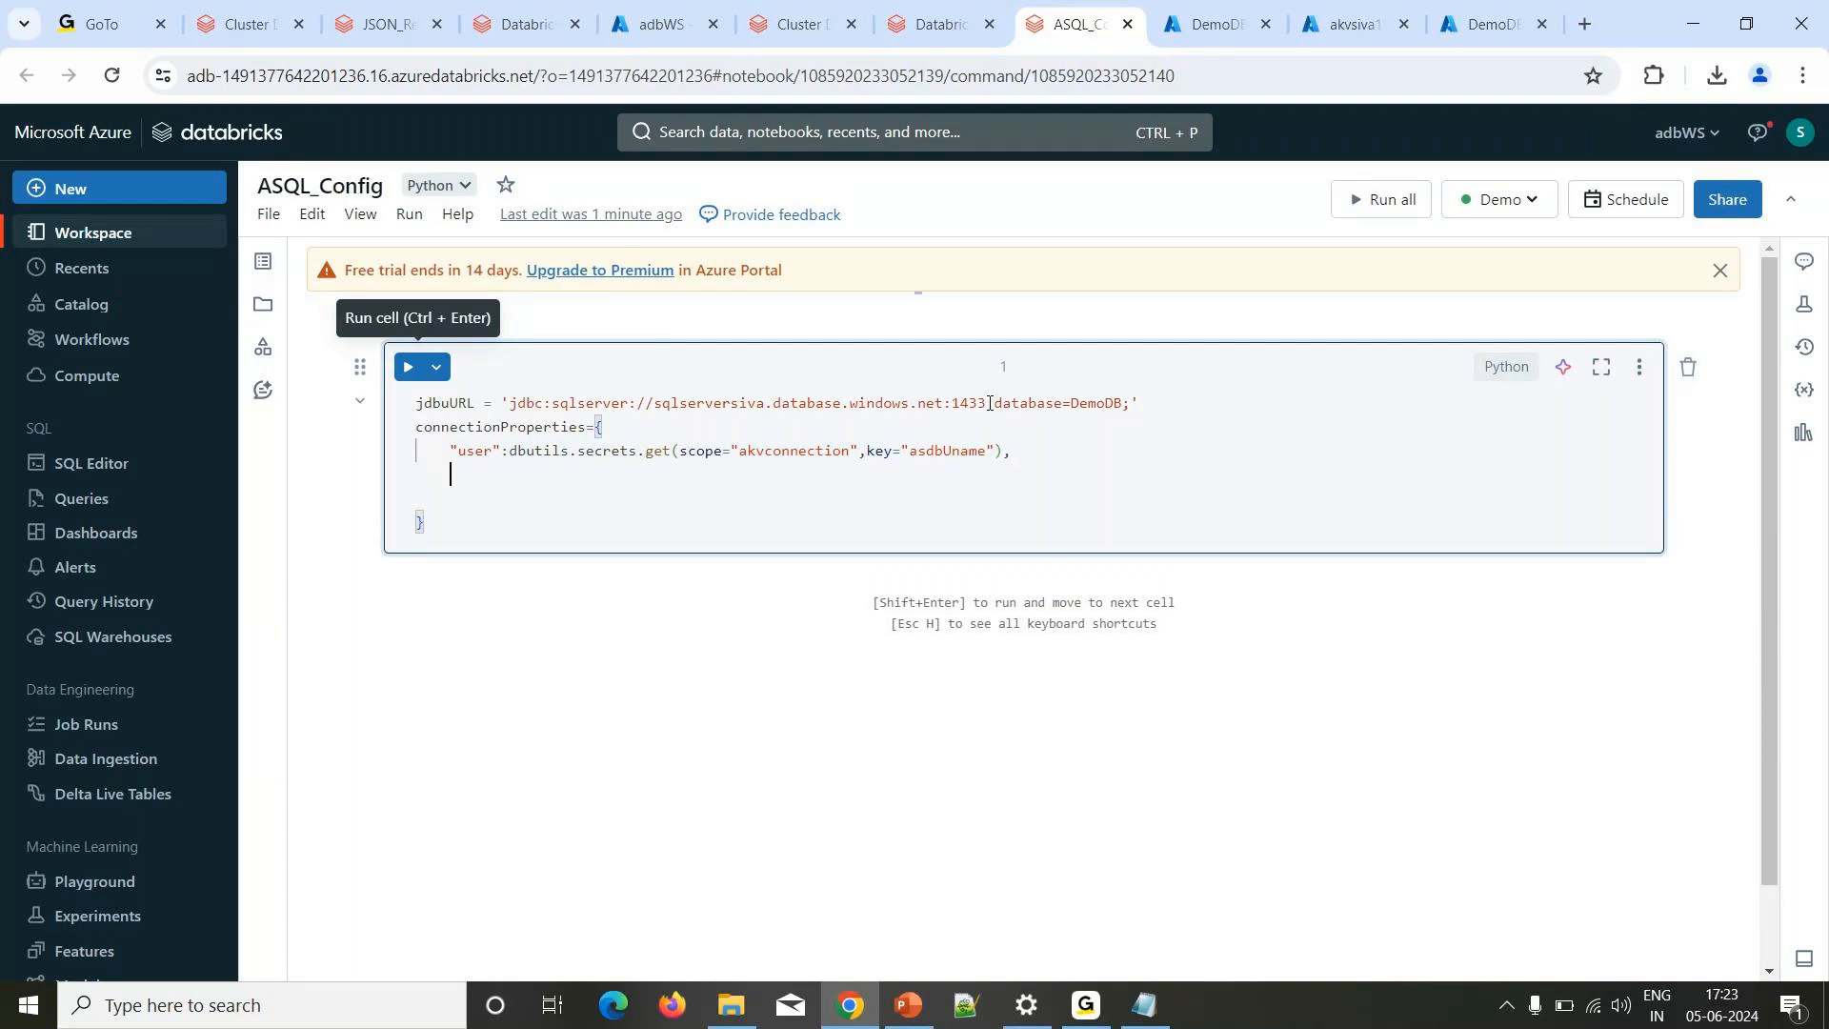
key(ctrl+v)
Rename the duplicated entry's property from "user" to "pwd".
key(Home)
key(Right)
key(Right)
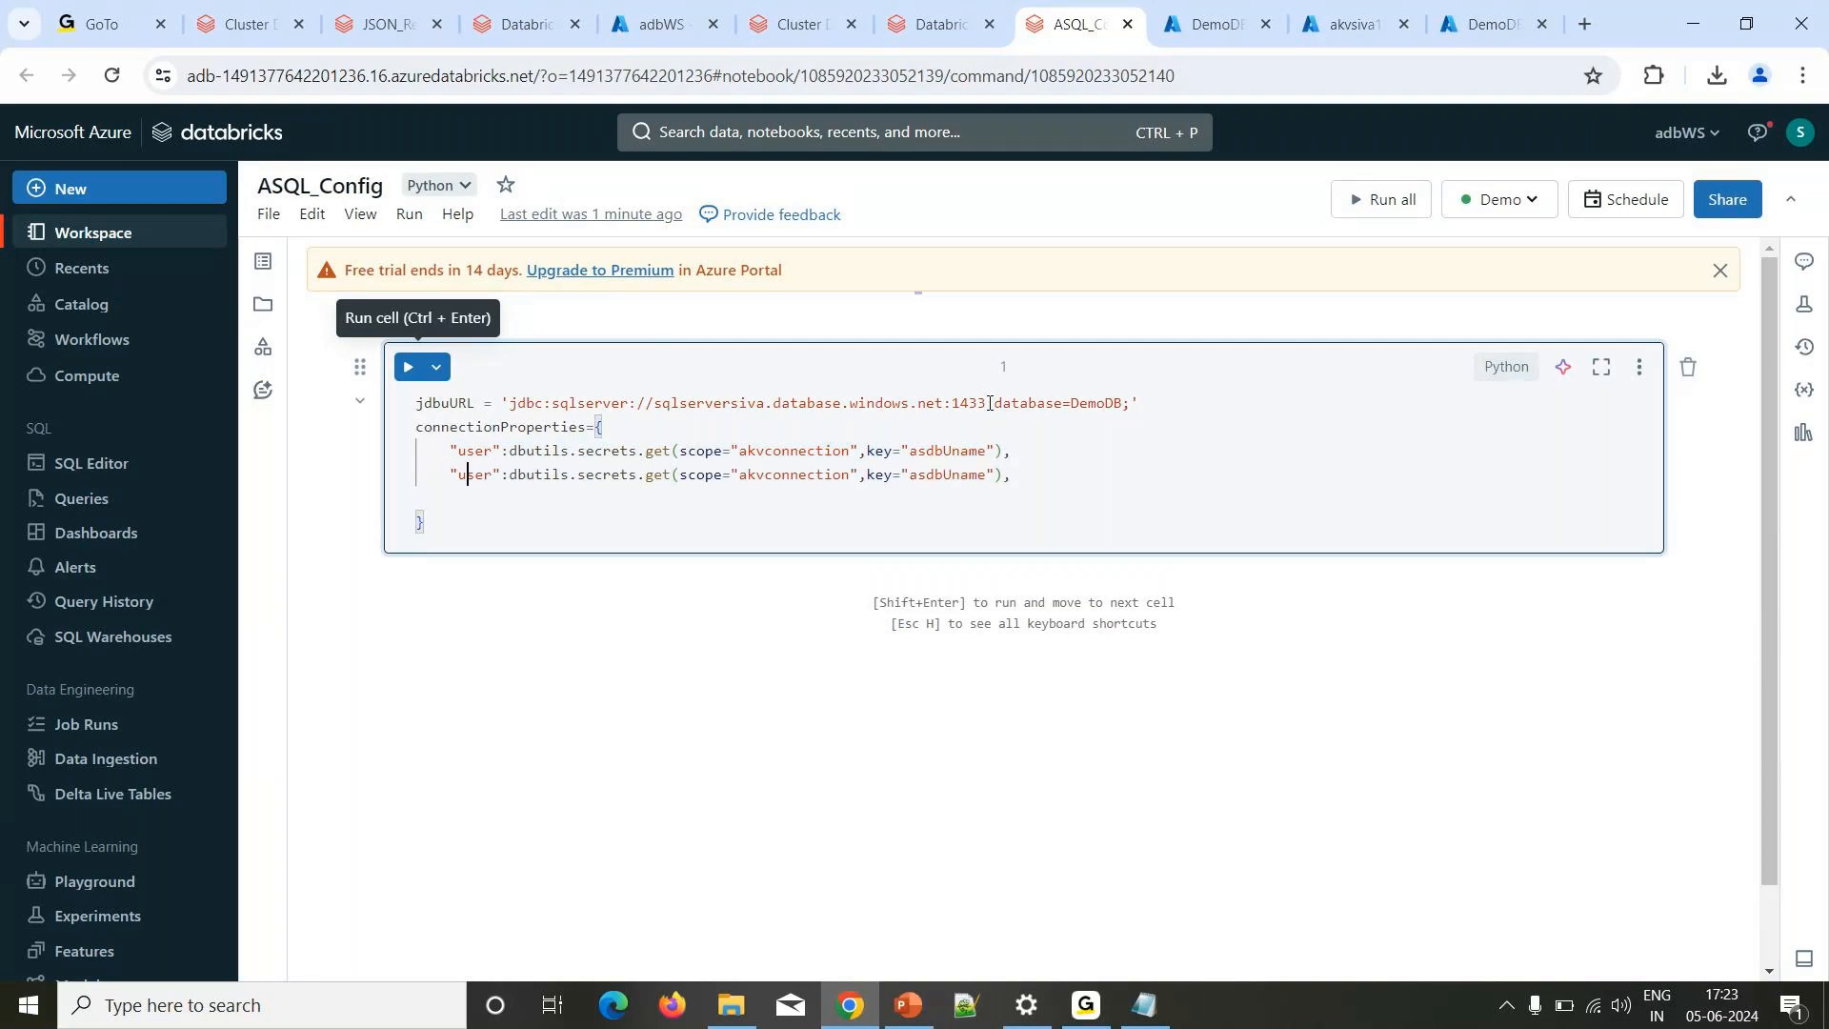
key(Delete)
key(Delete)
key(Delete)
key(BackSpace)
text(pwd)
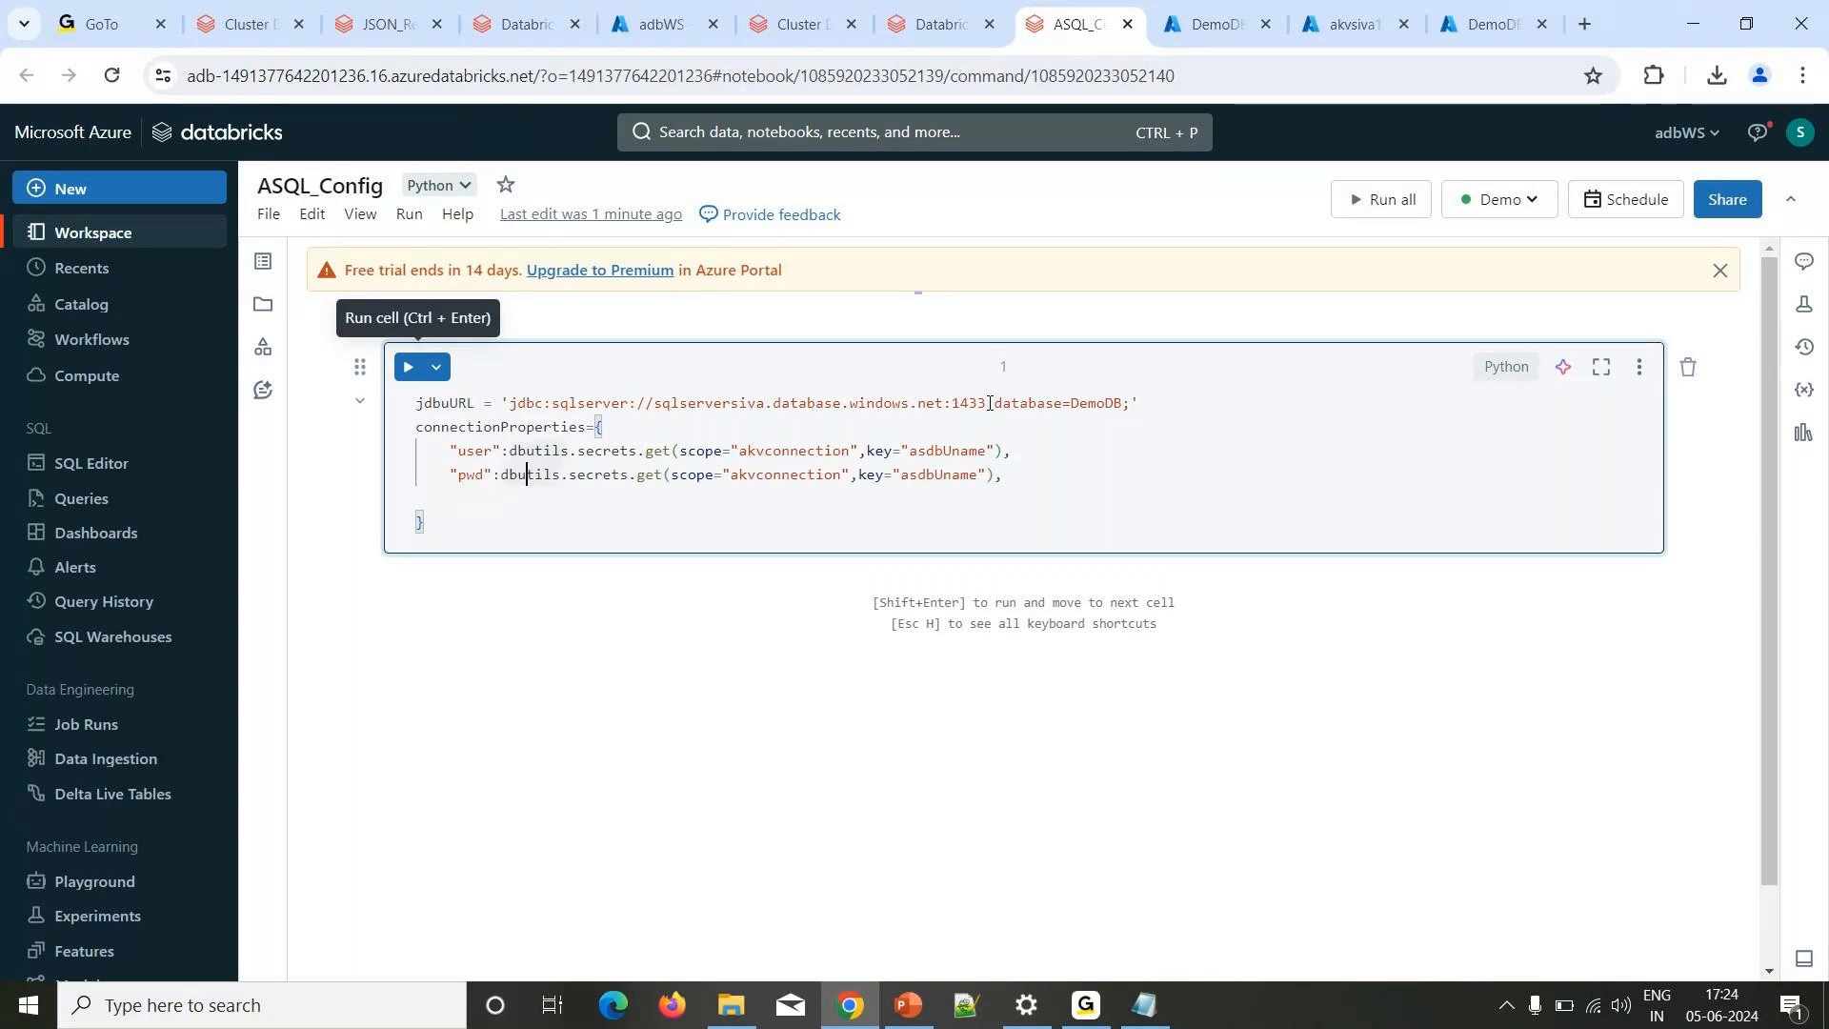
Replace the key in the pwd entry with the secret name asdbPWD copied from the akvsiva1 secrets list.
double_click(939, 474)
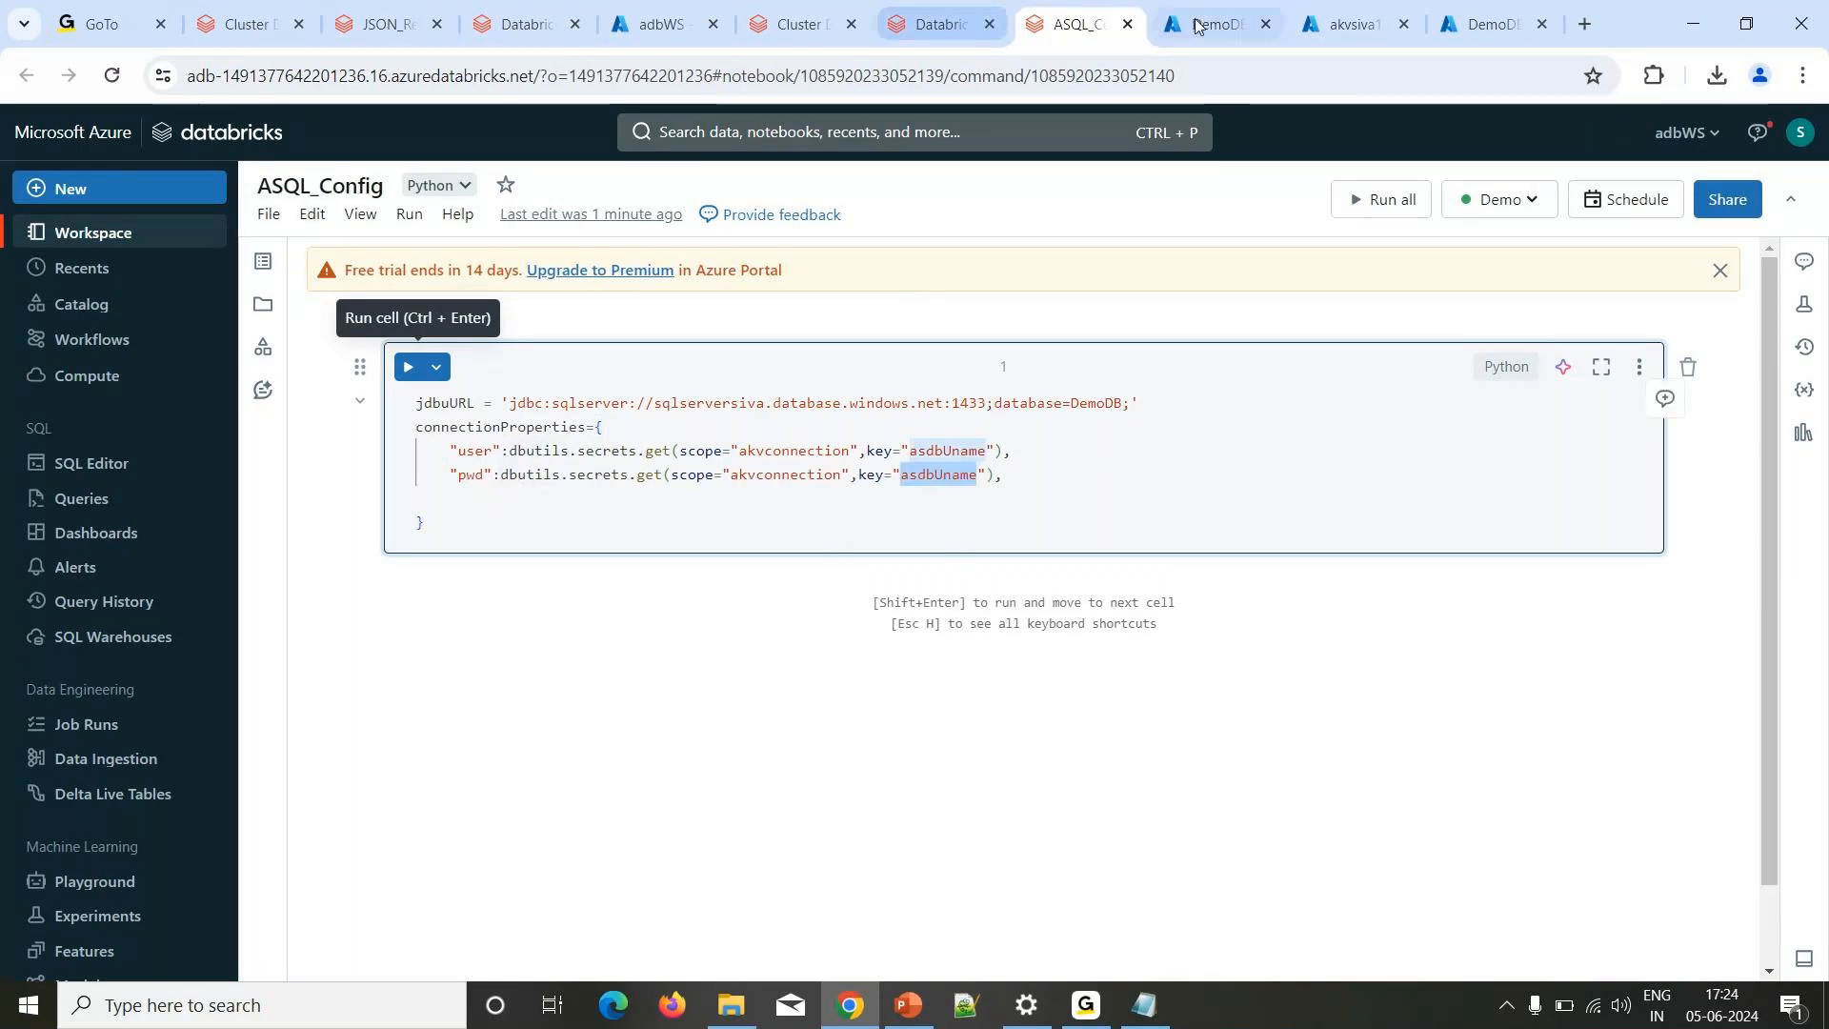
click(1353, 24)
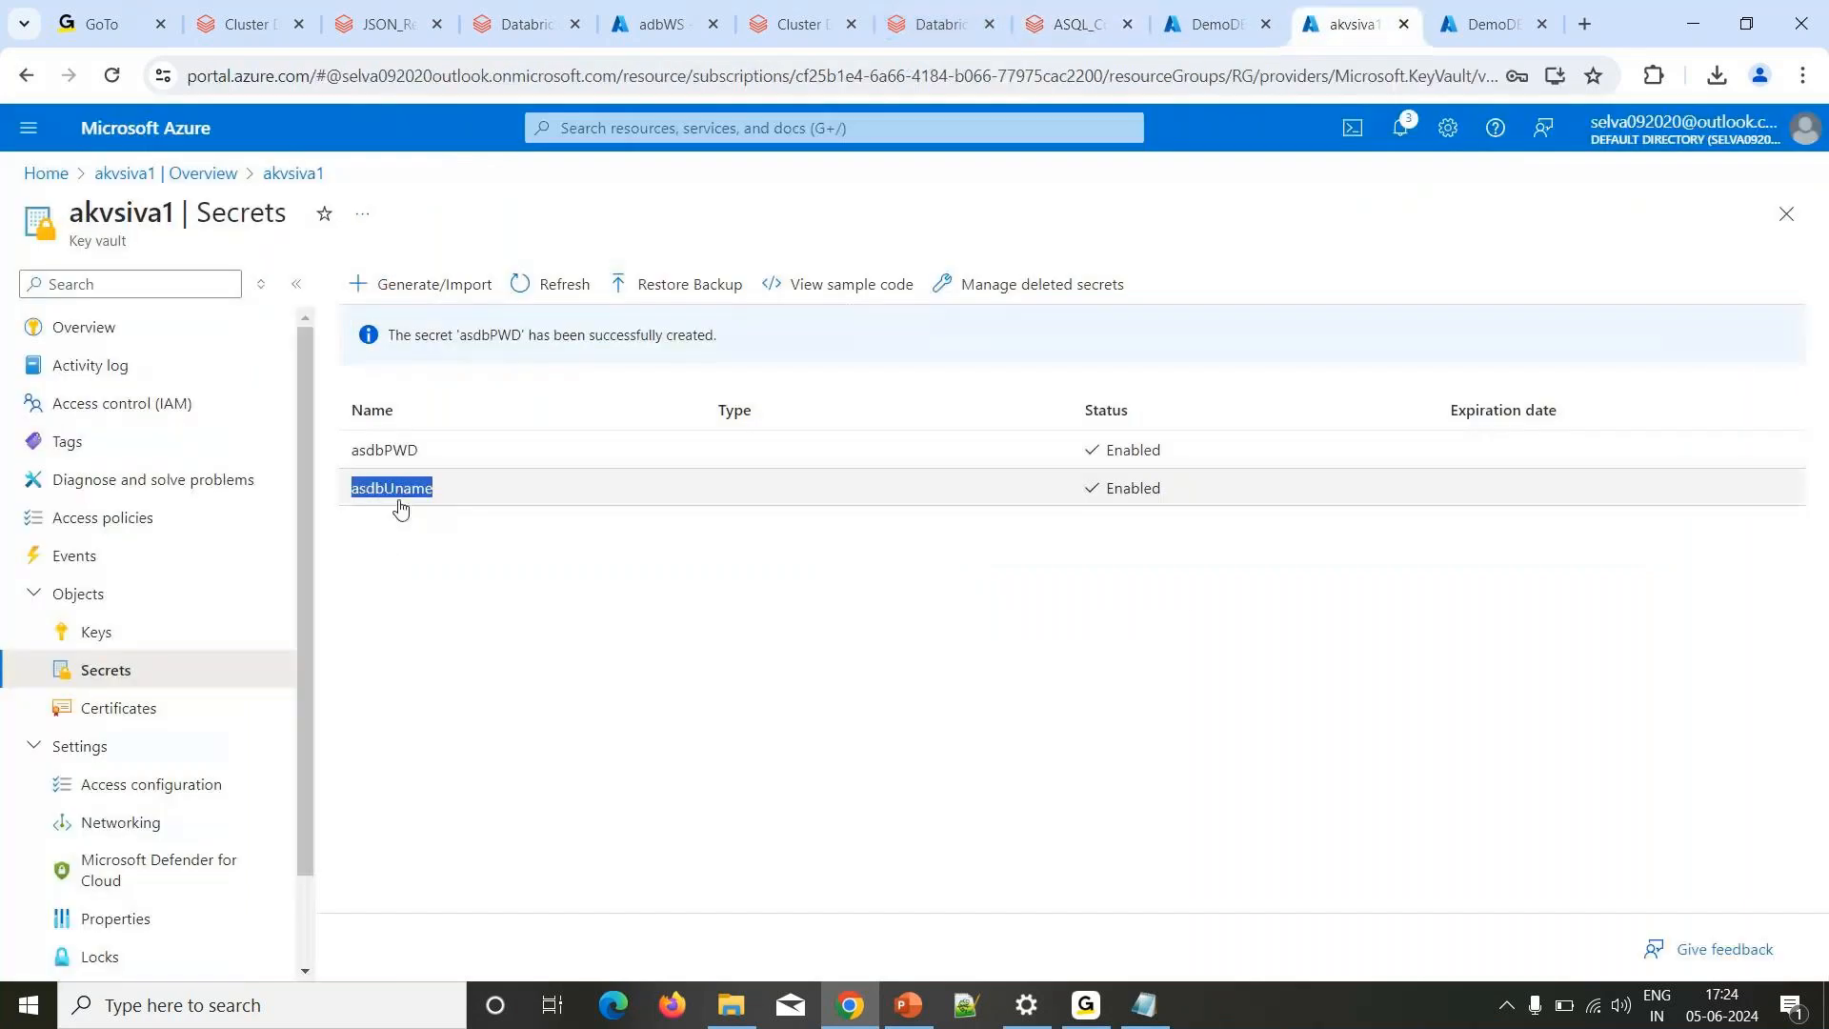
click(417, 455)
drag(416, 456, 349, 450)
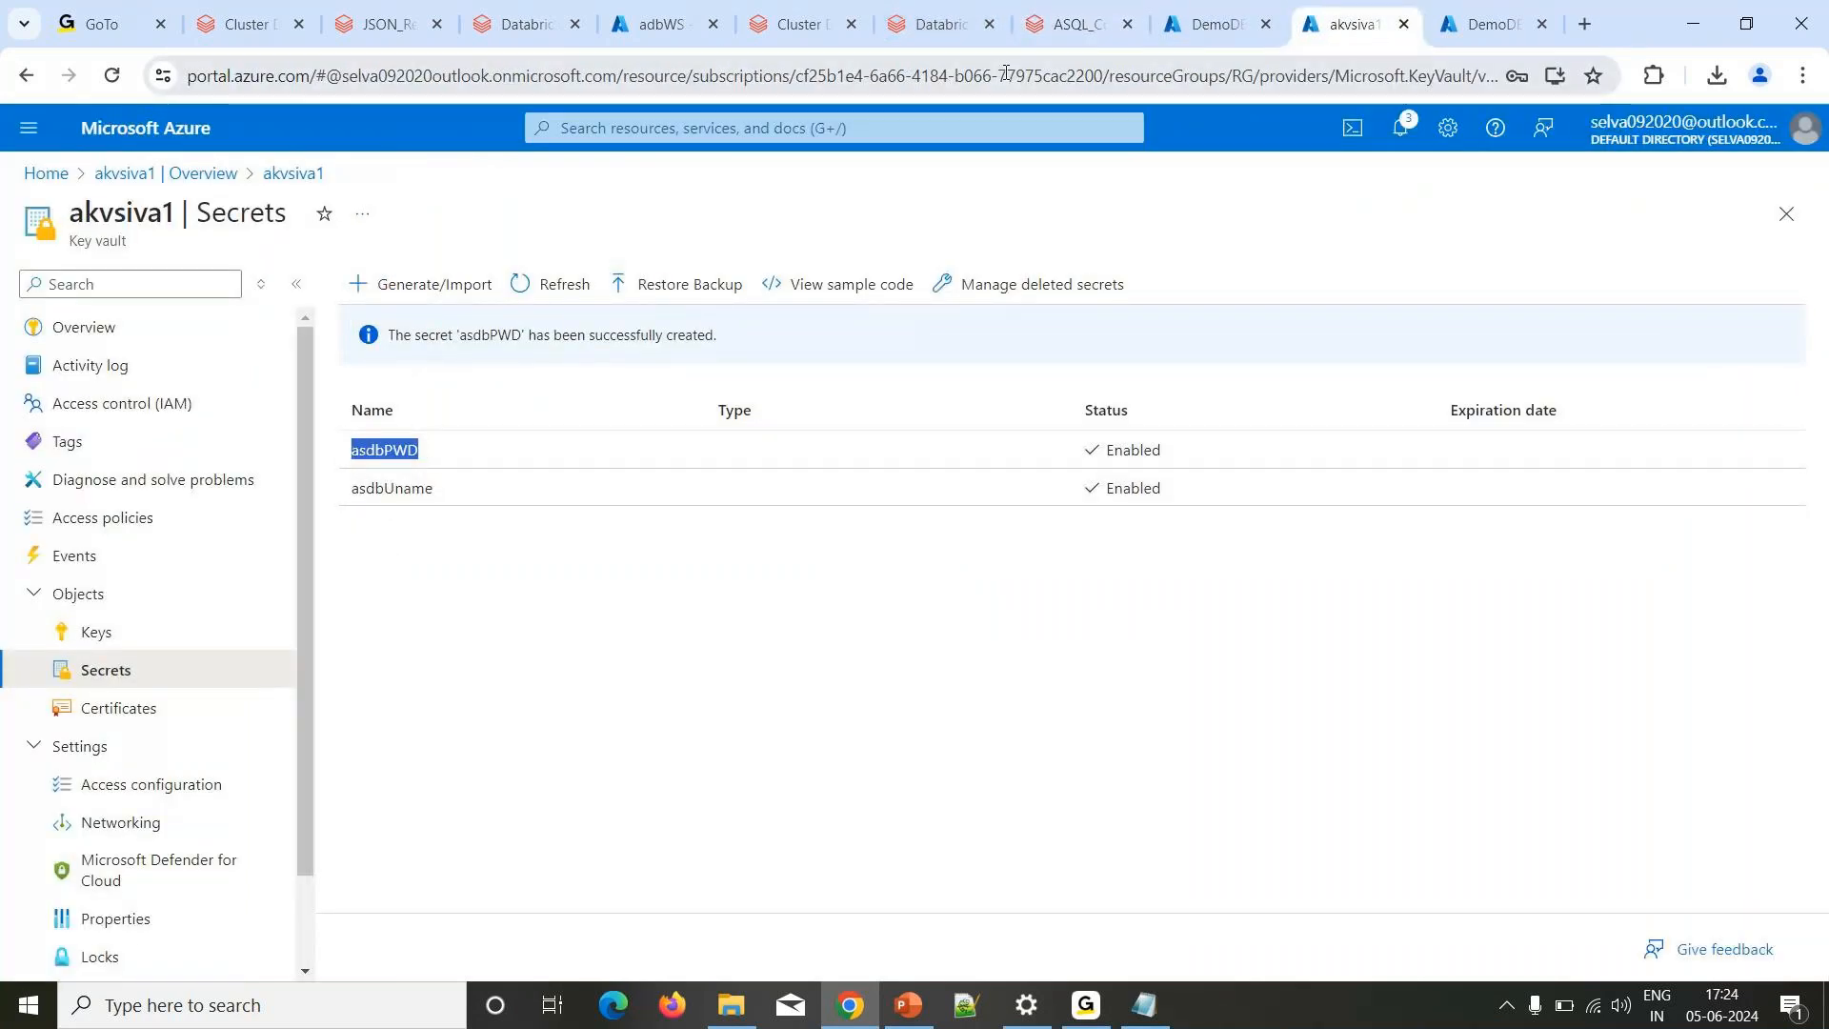
click(1052, 43)
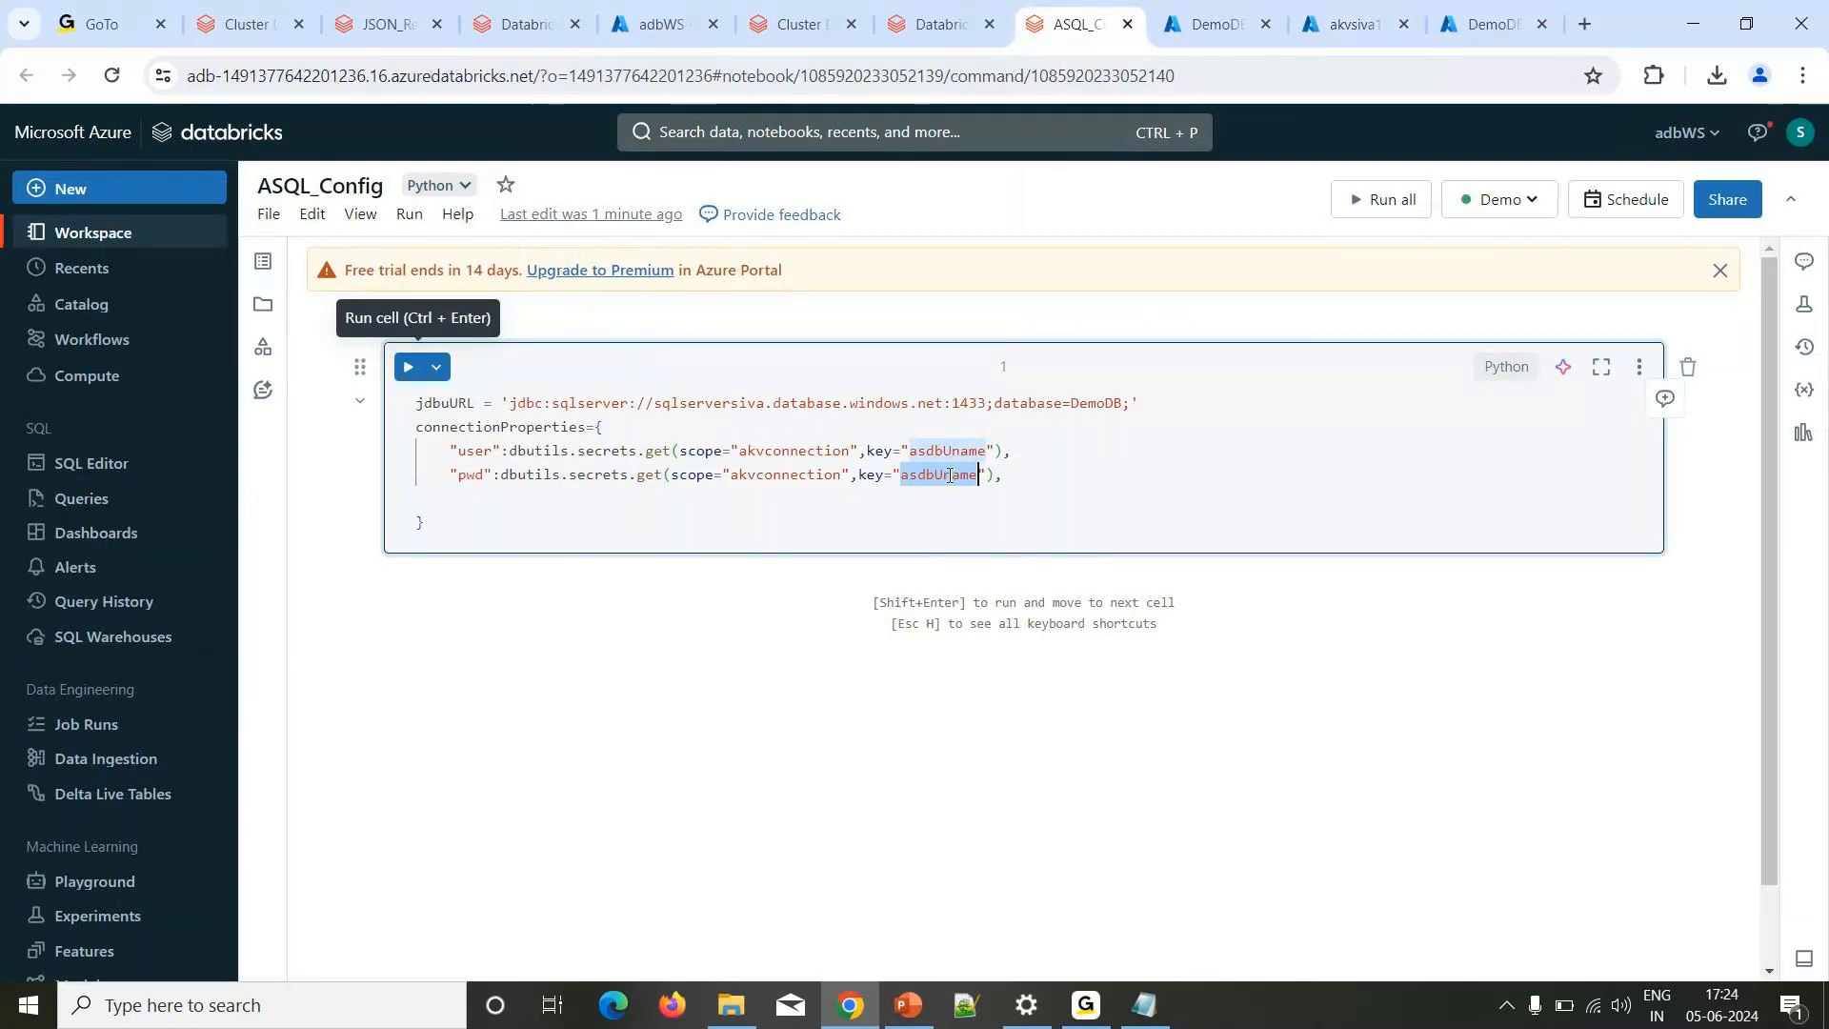
key(ctrl+v)
Add a "driver" entry with the value "com.sqlserver." below the pwd line and check the full driver class name on the PowerPoint slide.
key(End)
key(Return)
text("driver")
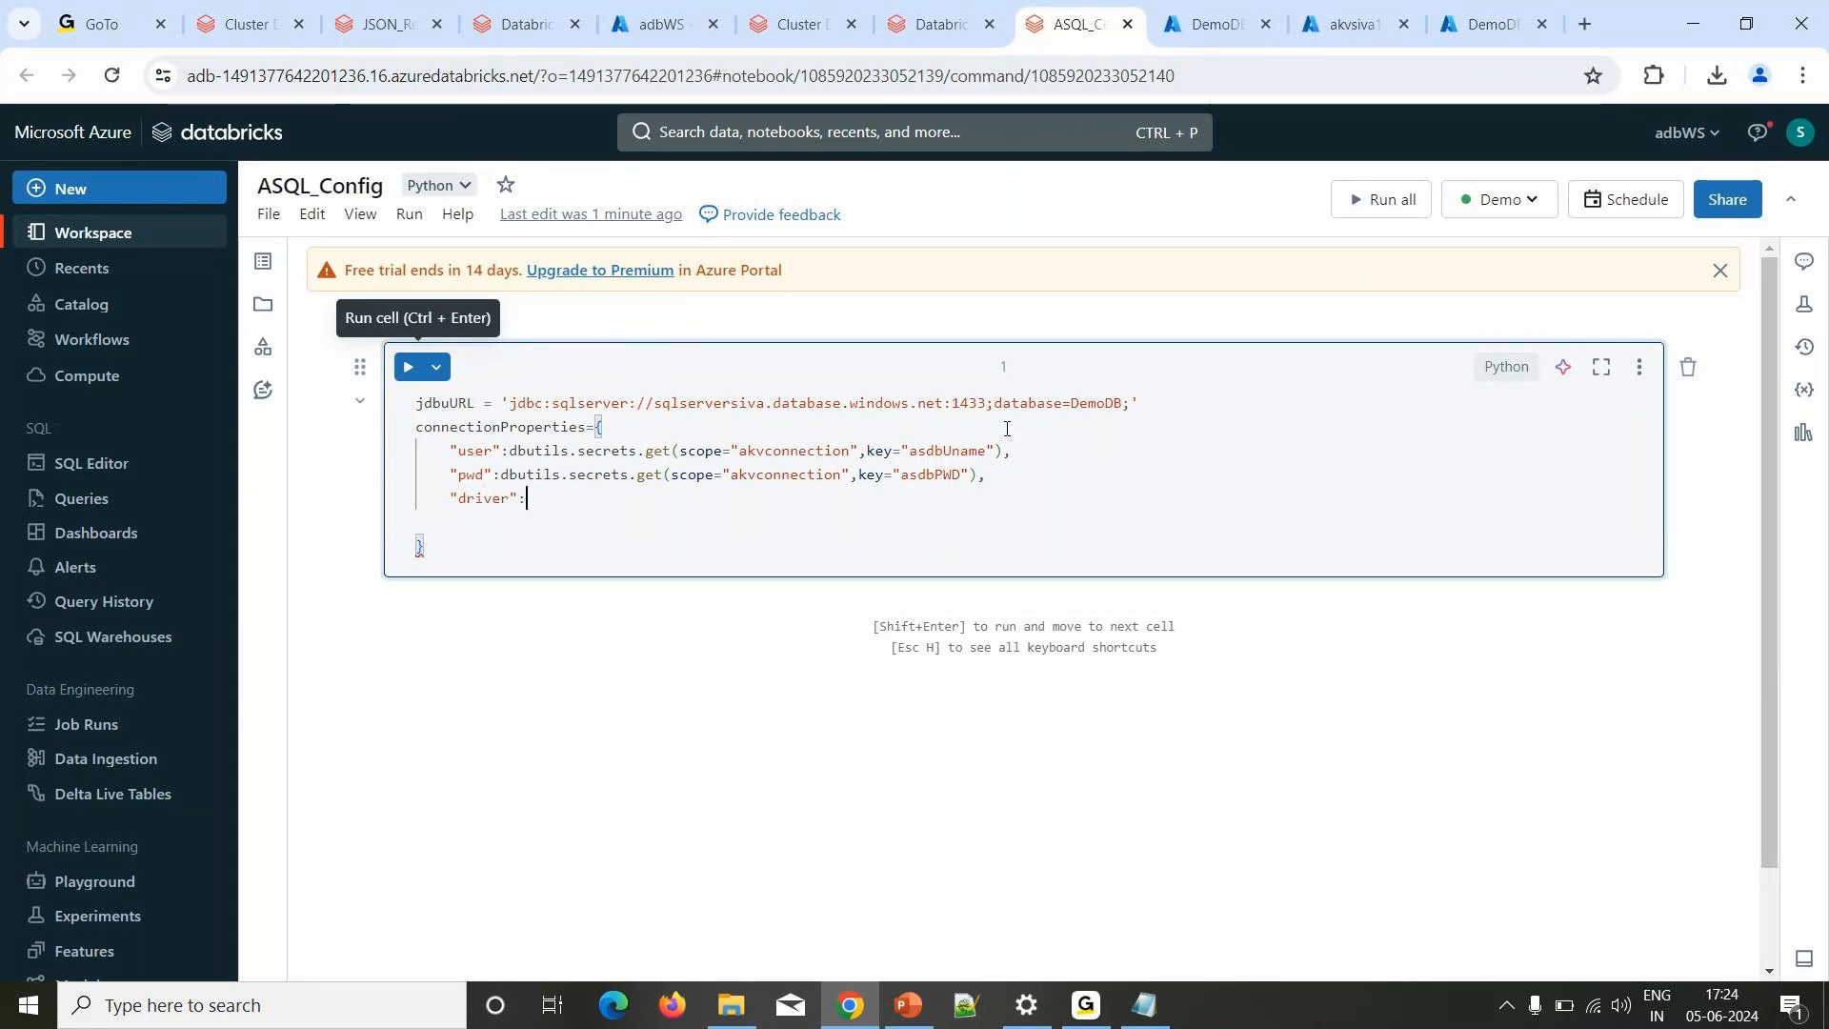
text(:"sql)
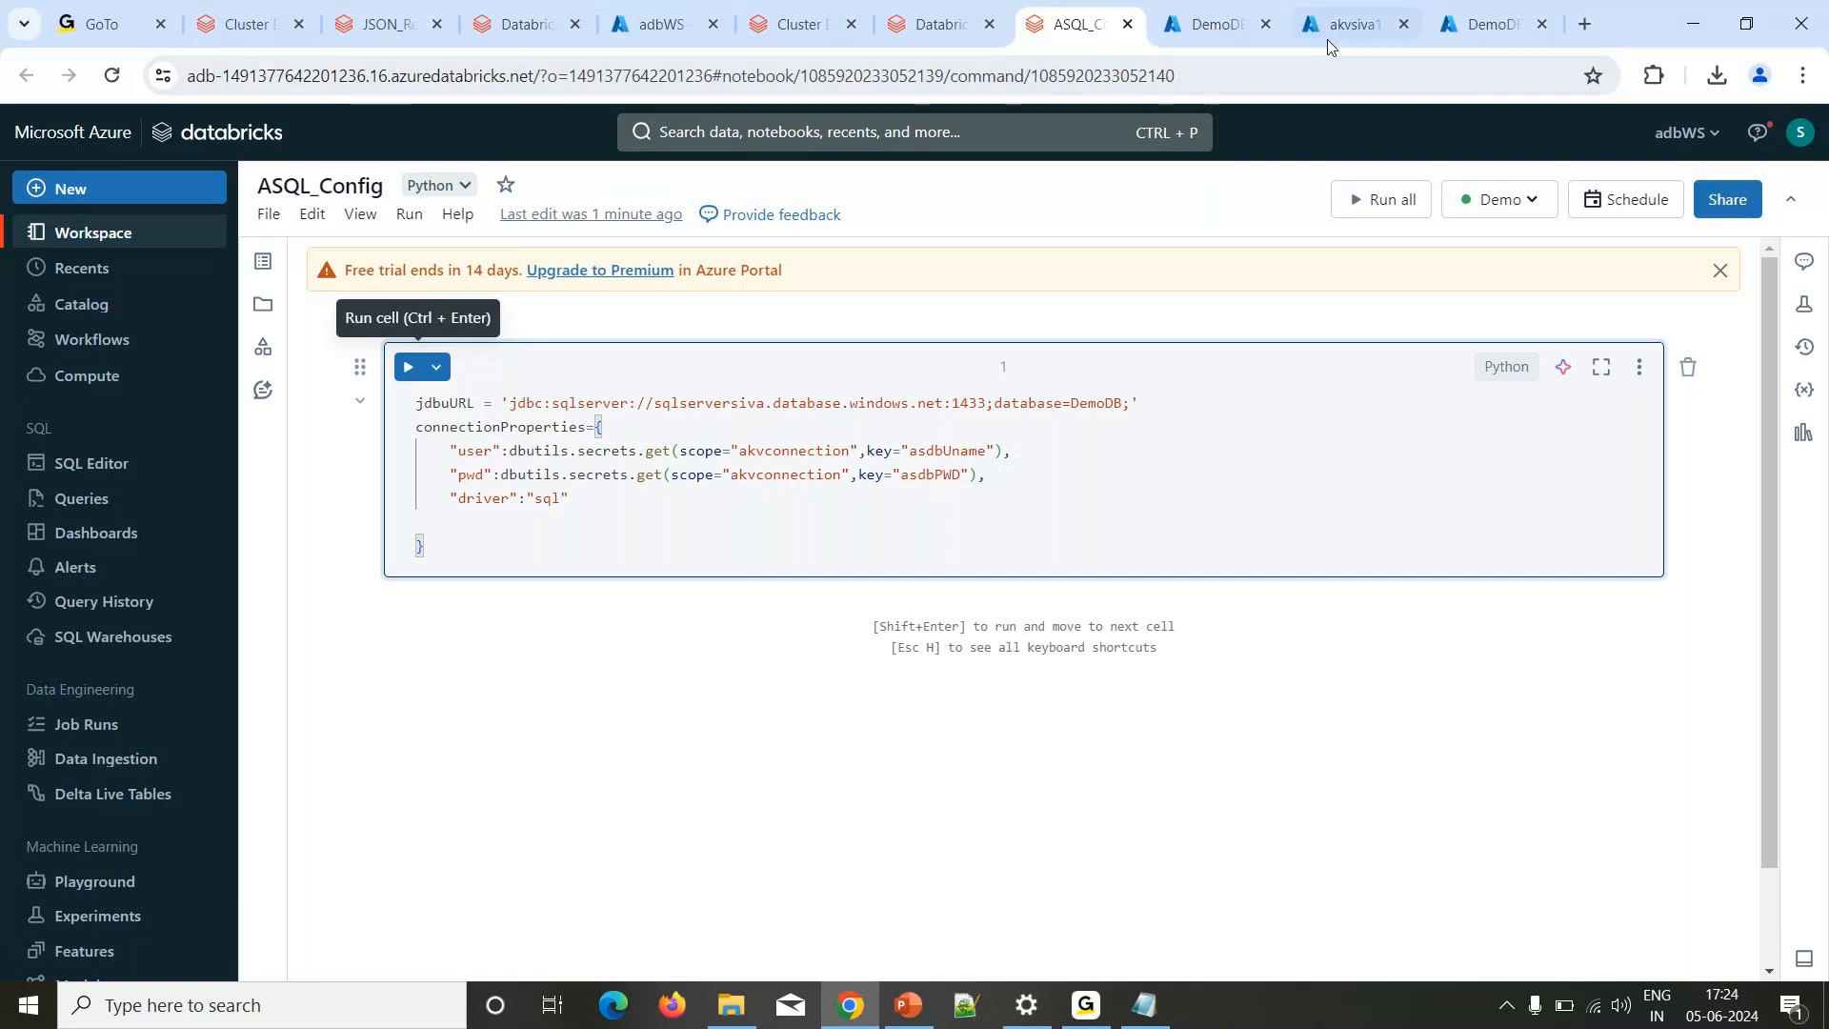
key(BackSpace)
key(BackSpace)
key(BackSpace)
text(com.sqlserver.)
key(ctrl+Left)
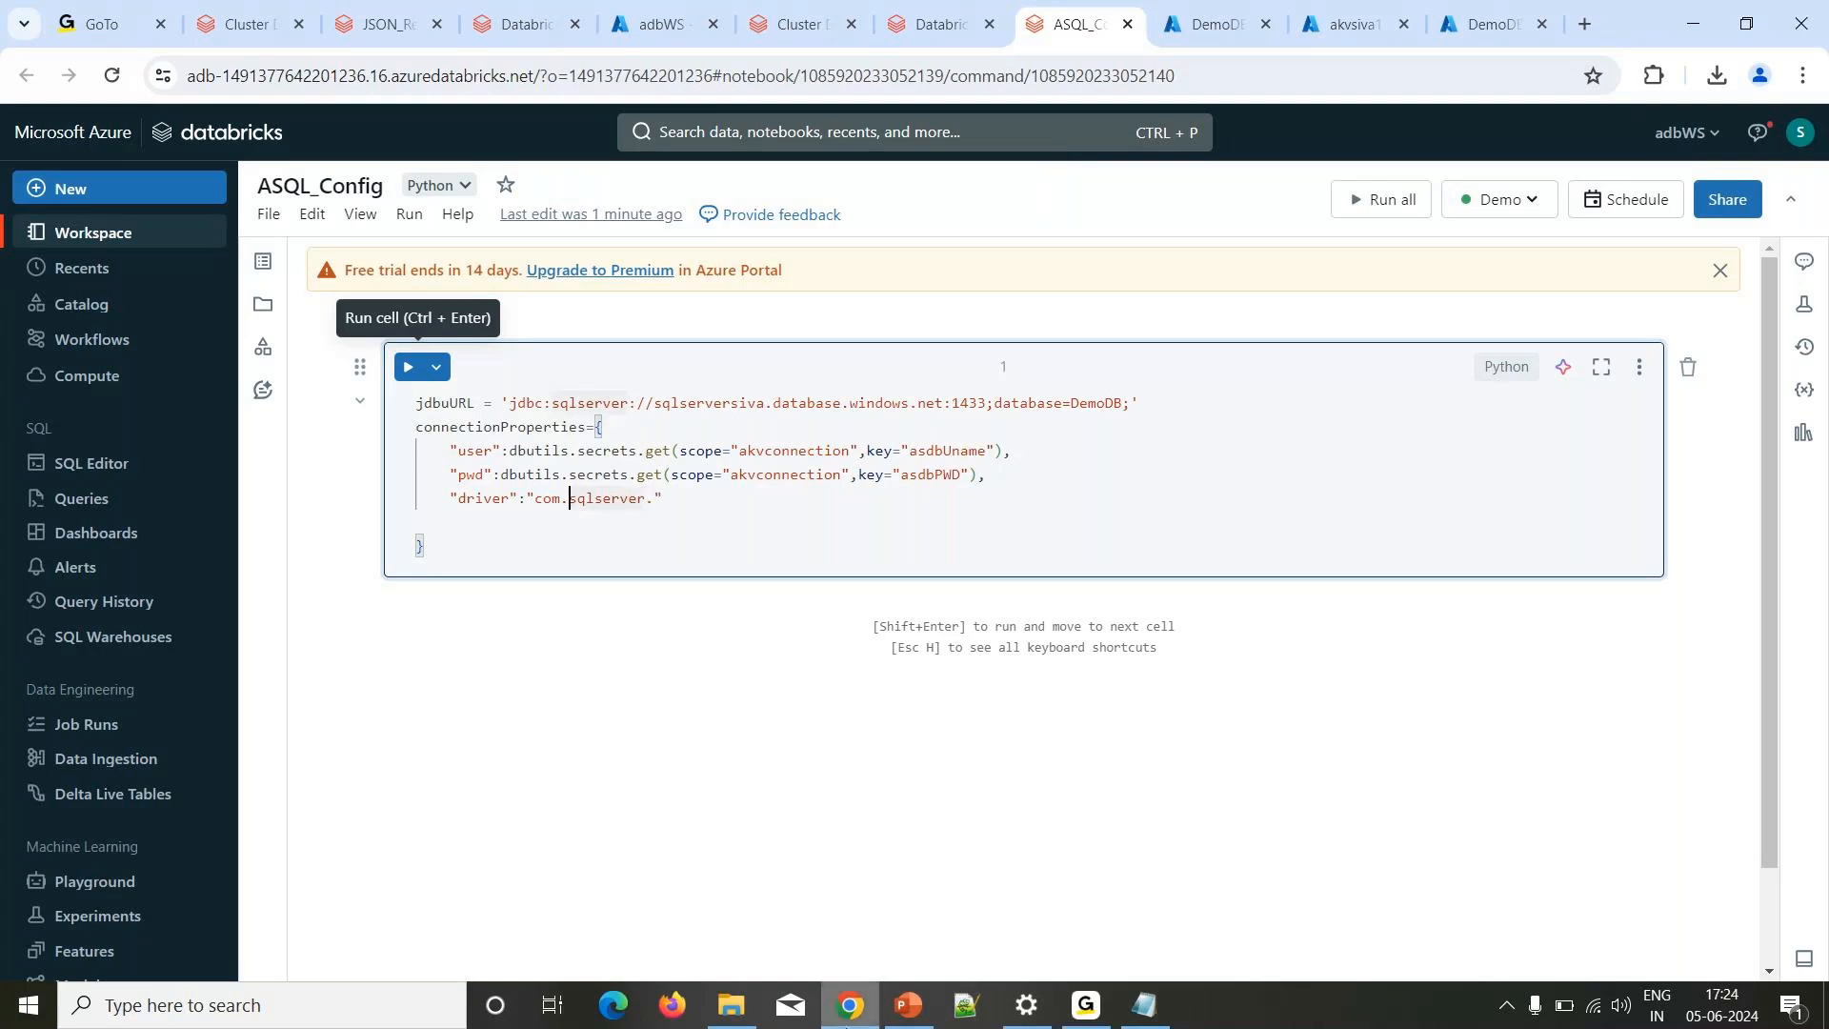
click(908, 1004)
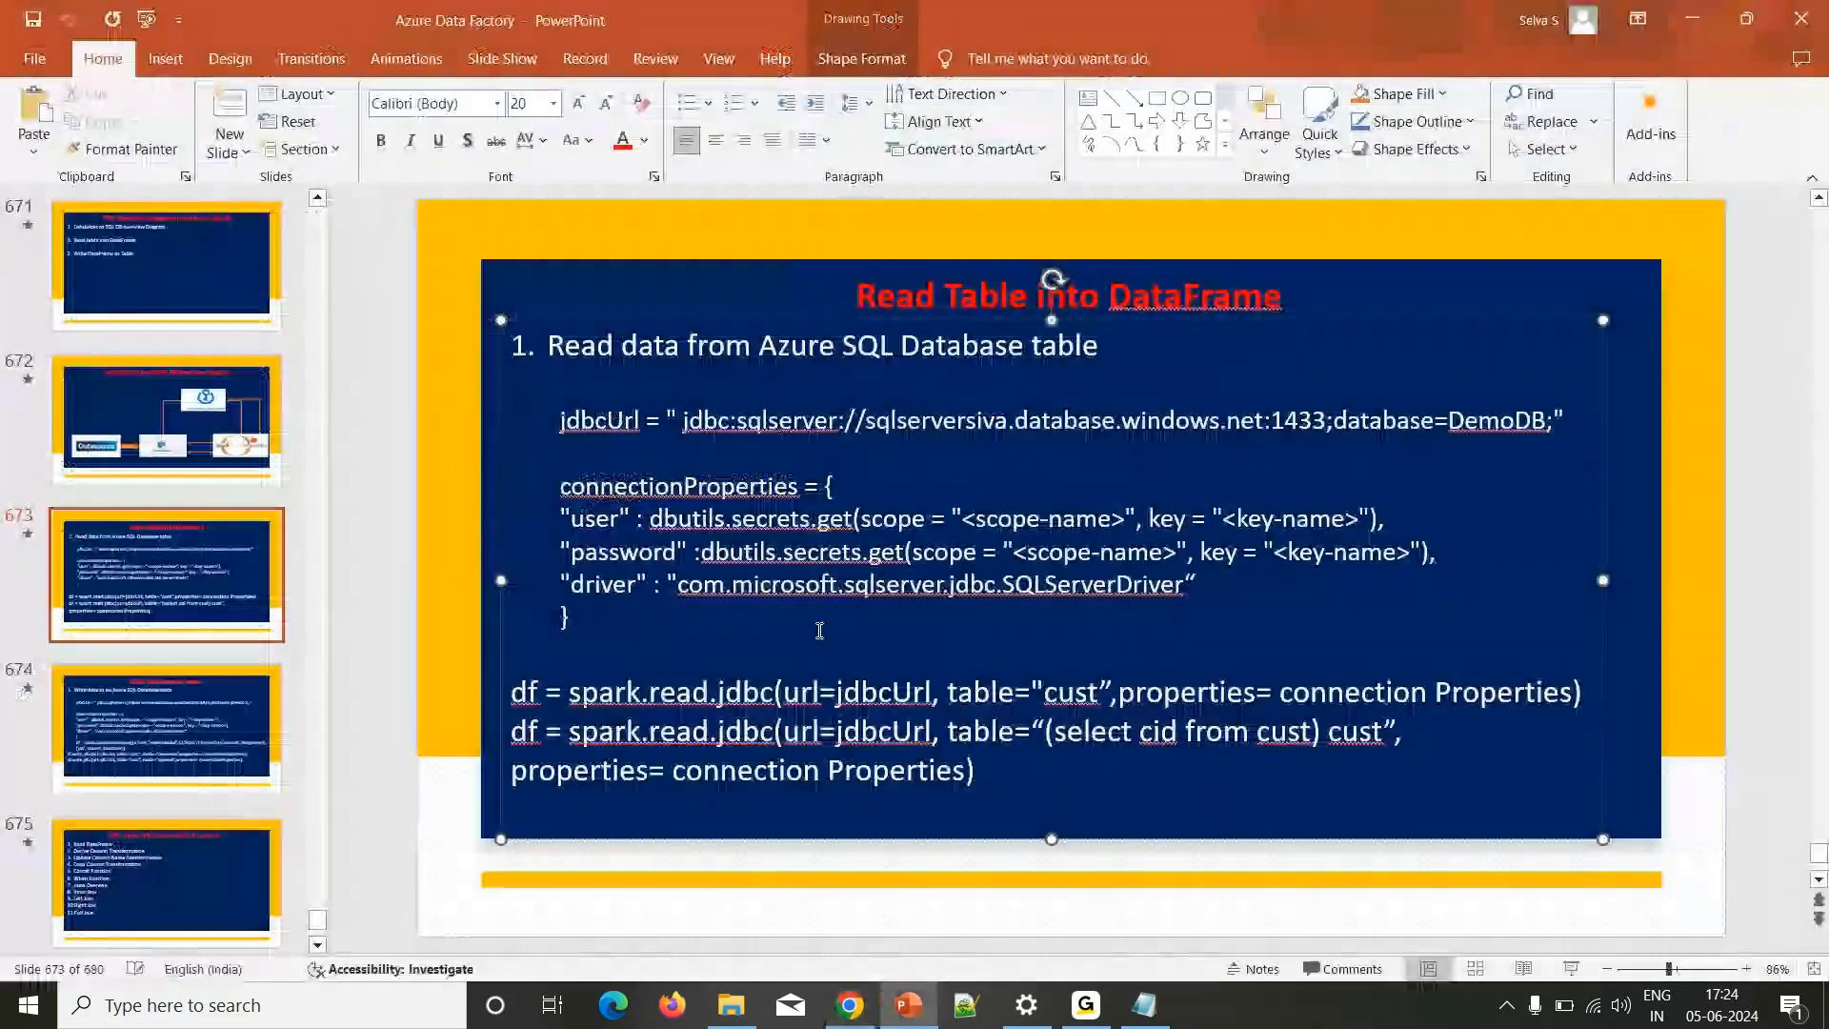
click(715, 584)
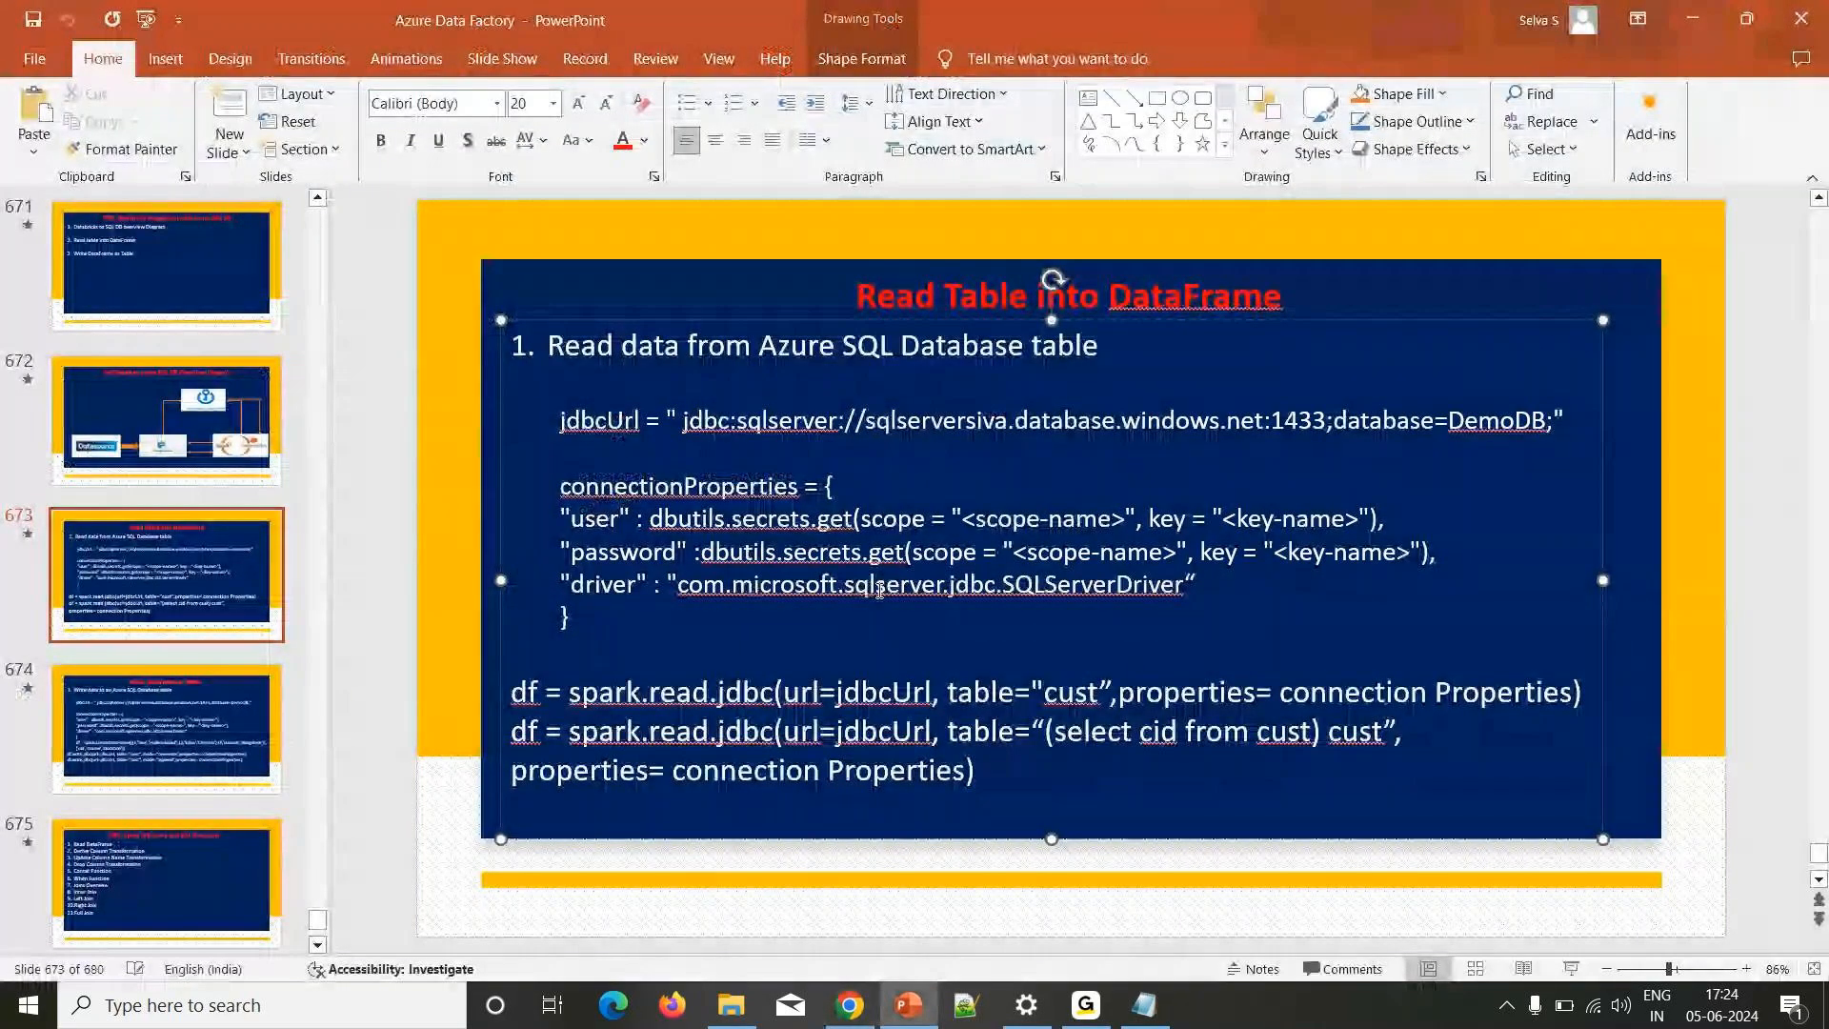